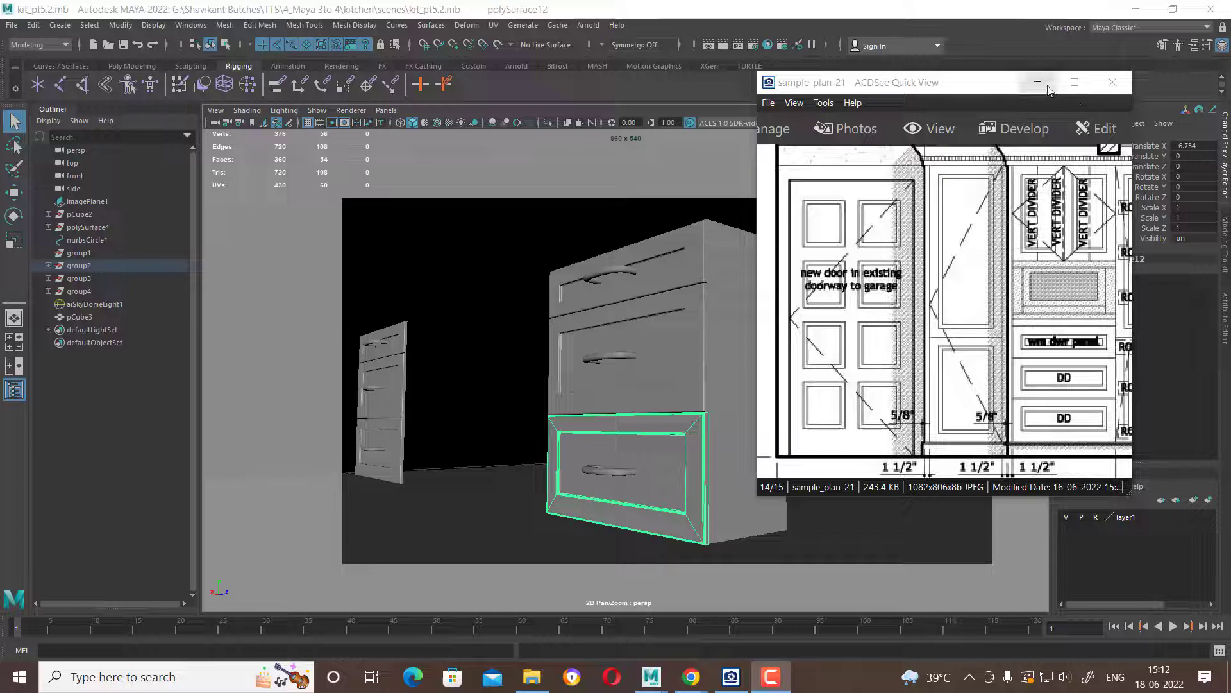
Minimize the ACDSee reference viewer and show the Maya kitchen scene in the four-pane layout.
left_click(699, 321)
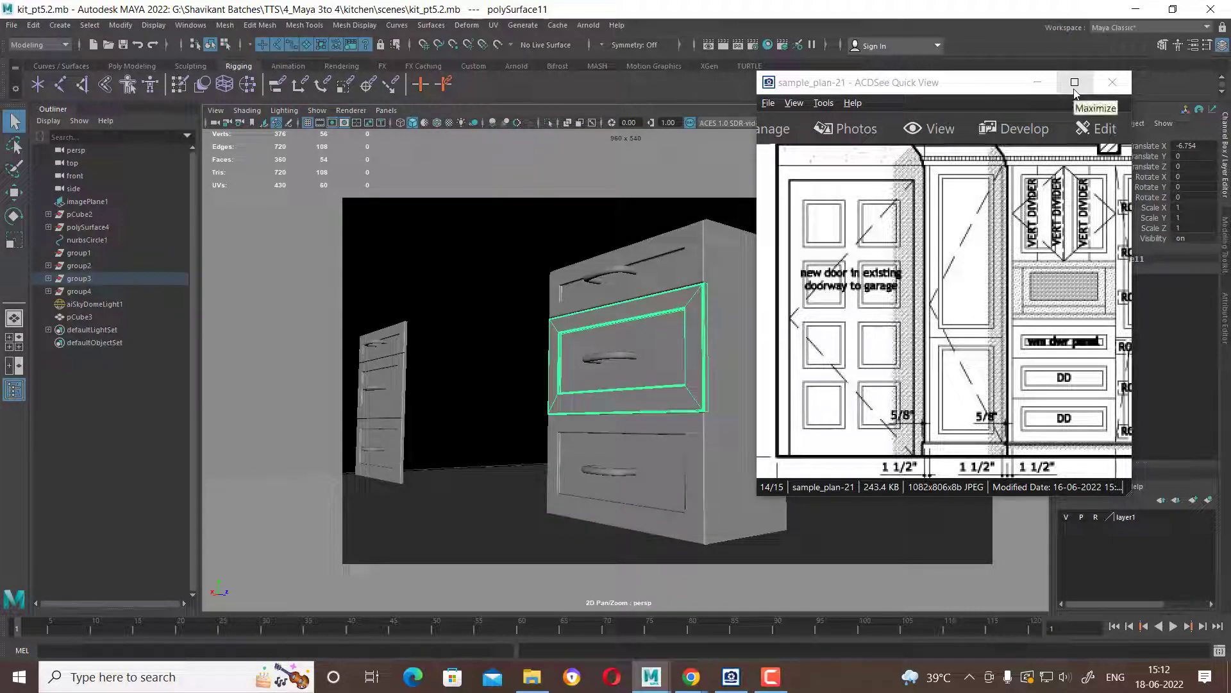
left_click(1049, 84)
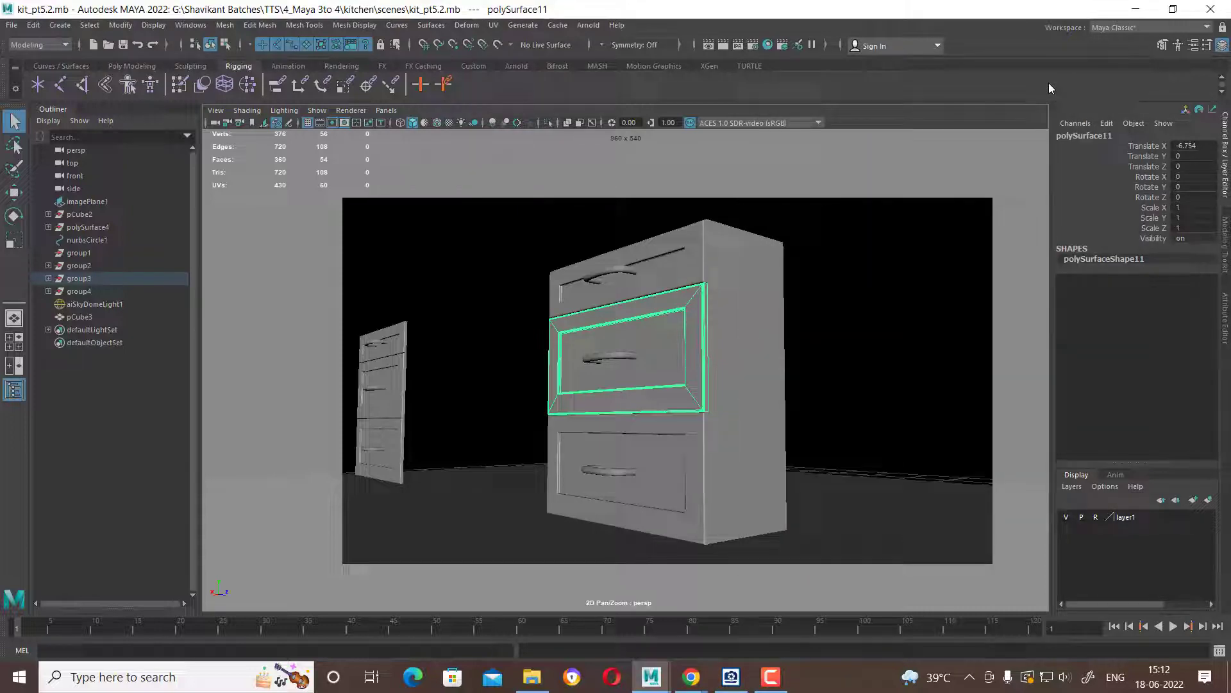
left_click(488, 329)
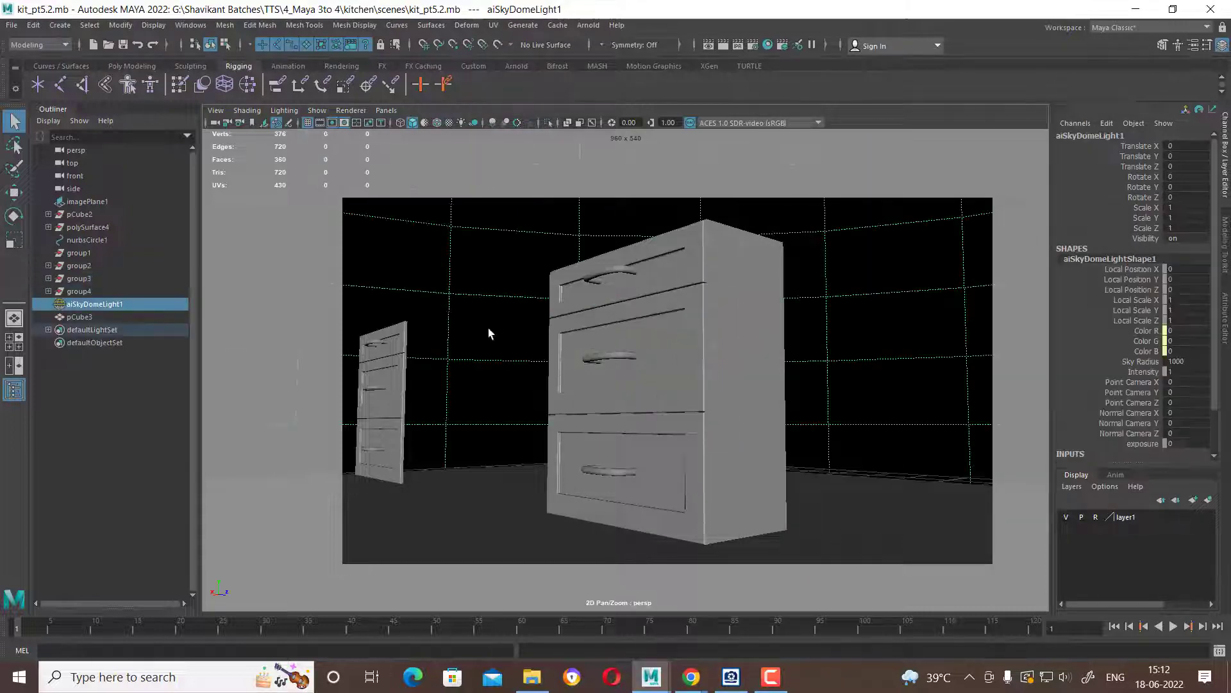
key("space")
Maximize the front view and pan across the elevation drawing to inspect the drawers.
left_click(459, 493)
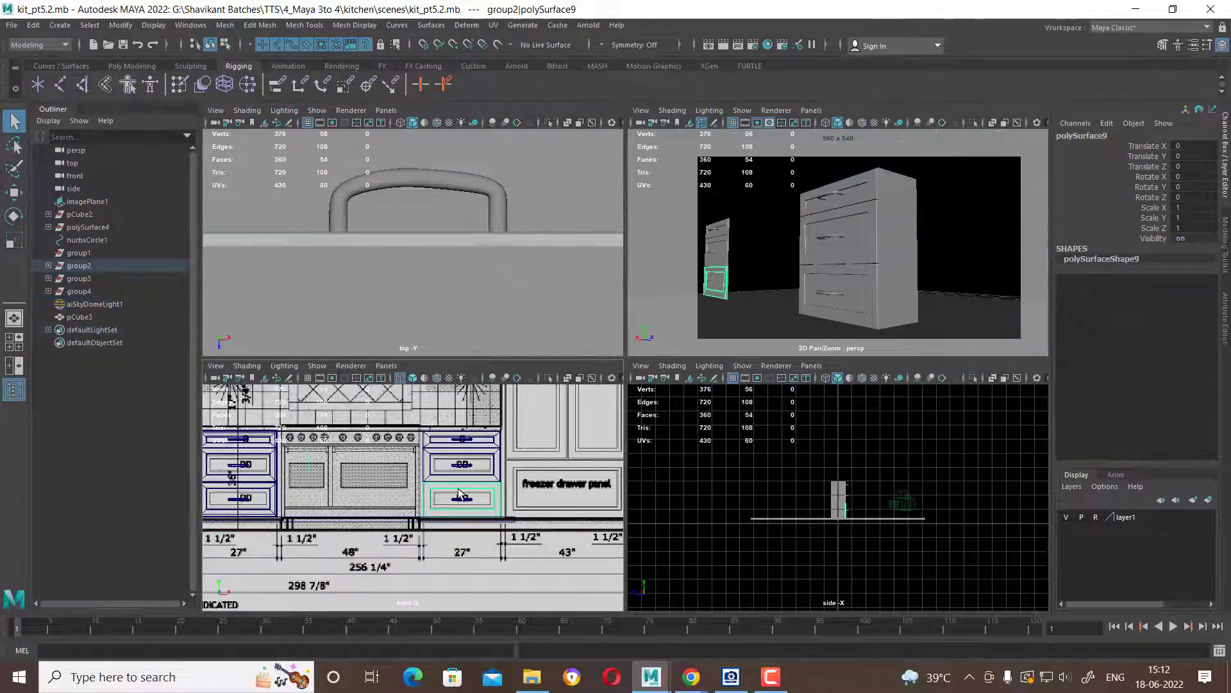
key("space")
scroll(721, 381, "down", 2)
scroll(720, 381, "up", 2)
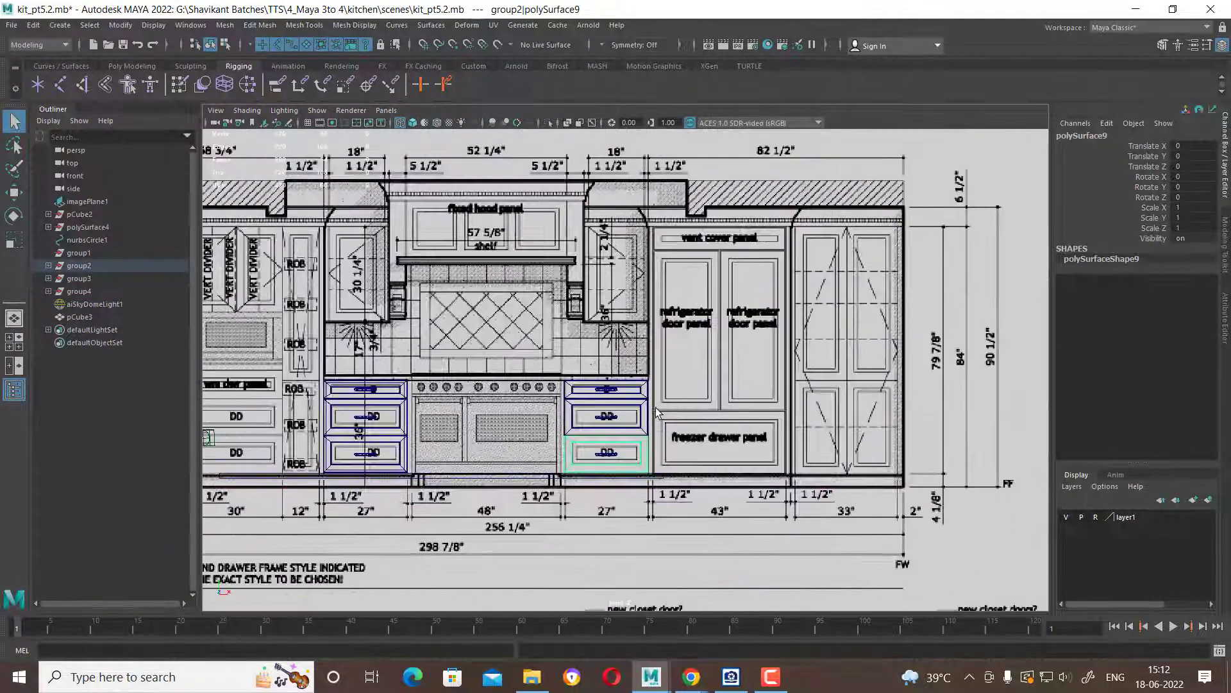
scroll(720, 381, "up", 2)
scroll(720, 381, "up", 2)
middle_click_drag(832, 397, 790, 409, "alt")
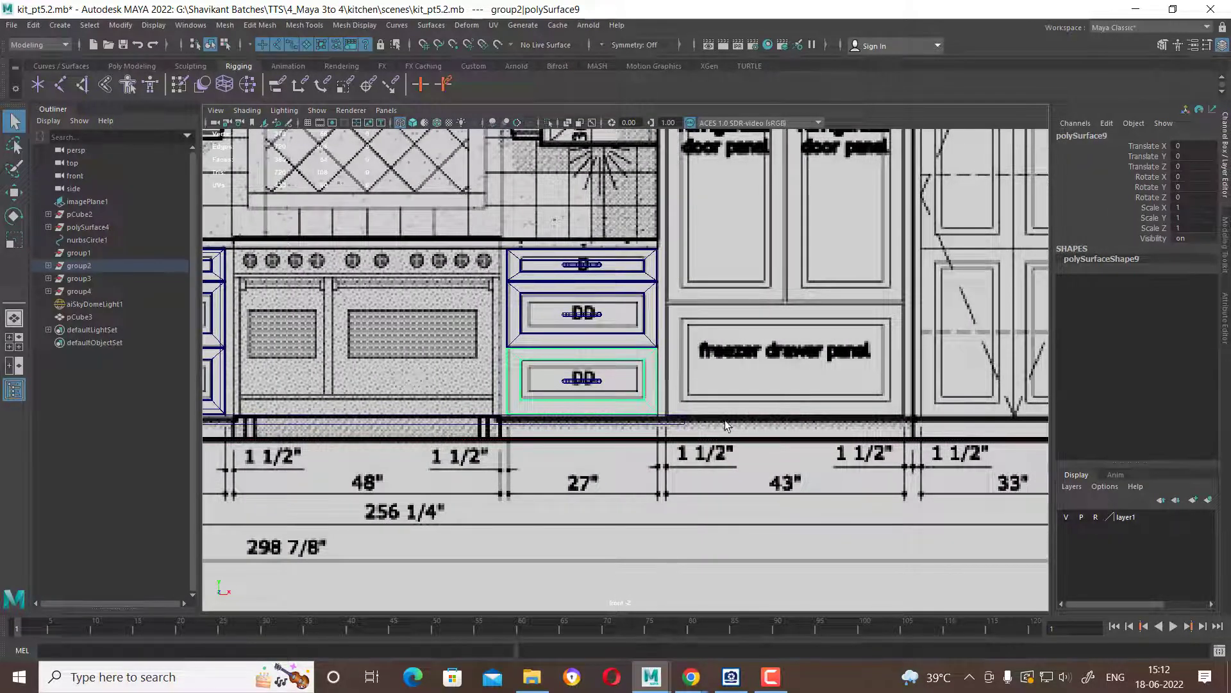
left_click(614, 408)
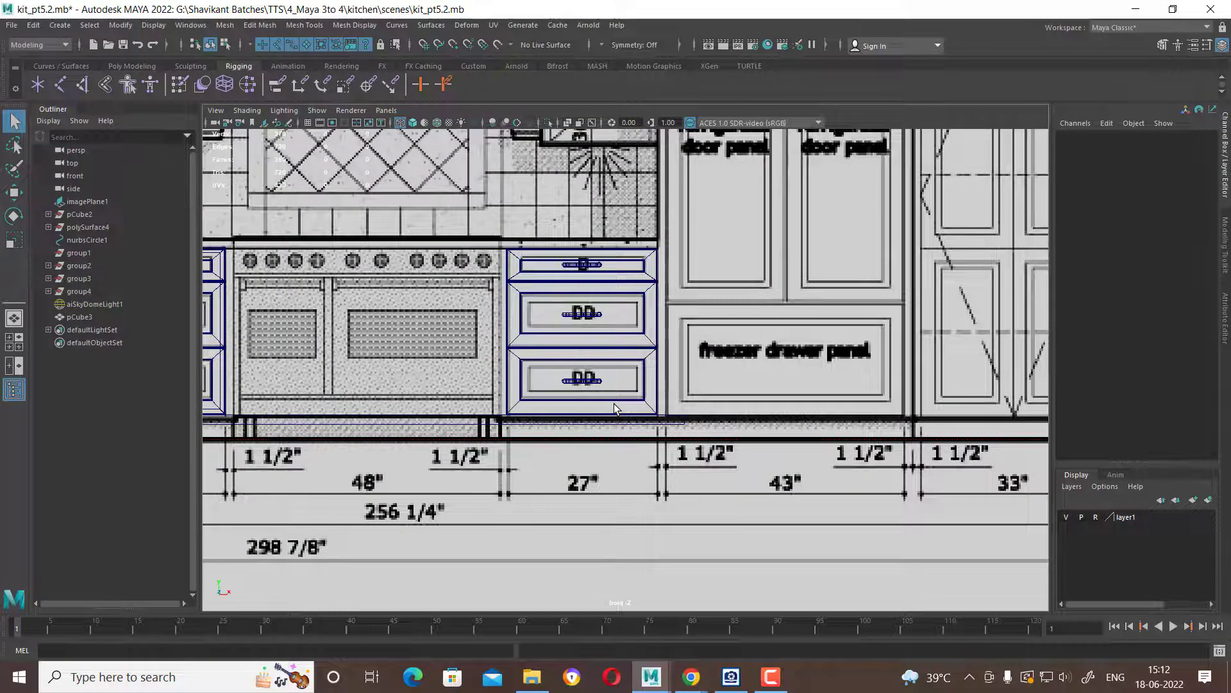
key("space")
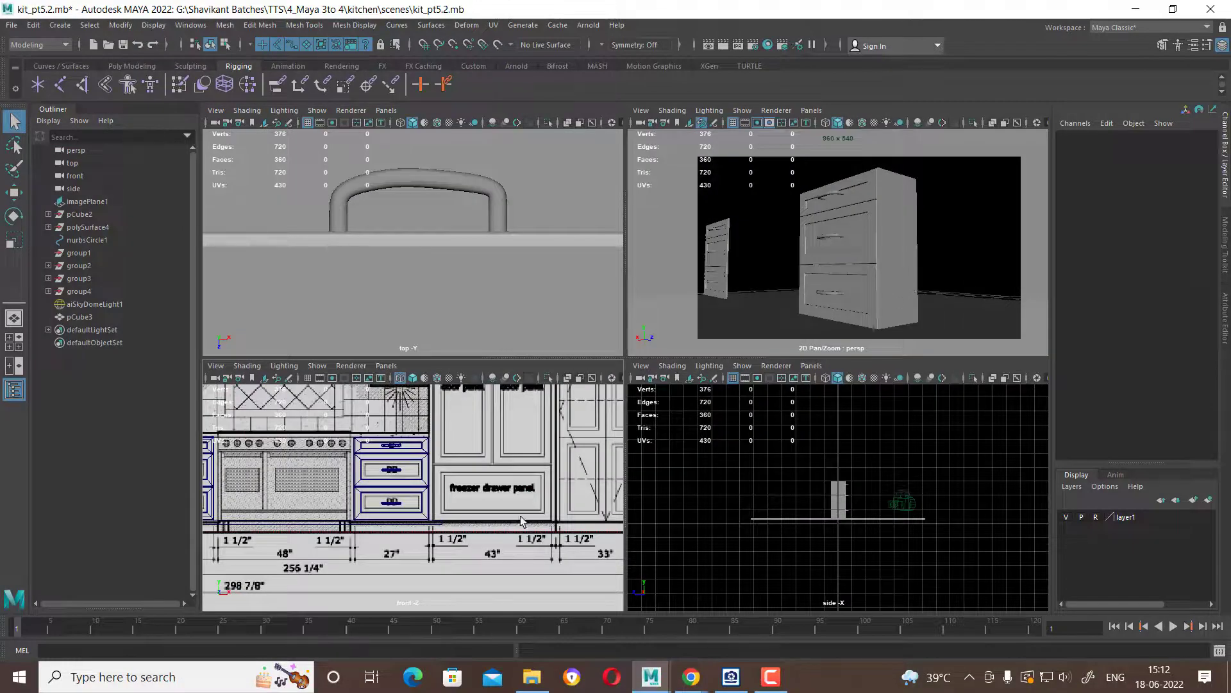
Frame the 27" drawer stack in the maximized front view and select its bottom drawer panel with the Move tool.
scroll(520, 520, "up", 2)
scroll(513, 513, "up", 2)
scroll(505, 505, "up", 2)
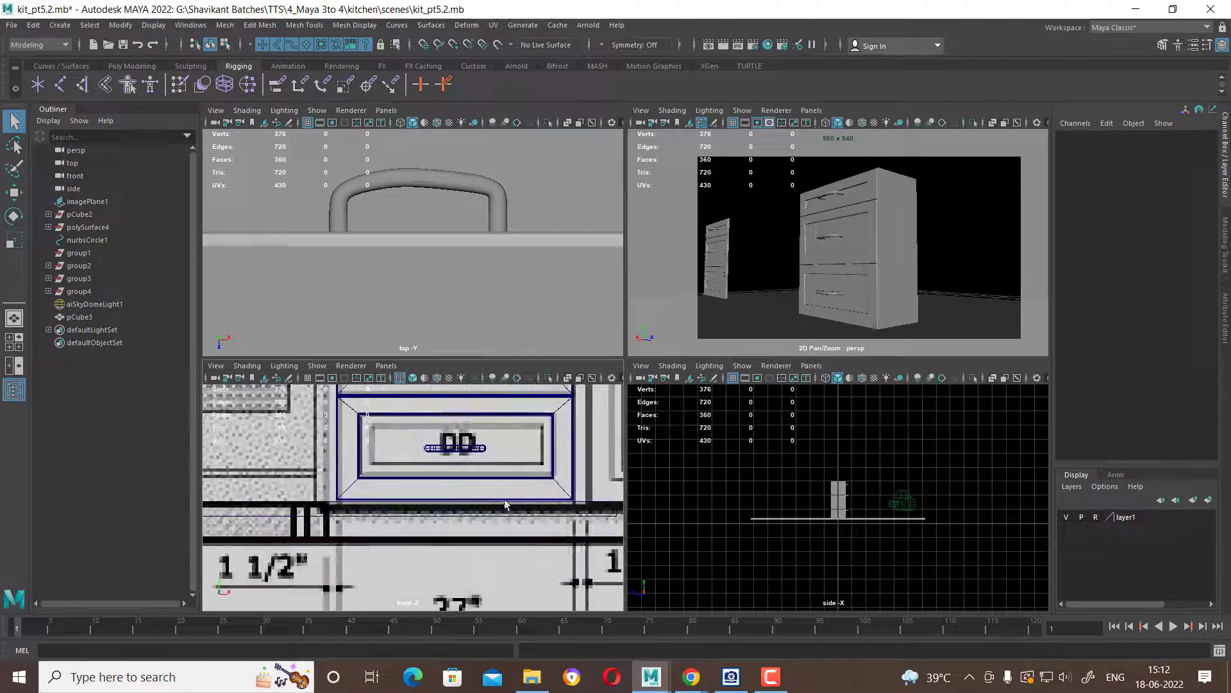
middle_click_drag(506, 505, 509, 569, "alt")
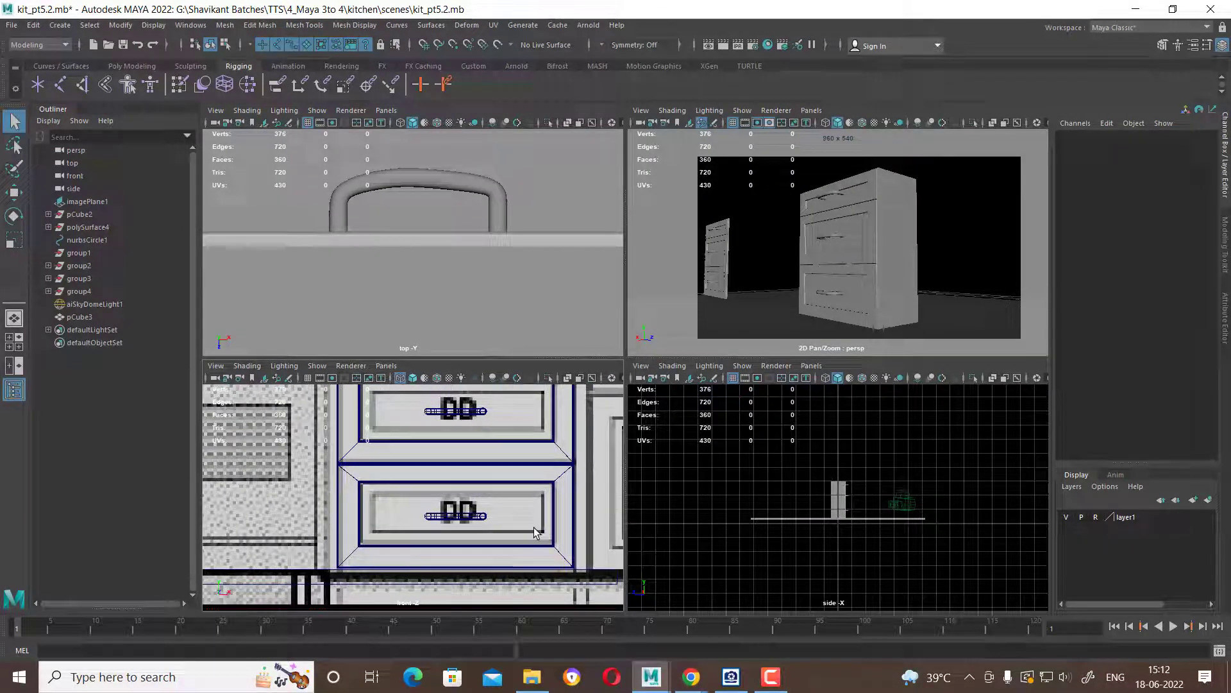
scroll(530, 531, "down", 3)
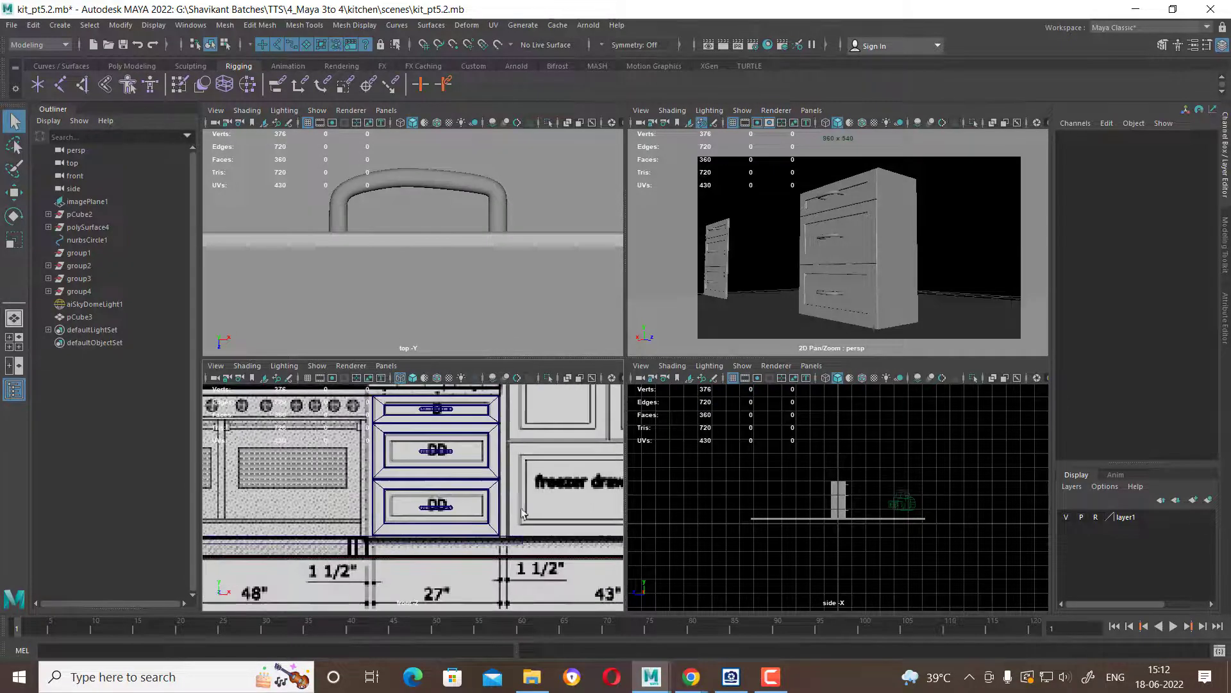
key("space")
middle_click_drag(662, 495, 604, 432, "alt")
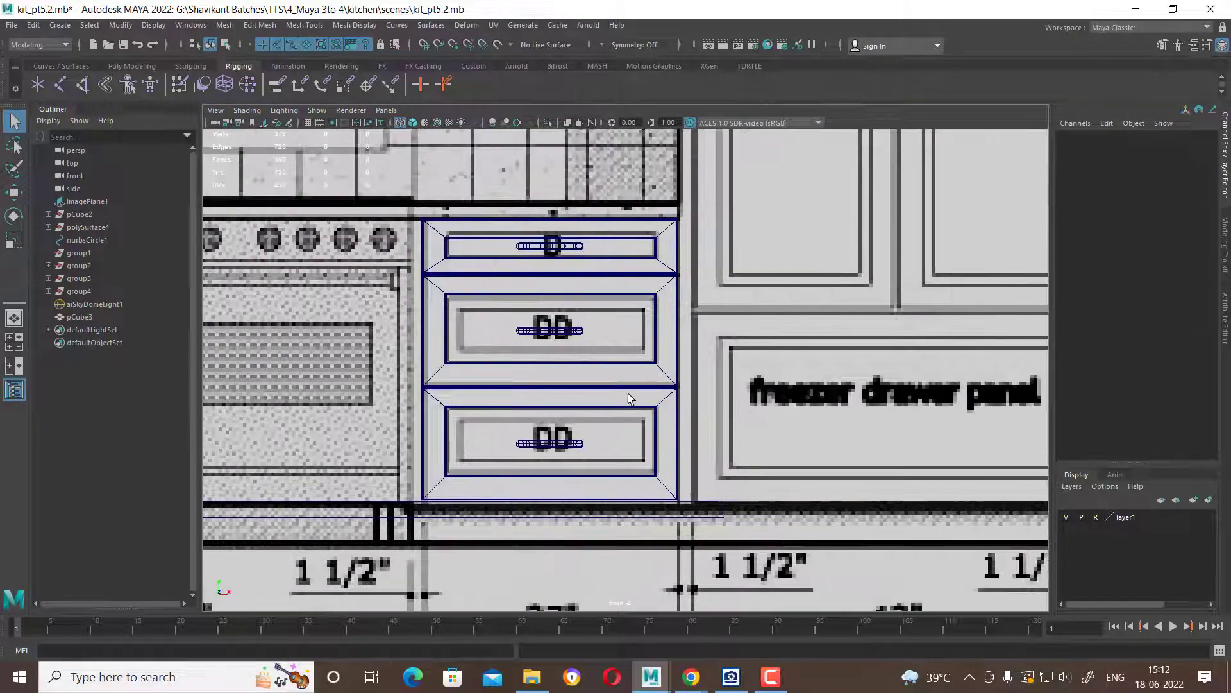
key("w")
left_click(646, 489)
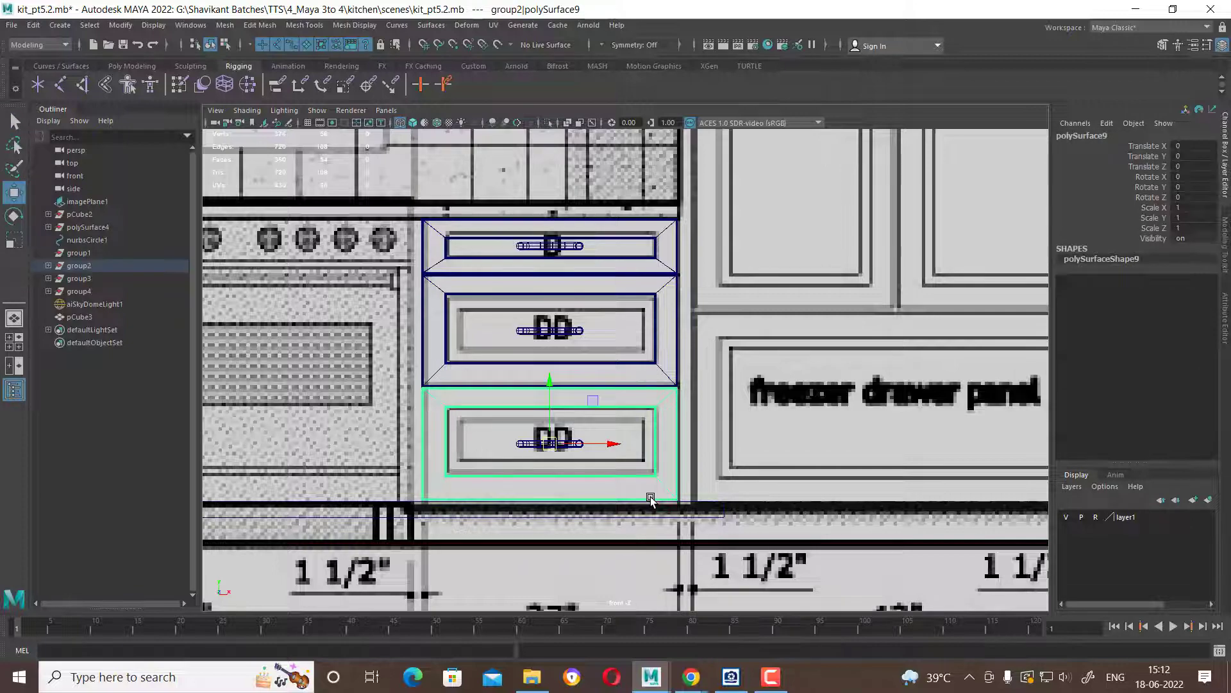
scroll(647, 488, "down", 2)
scroll(646, 491, "down", 2)
scroll(645, 494, "down", 2)
middle_click_drag(644, 492, 683, 515, "alt")
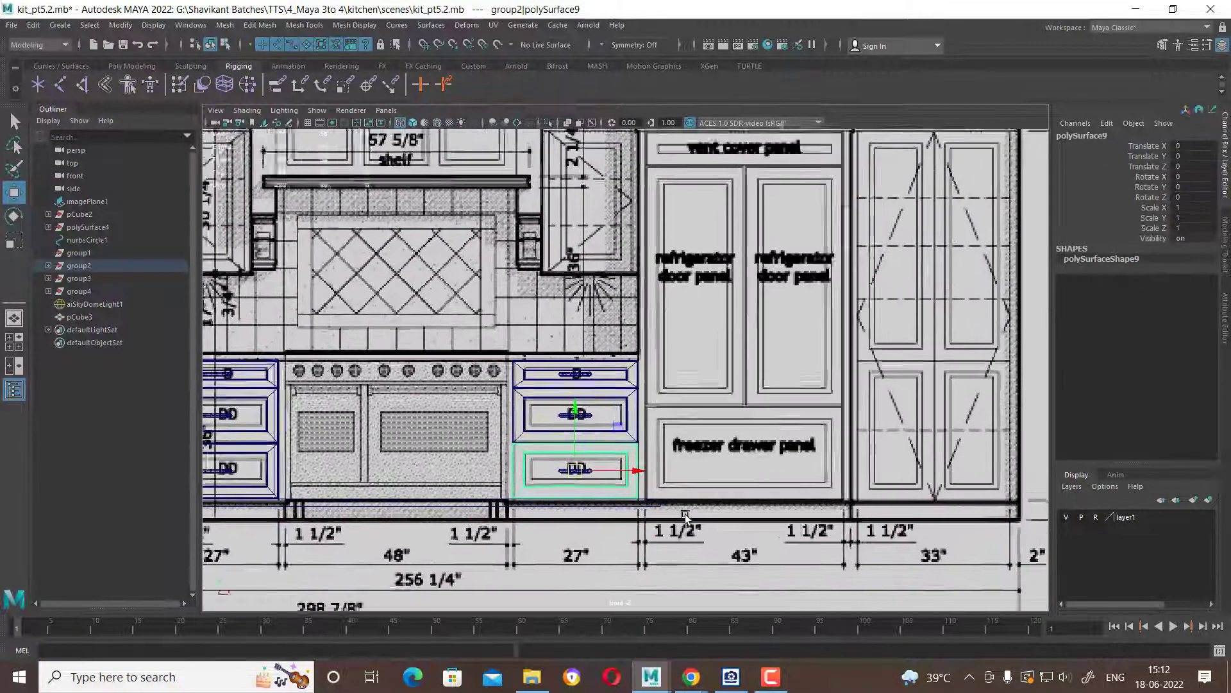
scroll(683, 515, "up", 1)
Duplicate the bottom drawer panel, move the copy onto the freezer drawer, and enter vertex mode.
key("ctrl+d")
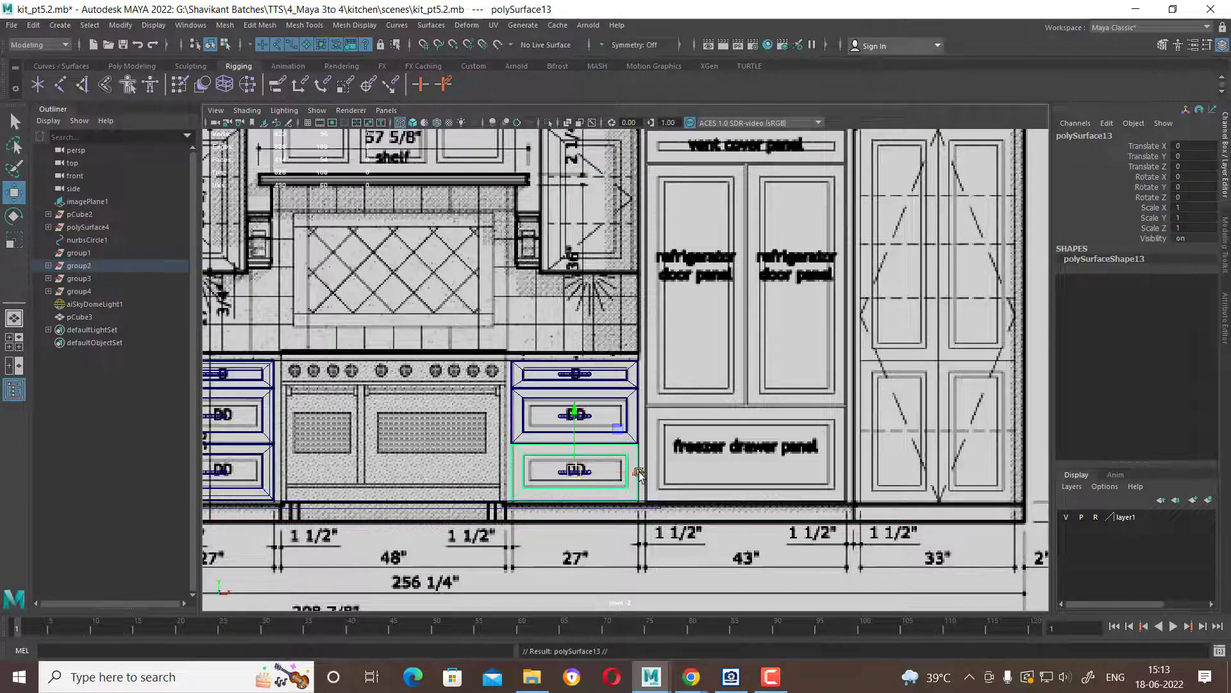
left_click_drag(638, 471, 779, 458)
scroll(745, 454, "up", 2)
scroll(744, 442, "up", 2)
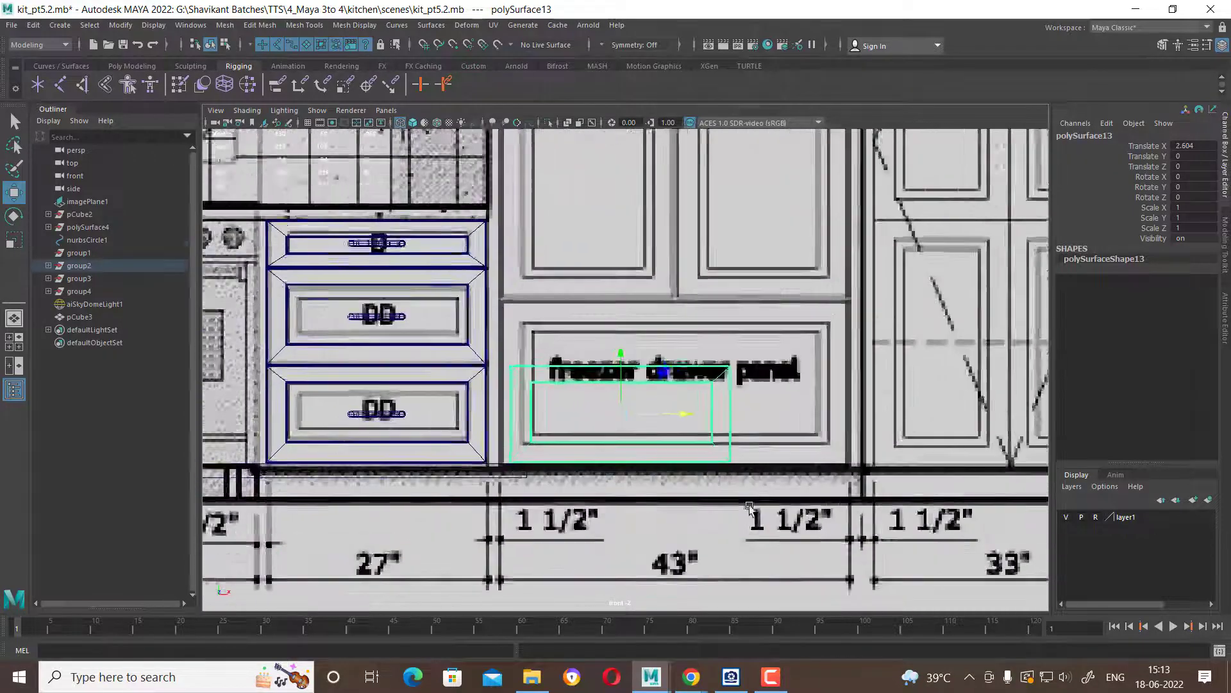
scroll(742, 404, "up", 1)
right_click(741, 396)
left_click(679, 326)
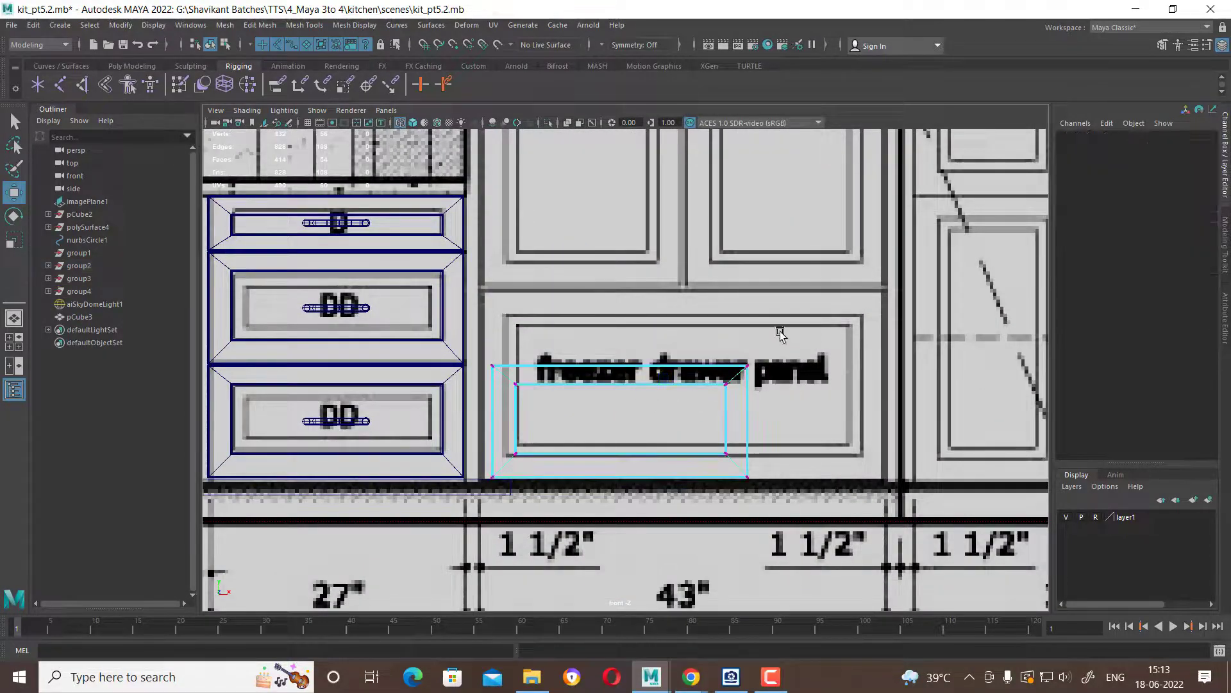
Move the copy's right and left vertices out to the freezer drawer's side edges.
left_click_drag(778, 330, 712, 485)
left_click_drag(788, 429, 925, 422)
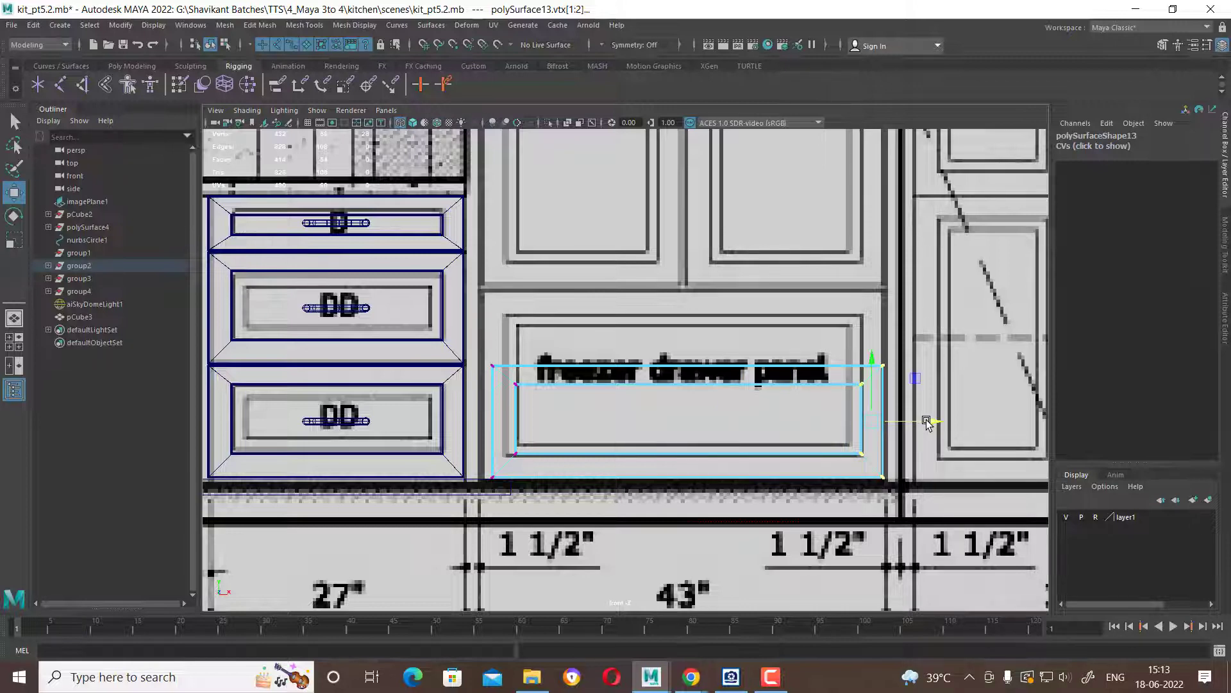
left_click_drag(605, 314, 486, 500)
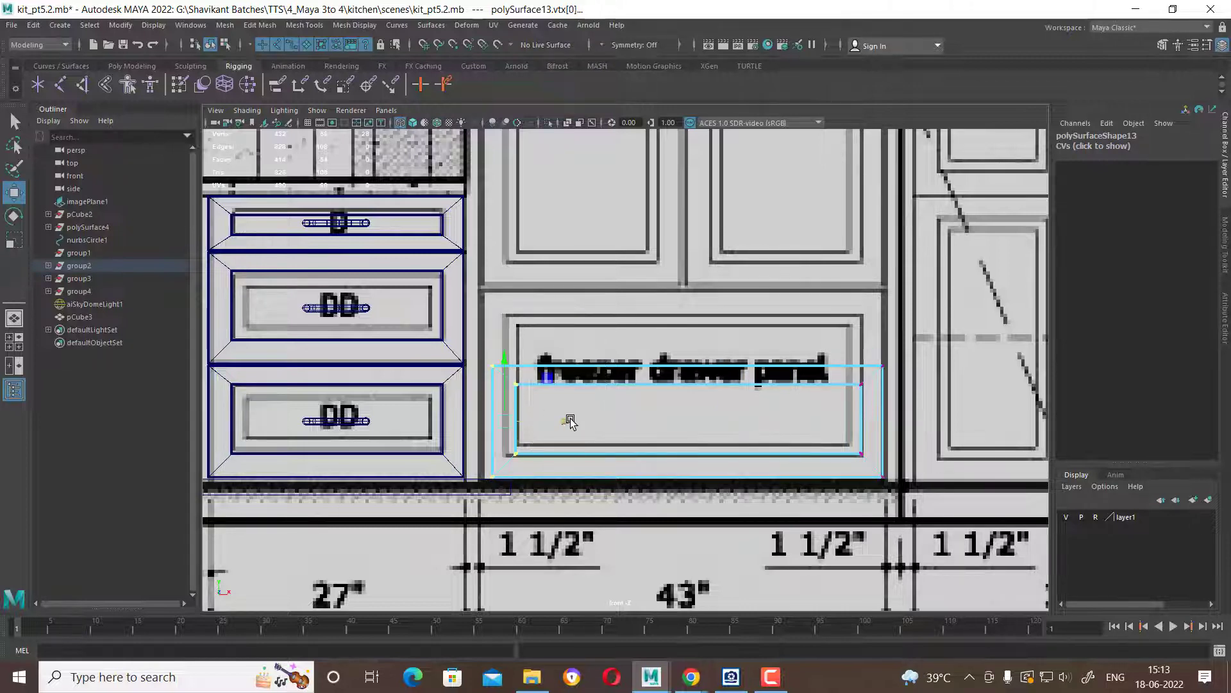
left_click_drag(571, 421, 560, 420)
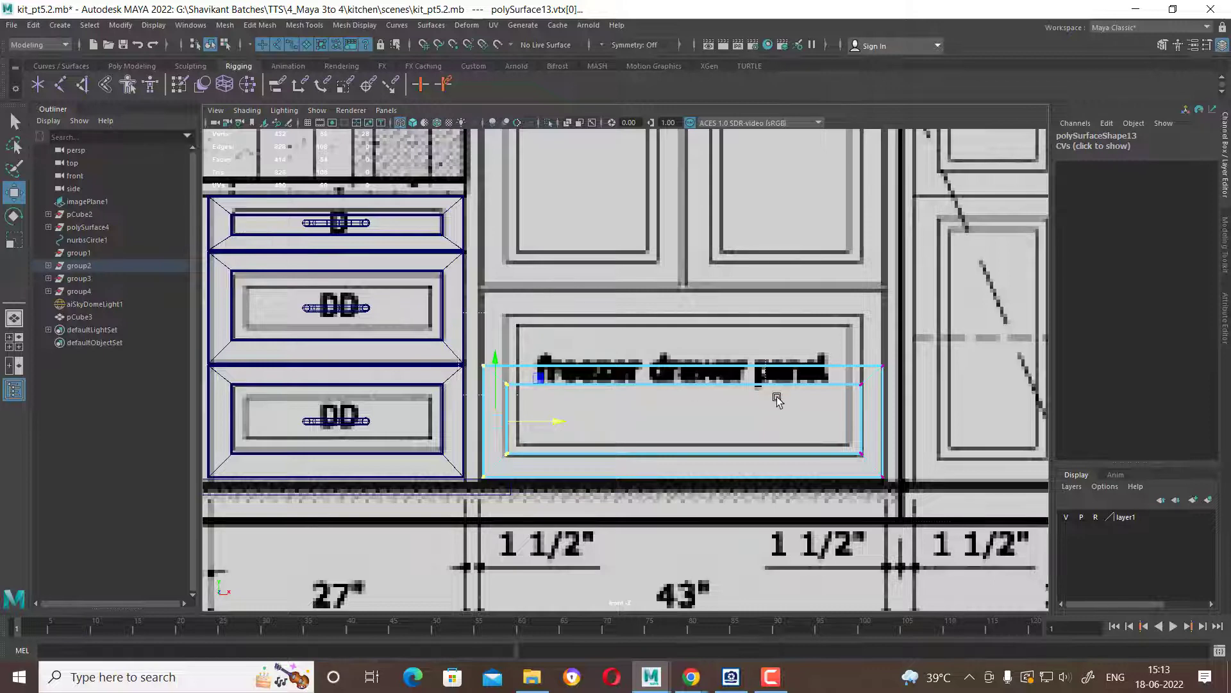
Raise the copy's top vertices to the 43" freezer drawer's top edge.
left_click_drag(472, 340, 897, 423)
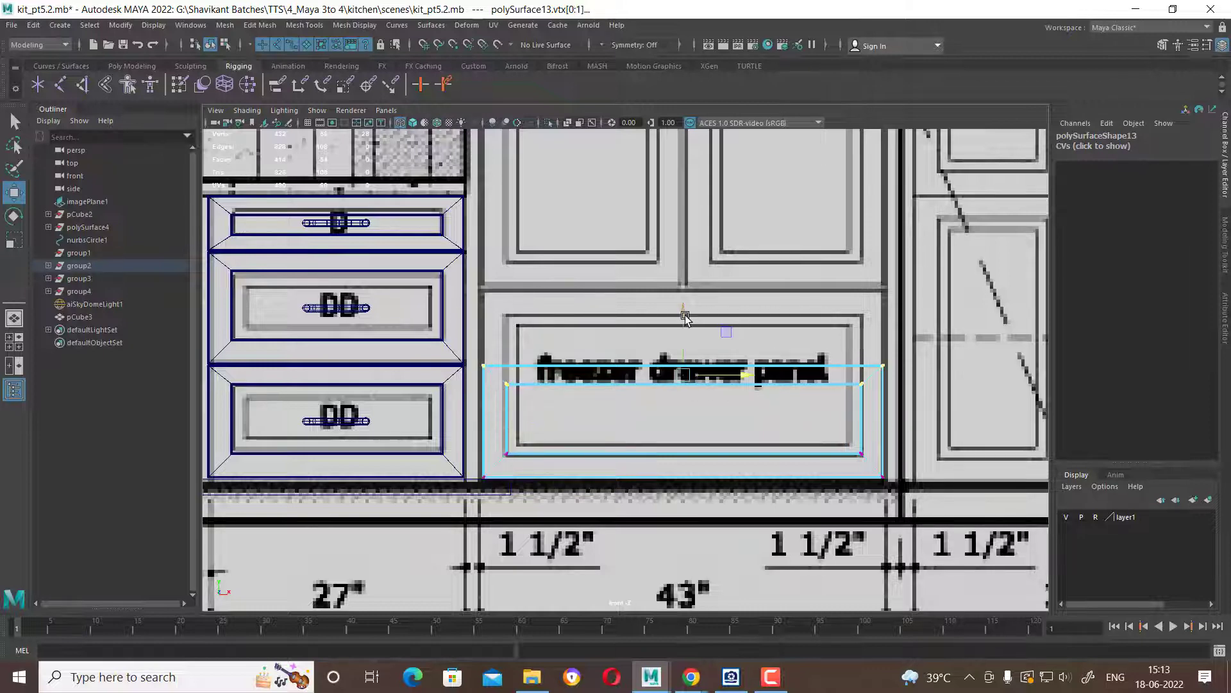
left_click_drag(683, 312, 686, 246)
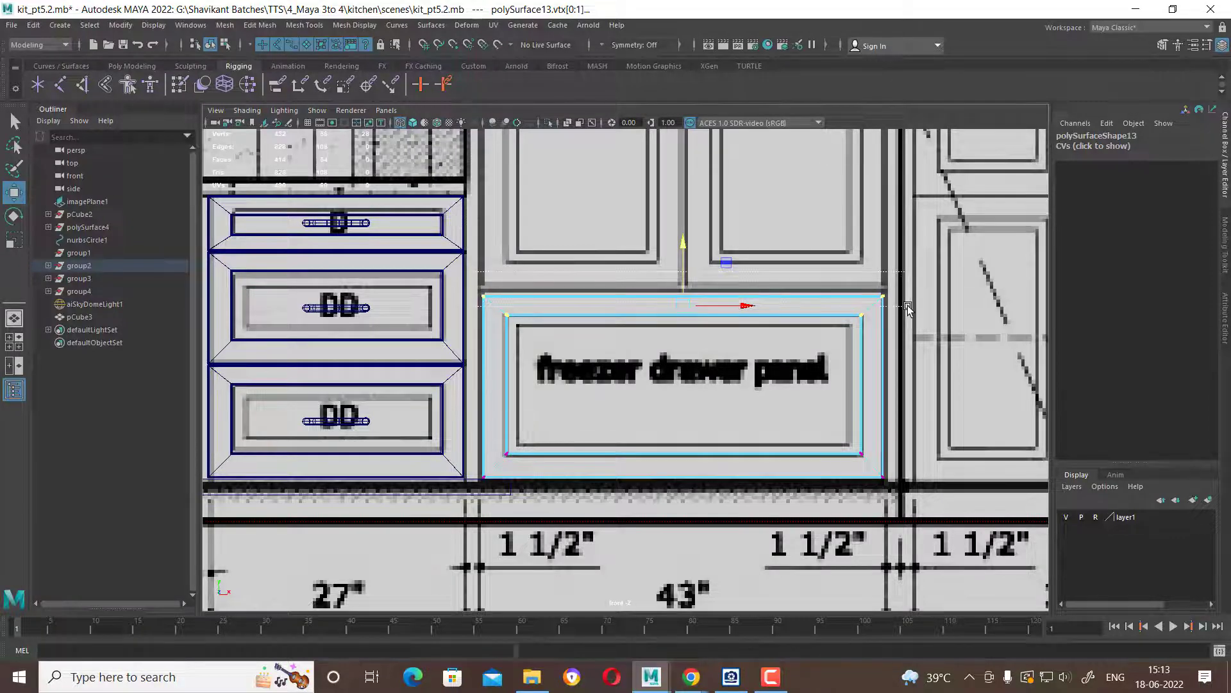
left_click_drag(686, 249, 687, 244)
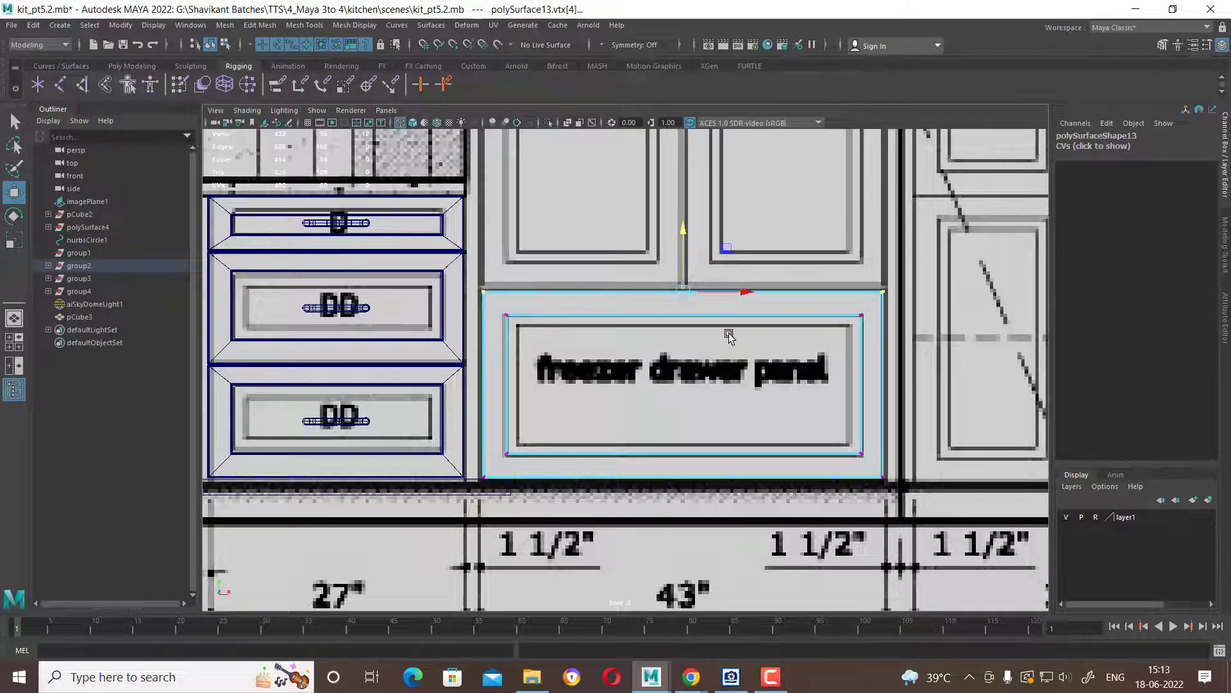
right_click_drag(824, 313, 849, 313)
scroll(777, 439, "down", 5)
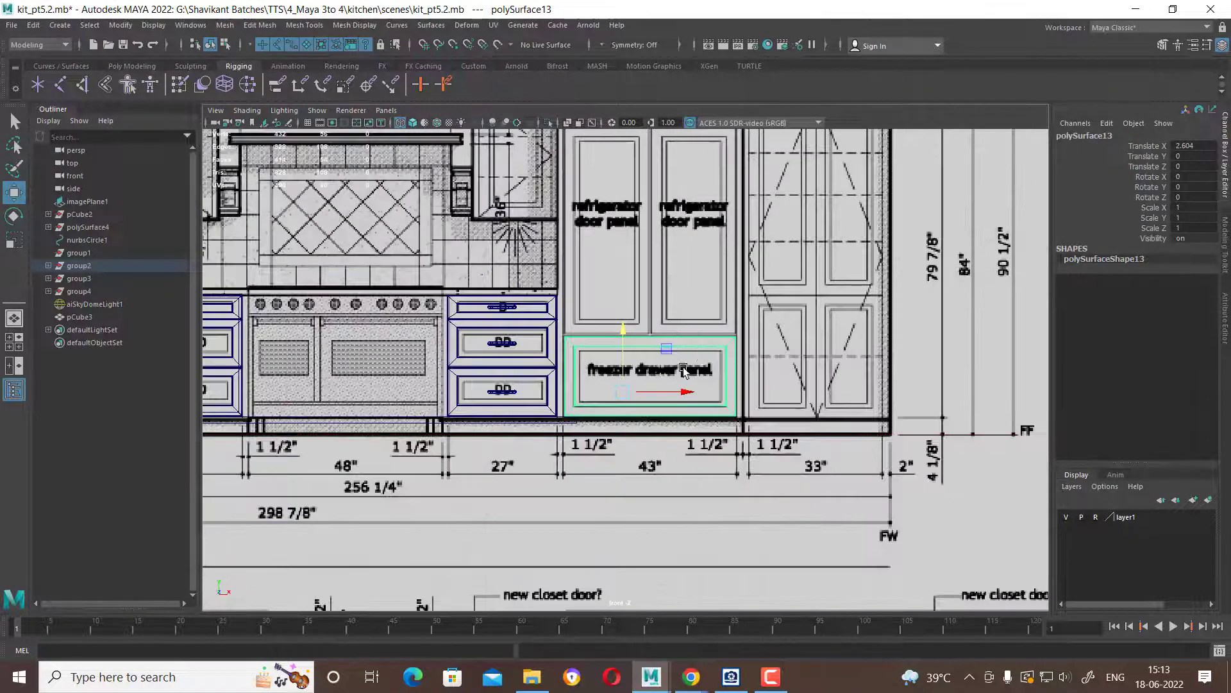
scroll(705, 442, "up", 2)
scroll(660, 449, "up", 2)
scroll(667, 471, "down", 1)
scroll(667, 471, "down", 1)
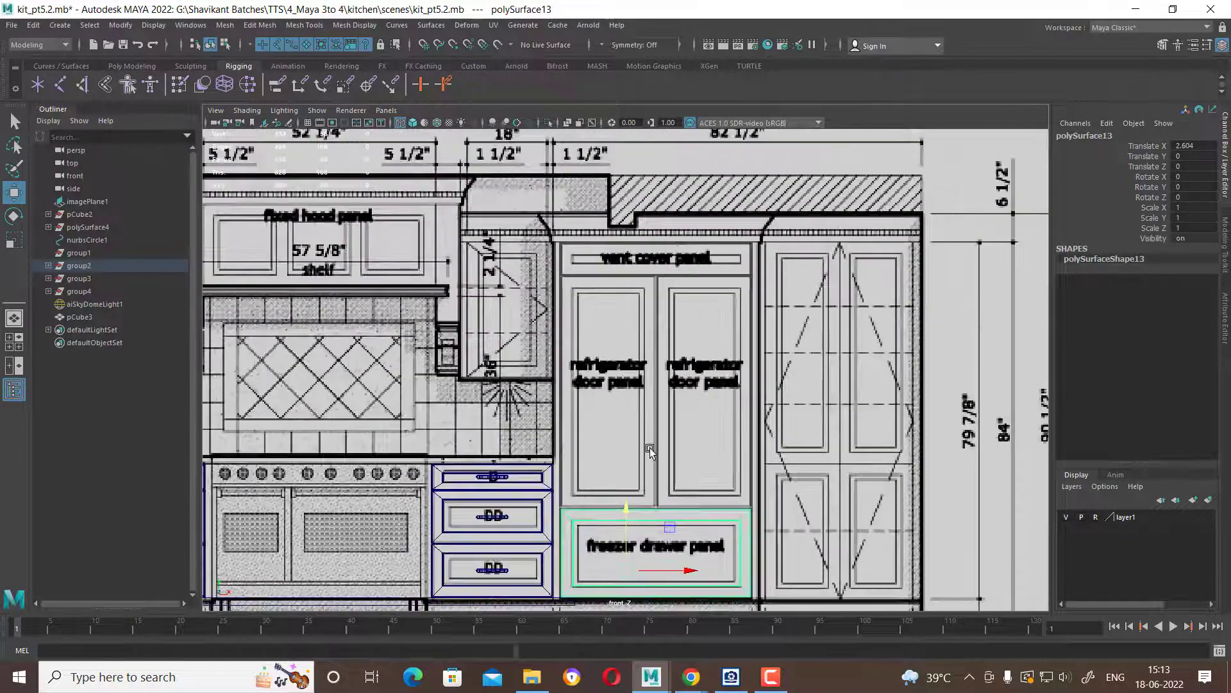
Duplicate the freezer drawer panel and move the copy up onto the vent cover.
key("ctrl+d")
left_click_drag(629, 509, 643, 187)
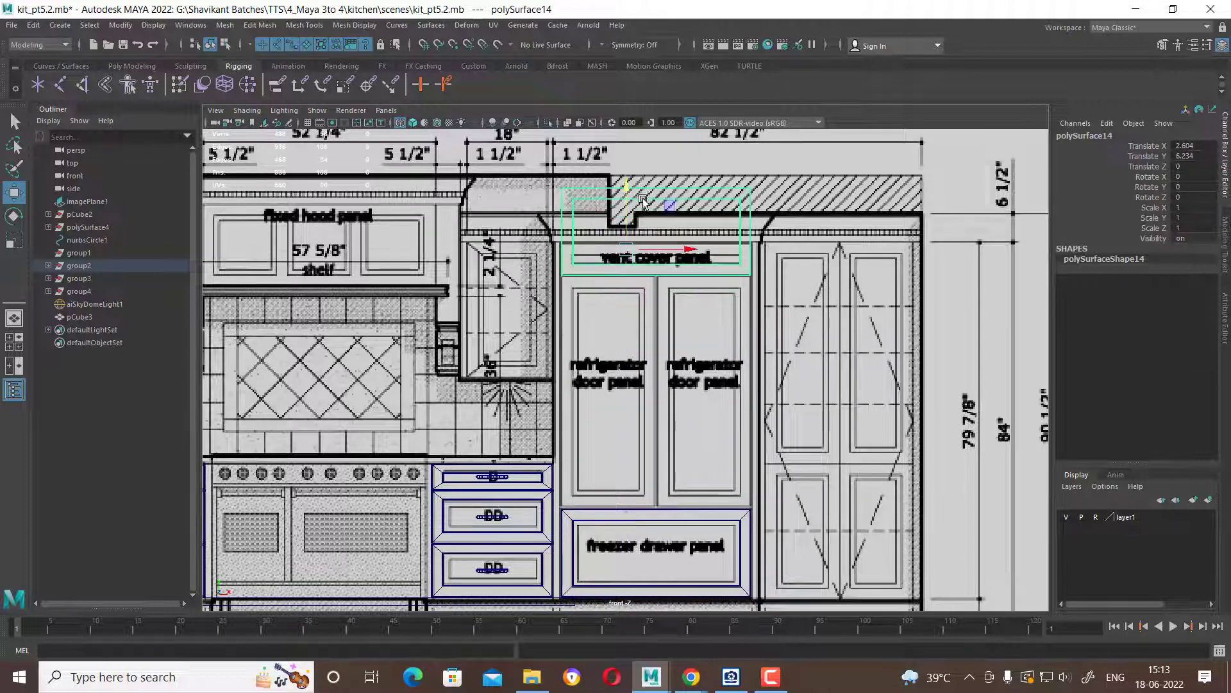
scroll(642, 187, "up", 1)
scroll(705, 231, "up", 1)
scroll(774, 242, "up", 1)
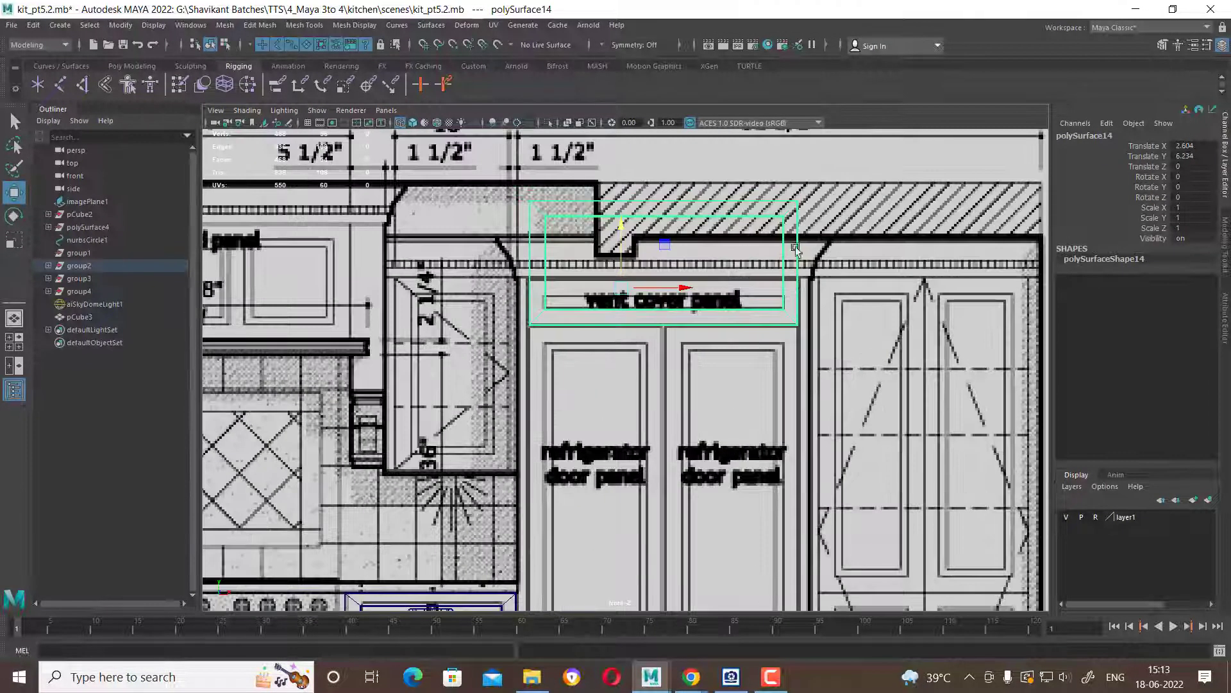
Lower the copy's top vertices onto the vent cover outline, then reselect the freezer drawer panel in Object Mode.
right_click_drag(774, 242, 760, 243)
left_click_drag(892, 167, 465, 208)
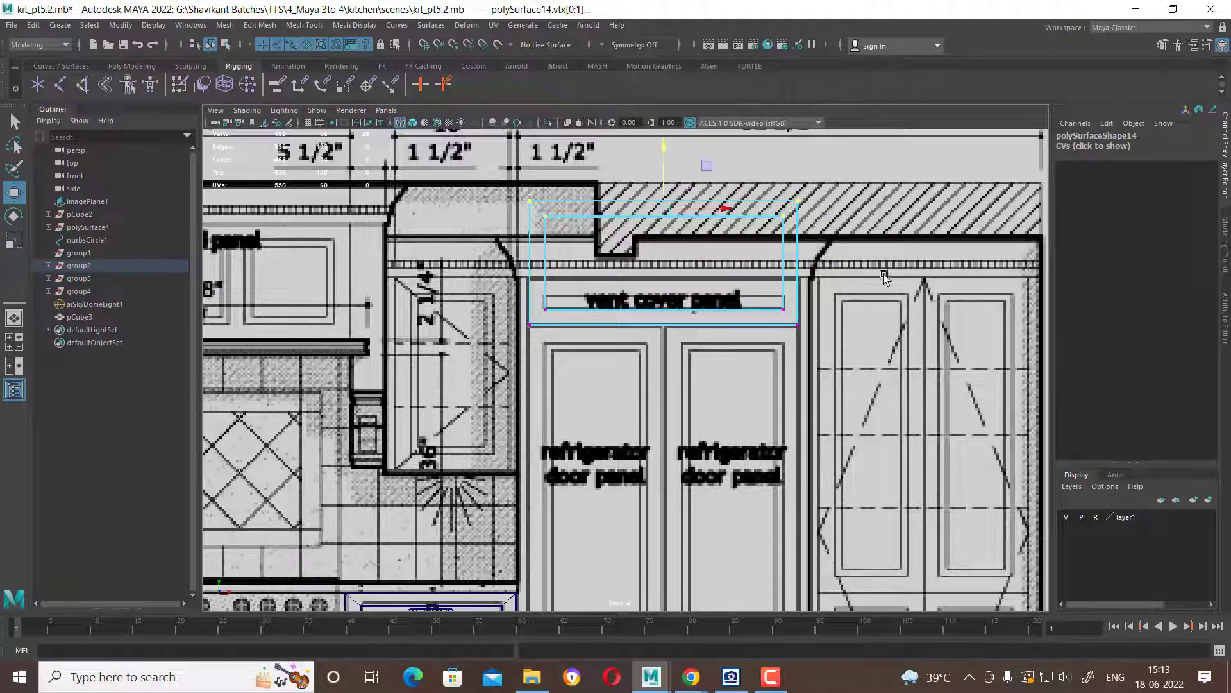
scroll(663, 215, "up", 1)
scroll(663, 215, "up", 1)
left_click_drag(664, 215, 661, 296)
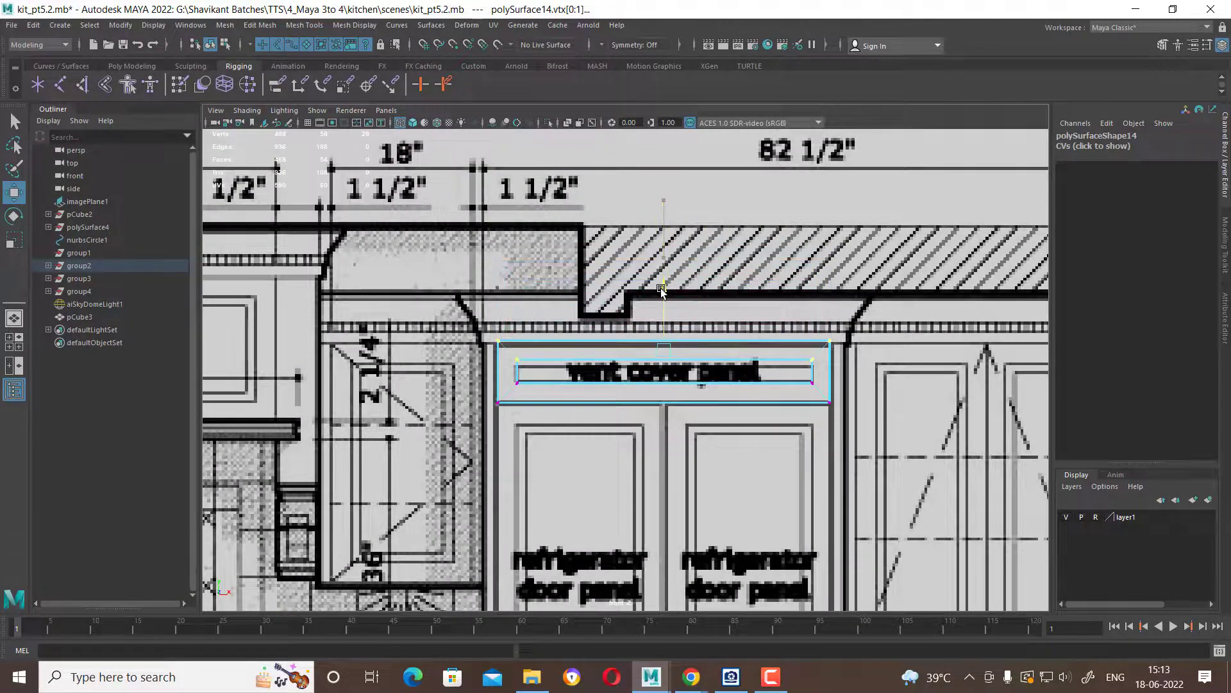
scroll(702, 335, "down", 1)
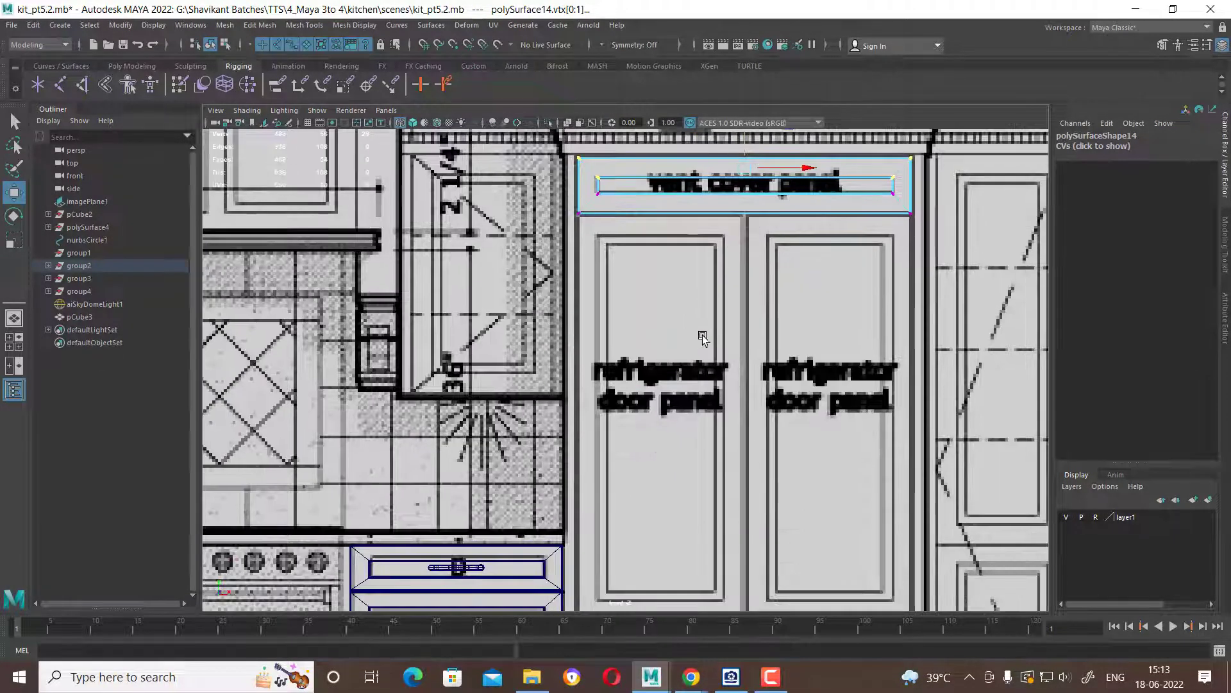
scroll(712, 332, "down", 2)
right_click(696, 276)
left_click(759, 257)
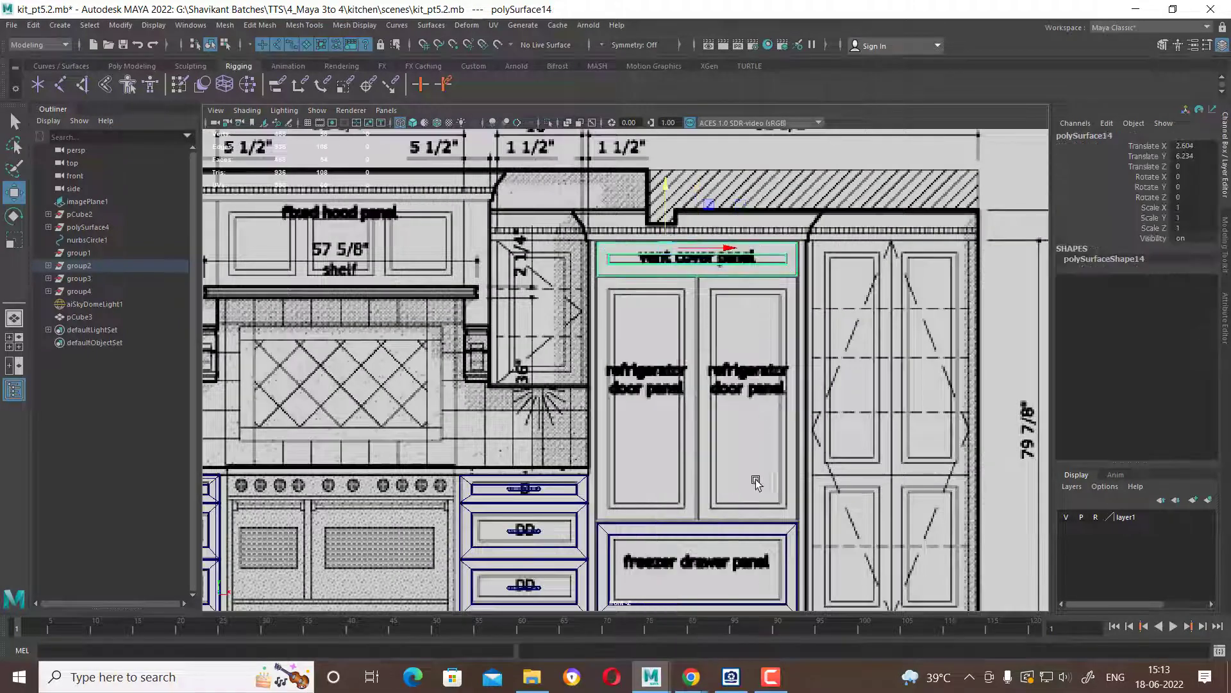
left_click(729, 534)
Duplicate the freezer drawer panel, move it up, and pull its right side to the left door's edge.
key("ctrl+d")
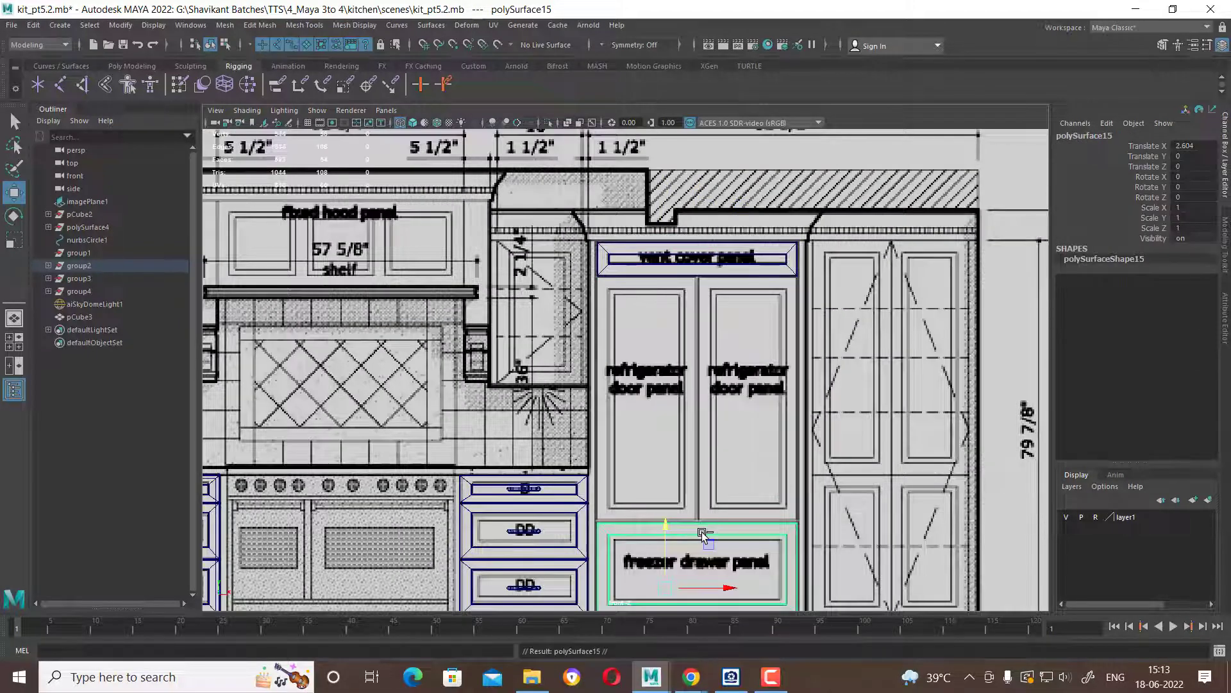
left_click_drag(669, 527, 669, 331)
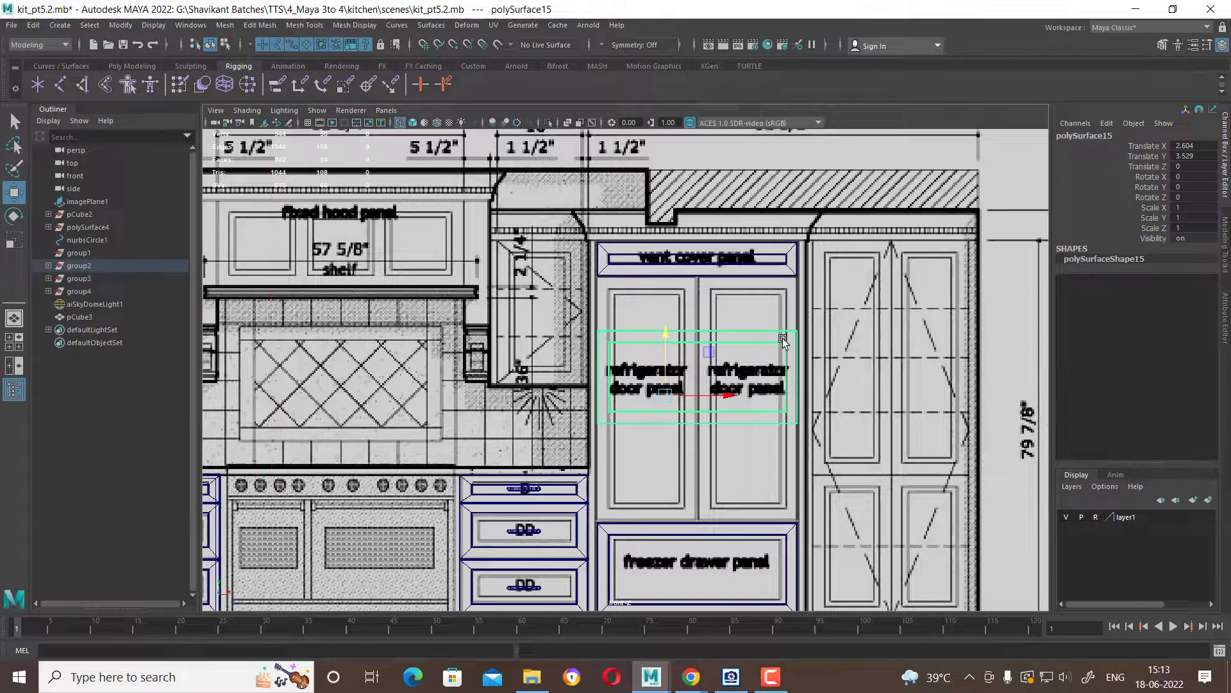
right_click_drag(783, 326, 664, 319)
scroll(898, 378, "up", 2)
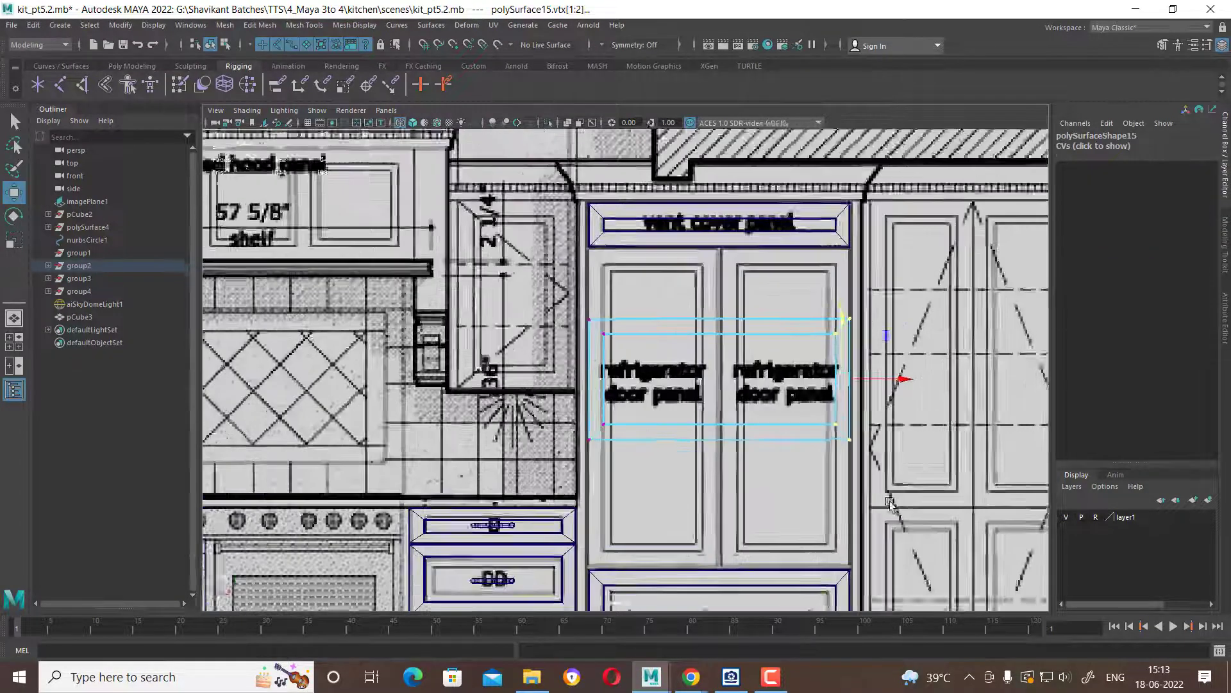
scroll(912, 389, "up", 1)
left_click_drag(914, 378, 784, 378)
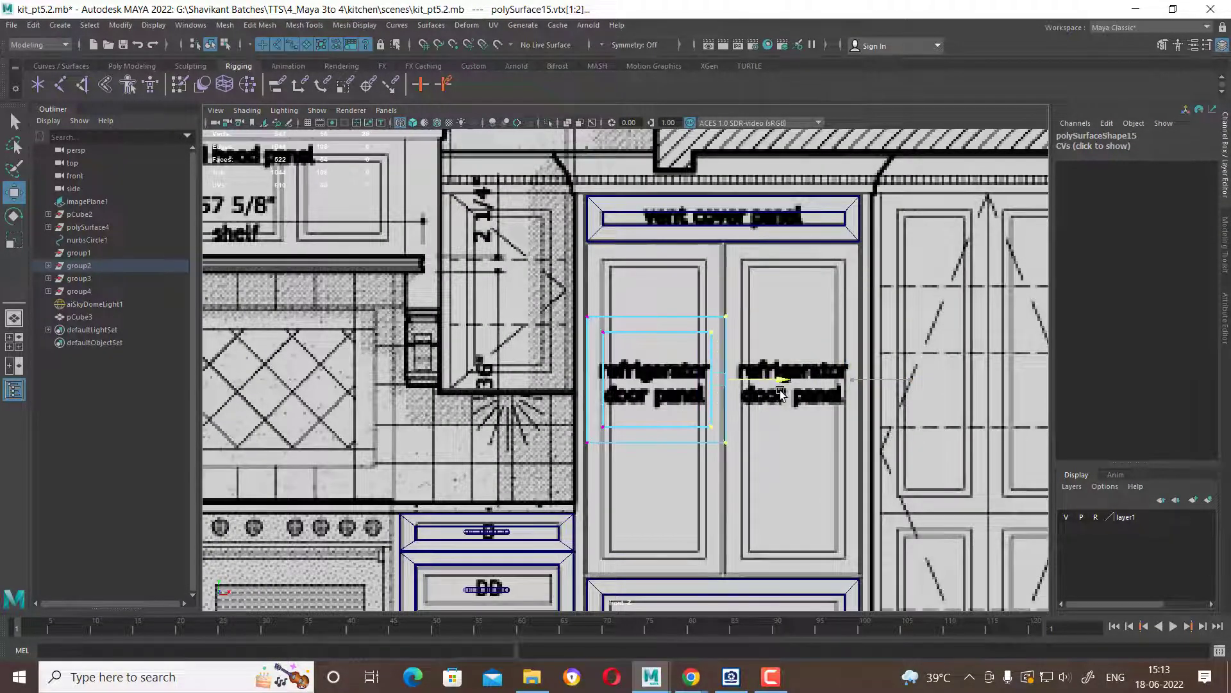
Move the copy's top and bottom vertices to fit the left refrigerator door's outline.
scroll(742, 340, "up", 2)
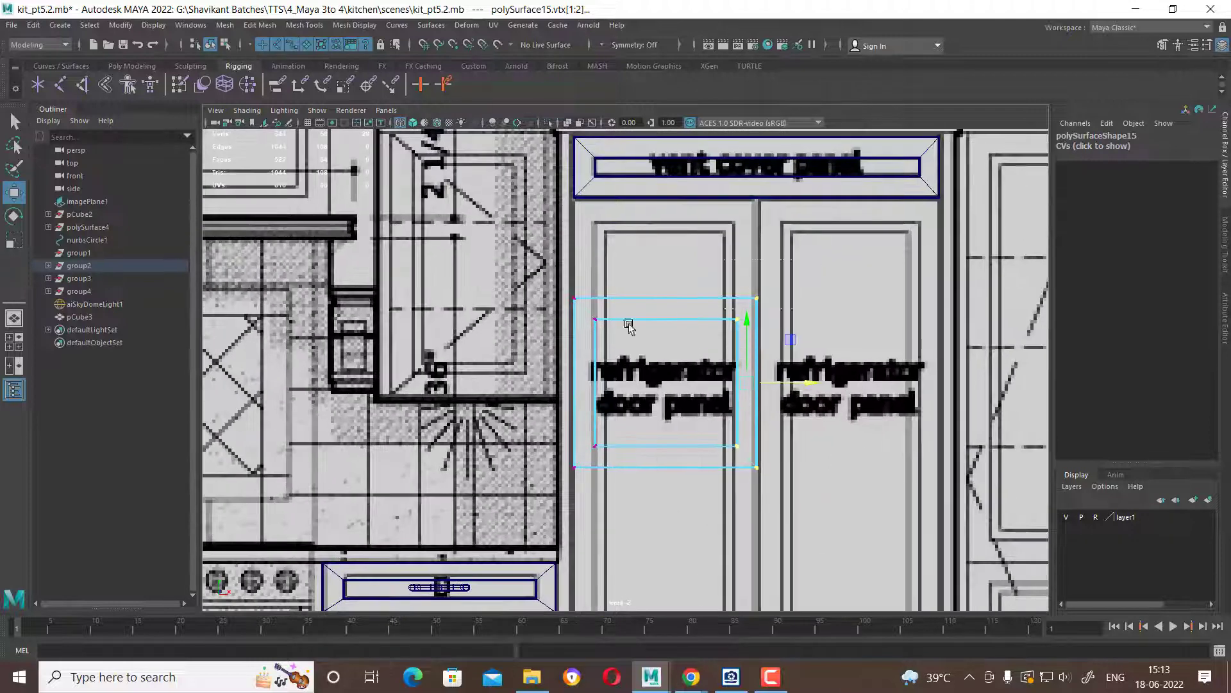
left_click_drag(558, 282, 661, 340)
middle_click_drag(660, 340, 750, 449, "alt")
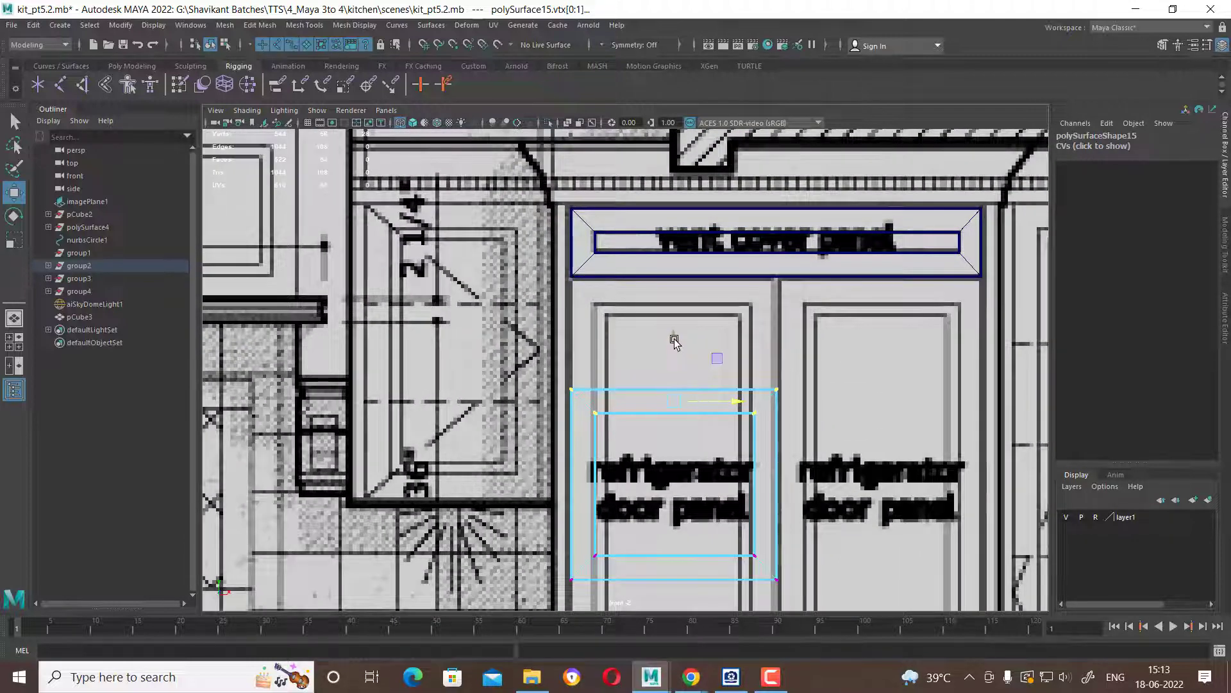
left_click_drag(675, 343, 681, 232)
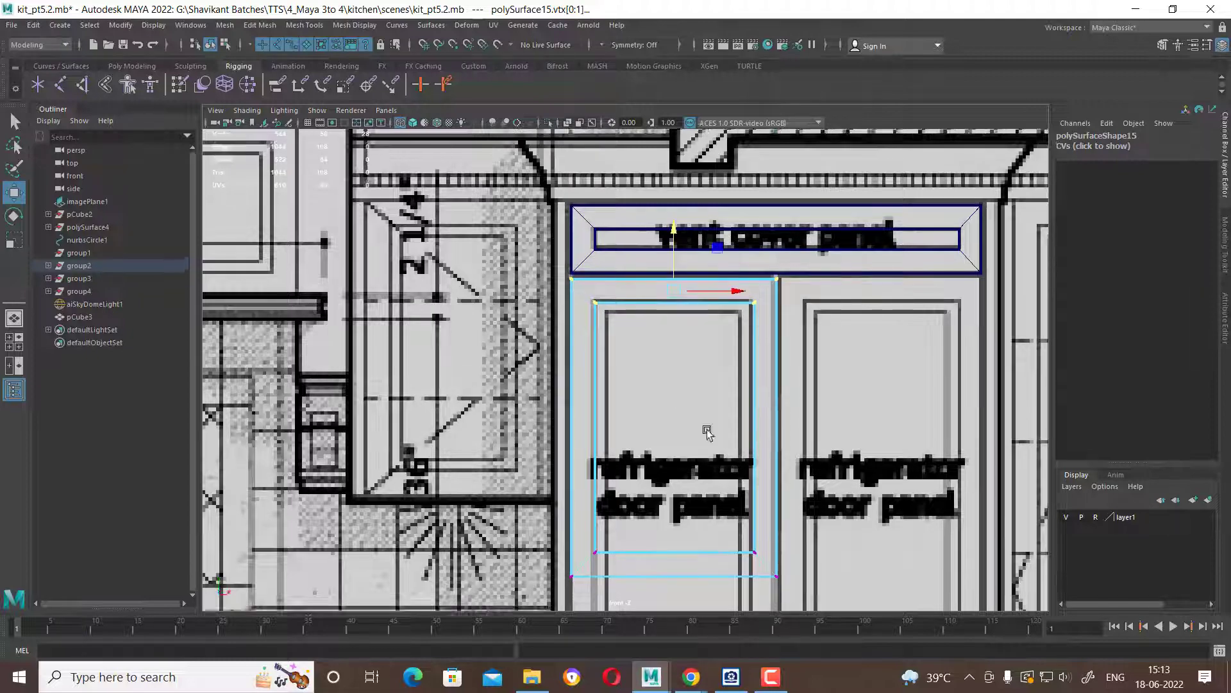
middle_click_drag(709, 432, 717, 295, "alt")
left_click_drag(808, 320, 650, 423)
middle_click_drag(706, 289, 736, 244, "alt")
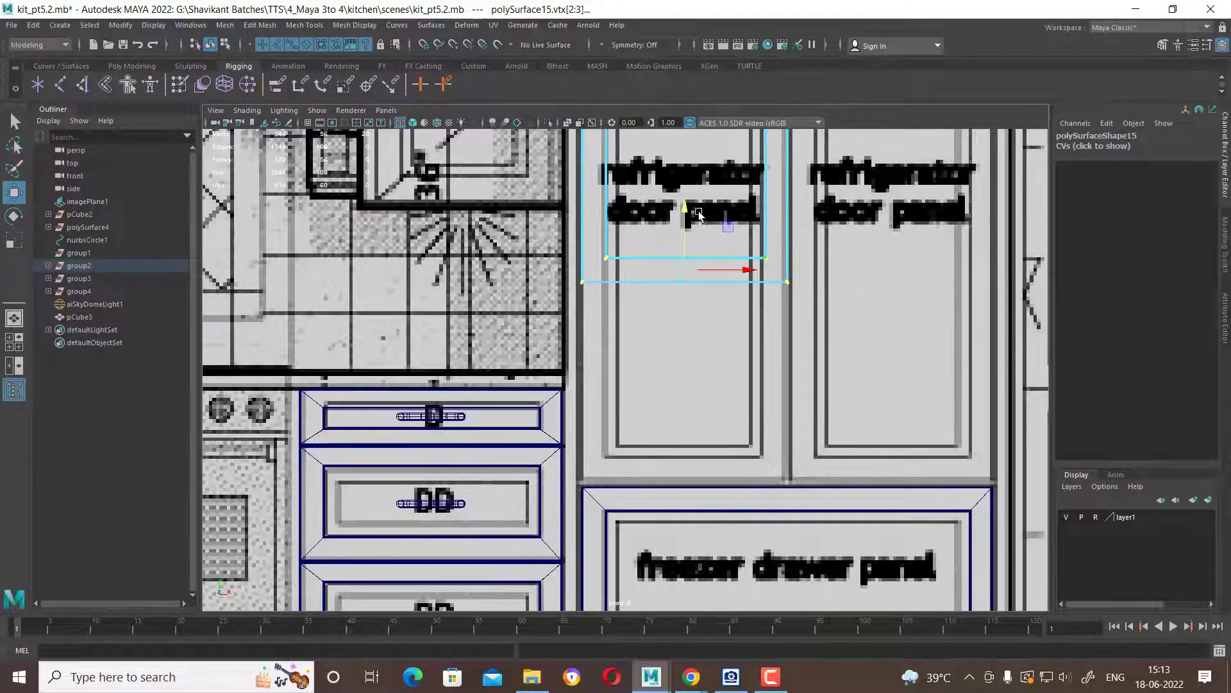
left_click_drag(698, 213, 693, 410)
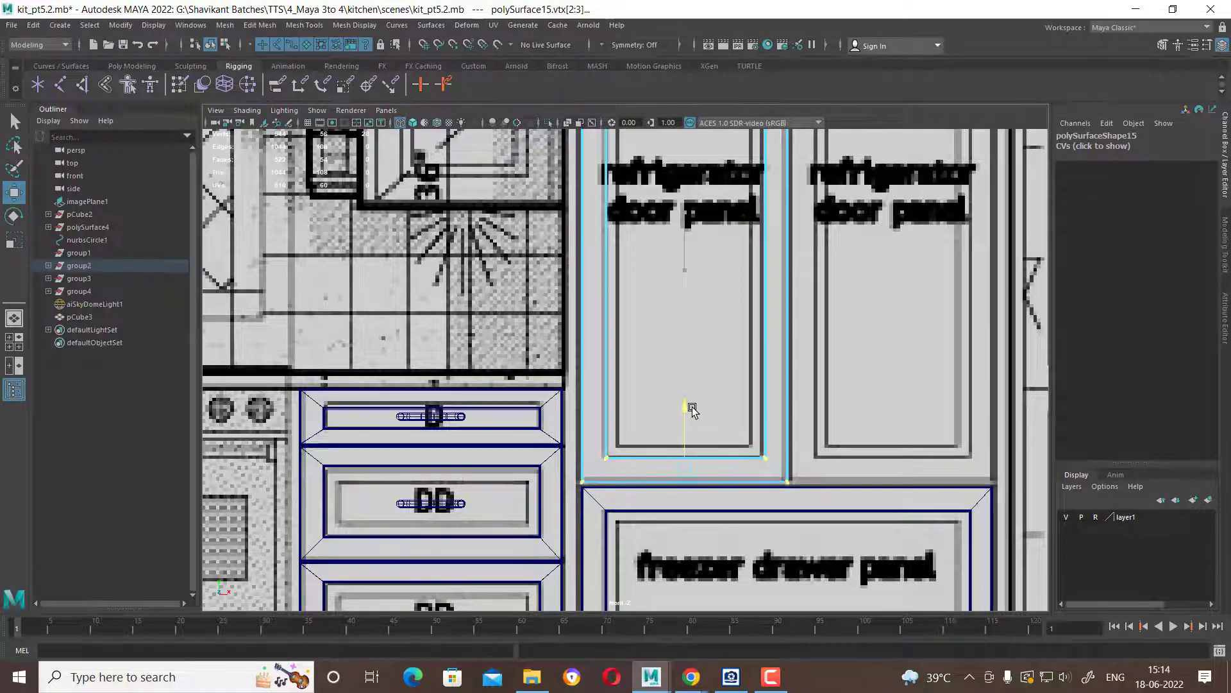
scroll(738, 436, "down", 5)
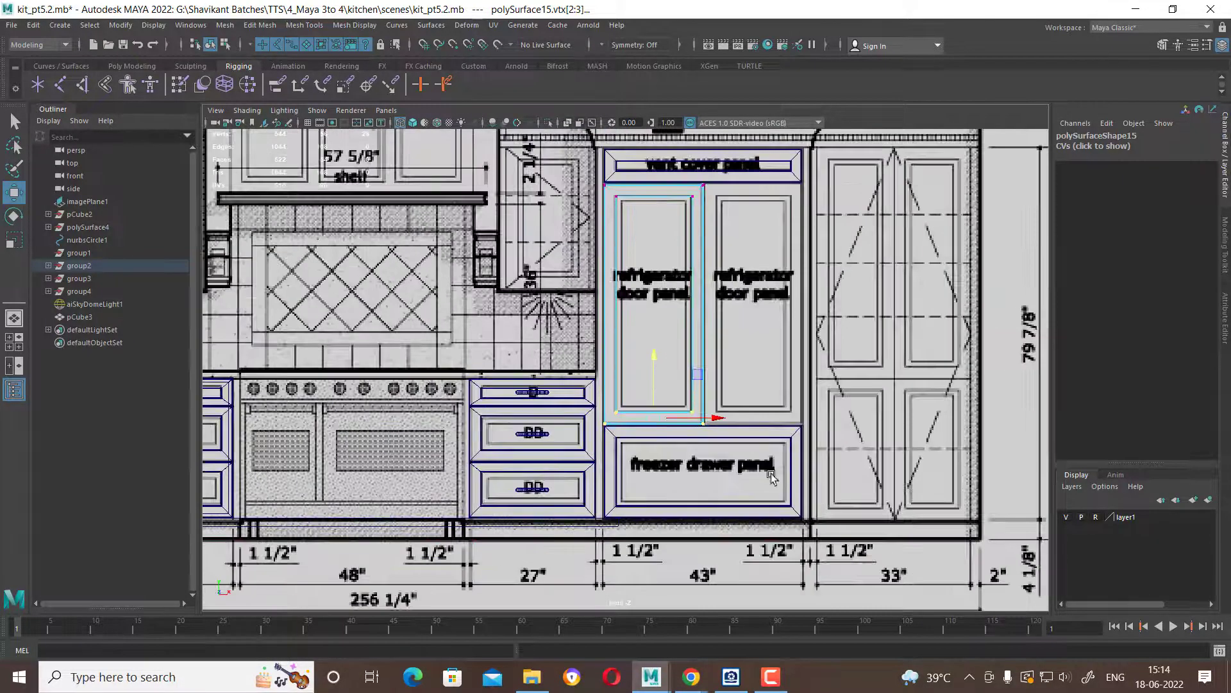
scroll(776, 459, "up", 3)
right_click_drag(698, 357, 712, 374)
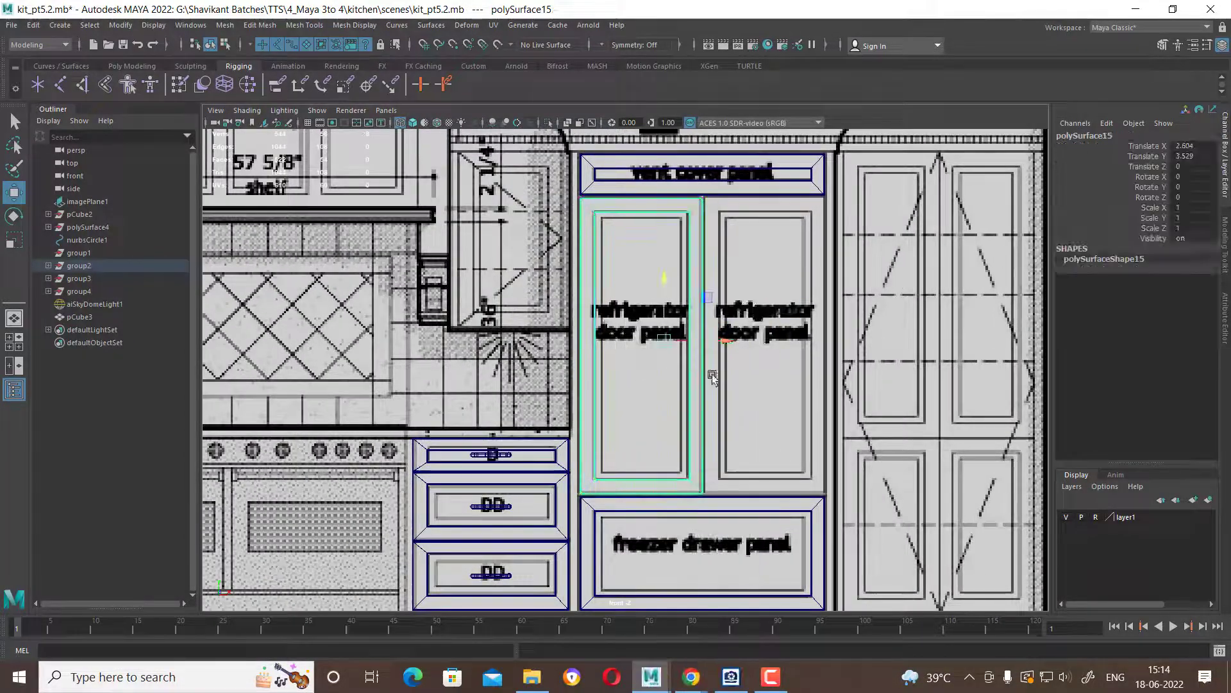
Snap the left door panel's pivot to its bottom-right corner using point snapping.
scroll(737, 420, "up", 1)
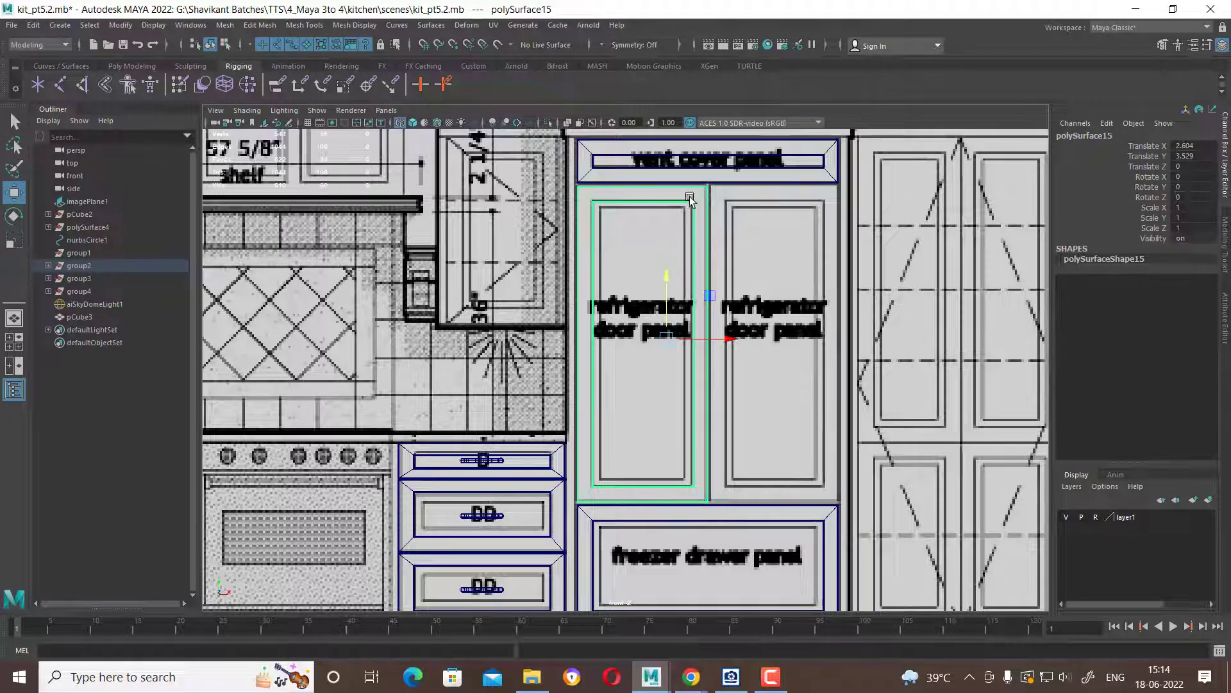
scroll(775, 462, "up", 1)
scroll(738, 424, "up", 2)
scroll(706, 385, "up", 2)
scroll(753, 485, "up", 2)
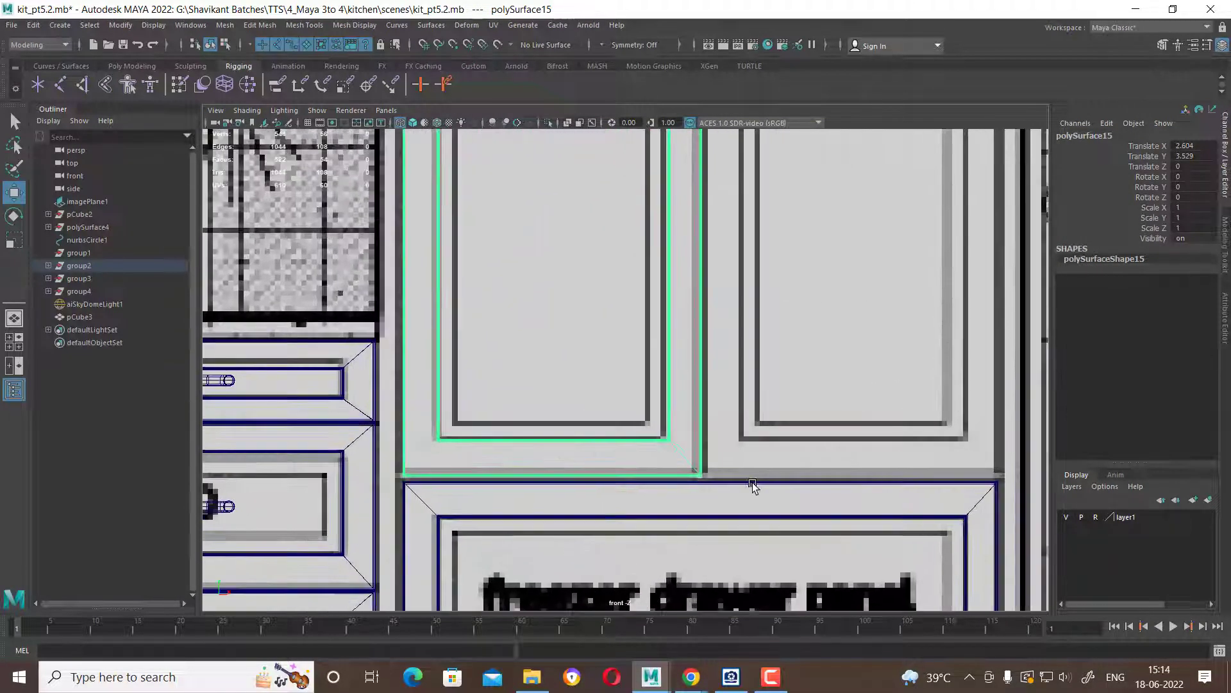
key("e")
key("v")
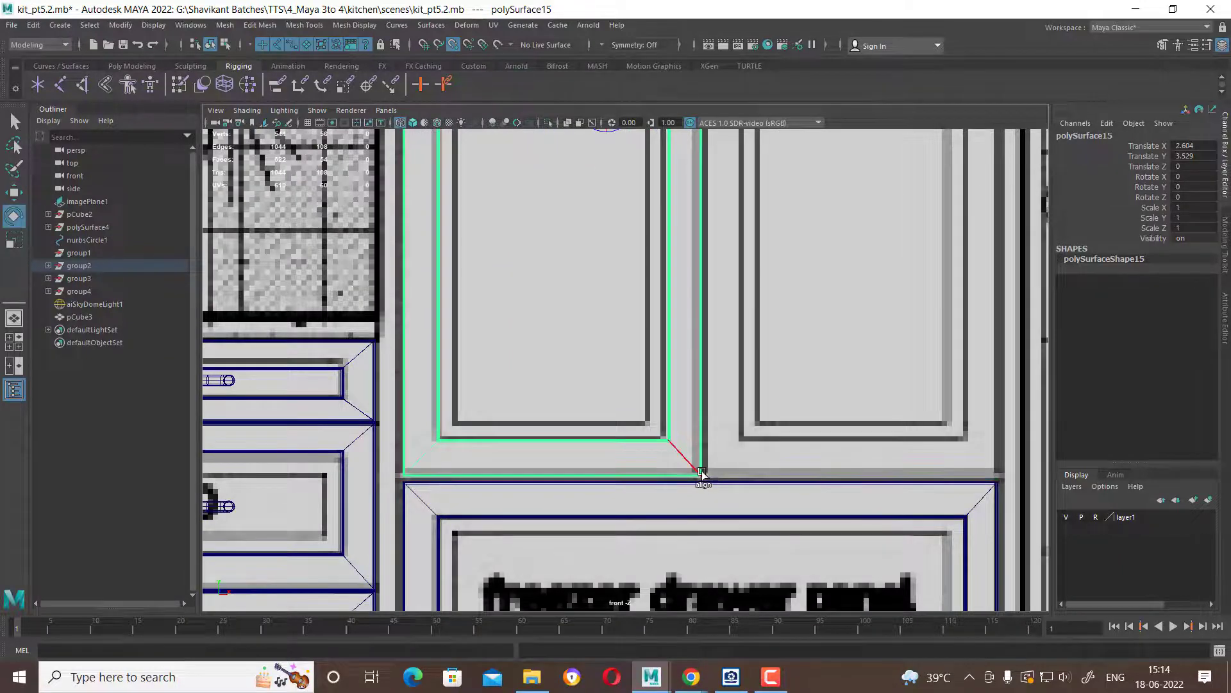
left_click(703, 473)
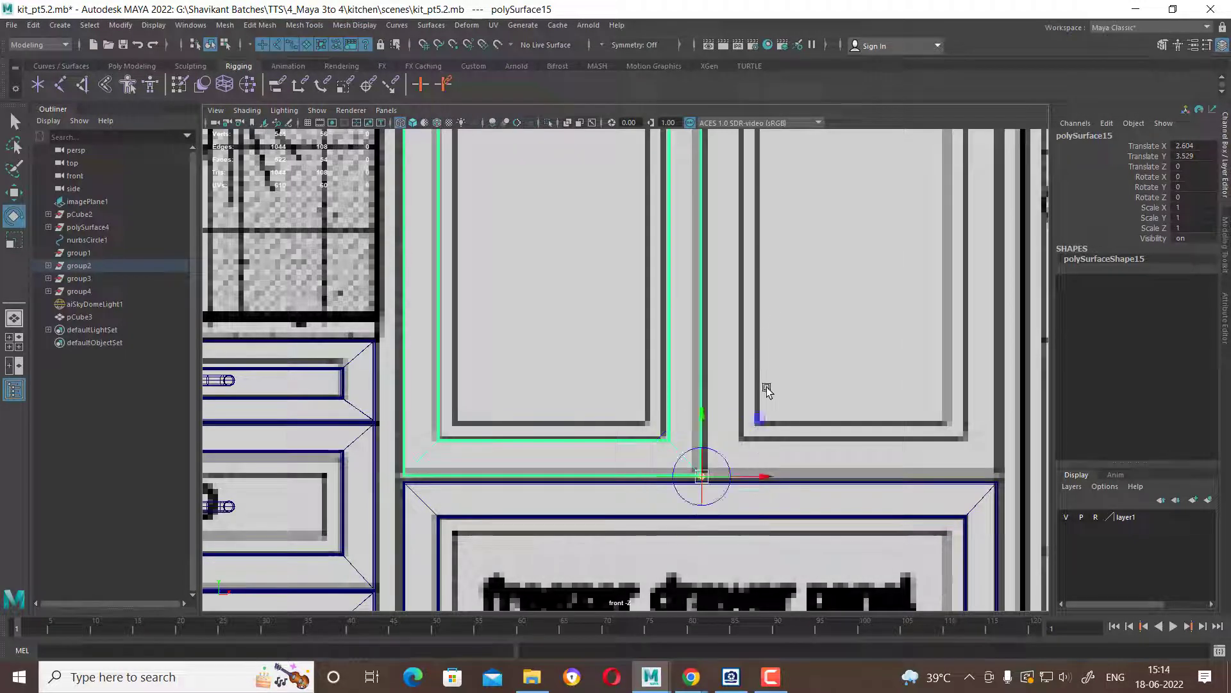
left_click_drag(777, 476, 880, 476)
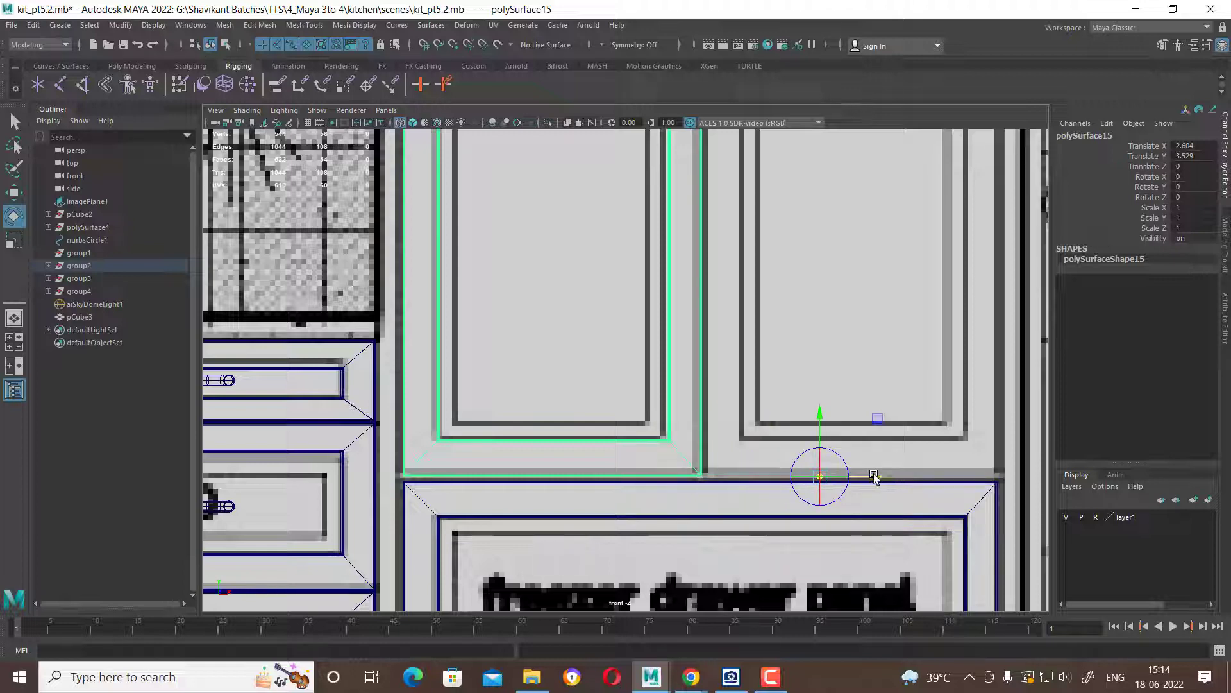
left_click(454, 45)
mouse_move(880, 476)
left_mouse_down()
mouse_move(962, 475)
mouse_move(702, 475)
left_mouse_up()
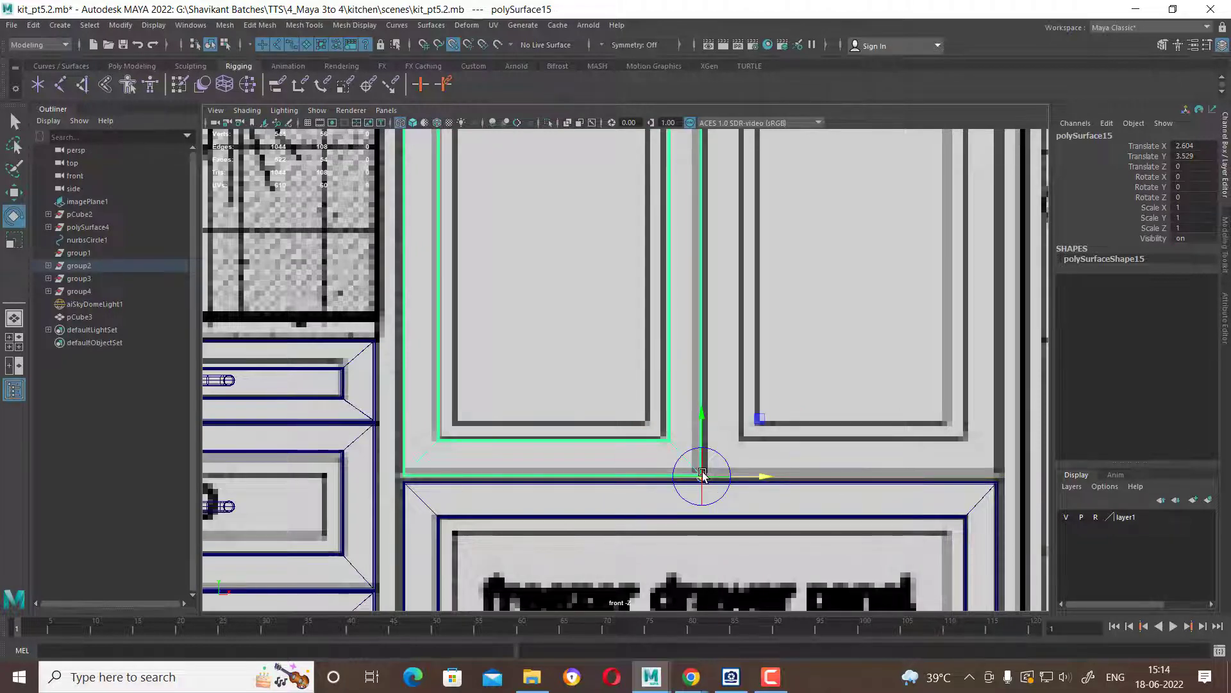
key("w")
scroll(686, 295, "down", 3)
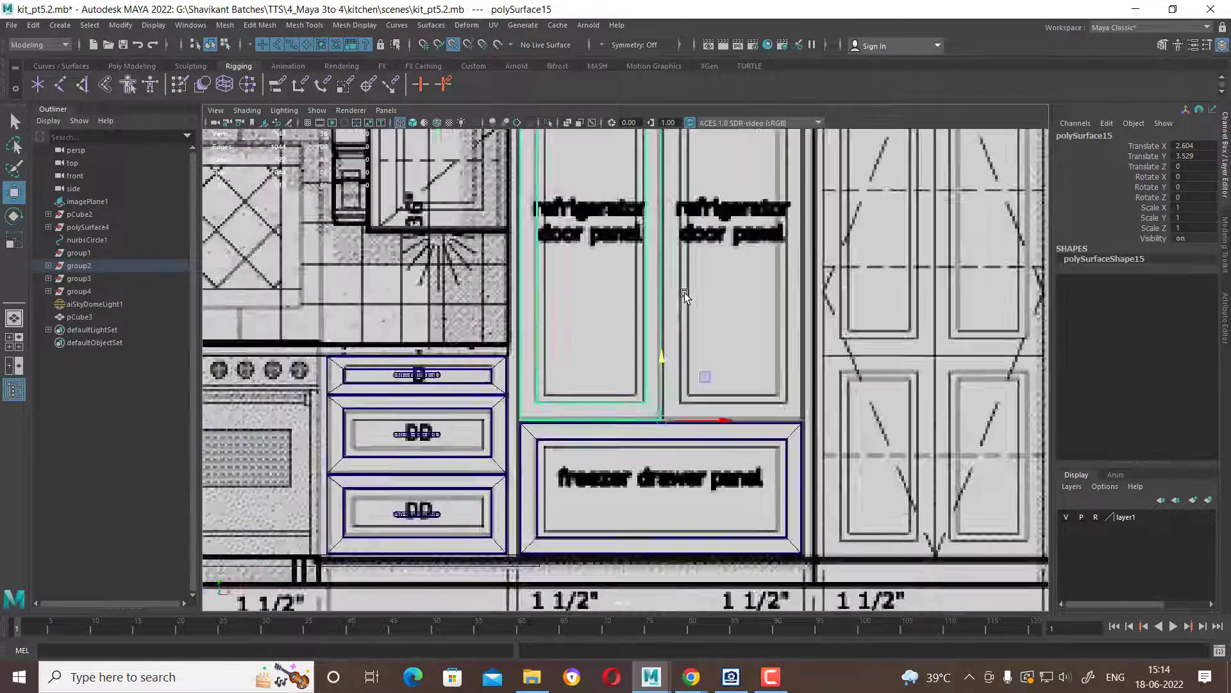
scroll(685, 295, "down", 3)
scroll(706, 333, "up", 3)
scroll(722, 349, "up", 1)
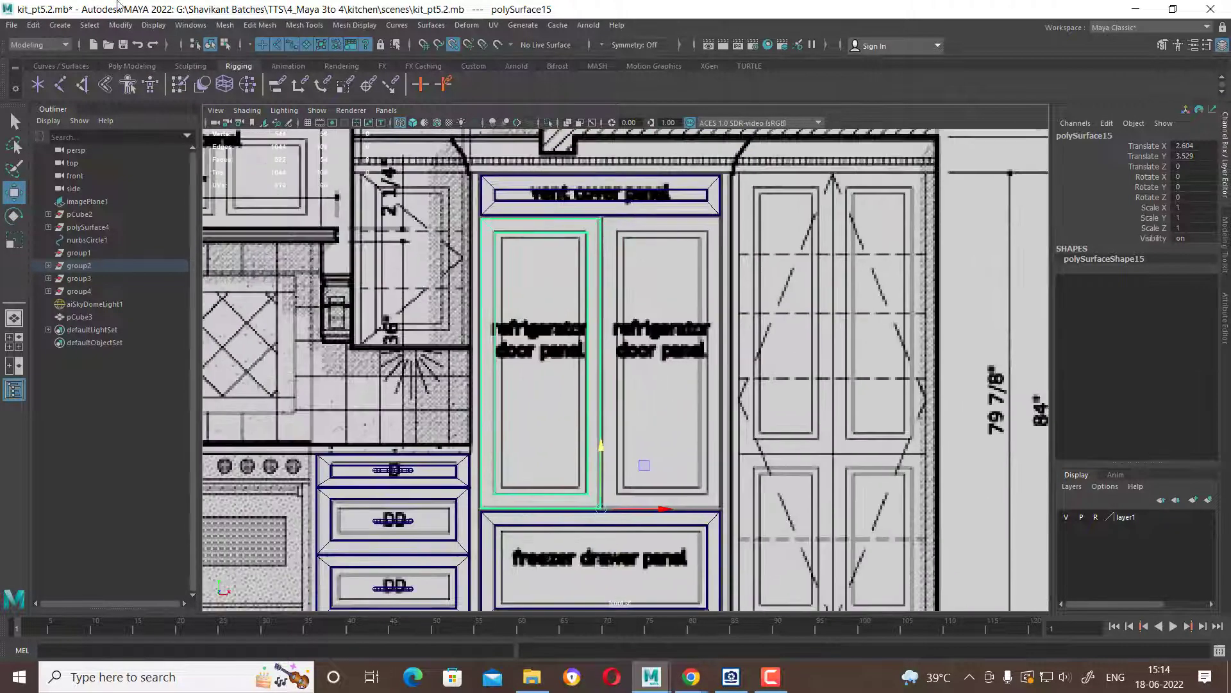
left_click(36, 25)
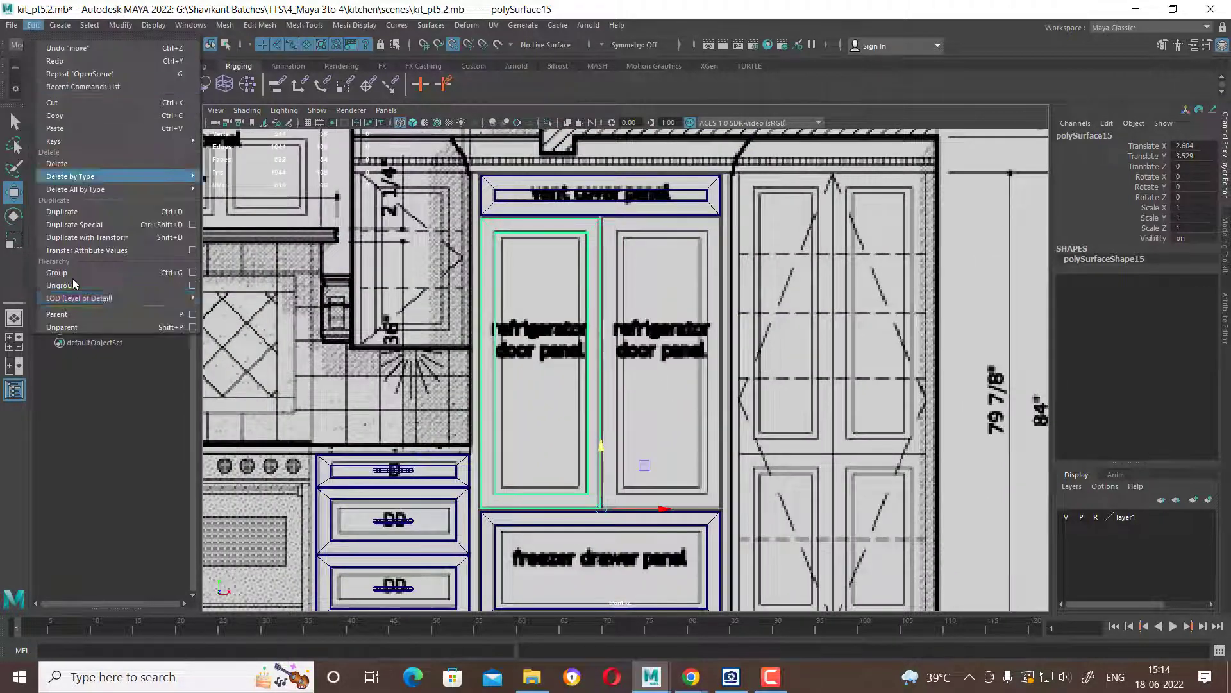
Duplicate the left door panel via Duplicate Special with reset settings and Scale X -1.
left_click(192, 226)
left_click_drag(775, 111, 927, 112)
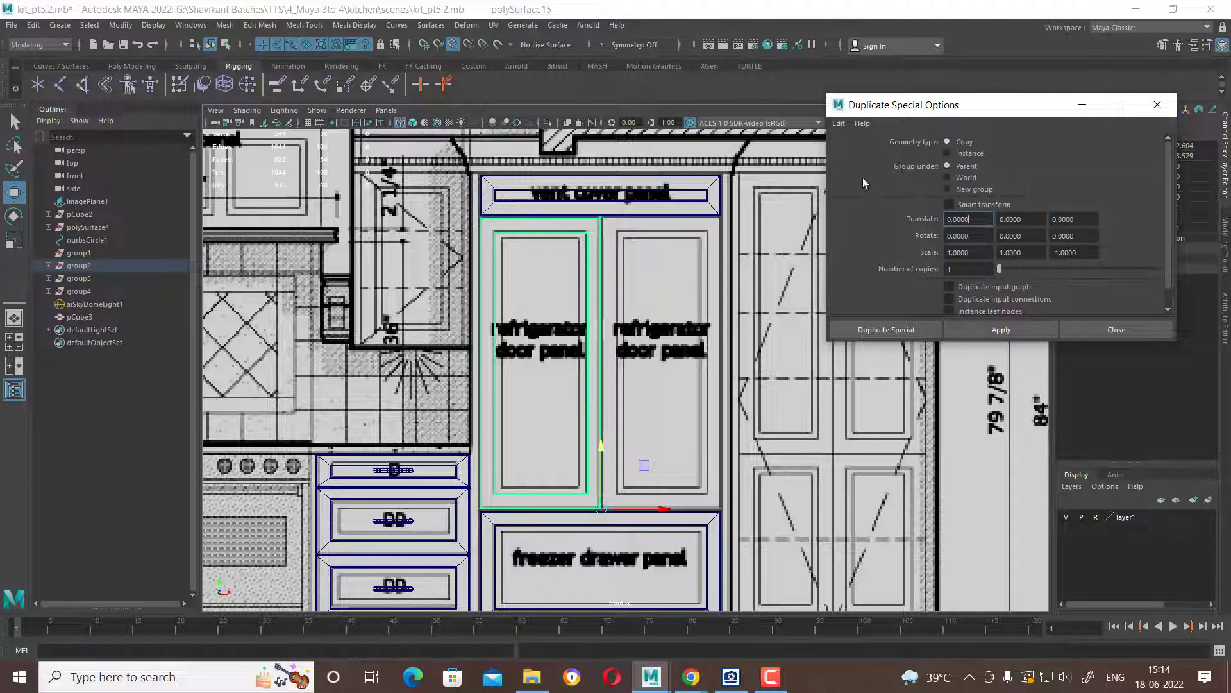
left_click(839, 123)
left_click(859, 164)
left_click(957, 252)
key("Tab")
key("Tab")
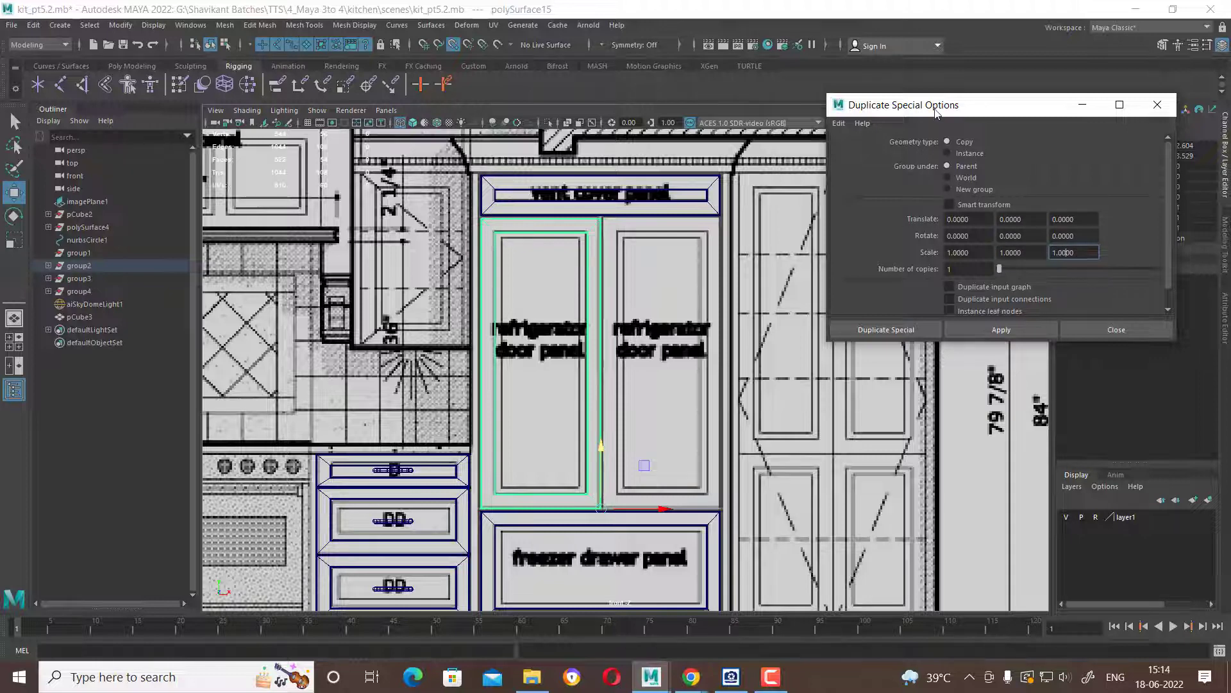
left_click_drag(936, 113, 808, 108)
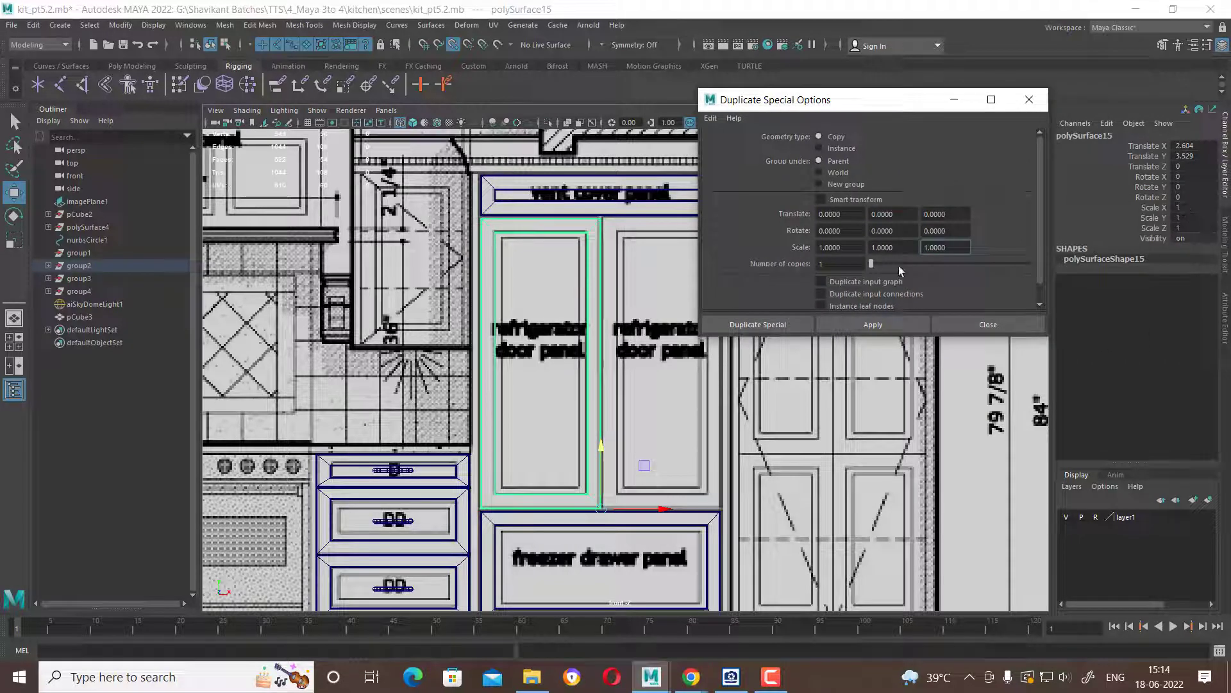
left_click(821, 247)
type("-1.0000")
left_click(873, 325)
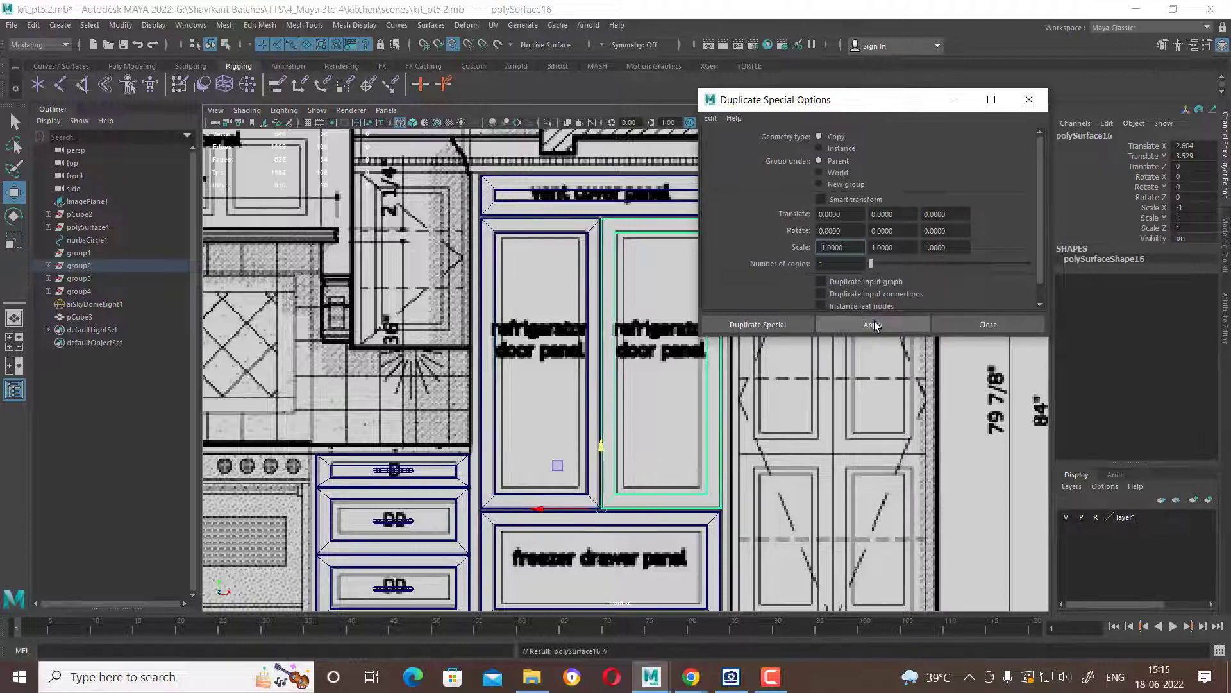
left_click(1025, 326)
scroll(691, 347, "up", 2)
scroll(691, 347, "down", 3)
Switch to the four-view layout and orbit the perspective view to inspect both door panels.
scroll(692, 346, "down", 3)
key("space")
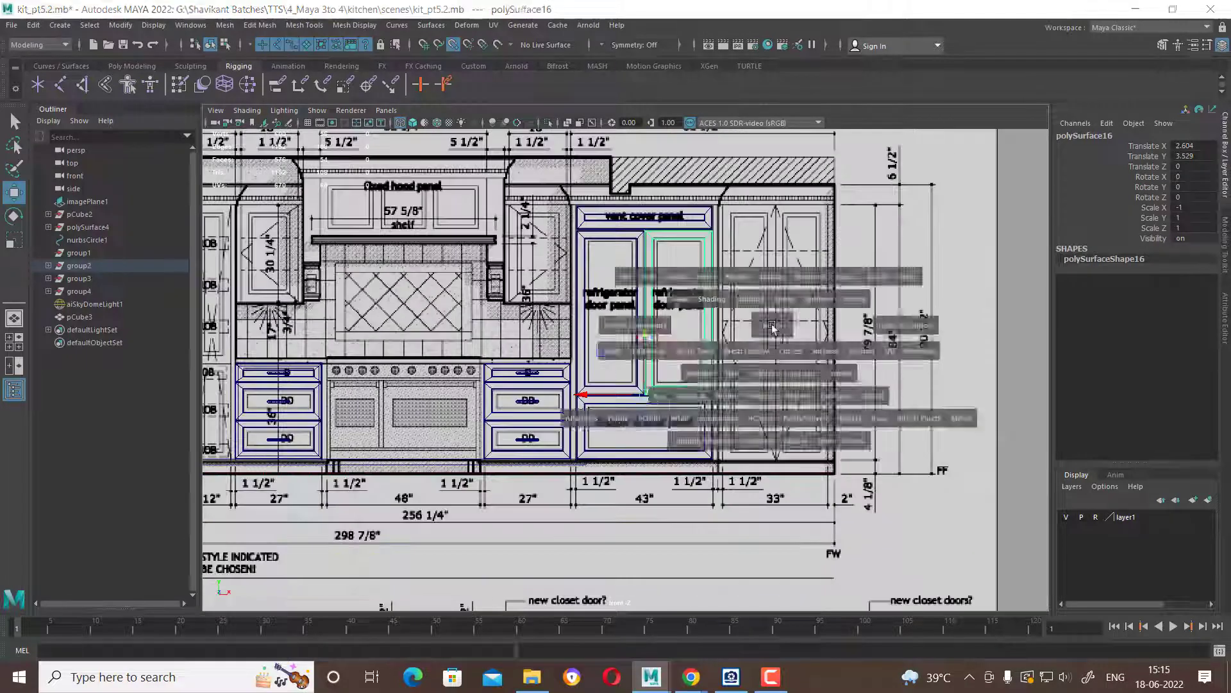
mouse_move(907, 289)
left_mouse_down("alt")
mouse_move(894, 295)
mouse_move(882, 276)
left_mouse_up("alt")
scroll(882, 276, "up", 1)
scroll(882, 274, "up", 3)
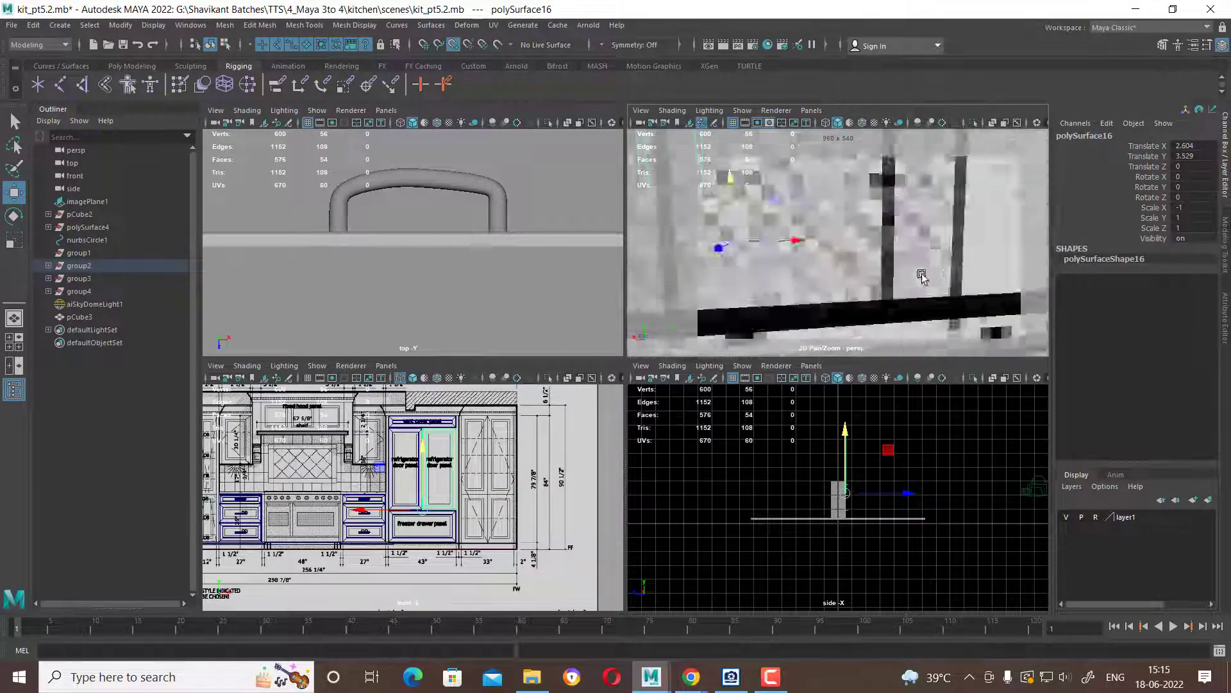
scroll(882, 273, "down", 3)
scroll(882, 272, "up", 2)
scroll(883, 272, "down", 3)
scroll(882, 272, "up", 4)
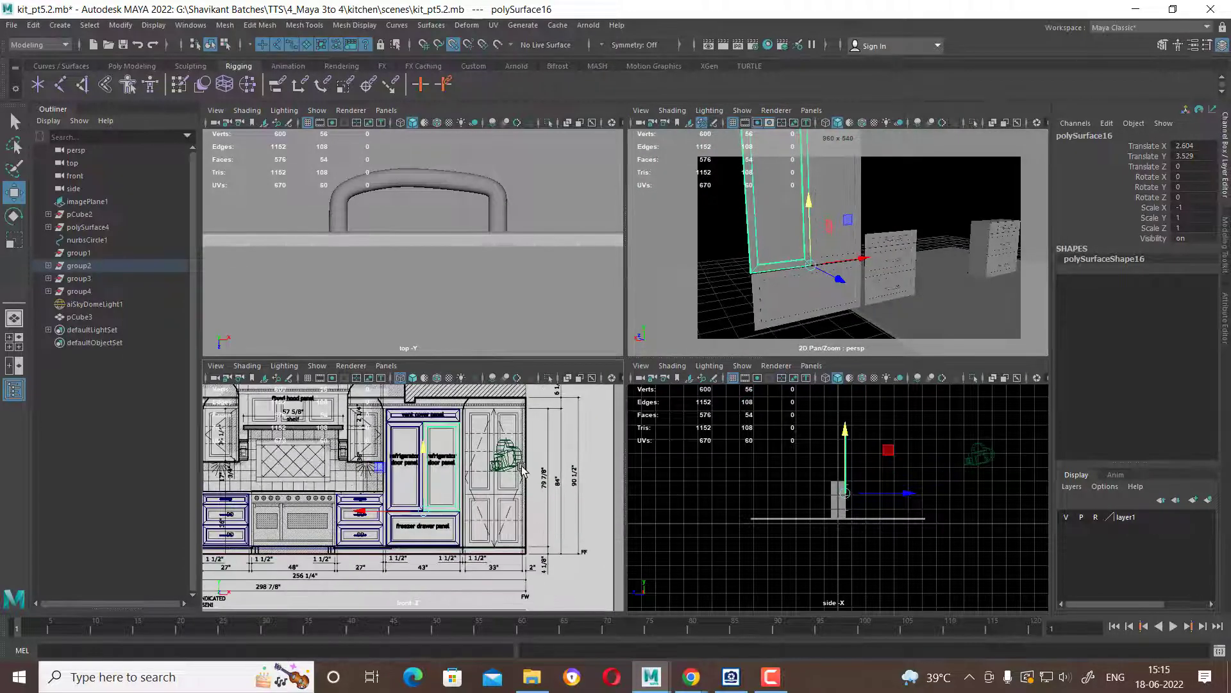
Maximize the front view, zoom in, and select the left refrigerator door panel.
key("space")
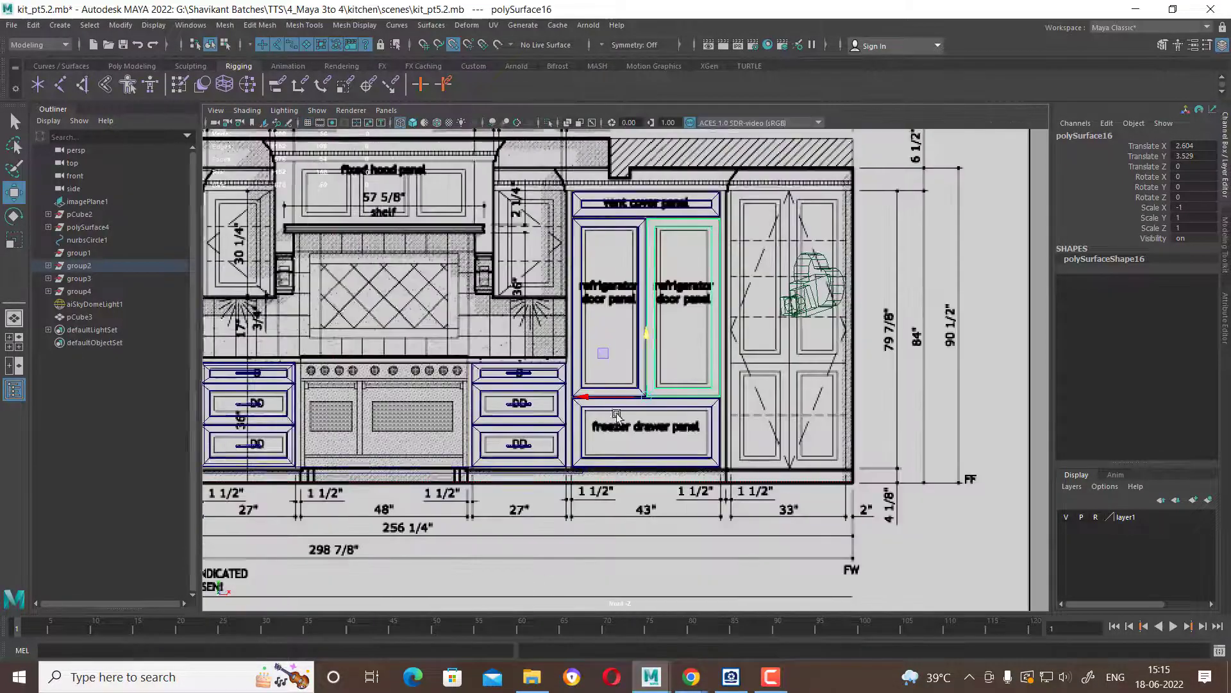
scroll(664, 434, "up", 2)
scroll(664, 434, "up", 3)
scroll(664, 435, "up", 1)
scroll(635, 321, "up", 1)
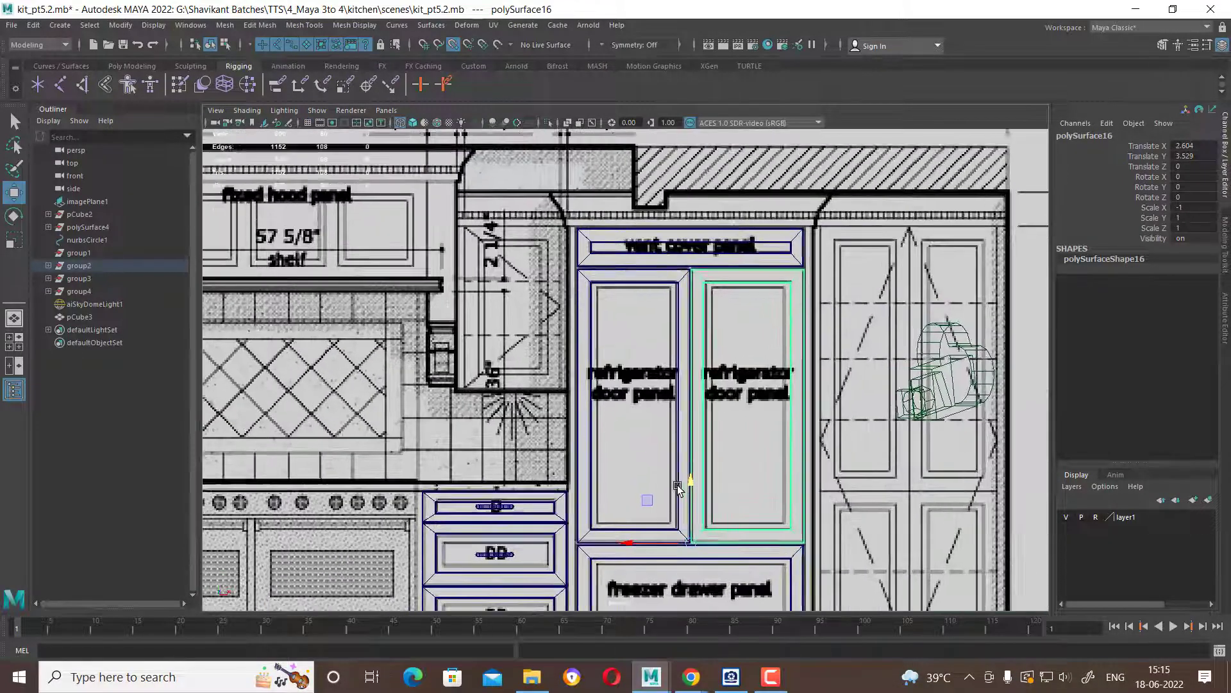
left_click(611, 285)
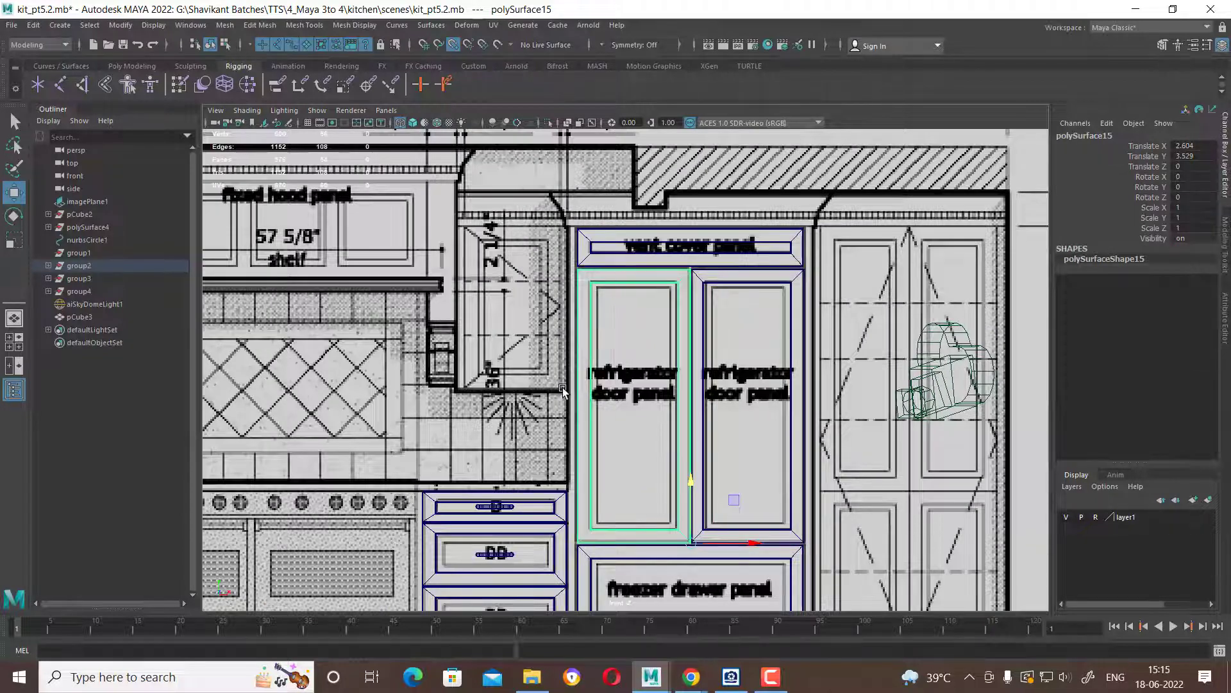
scroll(603, 410, "up", 1)
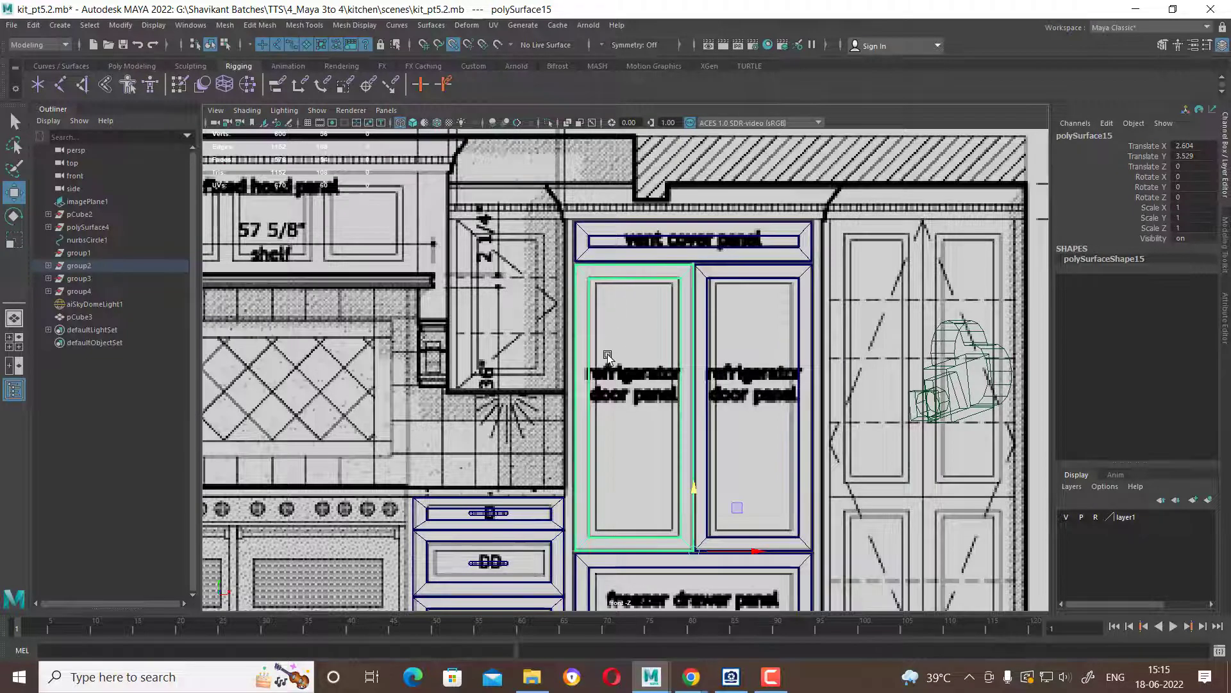
middle_click_drag(610, 359, 623, 305, "alt")
mouse_move(634, 467)
middle_mouse_down("alt")
mouse_move(646, 269)
mouse_move(634, 428)
middle_mouse_up("alt")
middle_click_drag(644, 315, 629, 404, "alt")
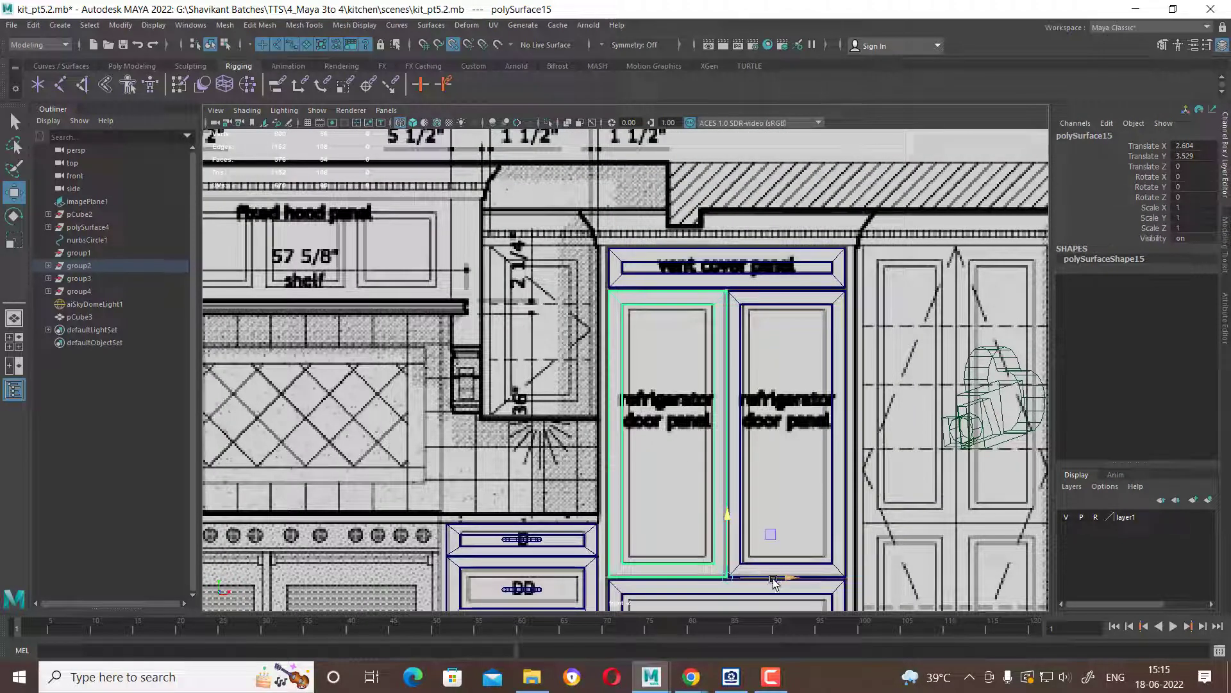
Duplicate the left refrigerator door panel and place the copy over the narrow cabinet beside the hood.
key("ctrl+d")
left_click_drag(789, 577, 650, 579)
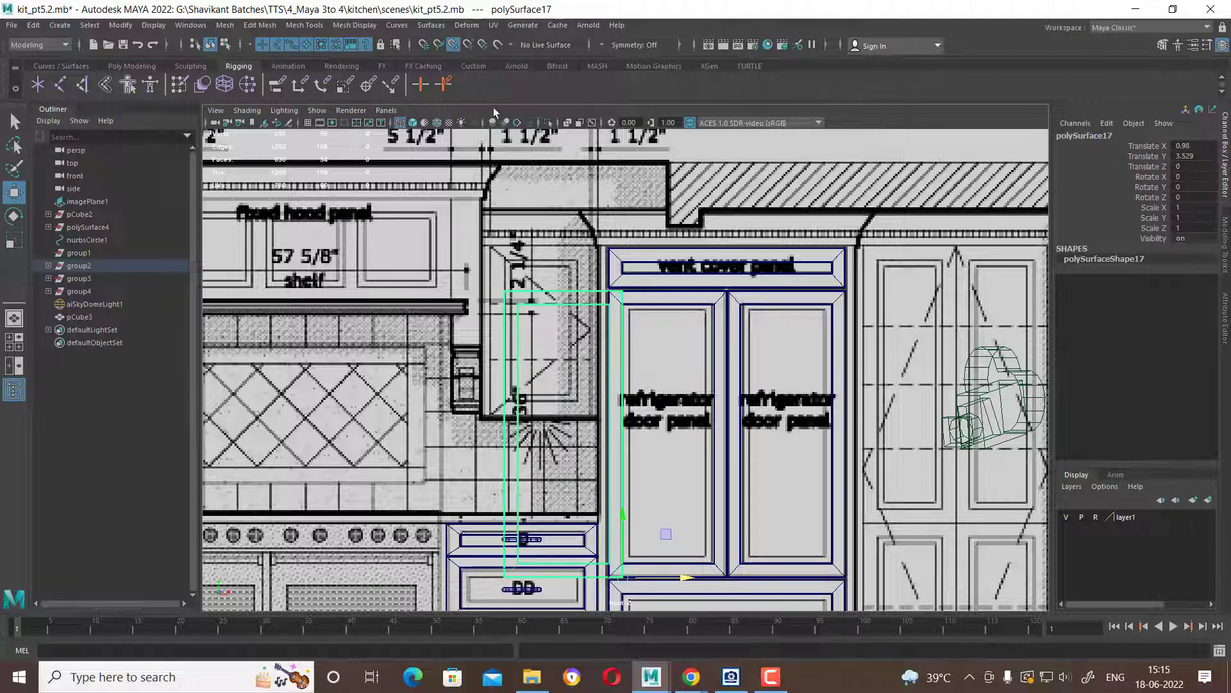
left_click_drag(639, 515, 576, 260)
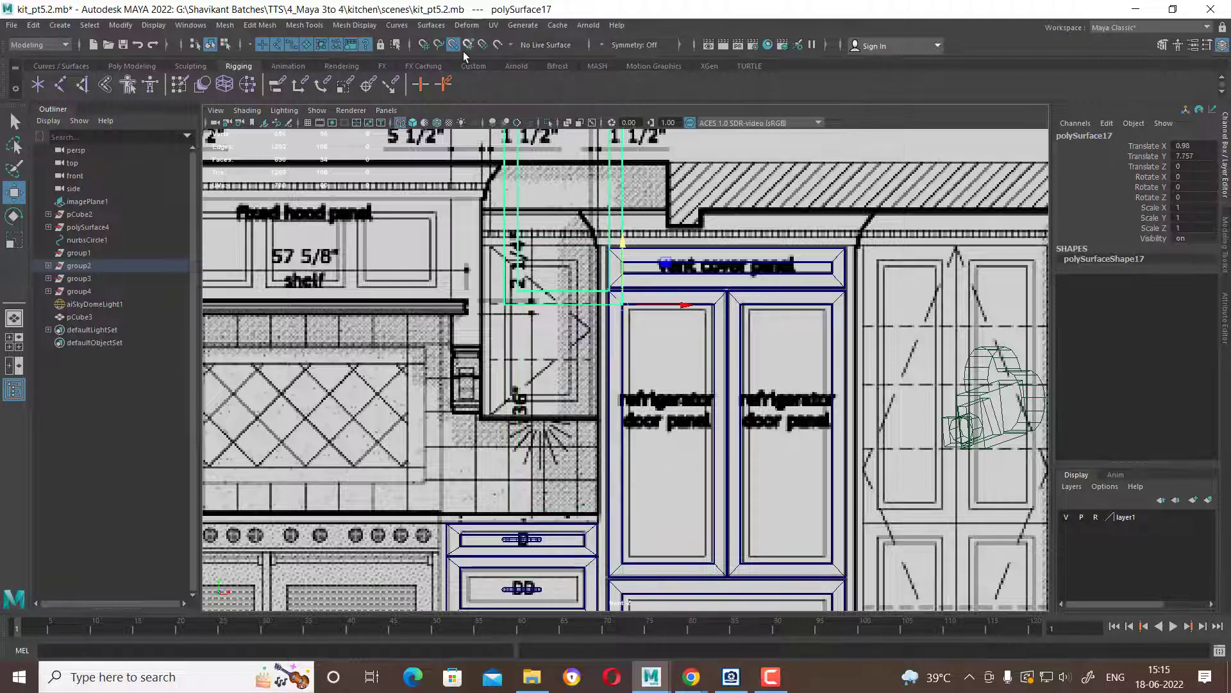
scroll(675, 366, "up", 2)
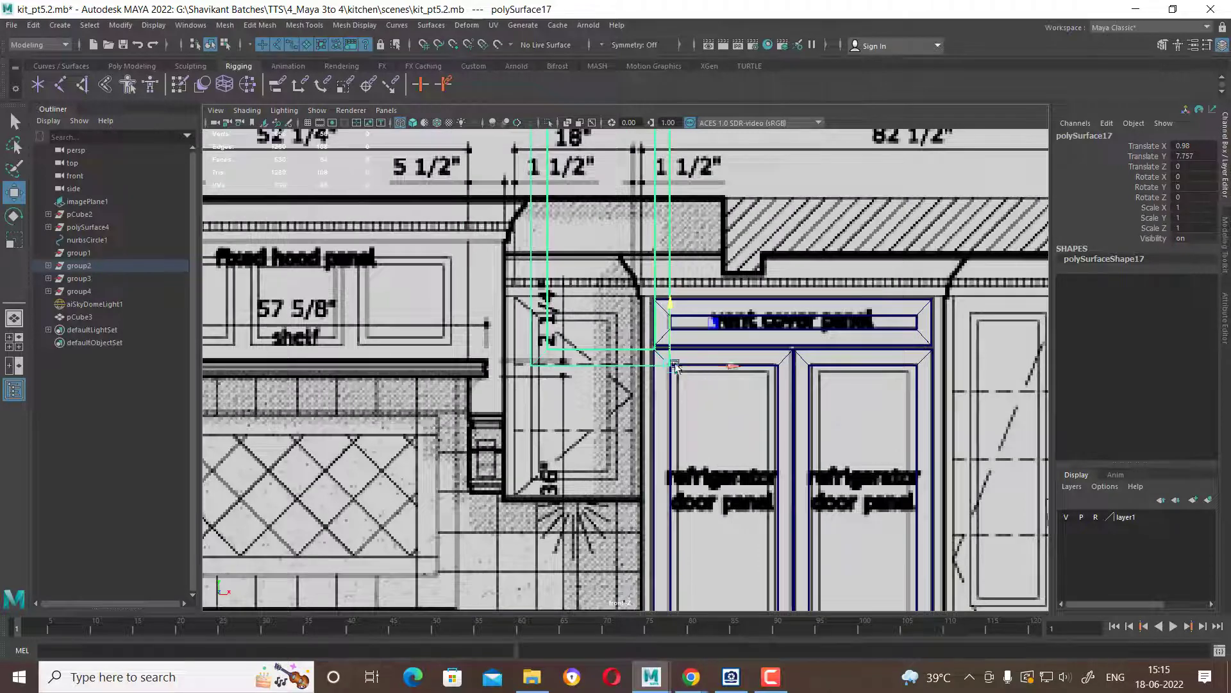
left_click_drag(676, 366, 641, 500)
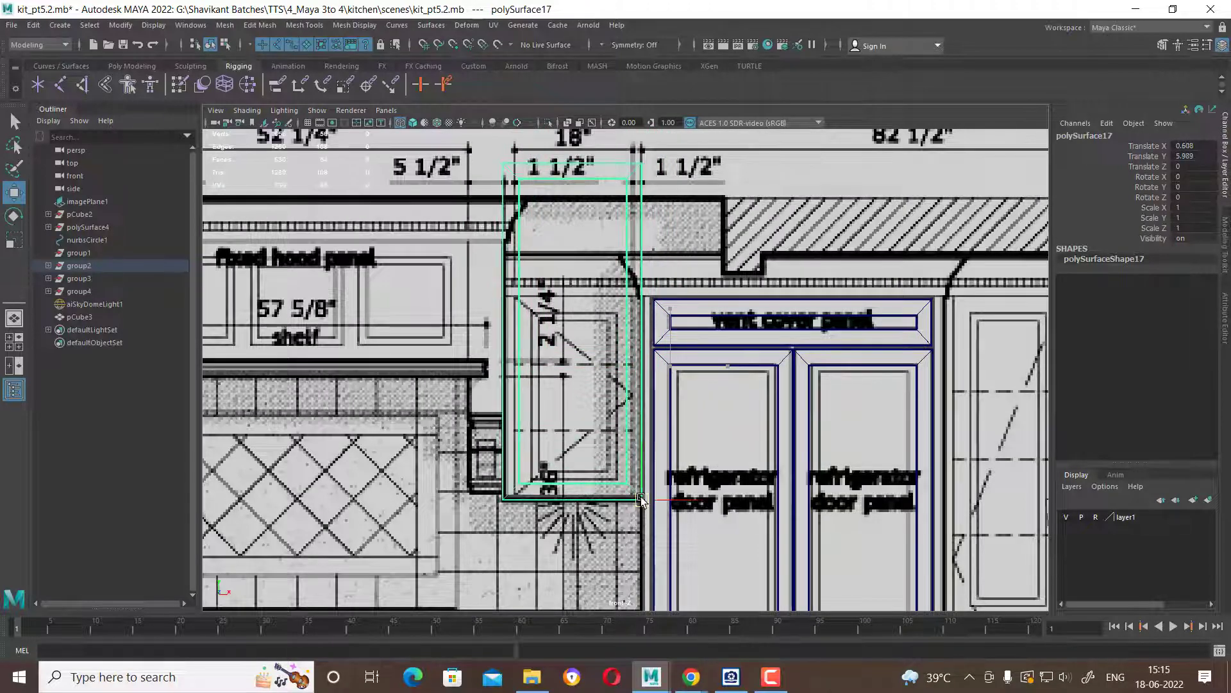
scroll(658, 453, "up", 1)
middle_click_drag(661, 347, 664, 417, "alt")
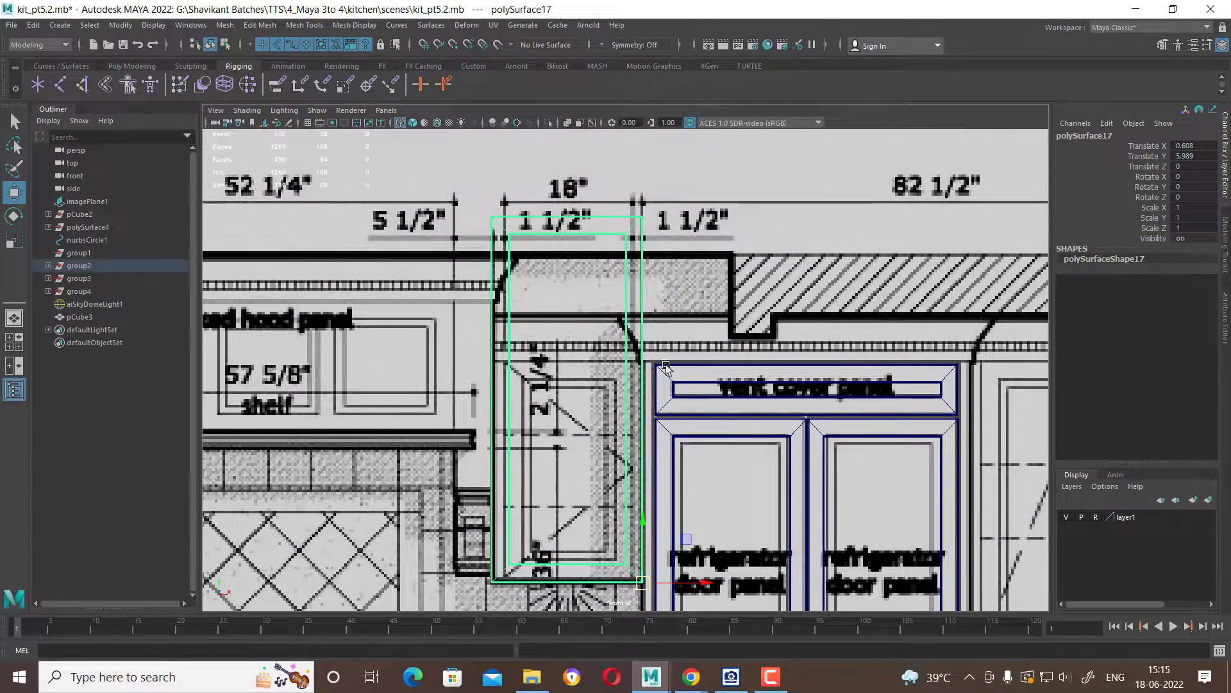
In vertex mode, lower the copied panel's top edge to the cabinet top.
right_click_drag(639, 263, 616, 253)
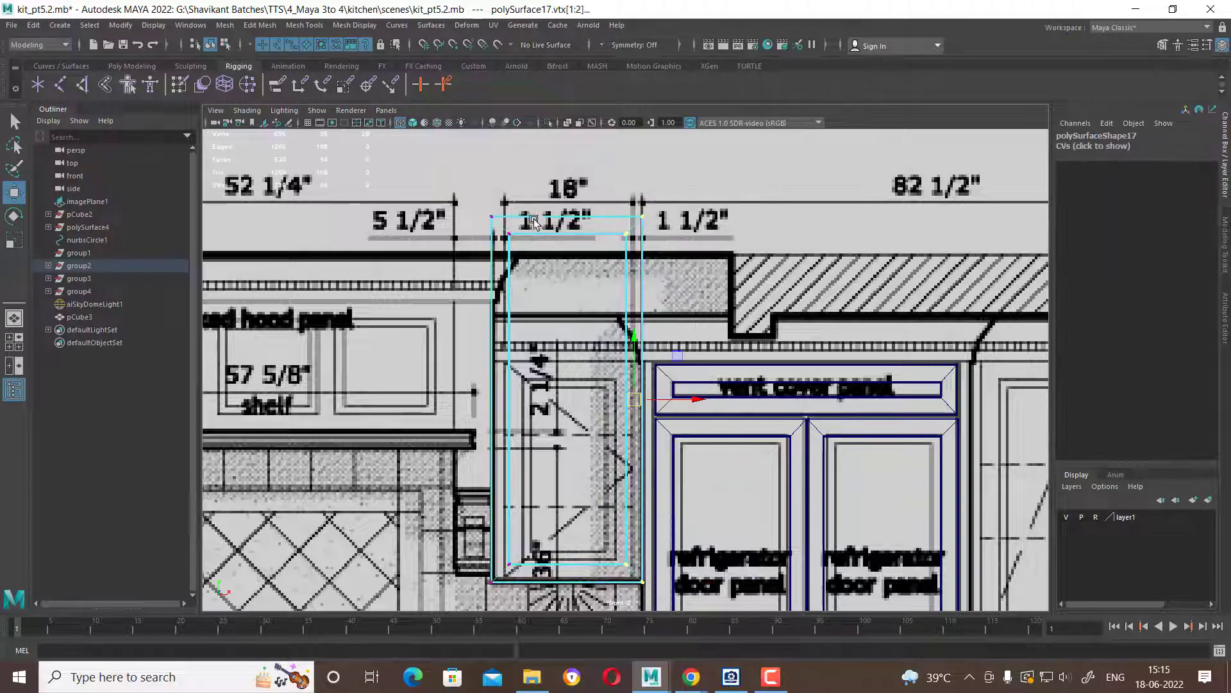
left_click_drag(478, 205, 649, 247)
left_click_drag(572, 274, 572, 315)
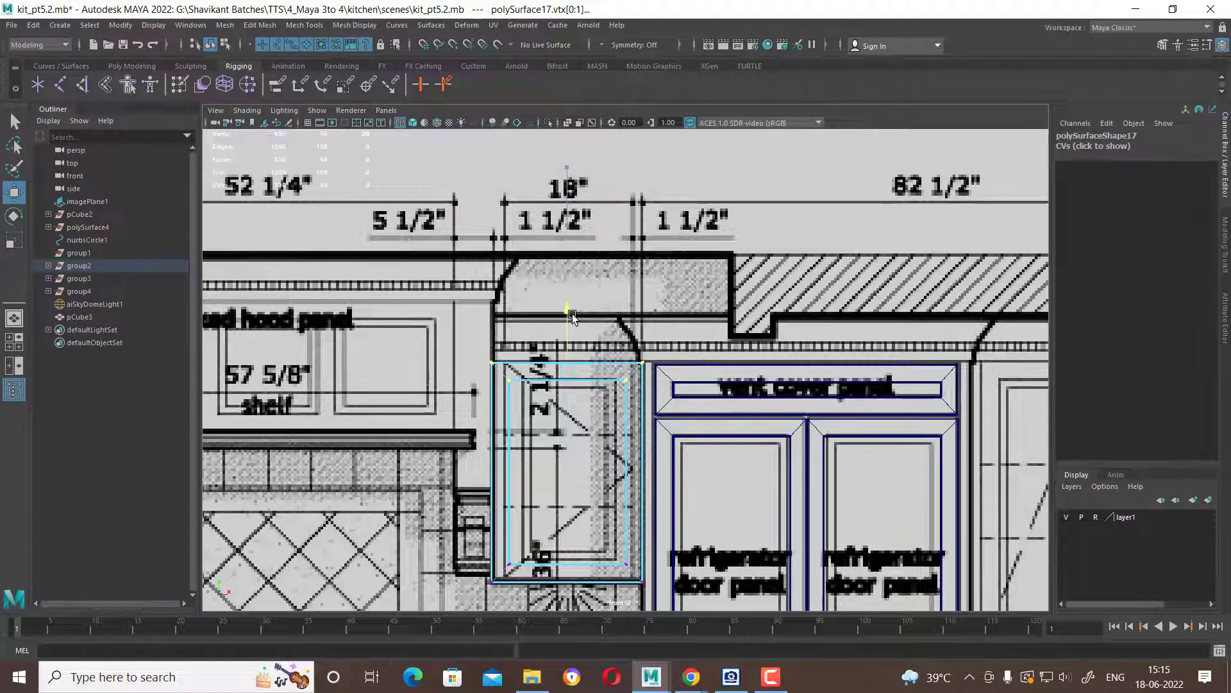
scroll(572, 315, "up", 2)
scroll(603, 366, "up", 2)
scroll(635, 417, "up", 2)
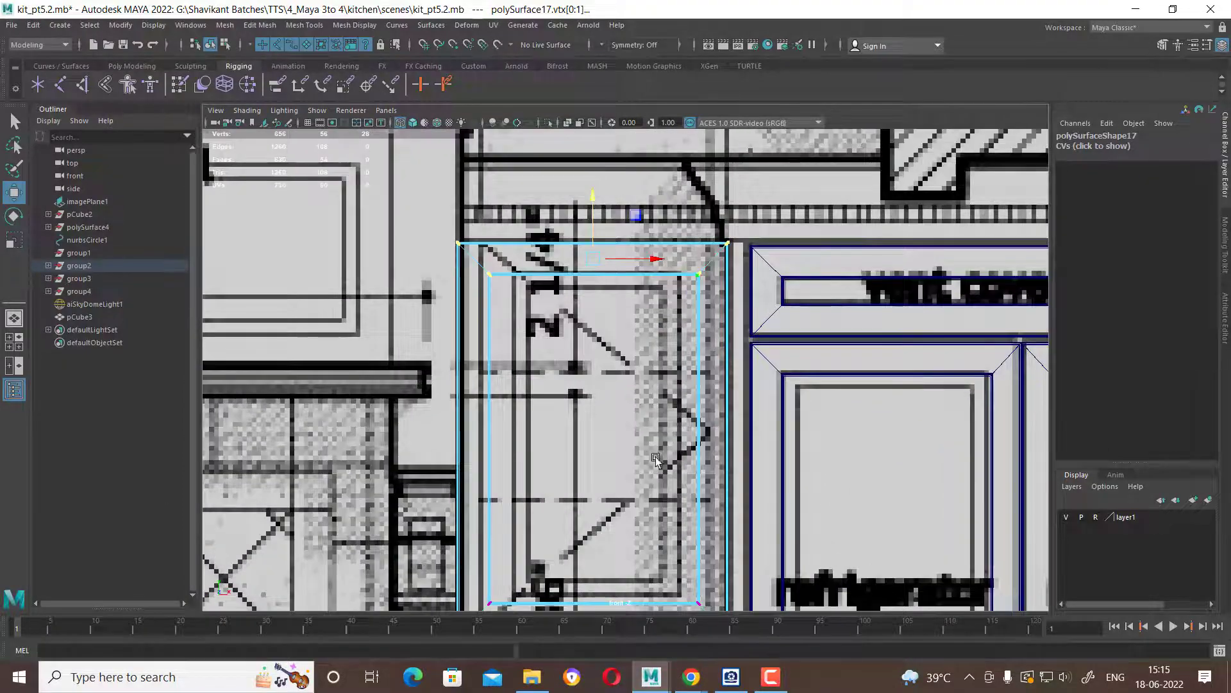
scroll(656, 460, "down", 3)
scroll(635, 452, "up", 1)
scroll(635, 452, "up", 2)
scroll(635, 453, "up", 1)
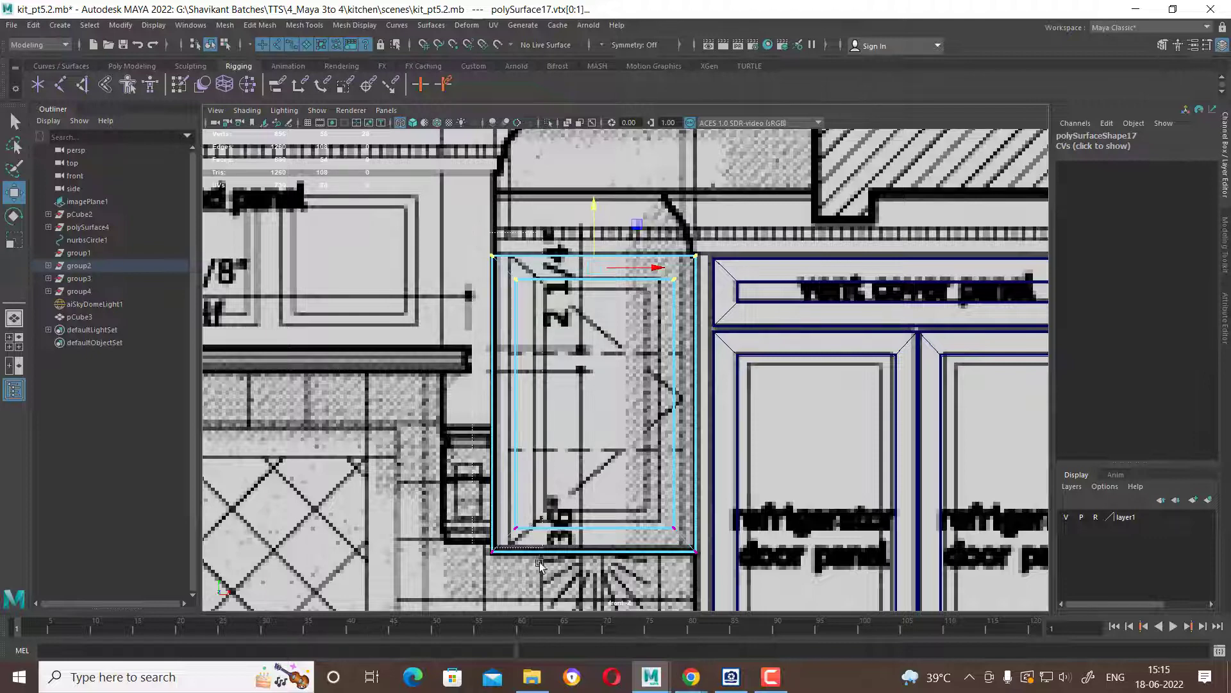
Move the left, right and bottom edge vertices to fit the 18" upper cabinet outline.
left_click_drag(472, 235, 545, 565)
left_click_drag(564, 404, 586, 406)
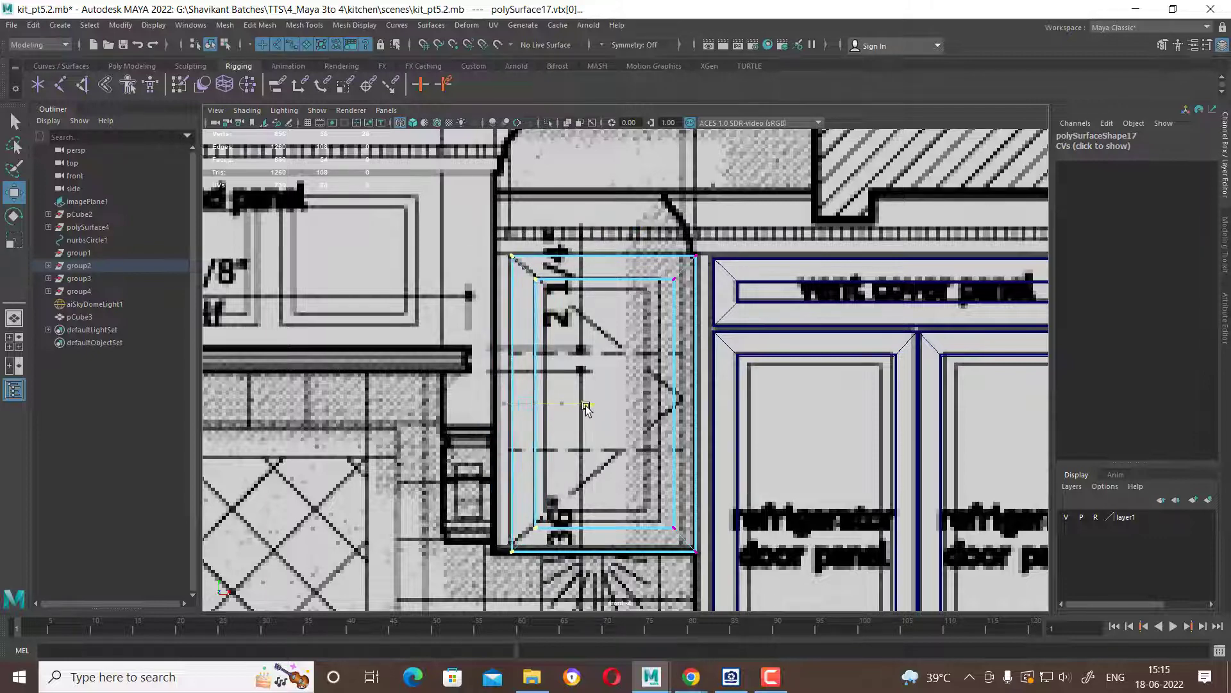
left_click_drag(723, 254, 674, 561)
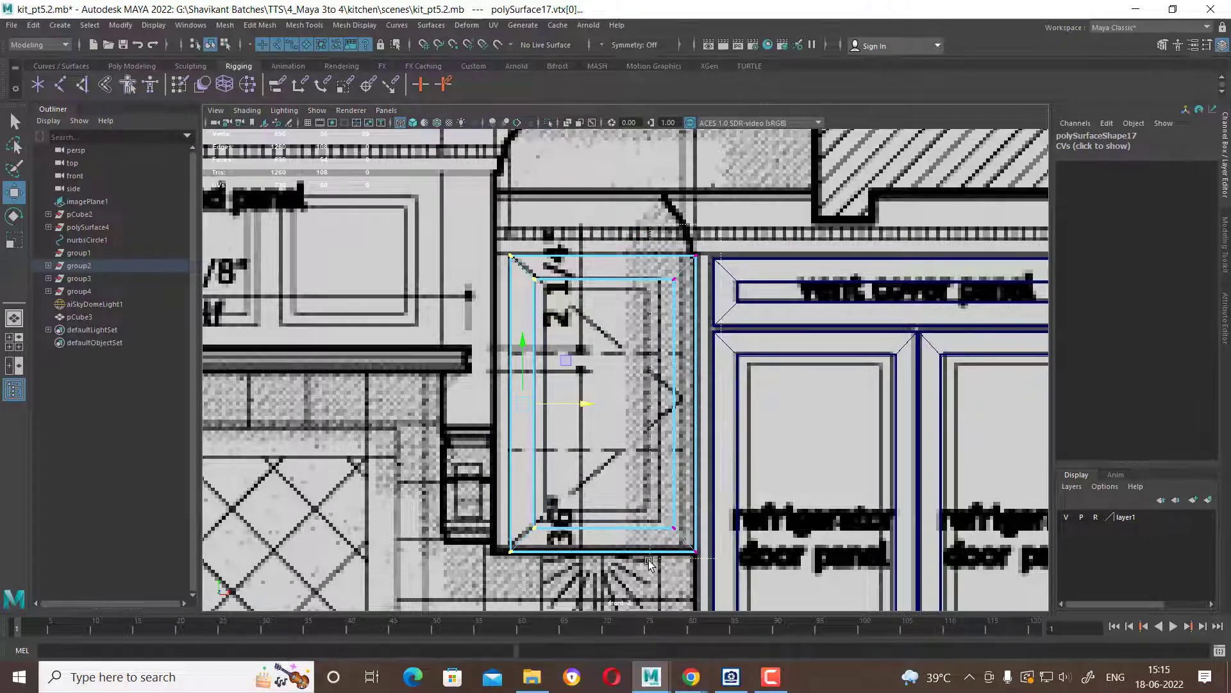
left_click_drag(749, 404, 736, 405)
left_click_drag(712, 567, 494, 542)
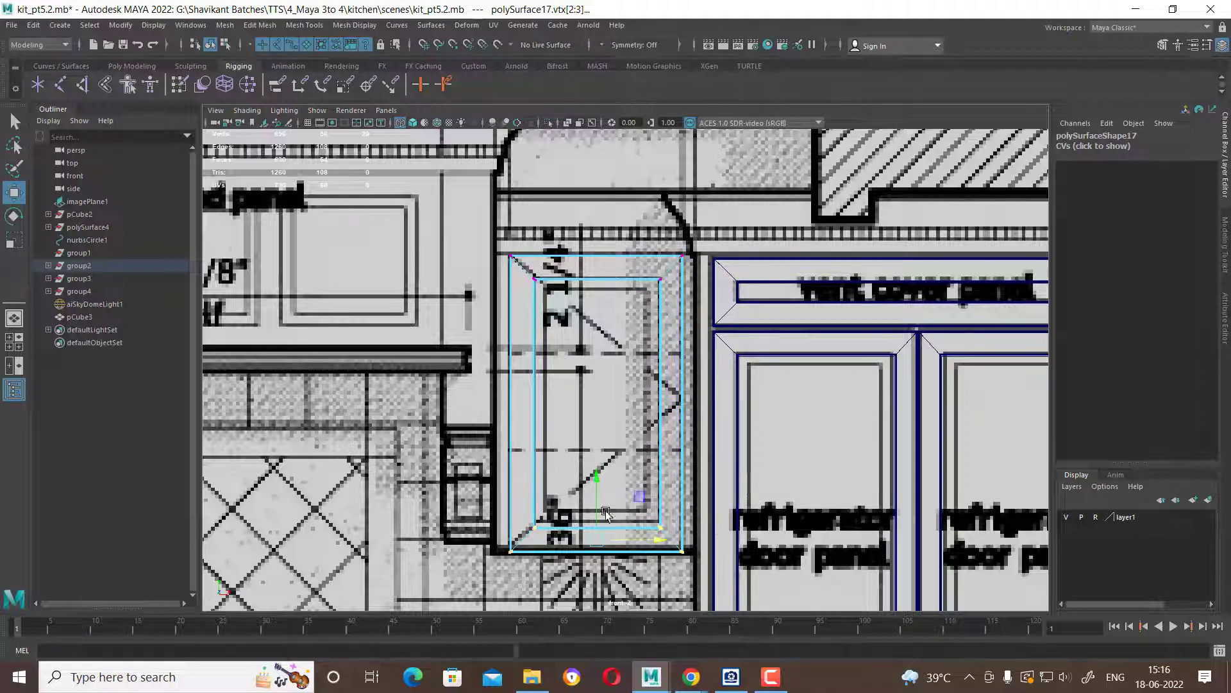
left_click_drag(599, 481, 596, 473)
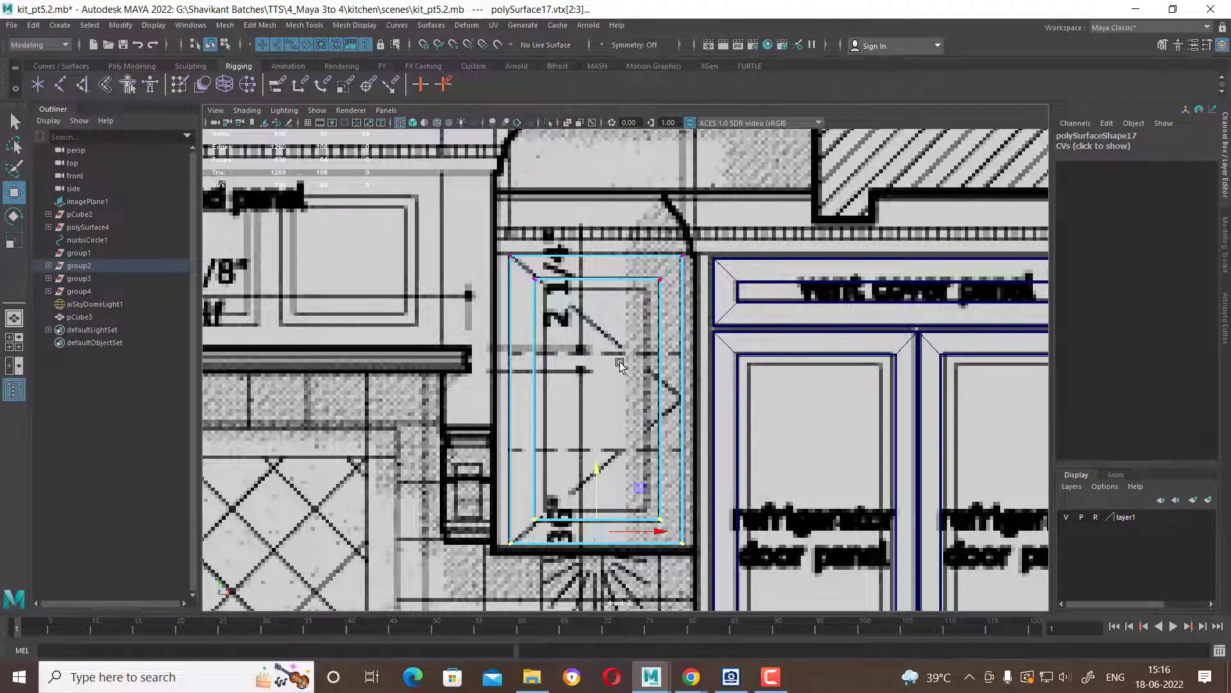
scroll(620, 365, "down", 3)
scroll(725, 496, "down", 3)
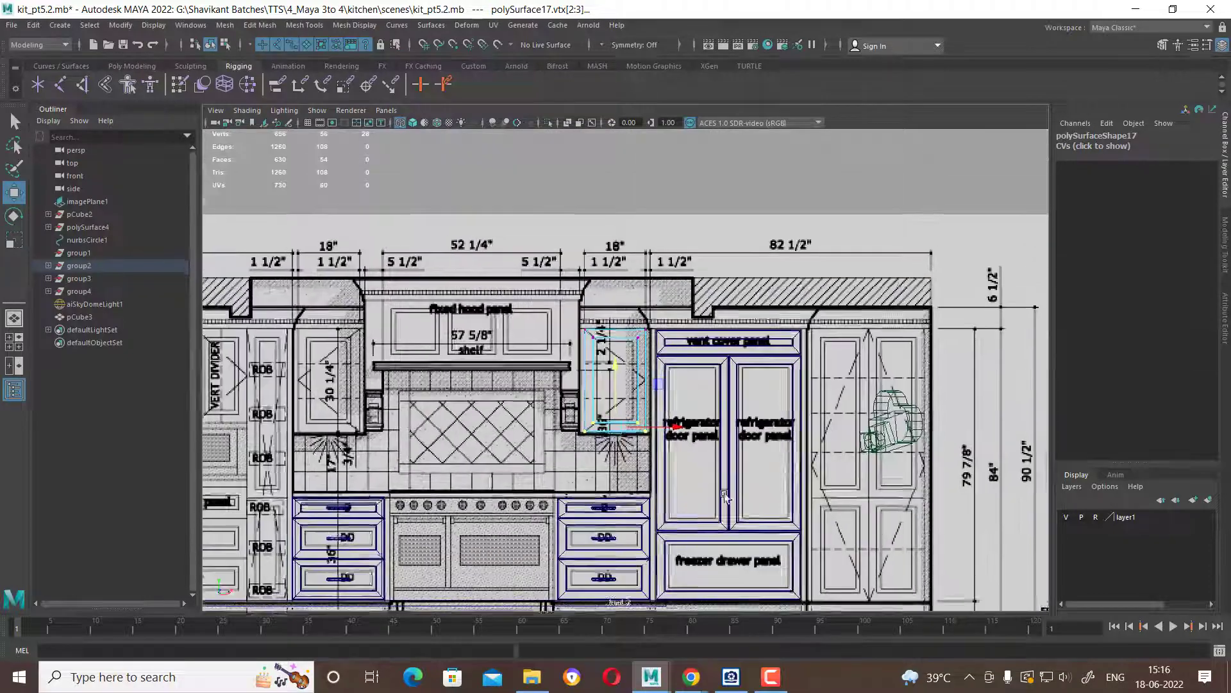
scroll(725, 496, "up", 2)
scroll(693, 410, "up", 2)
Return to object mode and select the right refrigerator door panel.
right_click(657, 326)
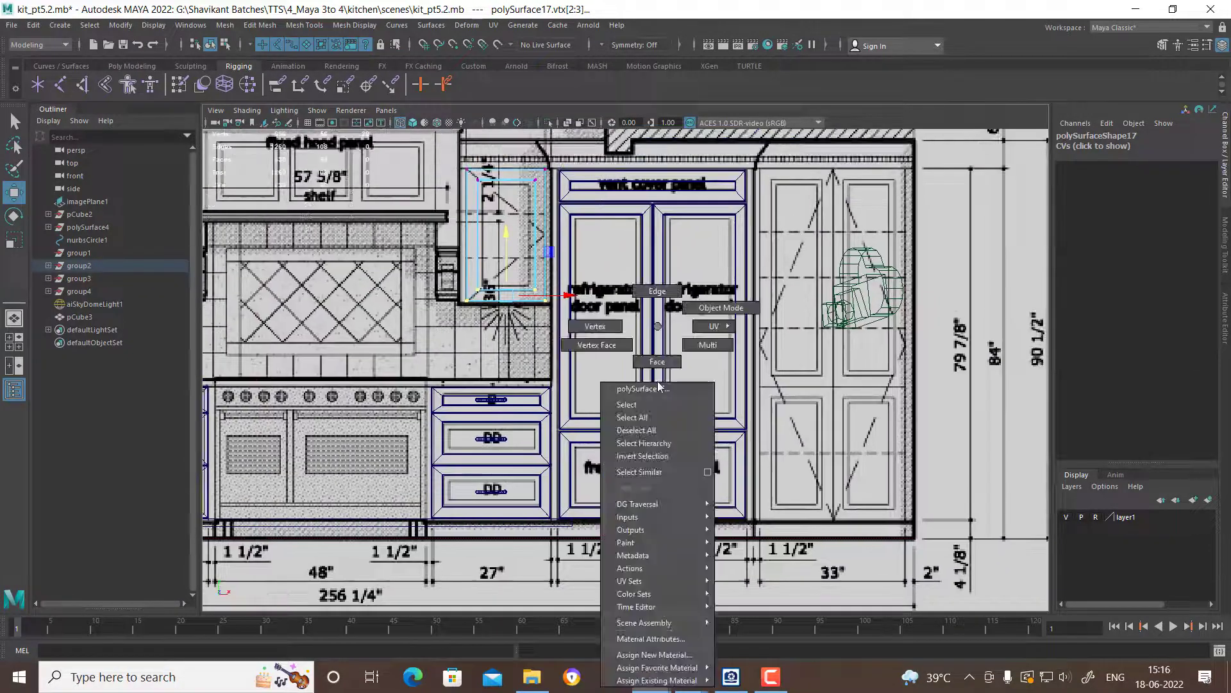
left_click(659, 387)
left_click(772, 477)
scroll(772, 478, "up", 2)
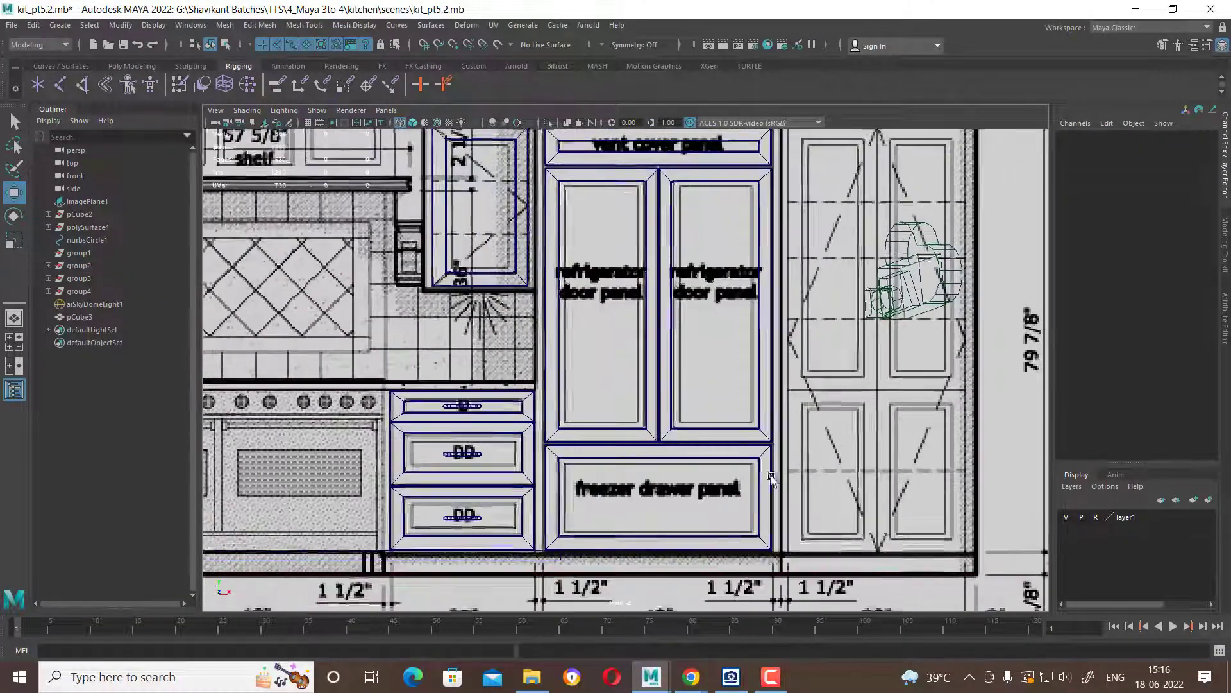
left_click(772, 449)
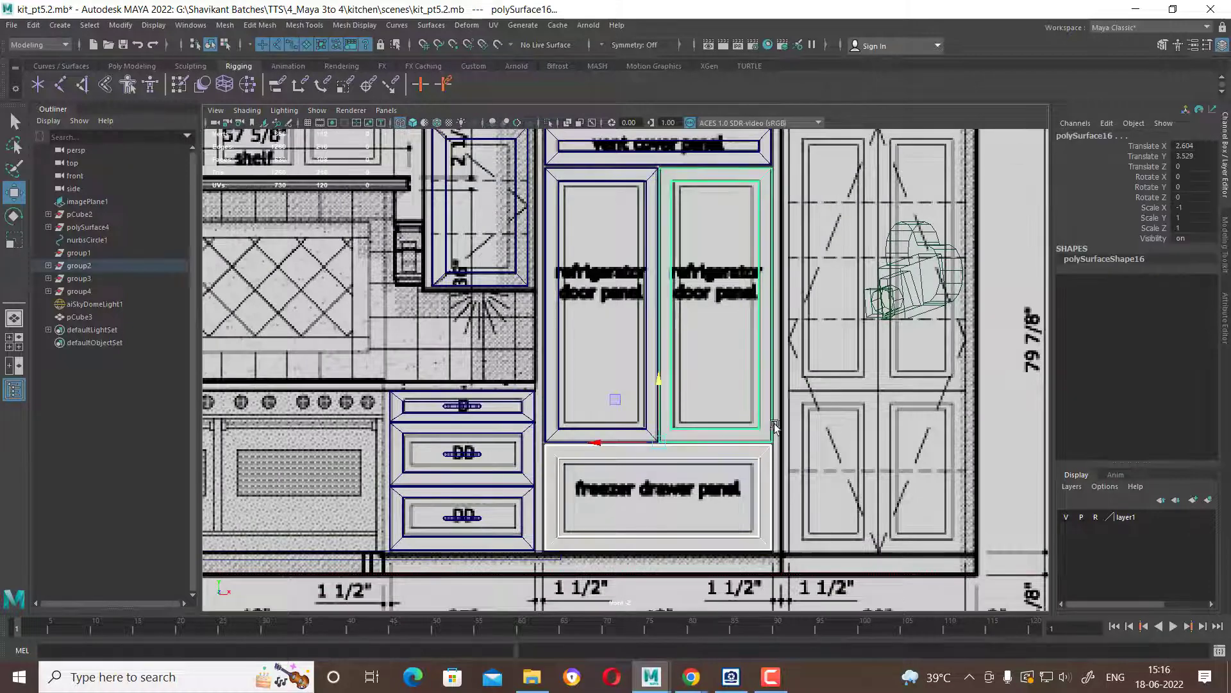
scroll(757, 385, "up", 1)
middle_click_drag(757, 385, 730, 330, "alt")
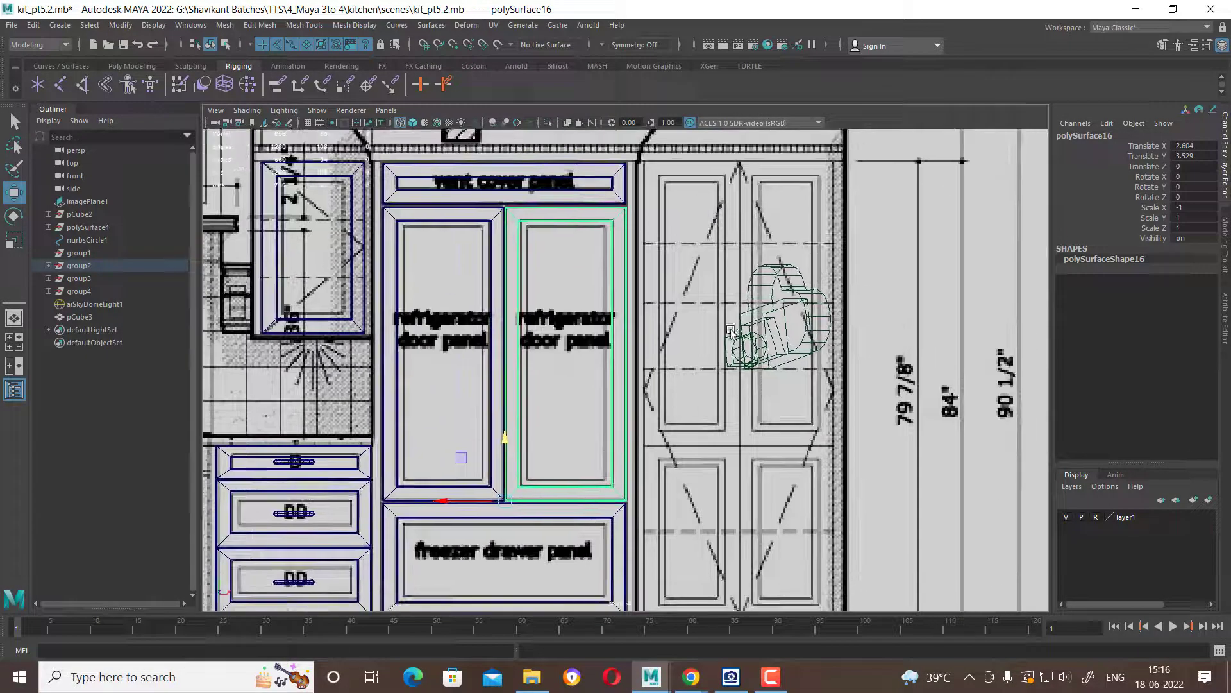
scroll(730, 330, "down", 2)
scroll(641, 398, "down", 2)
scroll(640, 404, "up", 1)
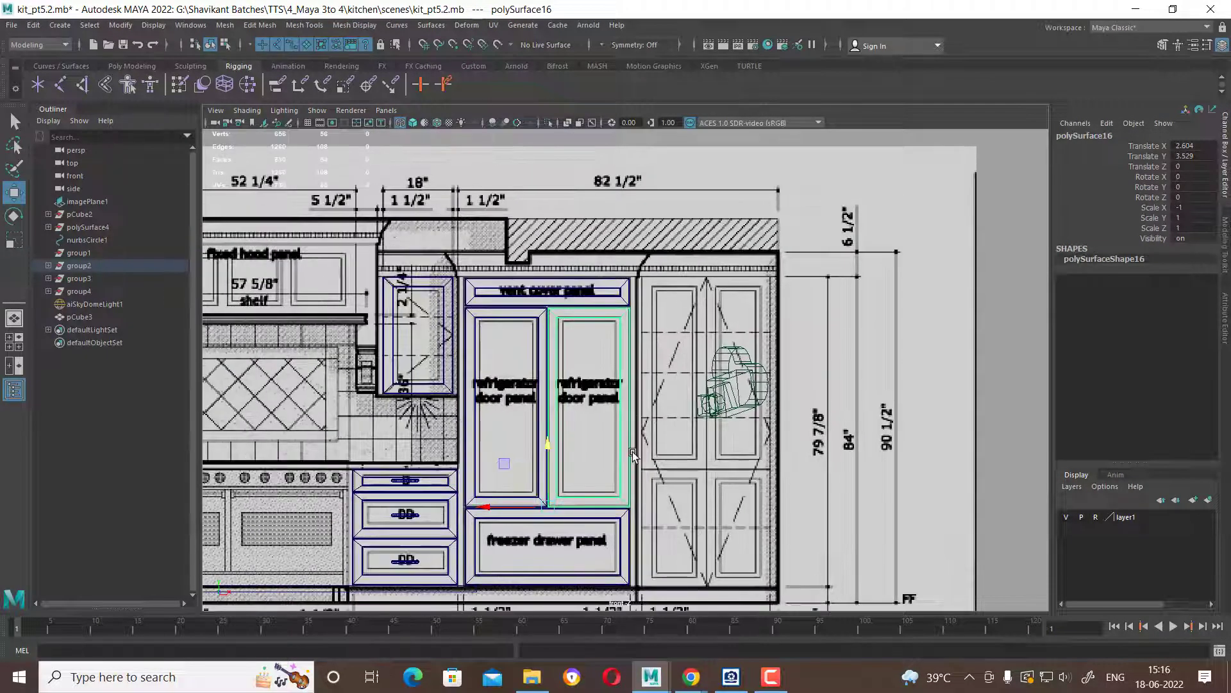
Duplicate the panel onto the tall right cabinet and hide cameras in the viewport.
key("ctrl+d")
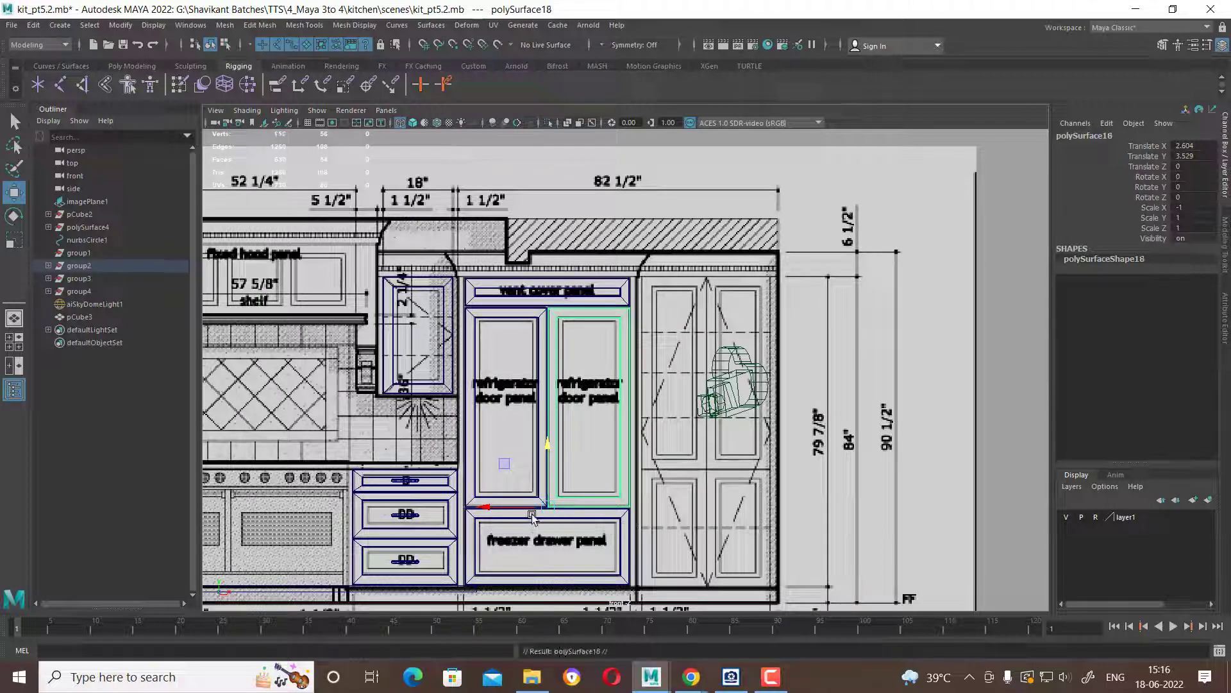
left_click_drag(496, 506, 628, 507)
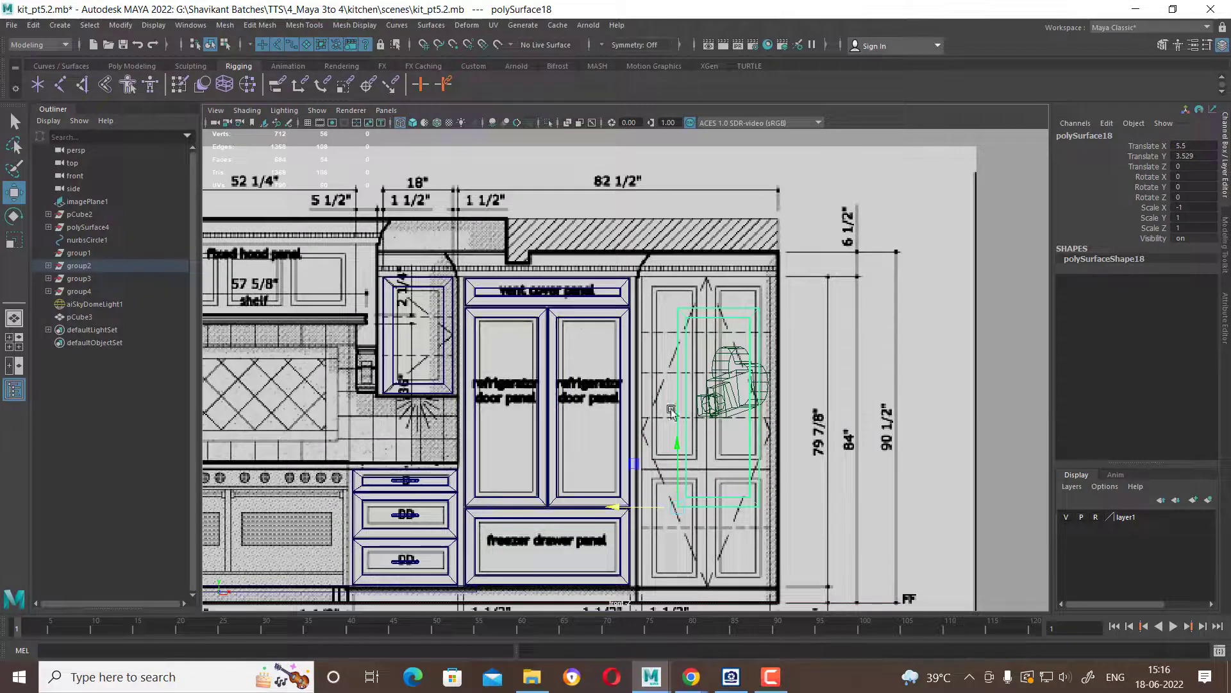
left_click(317, 110)
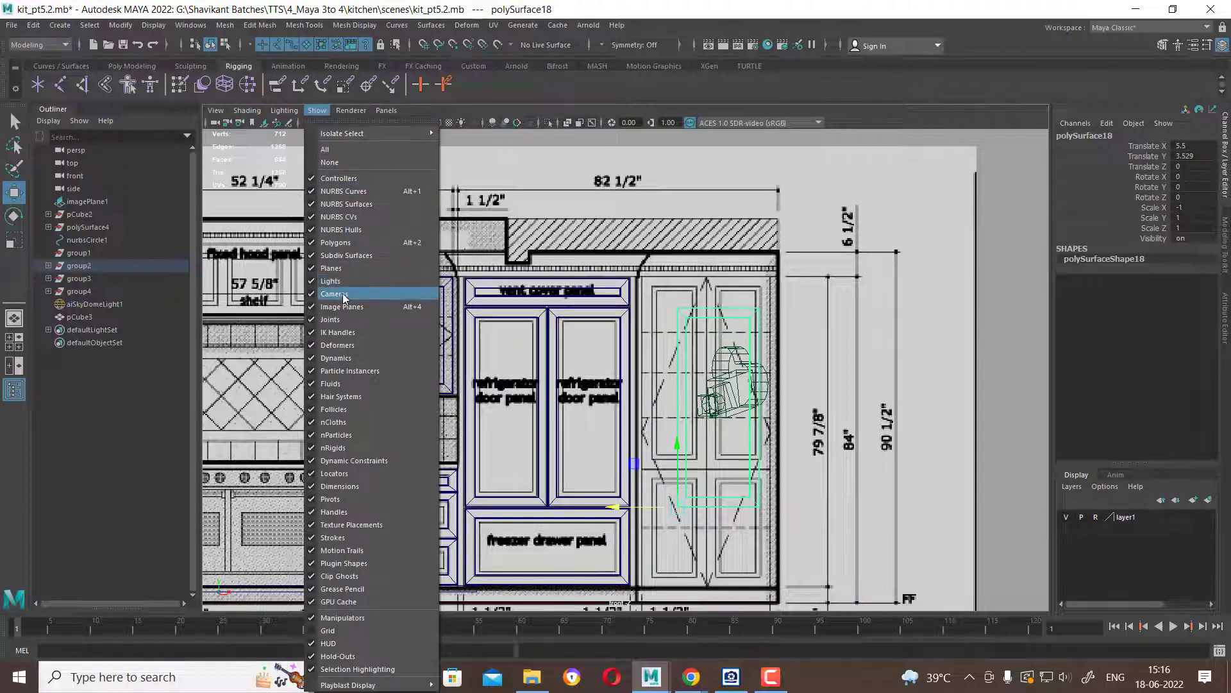
left_click(345, 294)
scroll(661, 465, "up", 2)
scroll(660, 465, "up", 3)
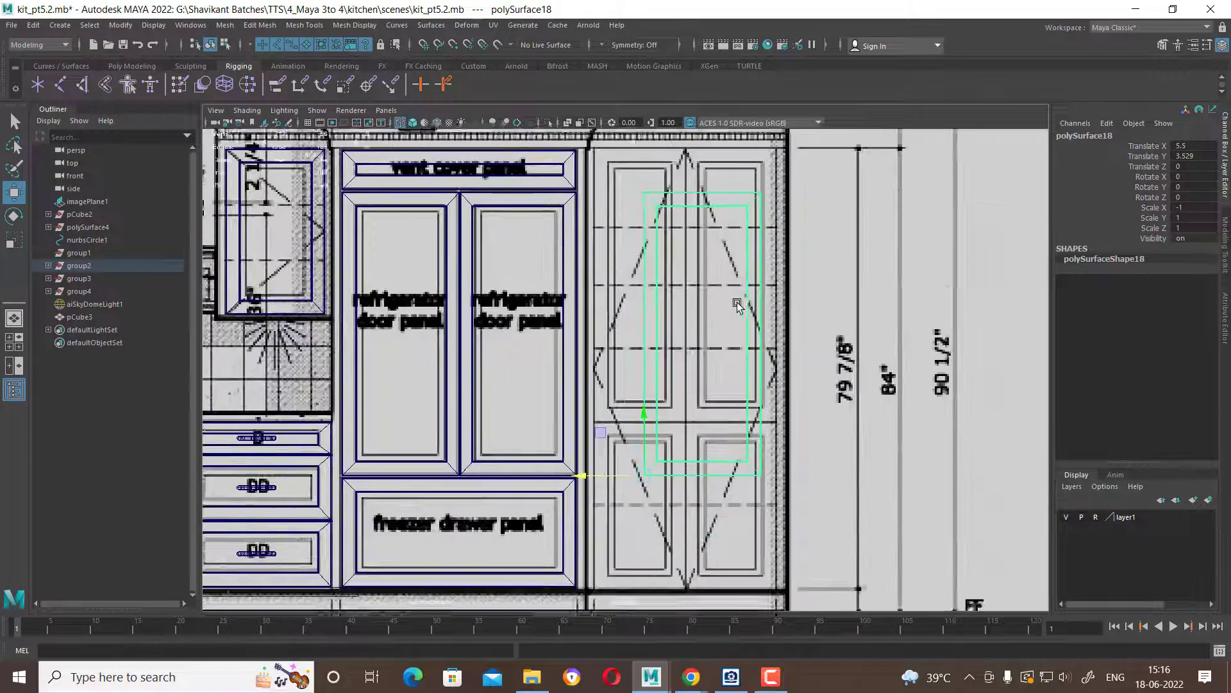
scroll(660, 465, "up", 2)
scroll(565, 359, "up", 1)
scroll(565, 359, "up", 1)
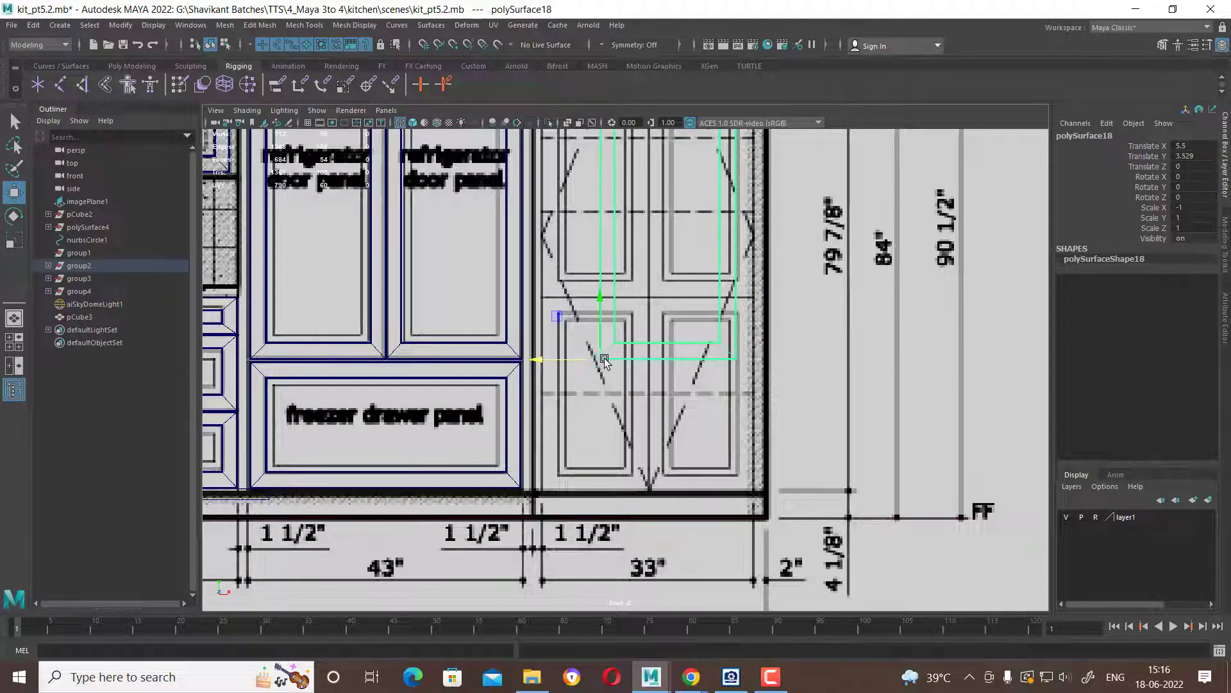
Raise polySurface18 onto the upper door panel and lower its top edge to the reference line.
mouse_move(604, 362)
left_mouse_down()
mouse_move(639, 299)
mouse_move(651, 302)
left_mouse_up()
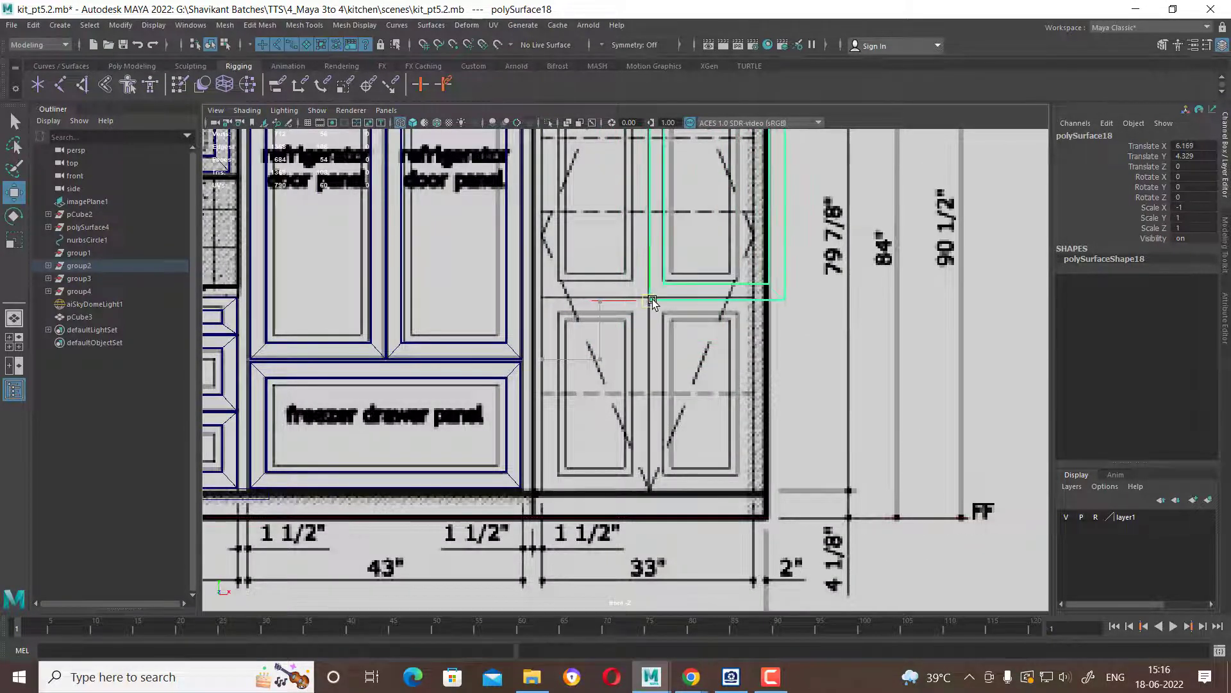
scroll(651, 302, "up", 1)
middle_click_drag(735, 429, 724, 550, "alt")
scroll(724, 550, "up", 1)
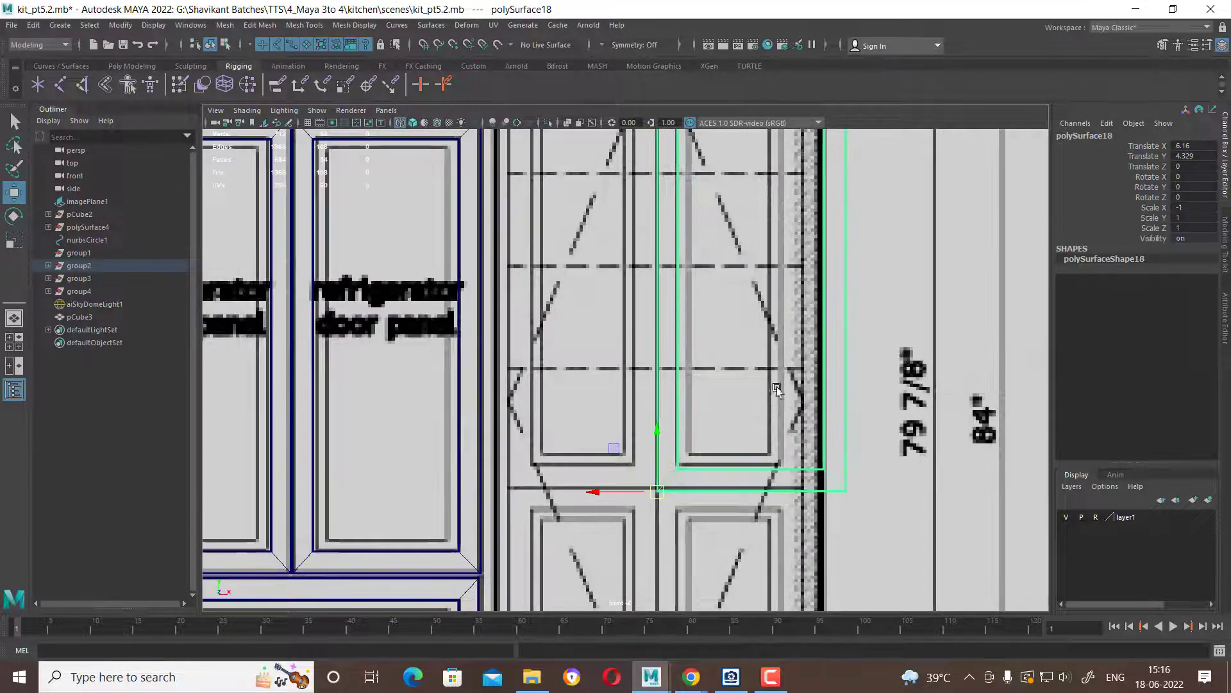
middle_click_drag(776, 386, 823, 435, "alt")
right_click_drag(809, 186, 705, 177)
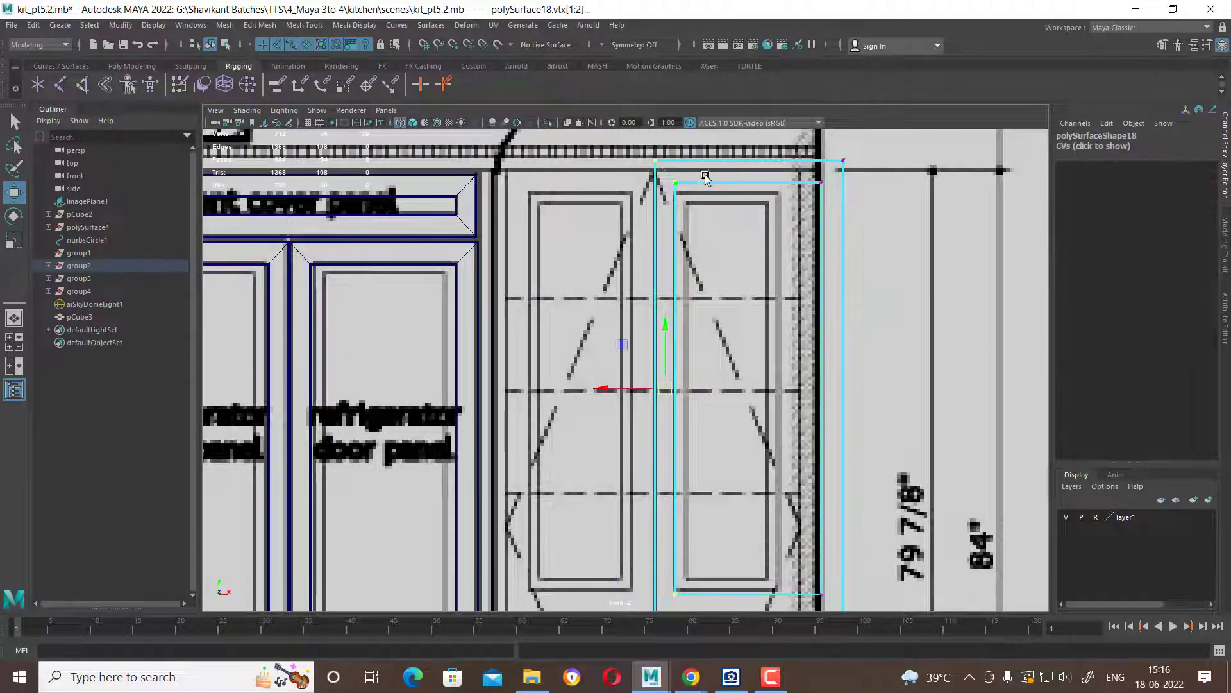
middle_click_drag(696, 173, 632, 191, "alt")
left_click_drag(645, 186, 853, 221)
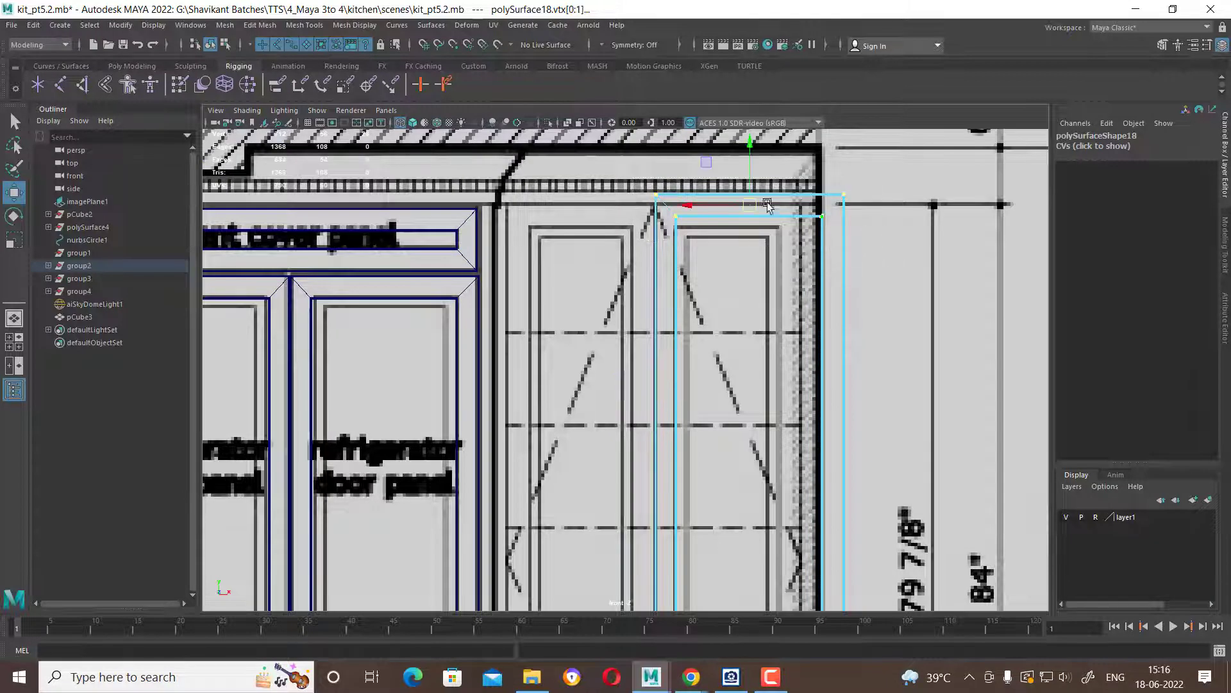
left_click_drag(752, 156, 749, 161)
Pull the panel's right edge in and raise its lower edge to the rail line.
middle_click_drag(797, 340, 827, 178, "alt")
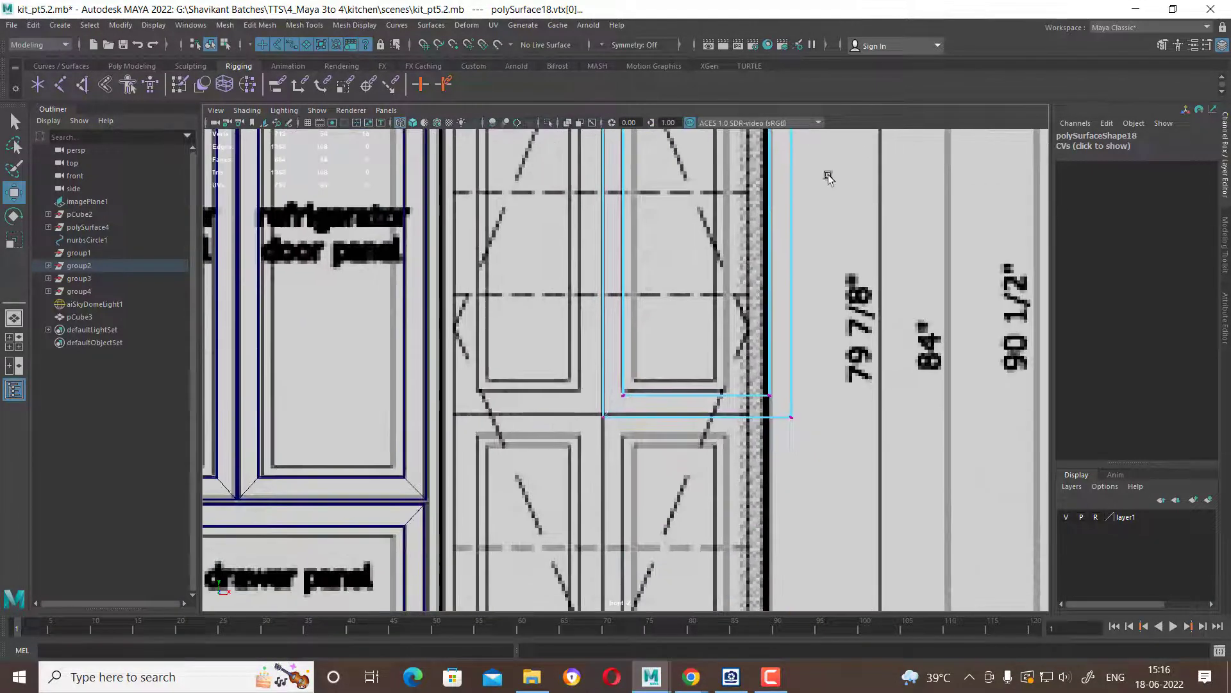
middle_click_drag(808, 352, 793, 504, "alt")
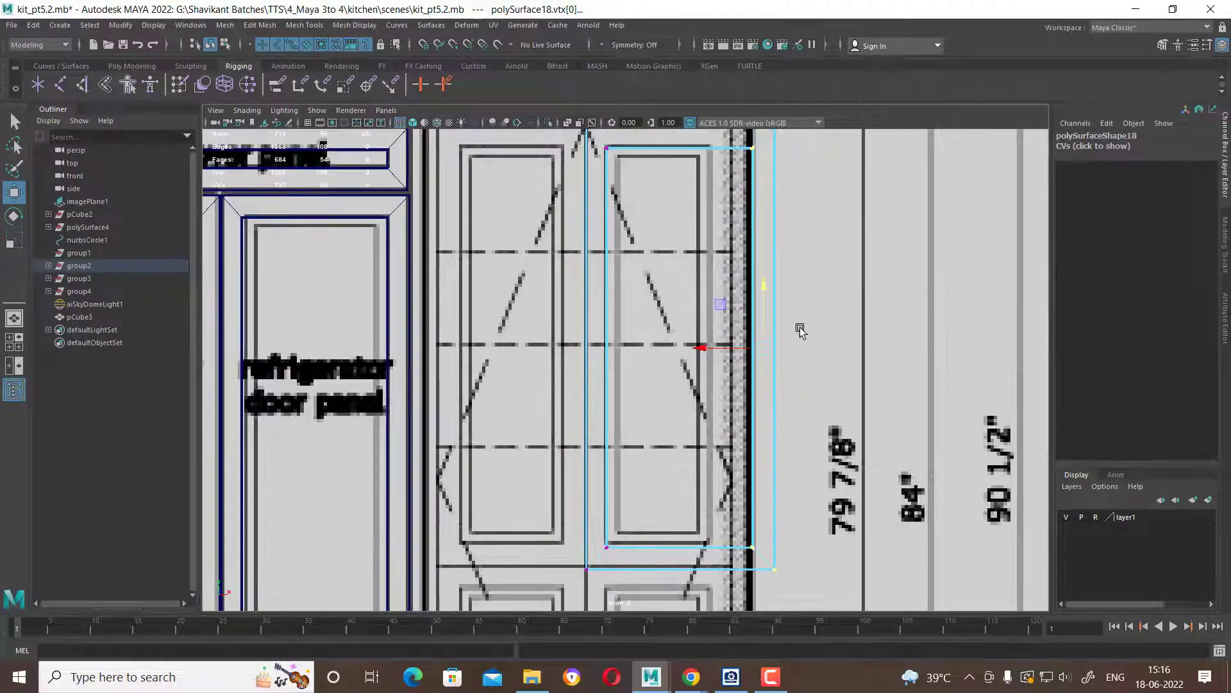
left_click_drag(703, 350, 661, 354)
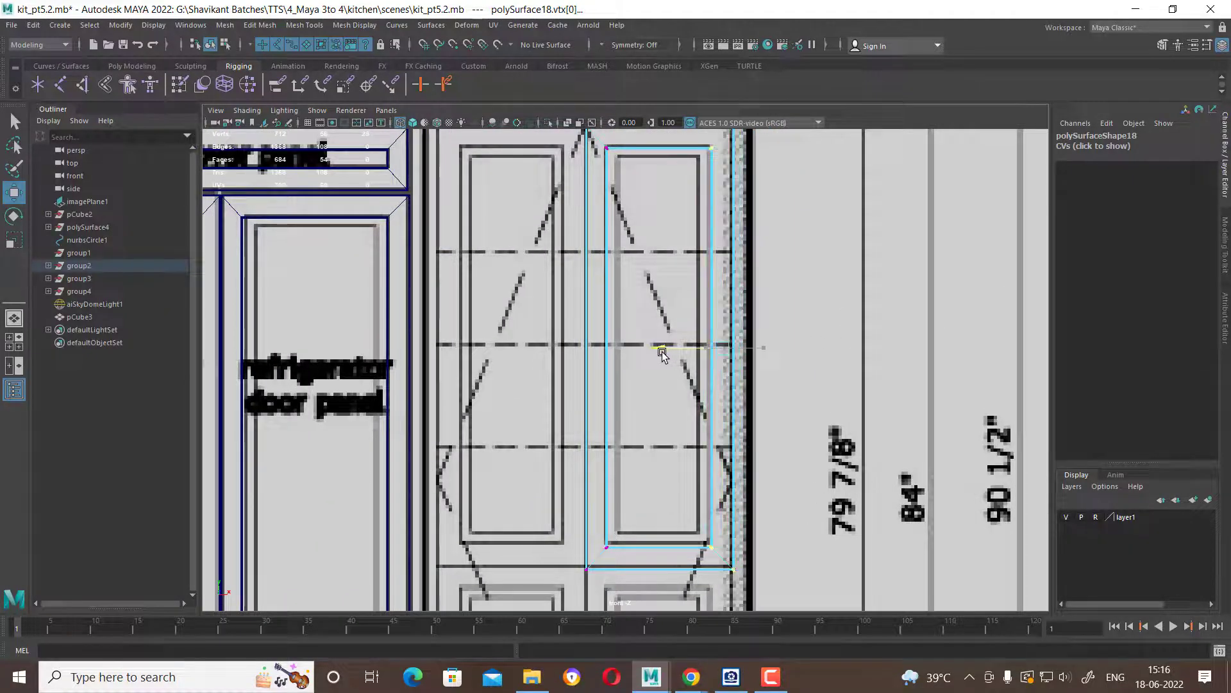
scroll(667, 343, "up", 2)
scroll(819, 467, "up", 2)
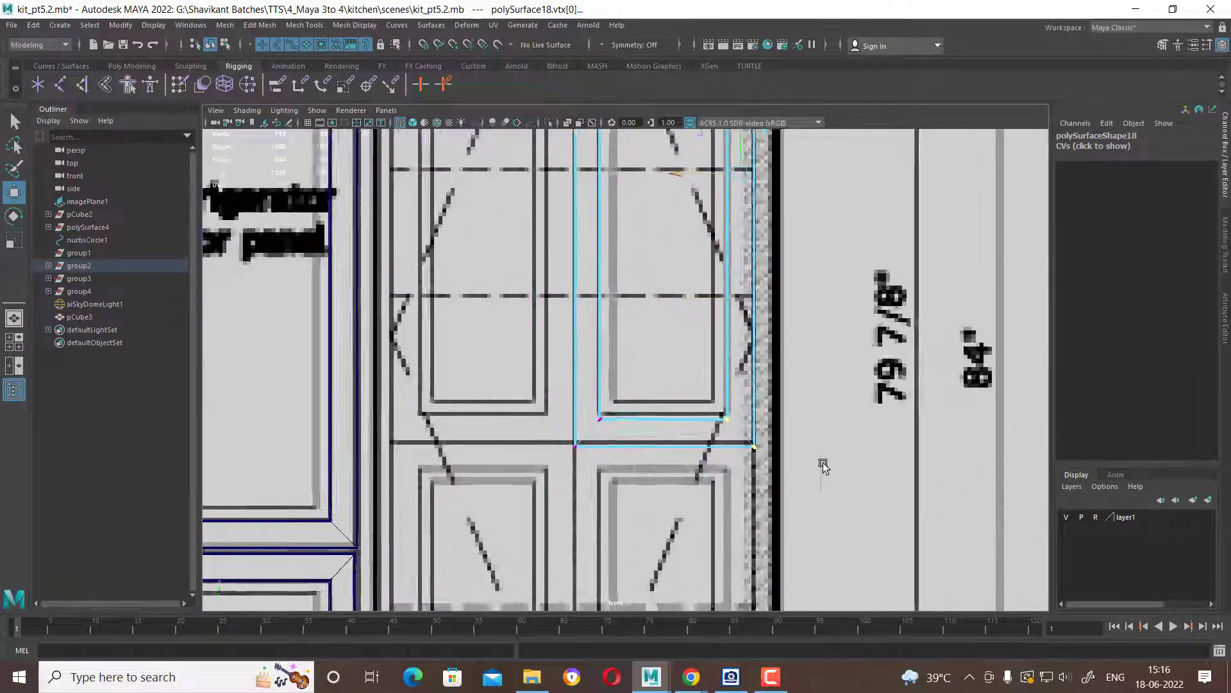
scroll(788, 405, "up", 1)
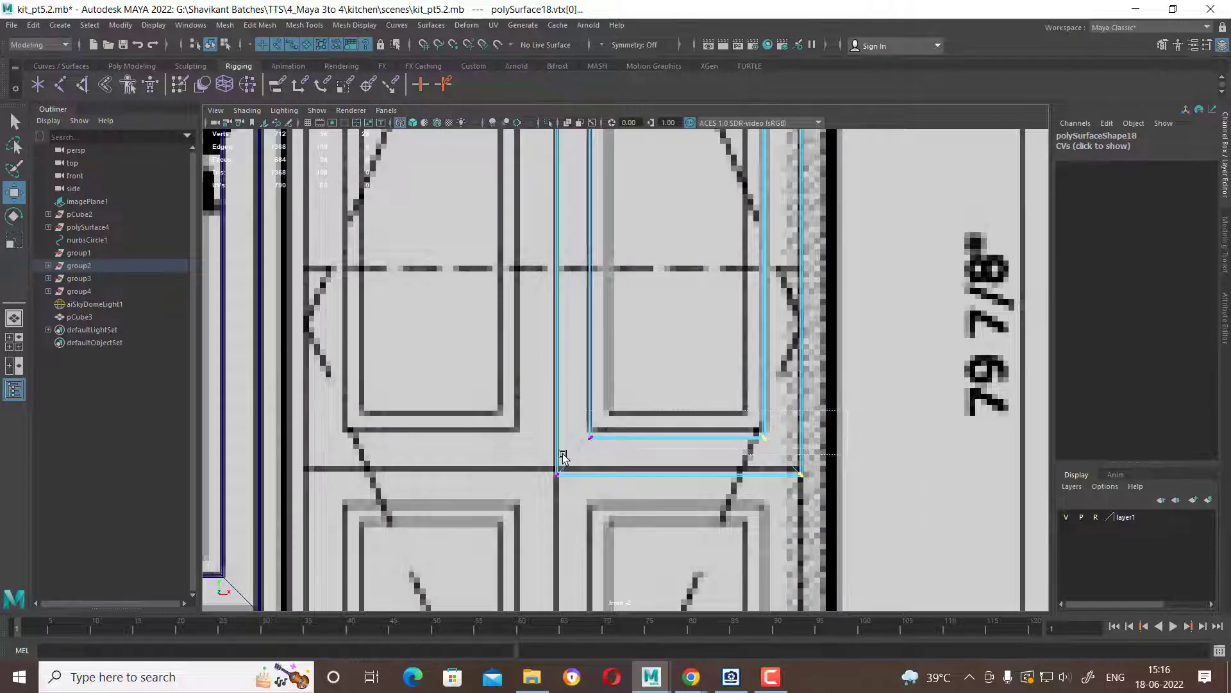
left_click_drag(563, 457, 773, 420)
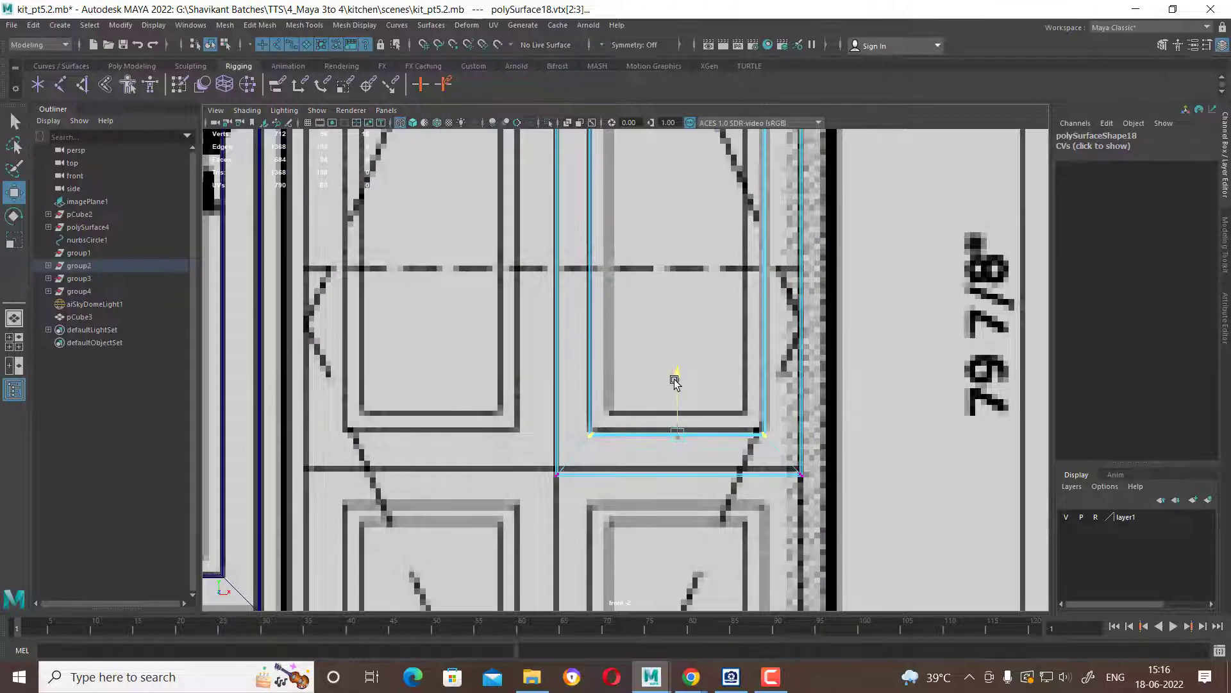
left_click_drag(676, 384, 674, 380)
Check the top edge vertices at the cabinet top and return to object mode.
middle_click_drag(673, 379, 687, 564, "alt")
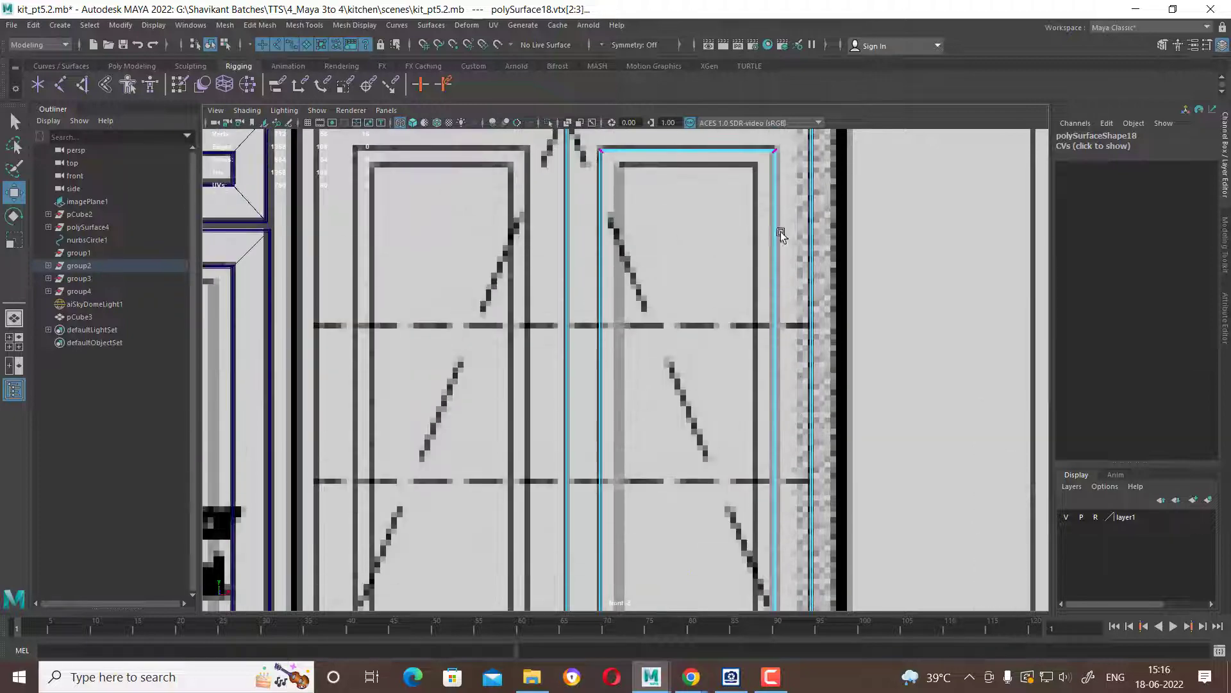
middle_click_drag(780, 232, 672, 276, "alt")
left_click(673, 276)
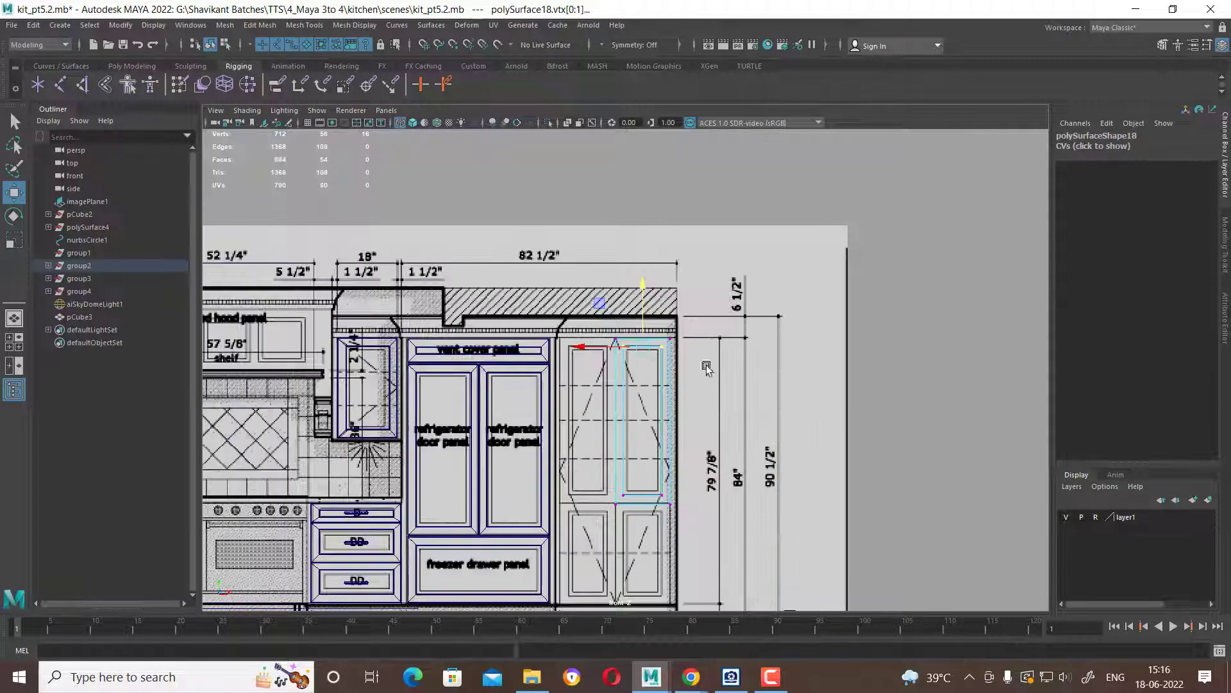
scroll(708, 367, "down", 5)
scroll(718, 376, "up", 3)
right_click_drag(718, 375, 721, 394)
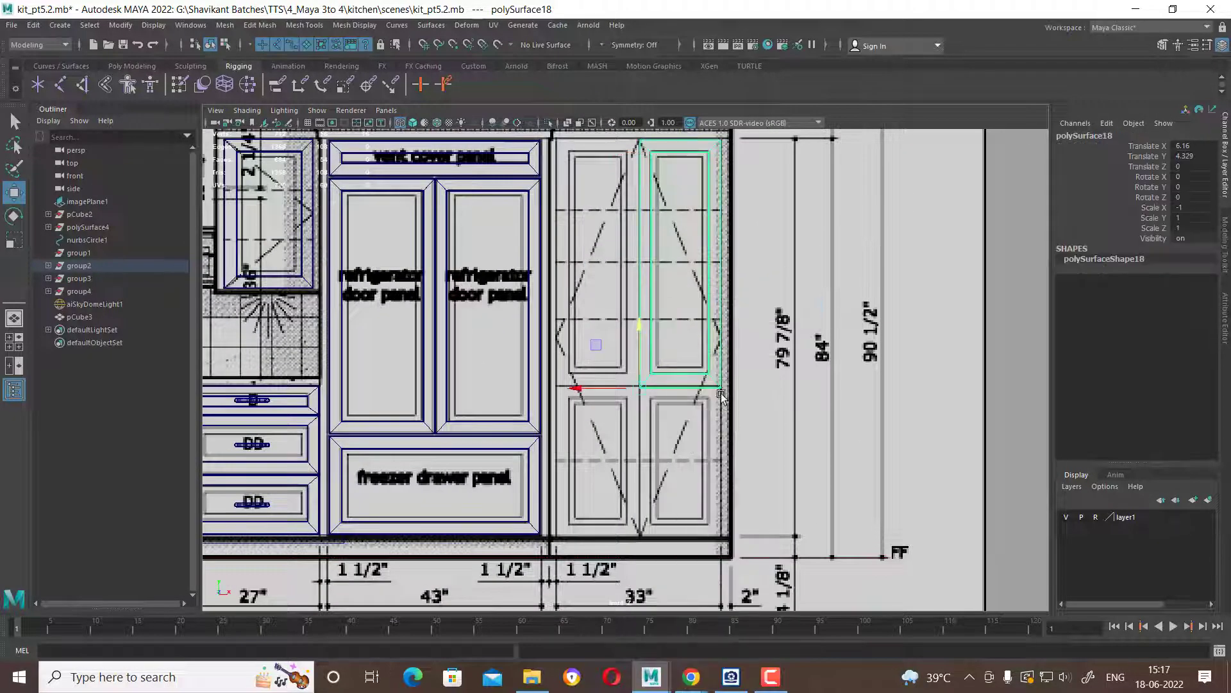
Duplicate the upper panel down to the lower door panel and lower its top edge to fit.
scroll(676, 417, "up", 2)
key("ctrl+d")
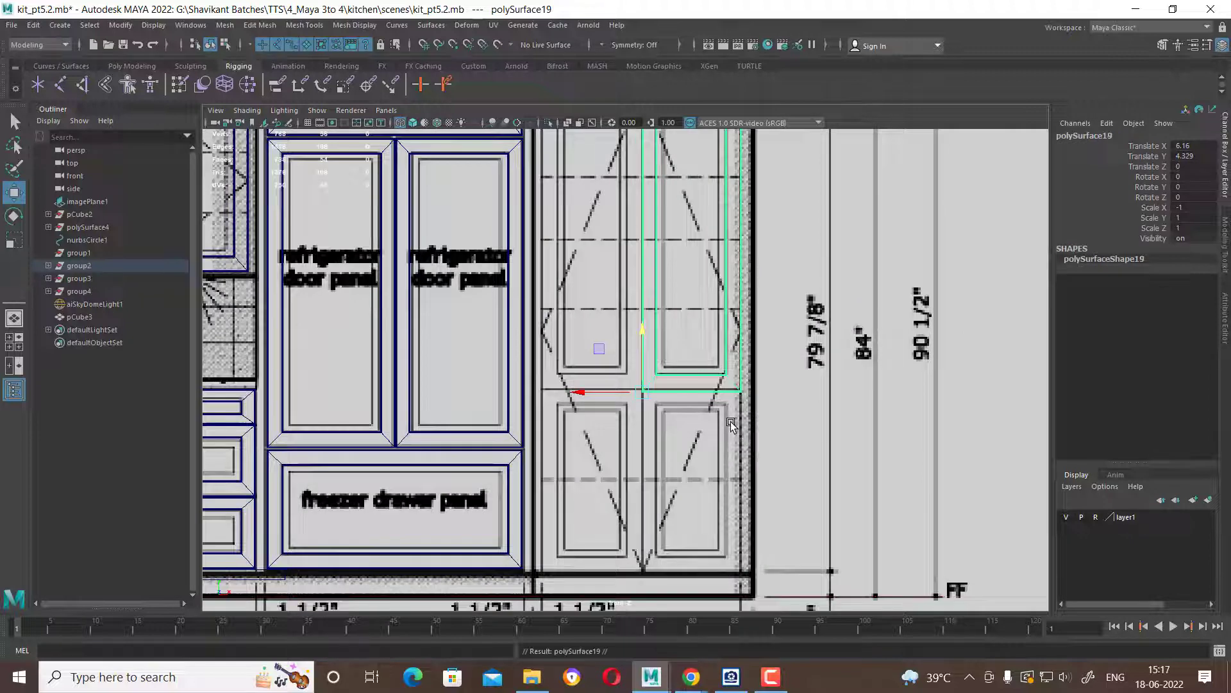
left_click_drag(640, 329, 641, 512)
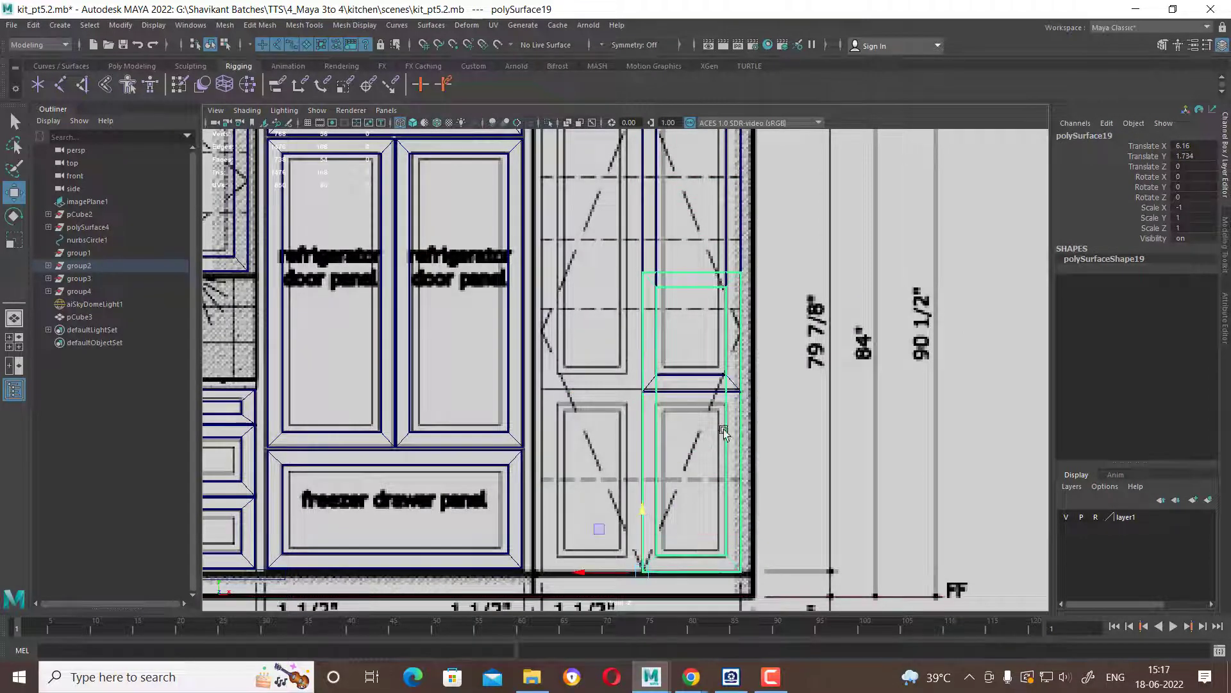
right_click_drag(731, 442, 788, 312)
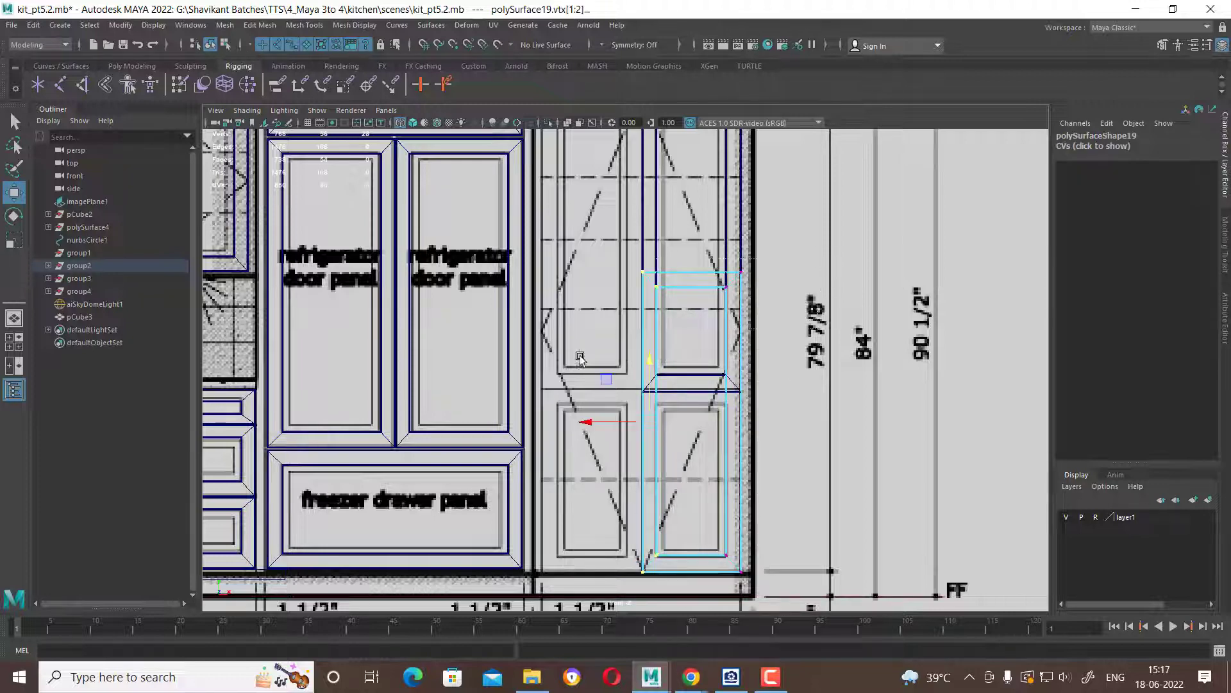
left_click_drag(788, 302, 631, 260)
scroll(738, 202, "up", 2)
left_click_drag(709, 210, 703, 349)
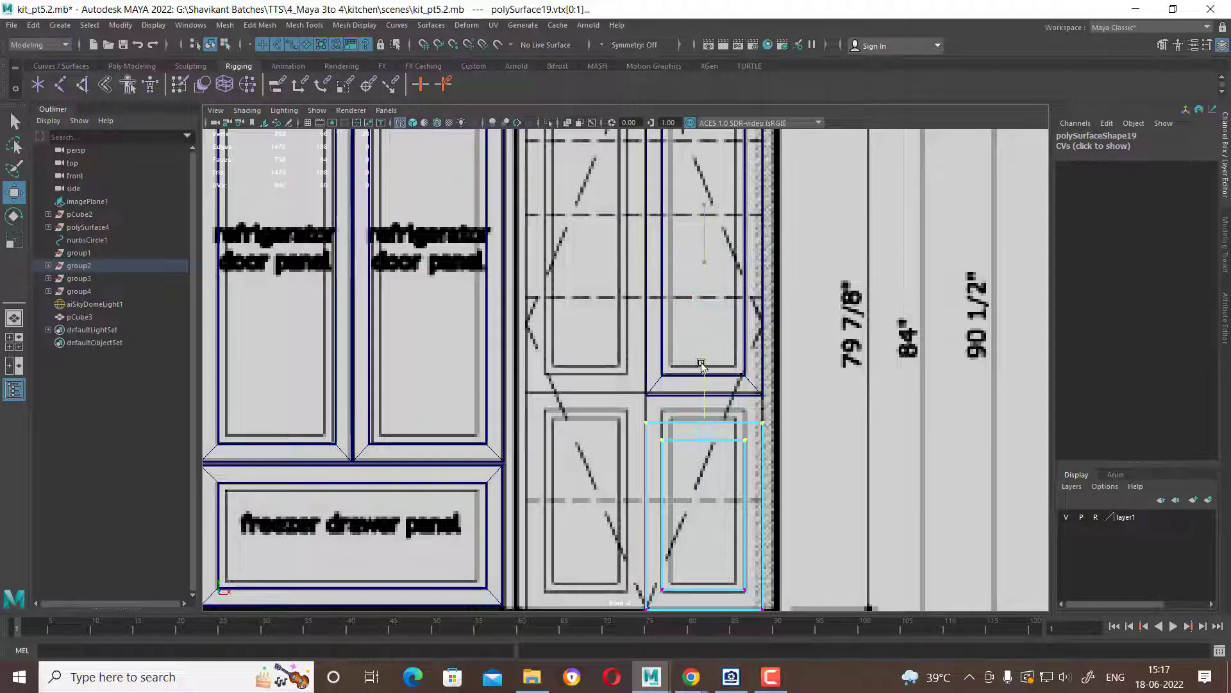
Return polySurface19 to object mode and reselect the upper door panel mesh.
scroll(728, 399, "up", 1)
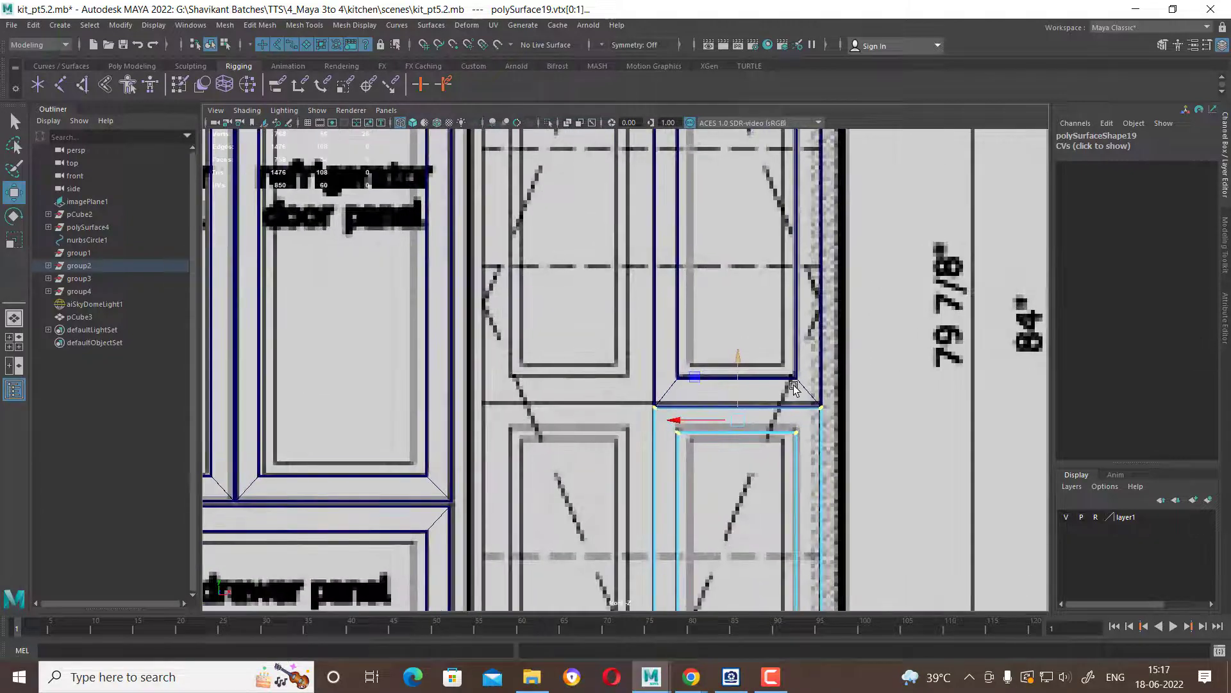
scroll(795, 401, "up", 1)
scroll(807, 407, "up", 1)
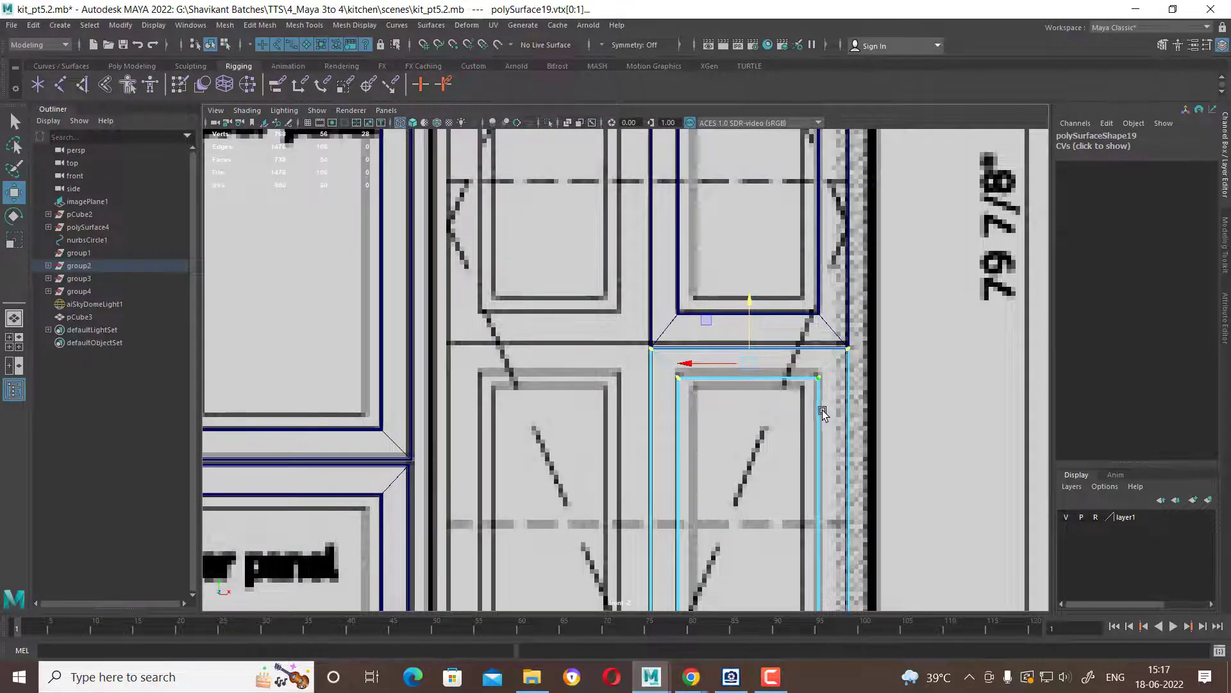
scroll(823, 485, "down", 5)
scroll(823, 485, "up", 2)
scroll(802, 449, "up", 2)
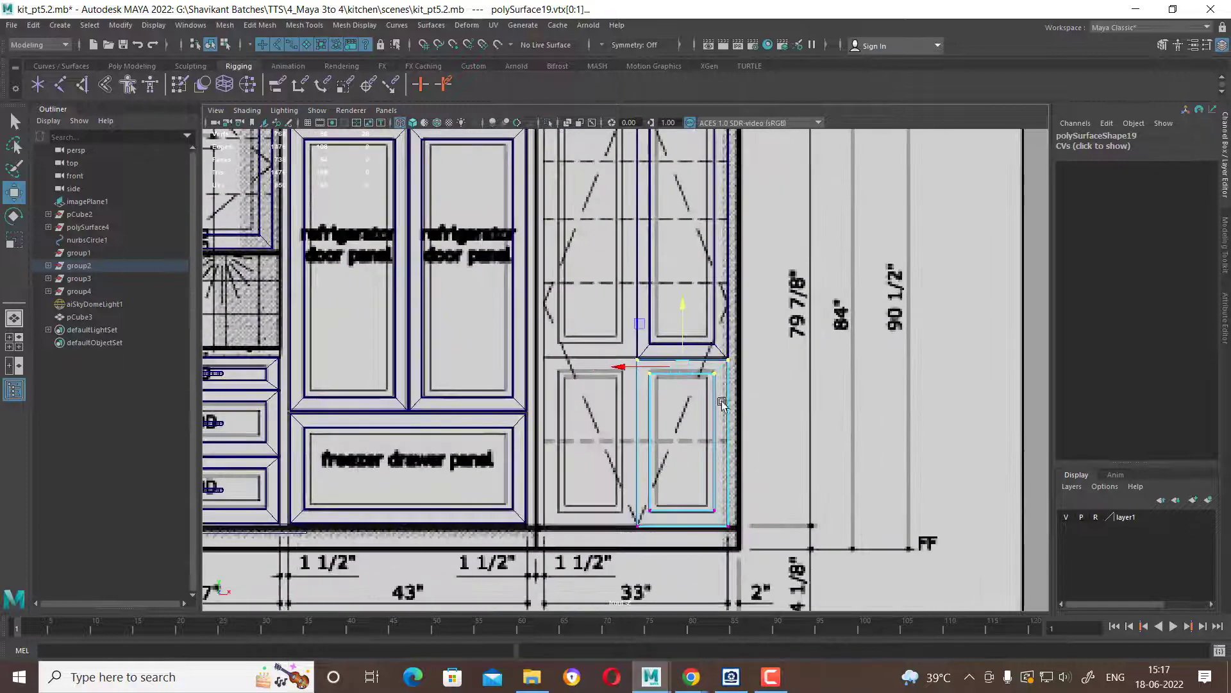
right_click_drag(723, 404, 774, 413)
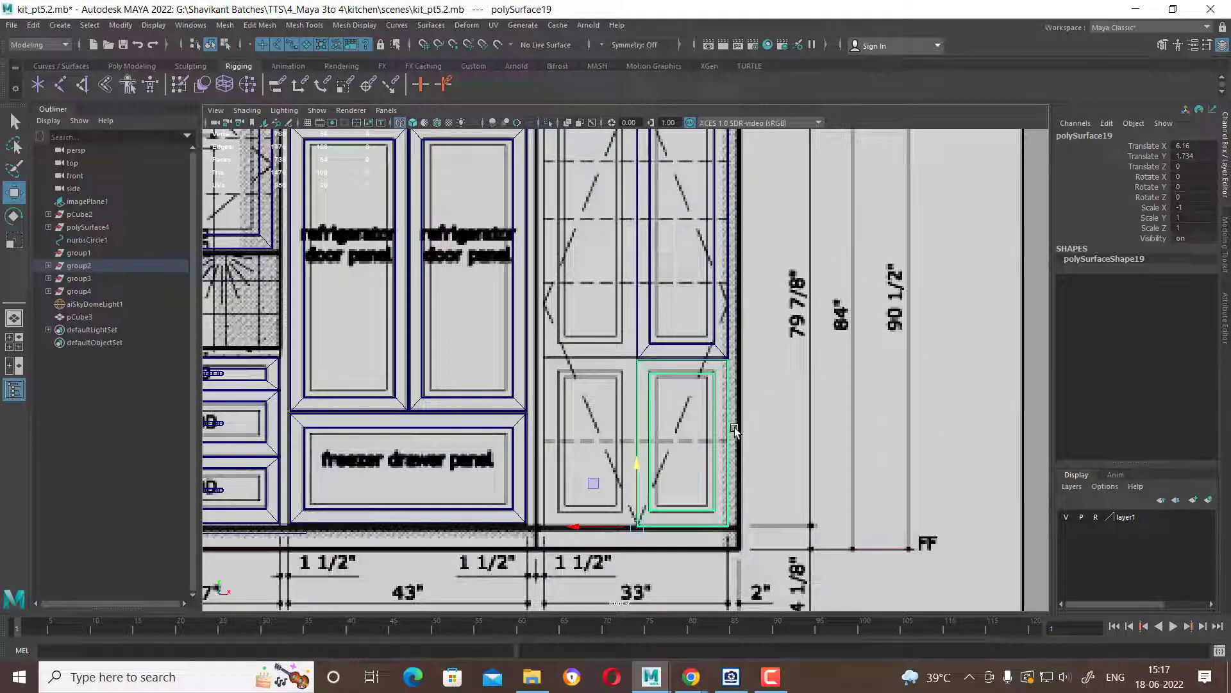
left_click(716, 368)
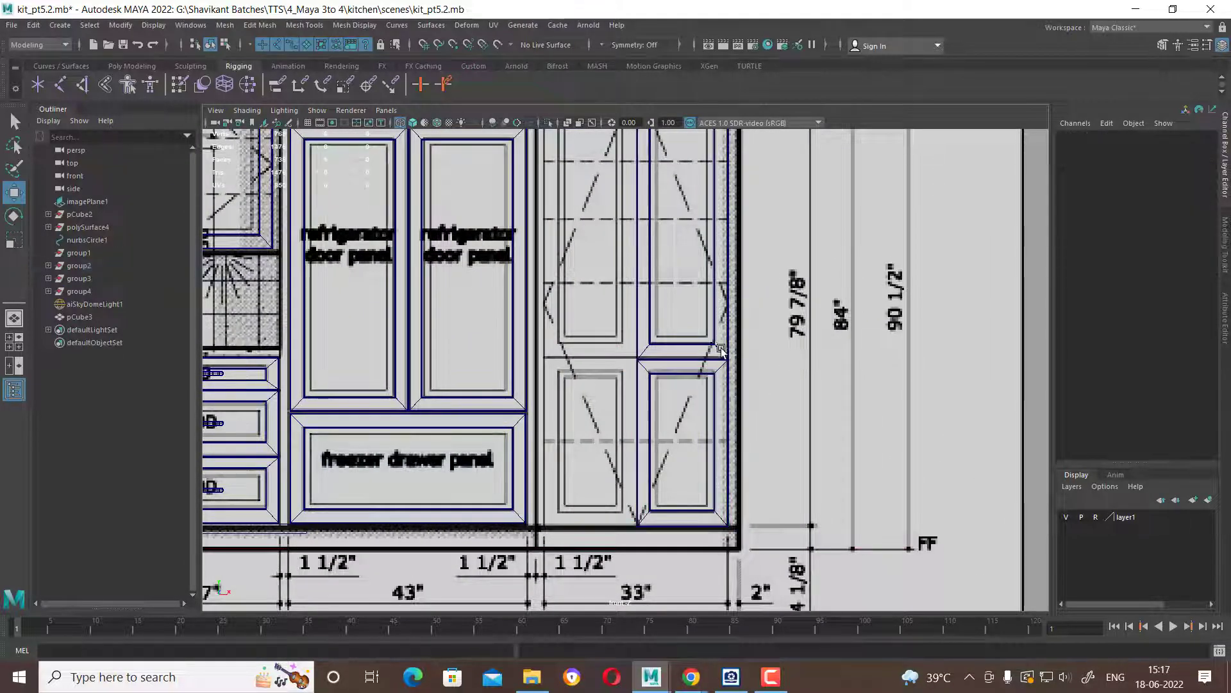
left_click(735, 346)
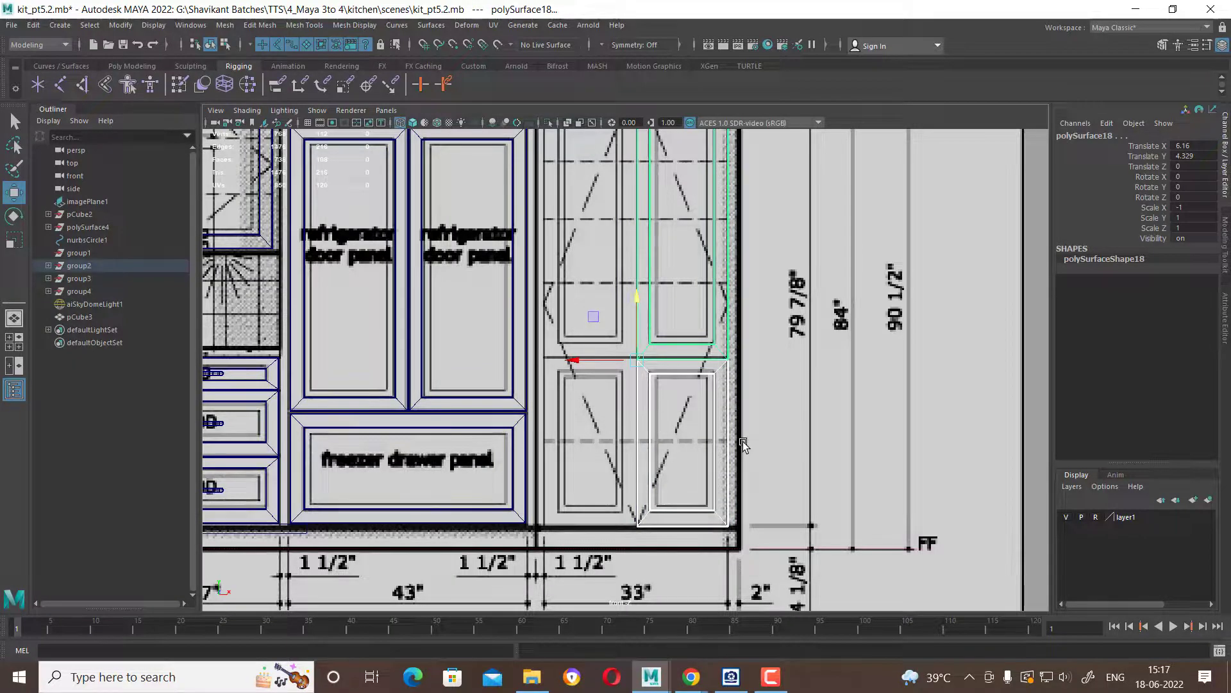
Mirror-copy the upper tall-door panel with Duplicate Special at X scale -1, then zoom in.
left_click(35, 25)
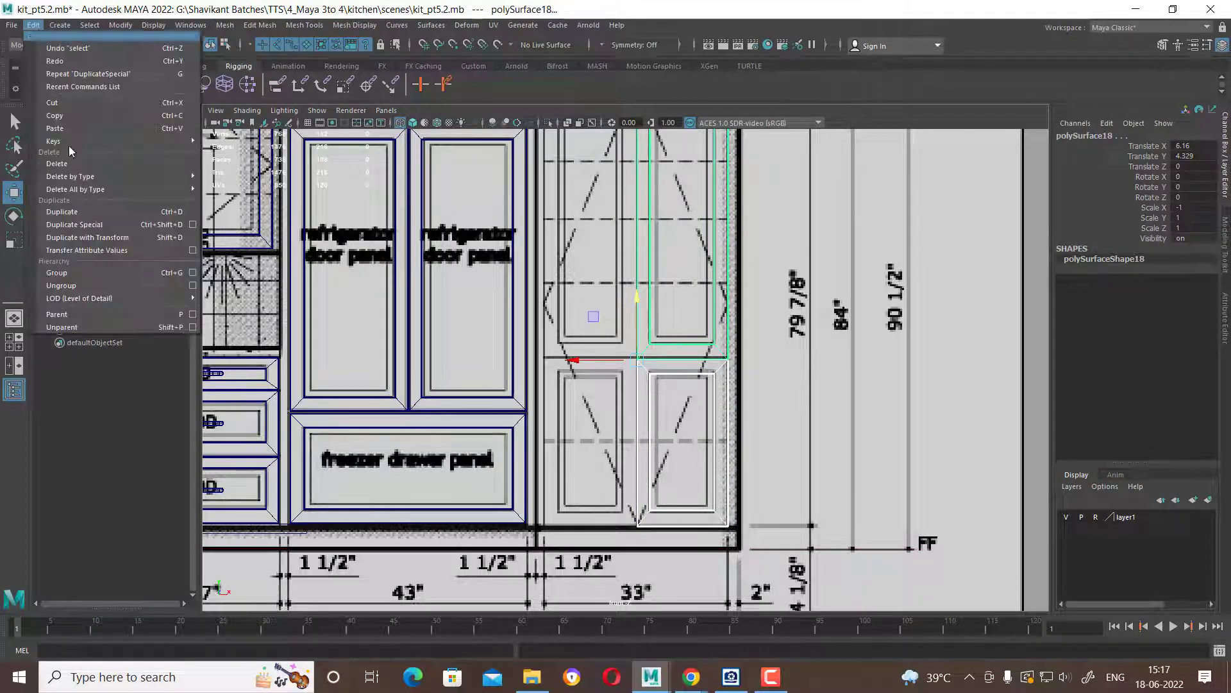
left_click(188, 225)
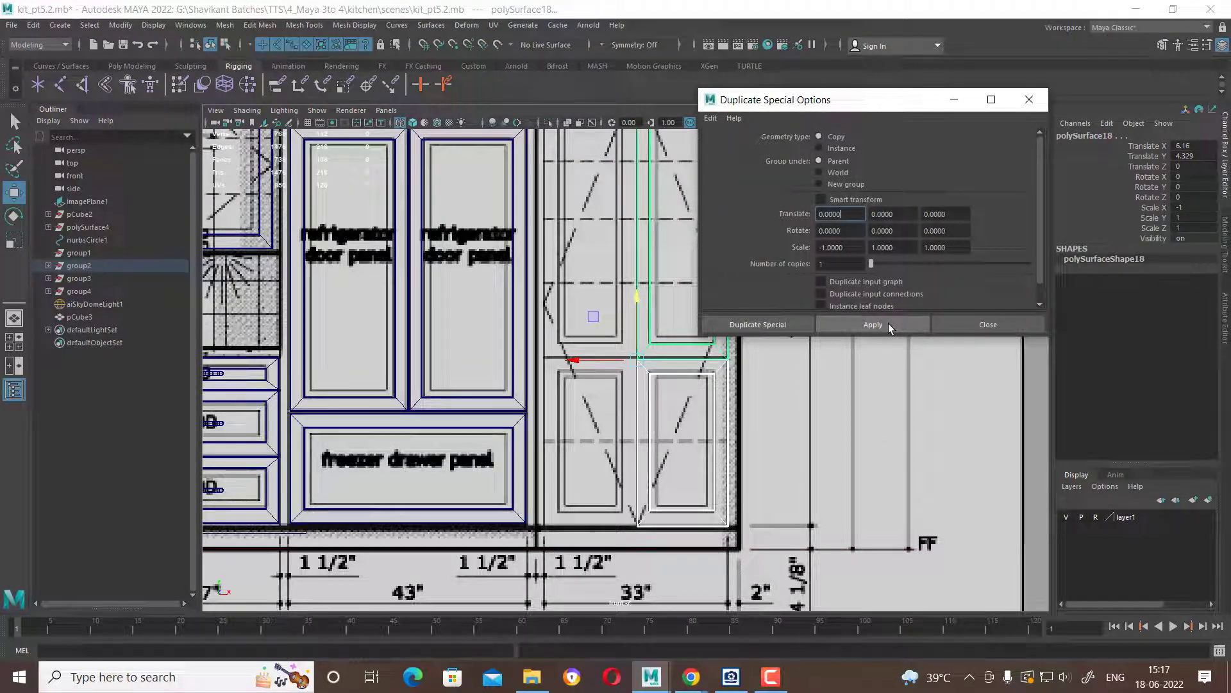
left_click(989, 325)
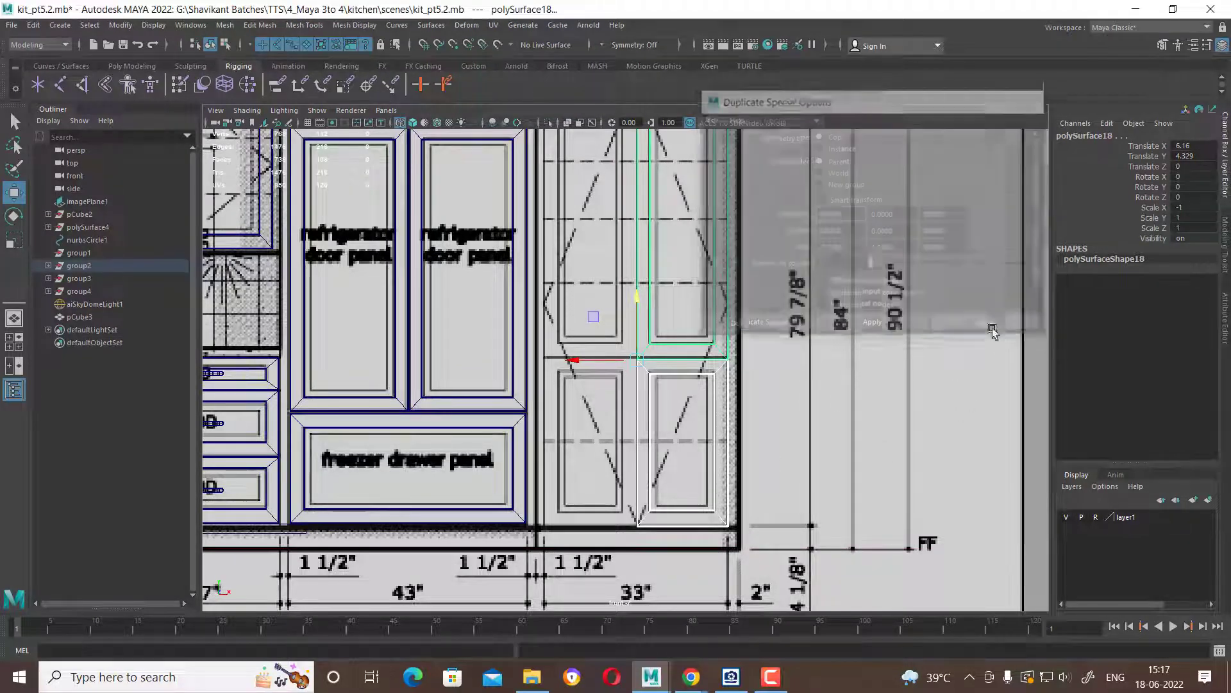
left_click(791, 426)
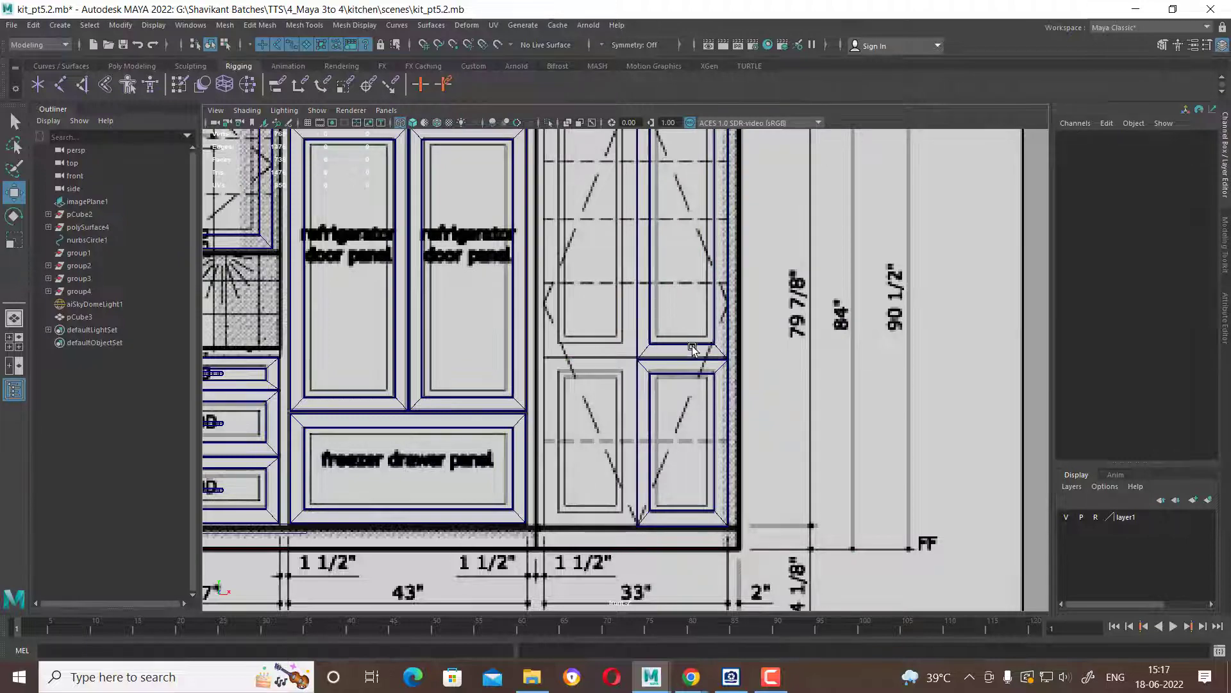
scroll(677, 343, "up", 2)
scroll(695, 422, "up", 2)
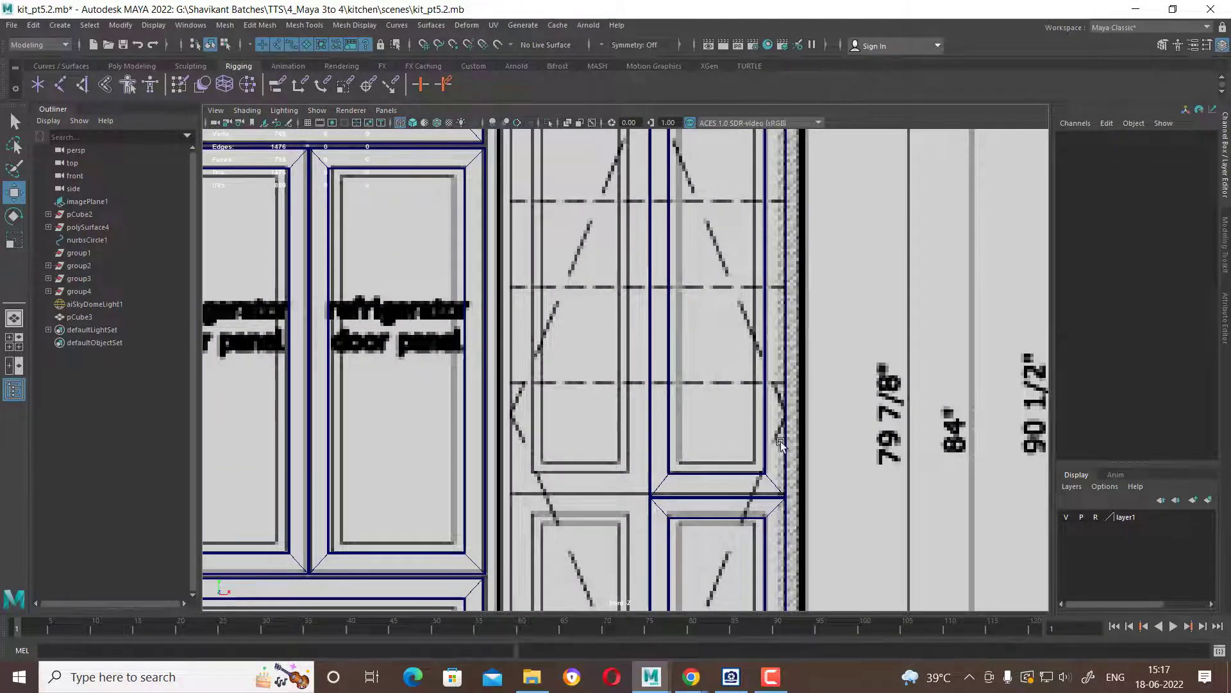
scroll(781, 443, "down", 2)
scroll(761, 421, "up", 2)
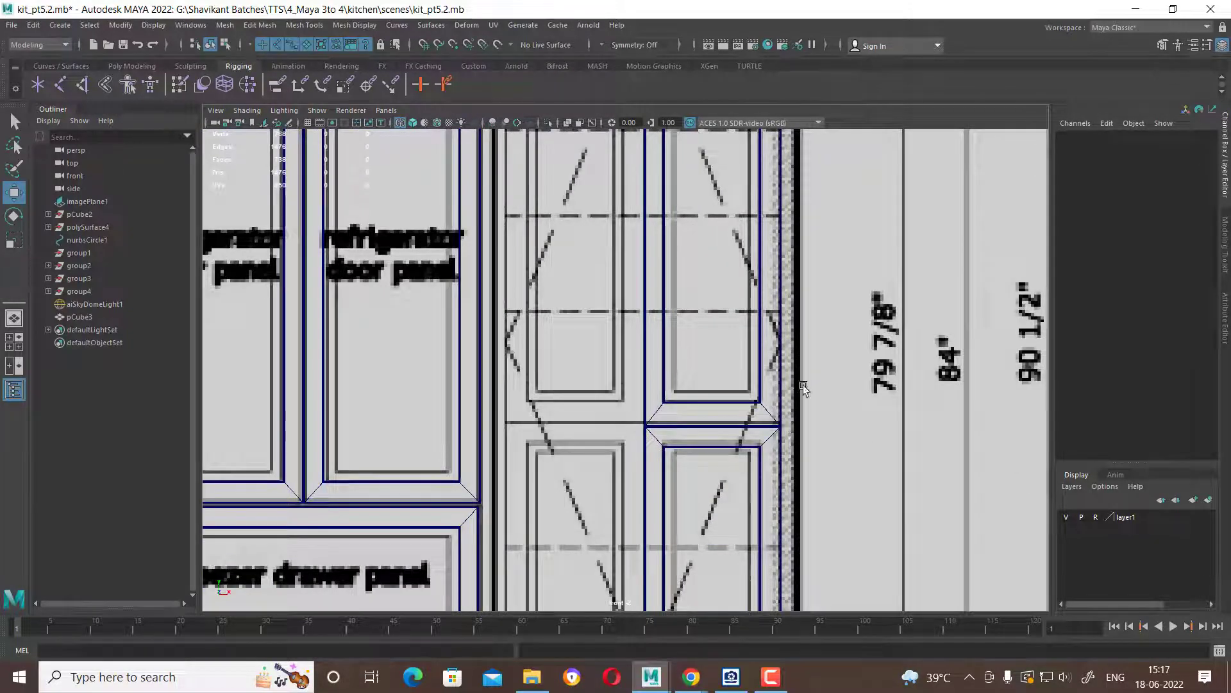
Select polySurface18 and orbit the maximized perspective view around the tall door.
left_click(761, 490)
key("space")
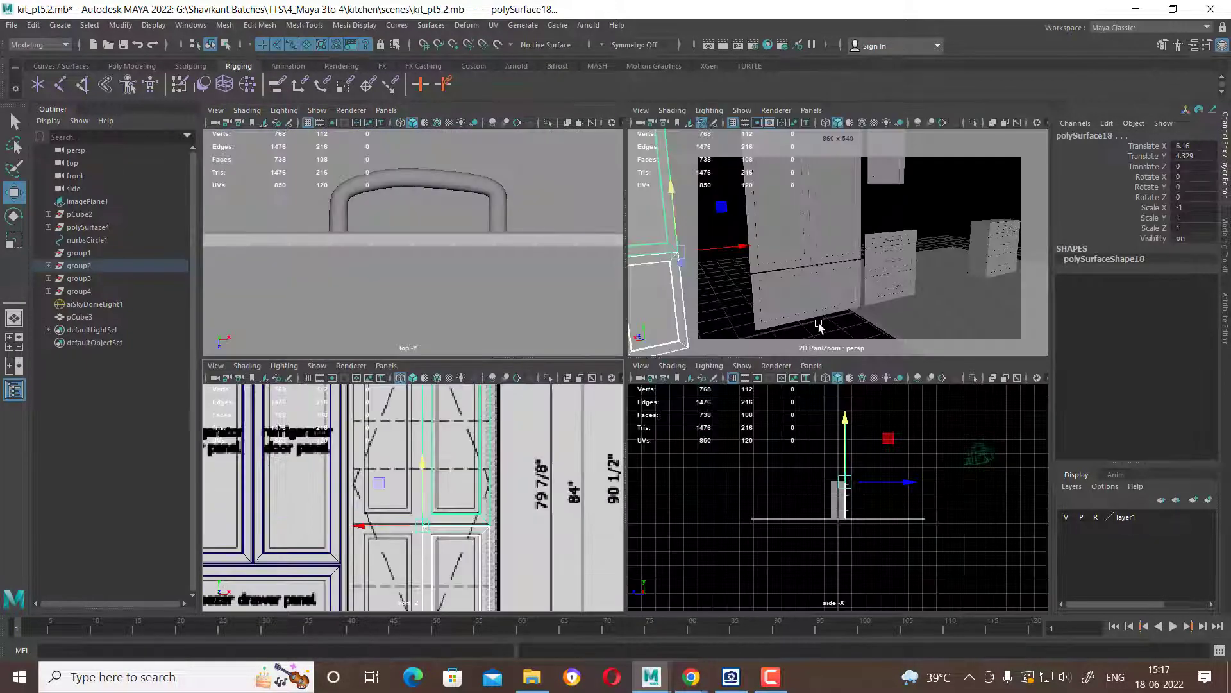
key("space")
left_click_drag(911, 358, 311, 157, "alt")
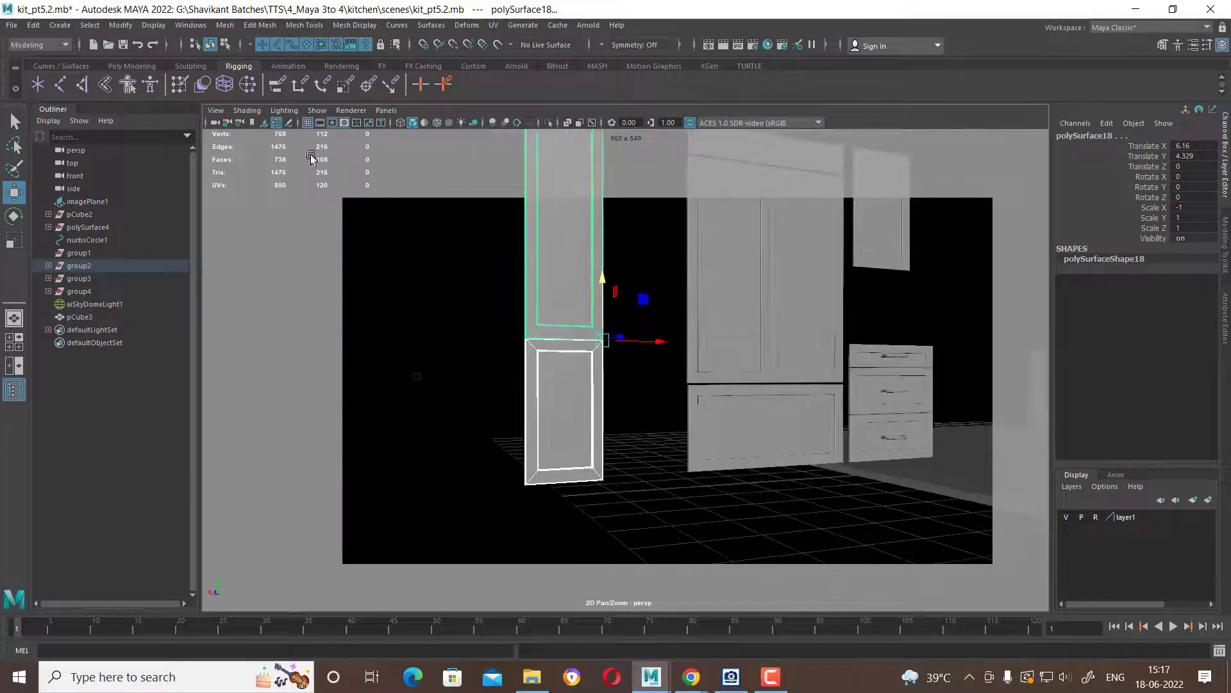
left_click(343, 123)
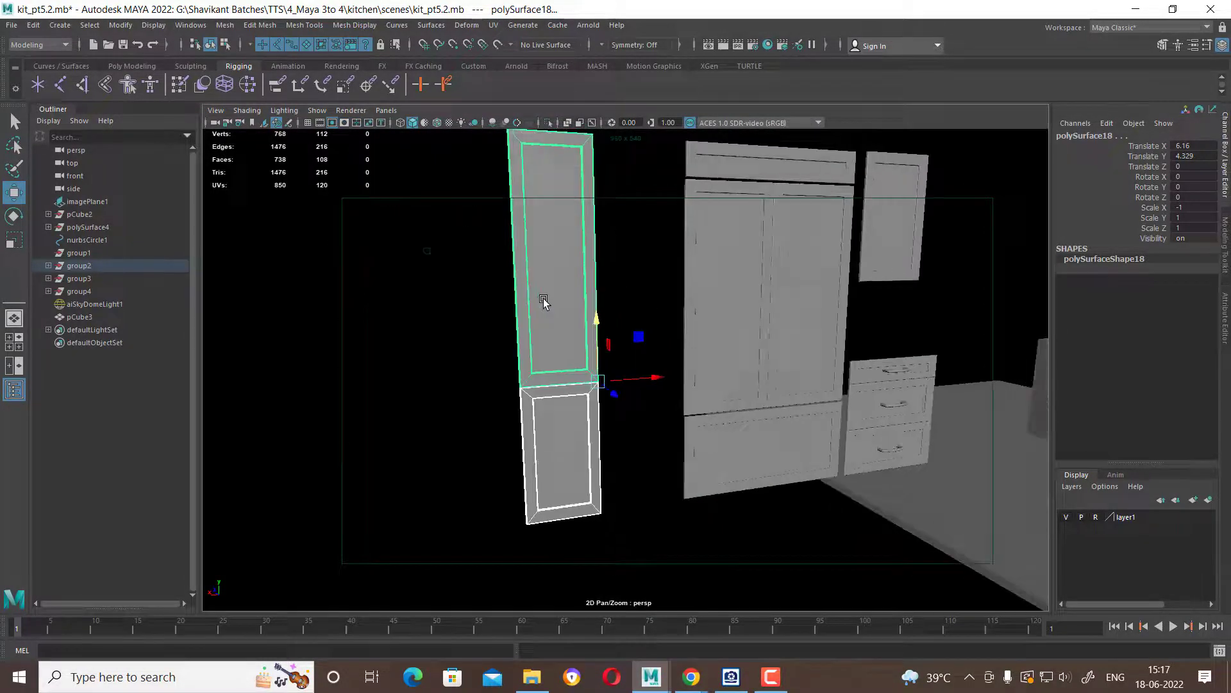
left_click_drag(550, 297, 616, 441, "alt")
Check the upper panel face, then select polySurface18 and polySurface19 together.
left_click(591, 378)
left_click(545, 317)
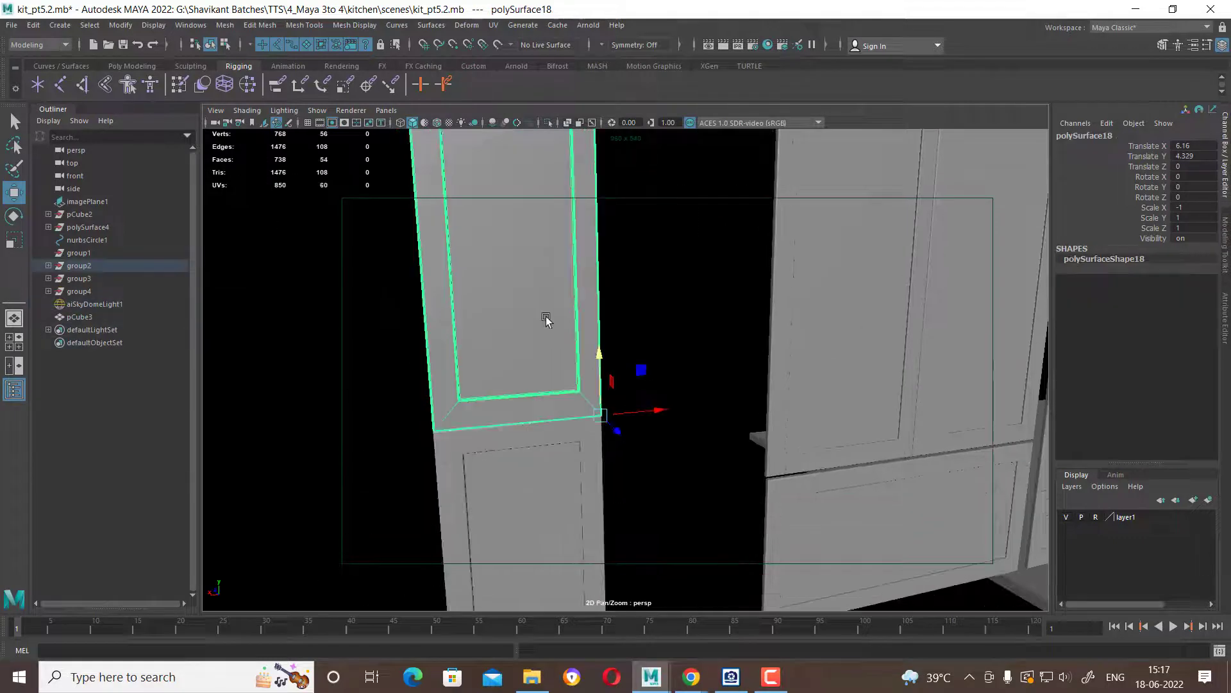
right_click_drag(526, 248, 526, 300)
left_click(517, 281)
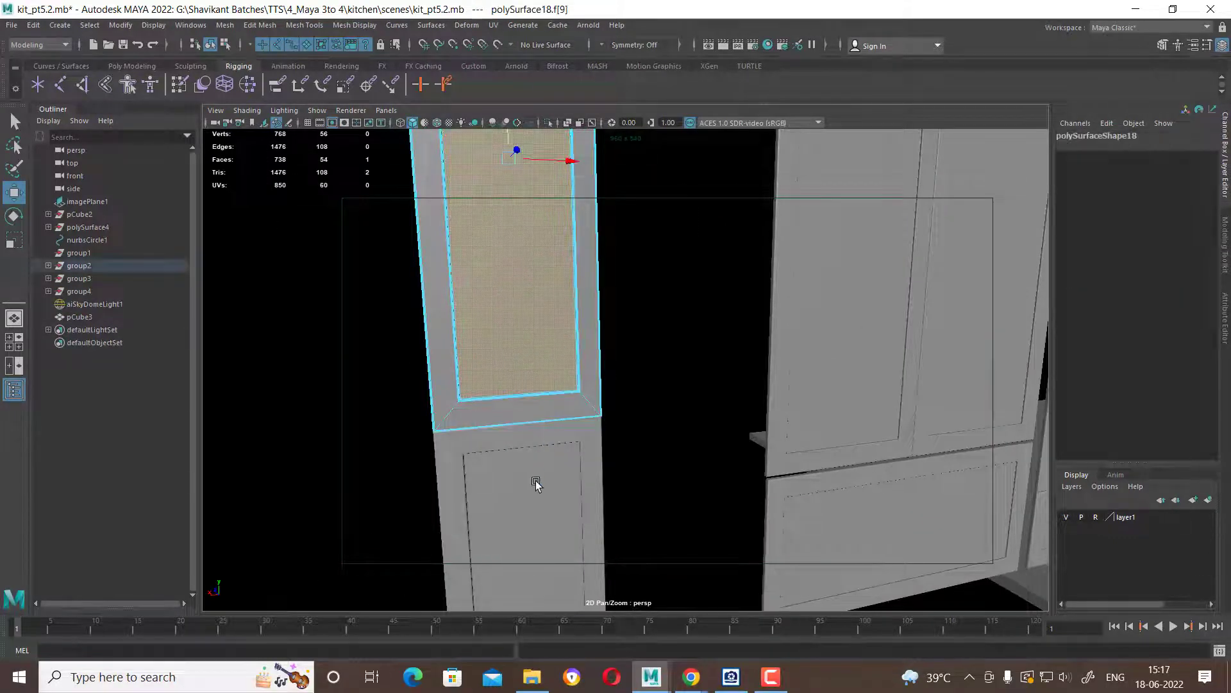
right_click_drag(530, 311, 653, 211)
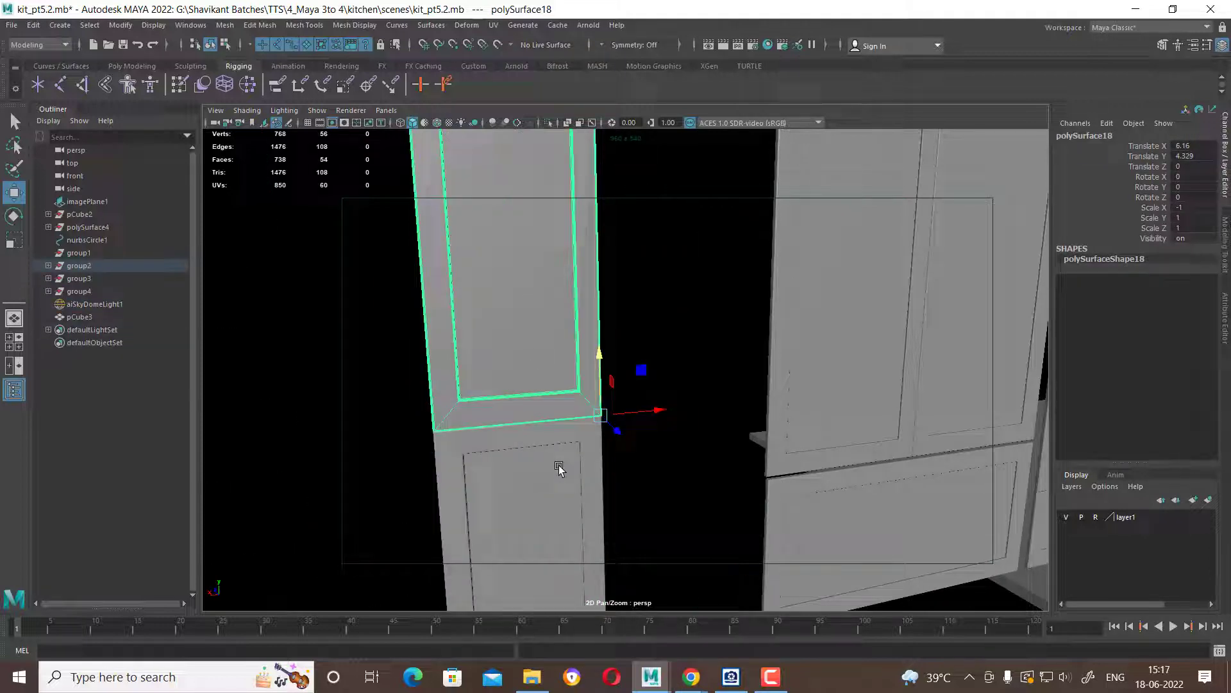
left_click(550, 476)
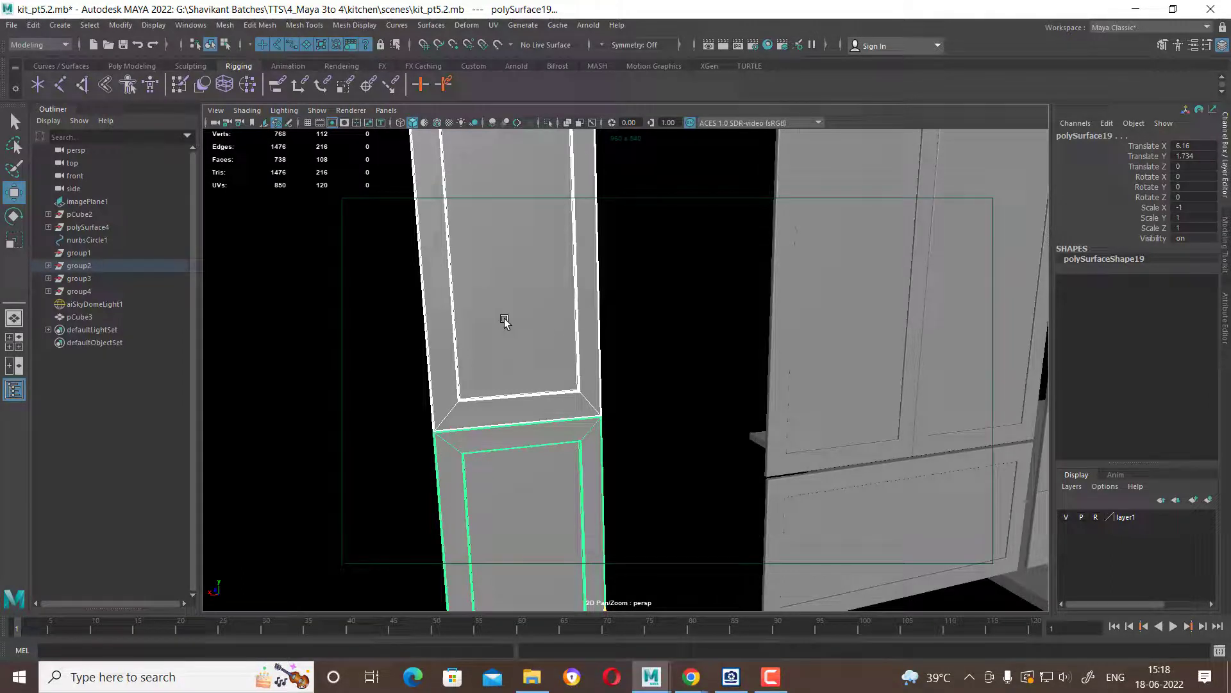
Combine polySurface18 and polySurface19 via the marking-menu Combine and return to four views.
right_click(513, 267, "shift")
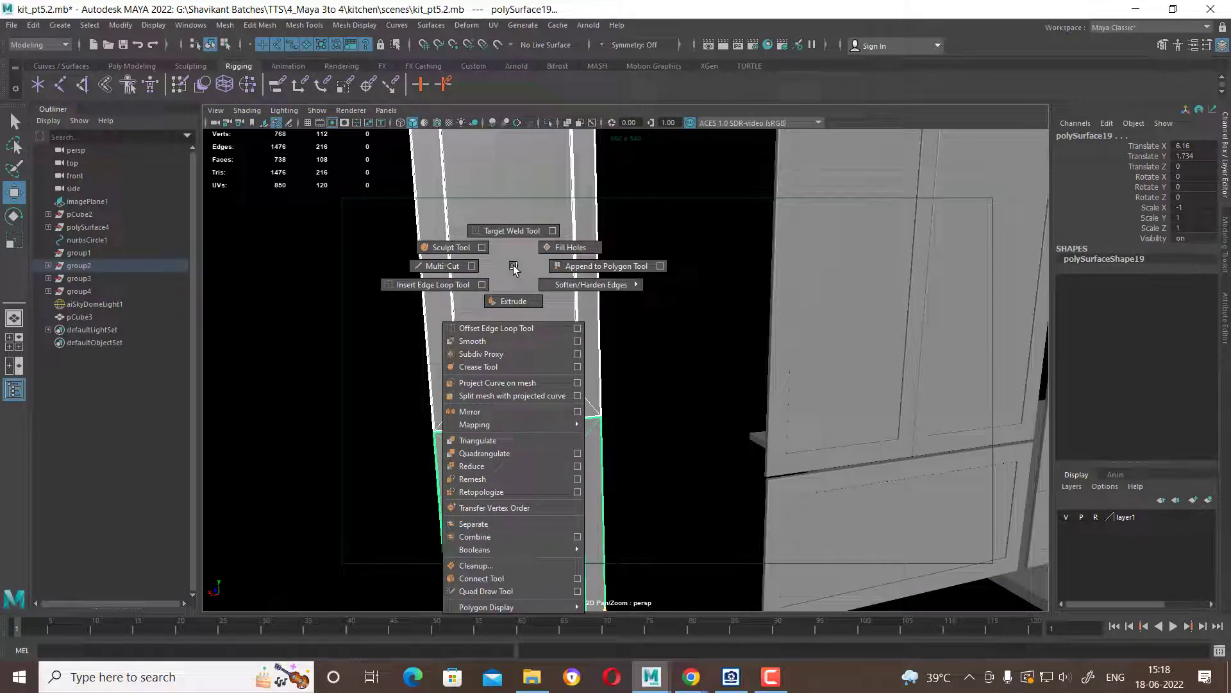
left_click(530, 542)
key("space")
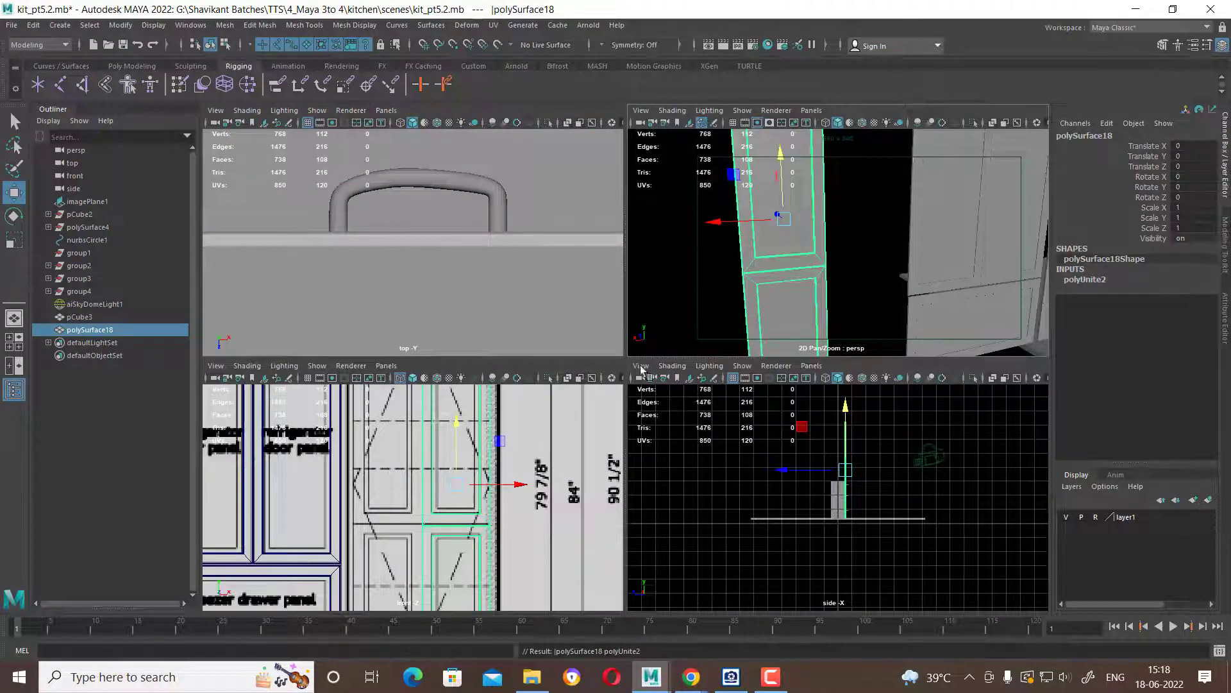
Make the lower-right view a perspective view and enlarge the lower viewports.
key("space")
left_click_drag(747, 509, 747, 481)
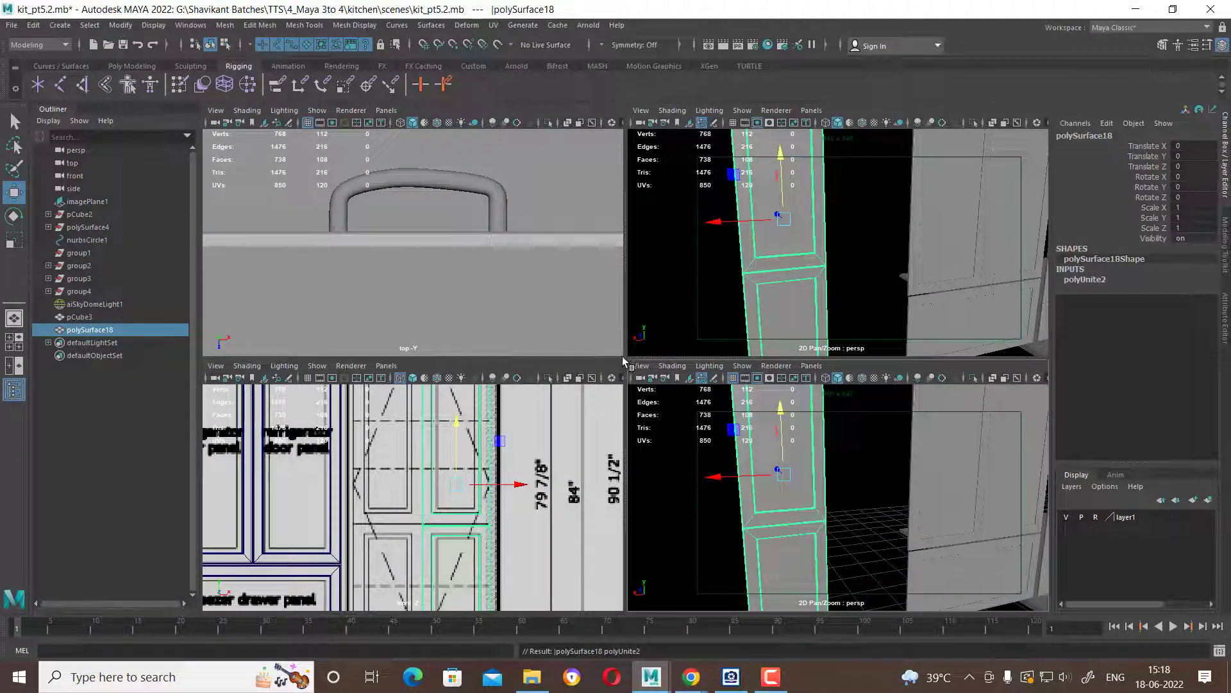
left_click_drag(624, 362, 627, 362)
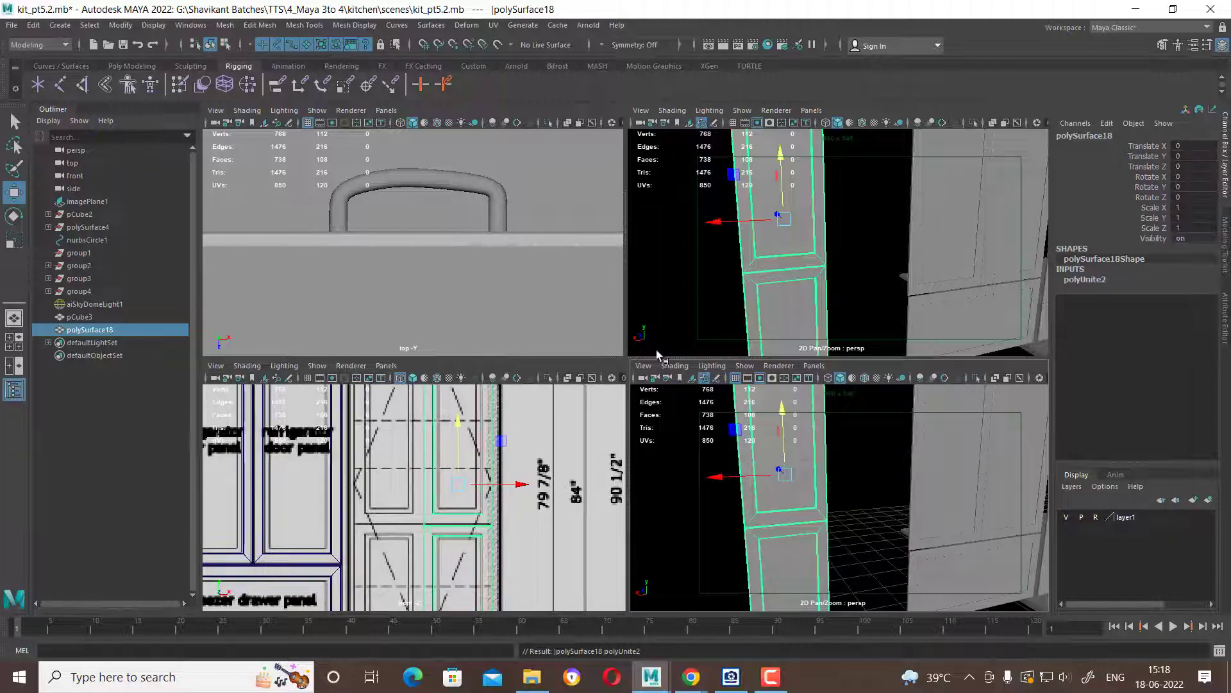
left_click_drag(637, 356, 637, 172)
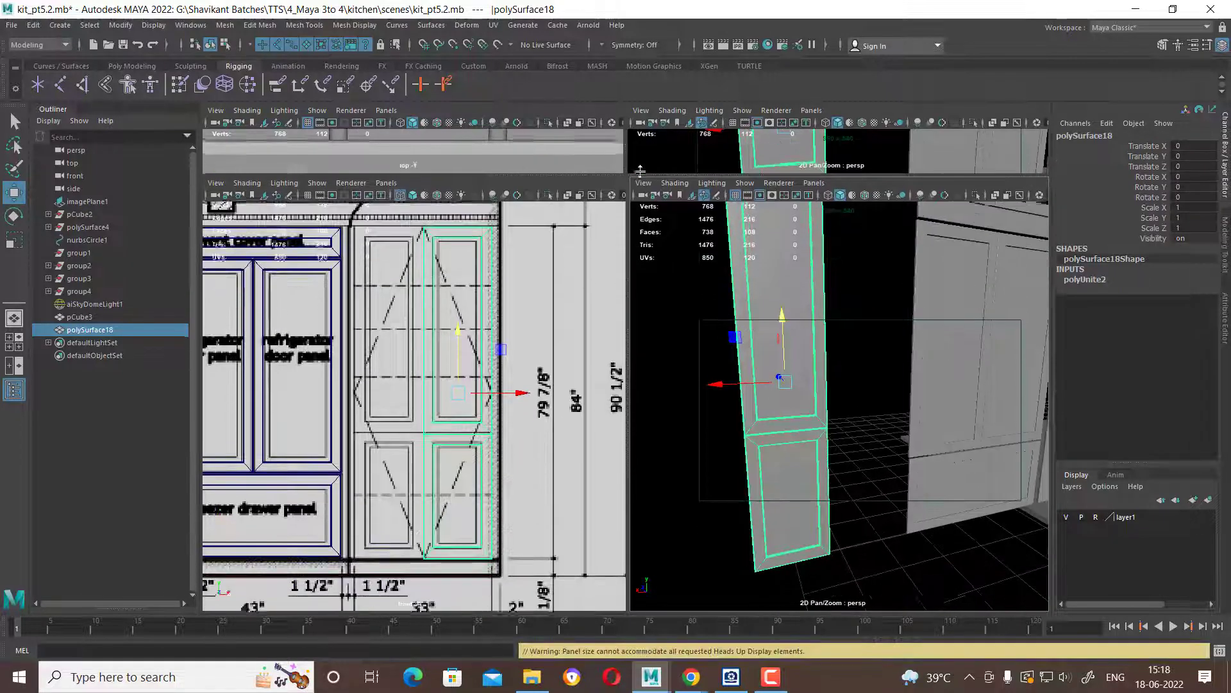
scroll(518, 502, "up", 3)
middle_click_drag(518, 502, 469, 465, "alt")
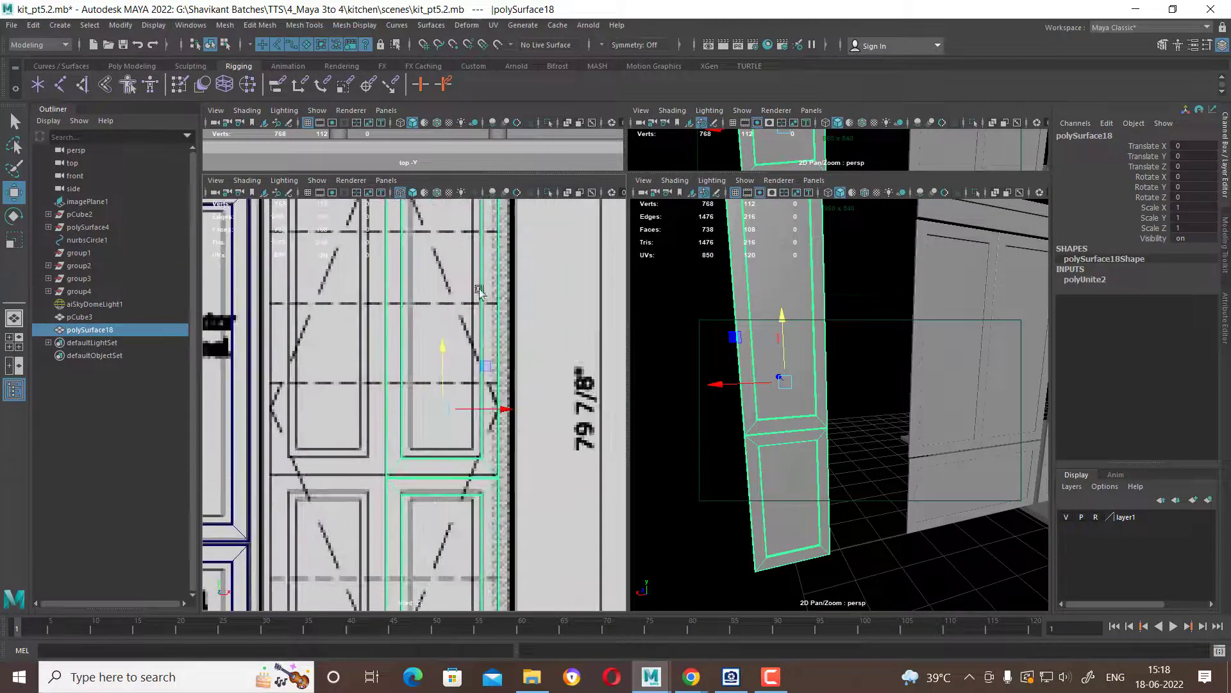
Select the upper and lower inner panel faces of the combined door.
right_click_drag(480, 291, 475, 318)
left_click(449, 282)
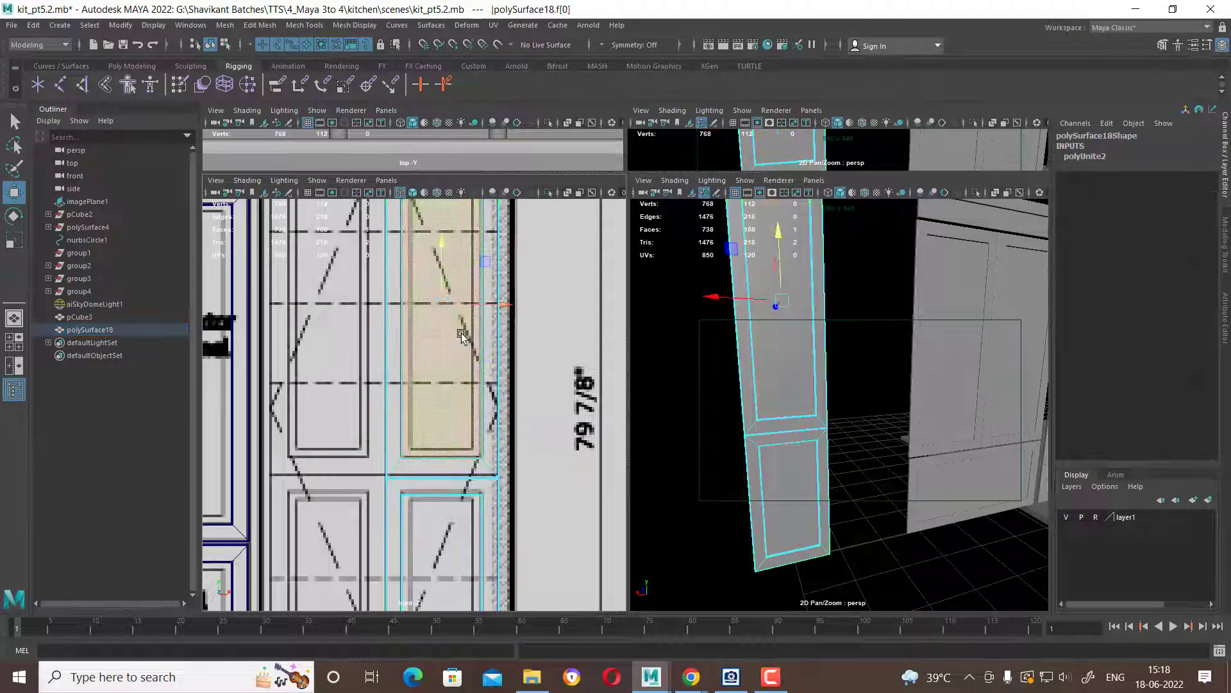
left_click(442, 549, "shift")
mouse_move(817, 465)
left_mouse_down("alt")
mouse_move(813, 442)
mouse_move(775, 447)
left_mouse_up("alt")
left_click(763, 509, "shift")
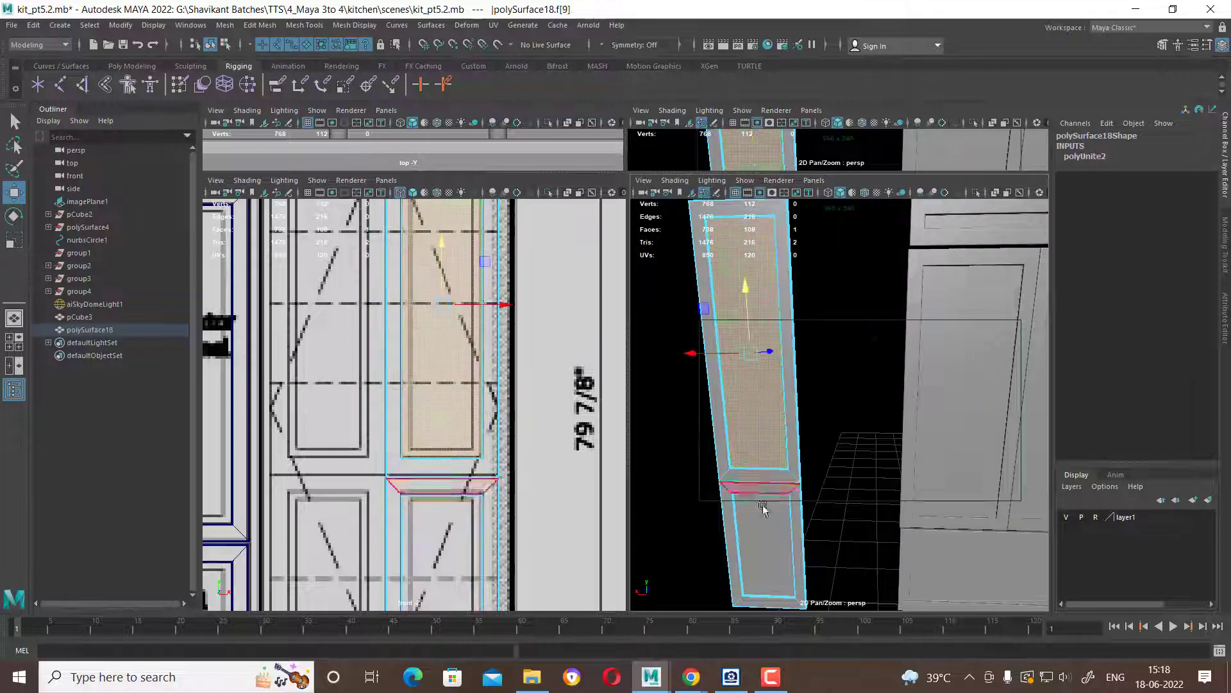
scroll(767, 475, "down", 6)
scroll(769, 458, "down", 4)
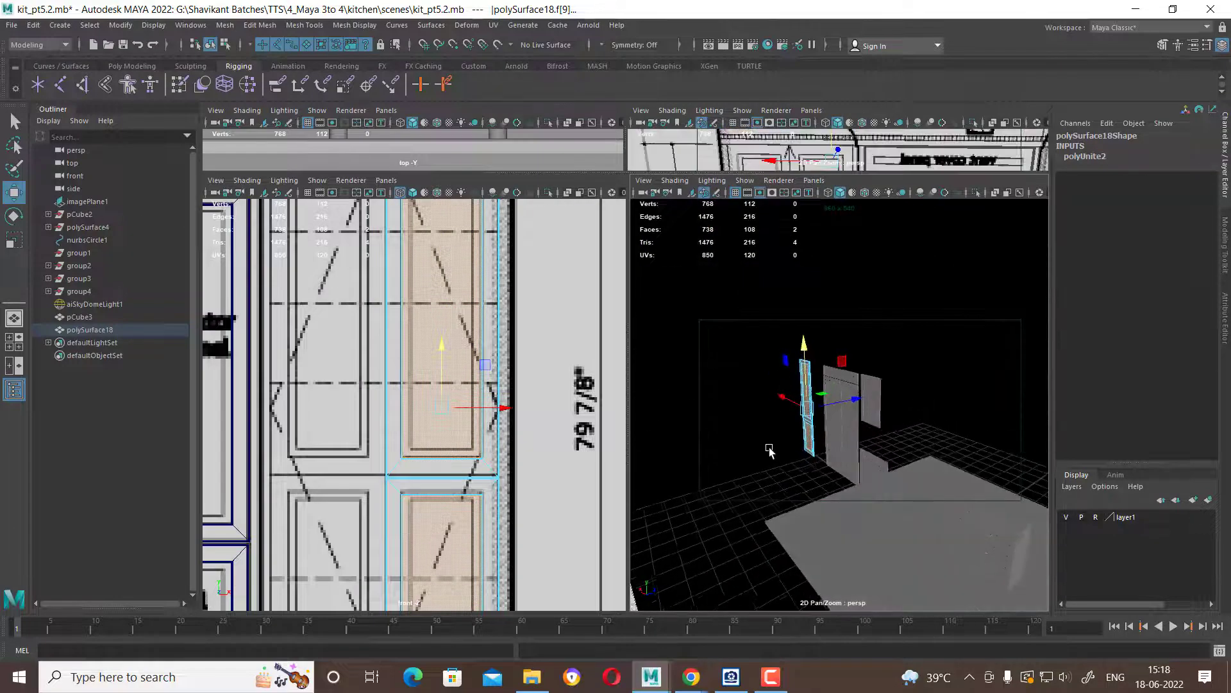
scroll(770, 449, "up", 5)
Extrude the two inner panel faces with Offset 0.14.
left_click_drag(880, 428, 948, 421, "alt")
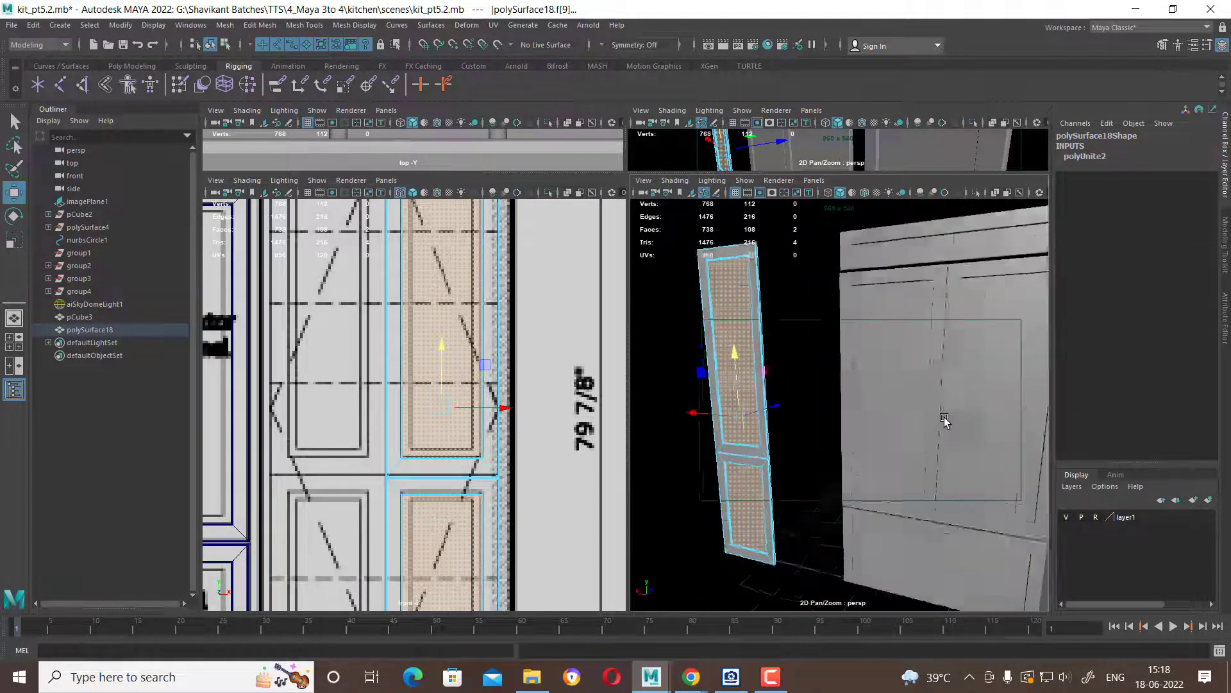
left_click_drag(817, 414, 847, 399, "alt")
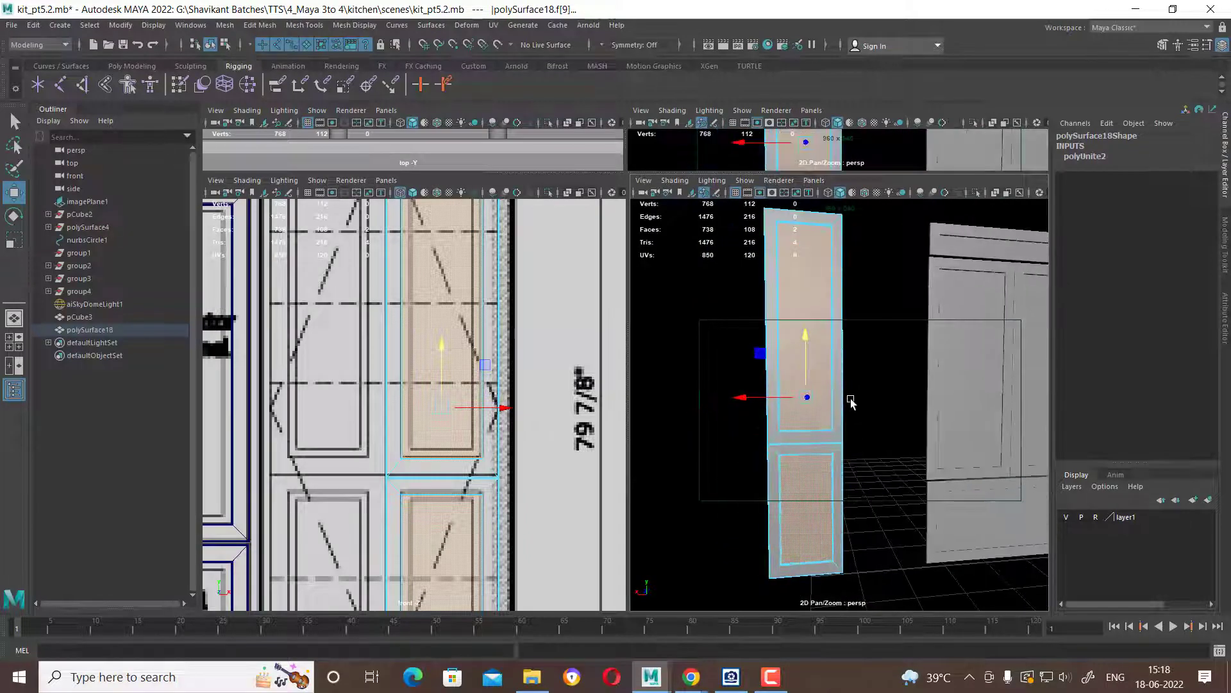
scroll(859, 410, "up", 3)
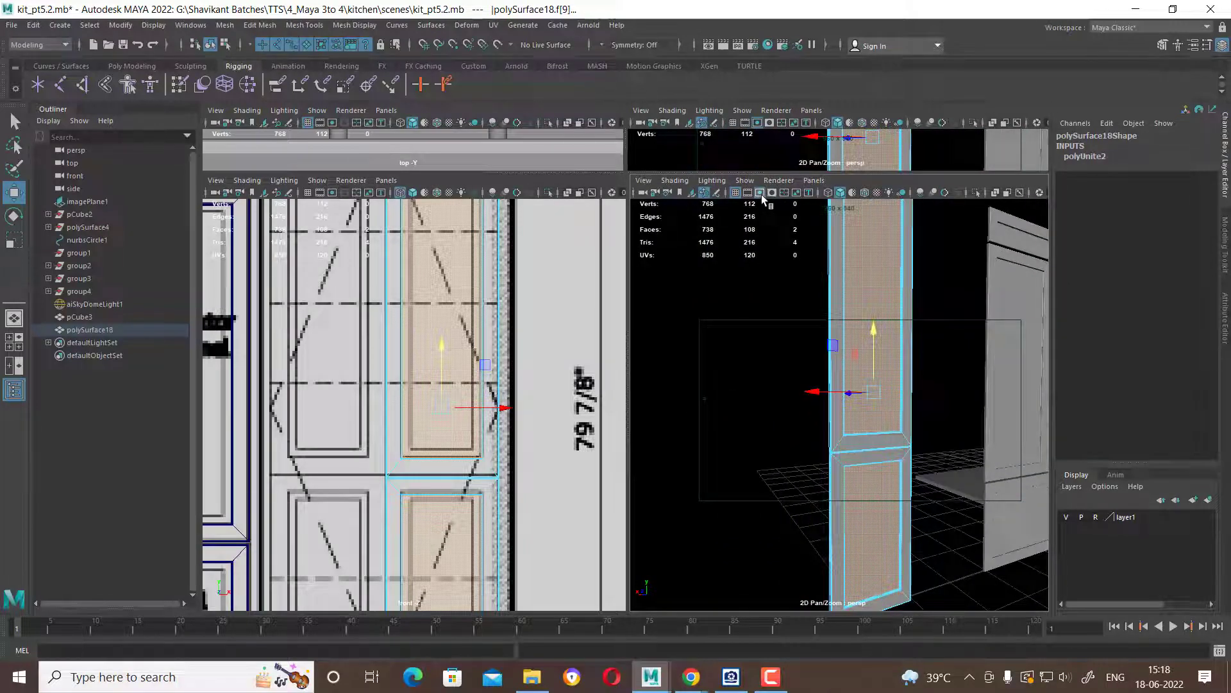
mouse_move(885, 424)
left_mouse_down("alt")
mouse_move(947, 424)
mouse_move(836, 412)
left_mouse_up("alt")
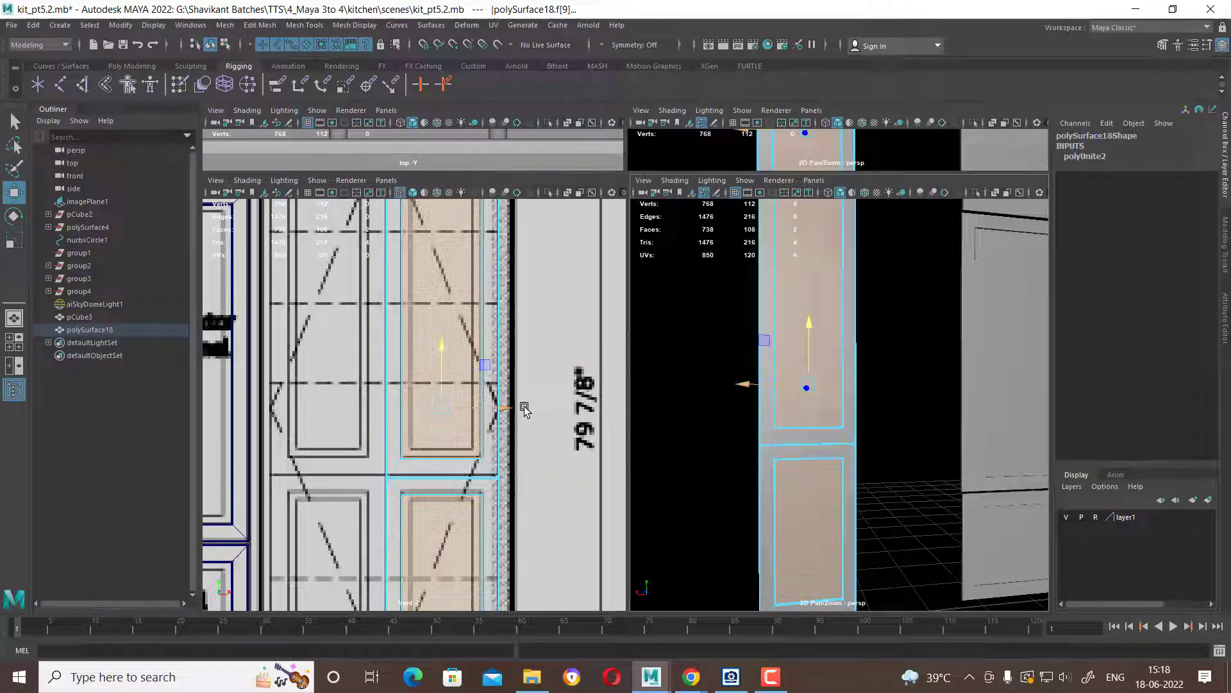
scroll(539, 417, "up", 2)
scroll(515, 467, "up", 2)
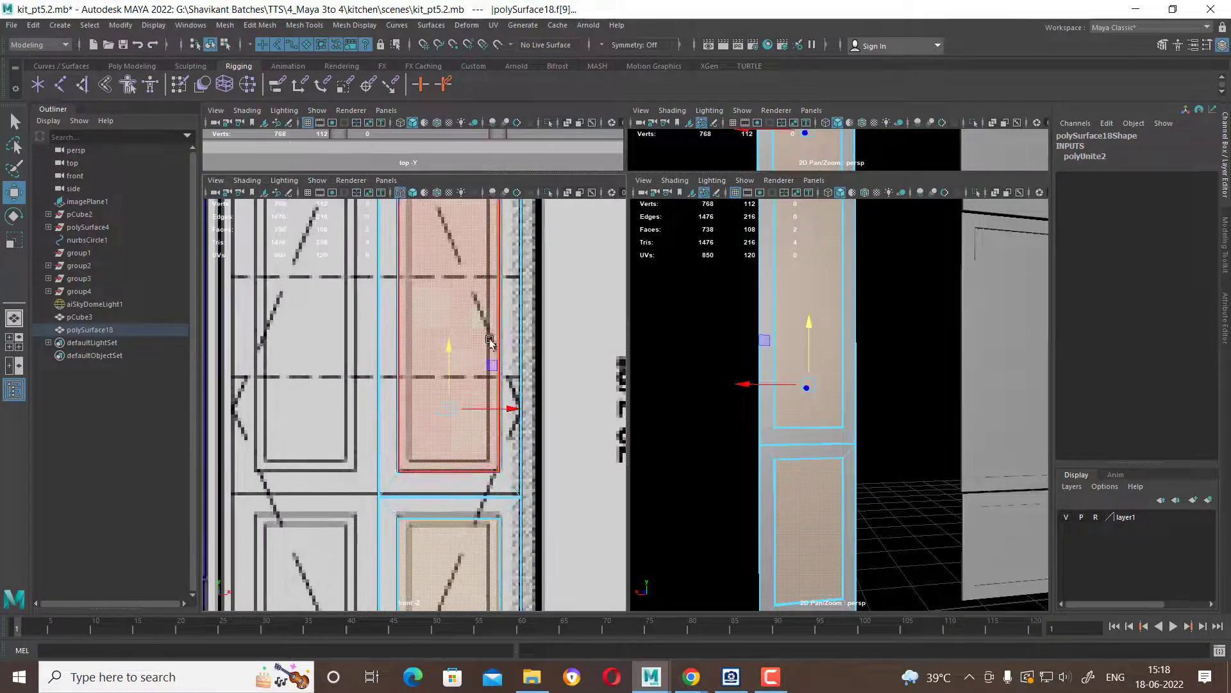
right_click_drag(474, 301, 476, 357, "shift")
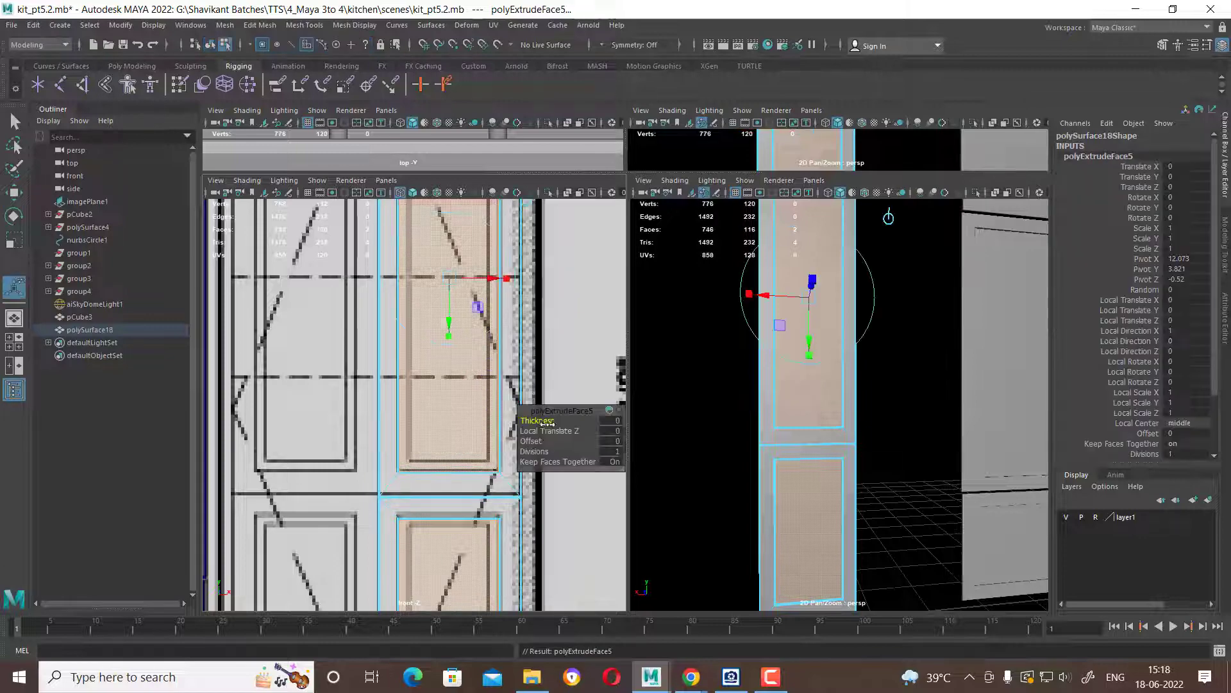
left_click_drag(531, 440, 547, 441, "alt")
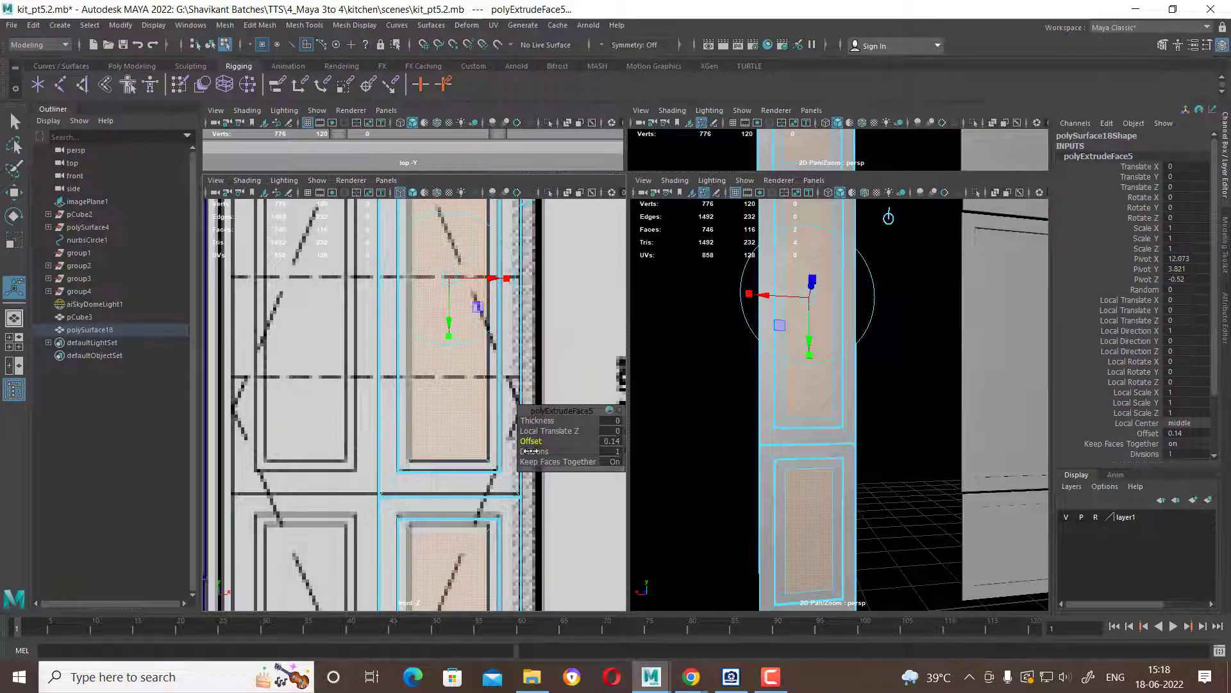
Push the extruded panel faces 0.03 along Local Translate Z and maximize the perspective view.
left_click_drag(846, 442, 807, 447, "alt")
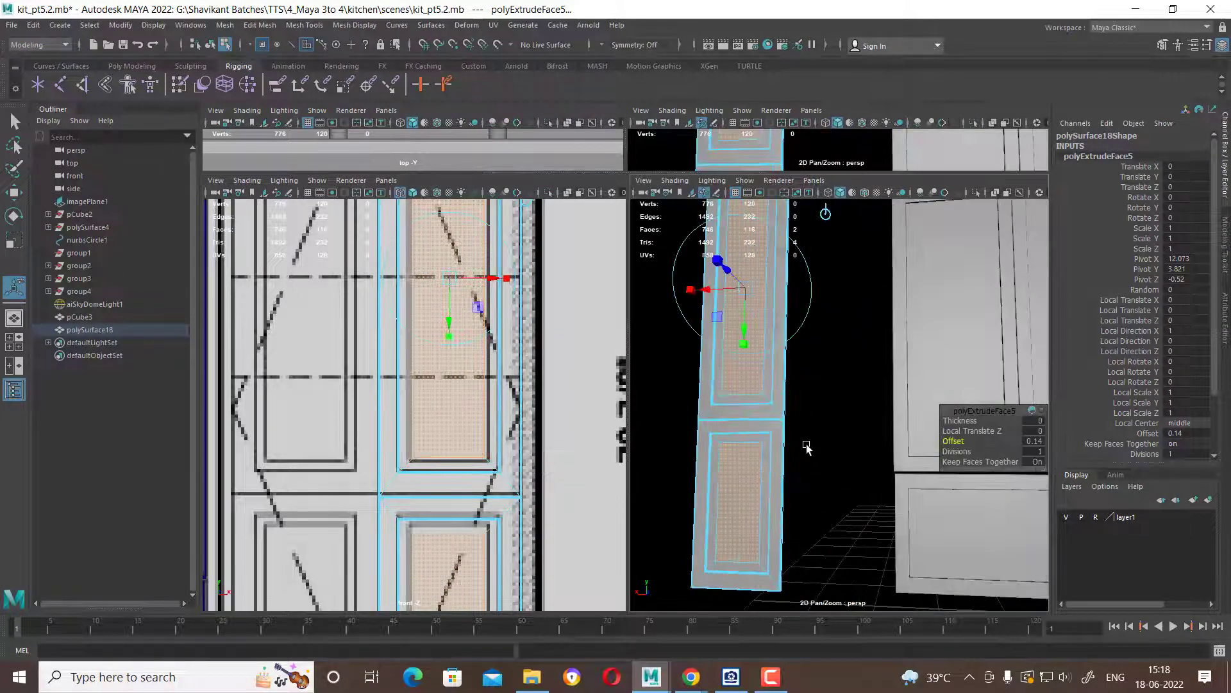
right_click_drag(807, 447, 857, 468, "alt")
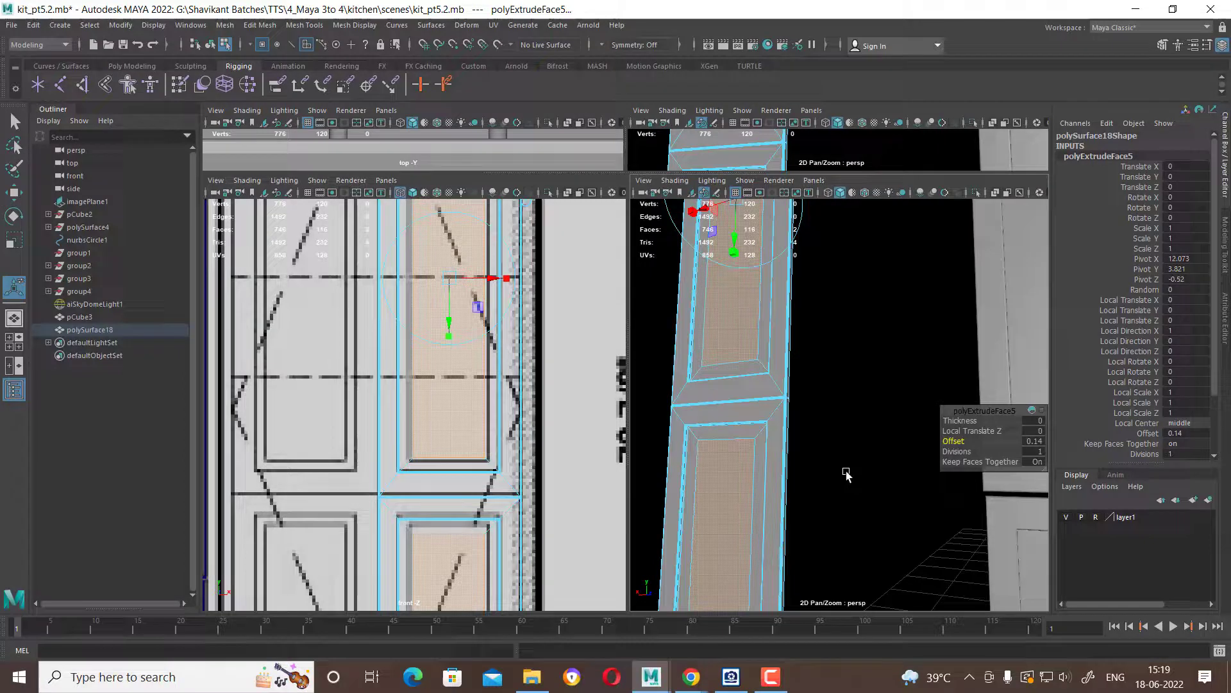
left_click_drag(826, 490, 825, 509, "alt")
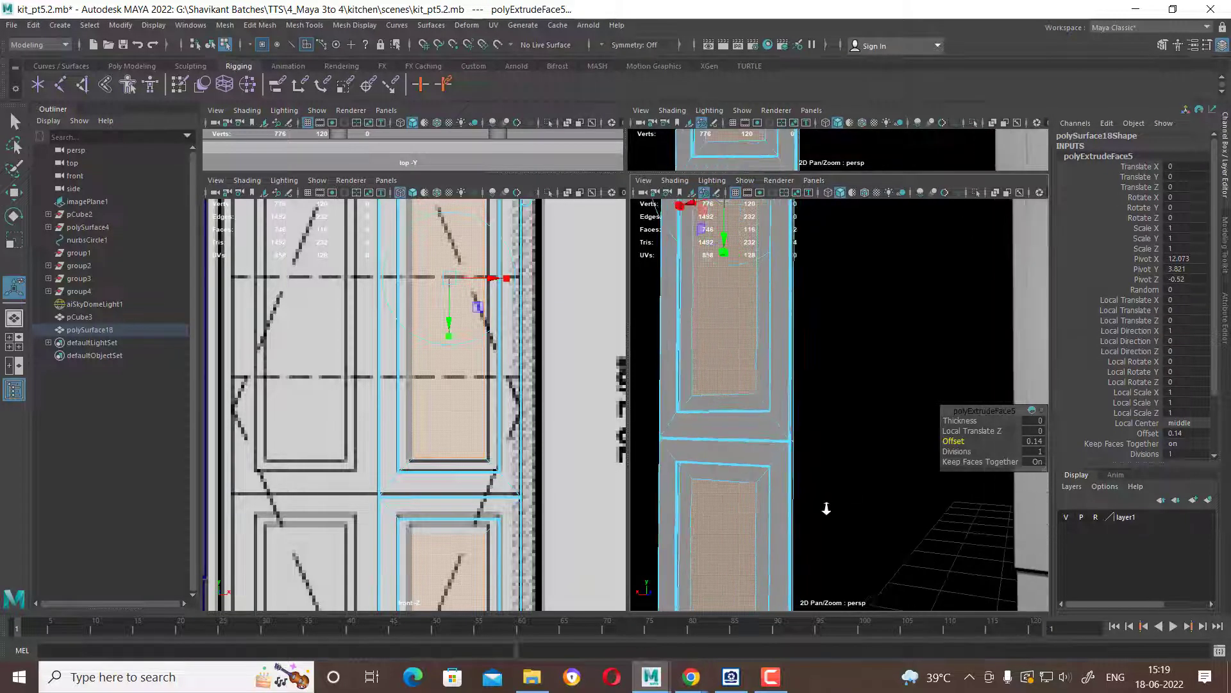
left_click_drag(982, 431, 982, 432)
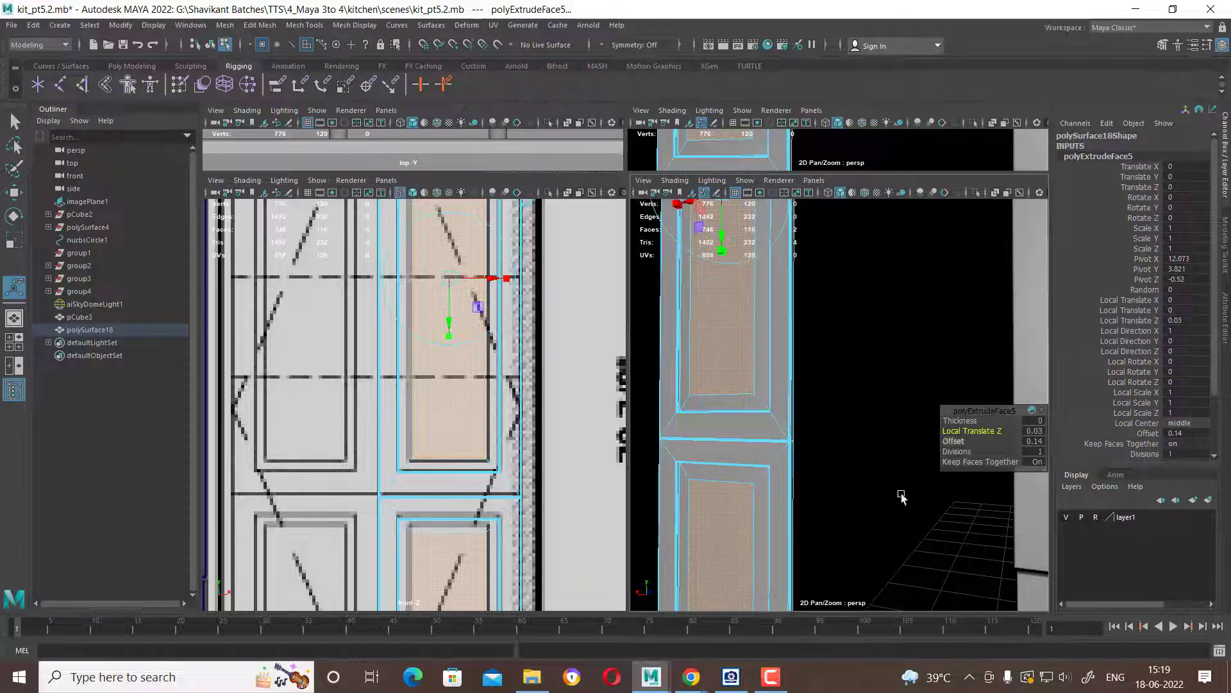
mouse_move(901, 497)
left_mouse_down("alt")
mouse_move(788, 514)
mouse_move(863, 415)
mouse_move(825, 492)
mouse_move(845, 492)
left_mouse_up("alt")
key("space")
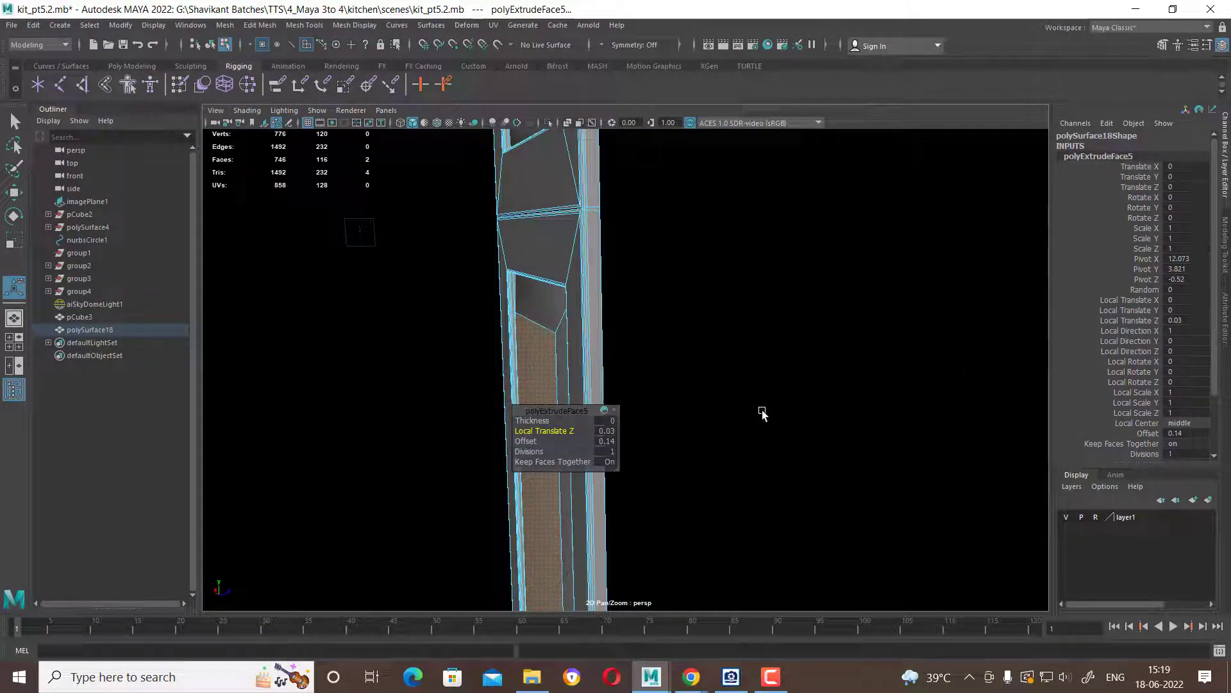
In wireframe top view, frame the tall door panel and nudge it along its depth axis.
key("w")
key("space")
left_click_drag(761, 412, 712, 413)
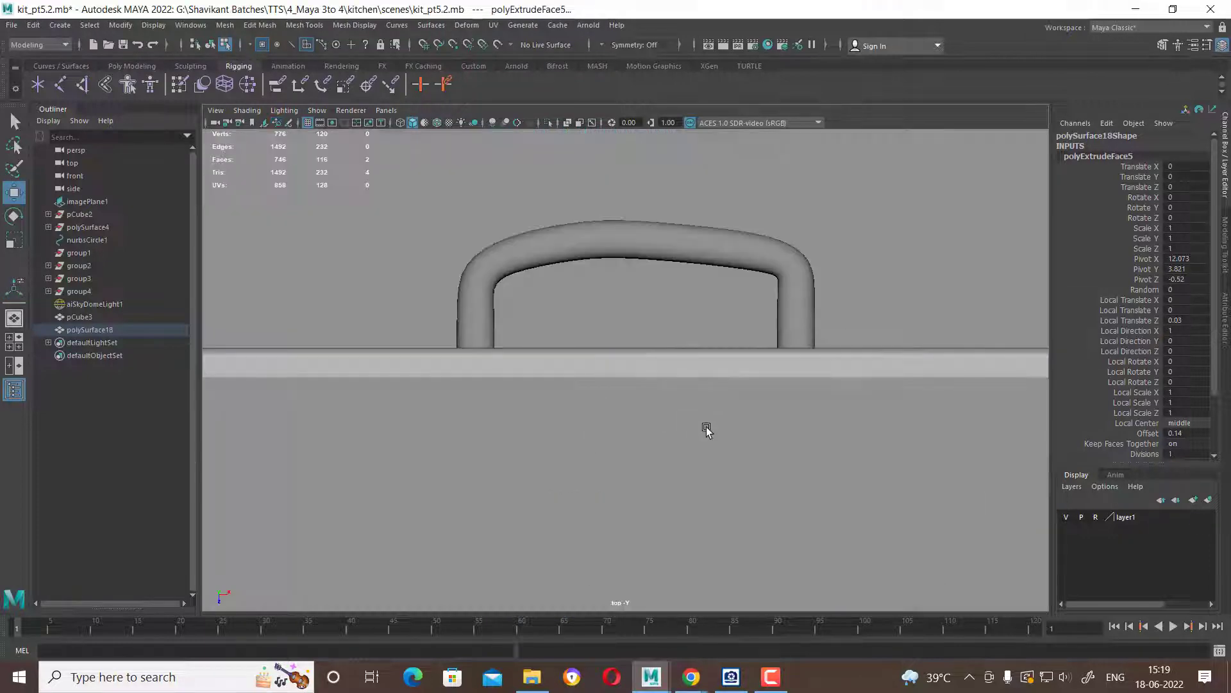
key("4")
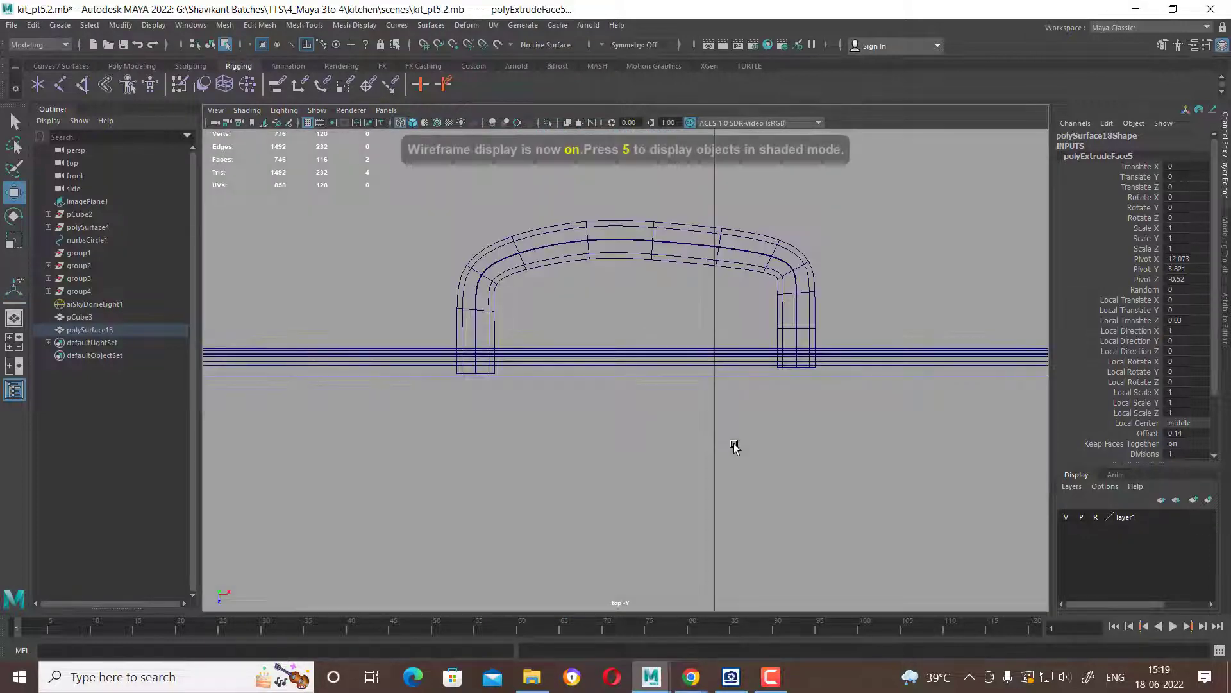
scroll(704, 441, "down", 5)
scroll(704, 441, "down", 3)
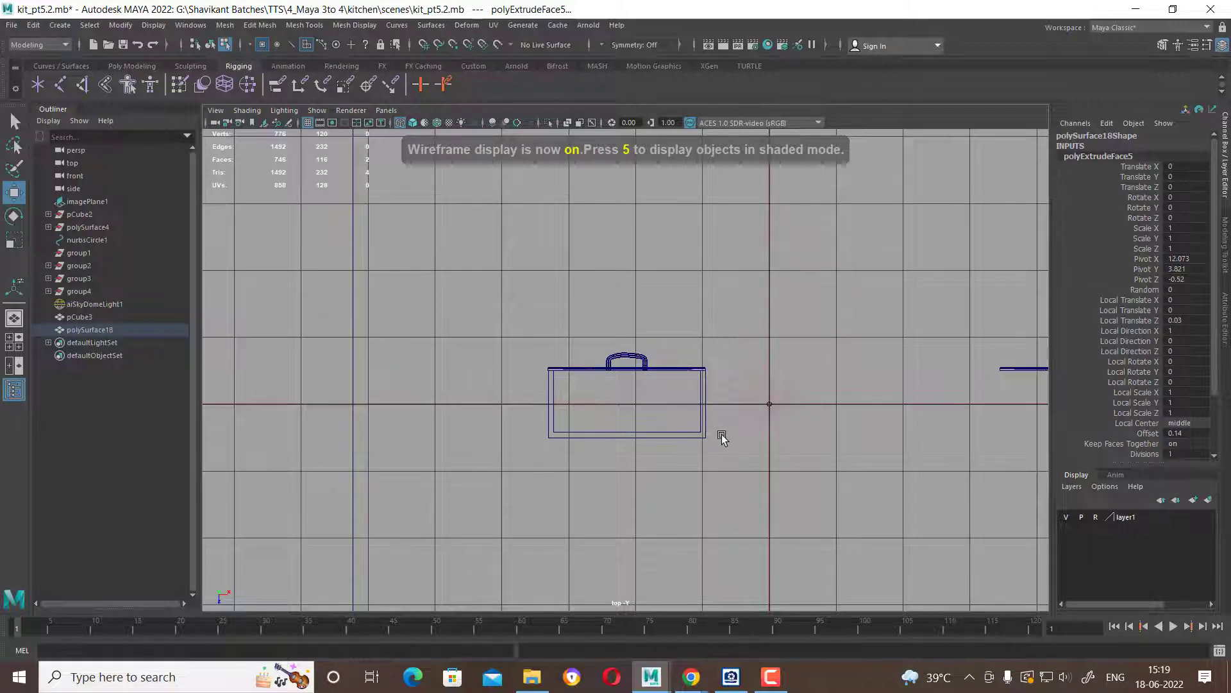
key("f")
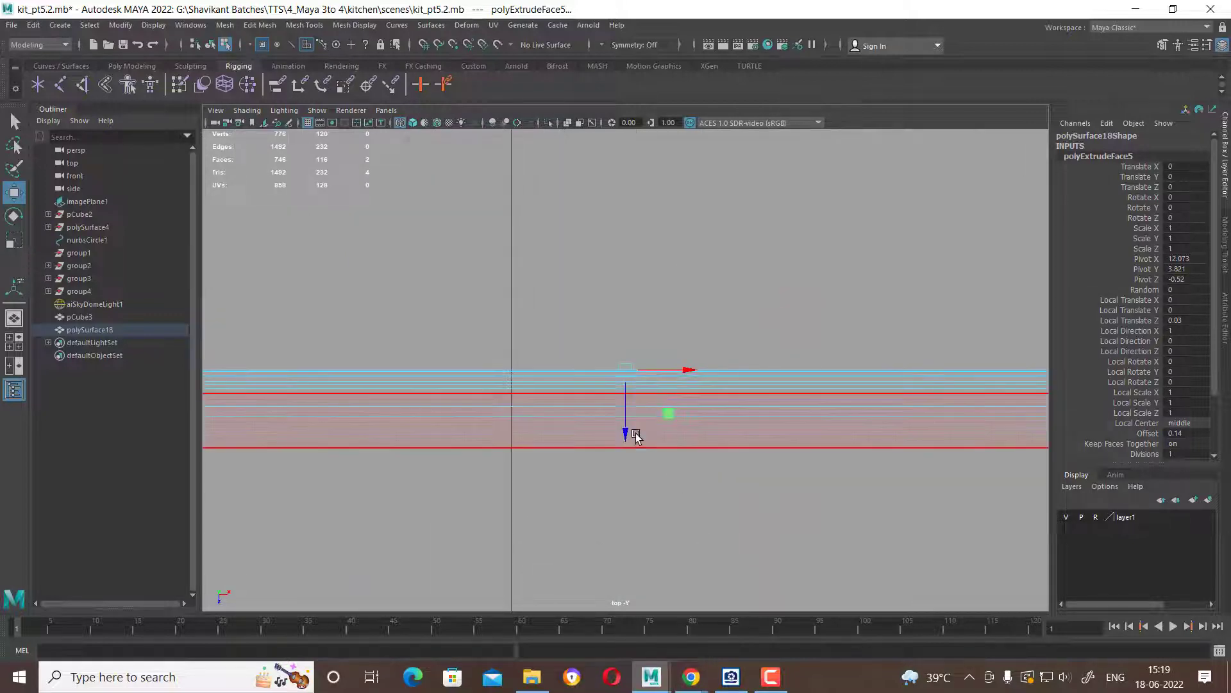
left_click_drag(626, 432, 706, 379)
key("space")
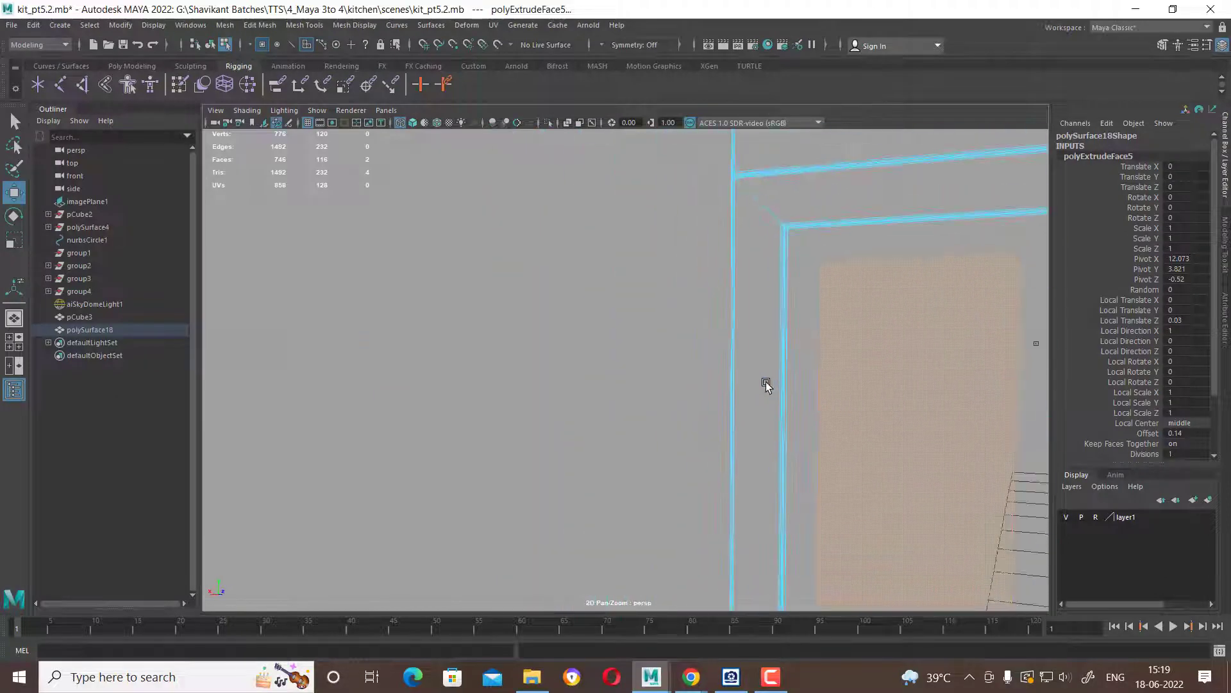
With textured shading on, select the door's sloped face band between its panels.
key("6")
right_click_drag(767, 340, 884, 219)
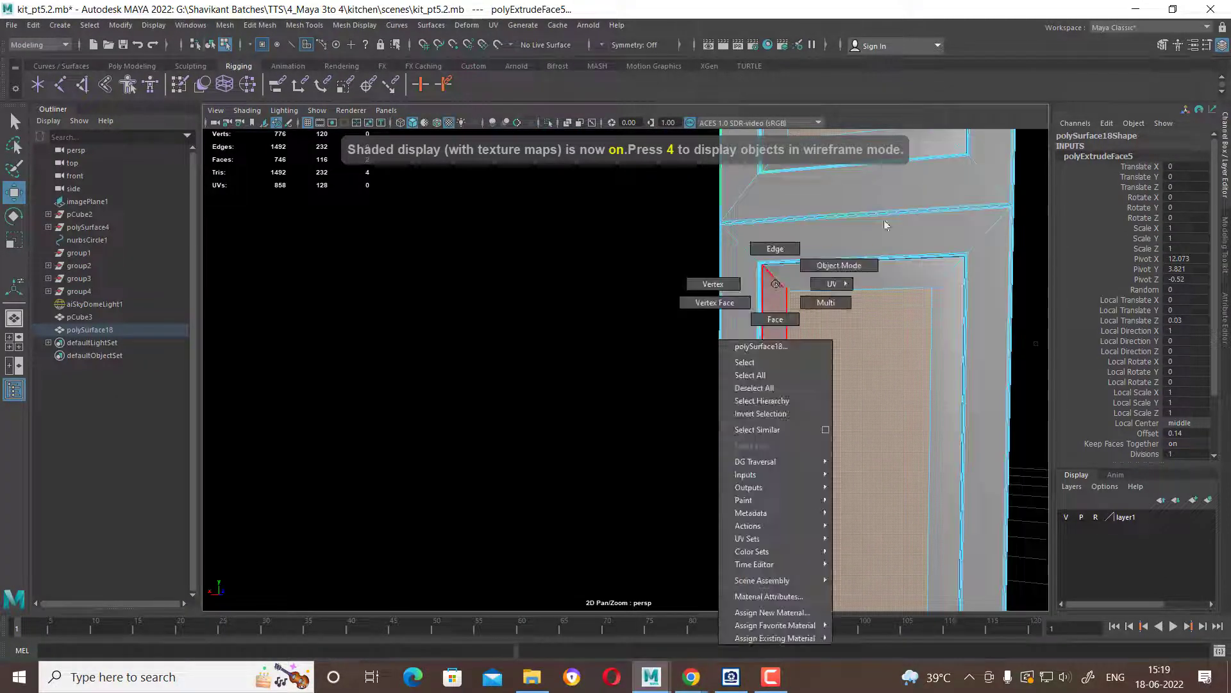
left_click(567, 399)
mouse_move(567, 399)
left_mouse_down("alt")
mouse_move(814, 454)
mouse_move(803, 468)
mouse_move(814, 424)
left_mouse_up("alt")
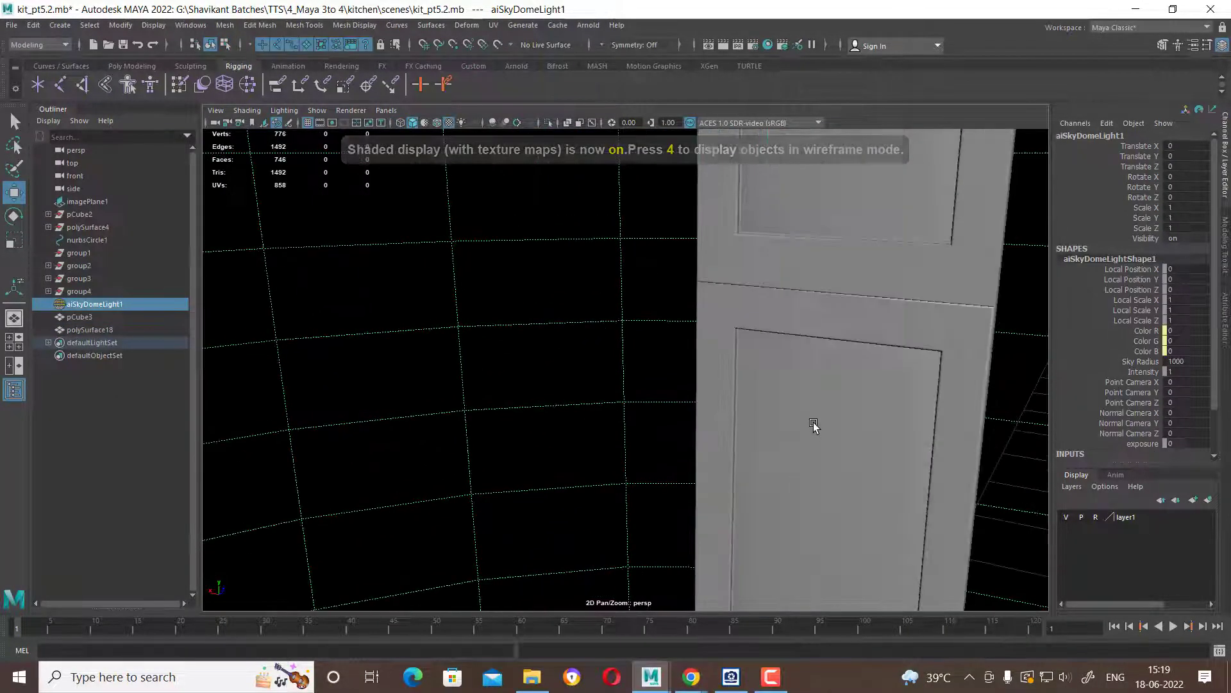
left_click(778, 379)
right_click_drag(728, 325, 728, 372)
left_click(773, 366)
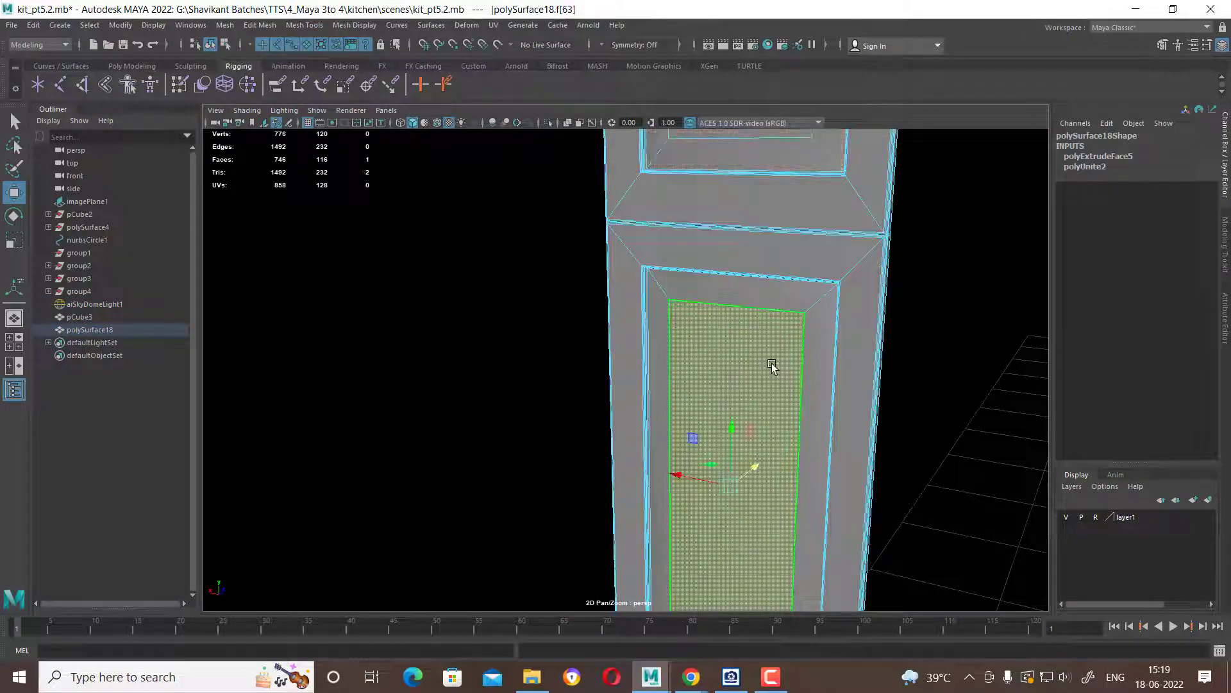
double_click(773, 349)
middle_click_drag(773, 349, 773, 427, "alt")
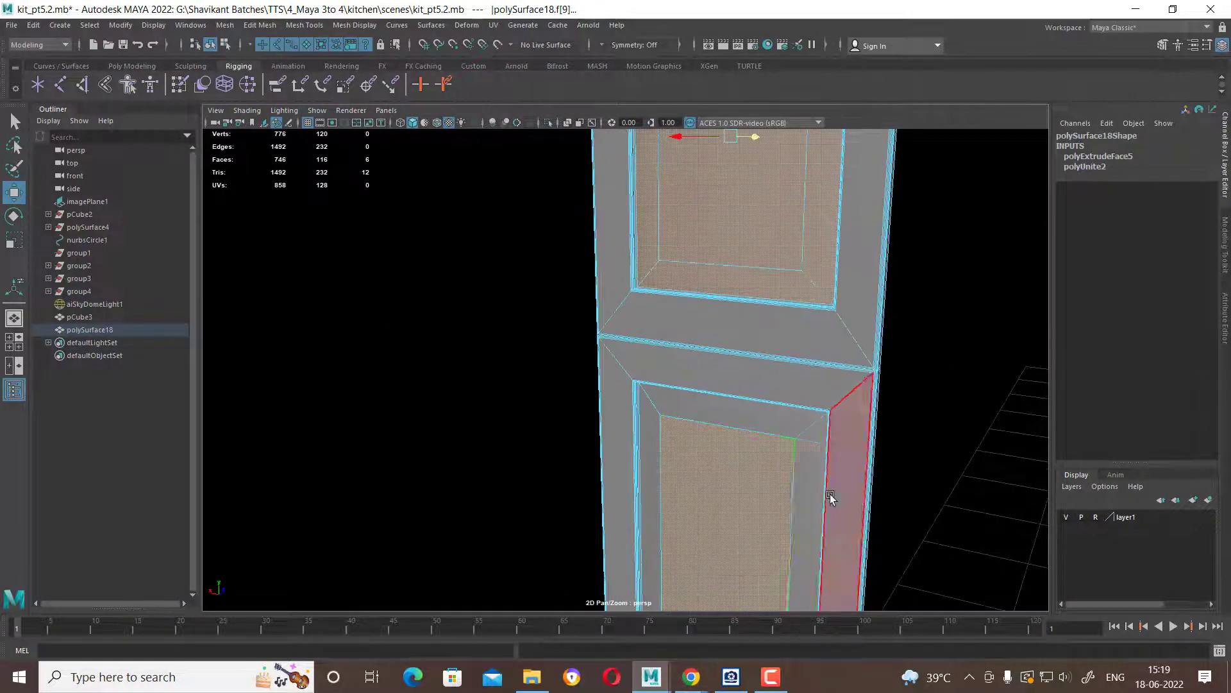
left_click(770, 317)
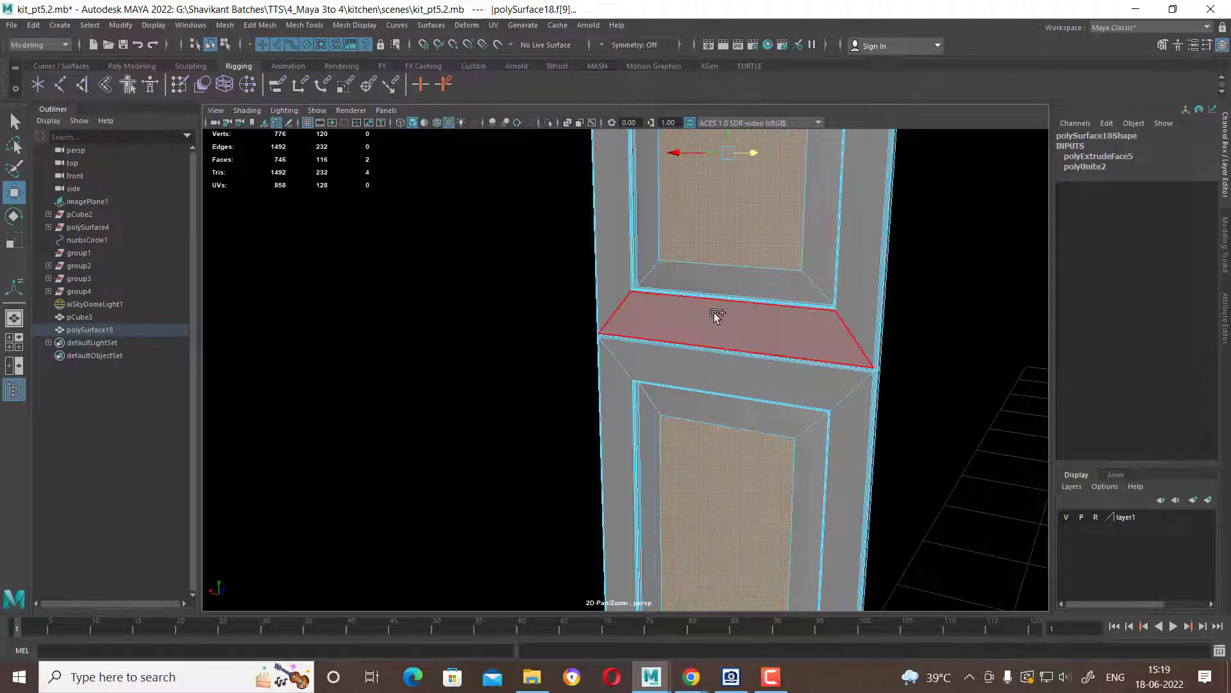
Convert the face selection to edges and apply Harden Edge.
right_click_drag(699, 329, 699, 262)
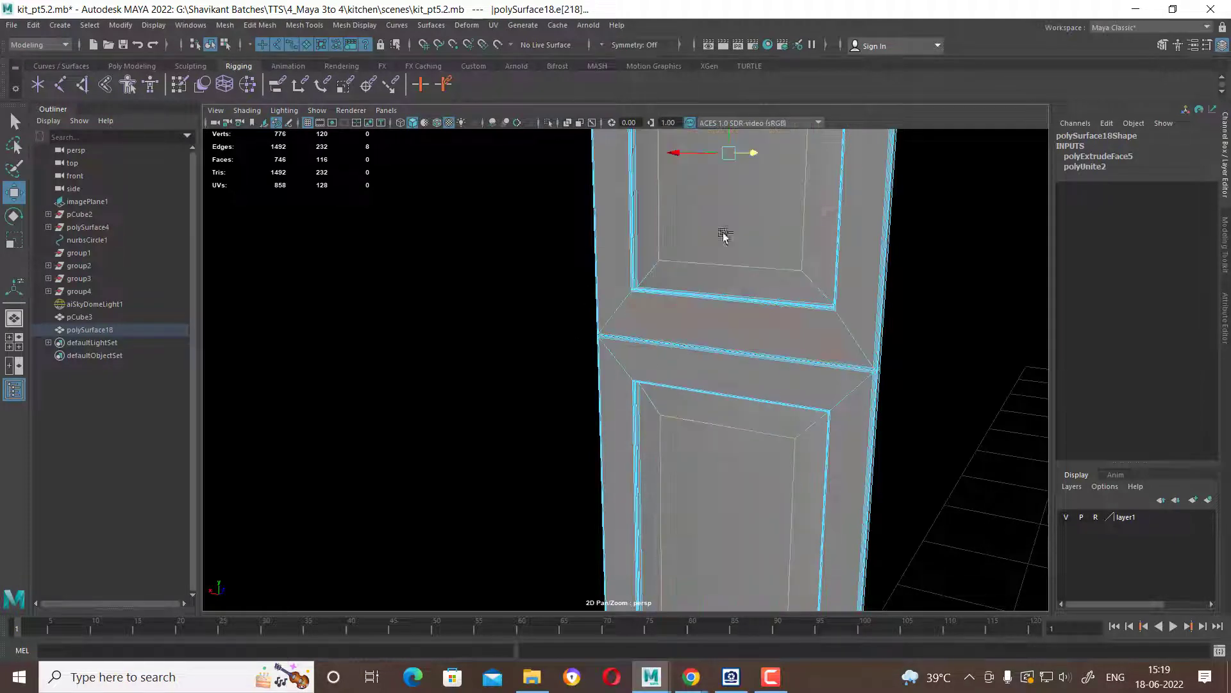
right_click(697, 239, "shift")
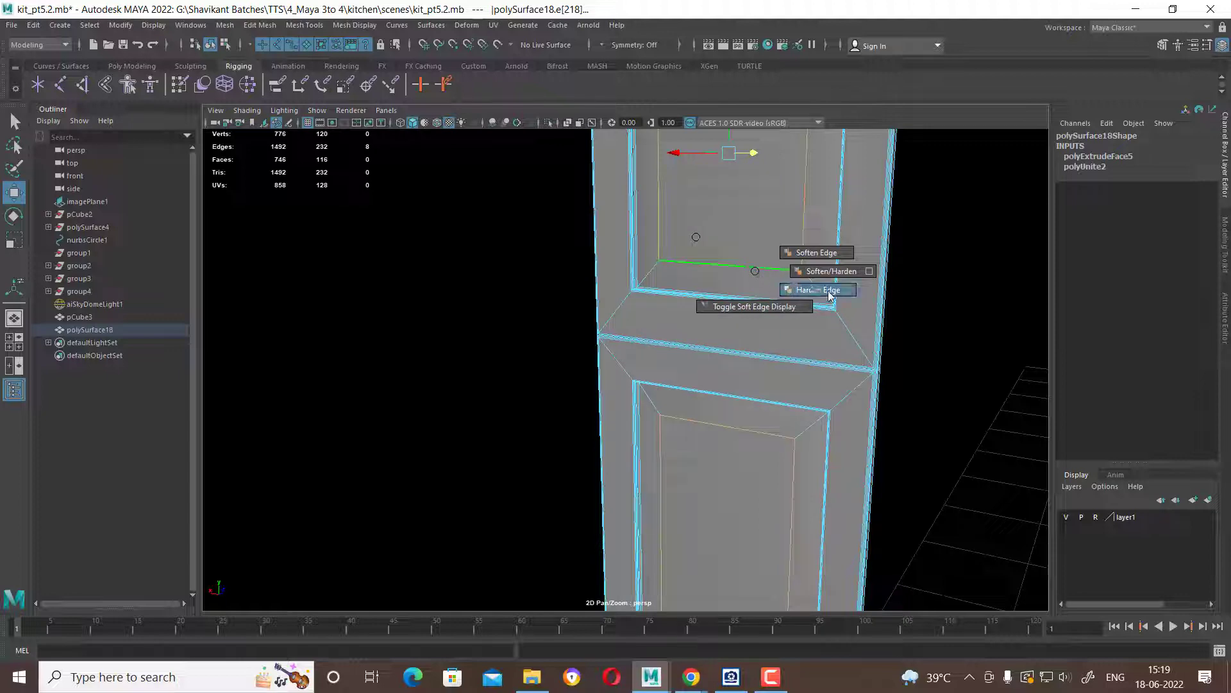
left_click(829, 292)
key("F8")
left_click(517, 344)
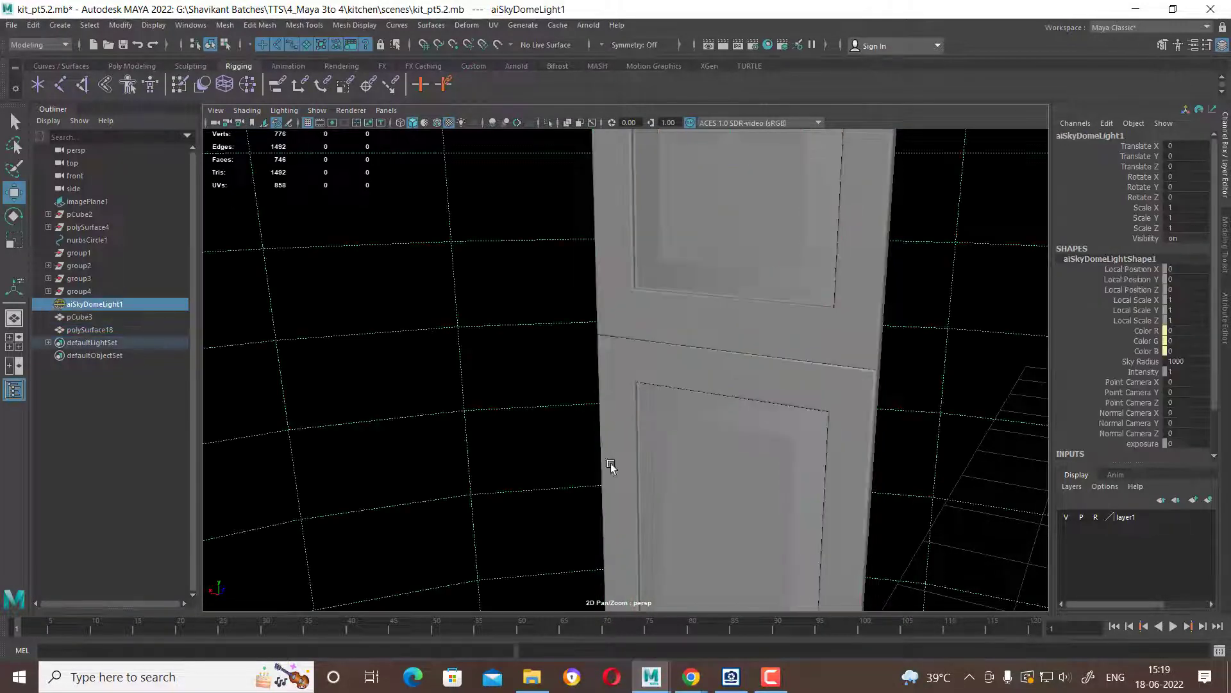
Orbit in close to inspect the crisp door shading, then reselect the door.
mouse_move(750, 533)
left_mouse_down("alt")
mouse_move(726, 398)
mouse_move(695, 360)
mouse_move(736, 352)
mouse_move(703, 363)
left_mouse_up("alt")
right_click_drag(701, 360, 721, 495, "alt")
mouse_move(721, 495)
left_mouse_down("alt")
mouse_move(854, 383)
mouse_move(879, 432)
mouse_move(890, 426)
mouse_move(880, 426)
left_mouse_up("alt")
scroll(891, 425, "down", 5)
left_click(807, 364)
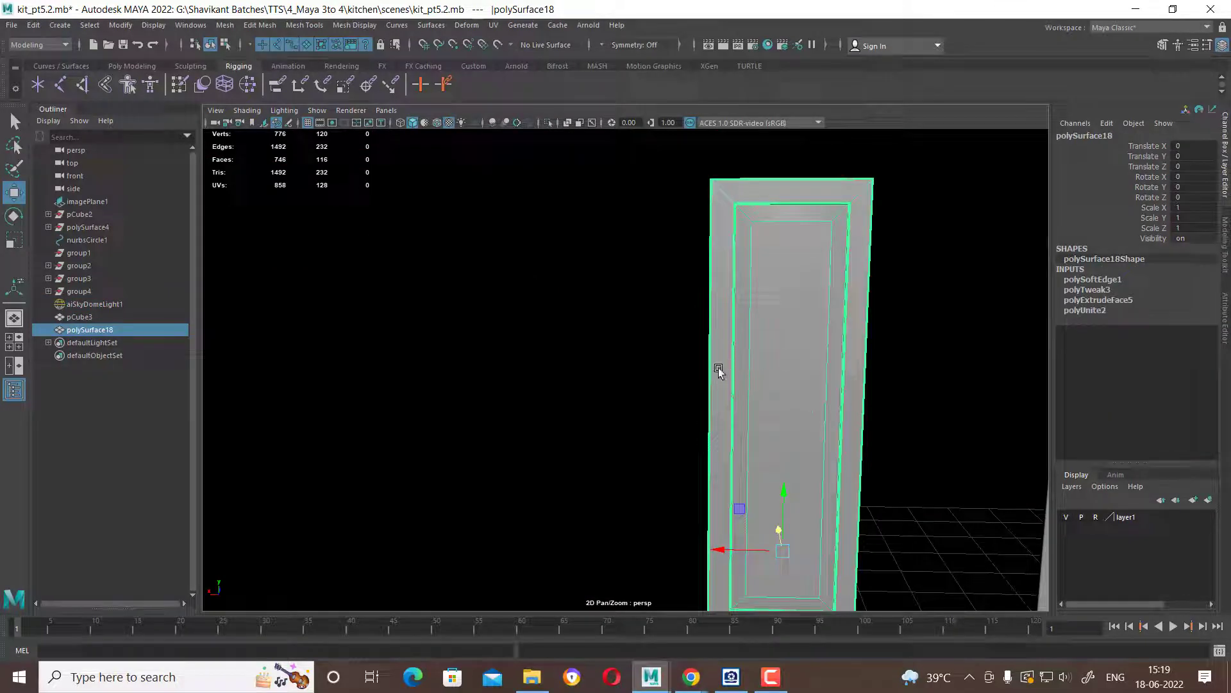
Test-render the wood-textured kitchen doors with Arnold, then return to the four-view layout.
mouse_move(756, 431)
left_mouse_down("alt")
mouse_move(768, 360)
mouse_move(729, 484)
left_mouse_up("alt")
scroll(723, 352, "up", 5)
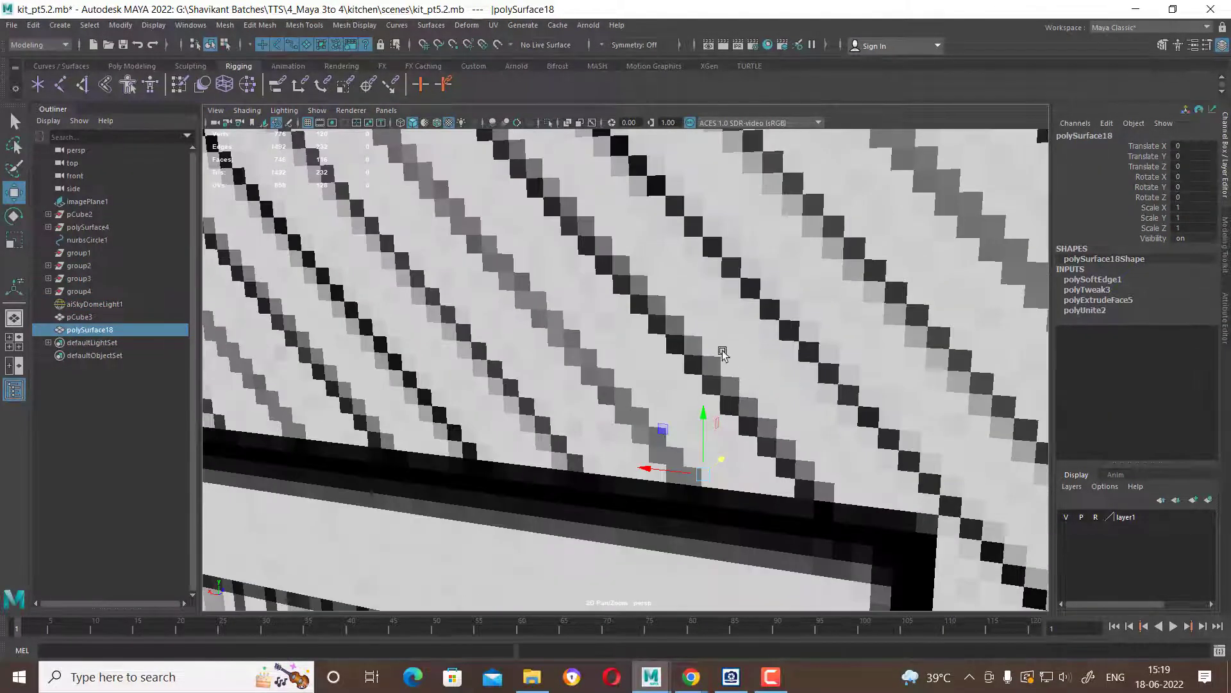
scroll(723, 352, "down", 5)
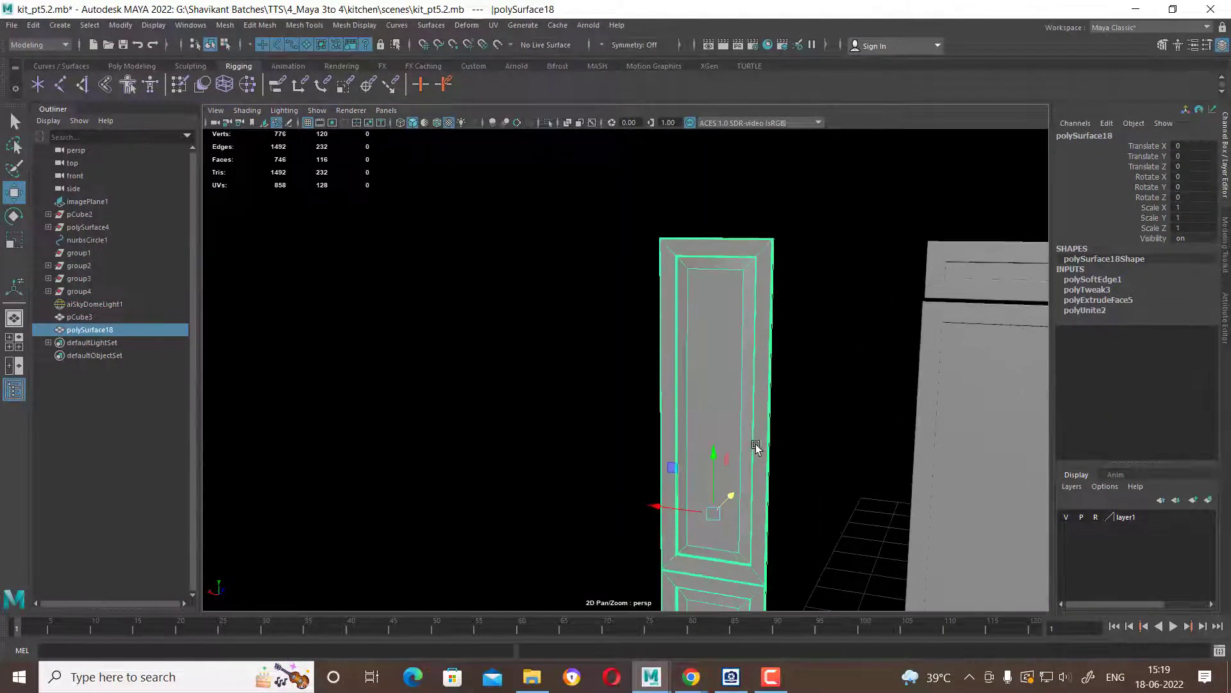
left_click(723, 45)
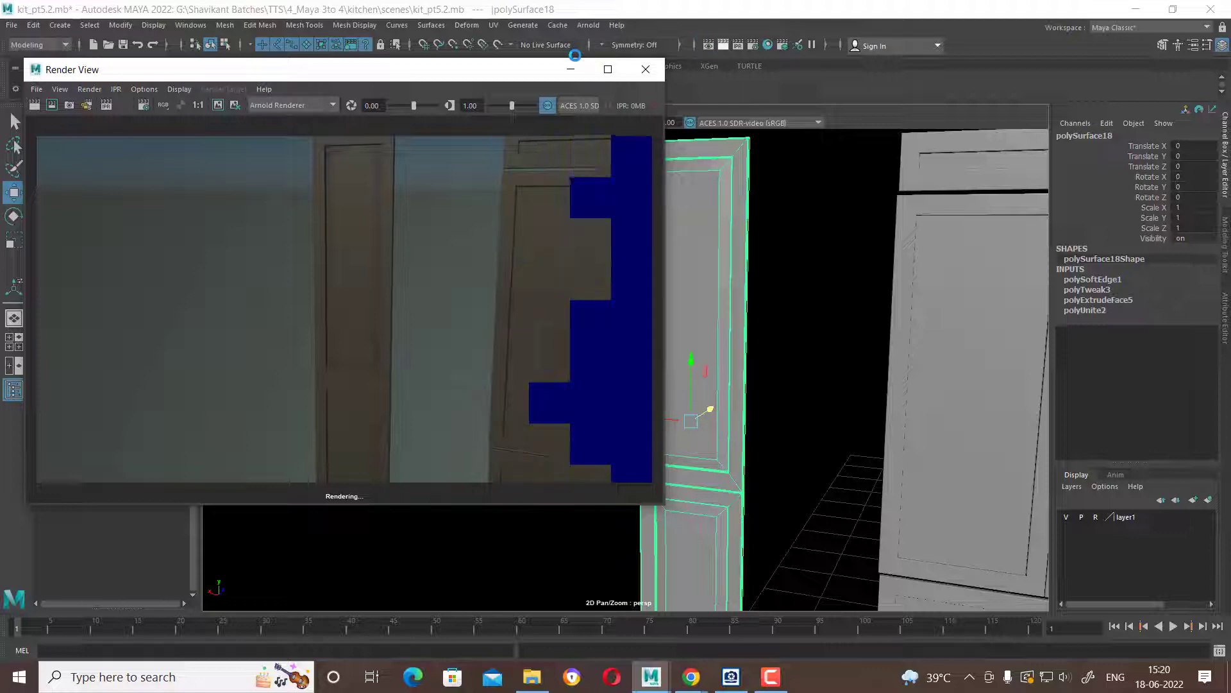
left_click(646, 69)
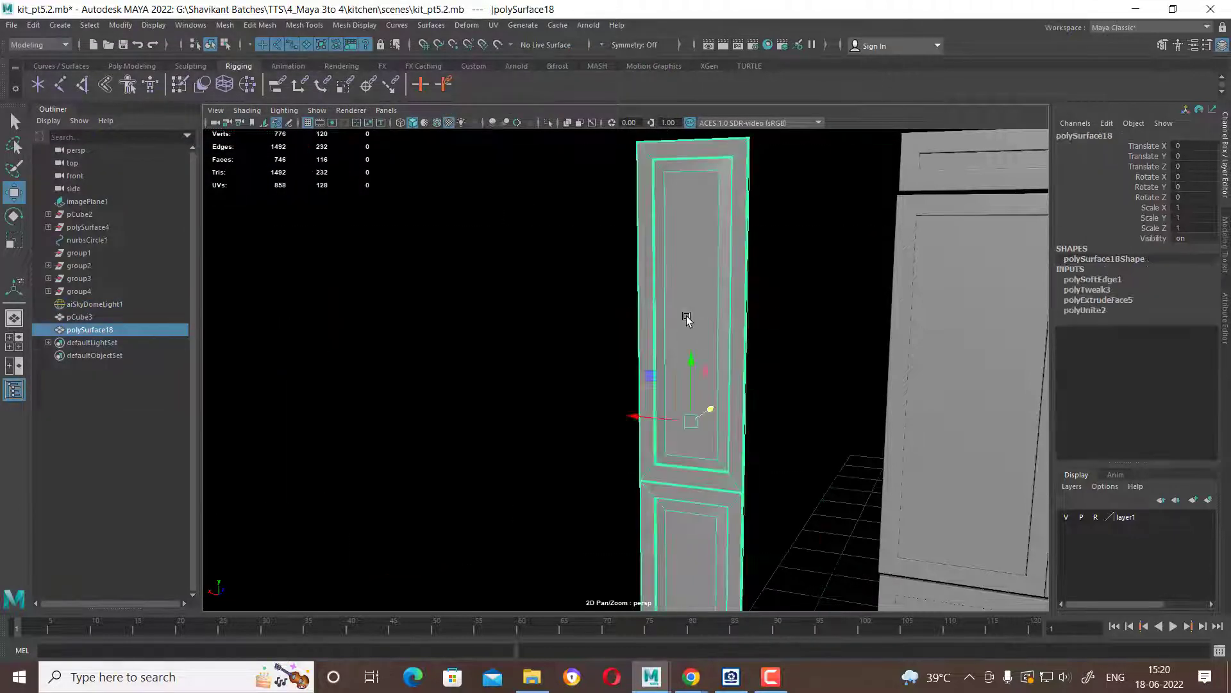
key("space")
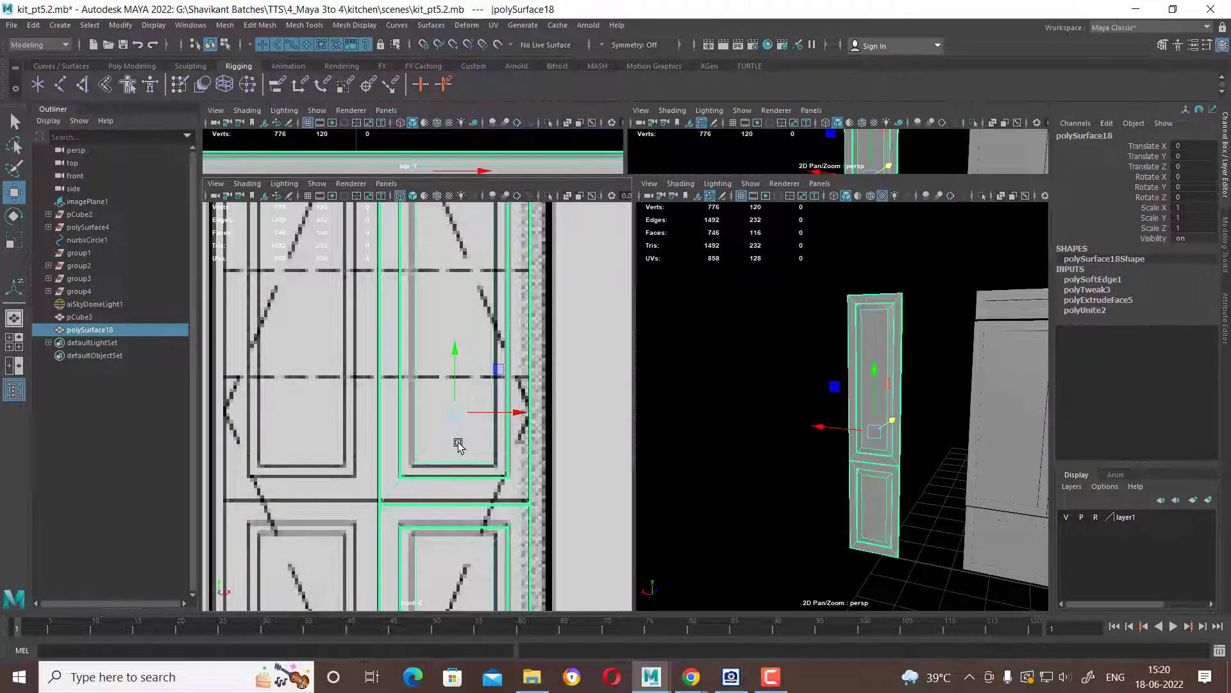
In the maximized front view, snap the tall door's pivot to its bottom-left corner.
key("space")
scroll(481, 458, "down", 3)
scroll(642, 458, "up", 2)
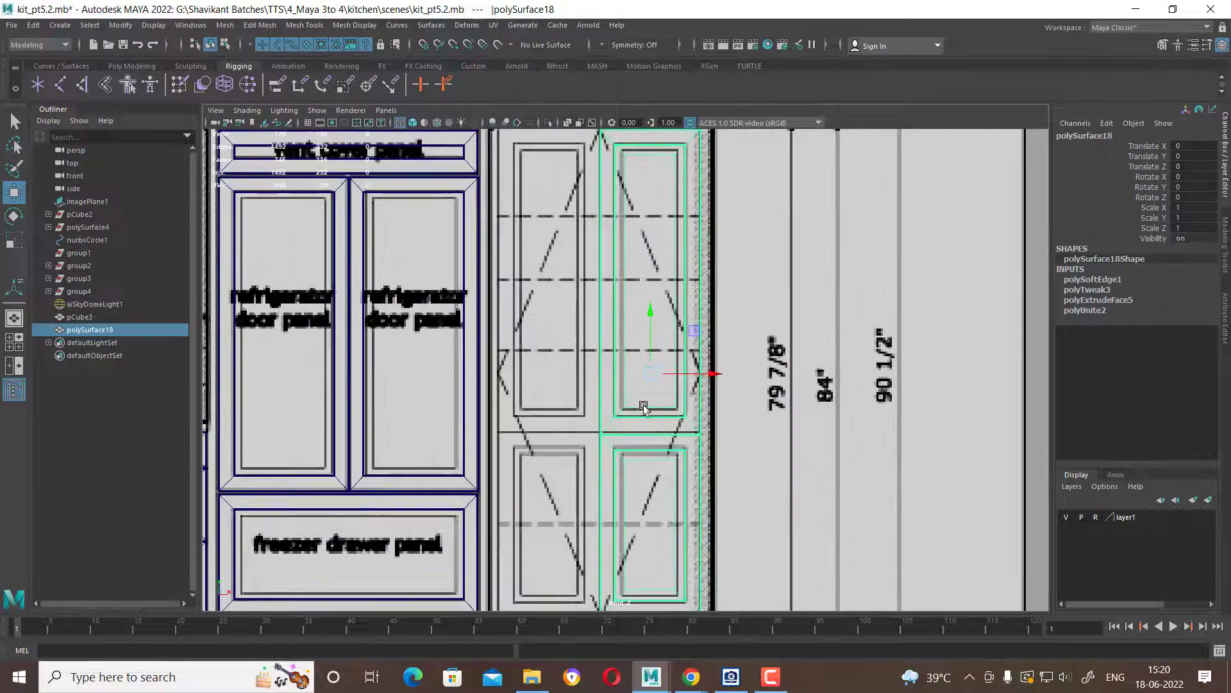
scroll(690, 458, "up", 1)
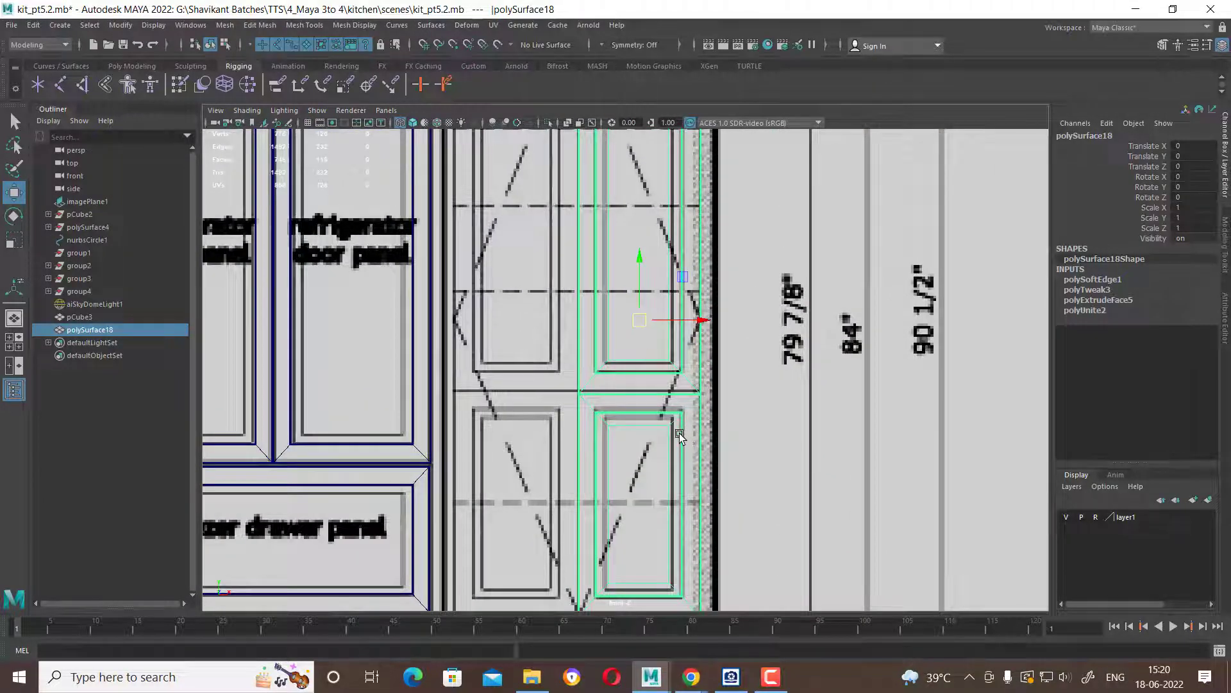
middle_click_drag(663, 498, 669, 338, "alt")
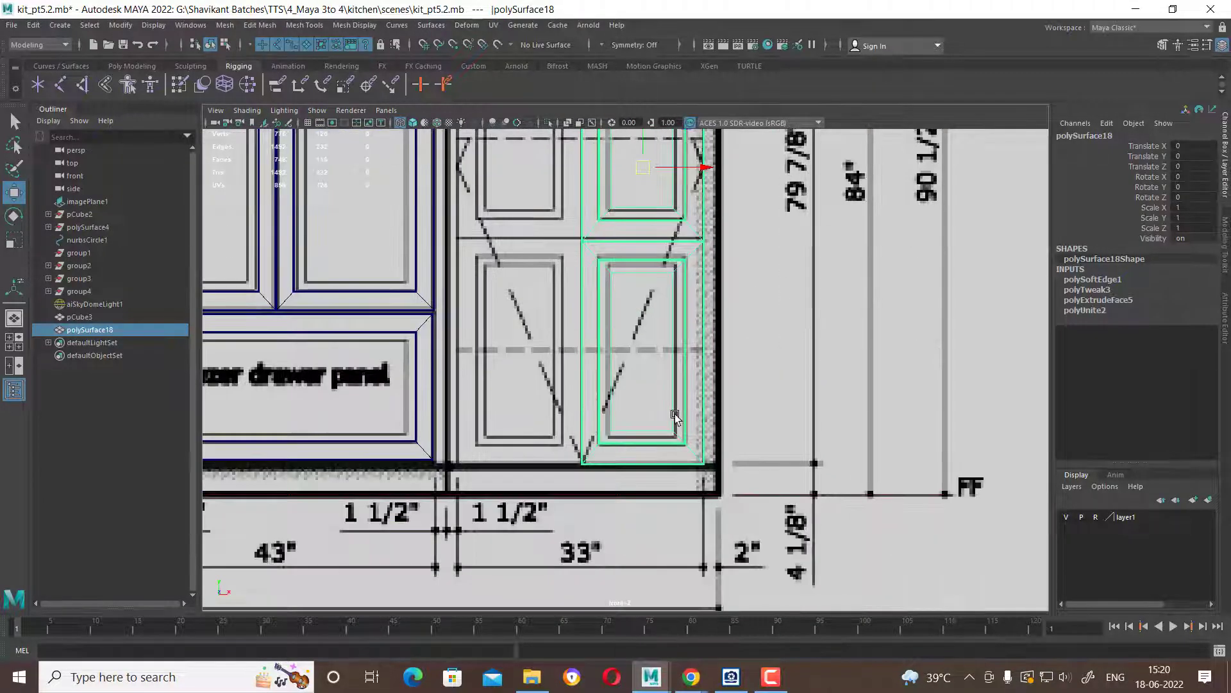
key("d")
key("v")
left_click(588, 463)
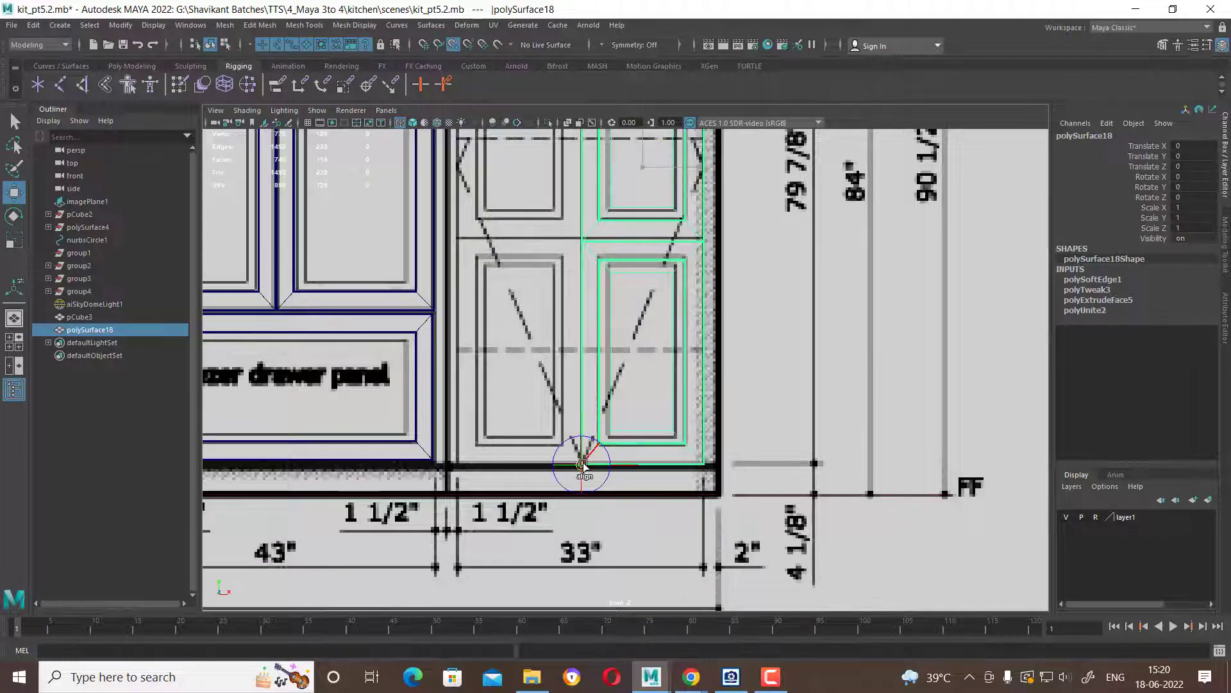
Make a mirrored Duplicate Special copy of the door over the other reference door.
left_click(33, 25)
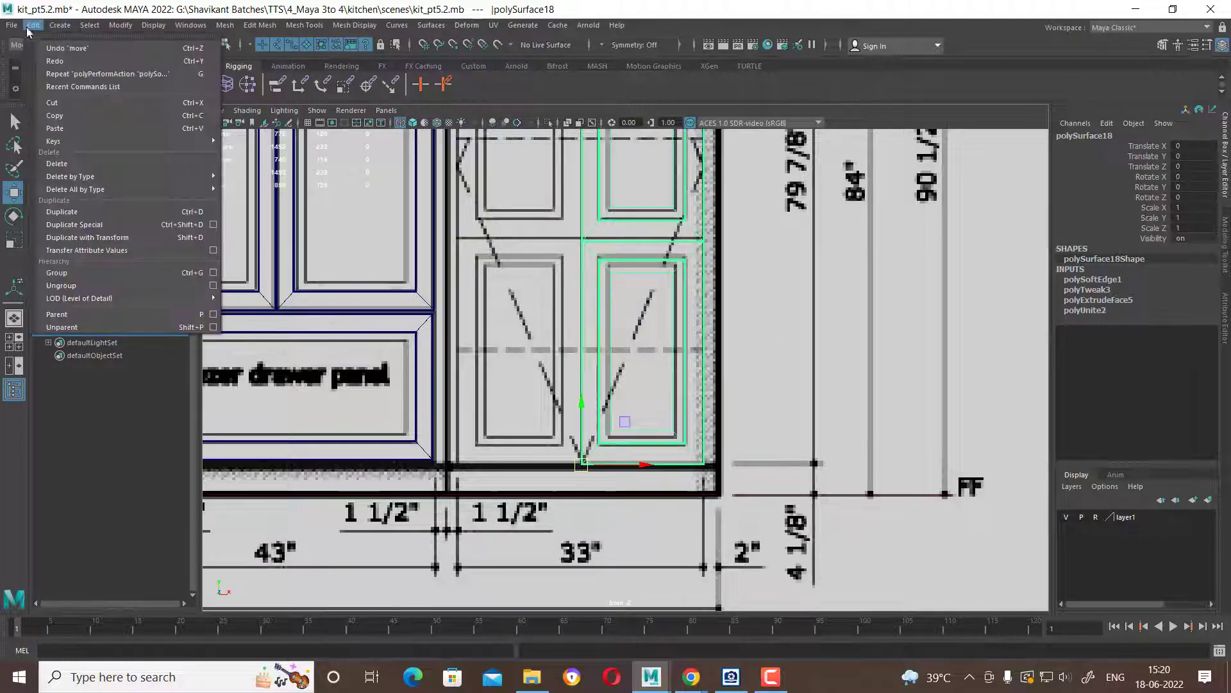
left_click(213, 225)
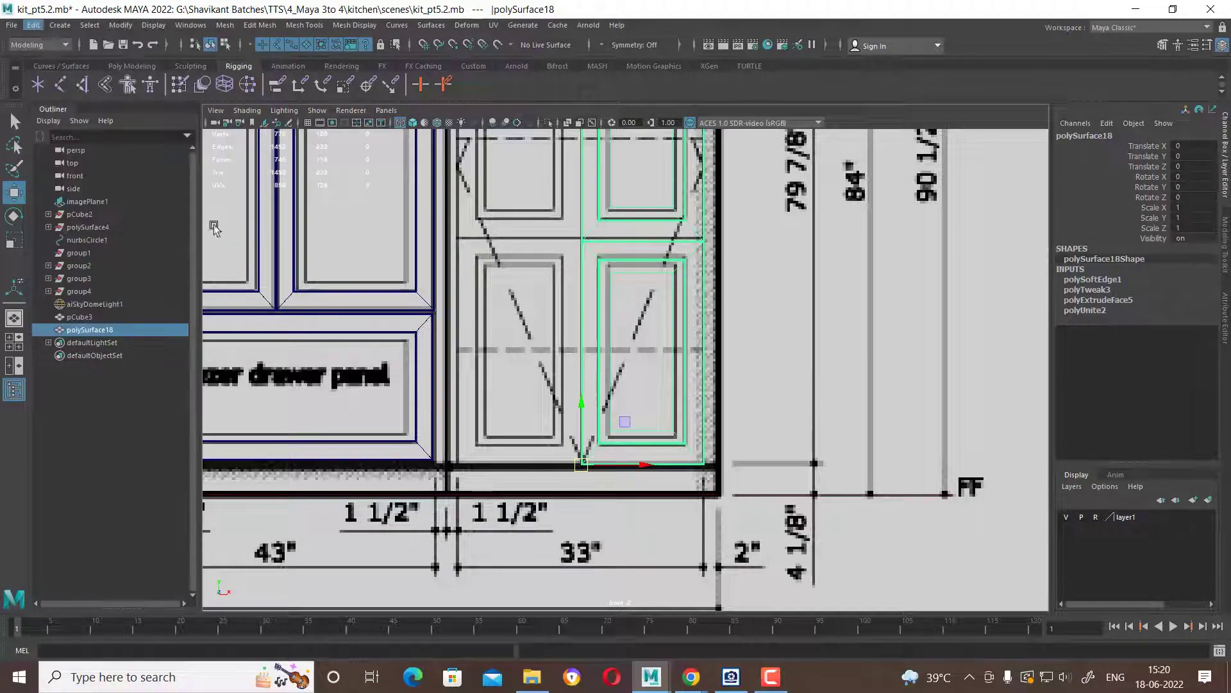
left_click(882, 319)
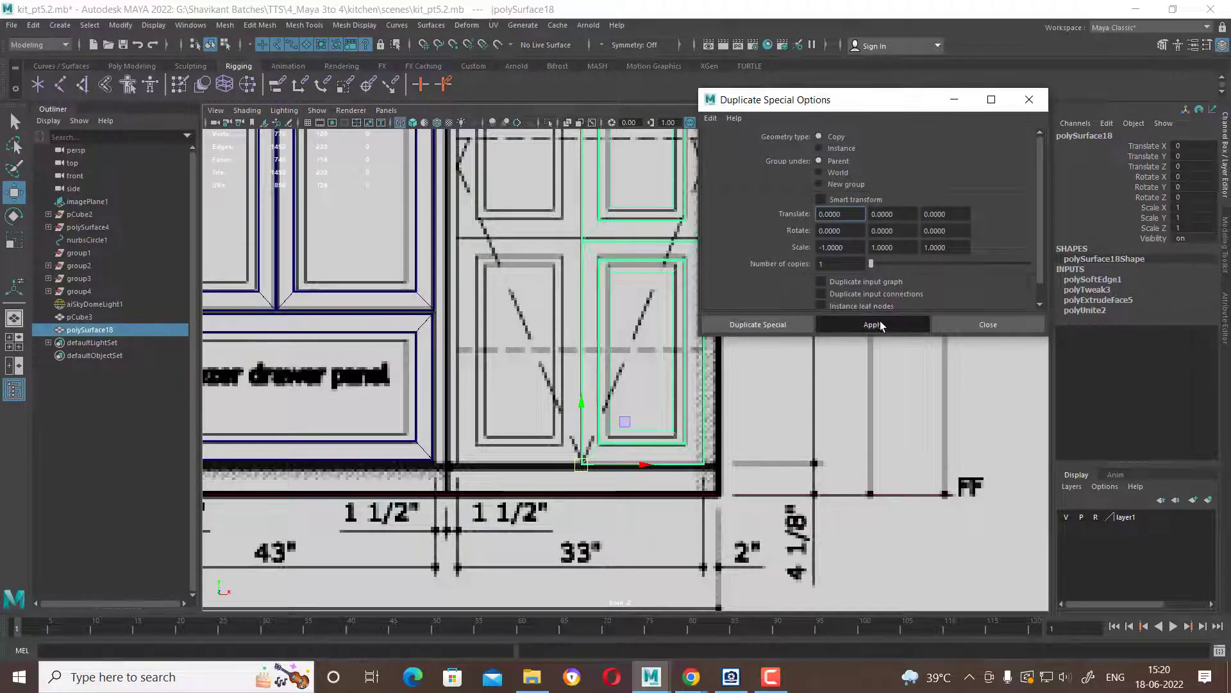
left_click(1012, 325)
Zoom and pan the front view over to the drawer stack beside the oven.
scroll(696, 351, "down", 3)
middle_click_drag(696, 352, 747, 404, "alt")
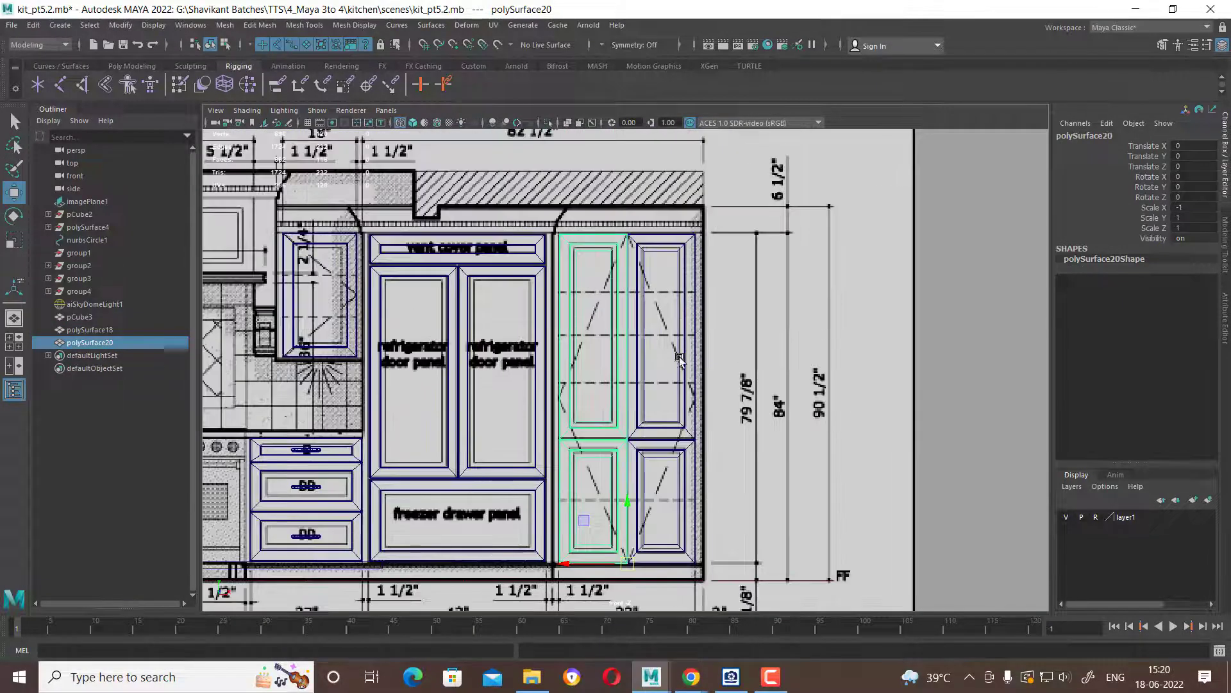
scroll(747, 405, "up", 5)
scroll(660, 379, "up", 1)
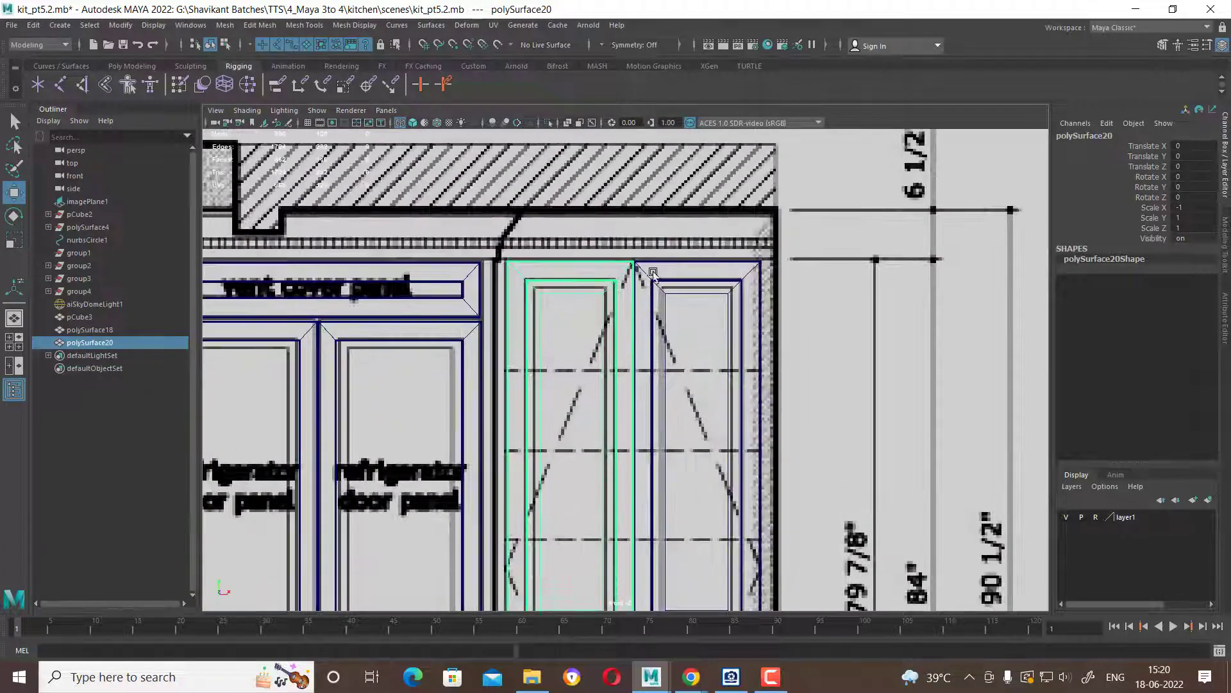
scroll(607, 376, "down", 3)
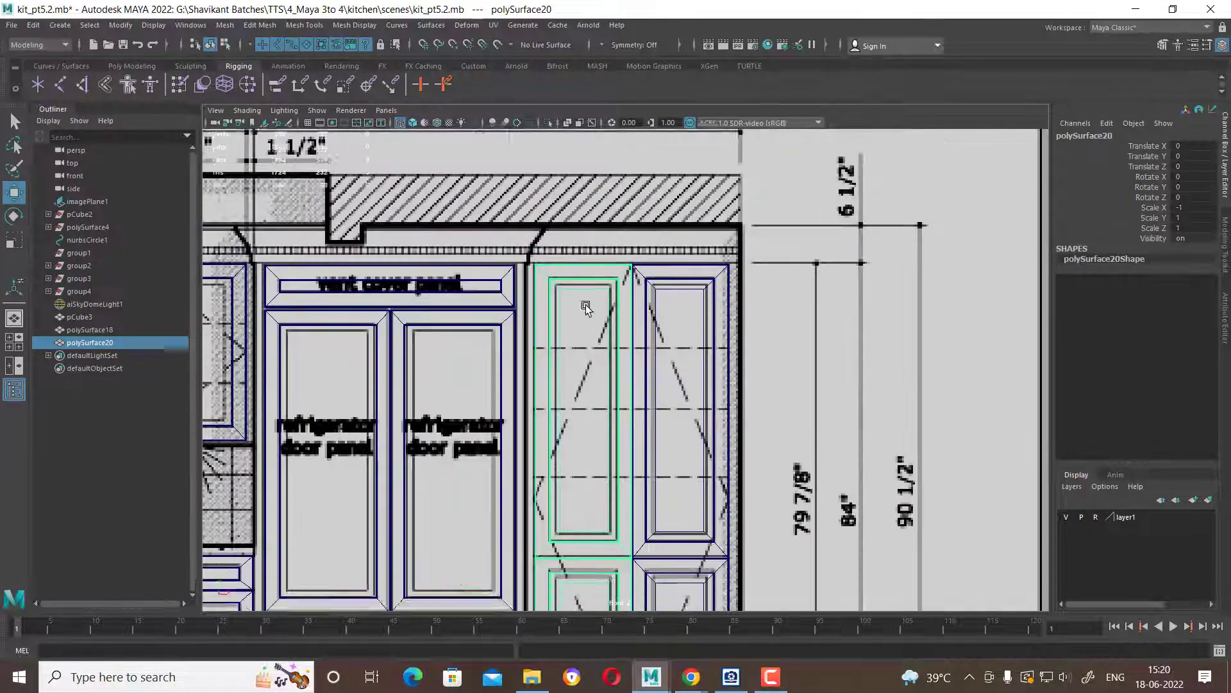
middle_click_drag(607, 376, 641, 199, "alt")
scroll(779, 377, "up", 3)
scroll(779, 377, "down", 3)
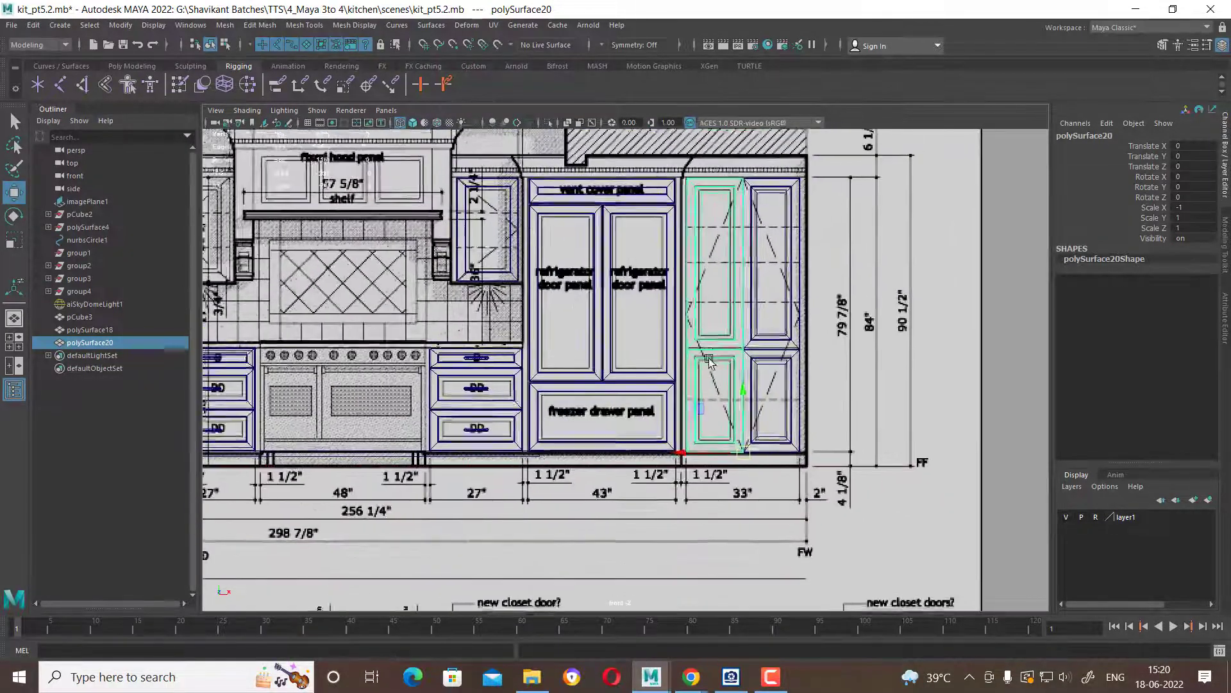
scroll(797, 340, "up", 1)
scroll(729, 276, "up", 1)
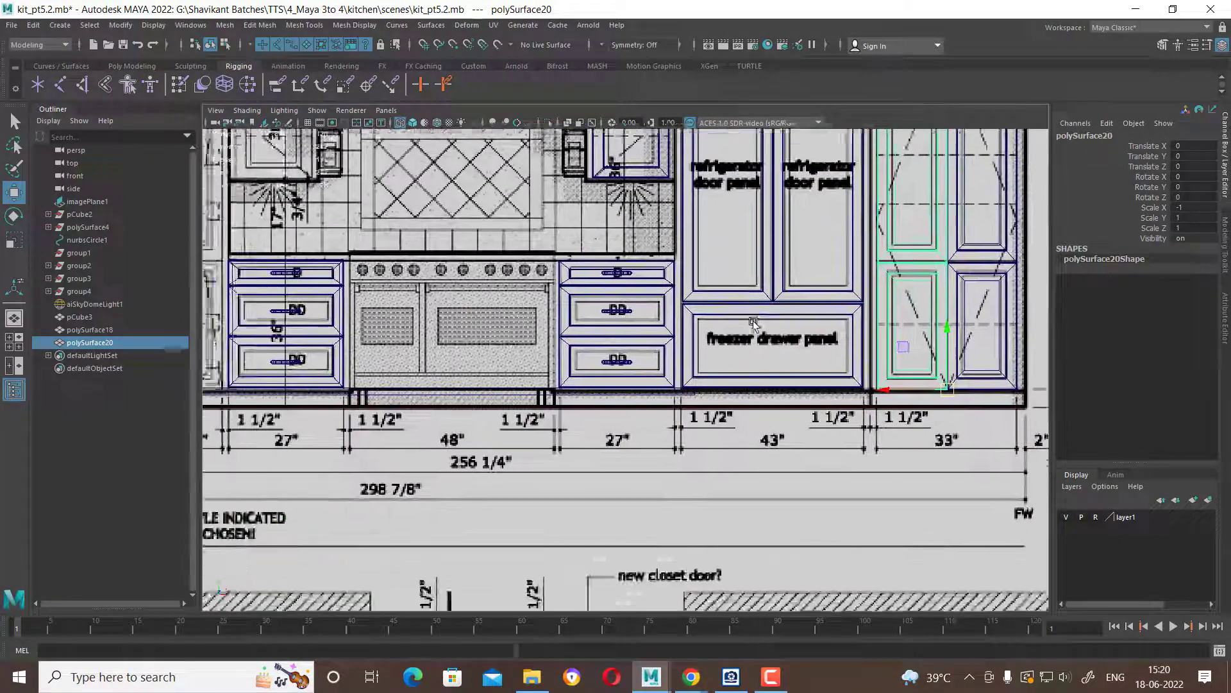
scroll(738, 321, "up", 1)
scroll(750, 383, "up", 1)
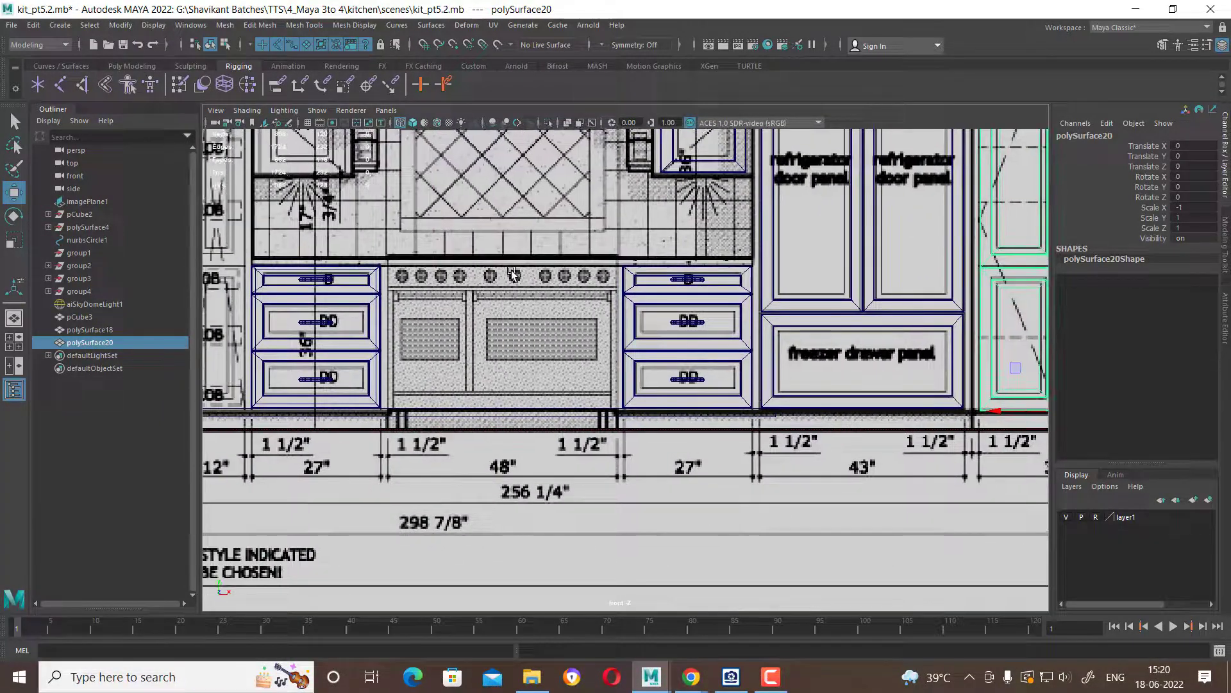
Duplicate the middle drawer front and move the copy onto the oven door.
left_click(639, 339)
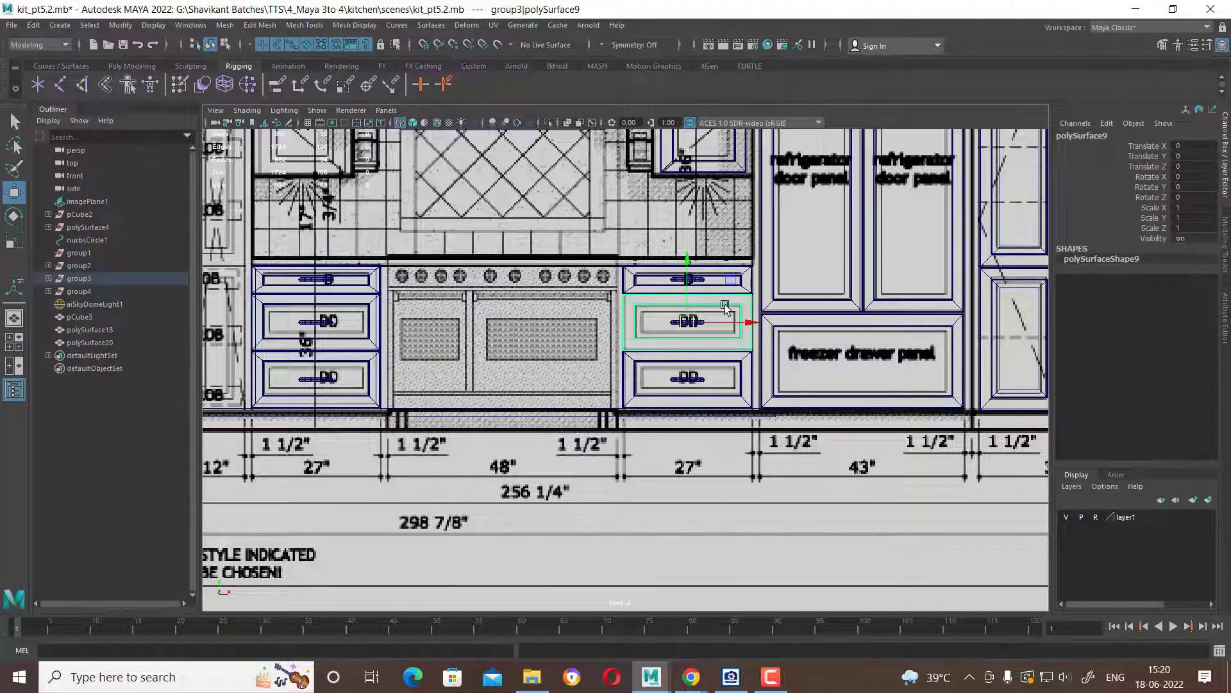
key("ctrl+d")
left_click_drag(748, 325, 598, 327)
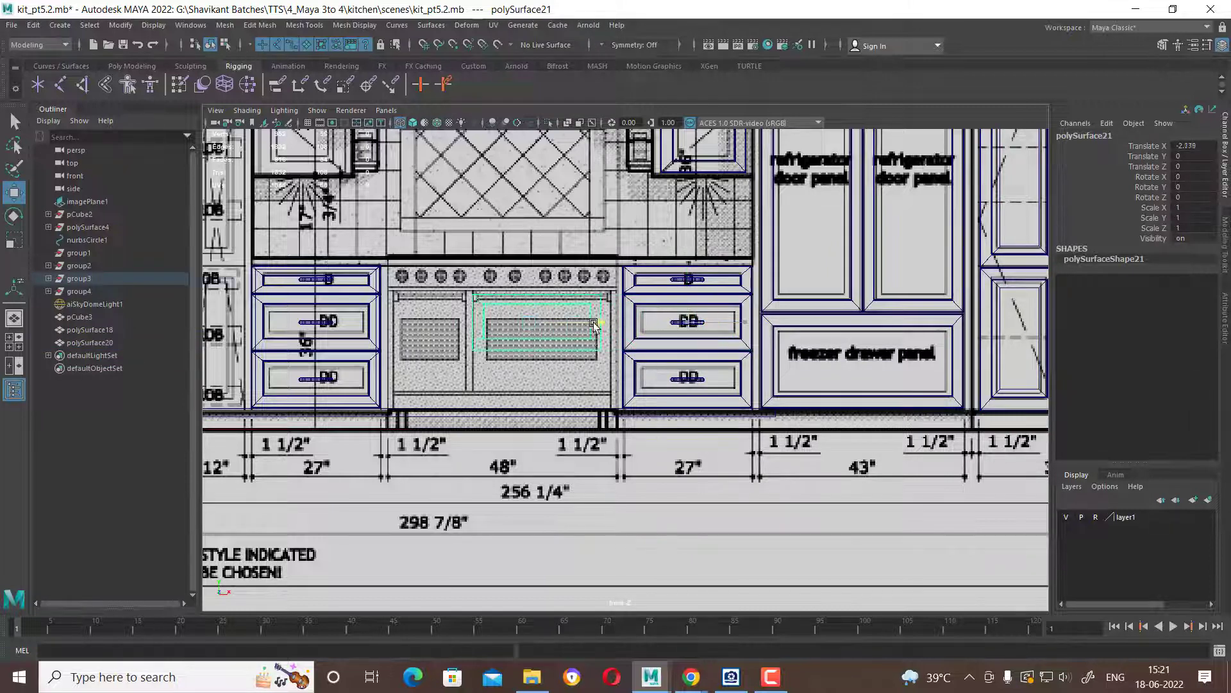
scroll(599, 326, "up", 1)
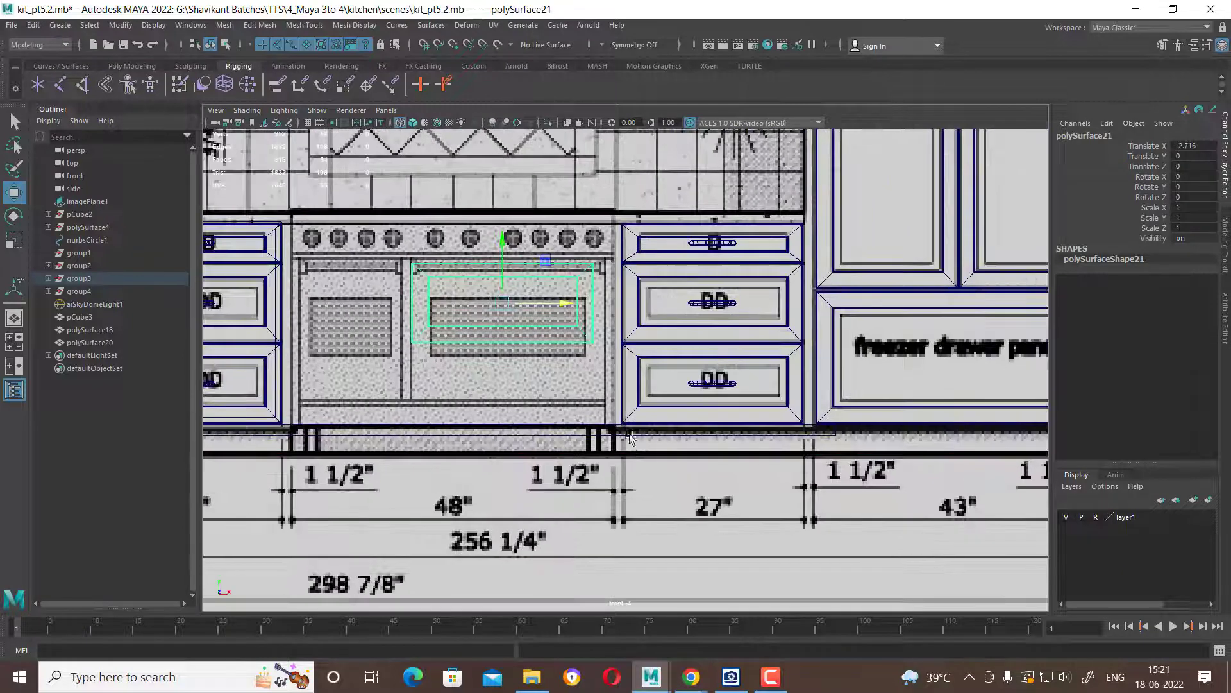
scroll(606, 359, "up", 1)
scroll(617, 401, "up", 1)
Lower the copy's bottom edge to the oven door bottom and widen its right edge.
right_click_drag(530, 275, 487, 275)
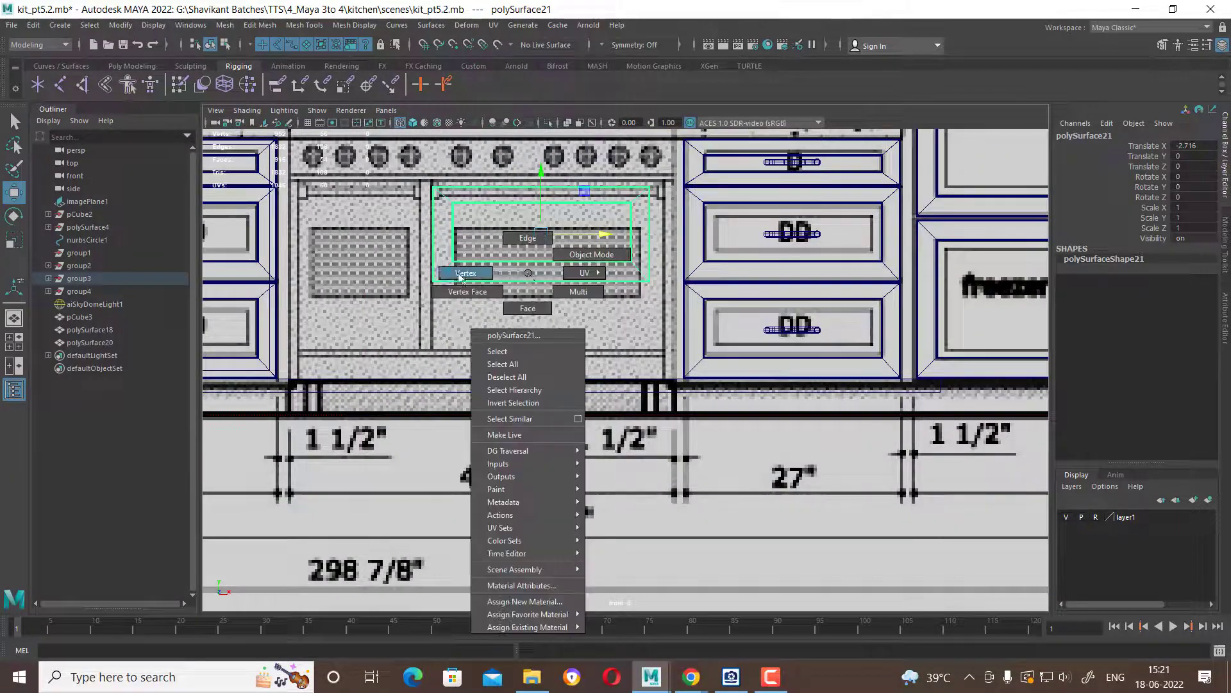
middle_click_drag(425, 246, 411, 294, "alt")
left_click_drag(677, 385, 397, 316)
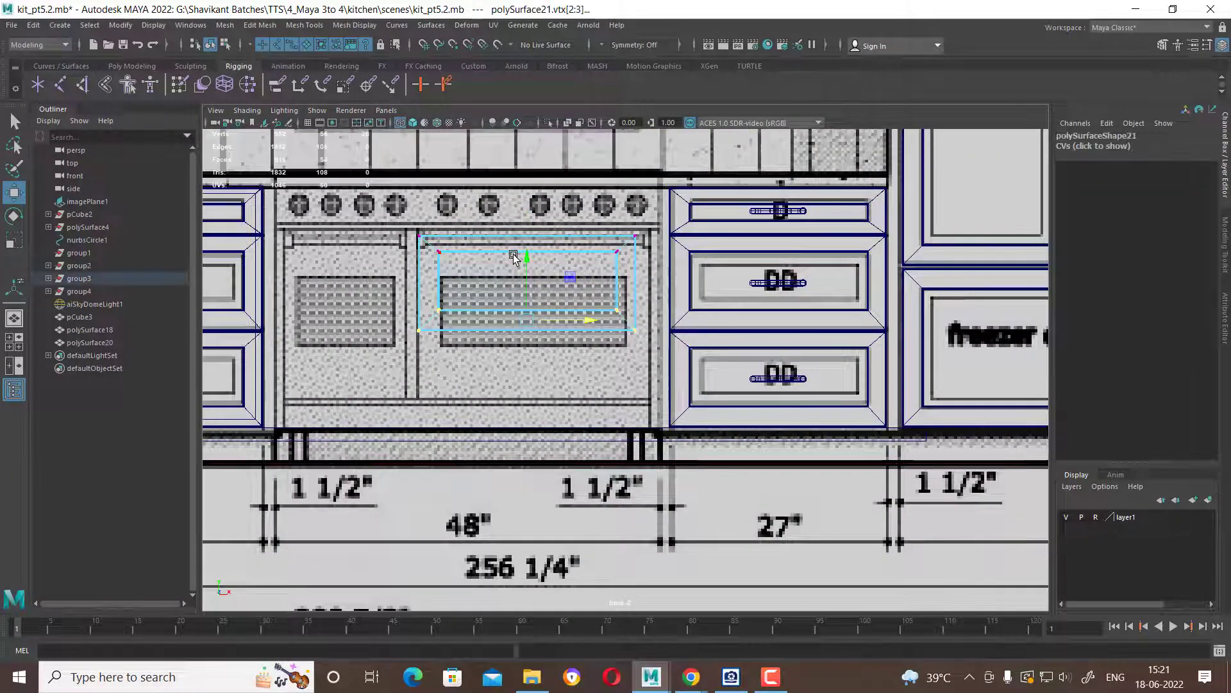
left_click_drag(528, 269, 531, 296)
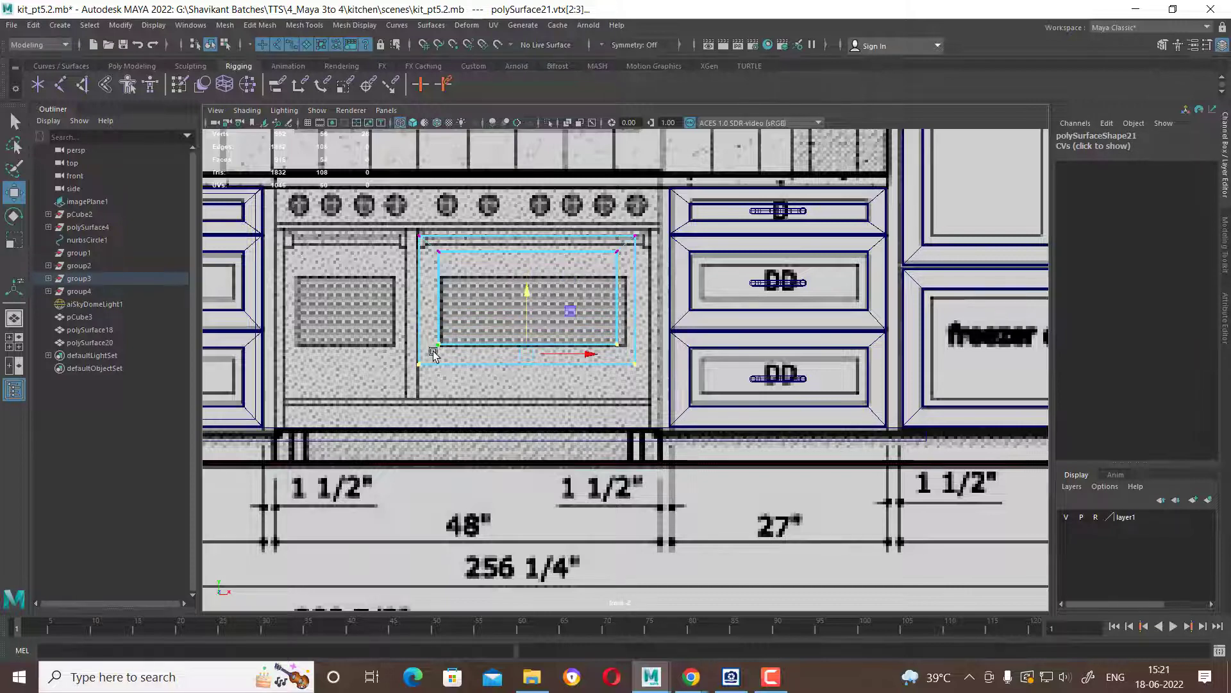
mouse_move(503, 373)
left_mouse_down()
mouse_move(545, 320)
mouse_move(529, 345)
left_mouse_up()
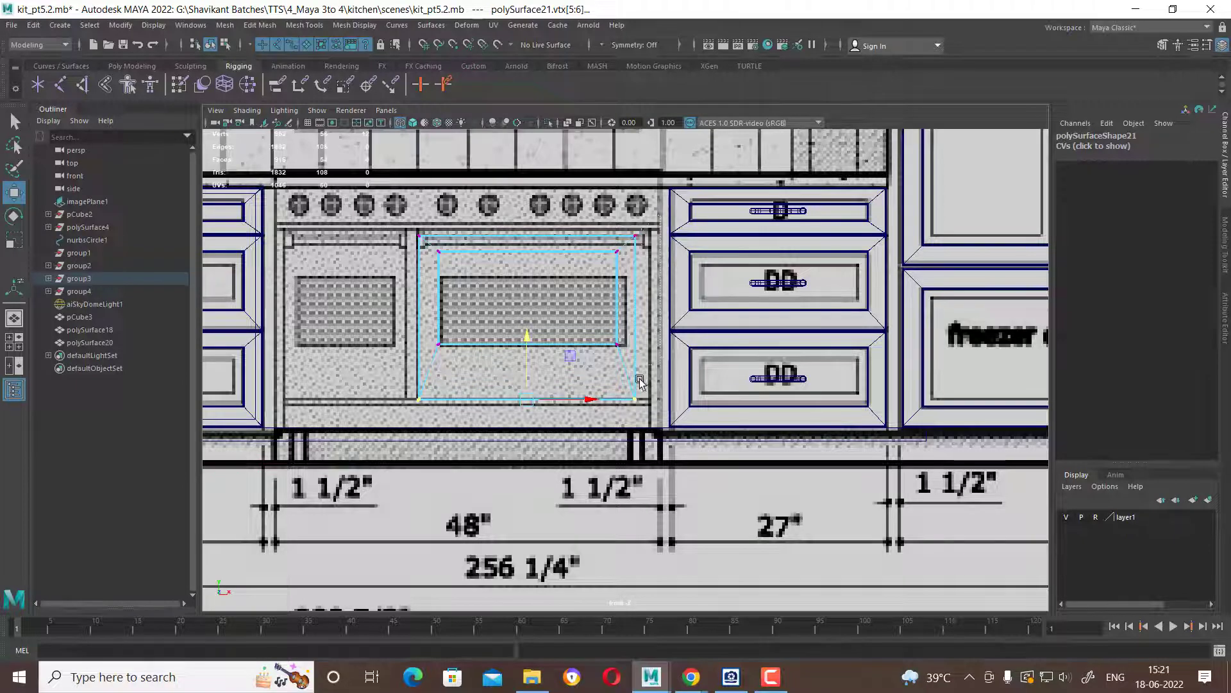
mouse_move(612, 449)
left_mouse_down()
mouse_move(693, 343)
mouse_move(694, 321)
left_mouse_up()
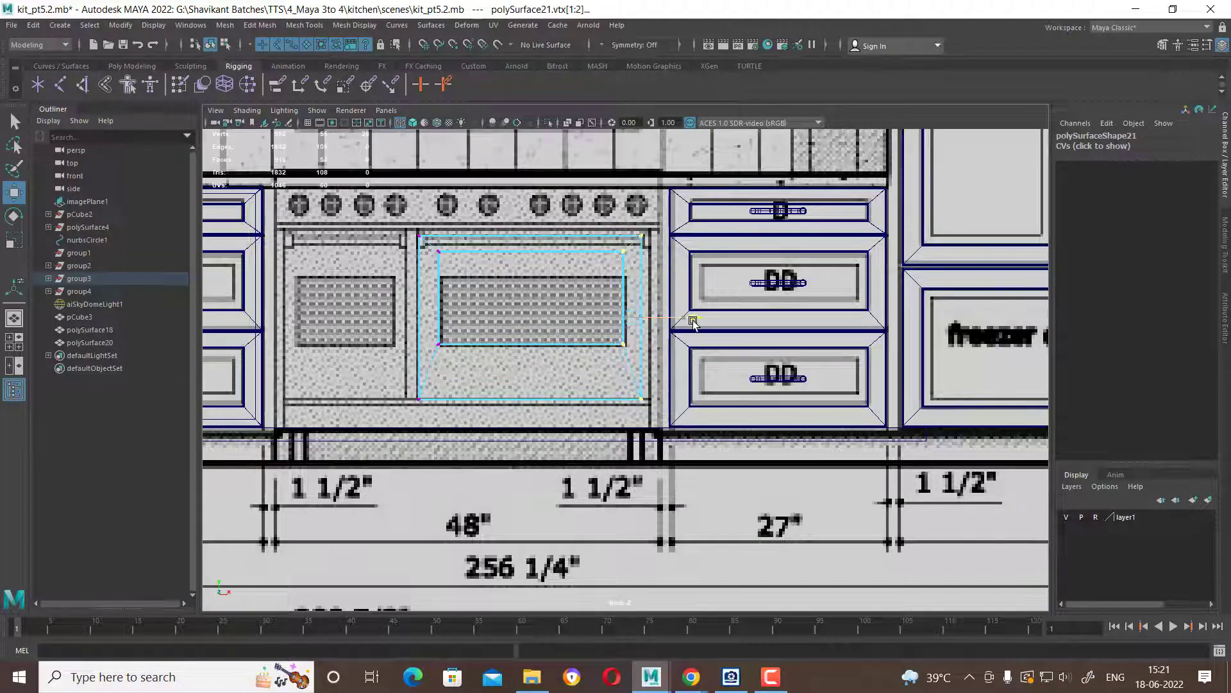
left_click_drag(684, 228, 641, 456)
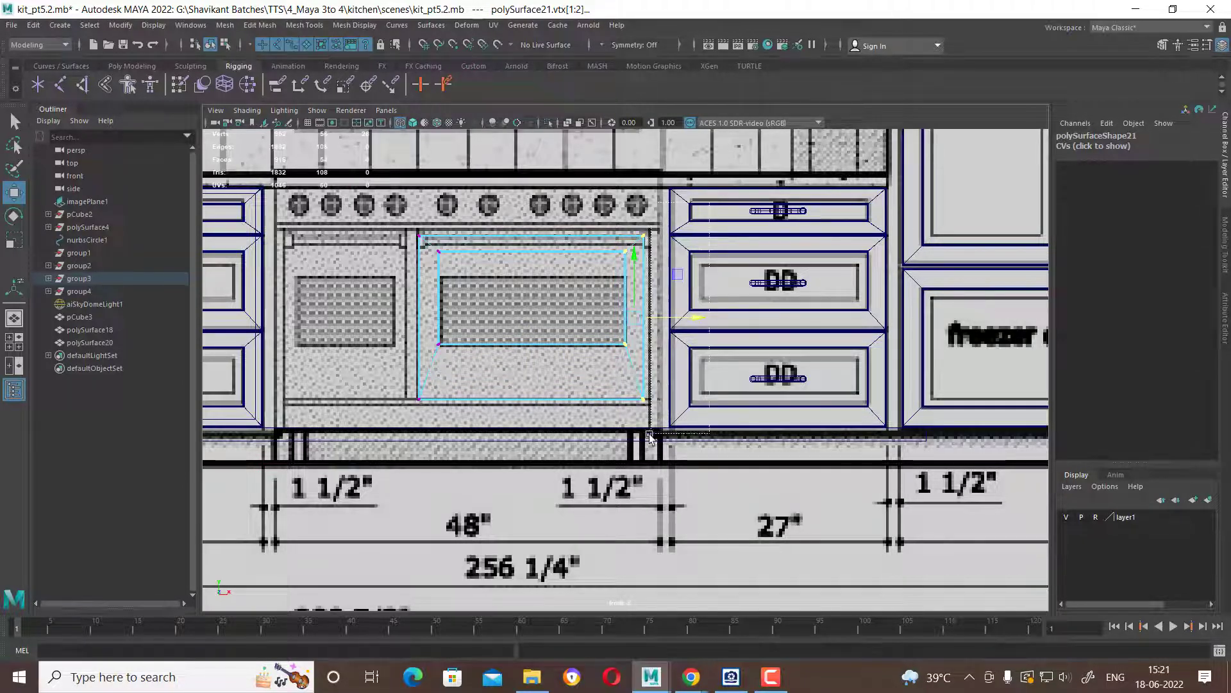
left_click_drag(697, 329, 702, 323)
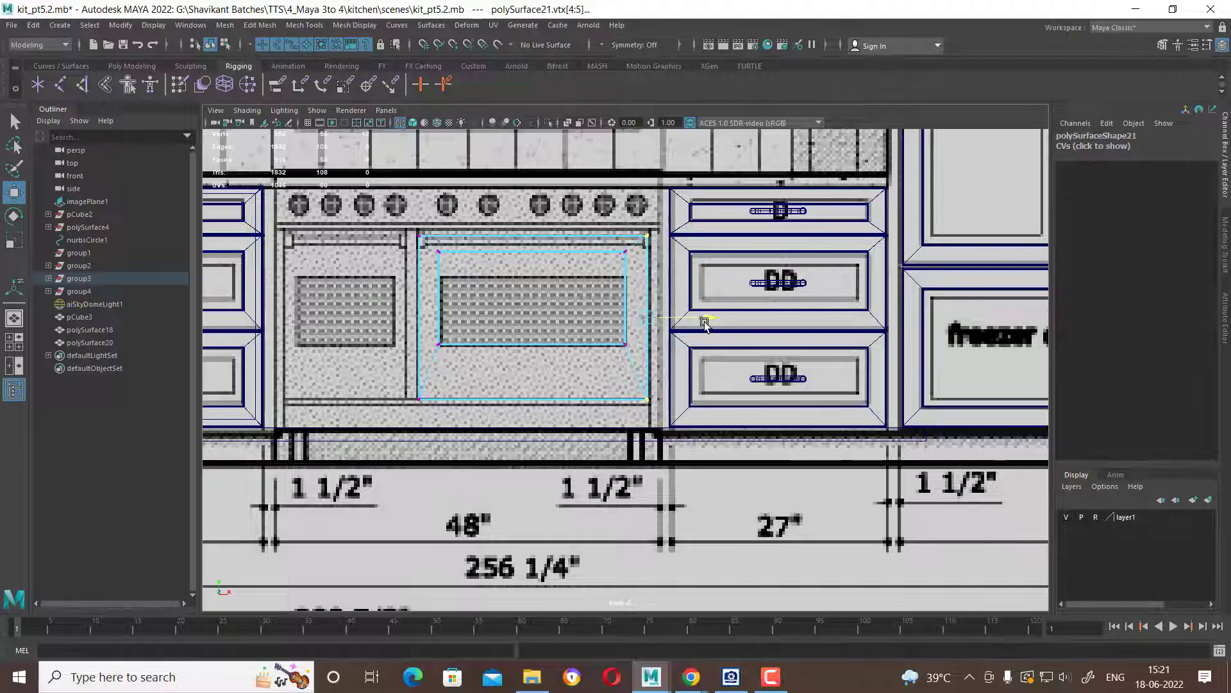
Lower the inner panel's top edge to the oven window and select the bottom corner vertices.
scroll(667, 230, "up", 1)
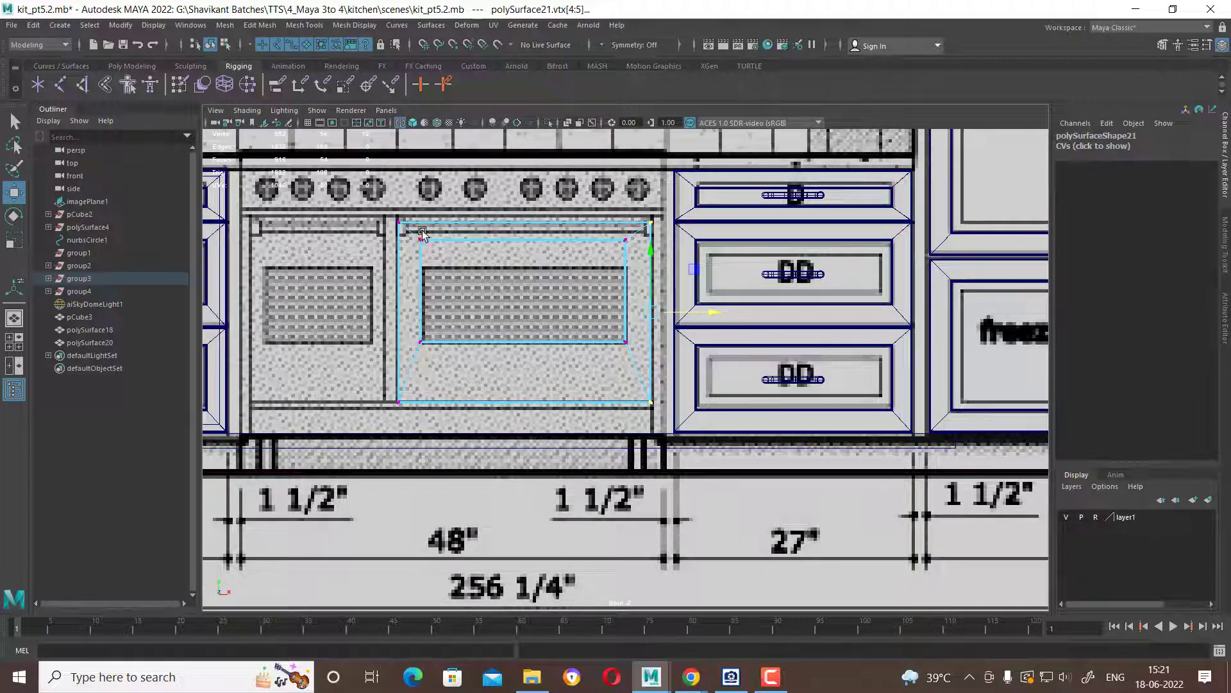
left_click_drag(635, 251, 411, 230)
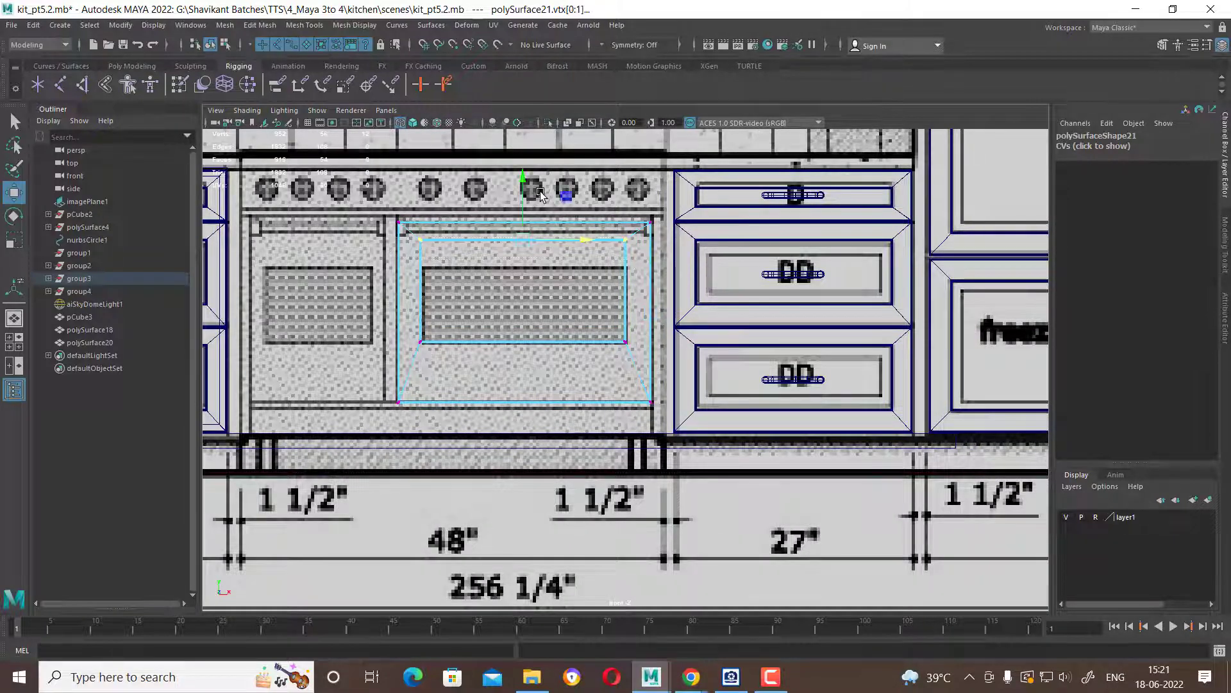
left_click_drag(525, 180, 525, 210)
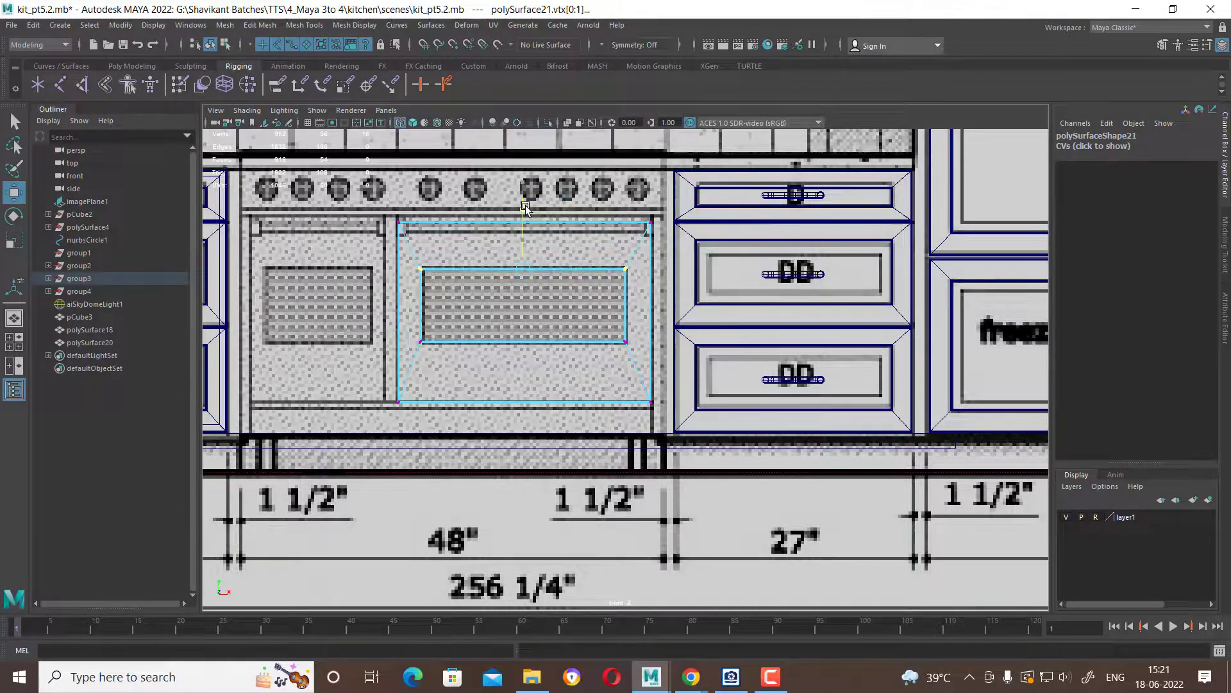
left_click_drag(671, 247, 638, 222)
scroll(638, 222, "up", 2)
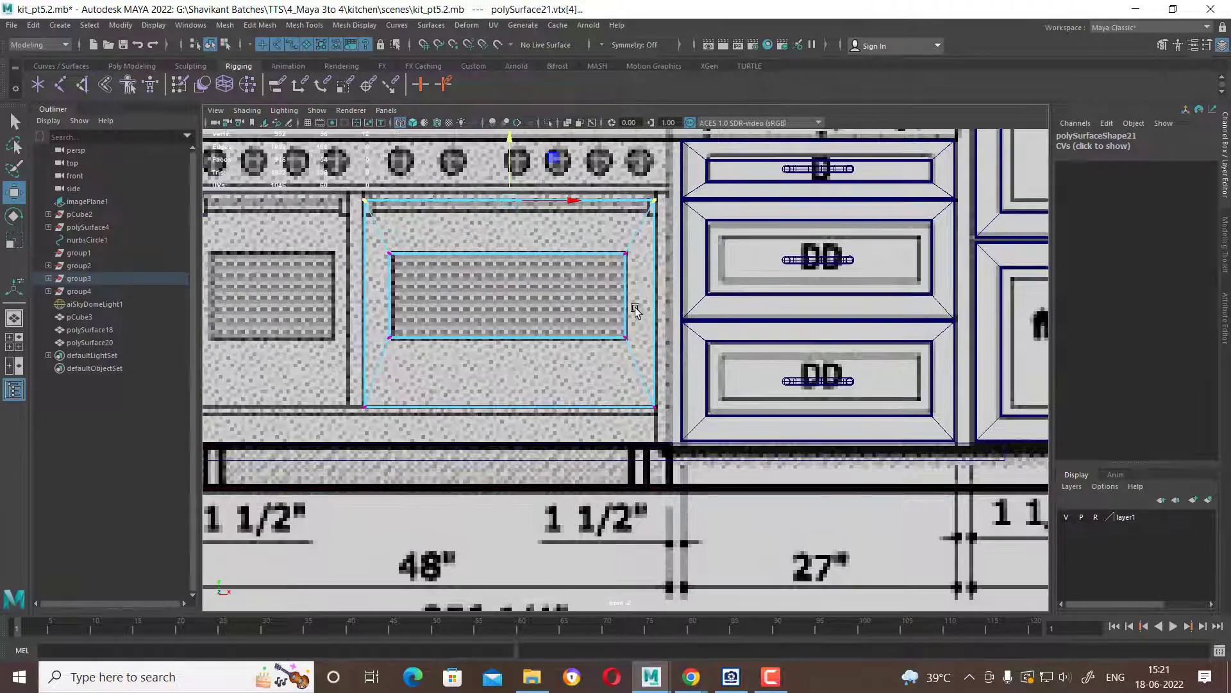
middle_click_drag(516, 160, 530, 228, "alt")
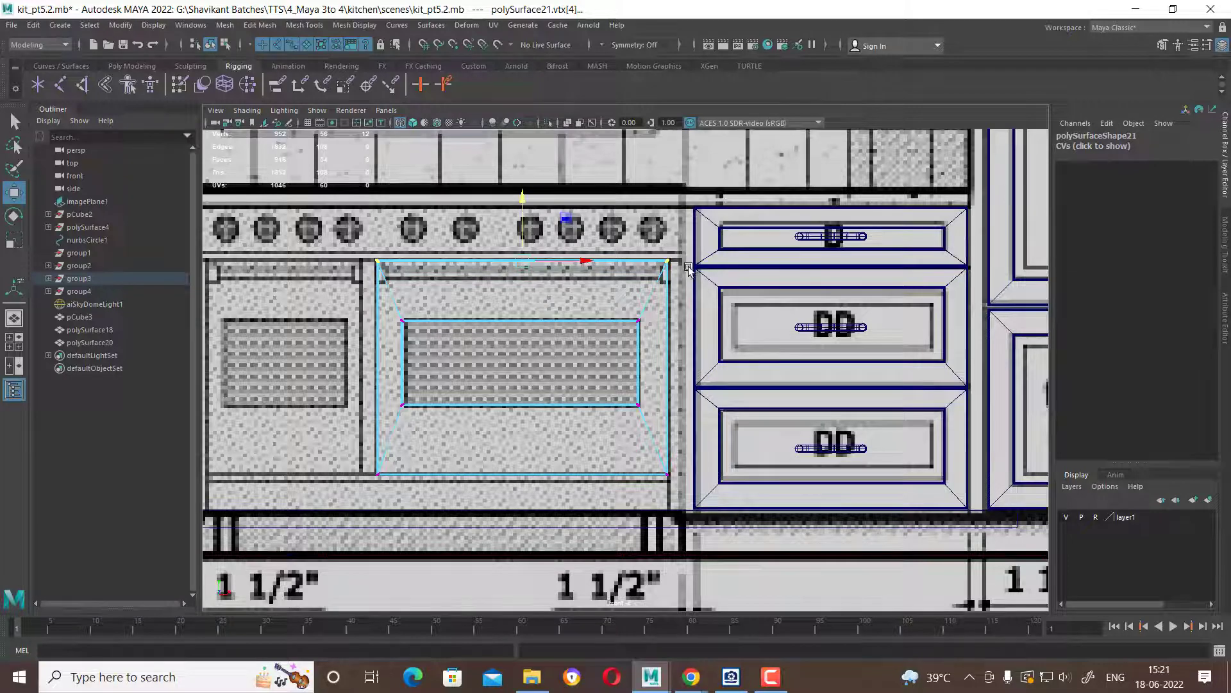
left_click_drag(683, 465, 334, 517)
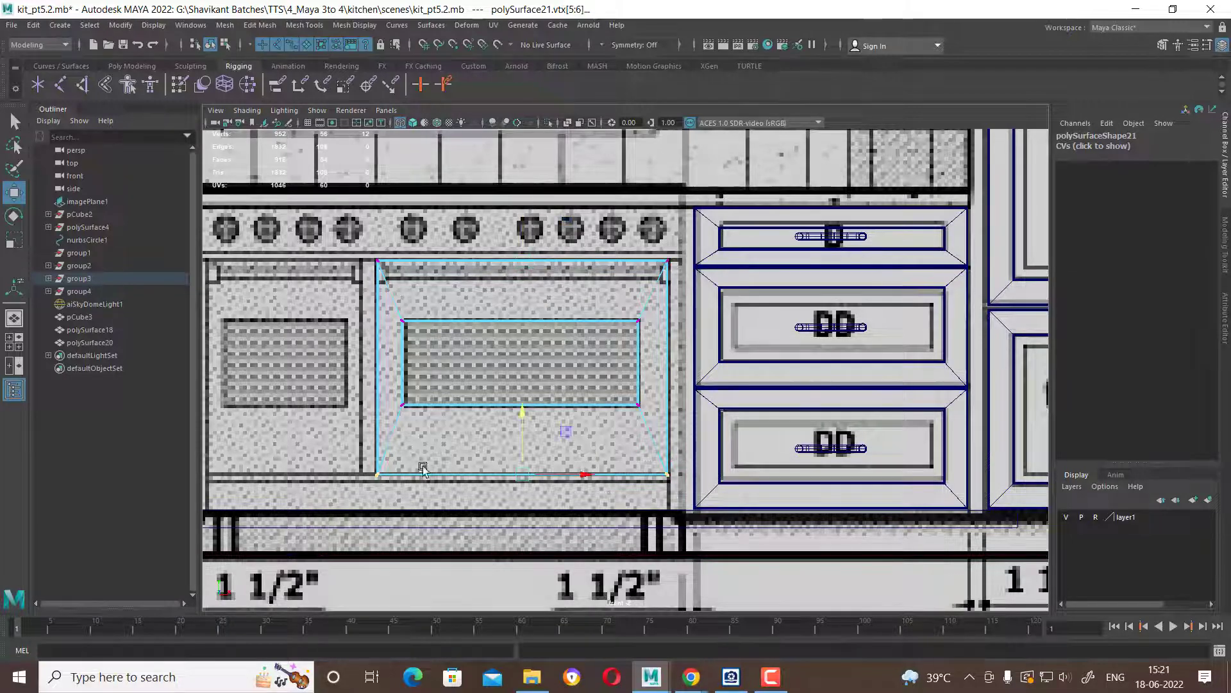
scroll(555, 413, "up", 1)
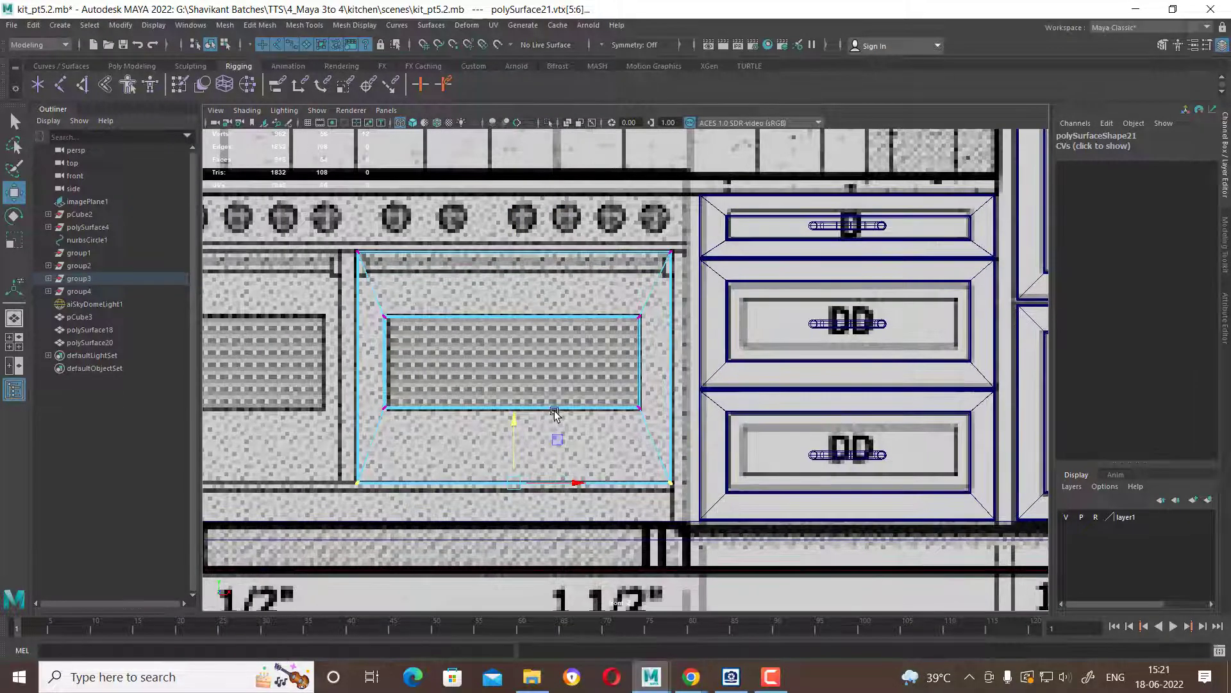
key("space")
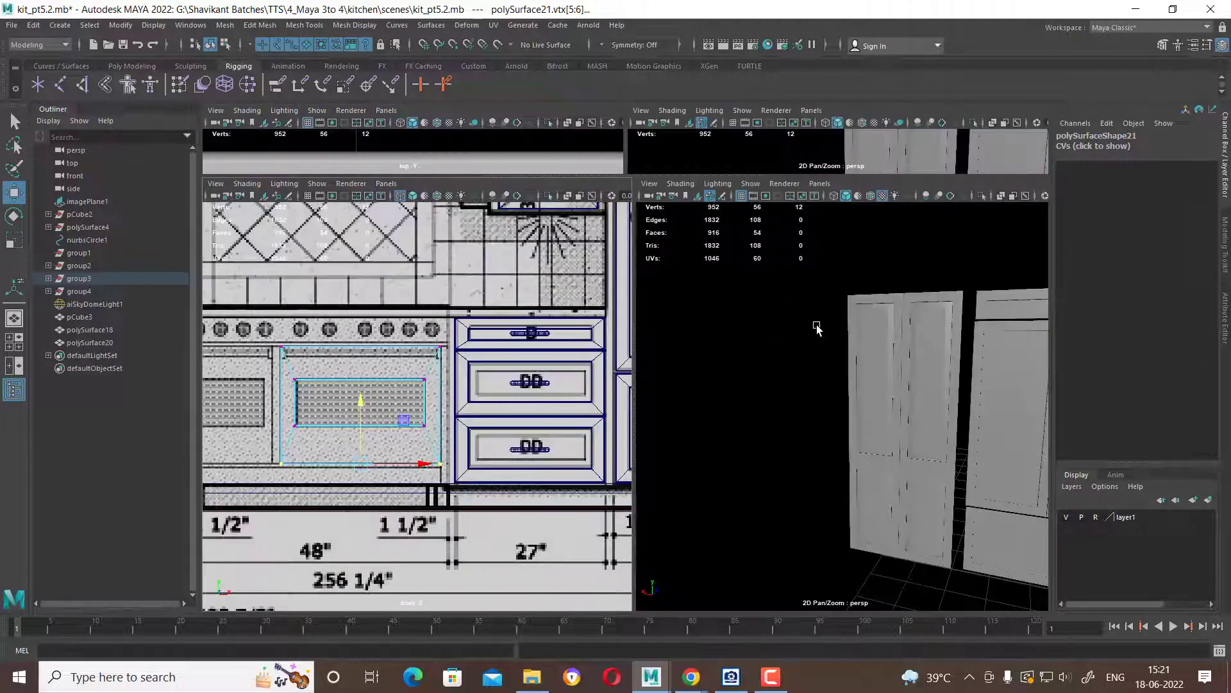
key("f")
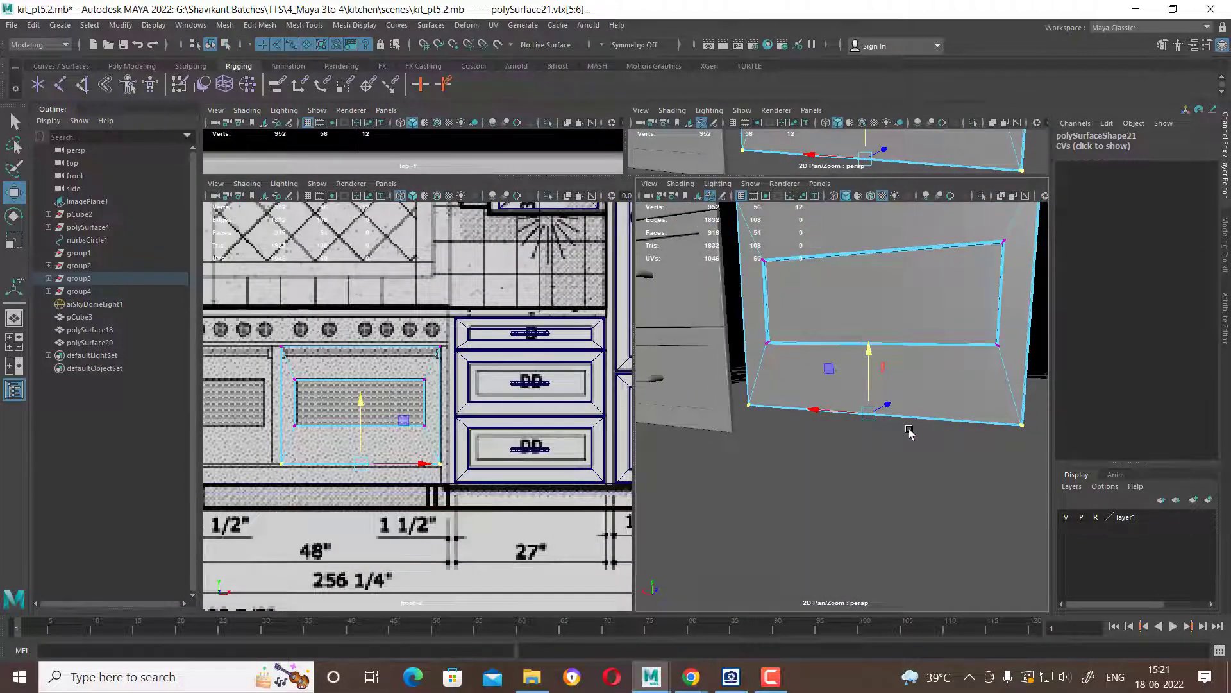
left_click_drag(910, 433, 825, 431, "alt")
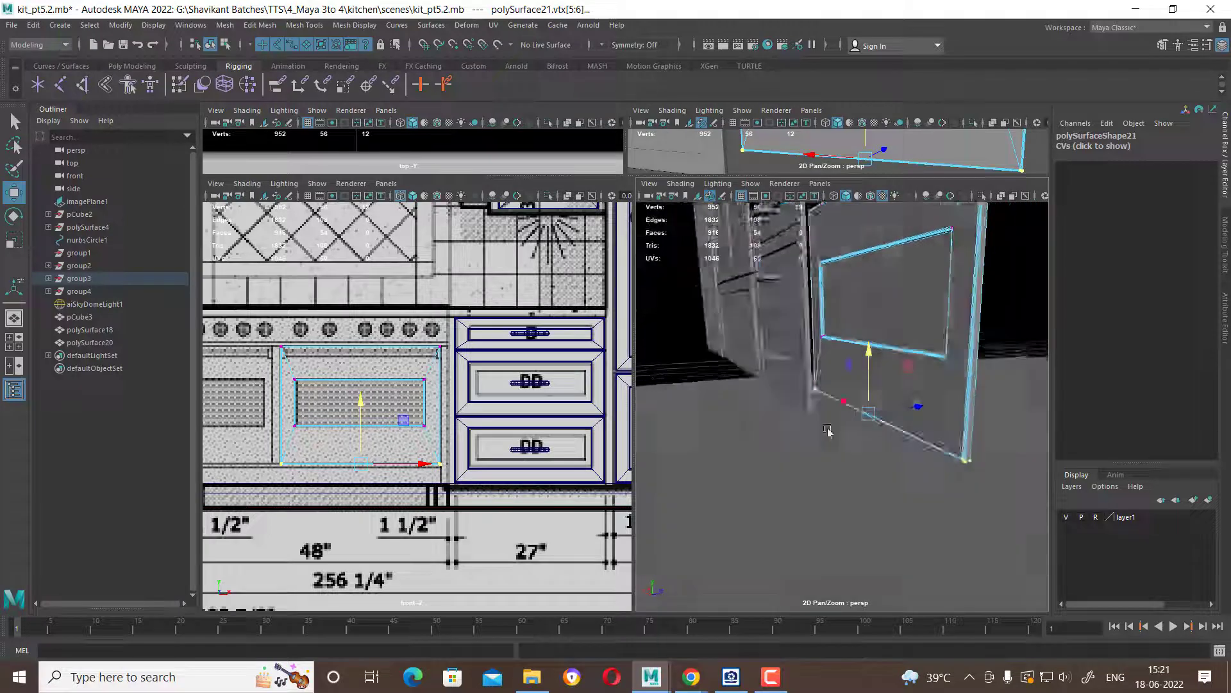
right_click(869, 366)
left_click(924, 231)
left_click(1001, 449)
key("f")
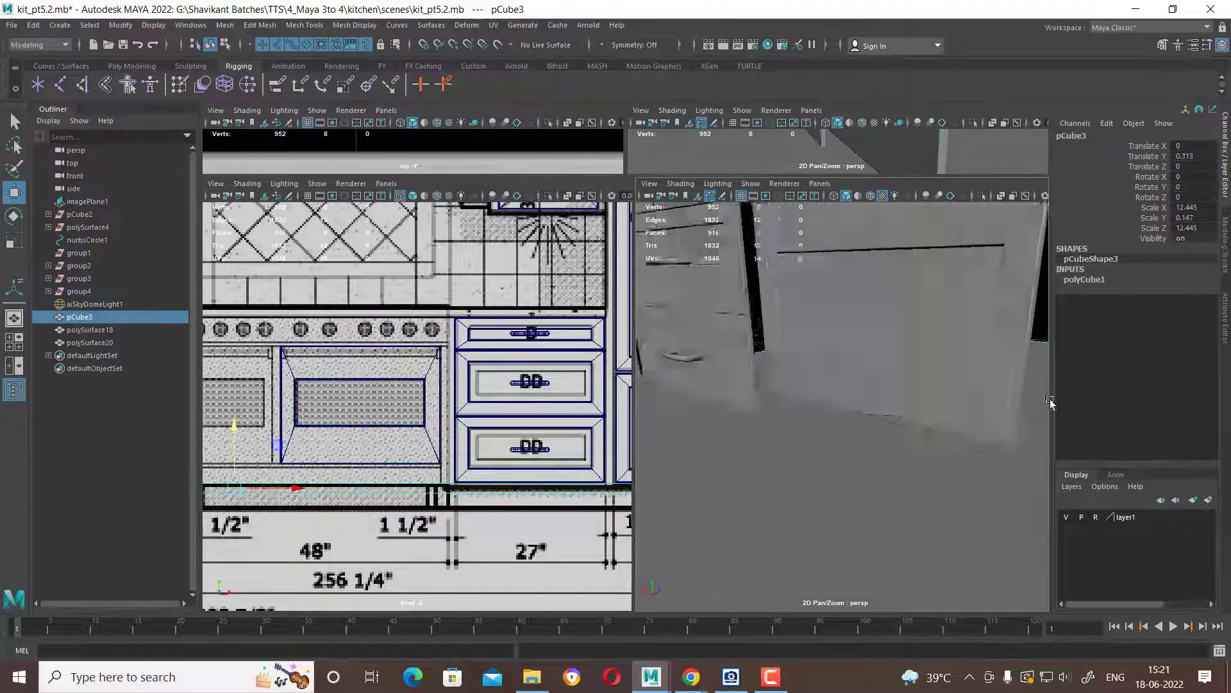
left_click(343, 474)
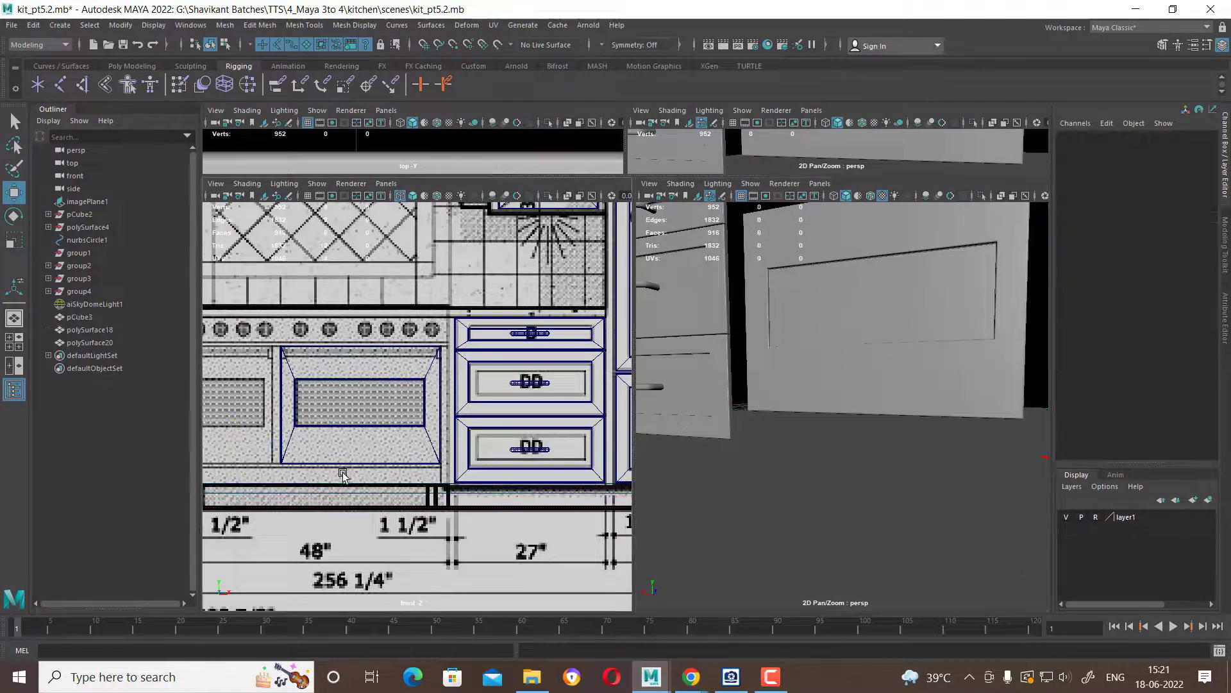
left_click(340, 436)
Duplicate the oven panel and move the copy over the left oven door.
key("space")
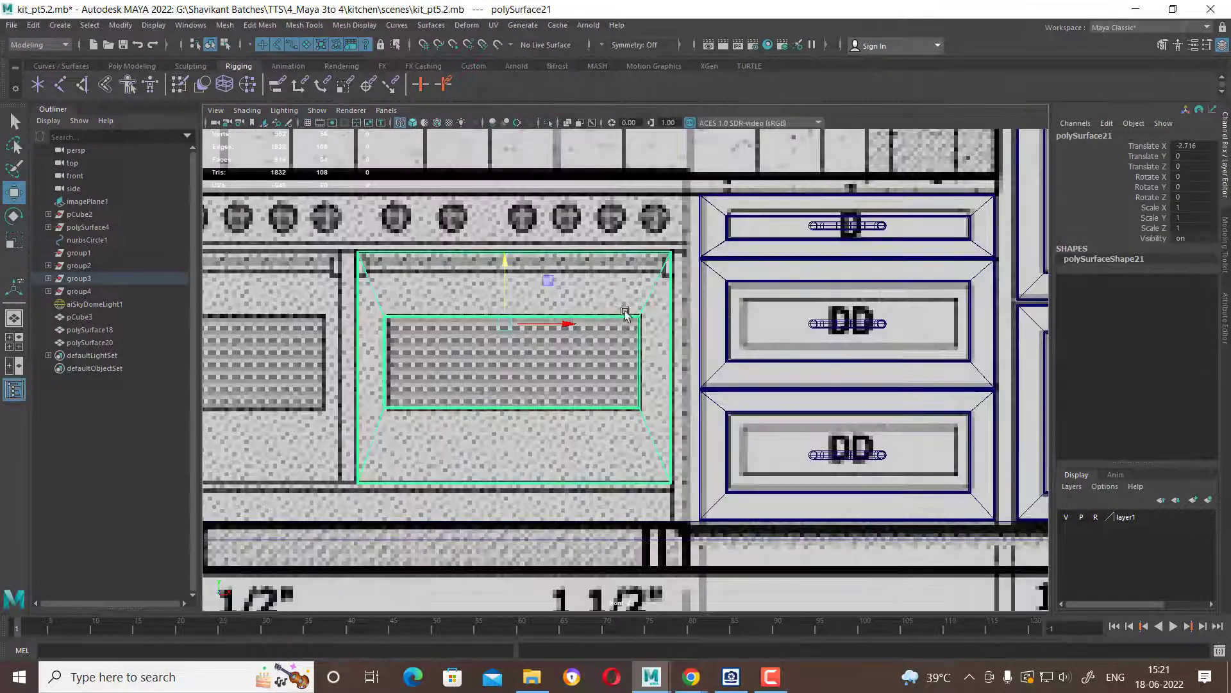
key("f")
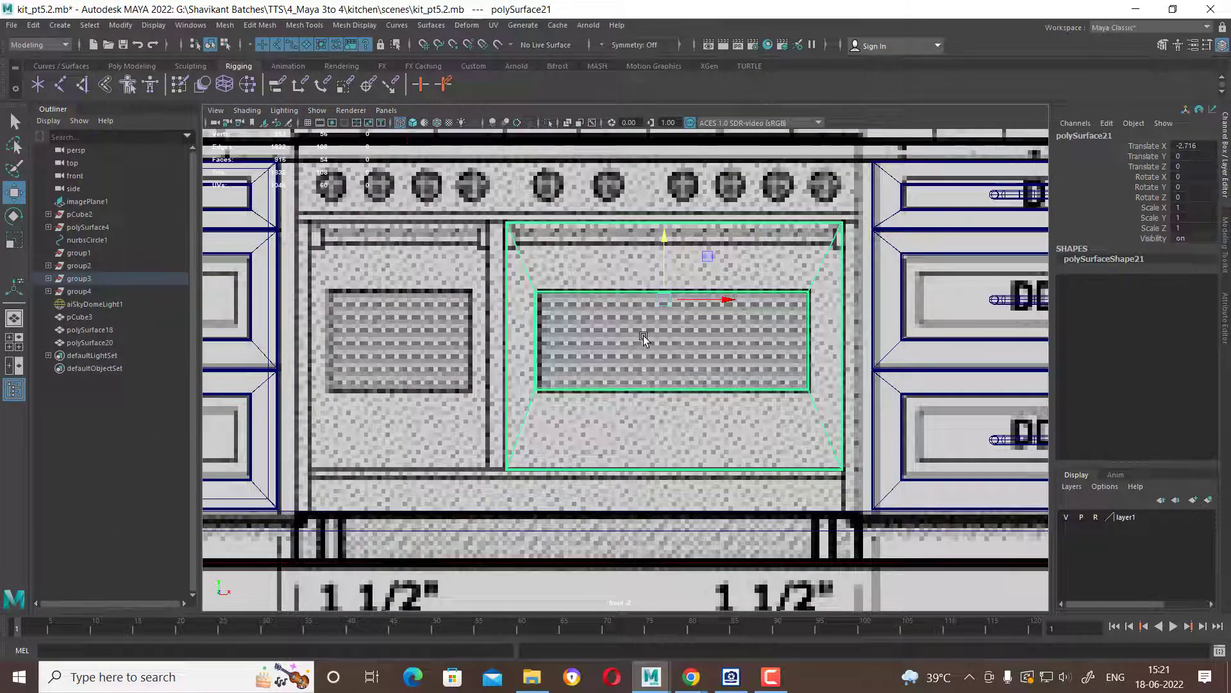
key("ctrl+d")
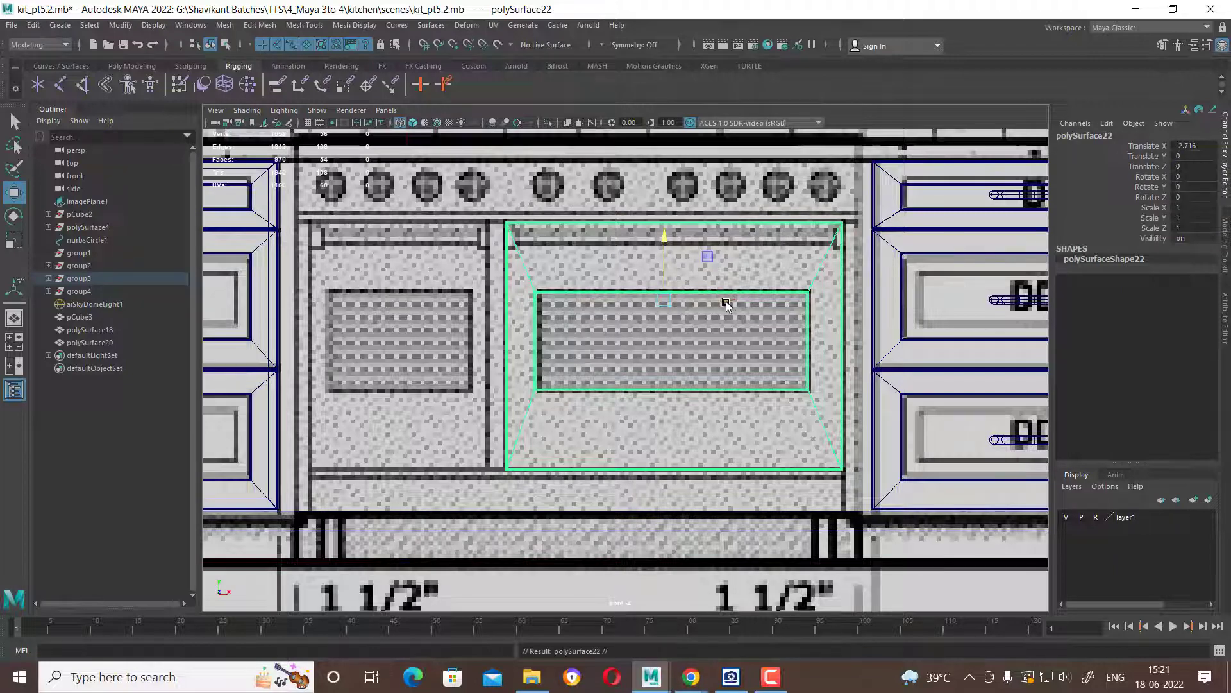
left_click_drag(726, 300, 529, 319)
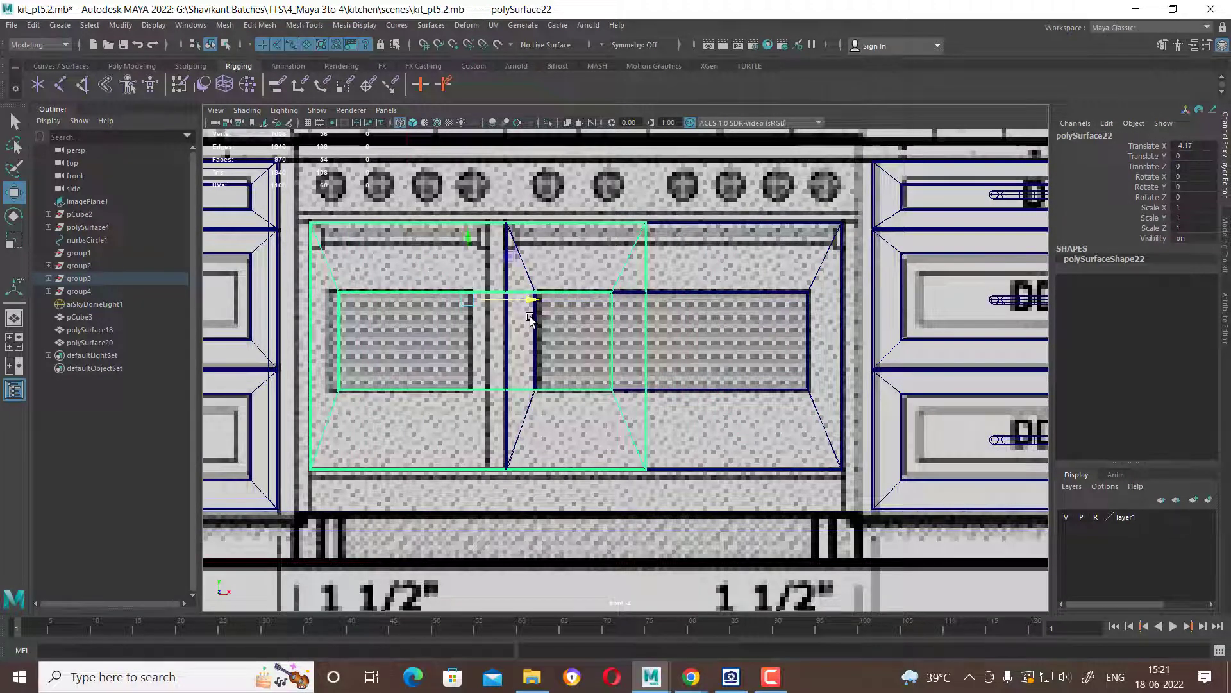
Narrow the copy by pulling its right edge left and realign the inner panel's edges.
right_click_drag(647, 236, 719, 199)
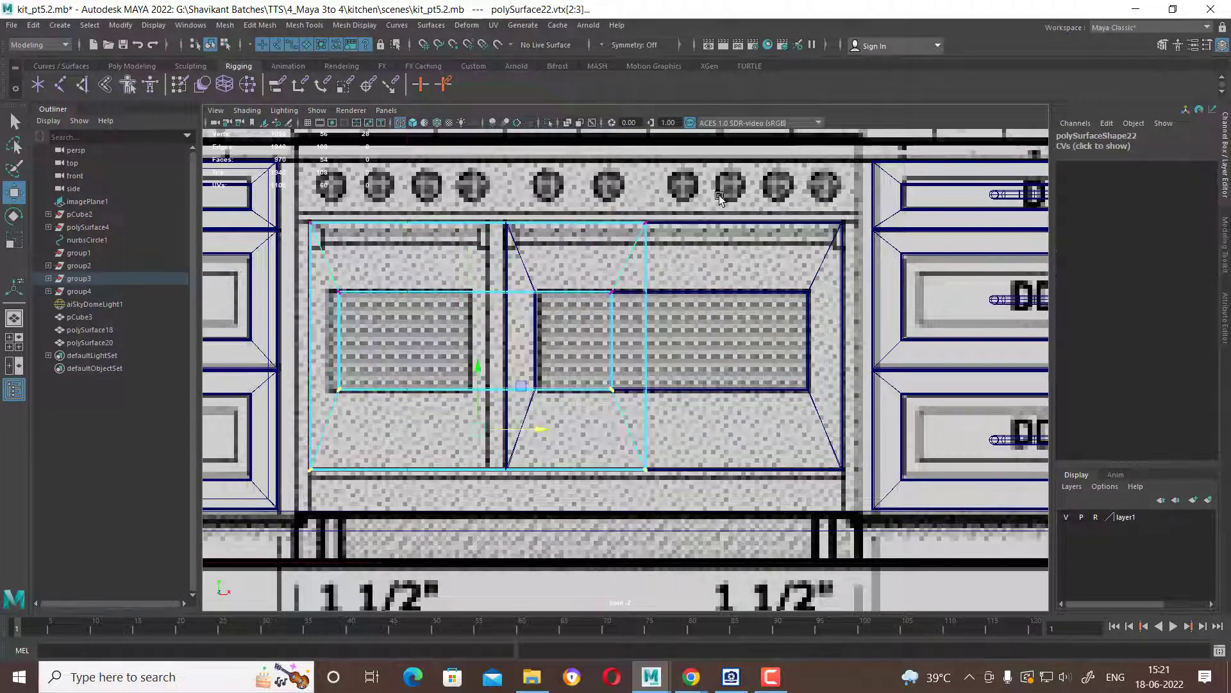
key("Left")
left_click_drag(696, 347, 539, 358)
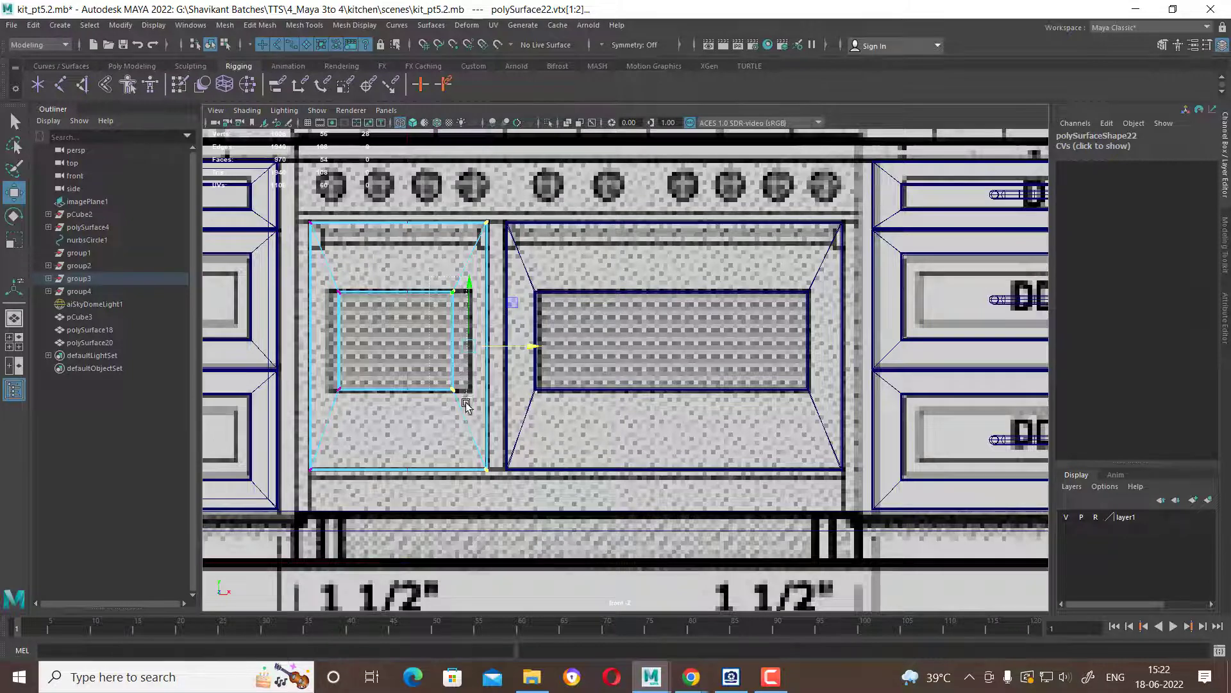
left_click_drag(519, 345, 530, 343)
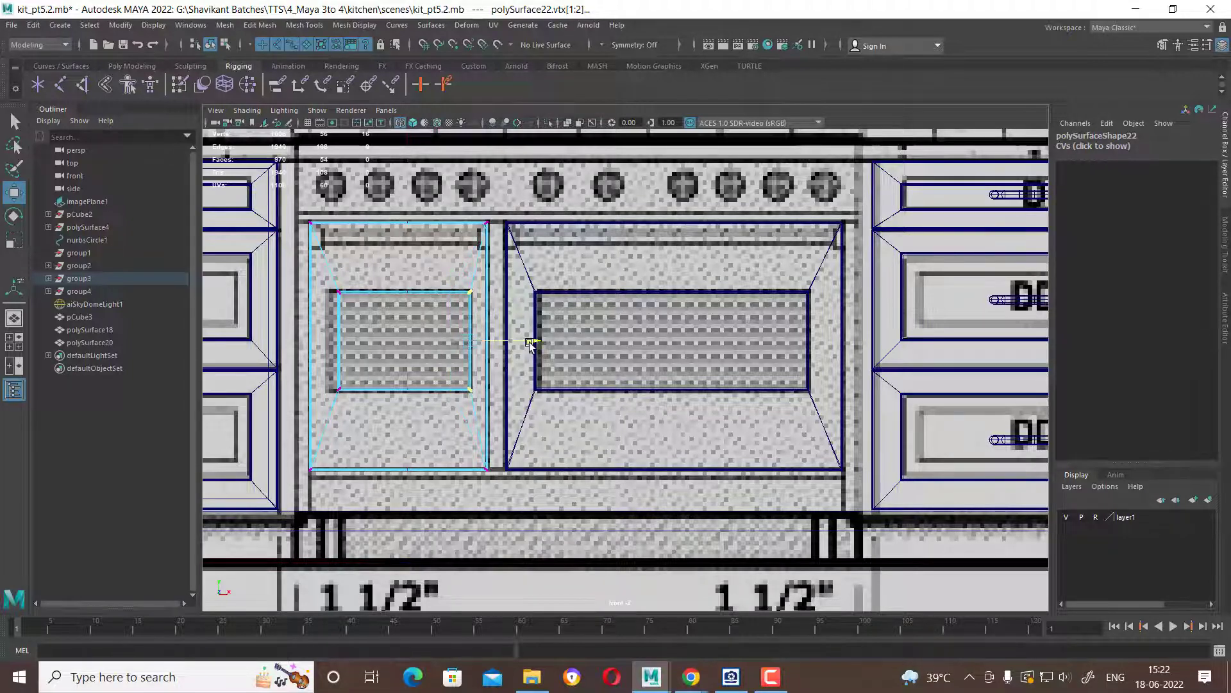
left_click_drag(356, 376, 334, 406)
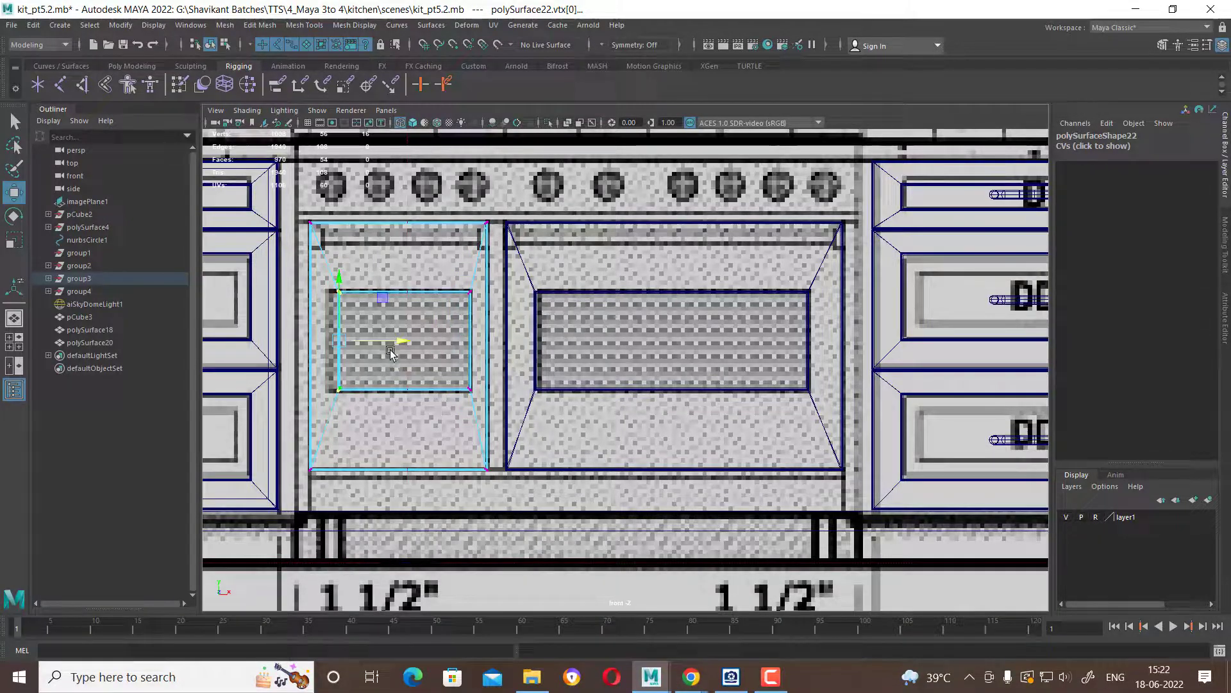
left_click_drag(394, 347, 352, 335)
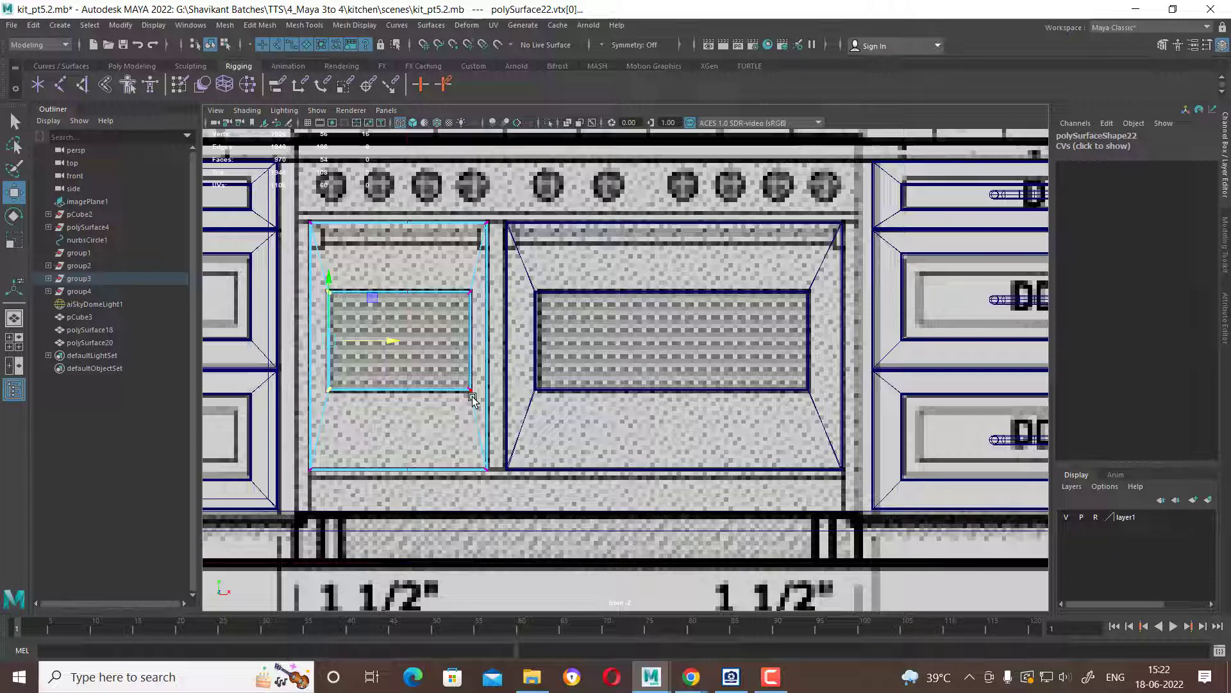
left_click_drag(484, 301, 471, 271)
key("F8")
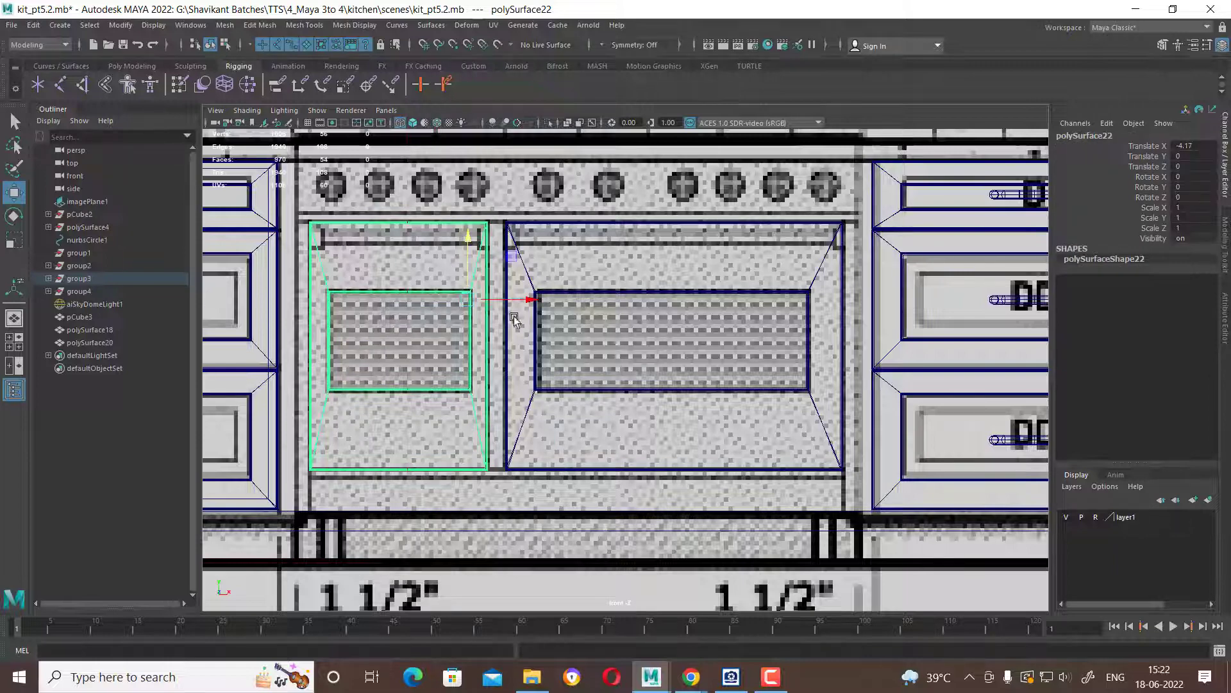
scroll(515, 319, "down", 3)
scroll(542, 302, "up", 1)
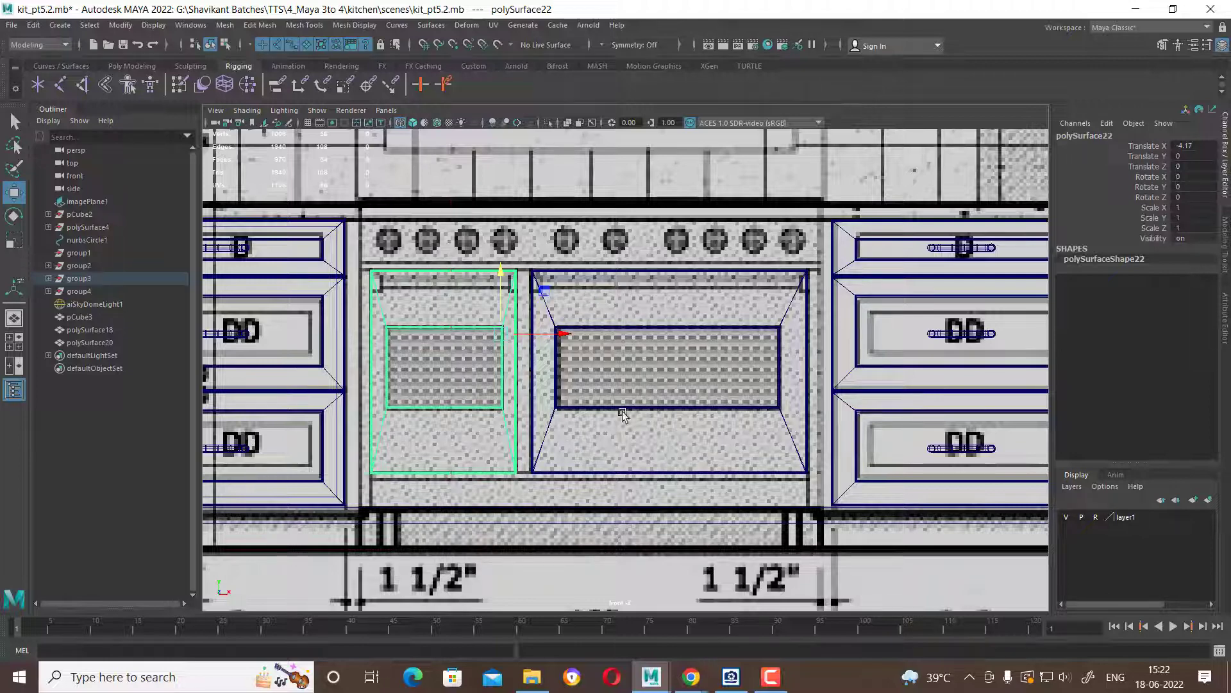
scroll(622, 414, "down", 3)
scroll(642, 385, "down", 1)
scroll(670, 351, "down", 2)
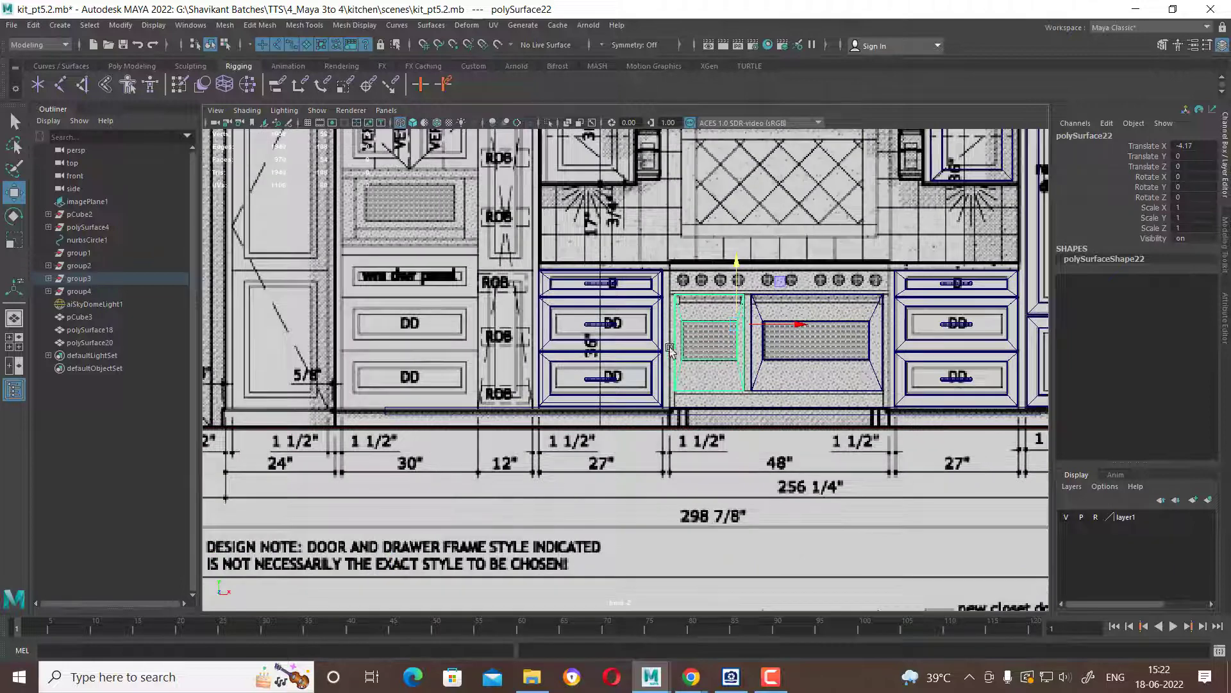
Select all three drawer fronts in each 27" stack on both sides of the oven.
middle_click_drag(671, 351, 632, 442, "alt")
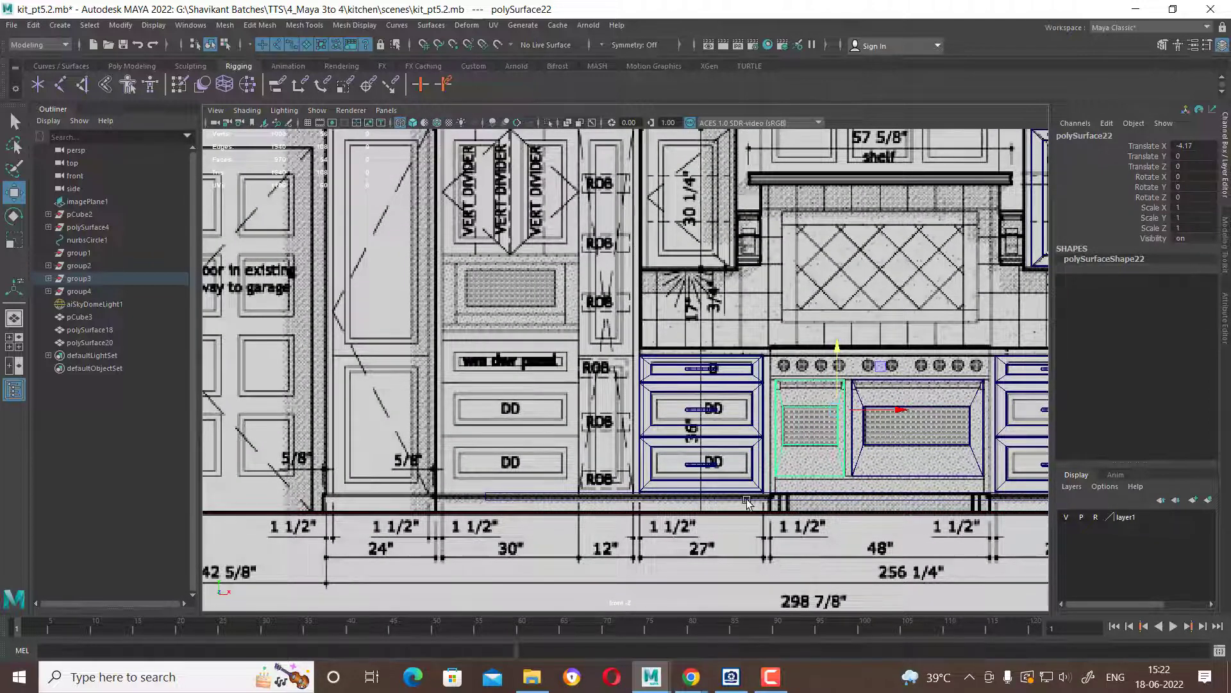
middle_click_drag(762, 428, 765, 396, "alt")
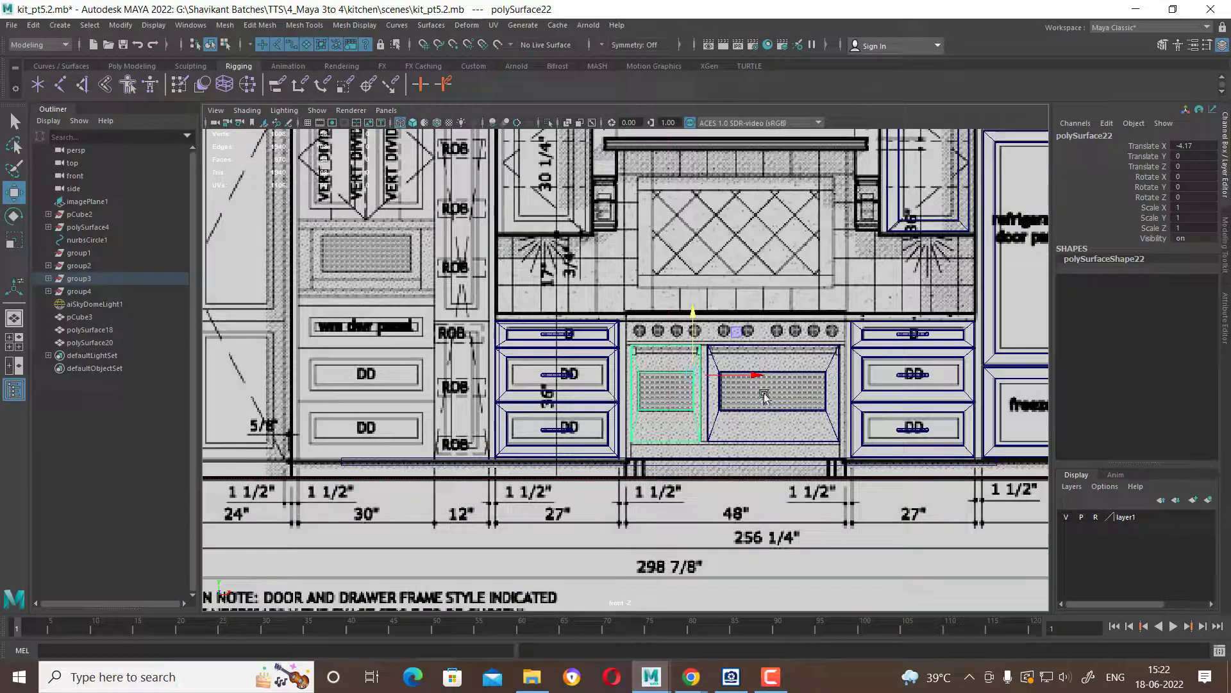
left_click(957, 339)
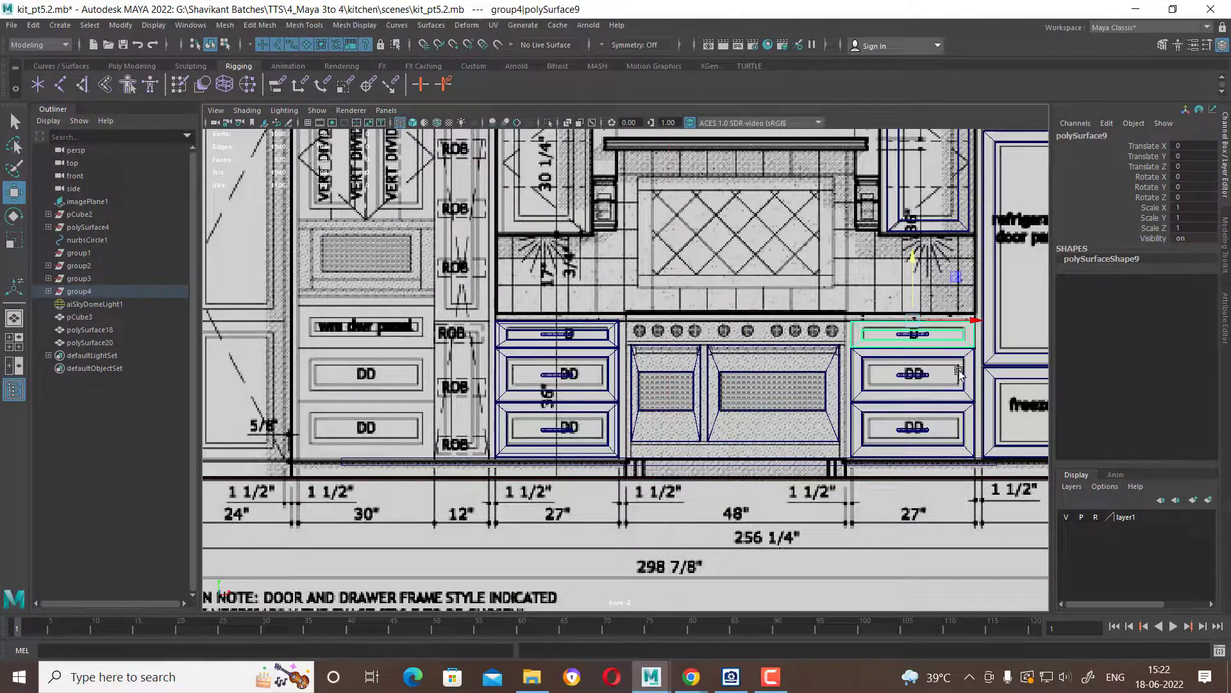
left_click(968, 403, "shift")
left_click(962, 438, "shift")
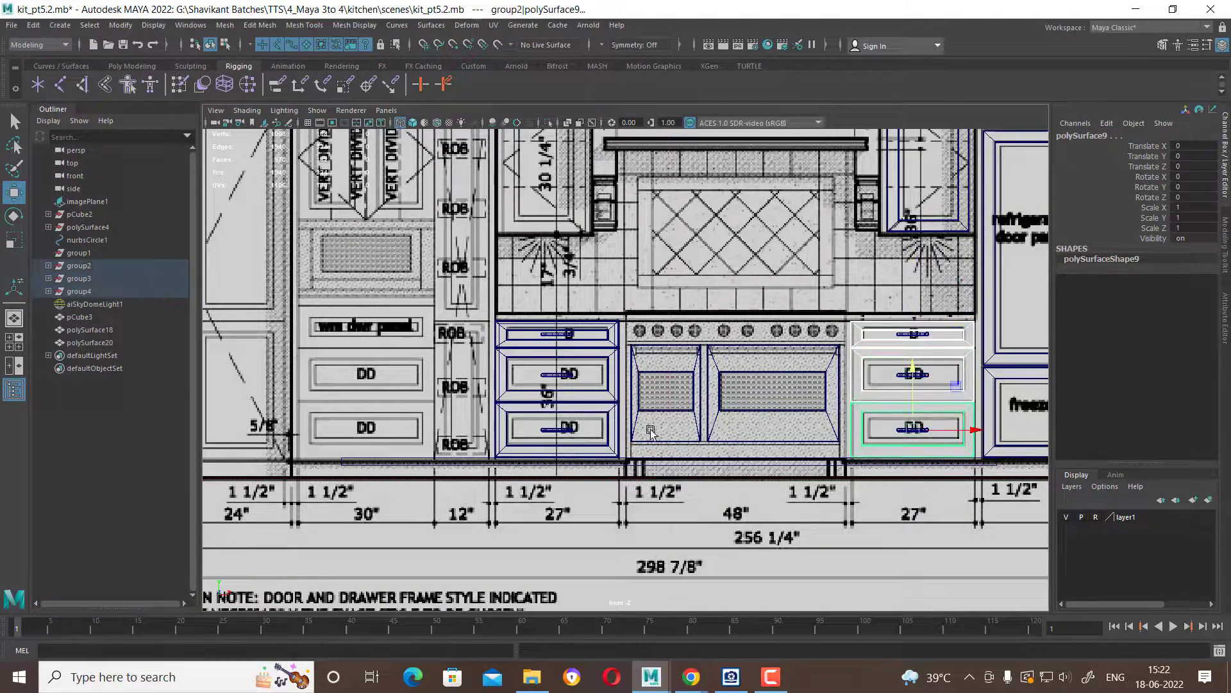
left_click(615, 444)
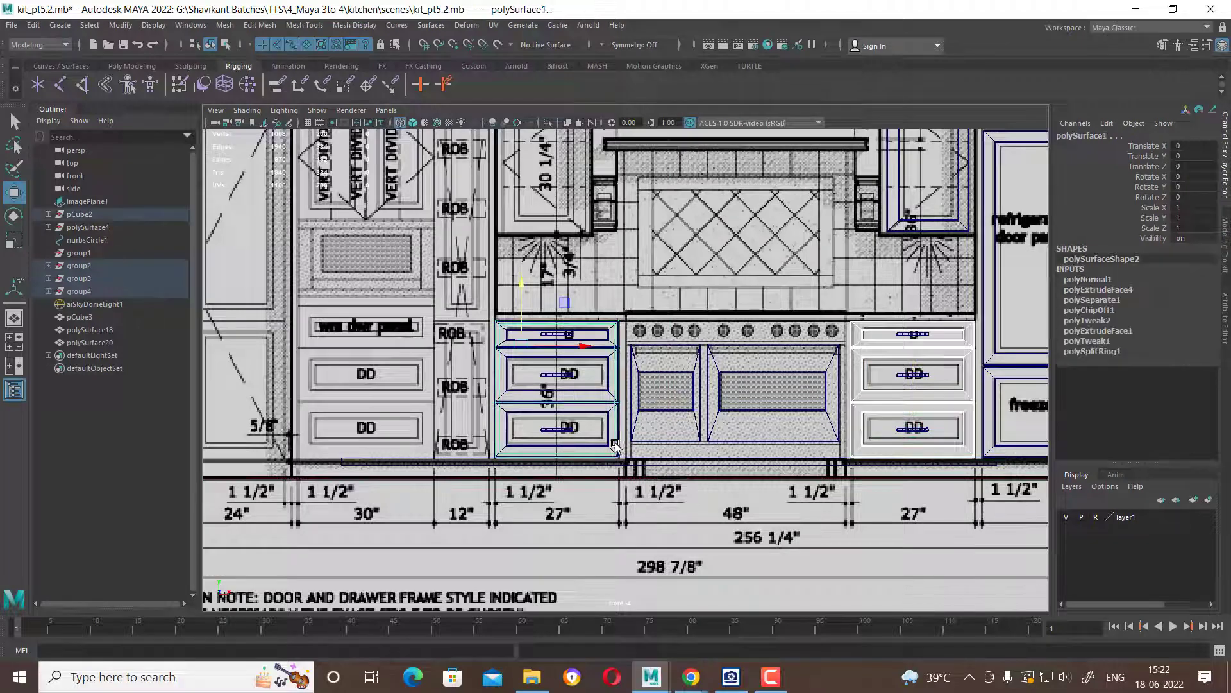
left_click(597, 393)
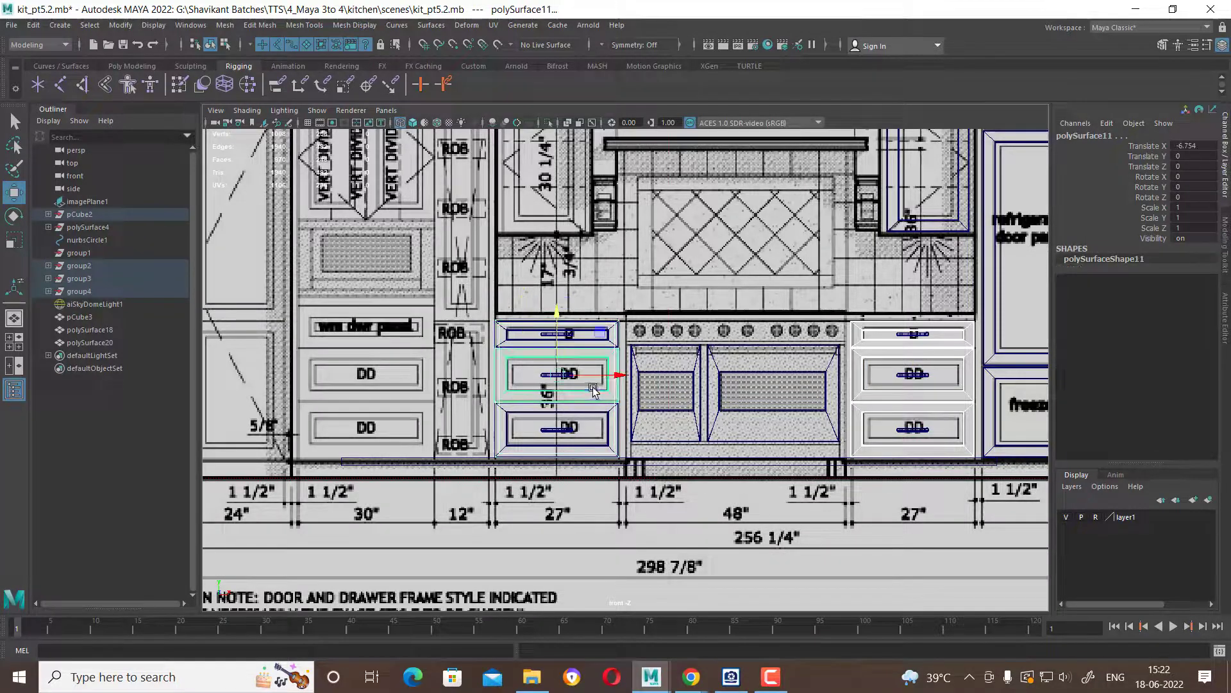
left_click(604, 425, "shift")
left_click(598, 344, "shift")
Frame the selected drawer fronts in a maximized perspective view and Combine them into one mesh.
key("space")
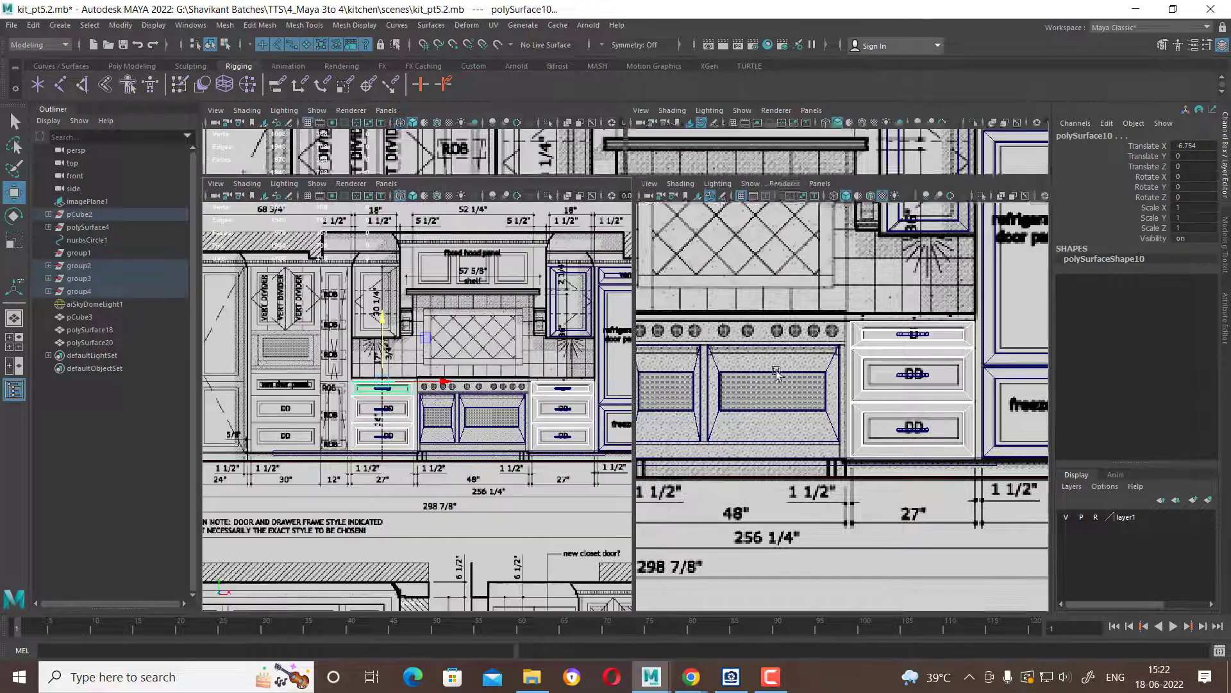
mouse_move(766, 443)
left_mouse_down("alt")
mouse_move(756, 449)
mouse_move(775, 440)
mouse_move(730, 426)
left_mouse_up("alt")
key("space")
scroll(724, 469, "up", 5)
scroll(724, 468, "down", 3)
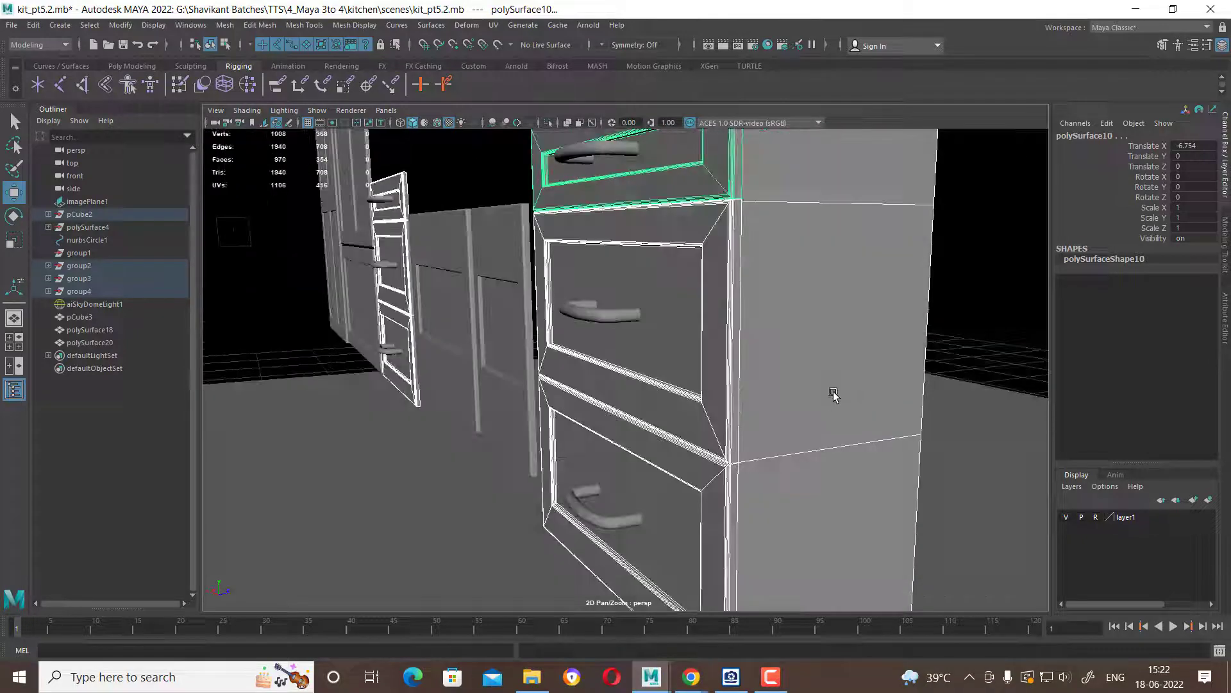
scroll(555, 385, "down", 5)
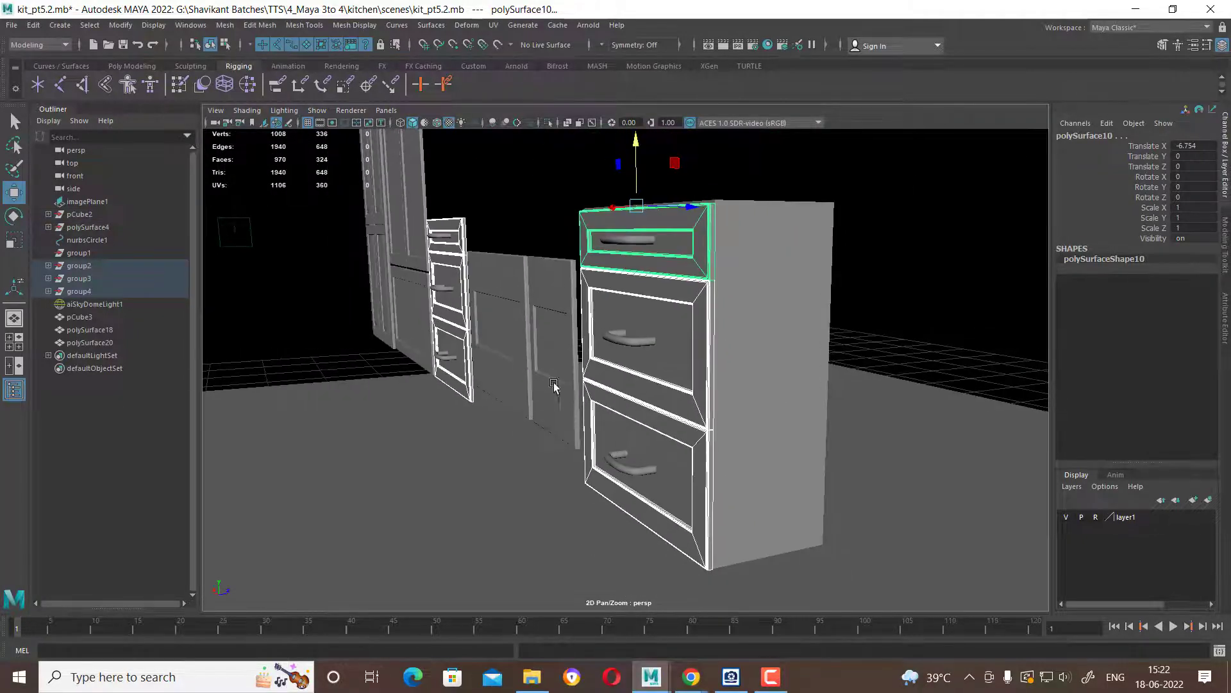
left_click_drag(555, 384, 616, 391, "alt")
scroll(796, 430, "up", 4)
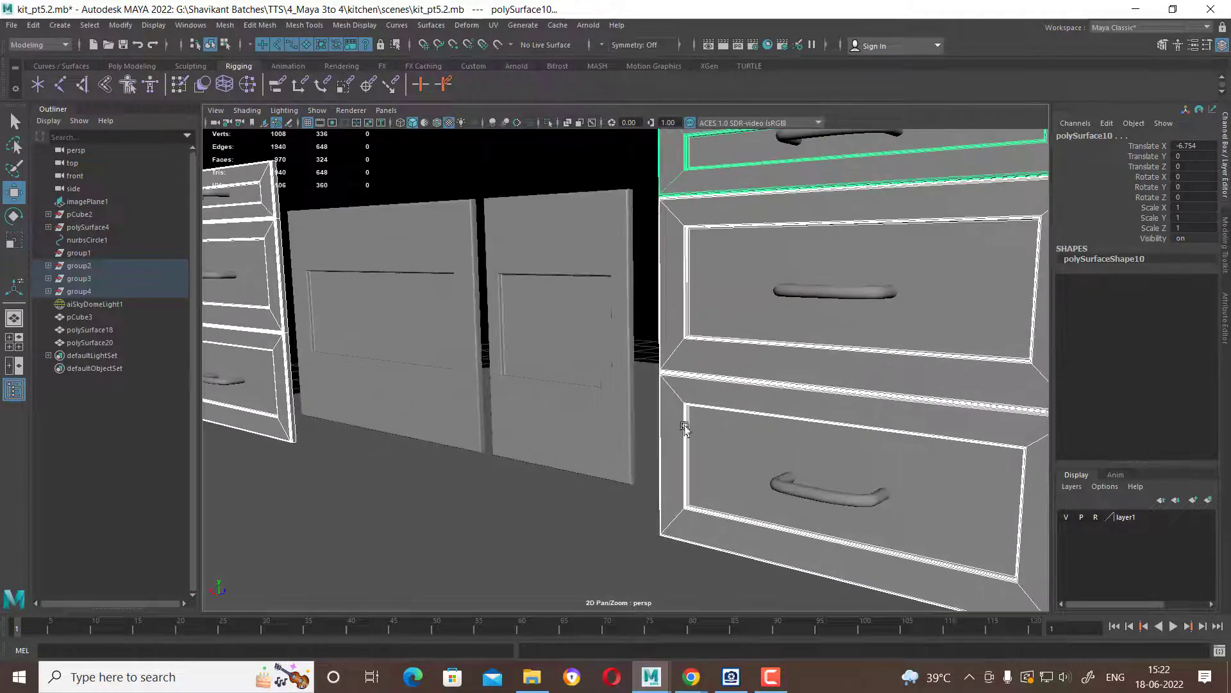
left_click_drag(800, 432, 804, 431, "alt")
mouse_move(836, 362)
left_mouse_down("alt")
mouse_move(830, 346)
mouse_move(759, 344)
left_mouse_up("alt")
right_click_drag(717, 203, 725, 476, "shift")
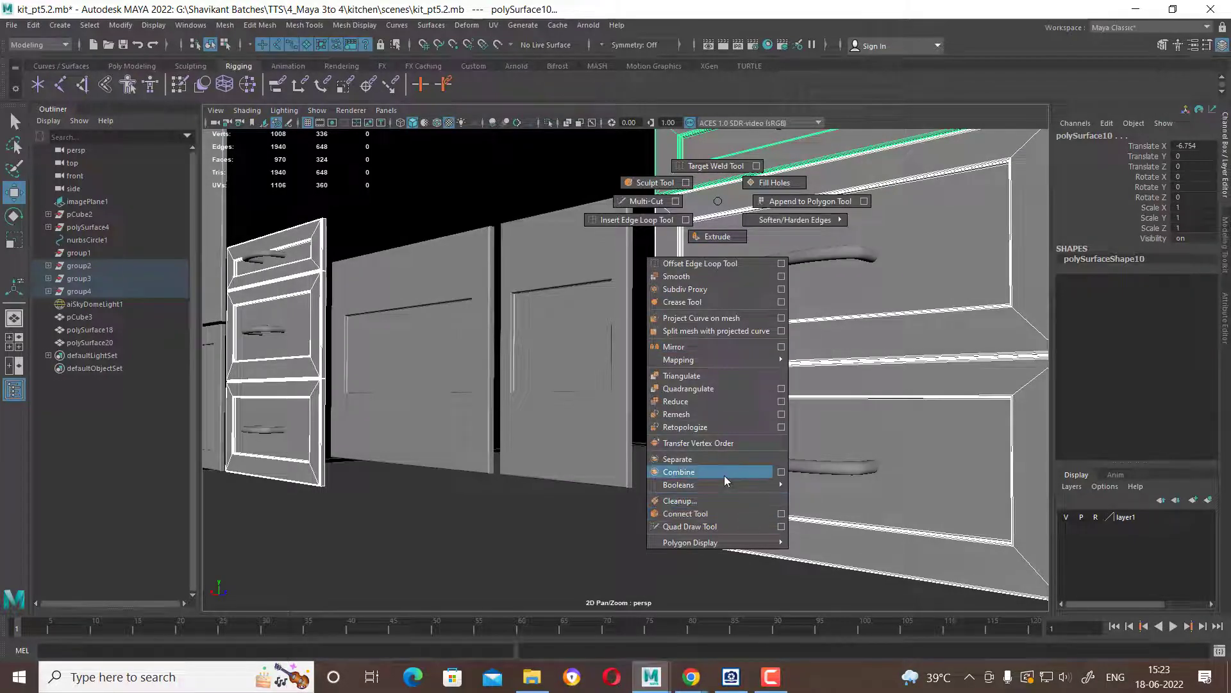
Select the recessed panel faces of every drawer on the combined drawer-front mesh.
right_click_drag(930, 211, 933, 242)
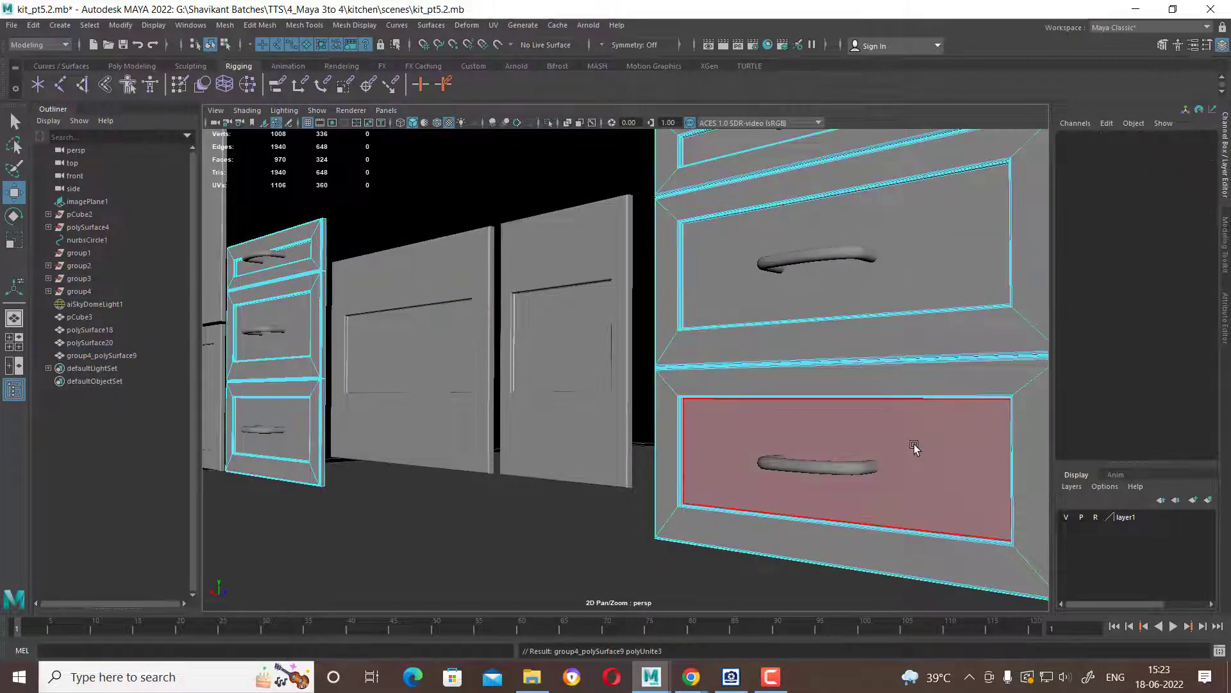
left_click(916, 448)
left_click(866, 277, "shift")
scroll(866, 277, "down", 2)
left_click(852, 247, "shift")
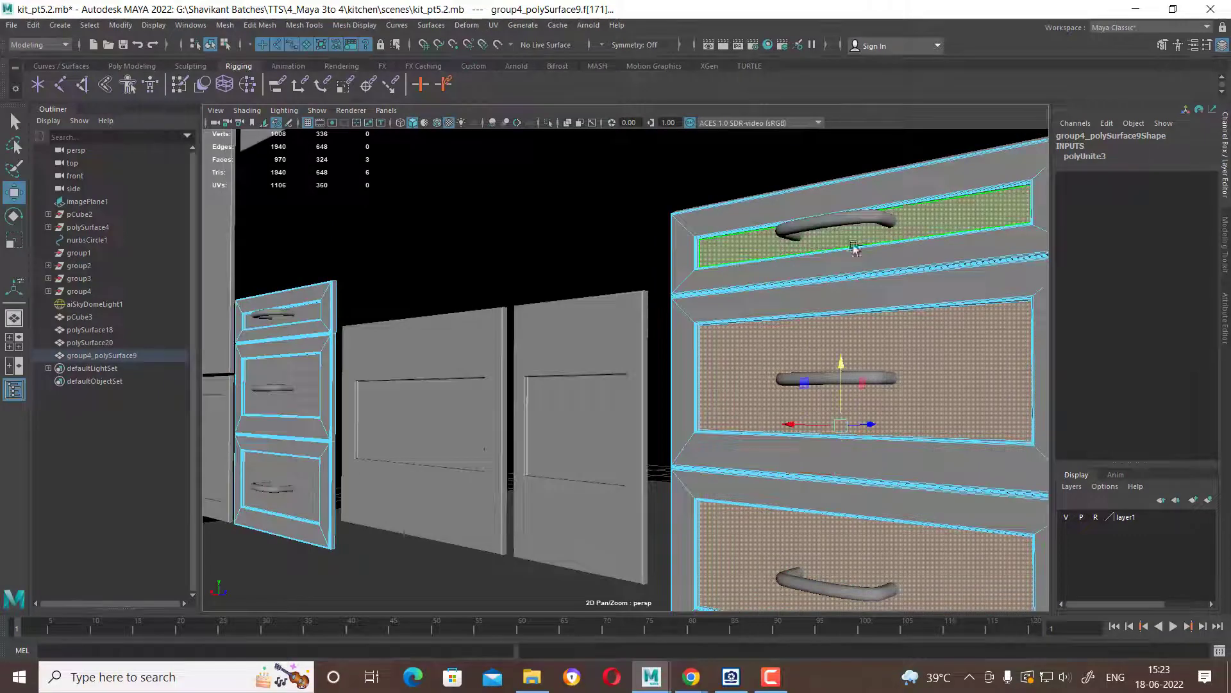
mouse_move(852, 248)
left_mouse_down("alt")
mouse_move(610, 376)
mouse_move(828, 426)
left_mouse_up("alt")
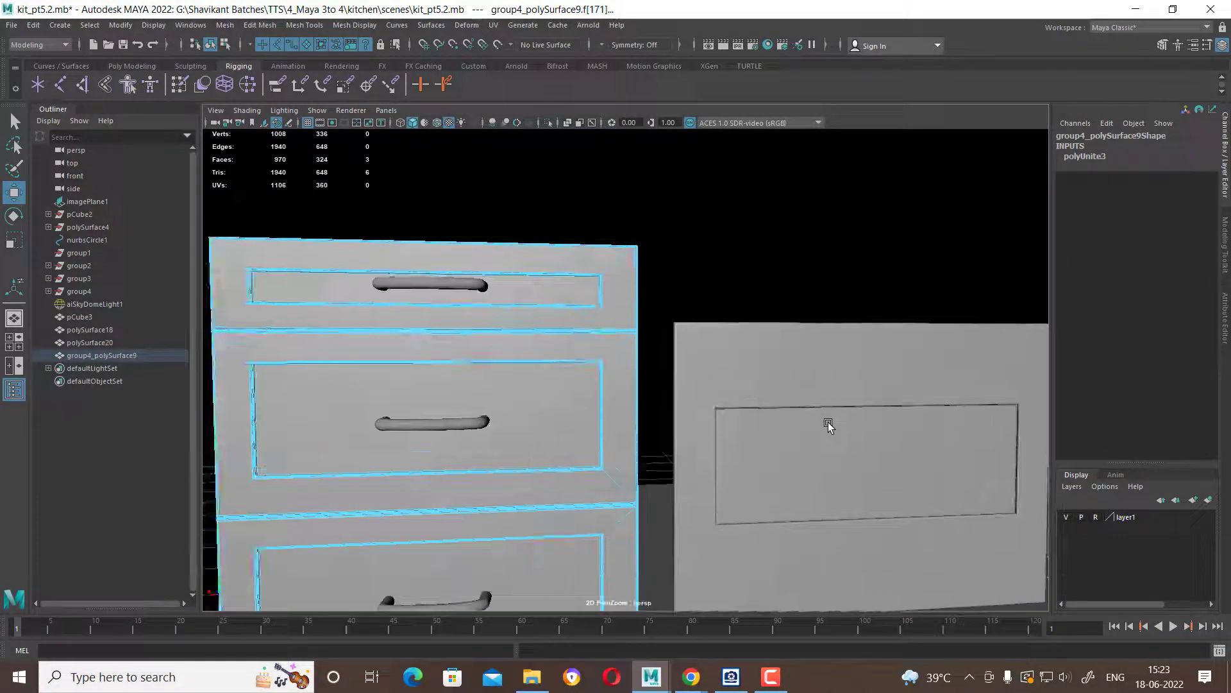
left_click(563, 294, "shift")
left_click(539, 418, "shift")
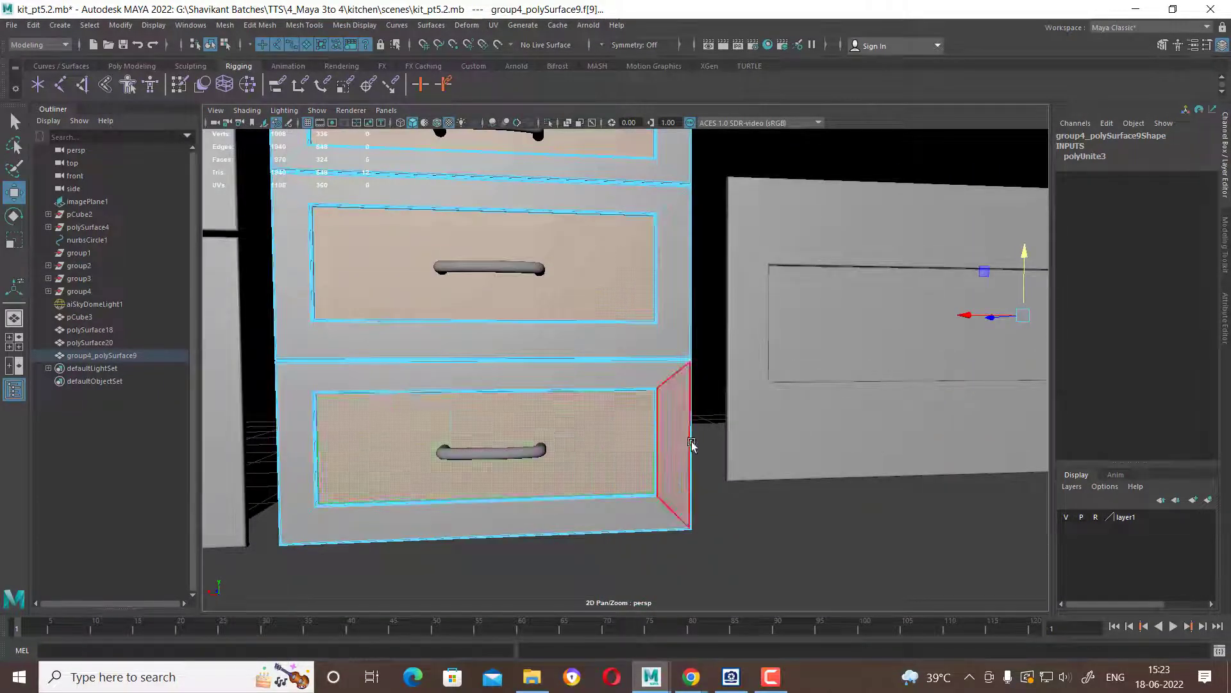
left_click(690, 440, "shift")
mouse_move(690, 440)
left_mouse_down("alt")
mouse_move(692, 407)
mouse_move(583, 244)
left_mouse_up("alt")
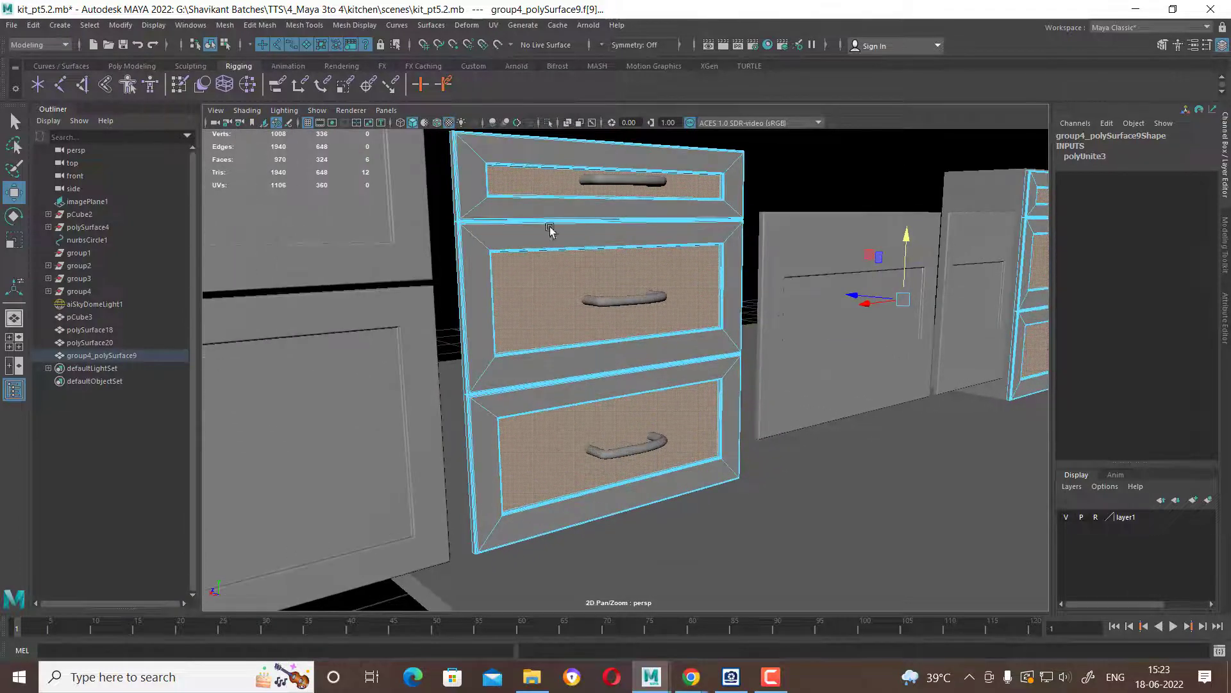
Extrude the selected drawer faces with a 0.05 offset.
right_click_drag(550, 229, 586, 335, "alt")
right_click(629, 311, "shift")
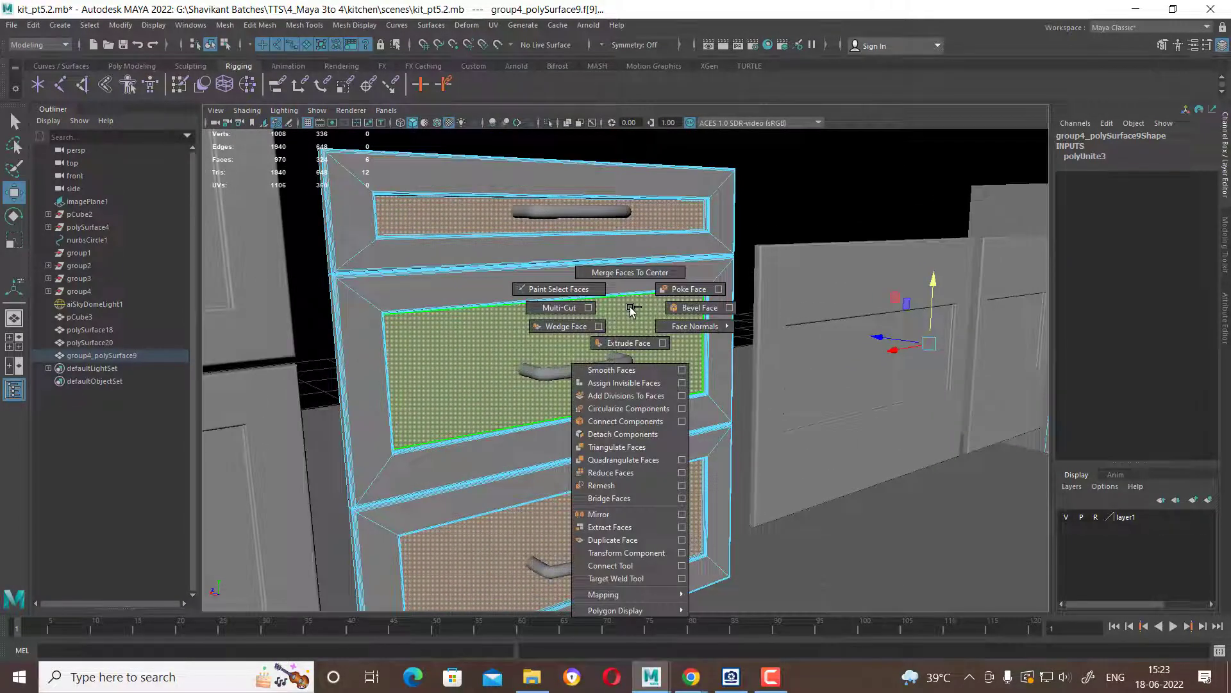
left_click(627, 344)
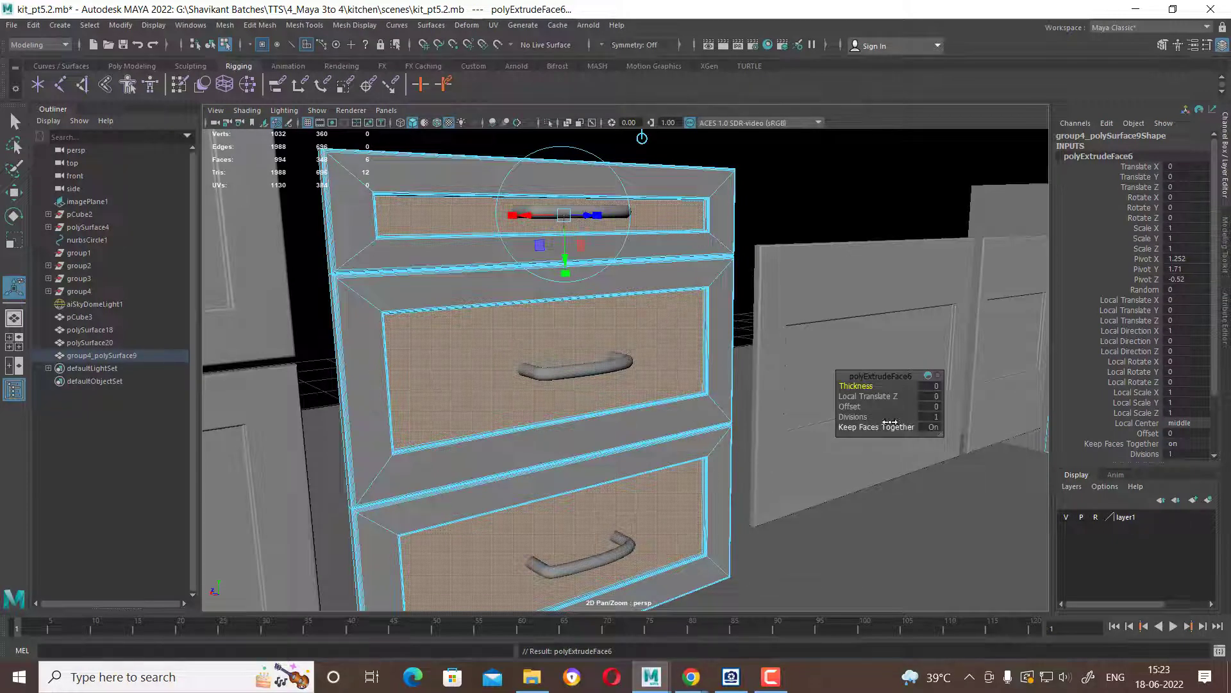
left_click_drag(853, 406, 854, 406)
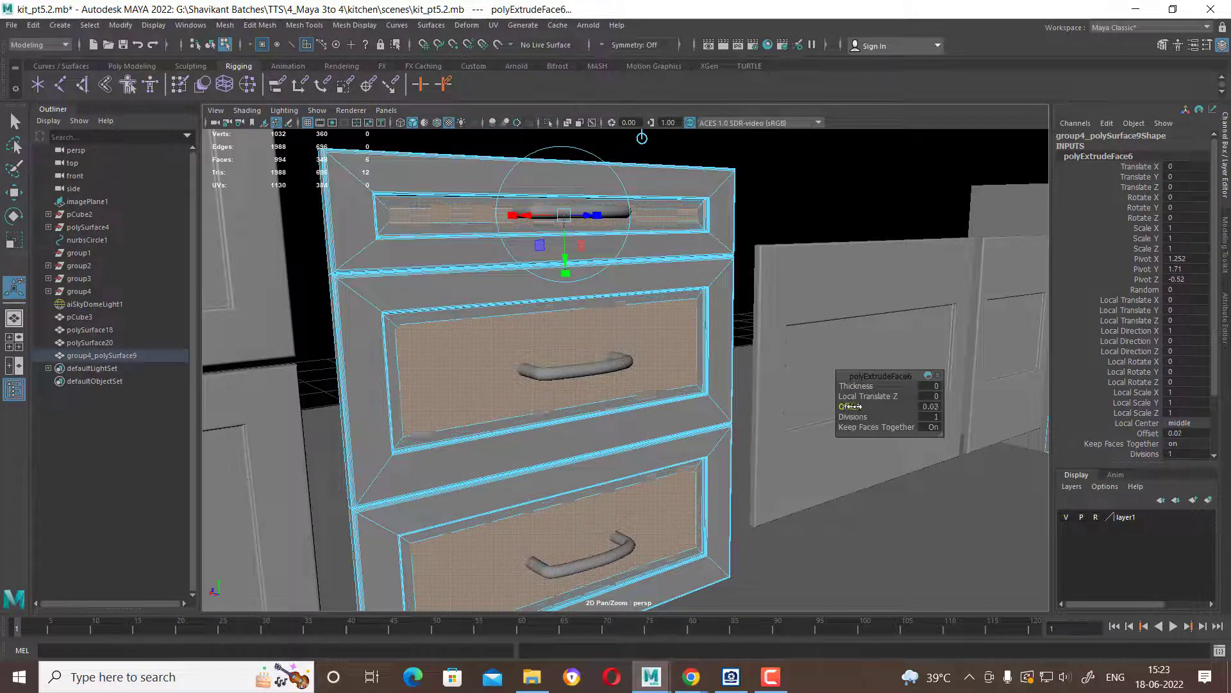
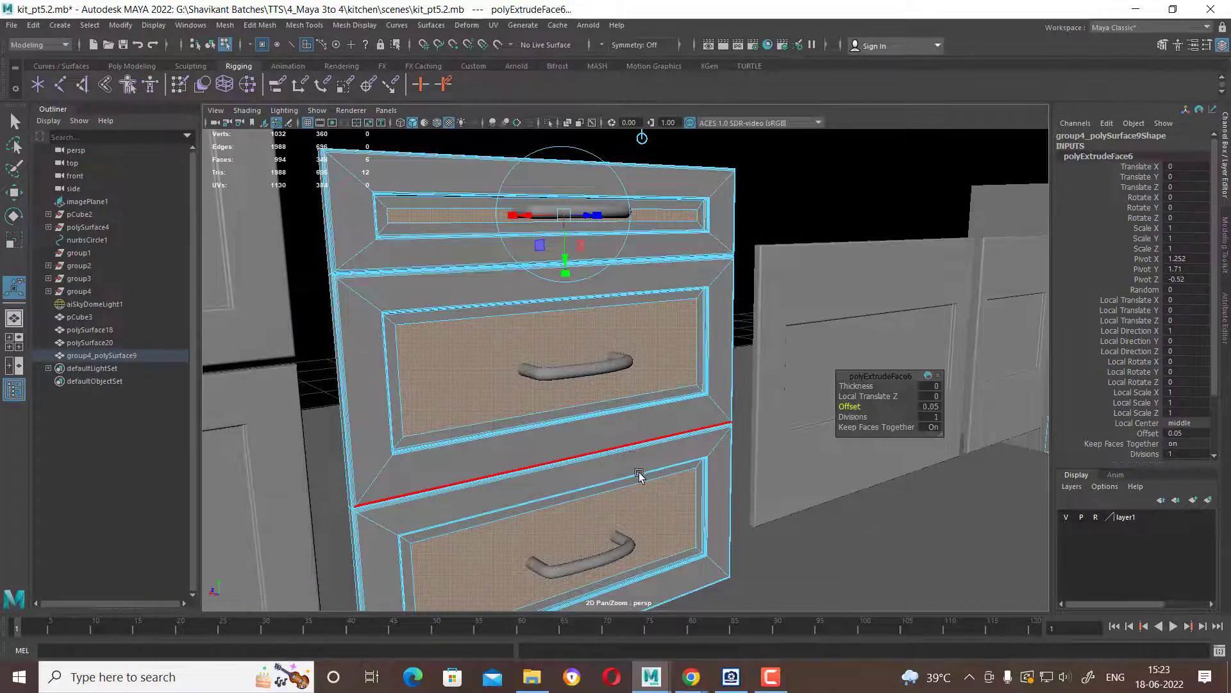
Push the drawer's extruded inset faces outward with the in-view Local Translate Z.
scroll(640, 475, "down", 5)
scroll(549, 421, "up", 2)
scroll(621, 421, "up", 3)
mouse_move(621, 421)
left_mouse_down("alt")
mouse_move(583, 434)
mouse_move(624, 467)
left_mouse_up("alt")
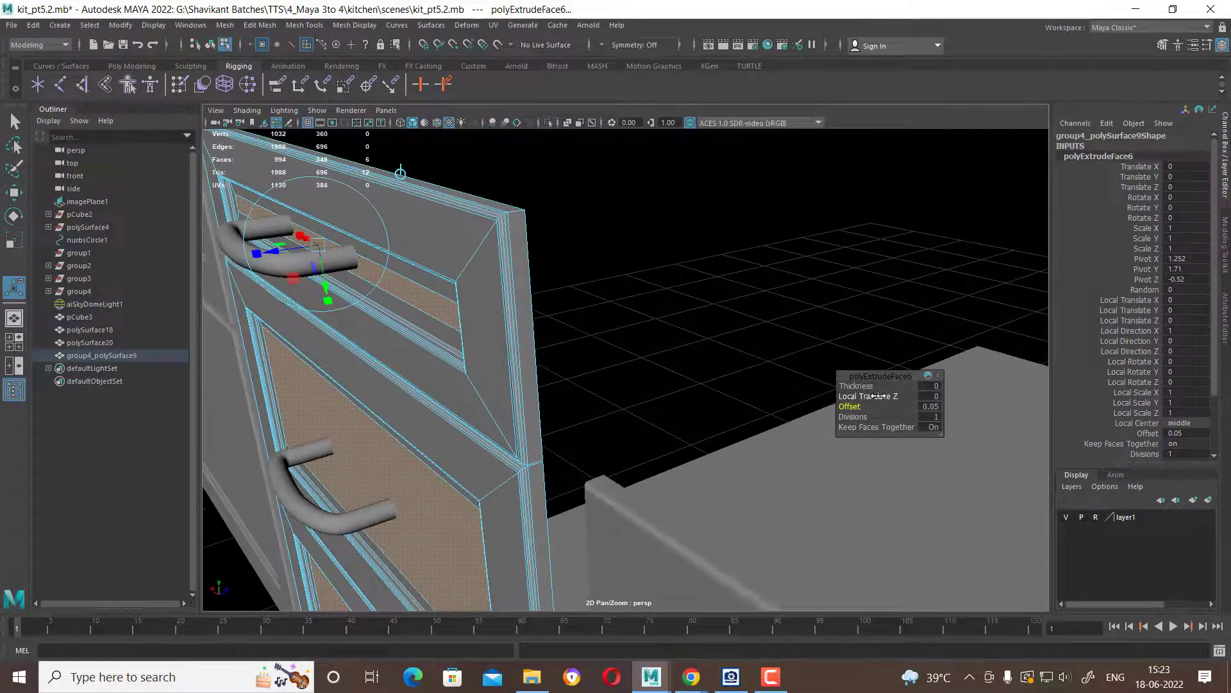
left_click_drag(862, 397, 882, 397)
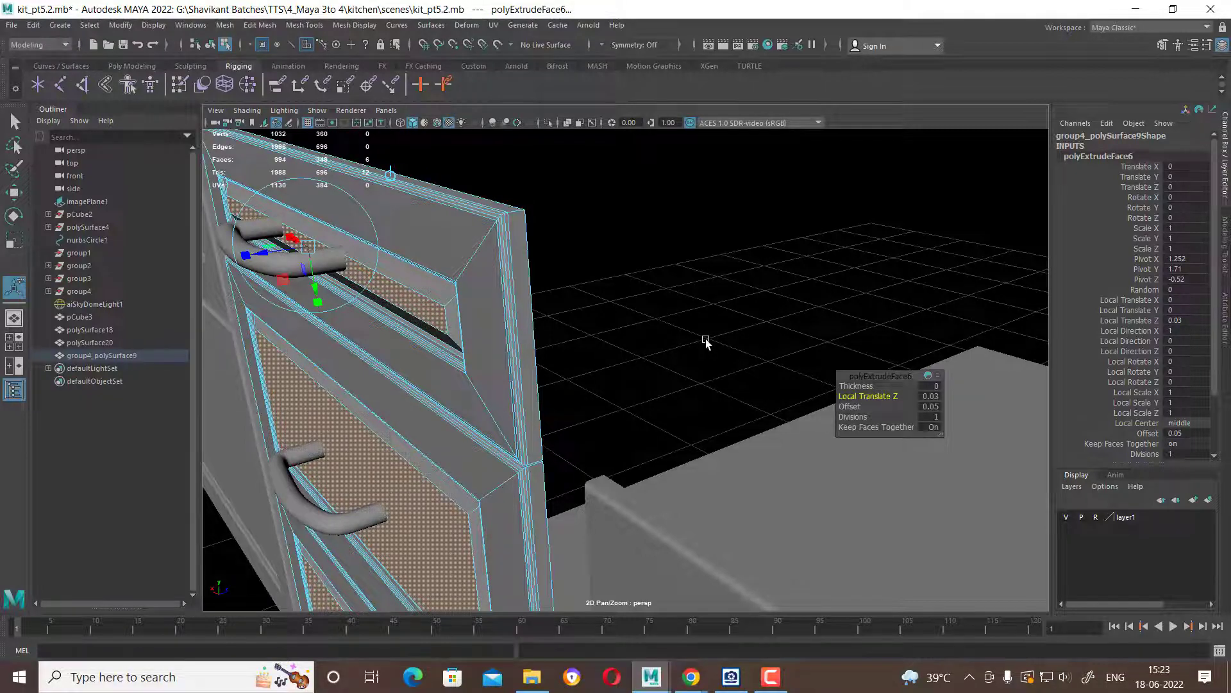
Switch to the top view and zoom in on the handle extrusion.
key("space")
left_click_drag(581, 311, 585, 324)
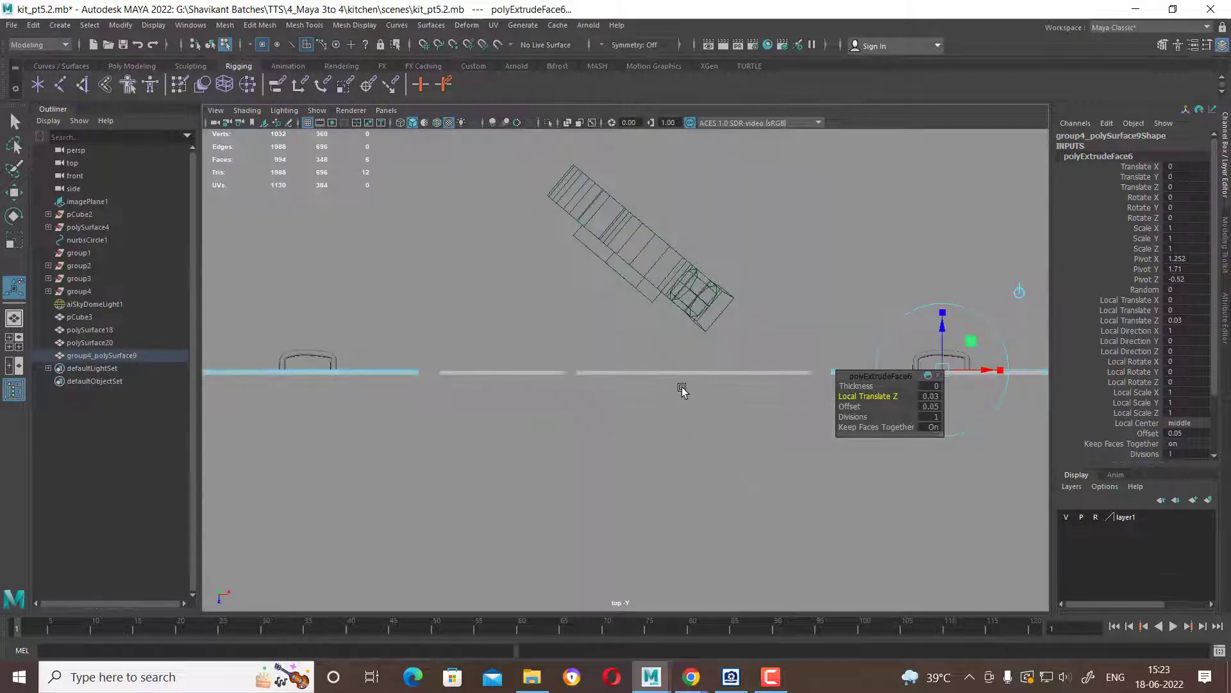
middle_click_drag(682, 390, 459, 357, "alt")
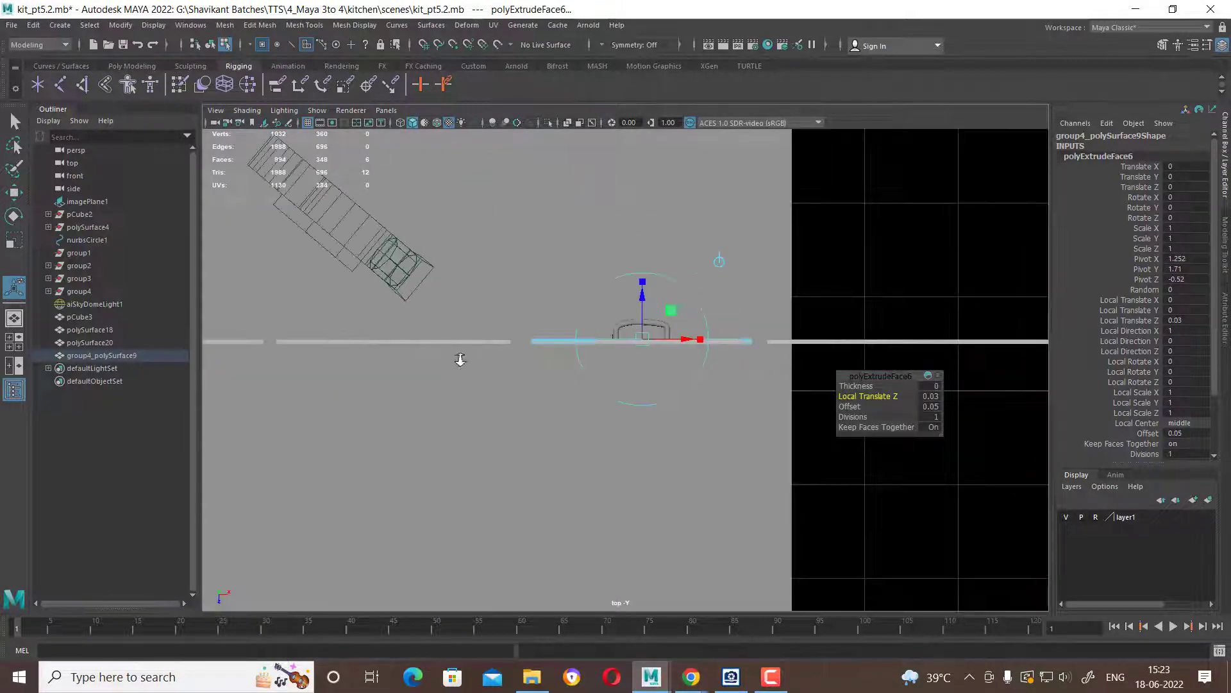
scroll(459, 357, "up", 3)
scroll(687, 481, "up", 1)
scroll(646, 486, "up", 2)
scroll(704, 500, "up", 1)
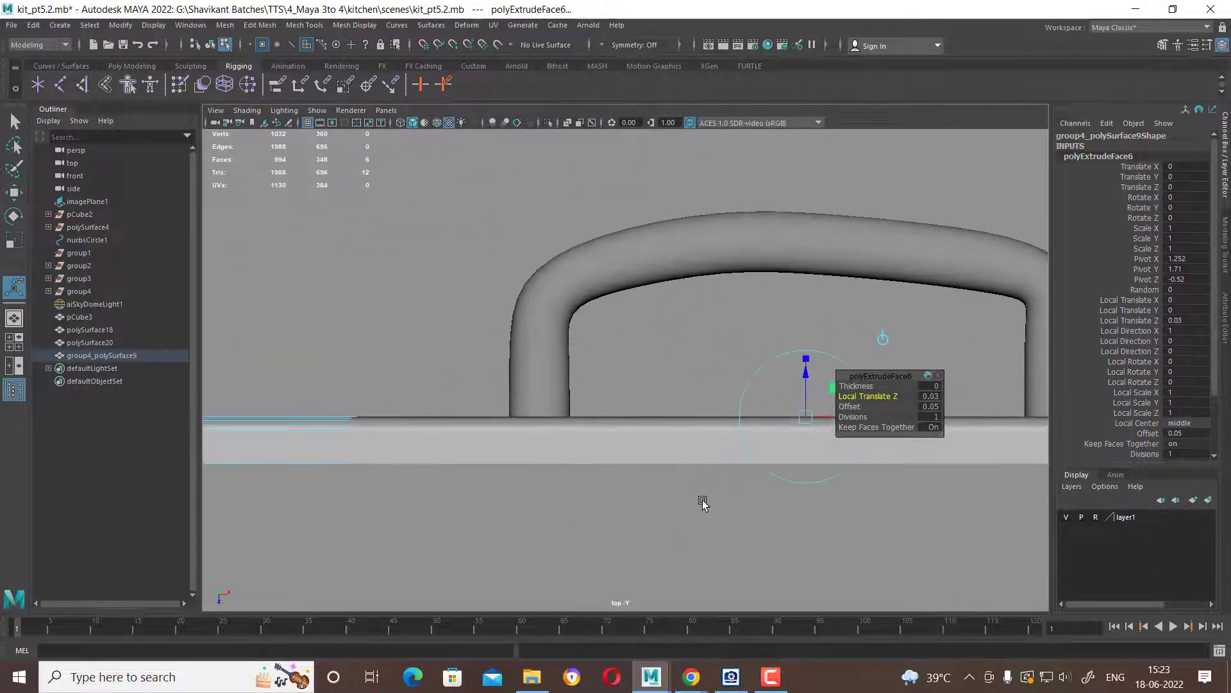
scroll(673, 500, "up", 2)
scroll(674, 500, "up", 1)
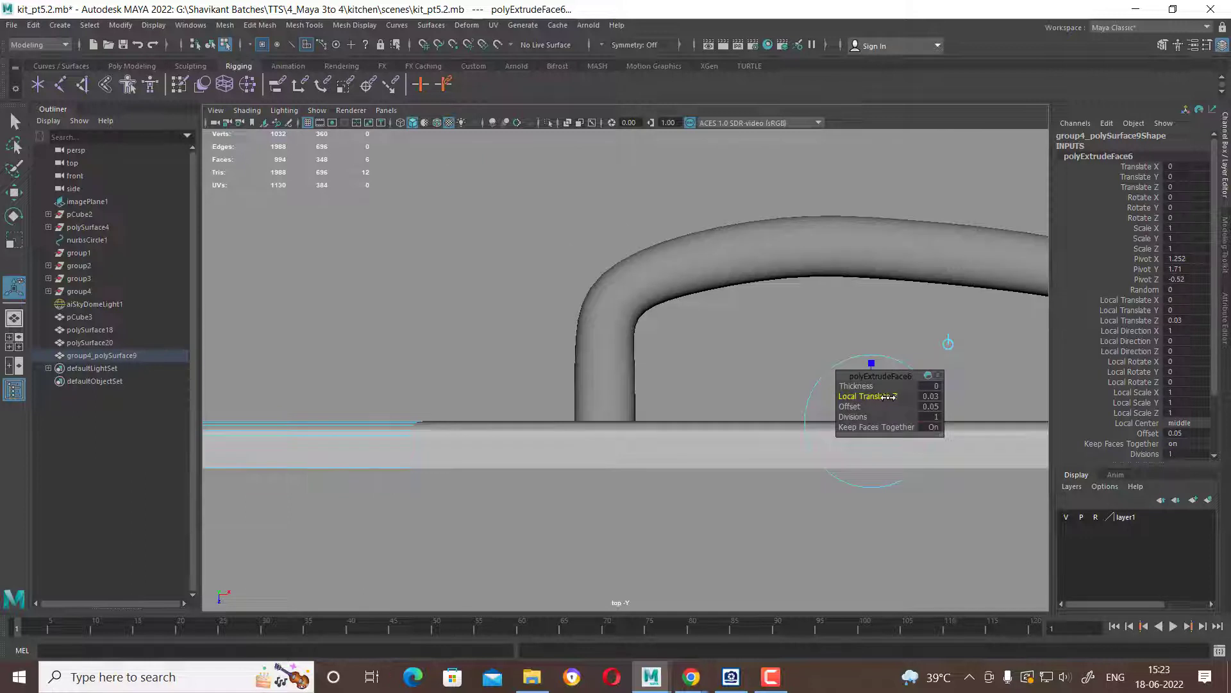
Fine-tune Local Translate Z to 0.03 while checking the extrusion in wireframe.
left_click_drag(888, 397, 888, 396)
key("4")
middle_click_drag(878, 398, 492, 460, "alt")
mouse_move(493, 460)
left_mouse_down()
mouse_move(489, 449)
mouse_move(471, 457)
left_mouse_up()
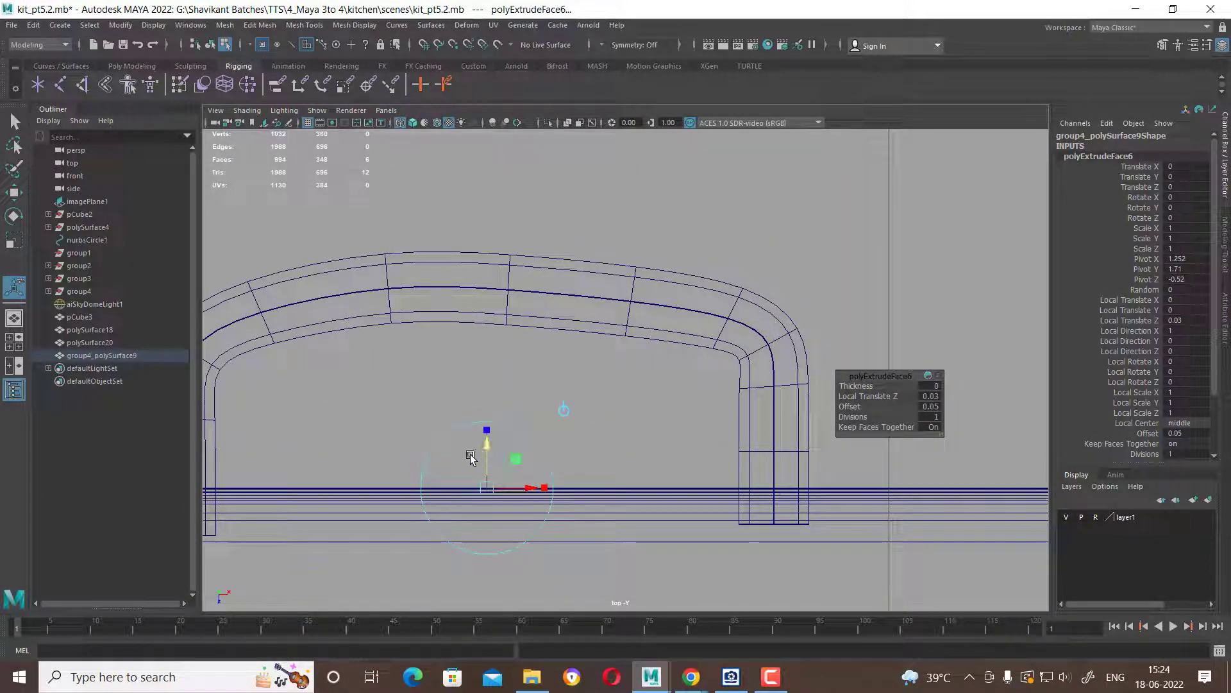
key("w")
key("space")
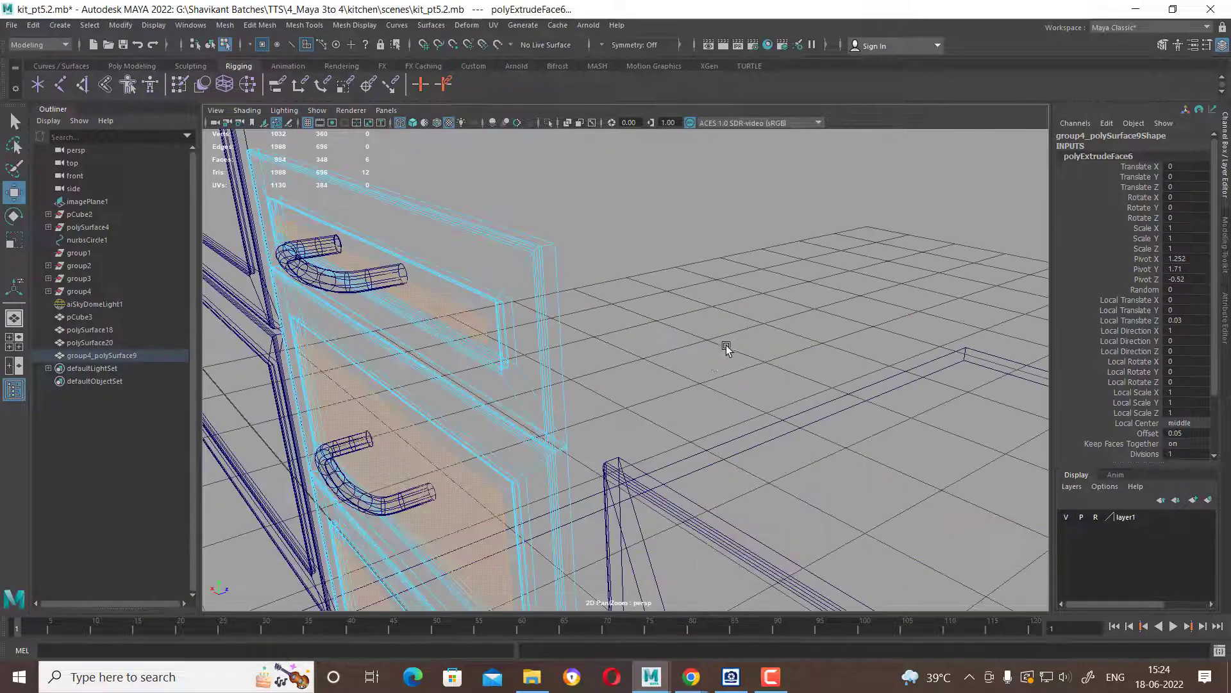
Convert the selected drawer panel faces into their 24 bordering edges with To Edges.
key("5")
scroll(779, 452, "down", 5)
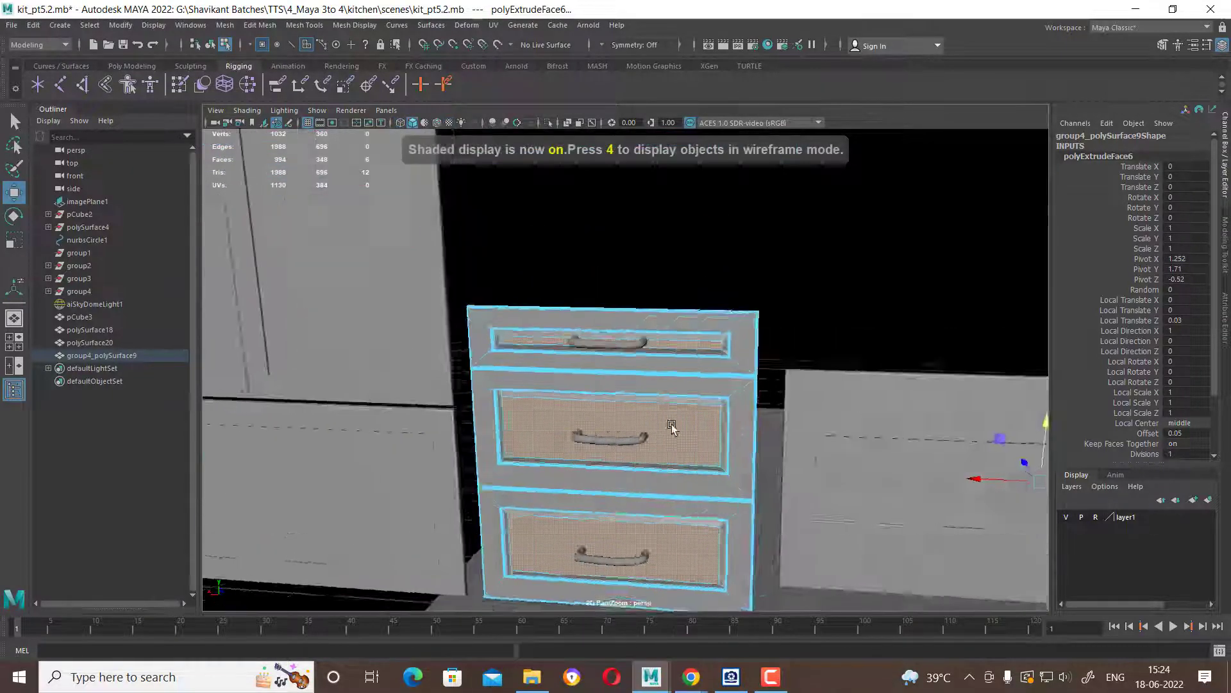
left_click_drag(669, 423, 521, 383, "alt")
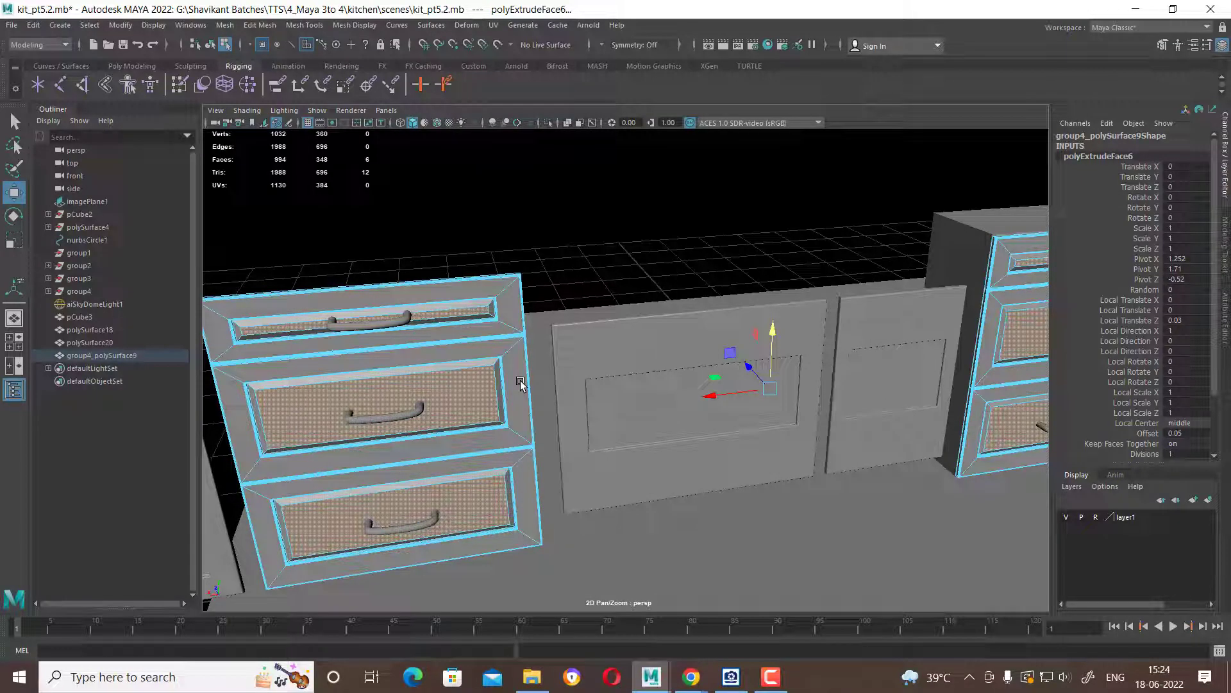
mouse_move(521, 383)
left_mouse_down("alt")
mouse_move(621, 404)
mouse_move(577, 407)
mouse_move(530, 330)
left_mouse_up("alt")
right_click(530, 331, "shift")
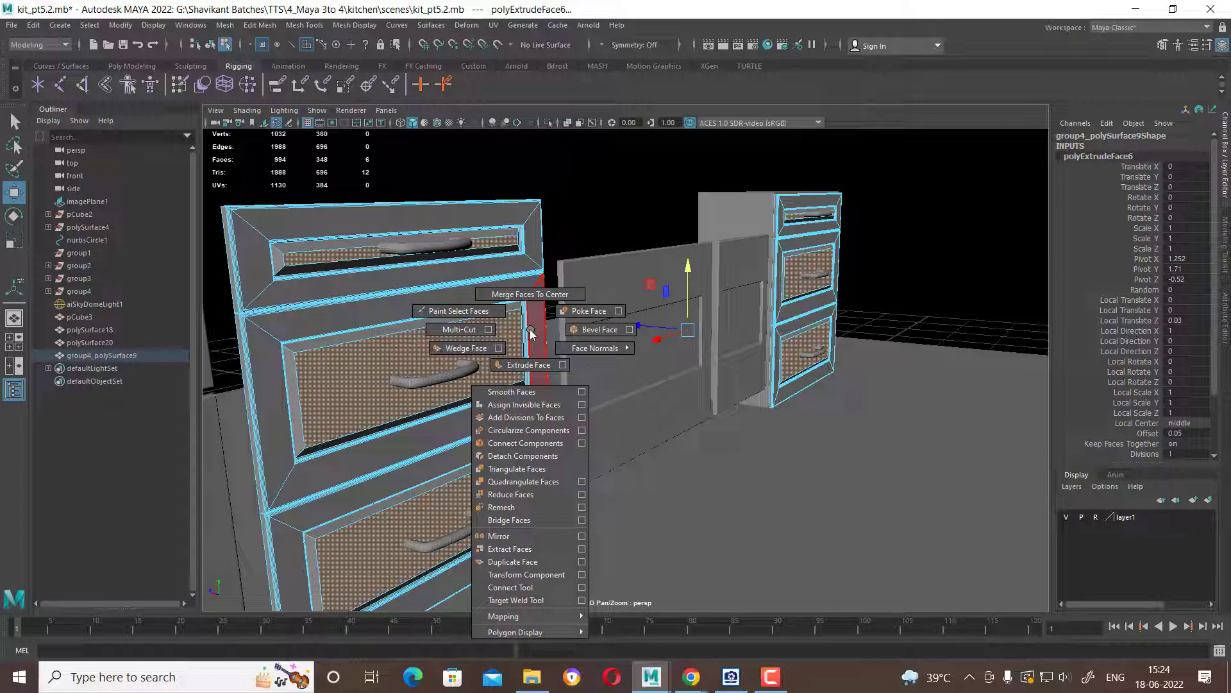
left_click(531, 330)
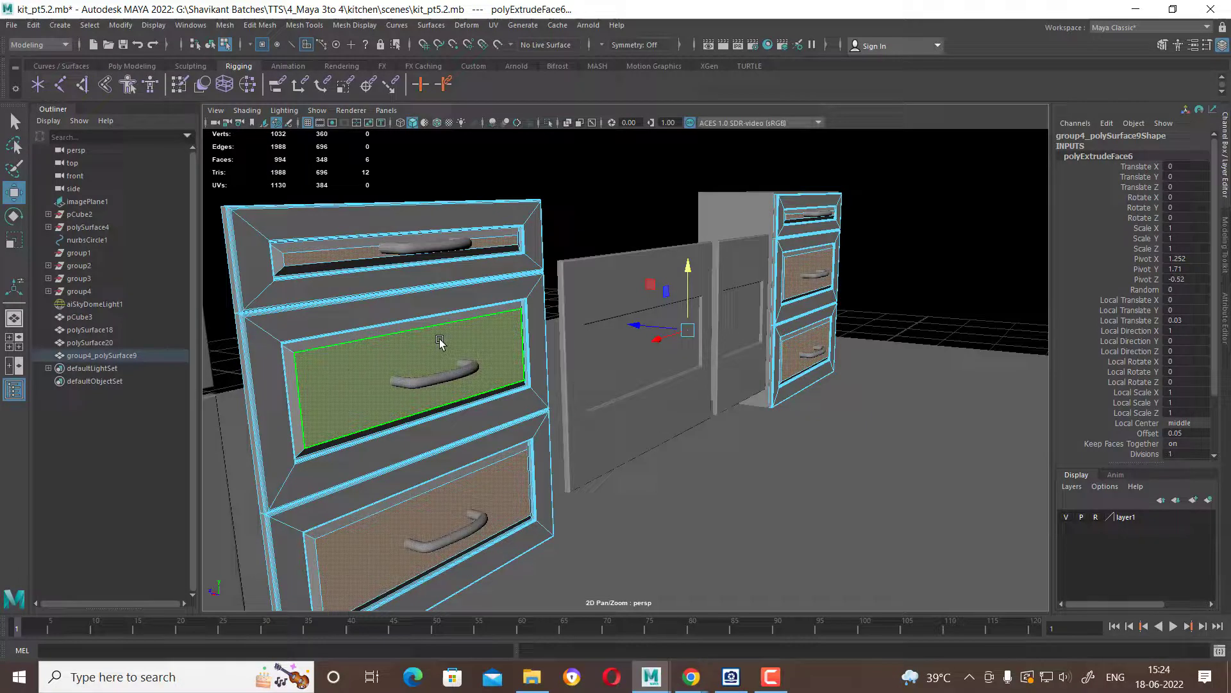
right_click(563, 342, "ctrl")
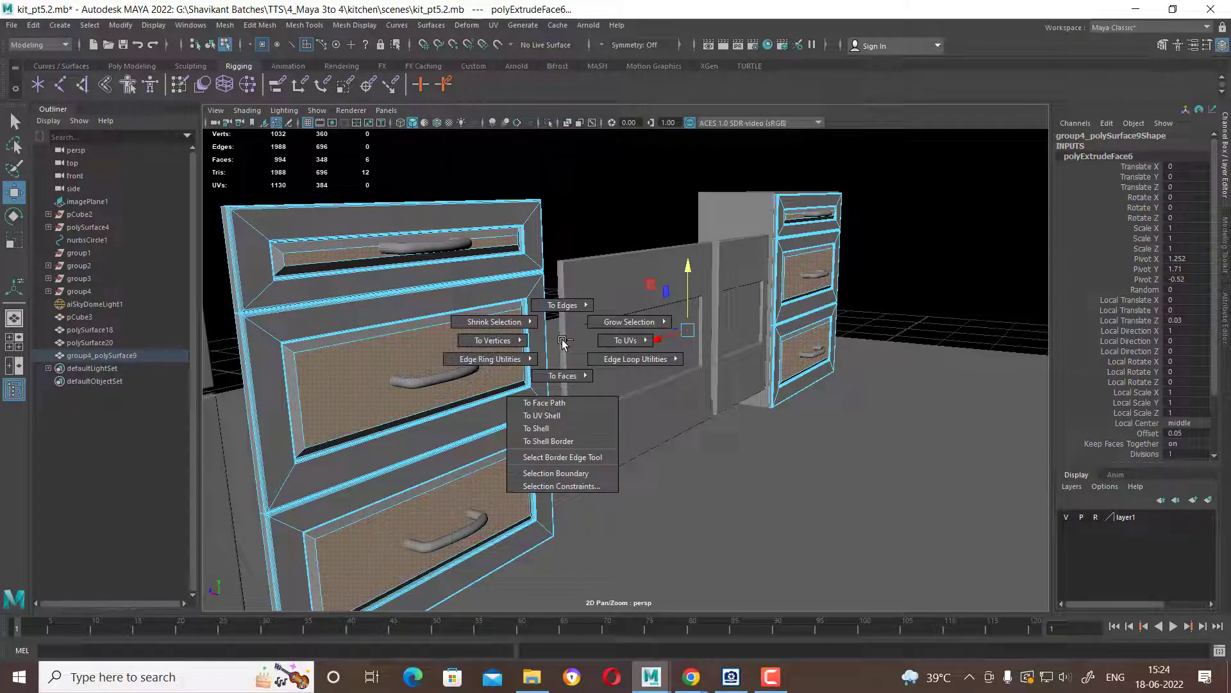
right_click_drag(562, 342, 567, 220, "ctrl")
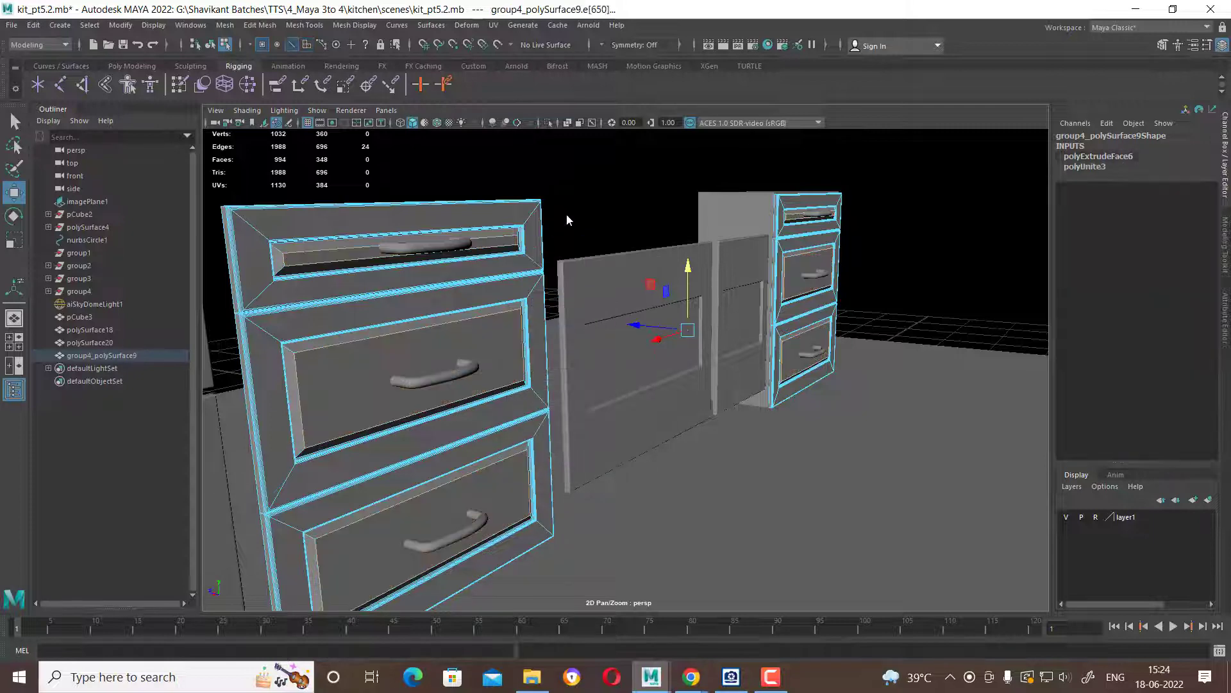
Harden the selected drawer panel edges via Soften/Harden > Harden Edge.
right_click(503, 211, "shift")
right_click_drag(507, 215, 577, 253, "shift")
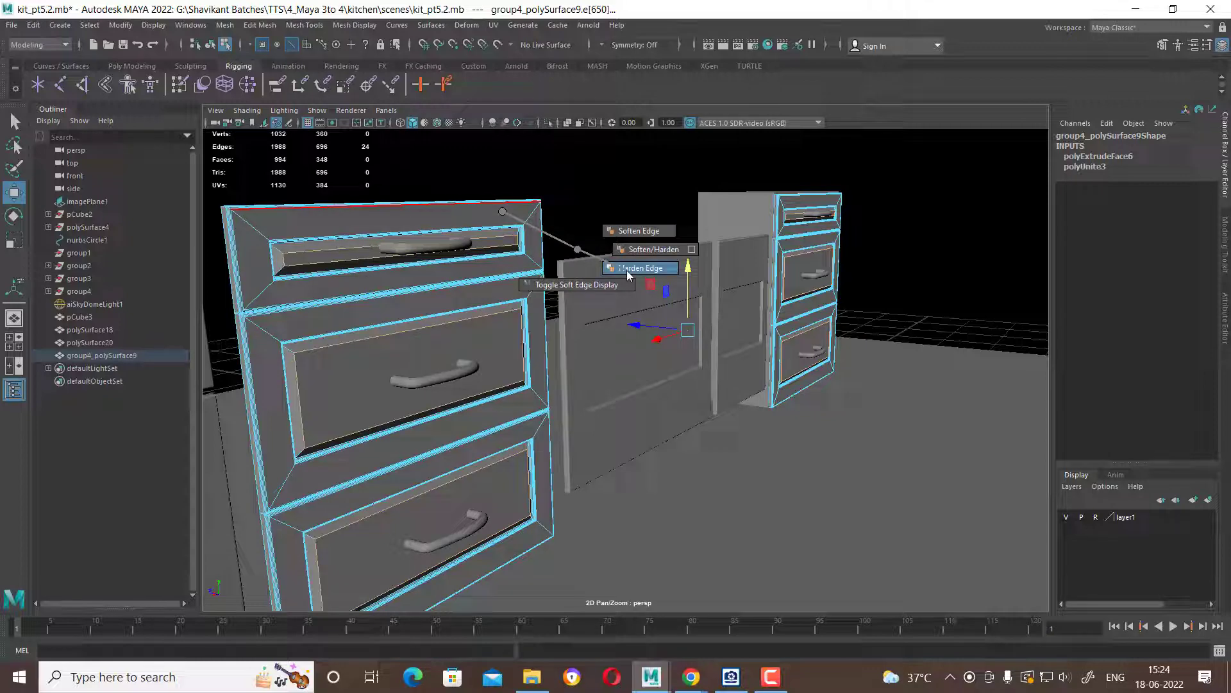
right_click_drag(628, 273, 627, 272, "shift")
key("F8")
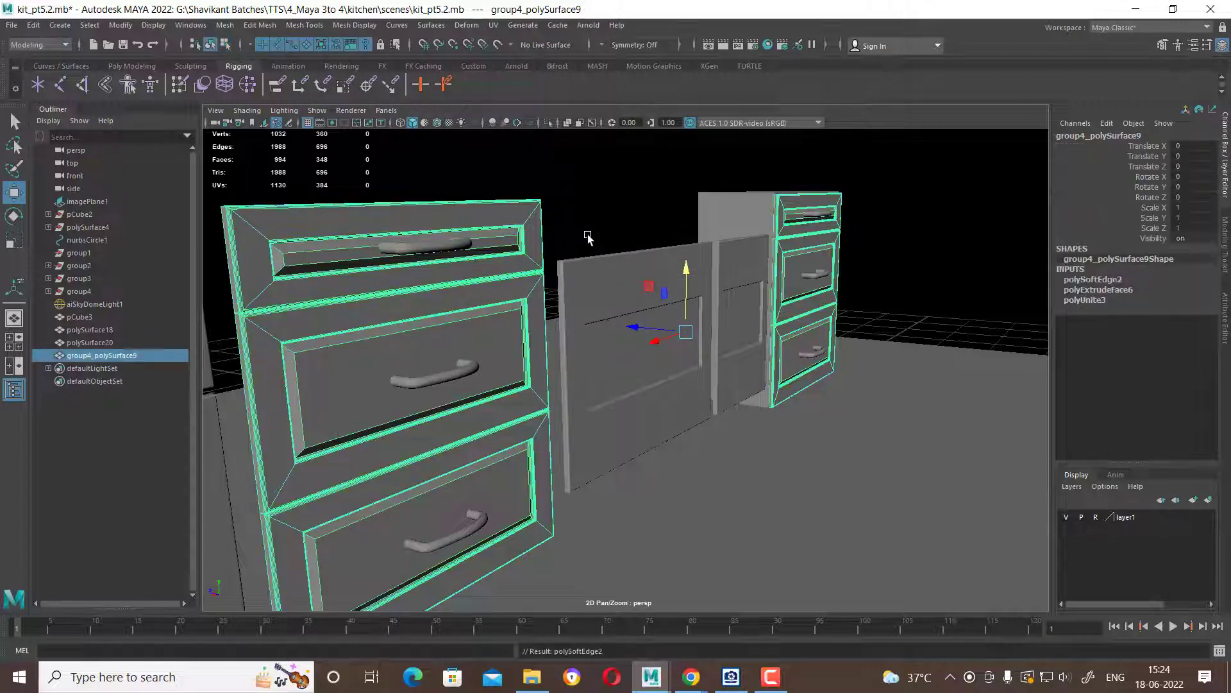
left_click(538, 344)
Reframe the drawer unit and undo back to the 24 selected panel edges.
left_click_drag(537, 343, 477, 365, "alt")
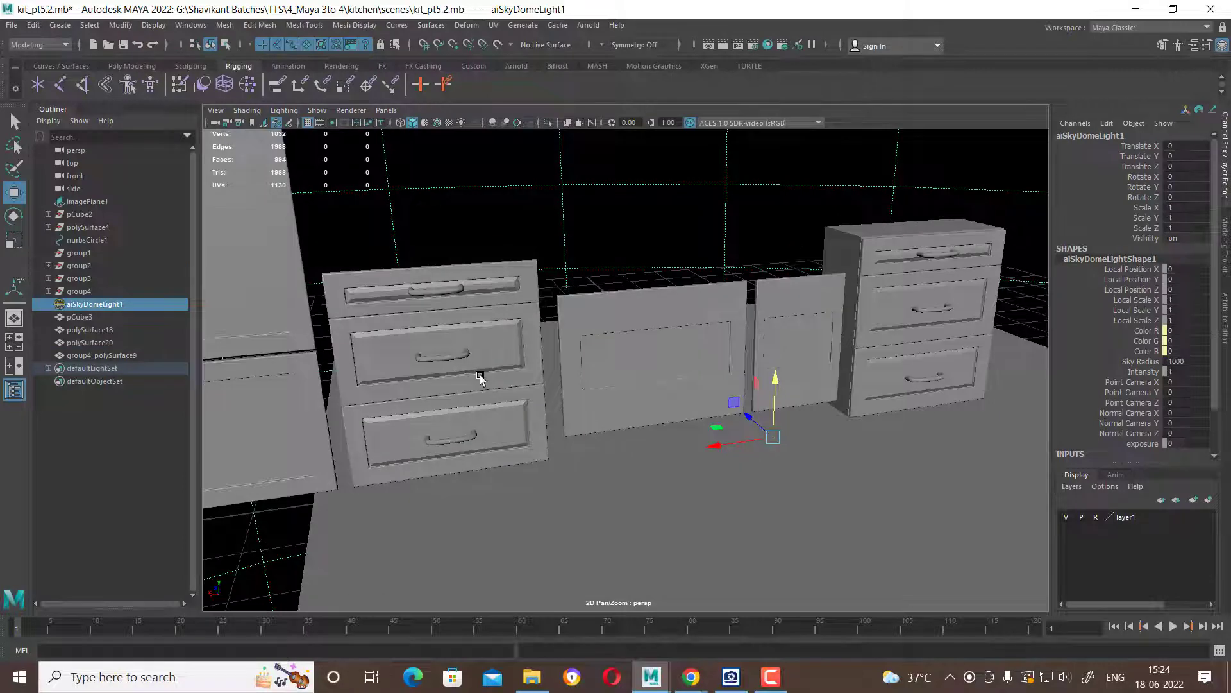
mouse_move(578, 399)
left_mouse_down("alt")
mouse_move(522, 426)
mouse_move(548, 440)
mouse_move(530, 448)
mouse_move(524, 420)
left_mouse_up("alt")
middle_click_drag(524, 421, 655, 357, "alt")
scroll(586, 382, "up", 3)
left_click(660, 360)
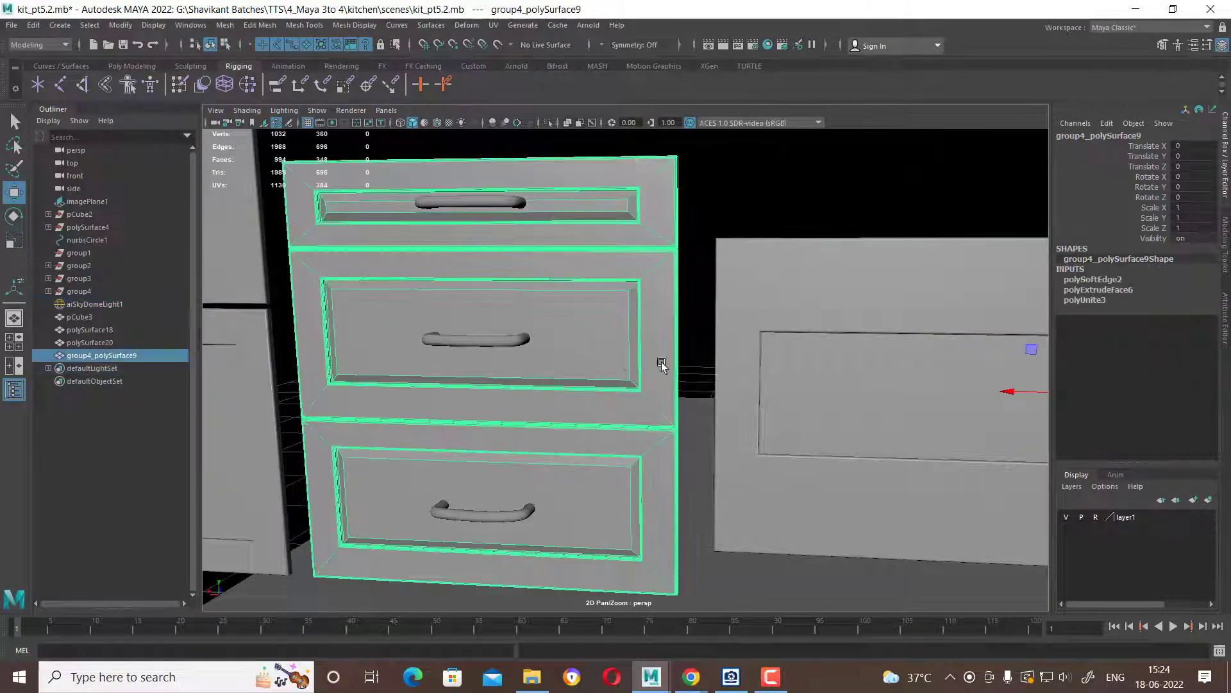
scroll(670, 440, "up", 3)
mouse_move(670, 440)
right_mouse_down("alt")
mouse_move(626, 413)
mouse_move(698, 352)
mouse_move(701, 421)
mouse_move(560, 315)
mouse_move(583, 340)
mouse_move(506, 324)
mouse_move(563, 364)
right_mouse_up("alt")
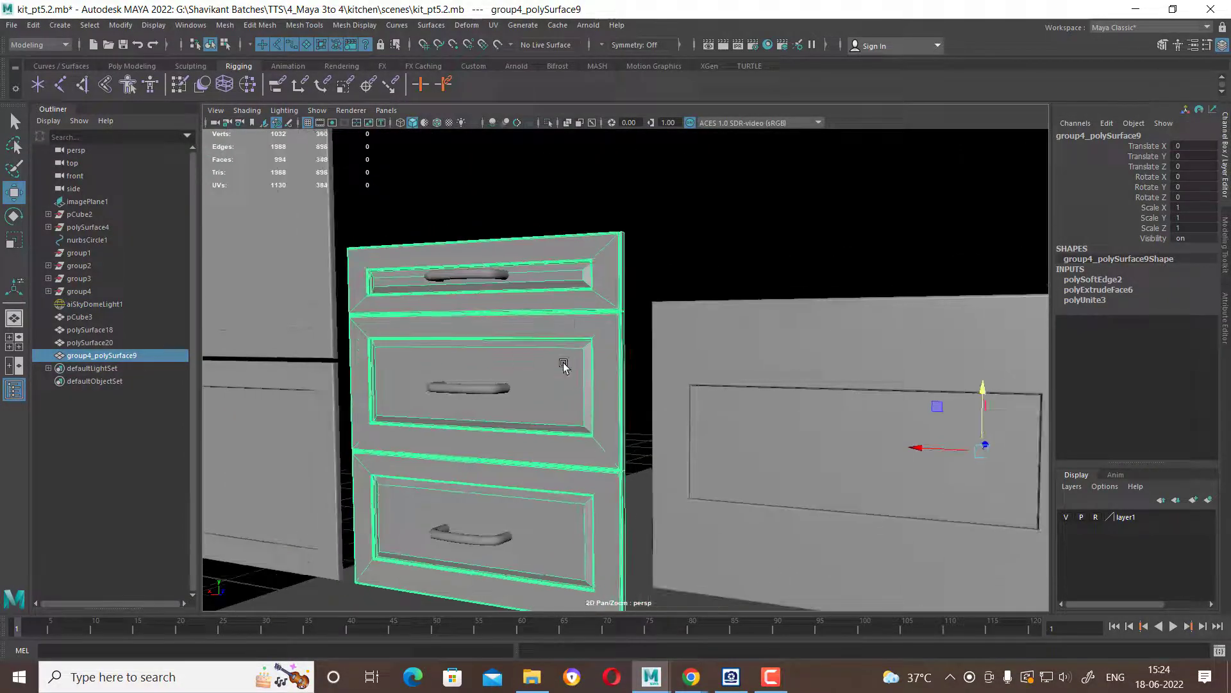
key("ctrl+z")
key("ctrl+z")
key("ctrl+z")
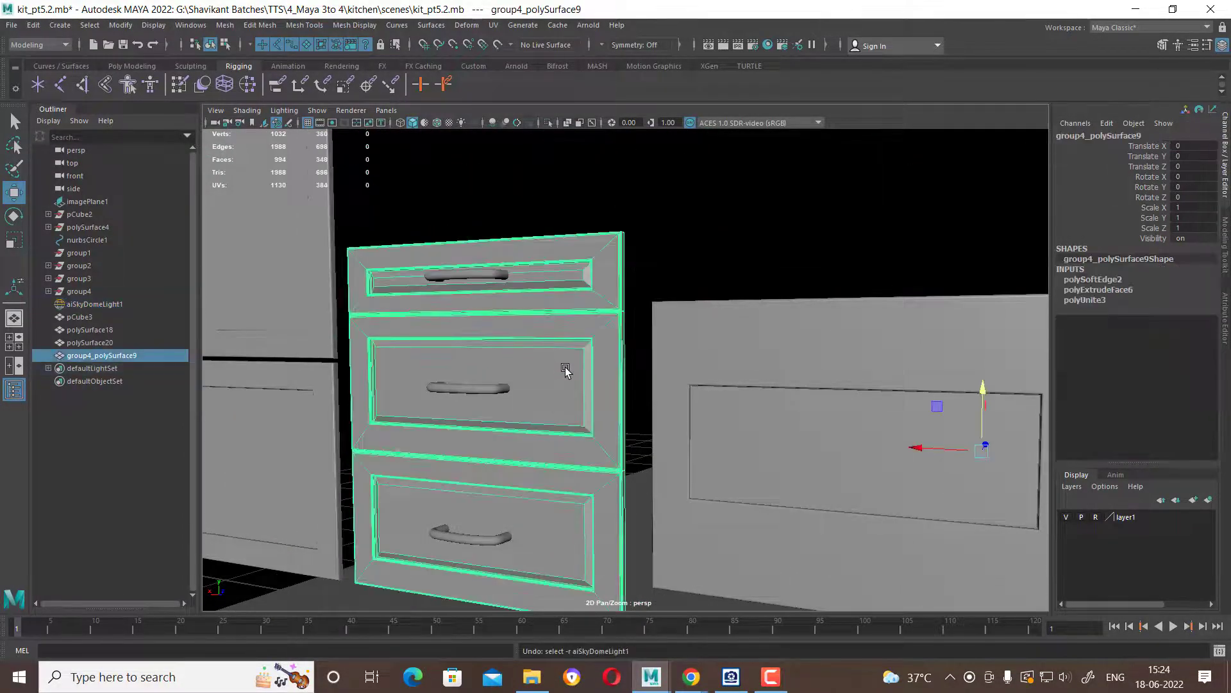
key("ctrl+z")
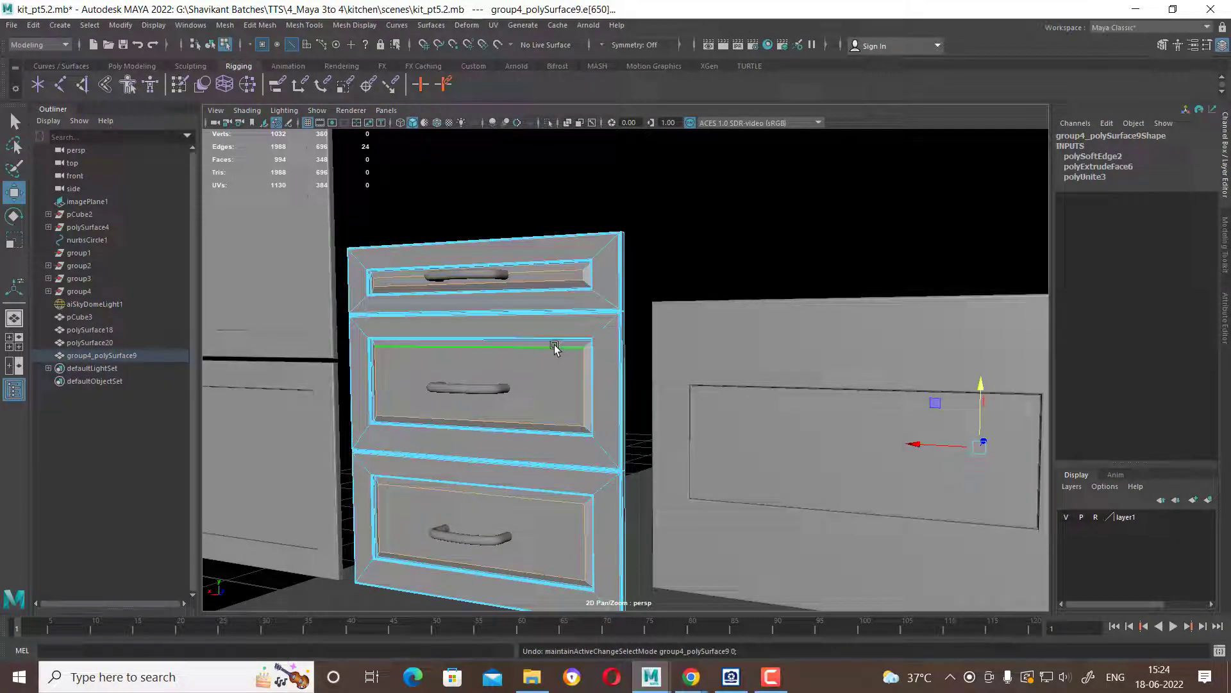
Bevel the selected drawer panel edges with Segments set to 4.
right_click(550, 348, "shift")
right_click(545, 349, "shift")
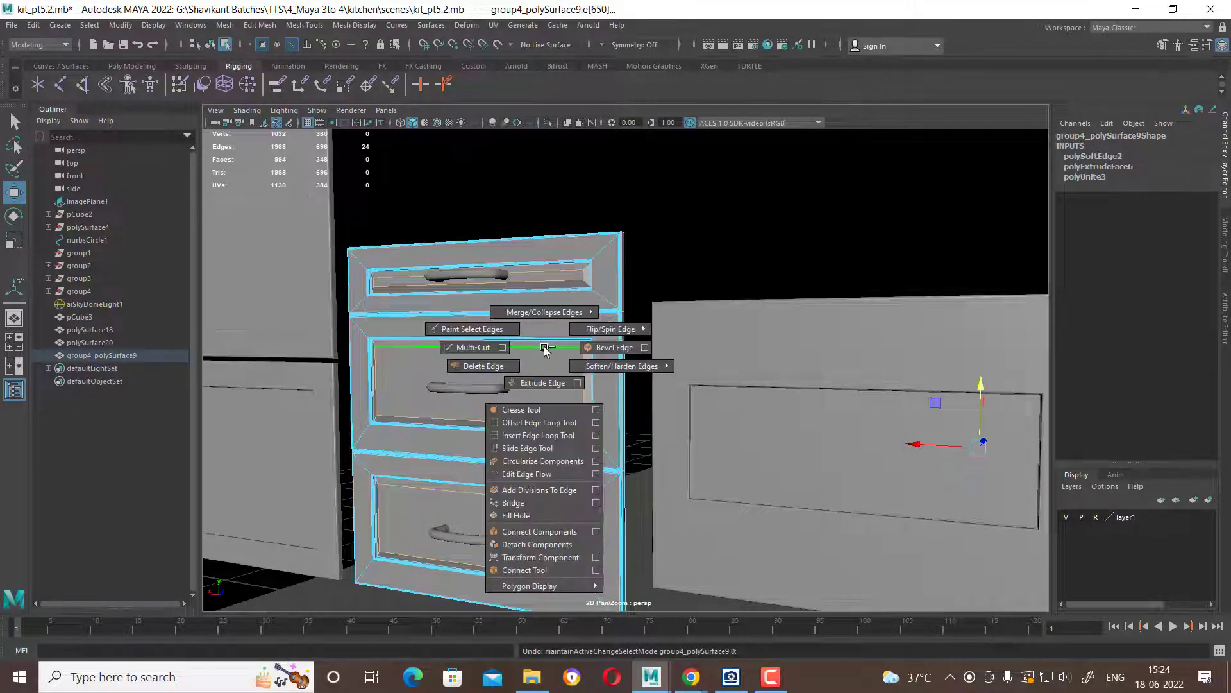
left_click(607, 347)
right_click_drag(554, 350, 638, 445, "alt")
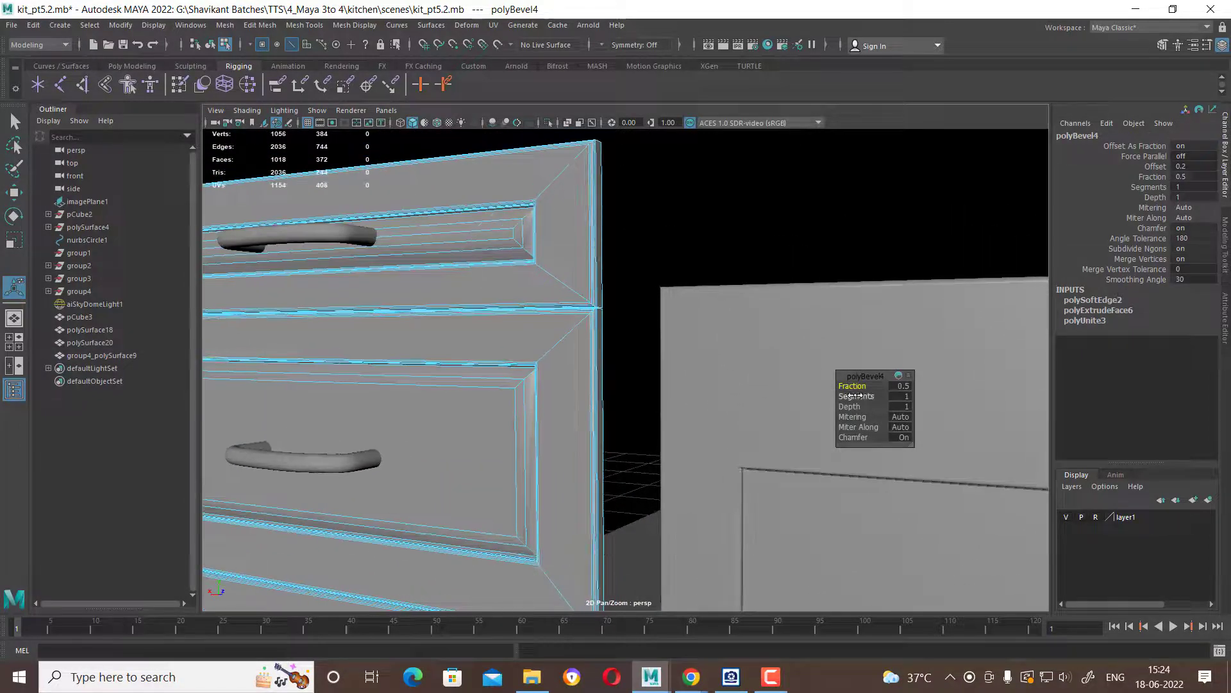
left_click_drag(853, 396, 832, 415)
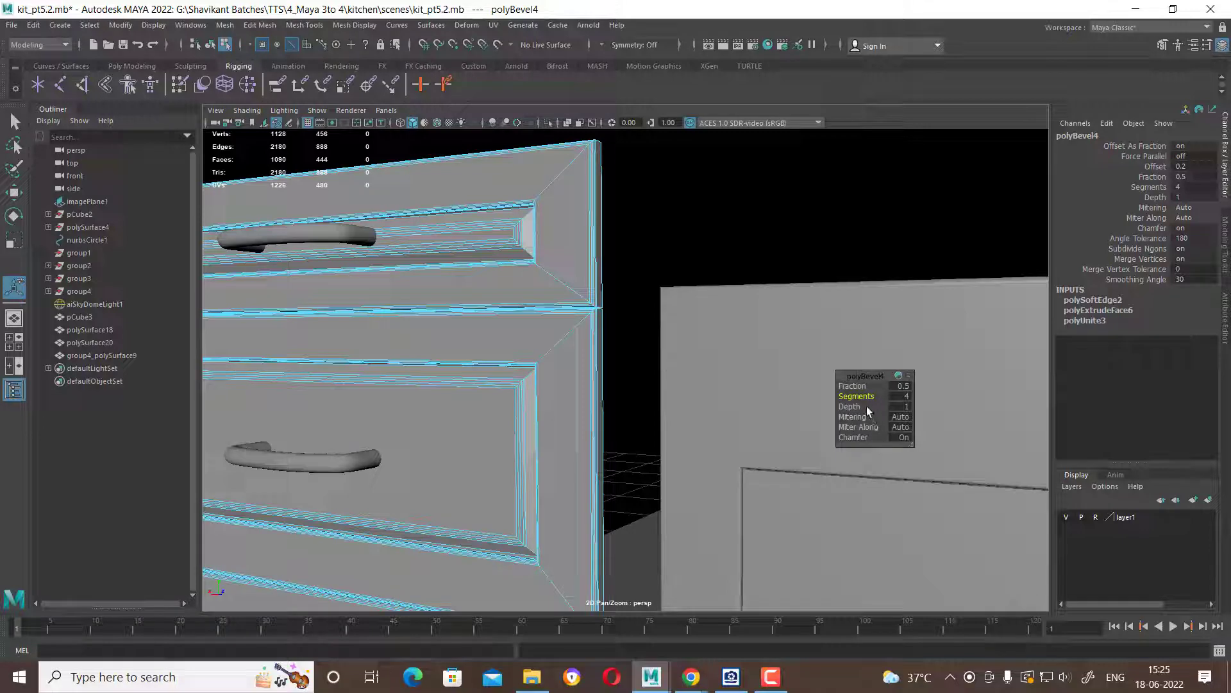
Return to object mode and orbit out to view the beveled drawer cabinet.
right_click_drag(585, 274, 763, 164)
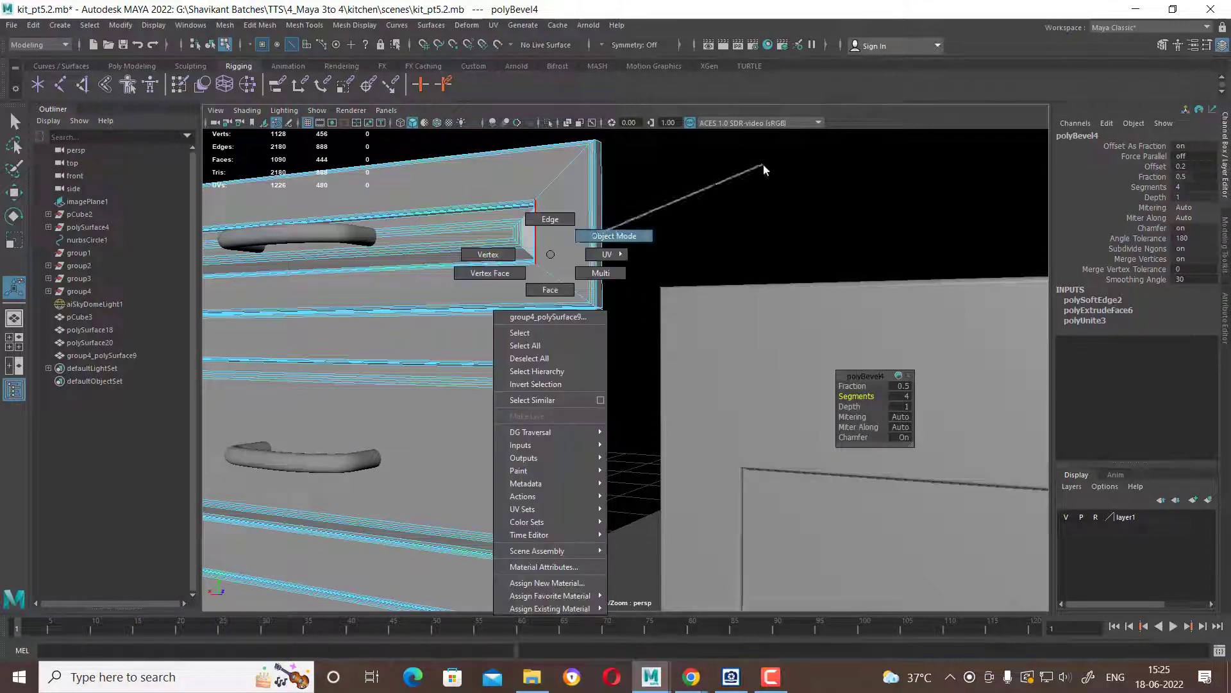
left_click(734, 249)
mouse_move(690, 508)
left_mouse_down("alt")
mouse_move(712, 434)
mouse_move(673, 413)
mouse_move(693, 418)
mouse_move(740, 384)
mouse_move(761, 394)
left_mouse_up("alt")
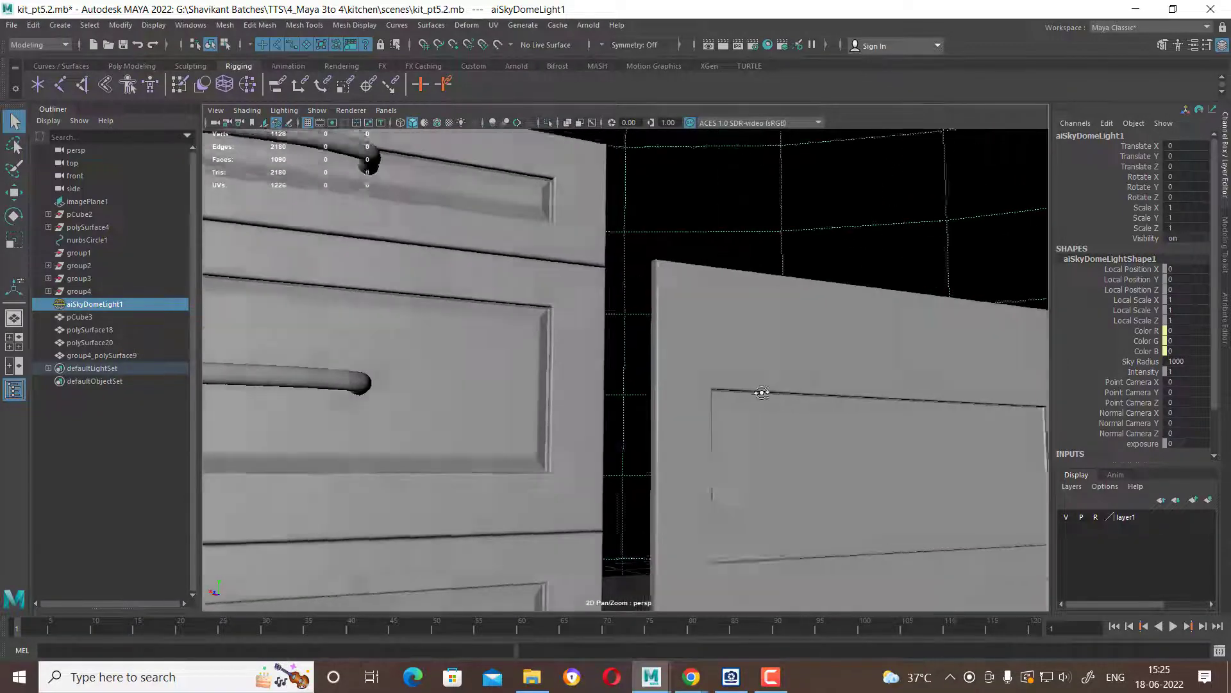
mouse_move(761, 393)
right_mouse_down("alt")
mouse_move(692, 404)
mouse_move(520, 234)
right_mouse_up("alt")
mouse_move(519, 234)
left_mouse_down("alt")
mouse_move(596, 321)
mouse_move(643, 333)
mouse_move(538, 314)
left_mouse_up("alt")
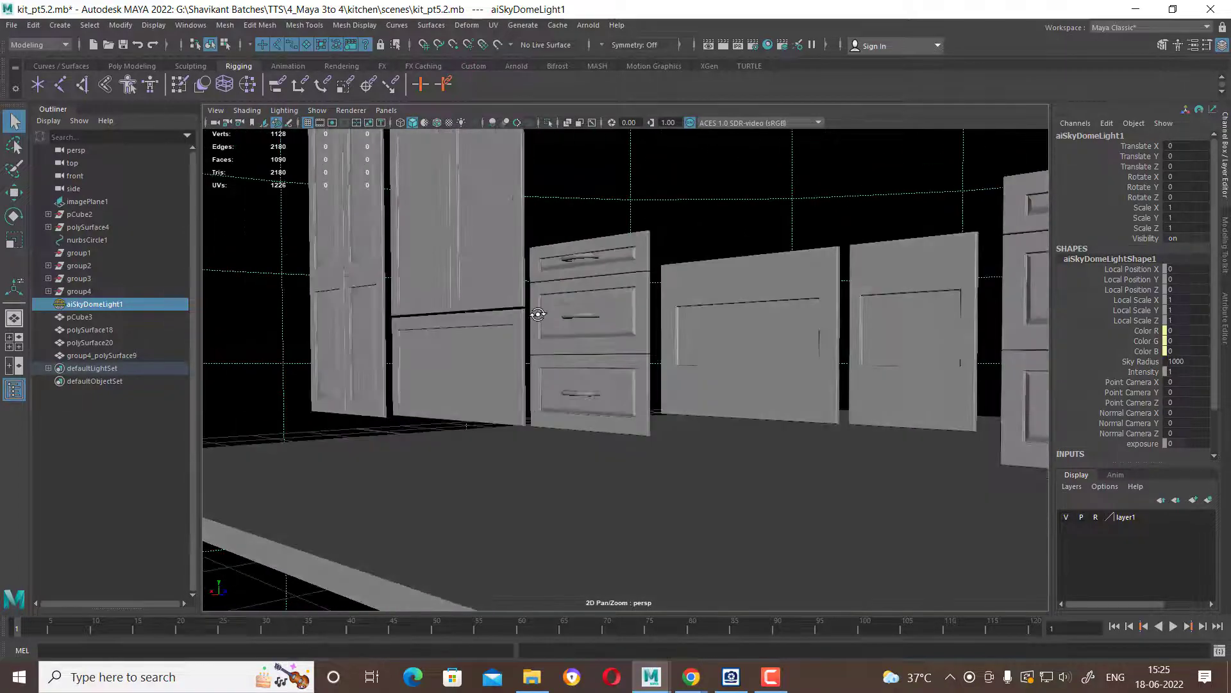
Select both tall door panels of the double-door cabinet.
left_click(617, 318)
mouse_move(464, 325)
left_mouse_down("alt")
mouse_move(603, 387)
mouse_move(694, 361)
mouse_move(637, 406)
mouse_move(549, 399)
left_mouse_up("alt")
scroll(549, 398, "down", 5)
mouse_move(687, 473)
left_mouse_down("alt")
mouse_move(504, 359)
mouse_move(794, 379)
mouse_move(791, 368)
left_mouse_up("alt")
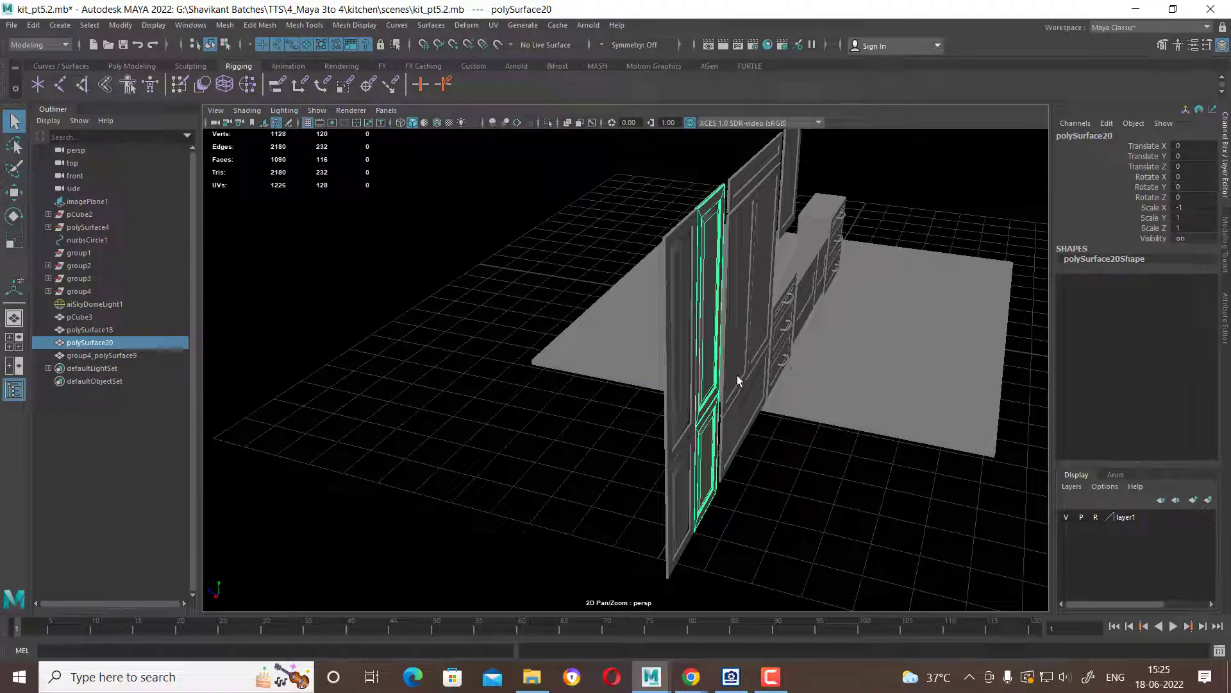
left_click_drag(792, 368, 640, 344, "alt")
left_click(624, 341, "shift")
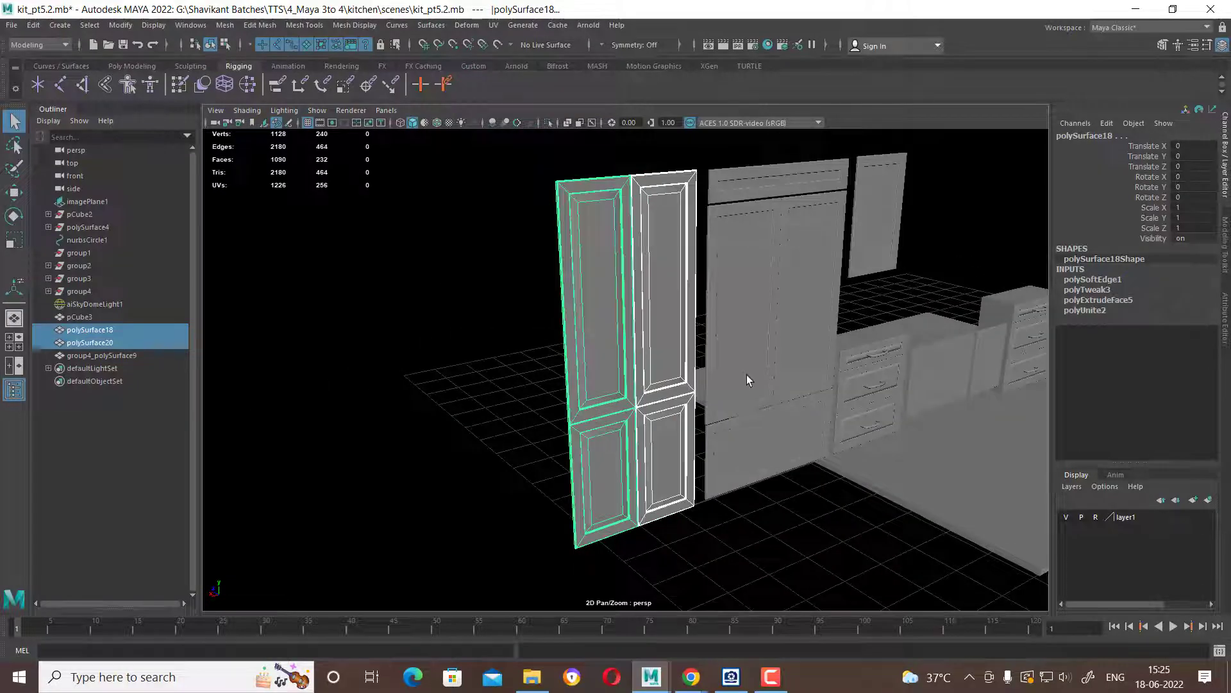
mouse_move(747, 375)
right_mouse_down("alt")
mouse_move(769, 422)
mouse_move(773, 379)
right_mouse_up("alt")
Combine the doors into polySurface23 and select its upper-right inset panel face.
mouse_move(772, 382)
left_mouse_down("alt")
mouse_move(922, 377)
mouse_move(871, 371)
mouse_move(910, 371)
left_mouse_up("alt")
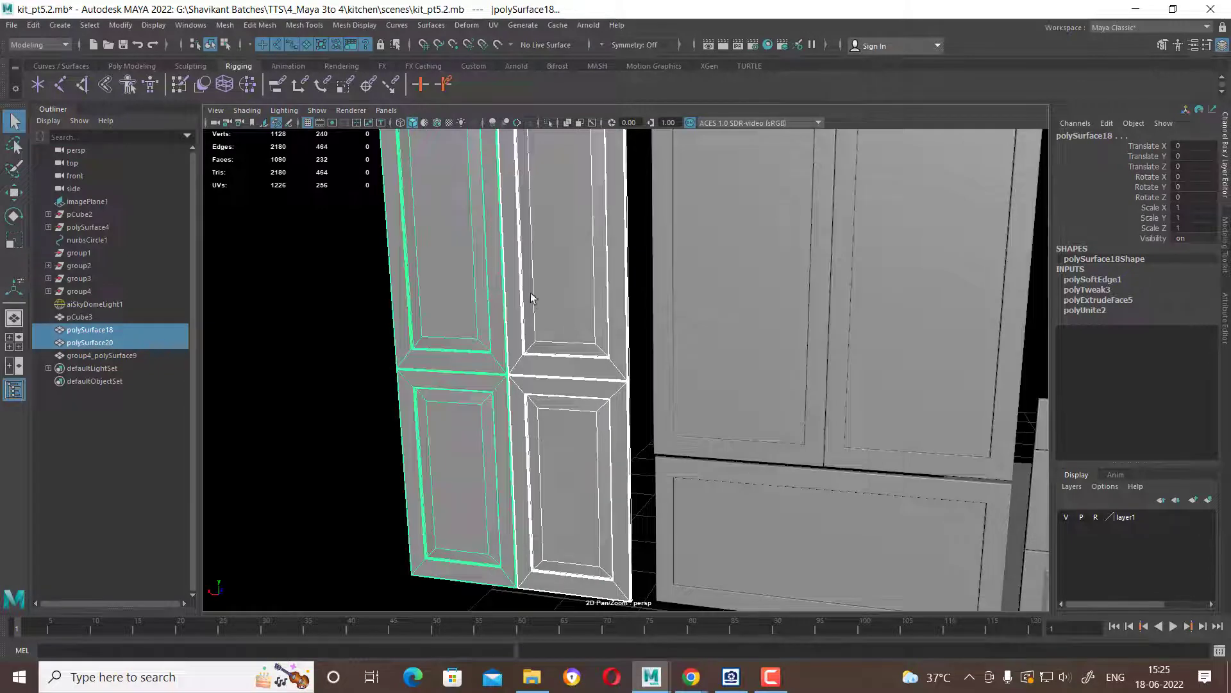
right_click_drag(532, 297, 524, 559, "shift")
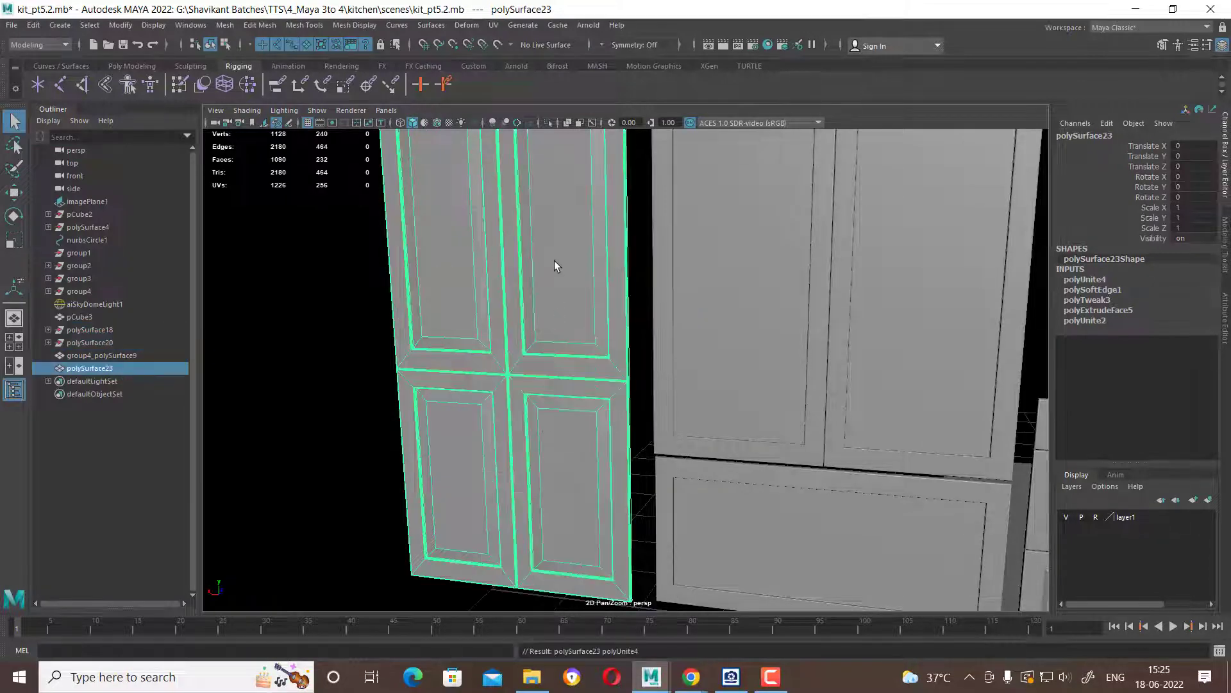
right_click_drag(556, 261, 559, 271)
left_click(559, 271)
Add the other three door panel faces and convert them to their edge perimeter.
left_click(449, 243, "shift")
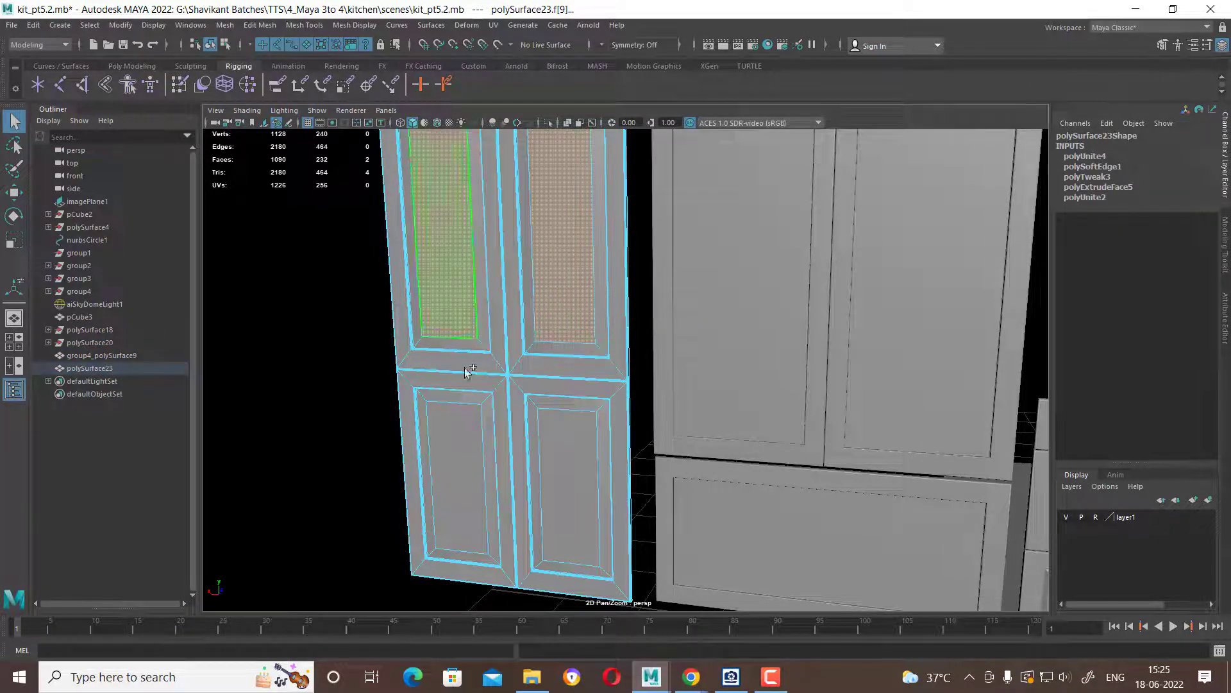
left_click(459, 507, "shift")
left_click(571, 435, "shift")
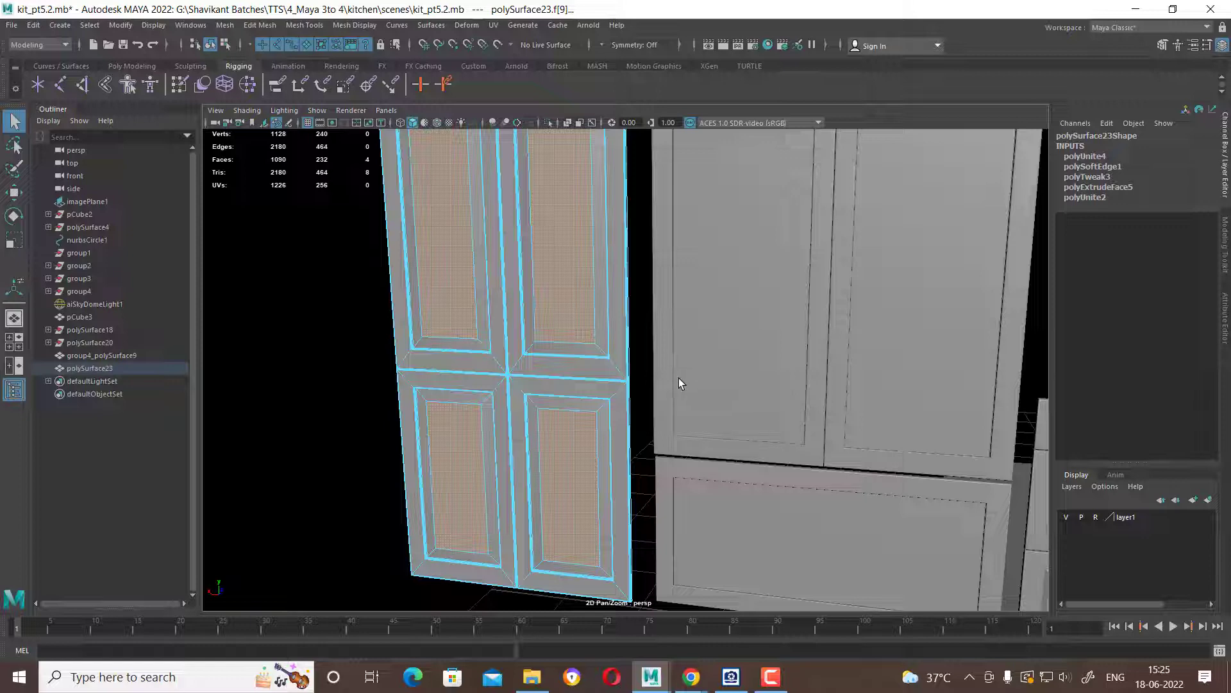
right_click_drag(670, 385, 769, 295, "ctrl")
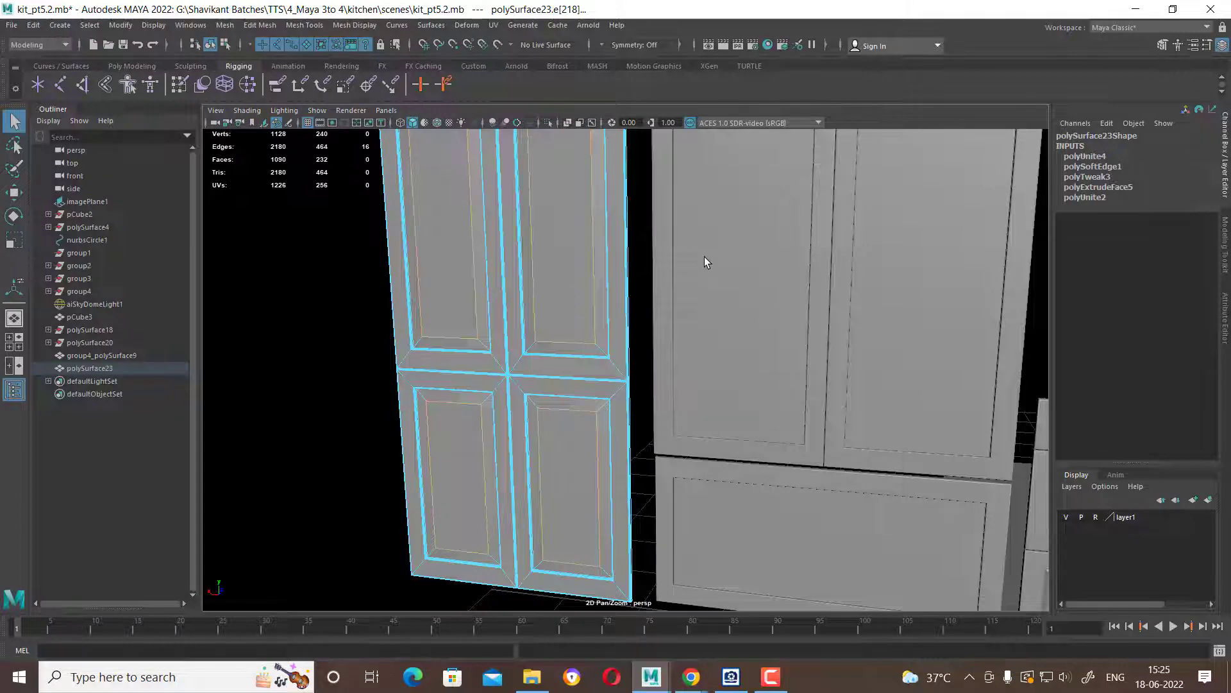
middle_click_drag(644, 269, 715, 376)
Bevel the panel border edges with 4 segments at a 0.08 fraction.
right_click(730, 334, "shift")
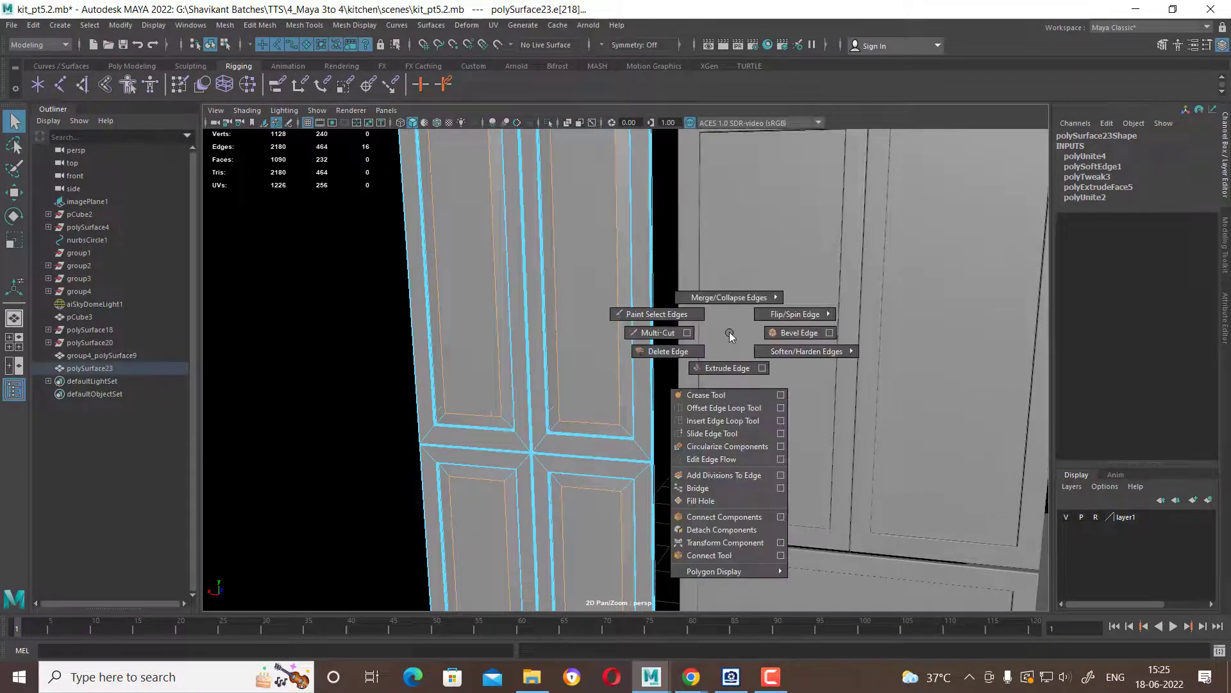
left_click(781, 332)
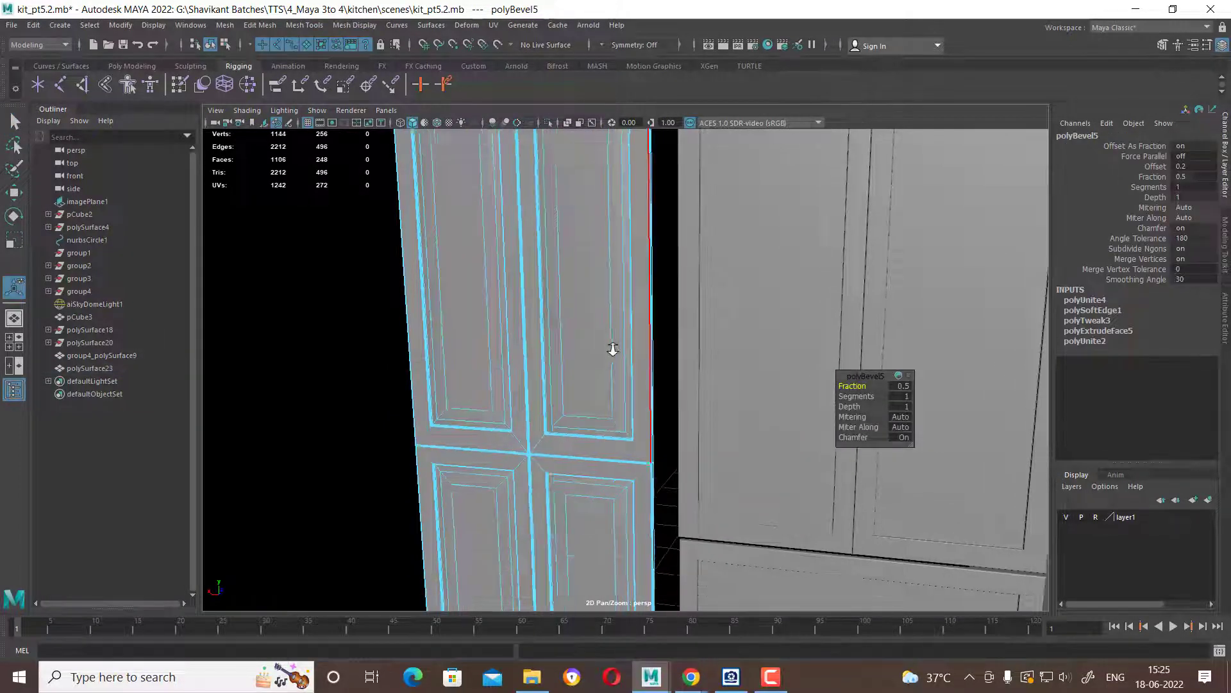
right_click_drag(614, 349, 648, 340)
mouse_move(853, 396)
left_mouse_down()
mouse_move(875, 396)
mouse_move(826, 389)
left_mouse_up()
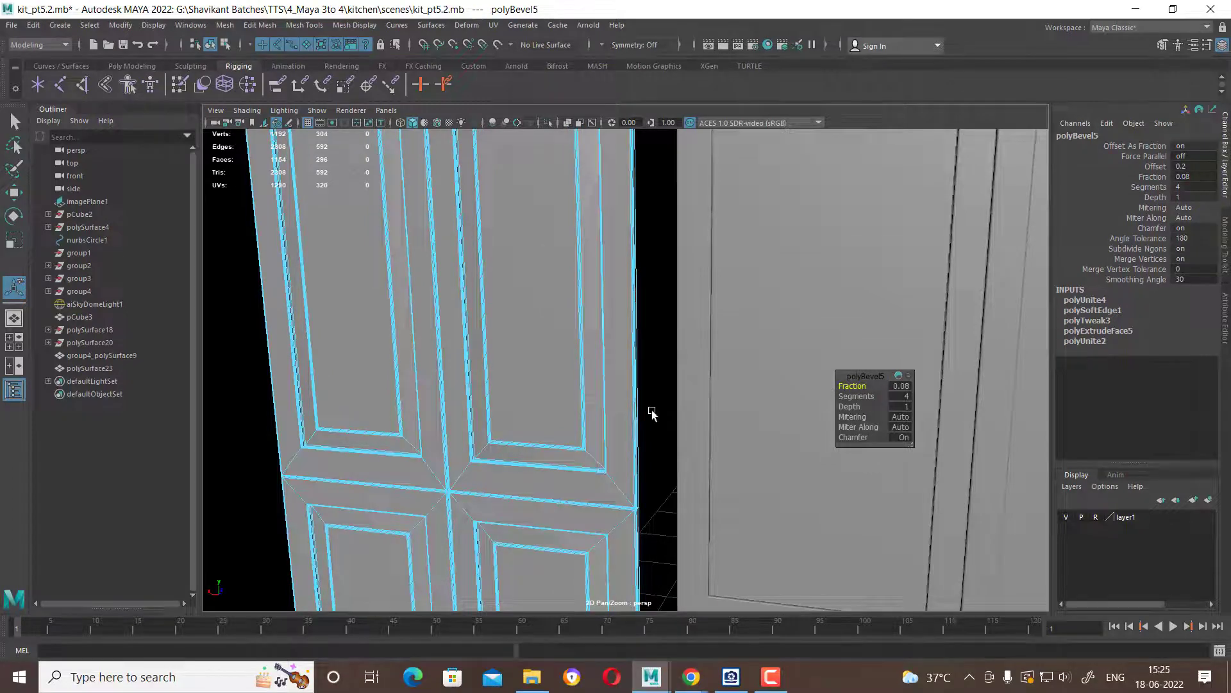
Zoom in and clear the selection to inspect the beveled door panels.
scroll(652, 413, "up", 3)
scroll(691, 514, "up", 3)
scroll(666, 421, "up", 3)
scroll(666, 421, "down", 3)
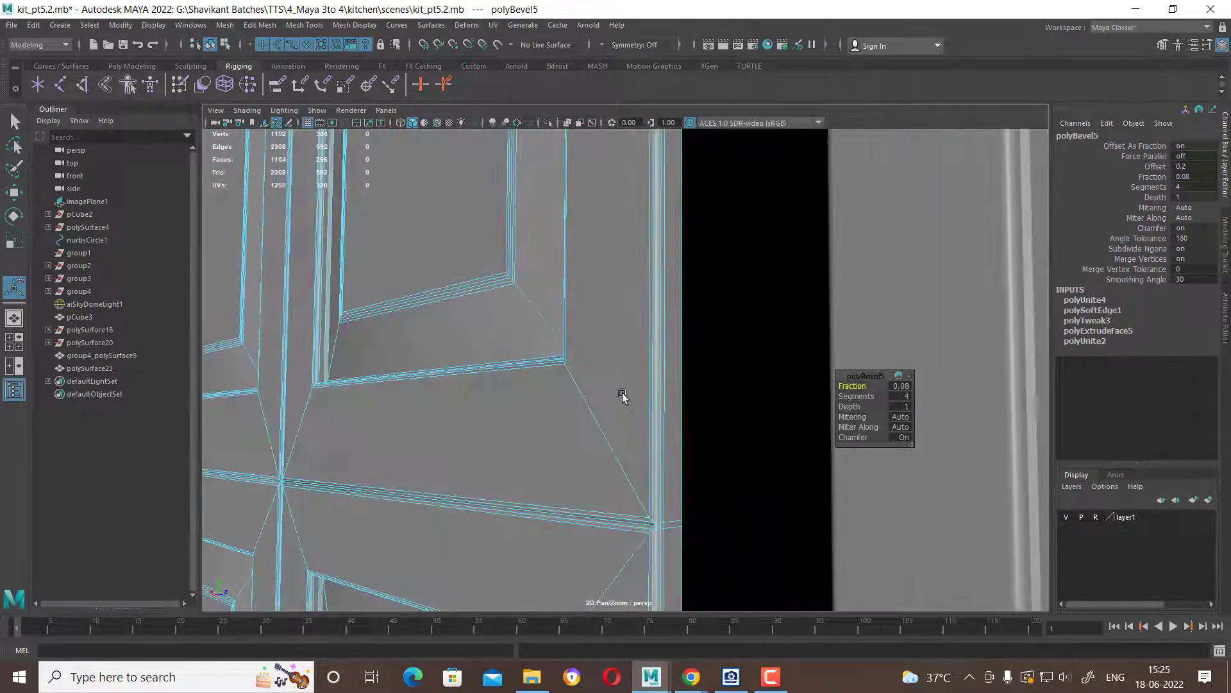
scroll(641, 417, "up", 2)
scroll(667, 461, "up", 2)
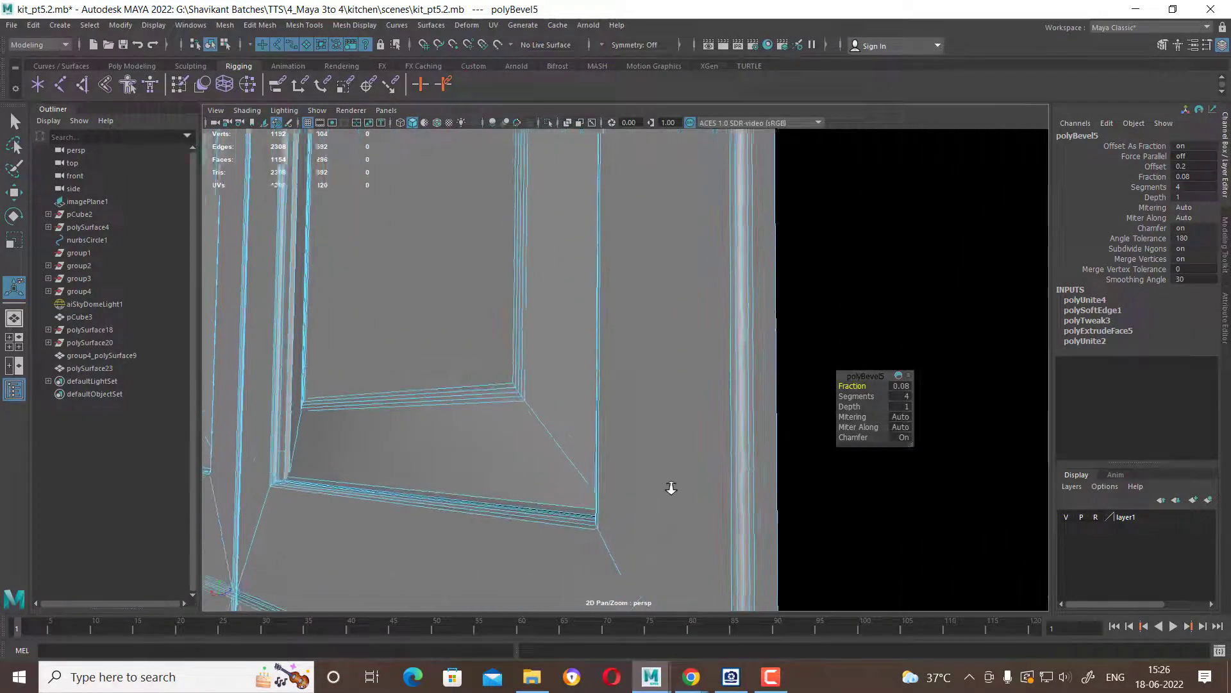
left_click(649, 377)
left_click(824, 333)
scroll(686, 308, "down", 2)
scroll(706, 360, "down", 2)
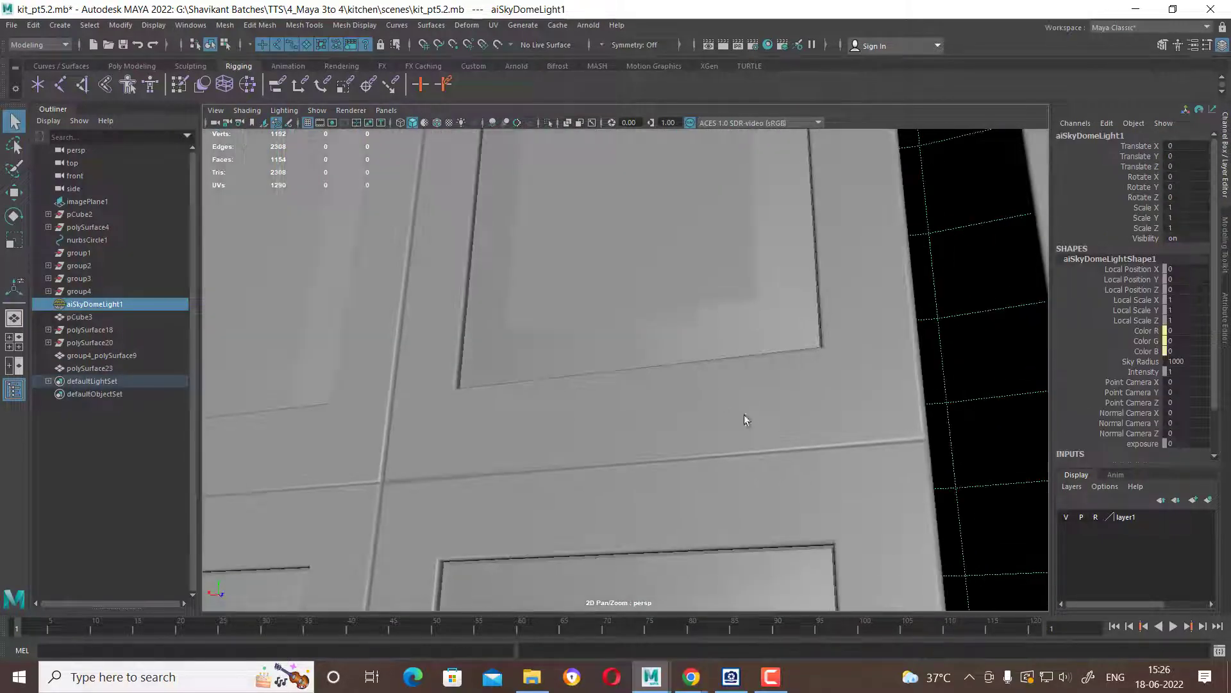
scroll(725, 385, "down", 2)
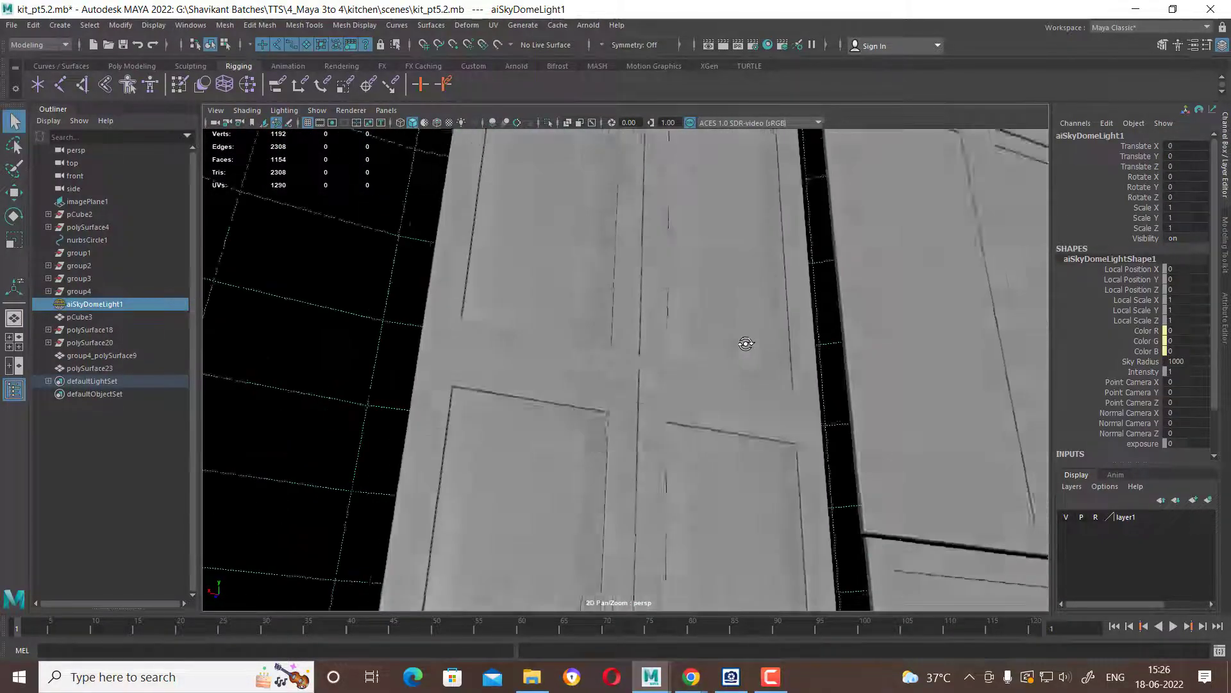
scroll(714, 376, "up", 1)
scroll(573, 250, "up", 5)
scroll(587, 269, "down", 4)
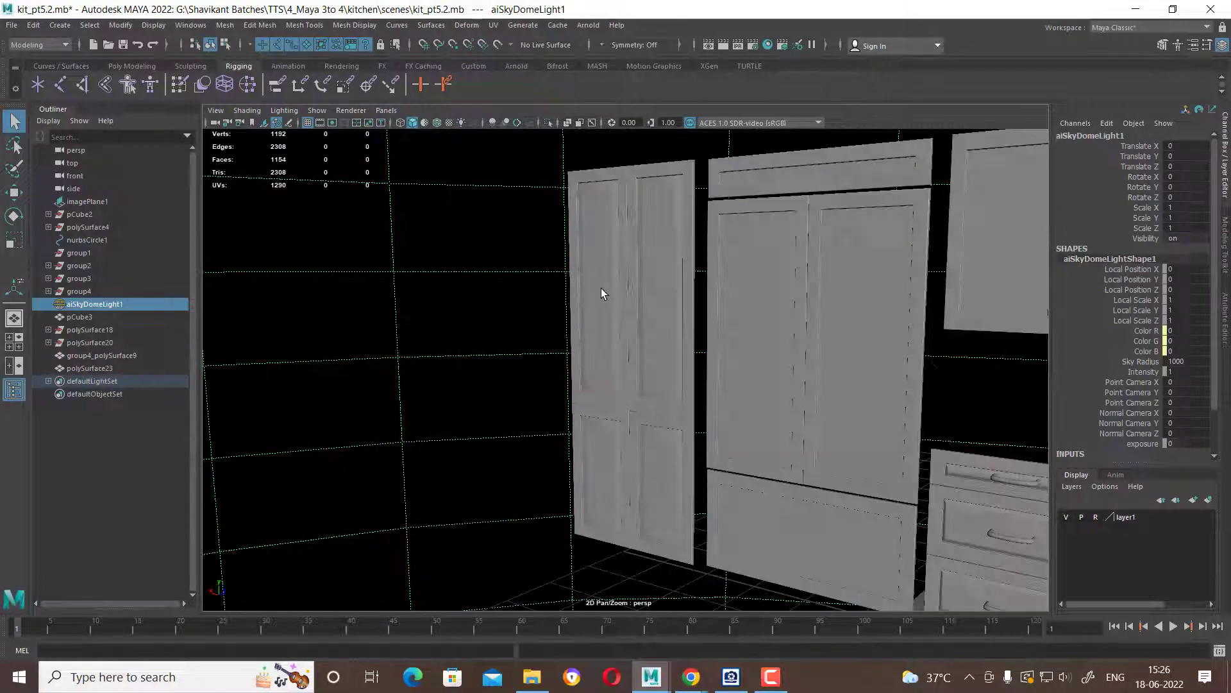
scroll(610, 285, "up", 2)
scroll(648, 295, "down", 2)
scroll(672, 310, "down", 1)
mouse_move(672, 310)
left_mouse_down("alt")
mouse_move(698, 302)
mouse_move(682, 308)
mouse_move(771, 323)
mouse_move(651, 358)
mouse_move(629, 417)
mouse_move(549, 369)
mouse_move(476, 383)
mouse_move(602, 316)
left_mouse_up("alt")
scroll(476, 384, "down", 3)
Duplicate the lower centre inset frame and move the copy up above the range.
key("space")
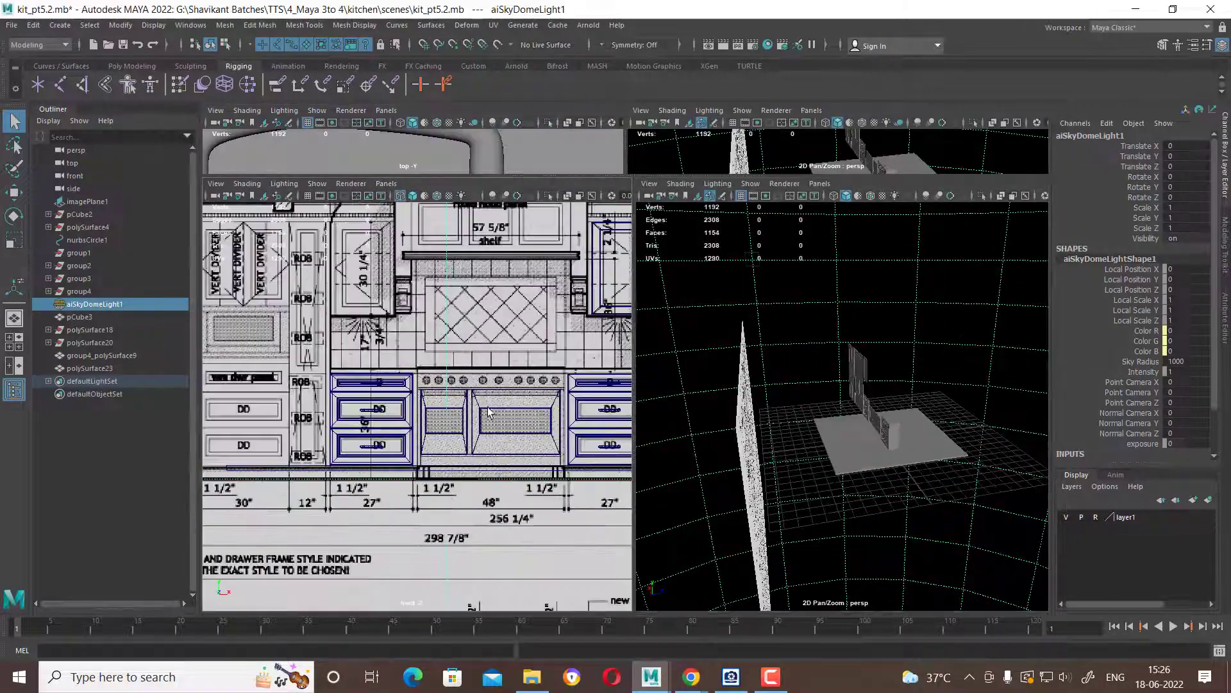
key("space")
scroll(447, 384, "up", 5)
scroll(691, 372, "down", 3)
scroll(692, 372, "up", 3)
scroll(691, 372, "up", 2)
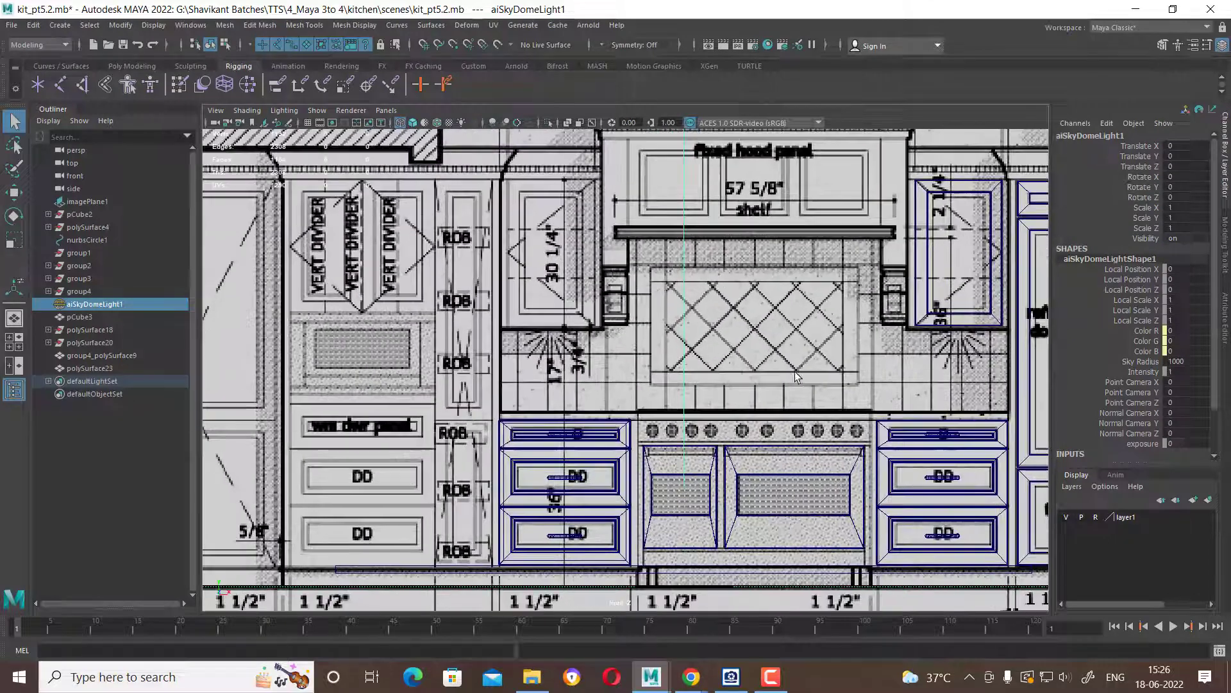
left_click(795, 480)
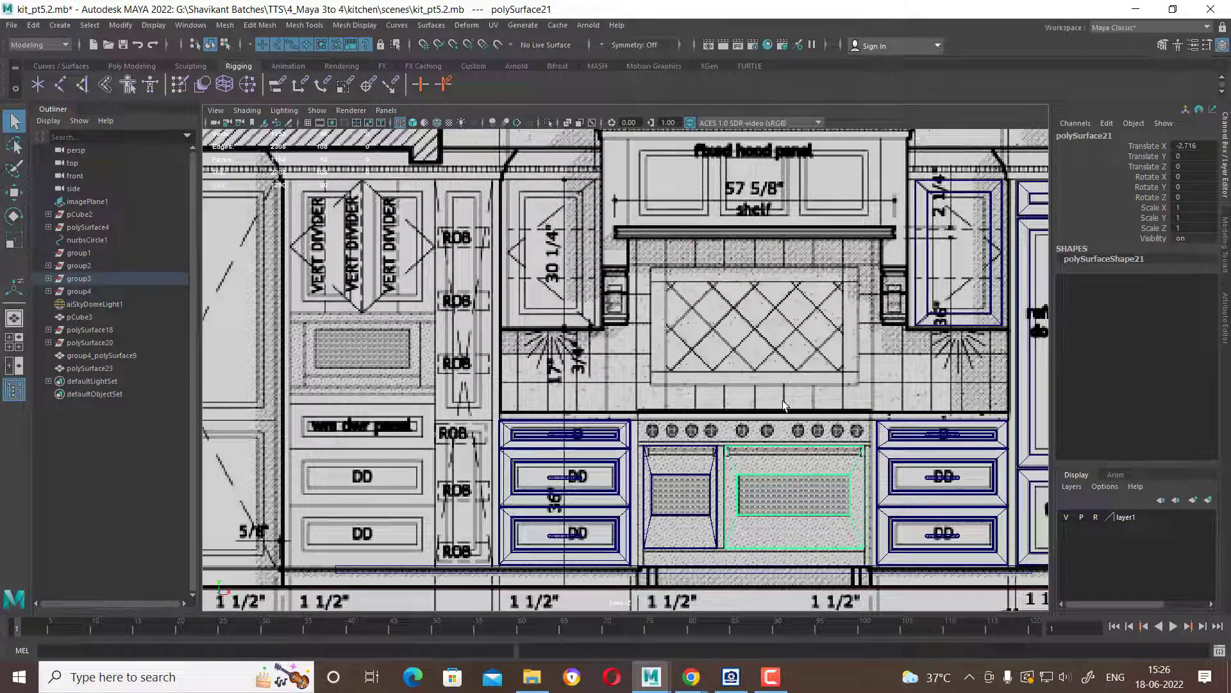
key("w")
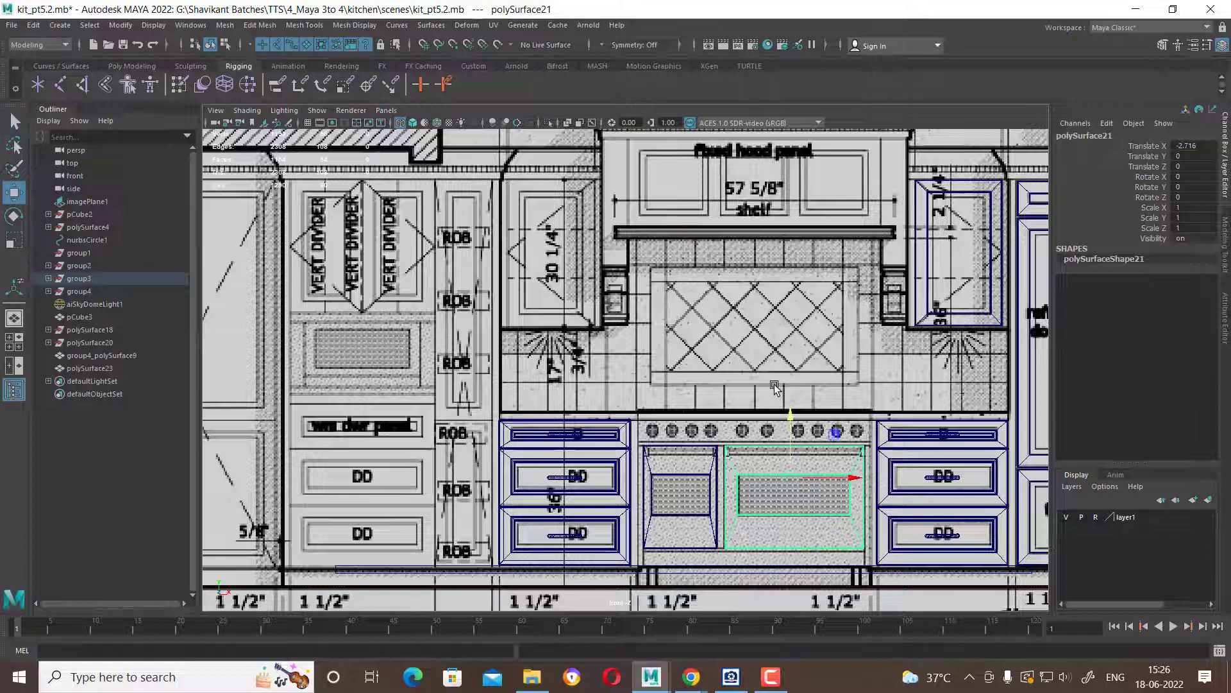
key("ctrl+d")
left_click_drag(803, 423, 787, 243)
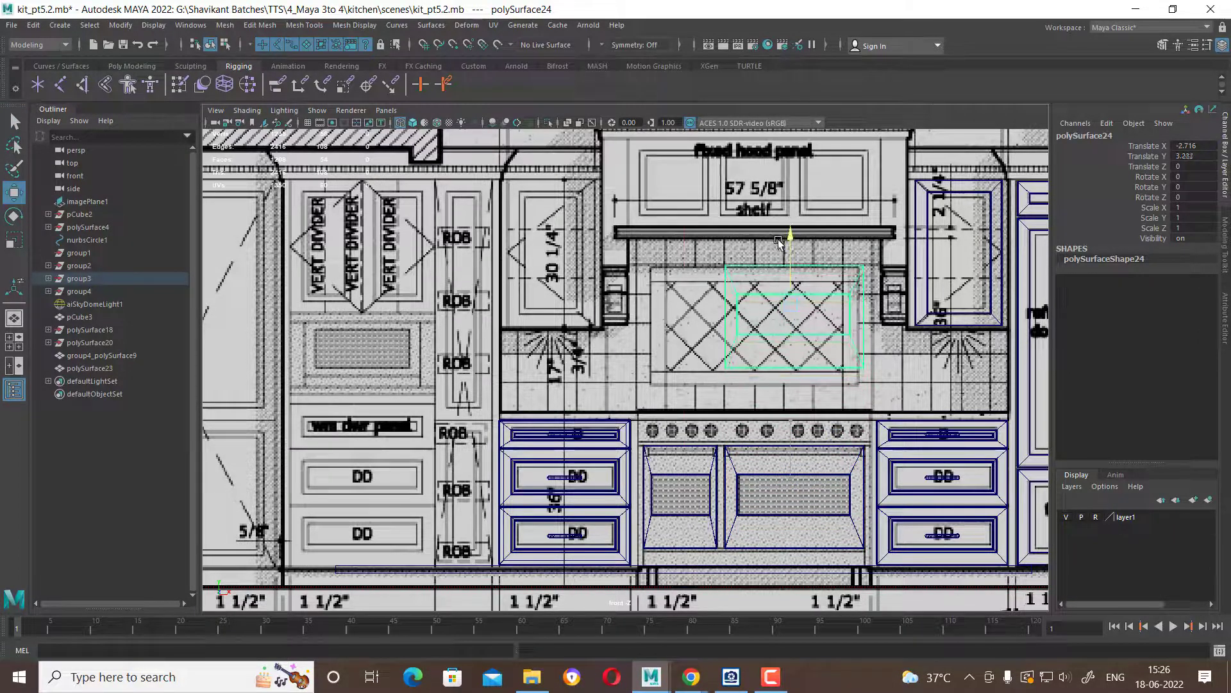
Stretch the frame's left vertices outward and raise its inner top edge to the drawing.
scroll(695, 291, "up", 3)
scroll(630, 366, "up", 2)
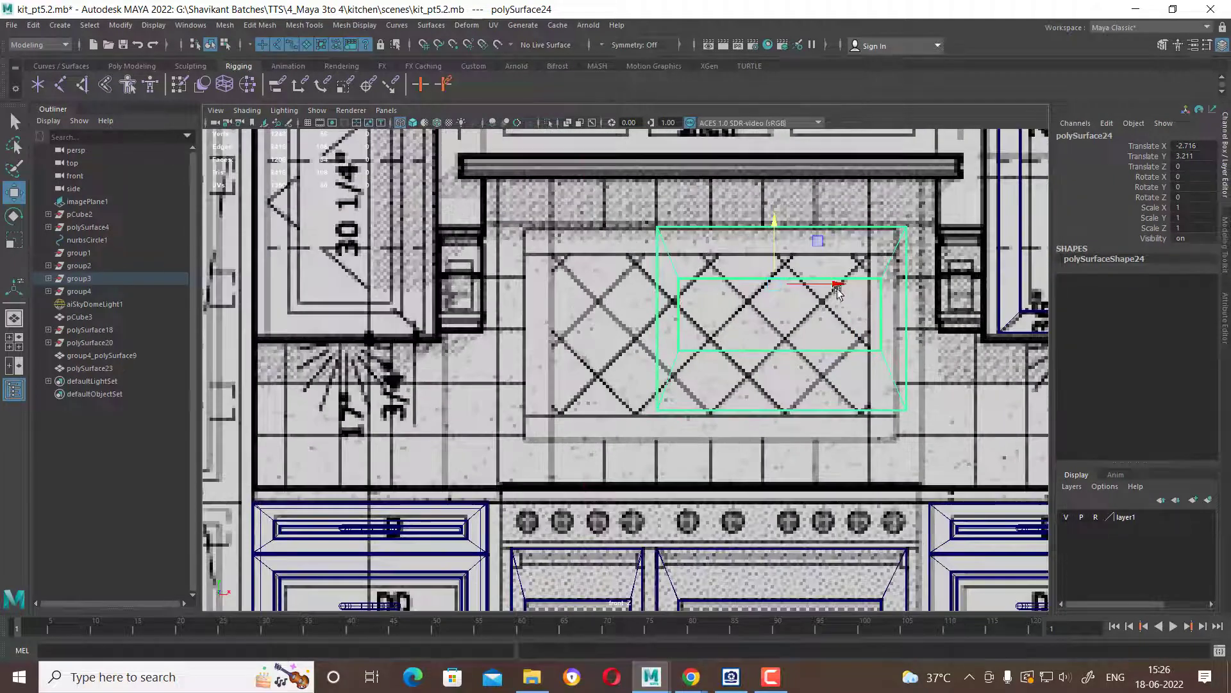
right_click_drag(905, 231, 717, 231)
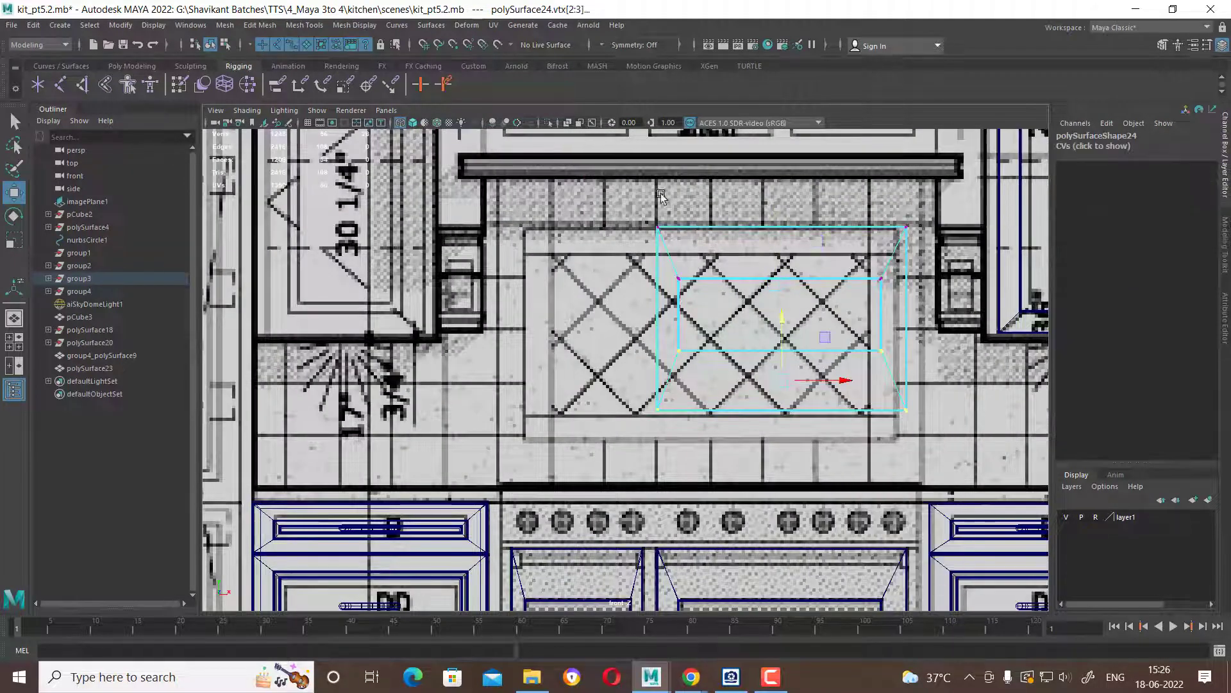
left_click_drag(627, 192, 715, 452)
left_click_drag(734, 318, 586, 317)
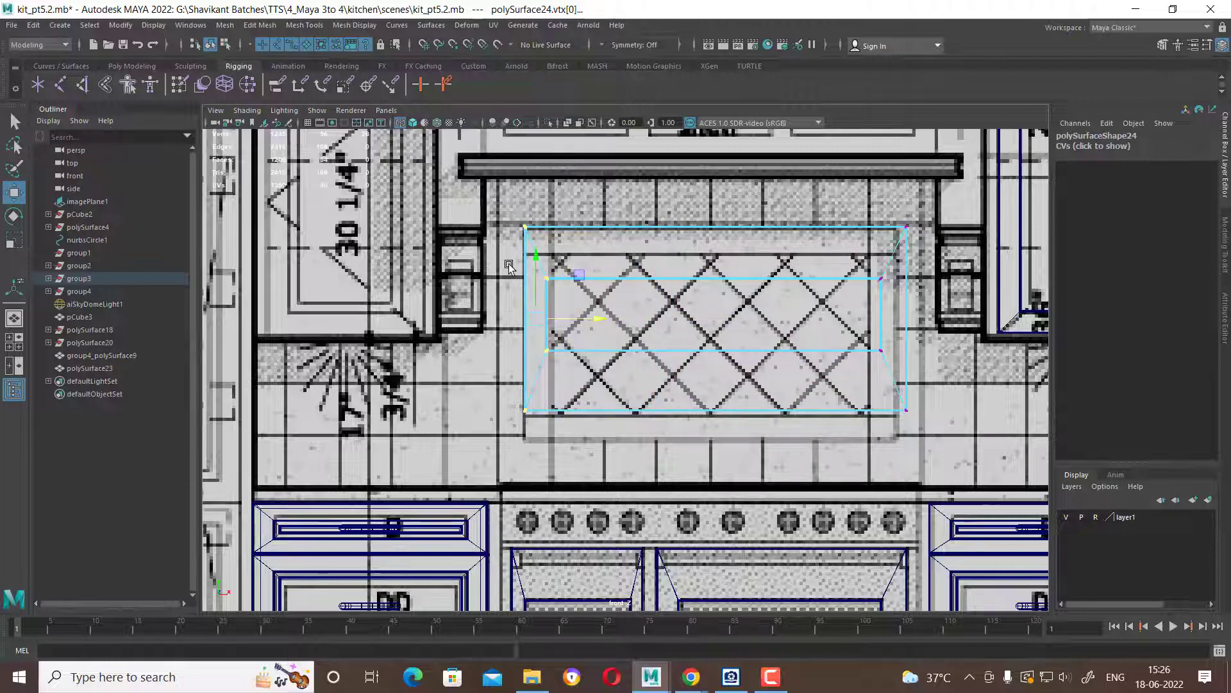
left_click_drag(509, 265, 884, 296)
left_click_drag(723, 229, 711, 198)
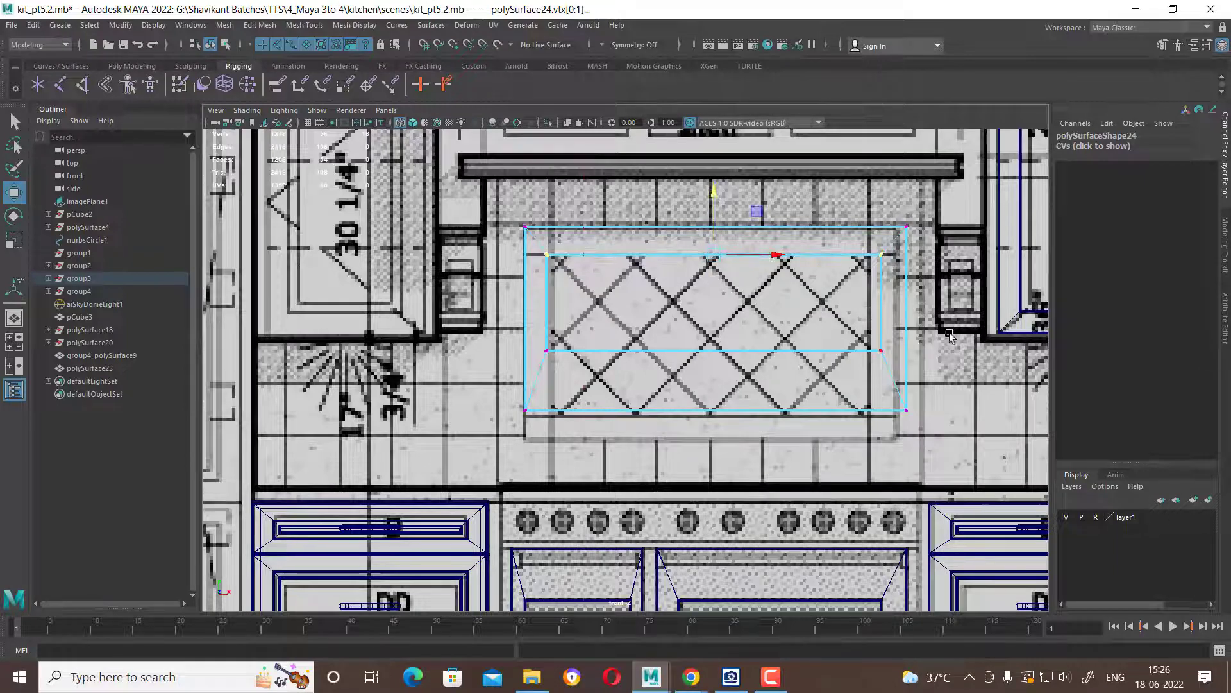
Lower the frame's bottom vertex pairs and pull its right side slightly inward.
left_click_drag(943, 365, 535, 334)
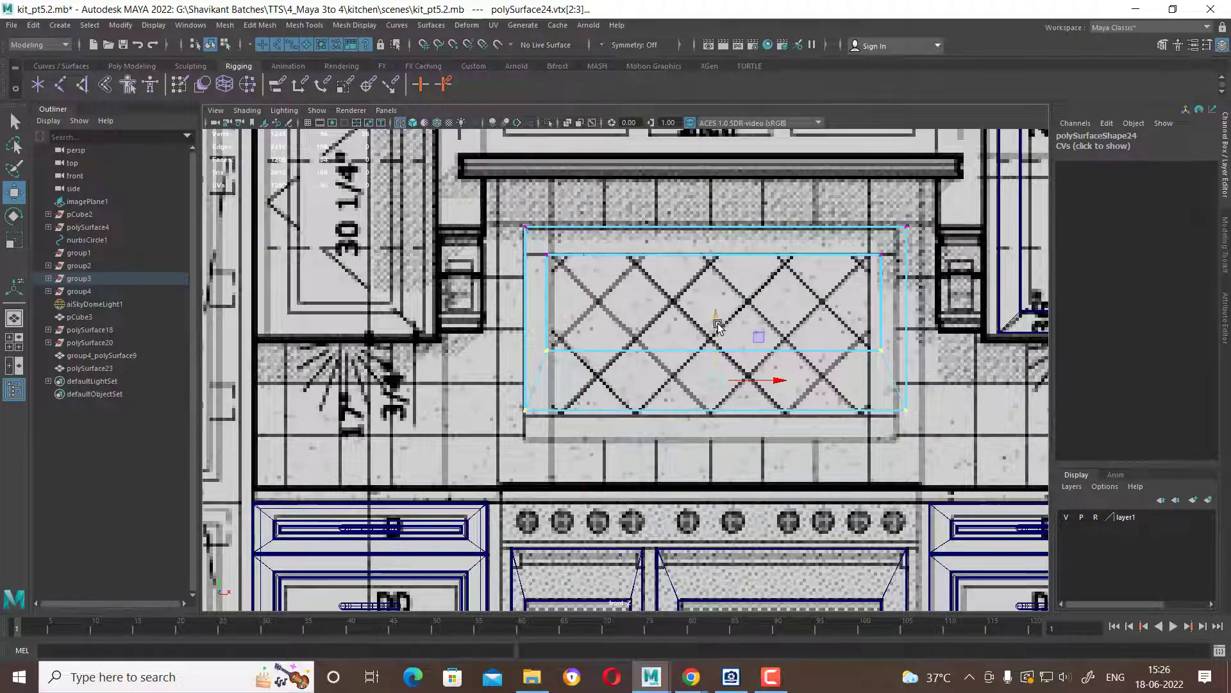
left_click_drag(721, 336, 723, 354)
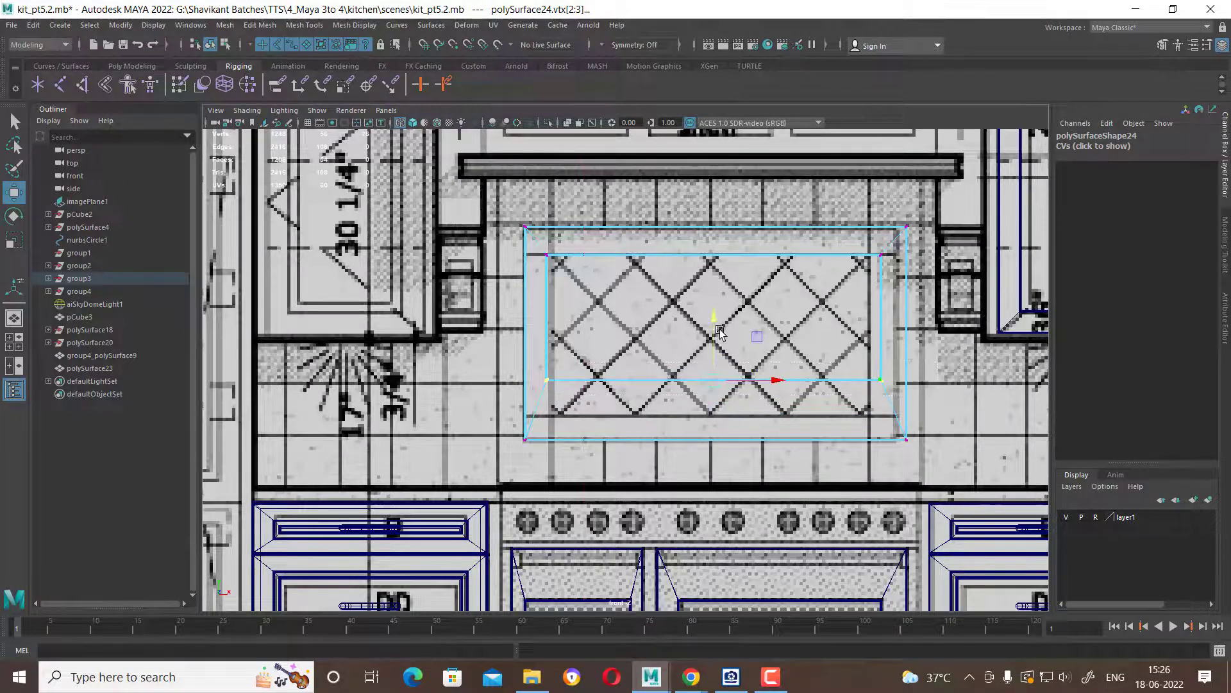
left_click_drag(713, 335, 711, 366)
left_click_drag(927, 392, 938, 456)
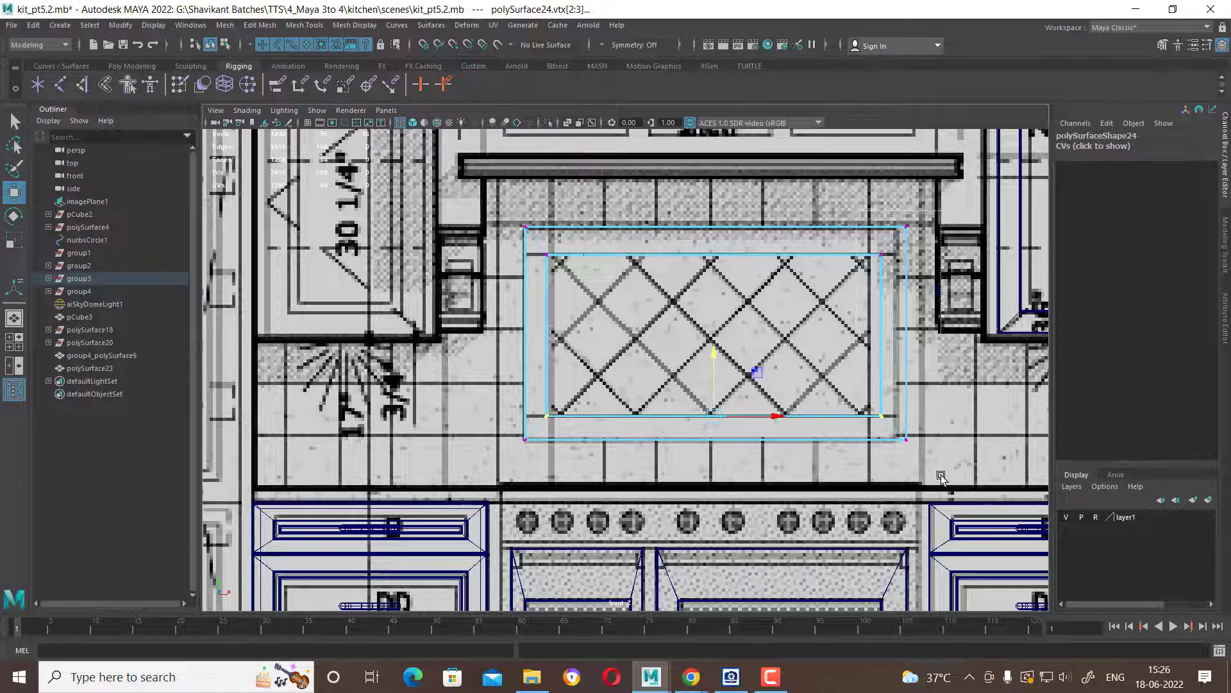
left_click_drag(957, 335, 945, 336)
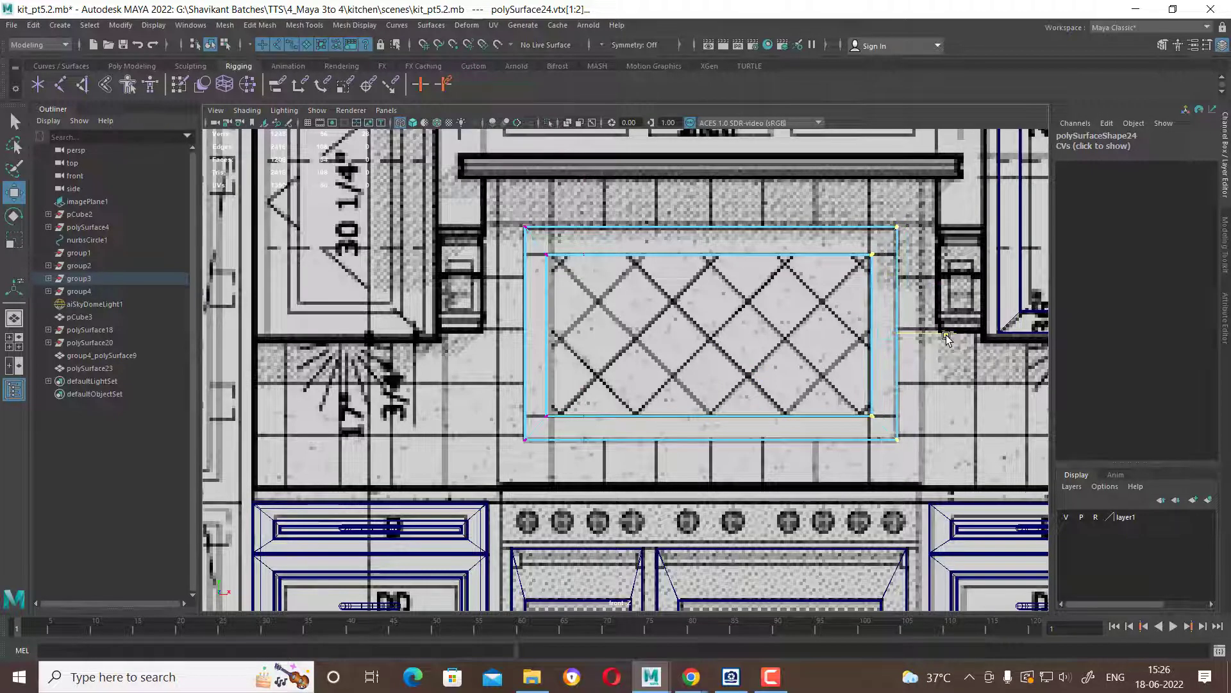
key("space")
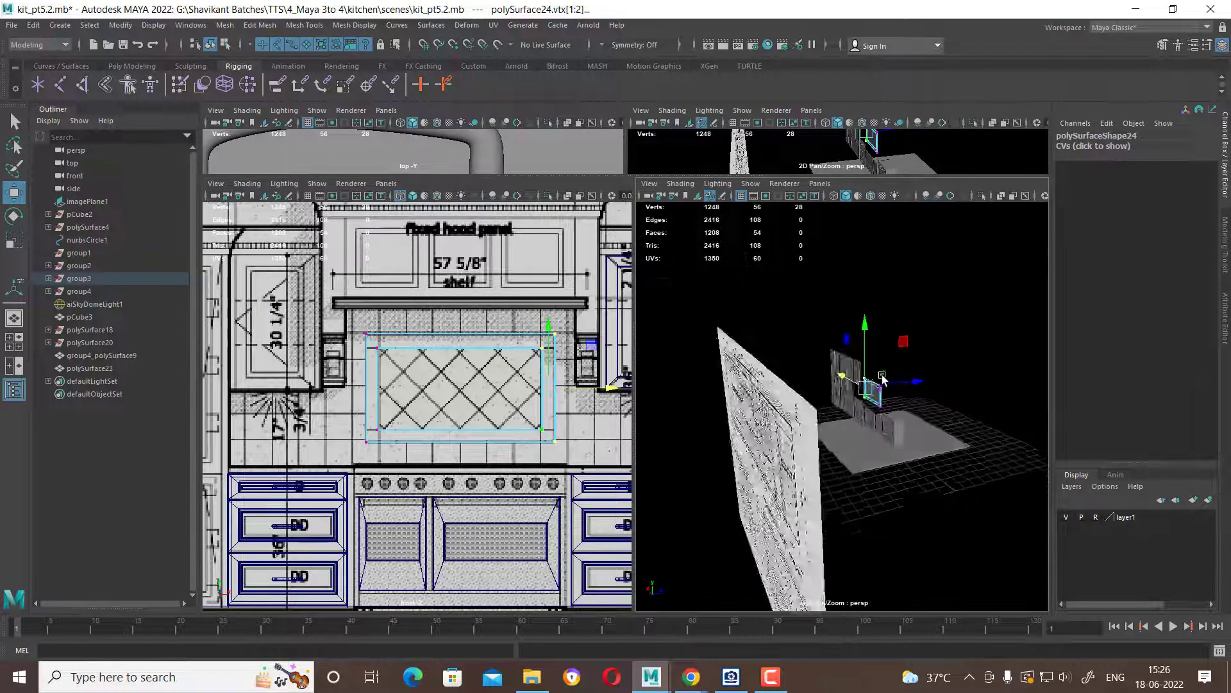
Select the new hood frame polySurface24 and isolate it.
mouse_move(883, 273)
left_mouse_down("alt")
mouse_move(988, 573)
mouse_move(952, 473)
mouse_move(923, 462)
left_mouse_up("alt")
left_click(952, 472)
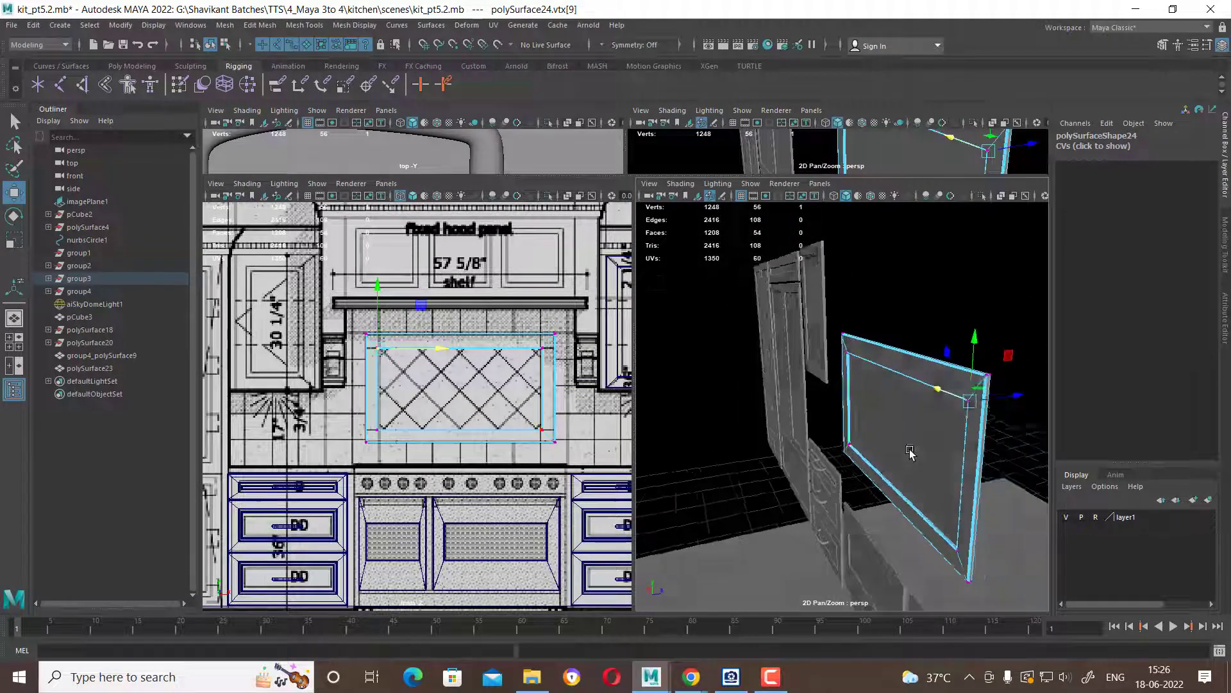
left_click(917, 459)
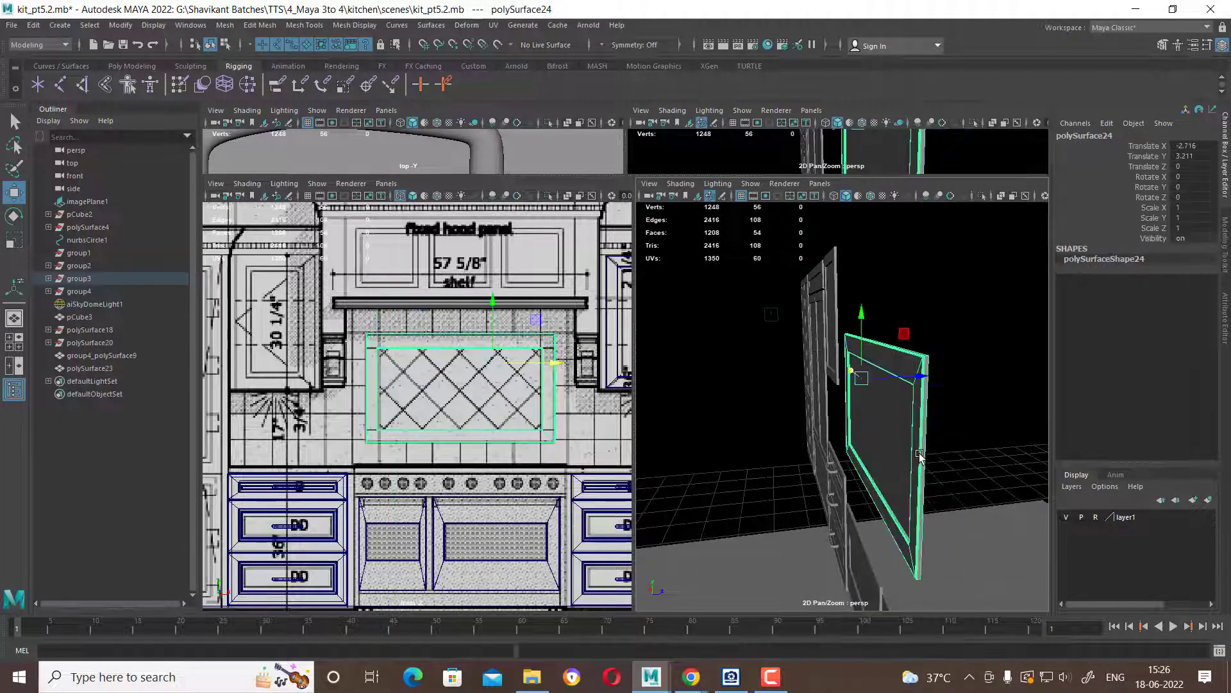
key("ctrl+1")
Maximize the perspective pane and tumble around the isolated frame.
mouse_move(921, 456)
left_mouse_down("alt")
mouse_move(890, 444)
mouse_move(918, 426)
mouse_move(806, 460)
left_mouse_up("alt")
mouse_move(806, 460)
right_mouse_down("alt")
mouse_move(814, 495)
mouse_move(855, 480)
mouse_move(847, 462)
mouse_move(821, 518)
mouse_move(819, 453)
right_mouse_up("alt")
key("space")
mouse_move(814, 454)
left_mouse_down("alt")
mouse_move(588, 453)
mouse_move(868, 388)
mouse_move(761, 347)
mouse_move(808, 325)
mouse_move(955, 398)
mouse_move(880, 371)
left_mouse_up("alt")
right_click_drag(879, 370, 785, 393, "alt")
left_click_drag(786, 393, 754, 340, "alt")
right_click_drag(754, 340, 729, 394, "alt")
mouse_move(729, 393)
left_mouse_down("alt")
mouse_move(649, 418)
mouse_move(686, 366)
left_mouse_up("alt")
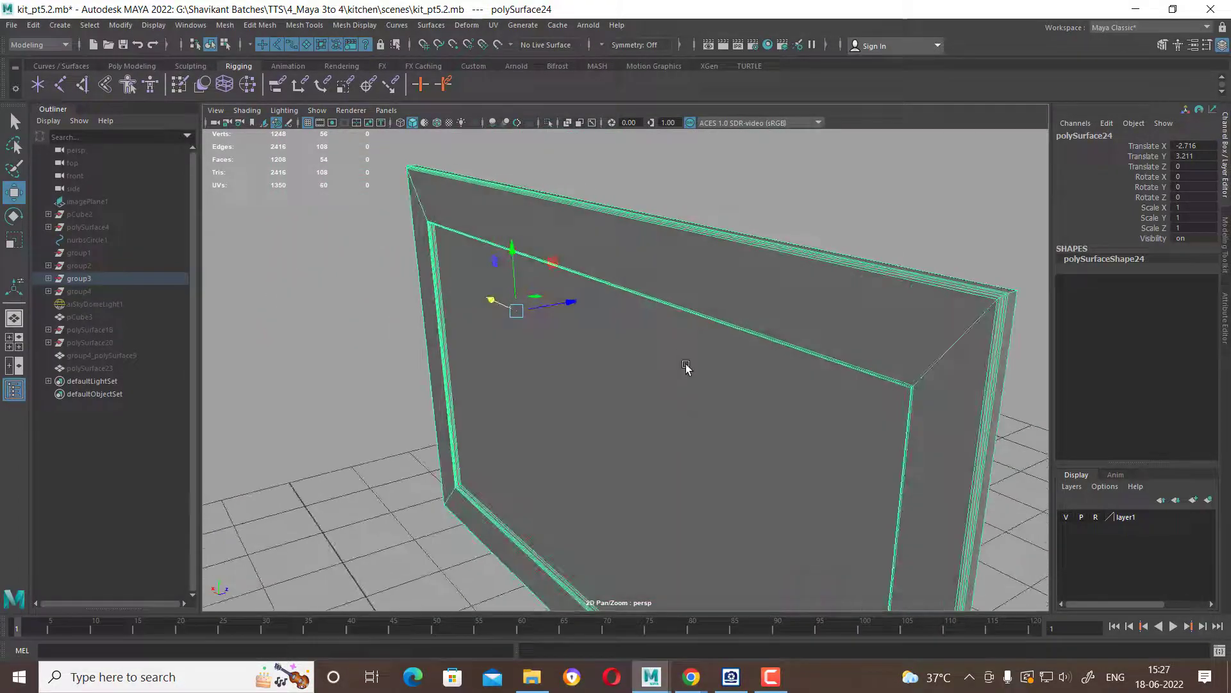
Select polySurface24's inner centre face f[0] in face mode and centre it in view.
mouse_move(686, 326)
right_mouse_down()
mouse_move(685, 397)
mouse_move(686, 361)
right_mouse_up()
left_click(679, 420)
key("f")
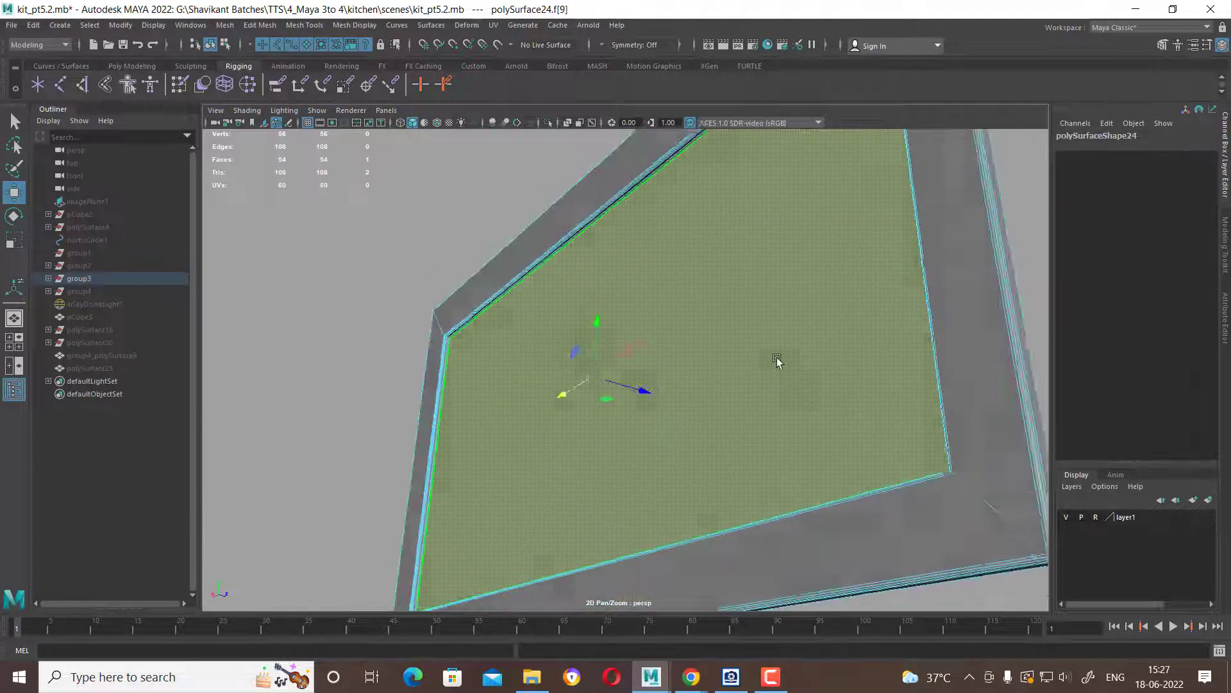
left_click_drag(797, 379, 721, 417, "alt")
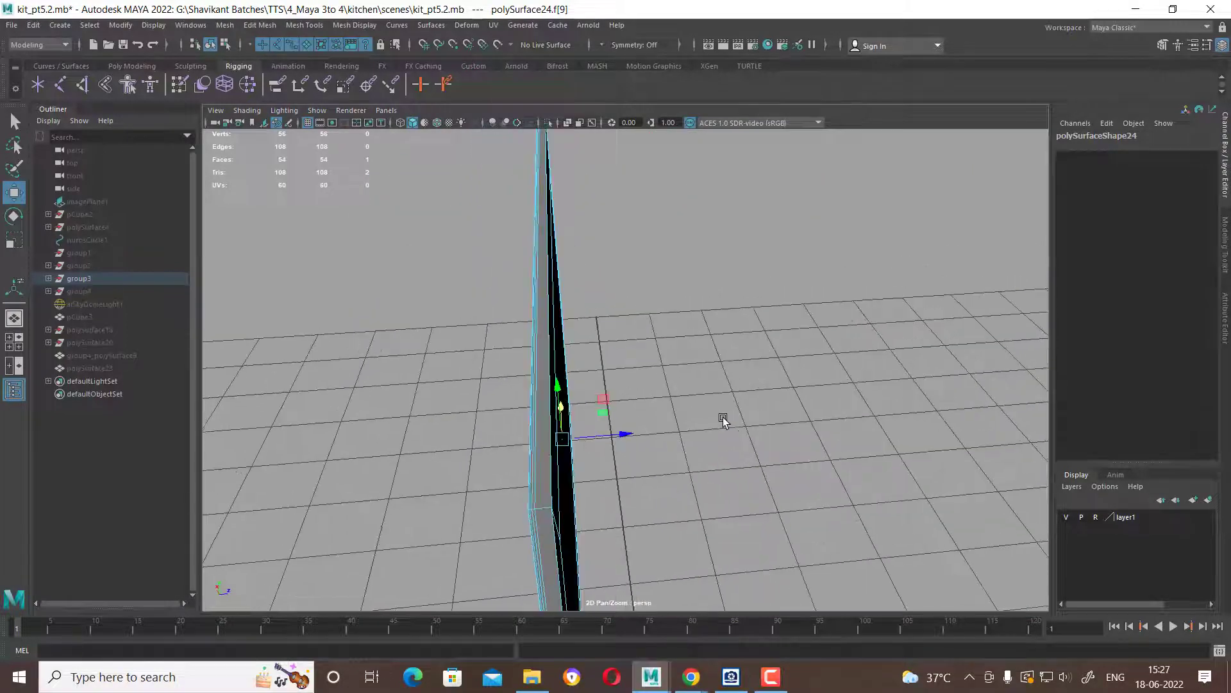
right_click_drag(549, 305, 610, 283)
mouse_move(577, 385)
left_mouse_down("alt")
mouse_move(611, 325)
mouse_move(693, 407)
mouse_move(640, 331)
mouse_move(627, 341)
mouse_move(714, 357)
mouse_move(594, 349)
mouse_move(671, 363)
mouse_move(603, 357)
left_mouse_up("alt")
right_click_drag(603, 356, 598, 378)
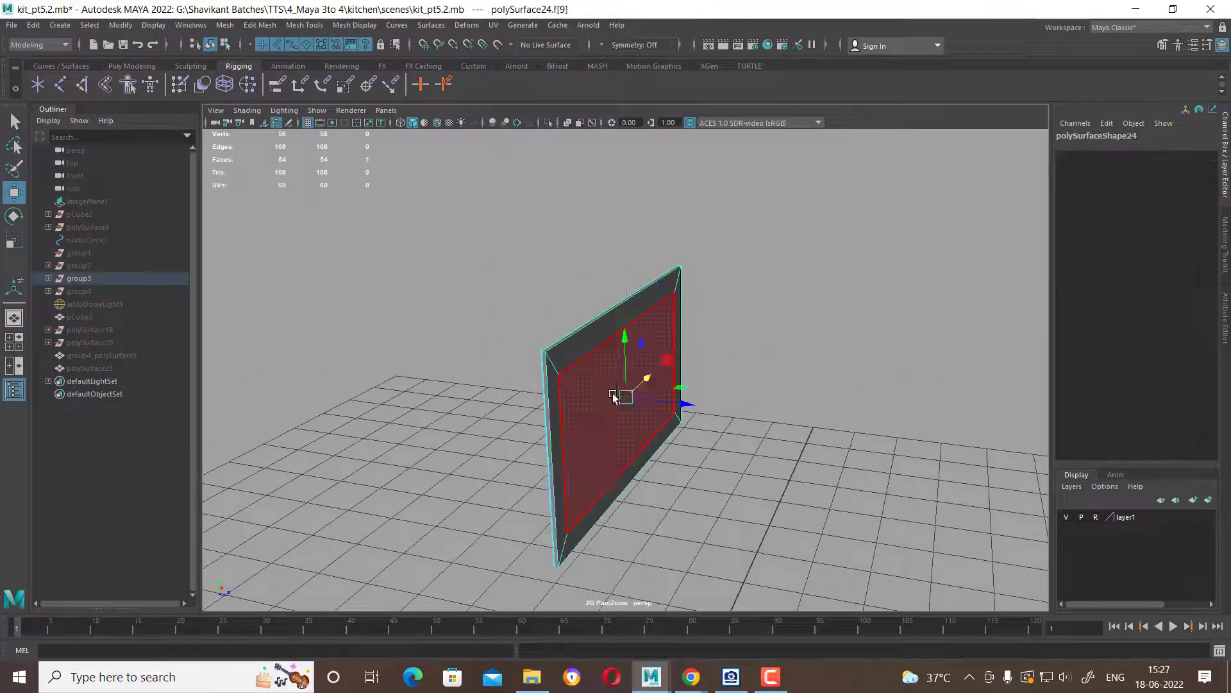
left_click(617, 392)
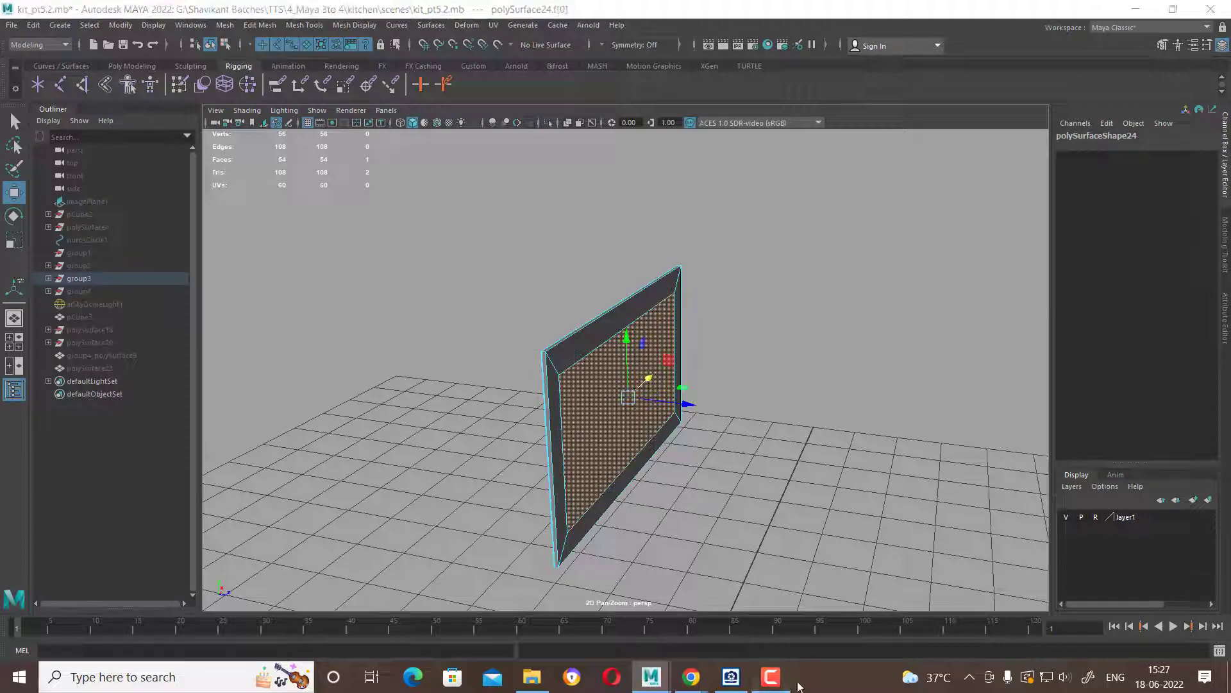
middle_click_drag(679, 428, 734, 476, "alt")
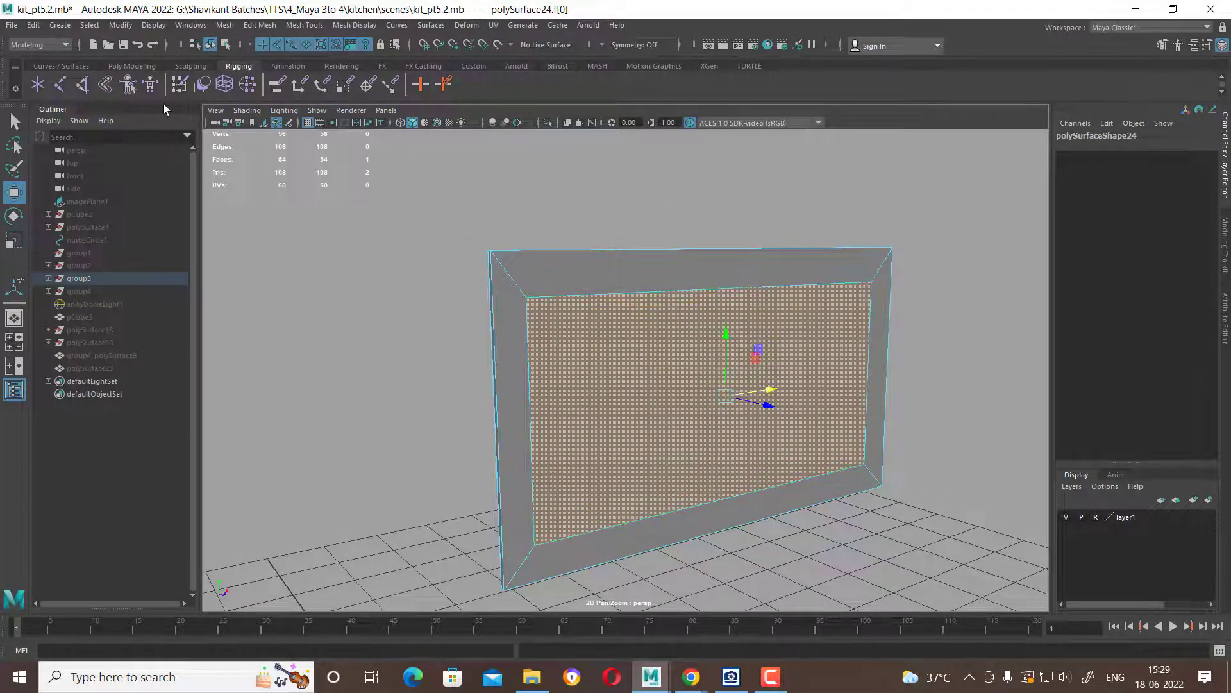
Grow the face selection across the frame and extrude it into a thick slab.
left_click(90, 26)
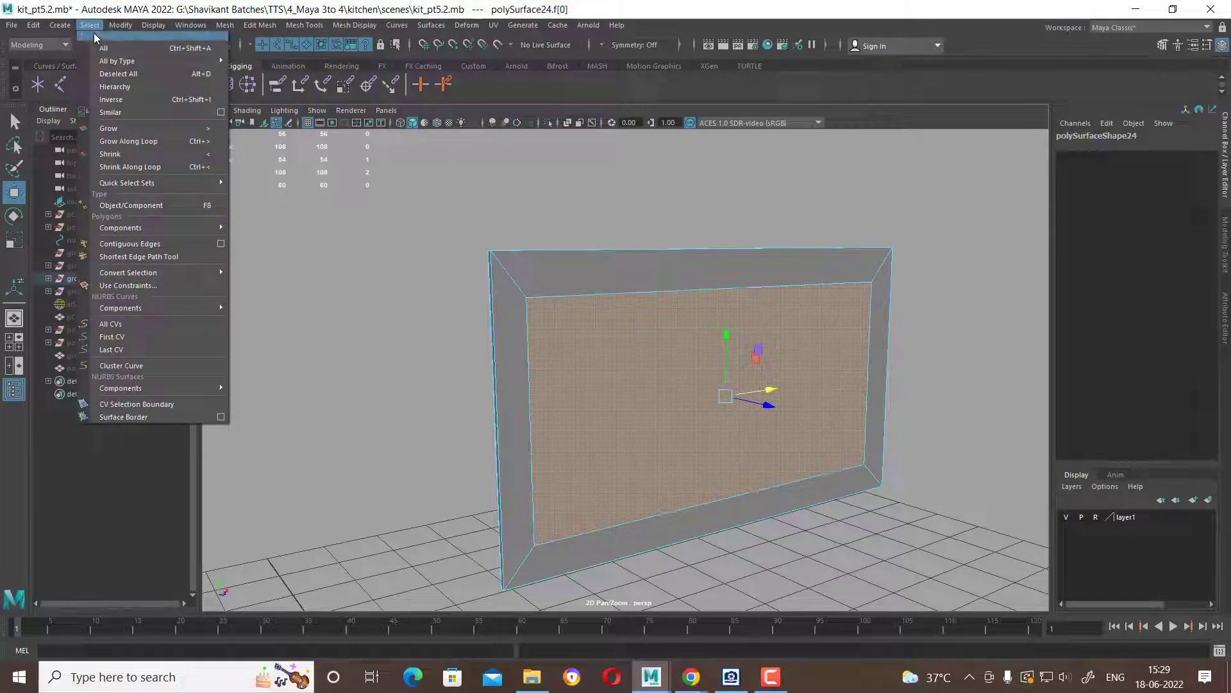
left_click(140, 128)
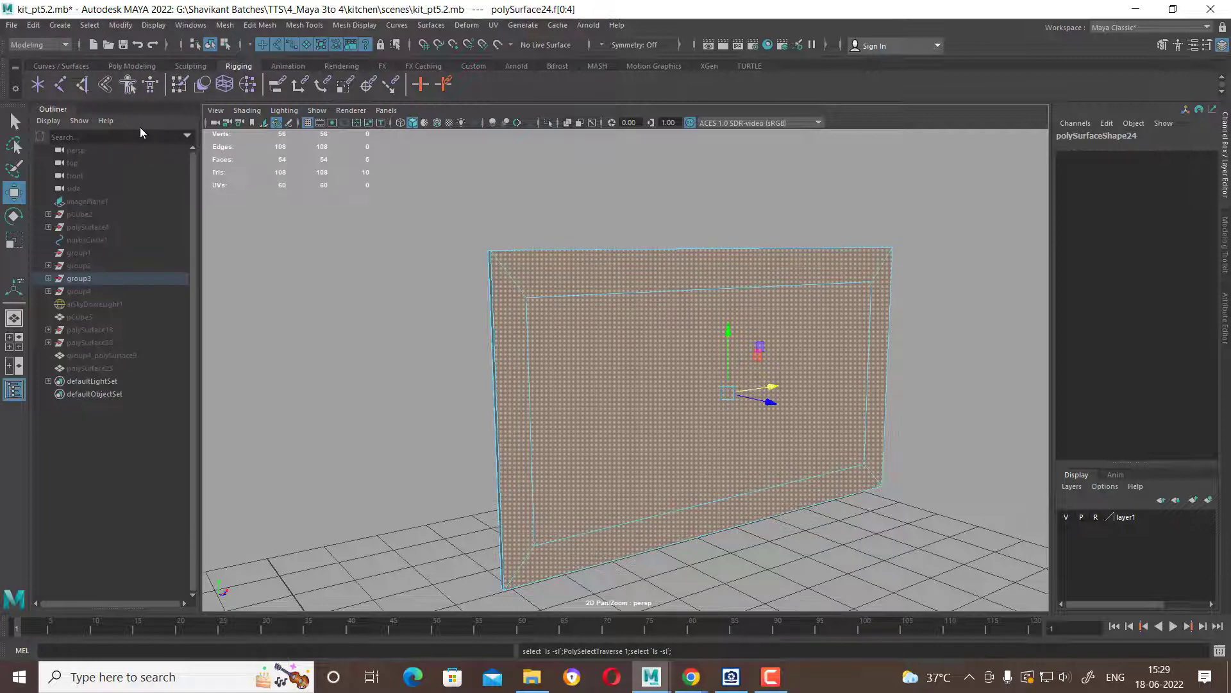
mouse_move(675, 381)
left_mouse_down("alt")
mouse_move(816, 376)
mouse_move(798, 369)
left_mouse_up("alt")
key("ctrl+e")
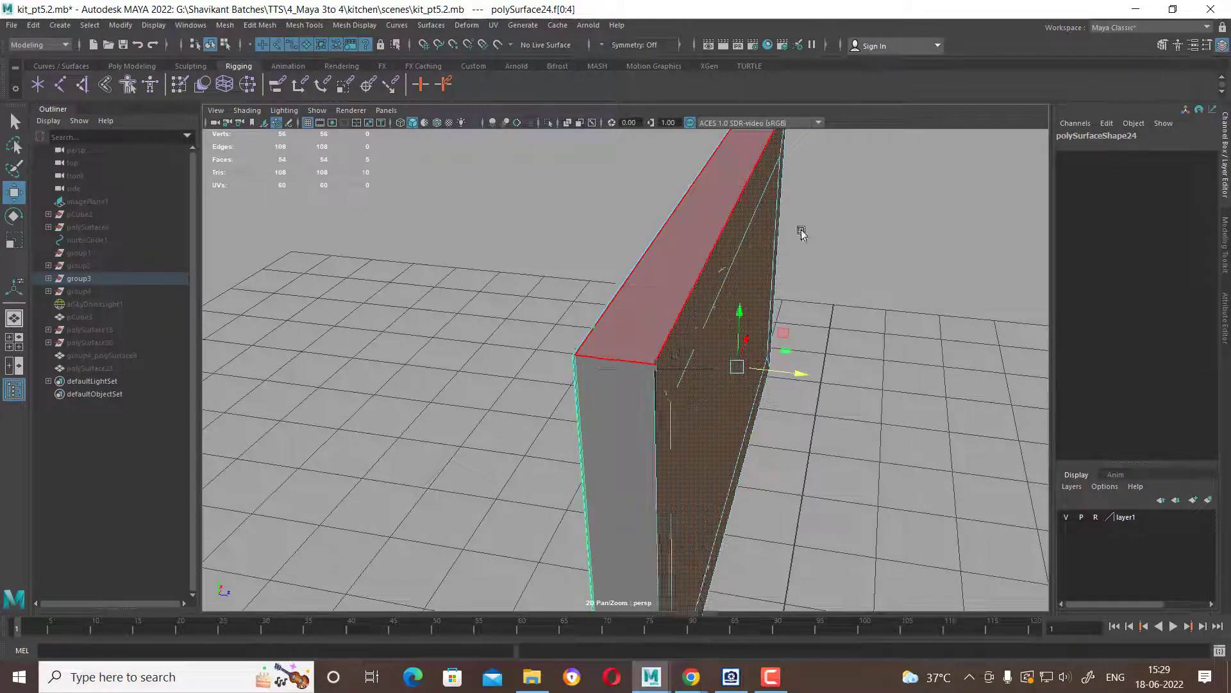
key("F8")
left_click(720, 337)
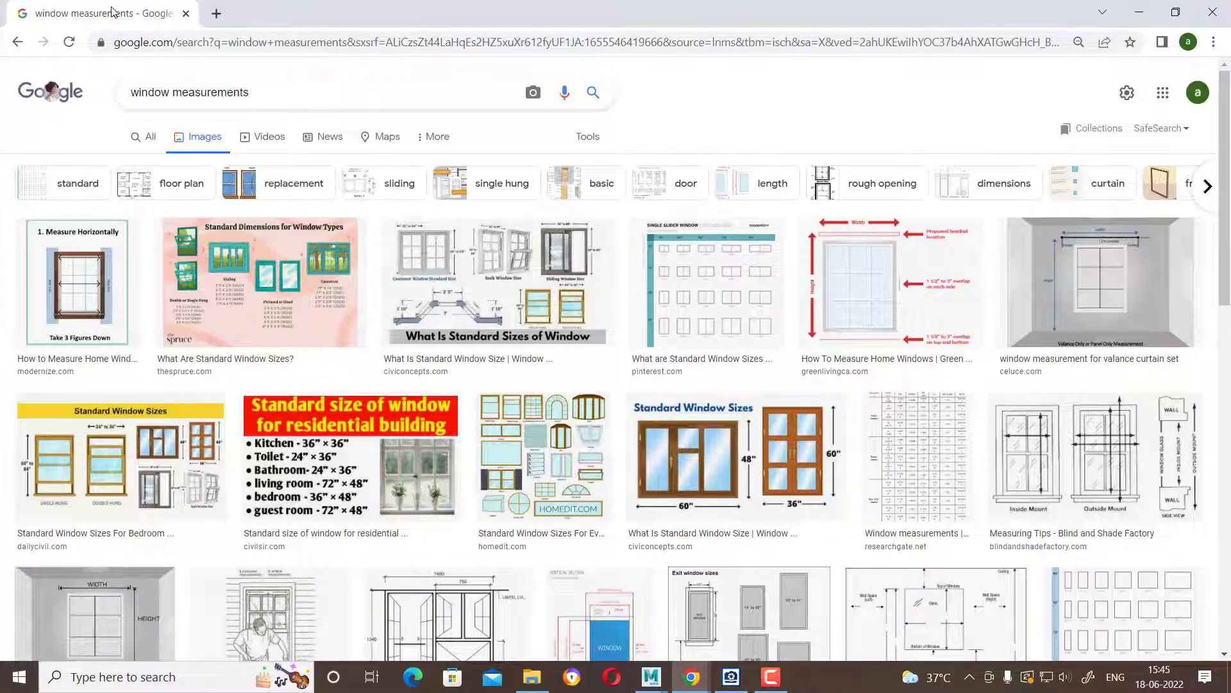
Search '1 foot to inches' in a new Chrome tab, showing 1 foot equals 12 inches.
left_click(215, 13)
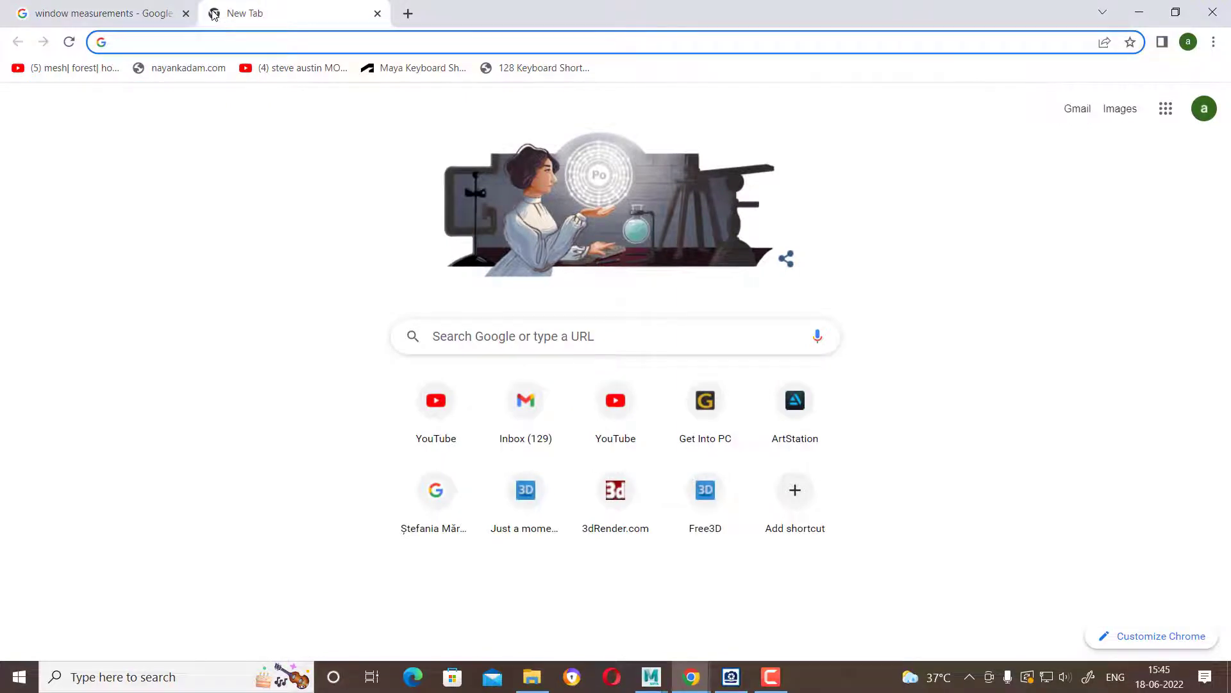
type("1 g")
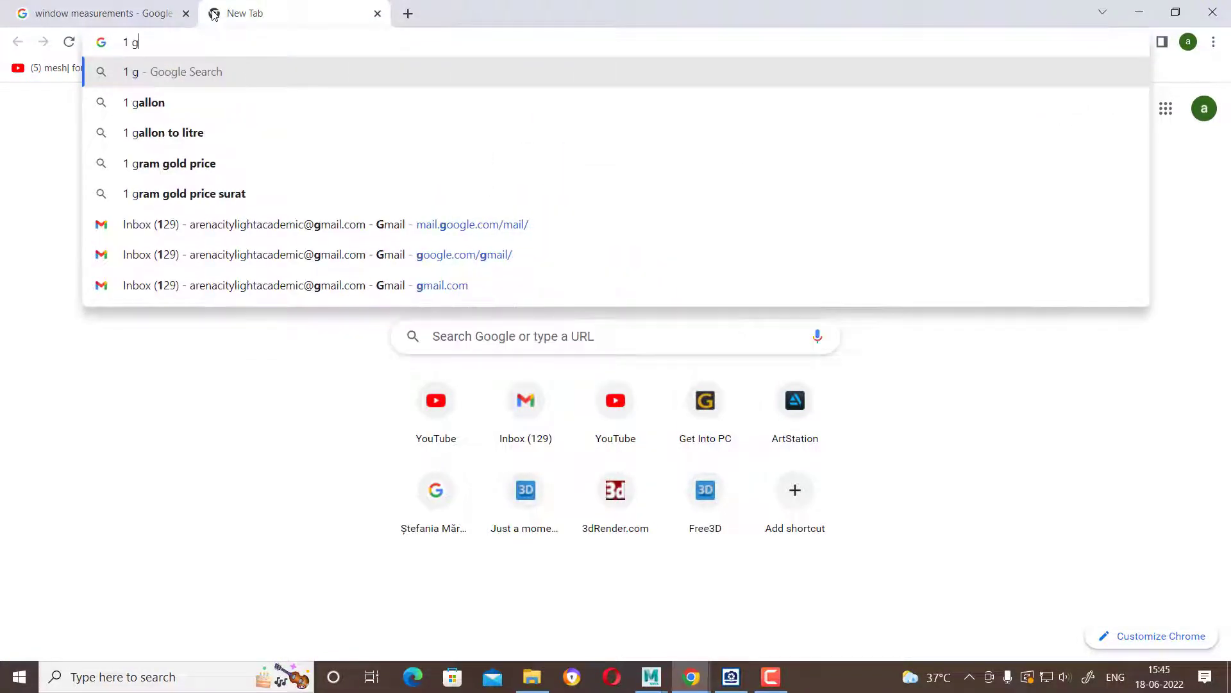
type("oot")
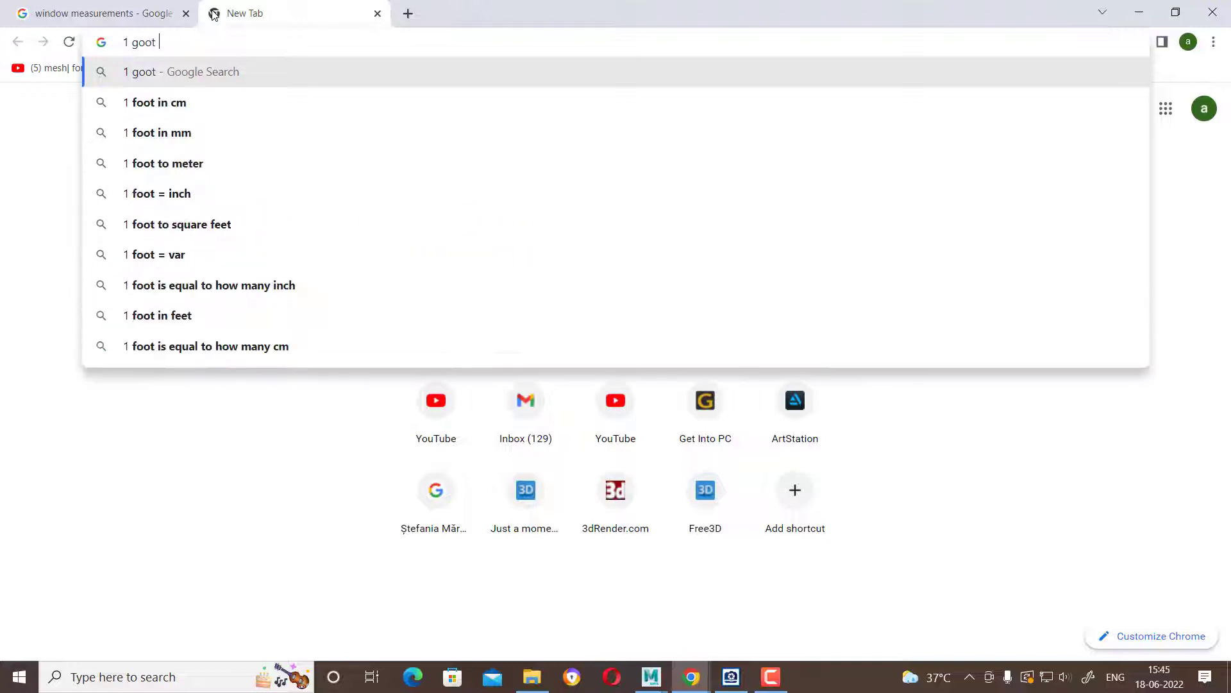
key("BackSpace")
key("BackSpace")
key("BackSpace")
key("BackSpace")
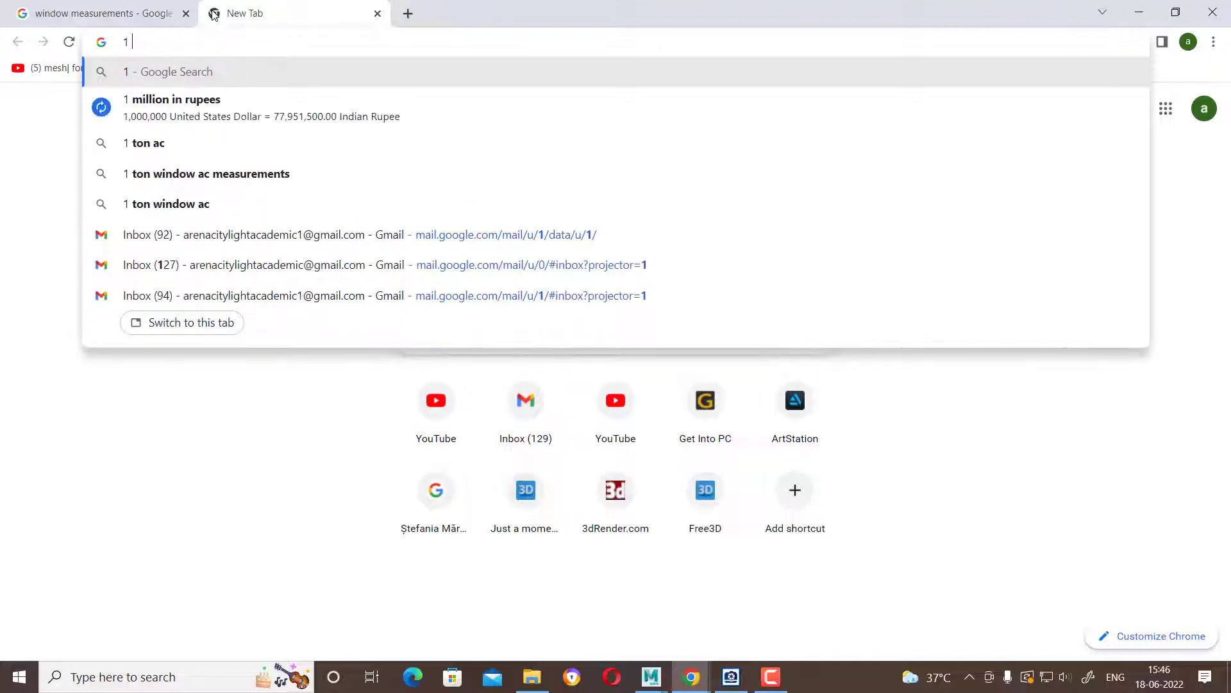
type("foot")
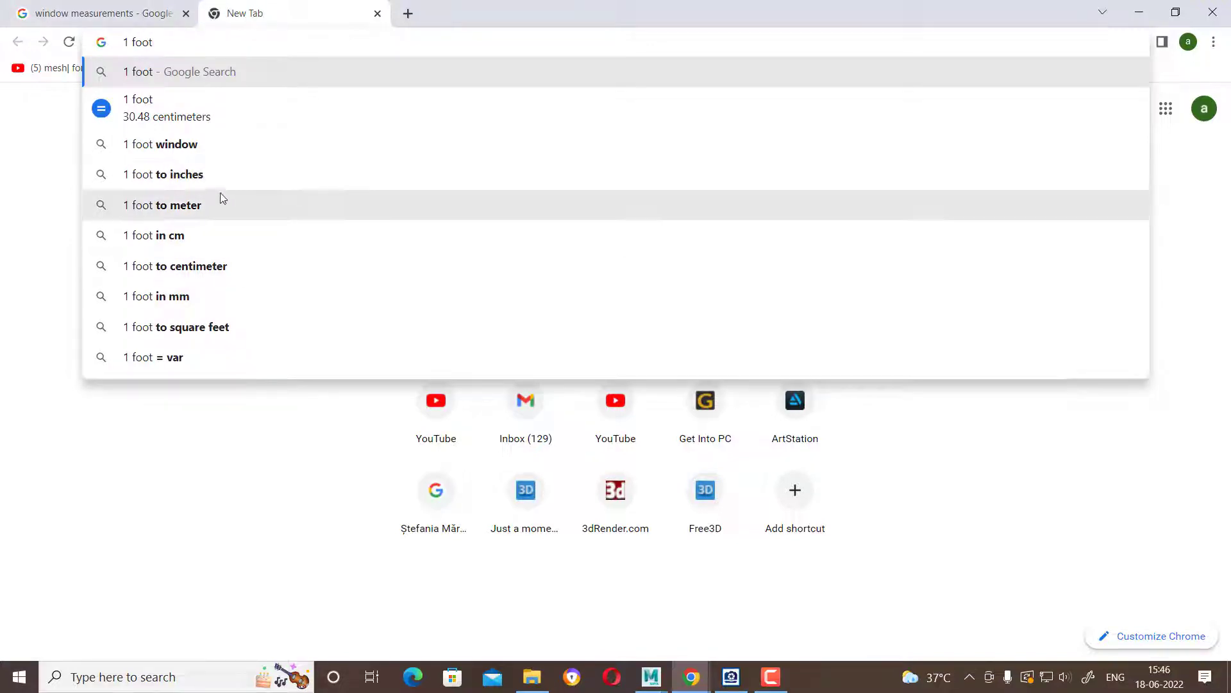
left_click(220, 179)
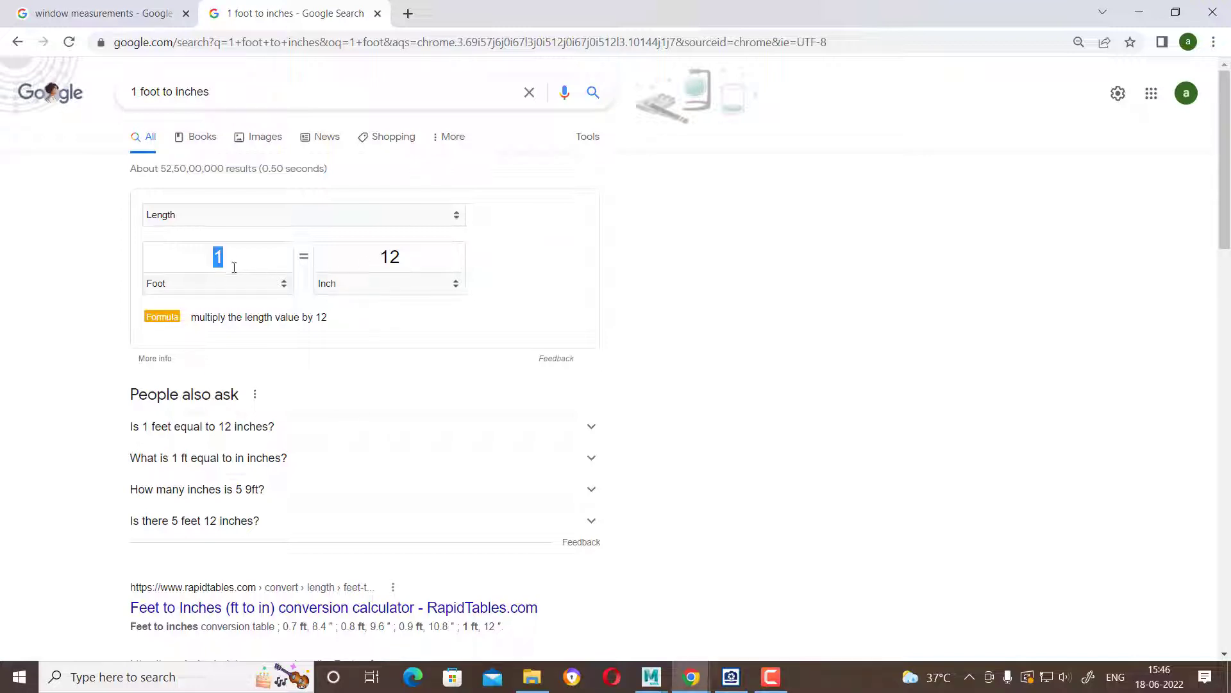
Switch the Google converter to convert inches to centimetres.
left_click_drag(235, 263, 182, 256)
left_click(202, 283)
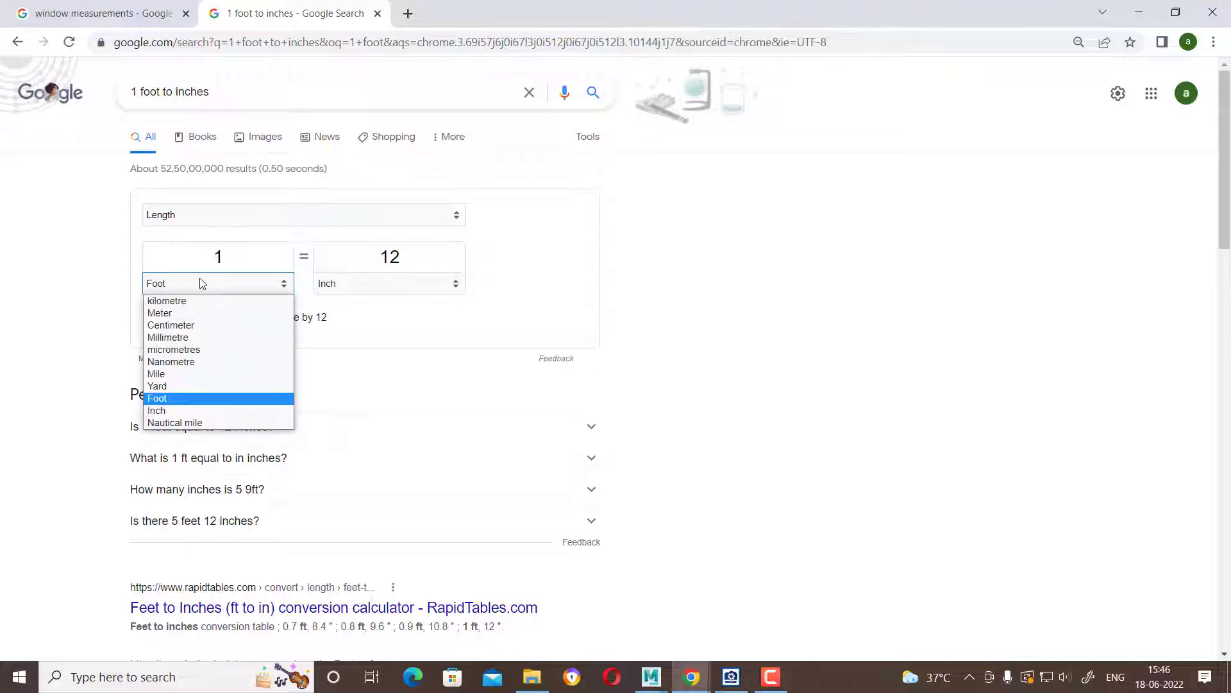
left_click(178, 411)
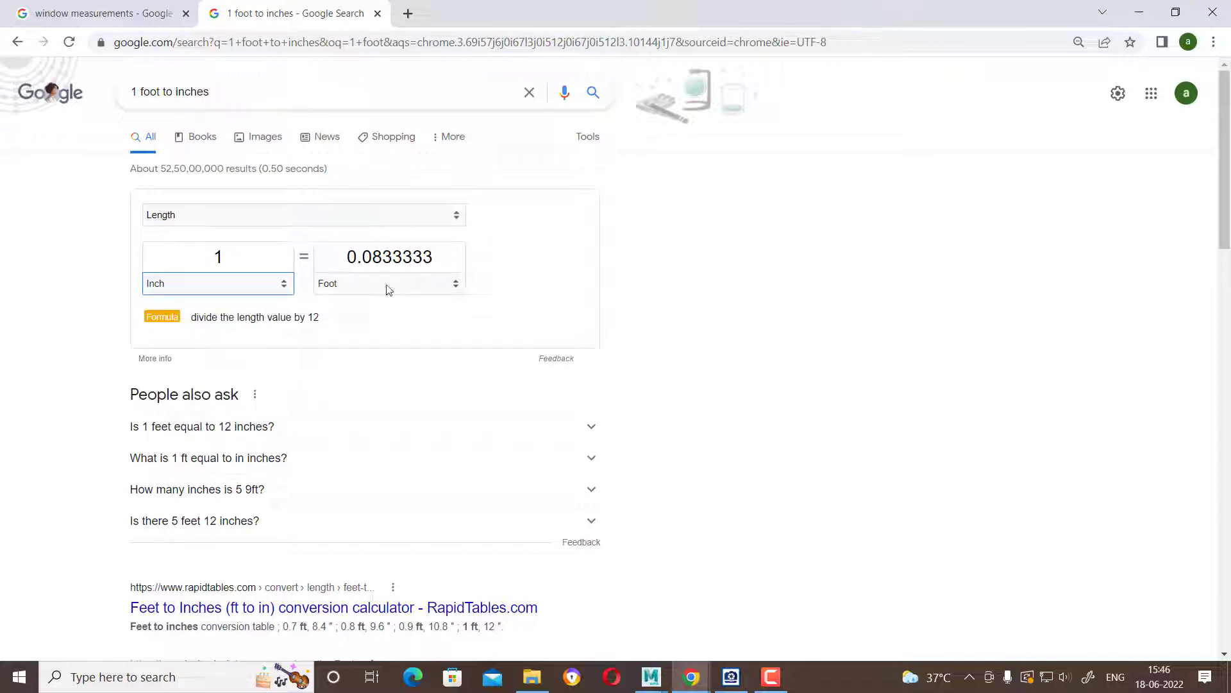
left_click(418, 295)
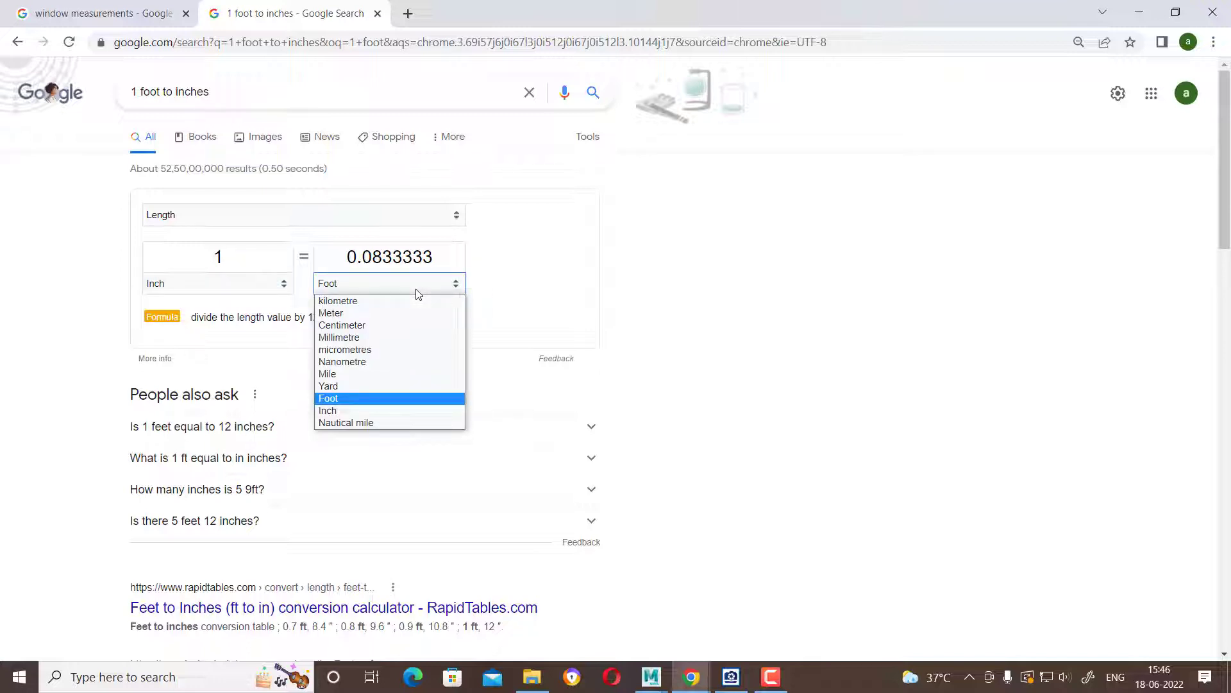
left_click(398, 326)
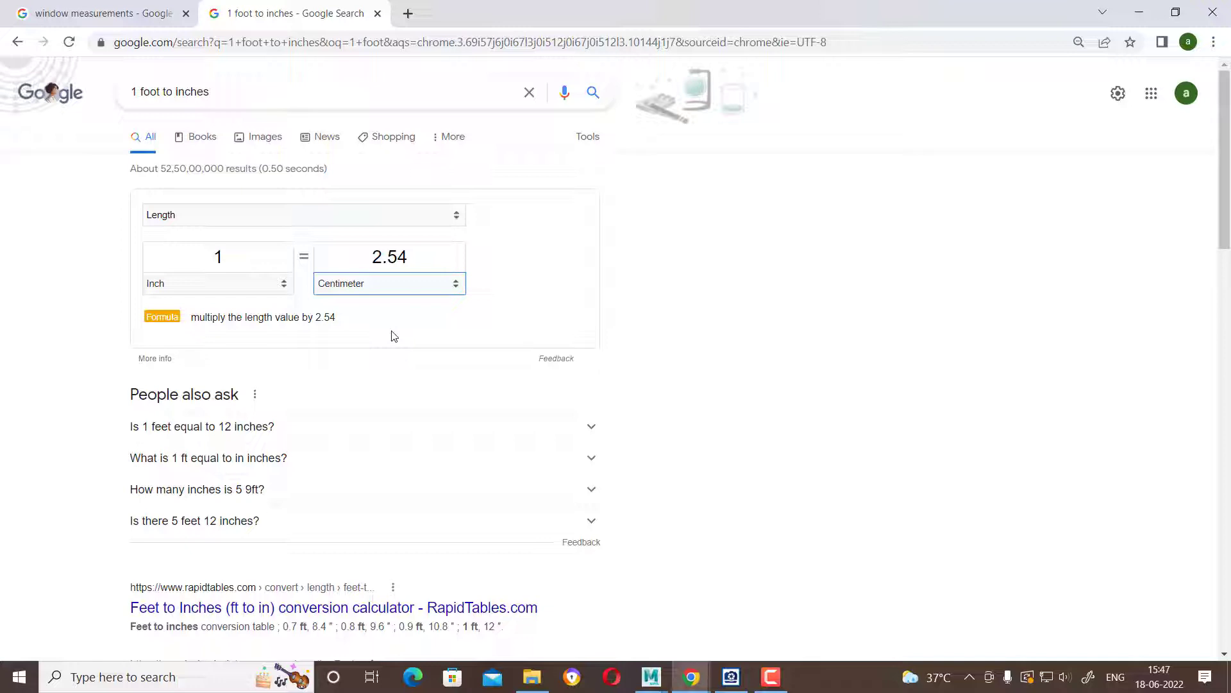
Change the converter to centimetres and millimetres, showing 1 Centimeter = 10 Millimetre.
left_click(245, 290)
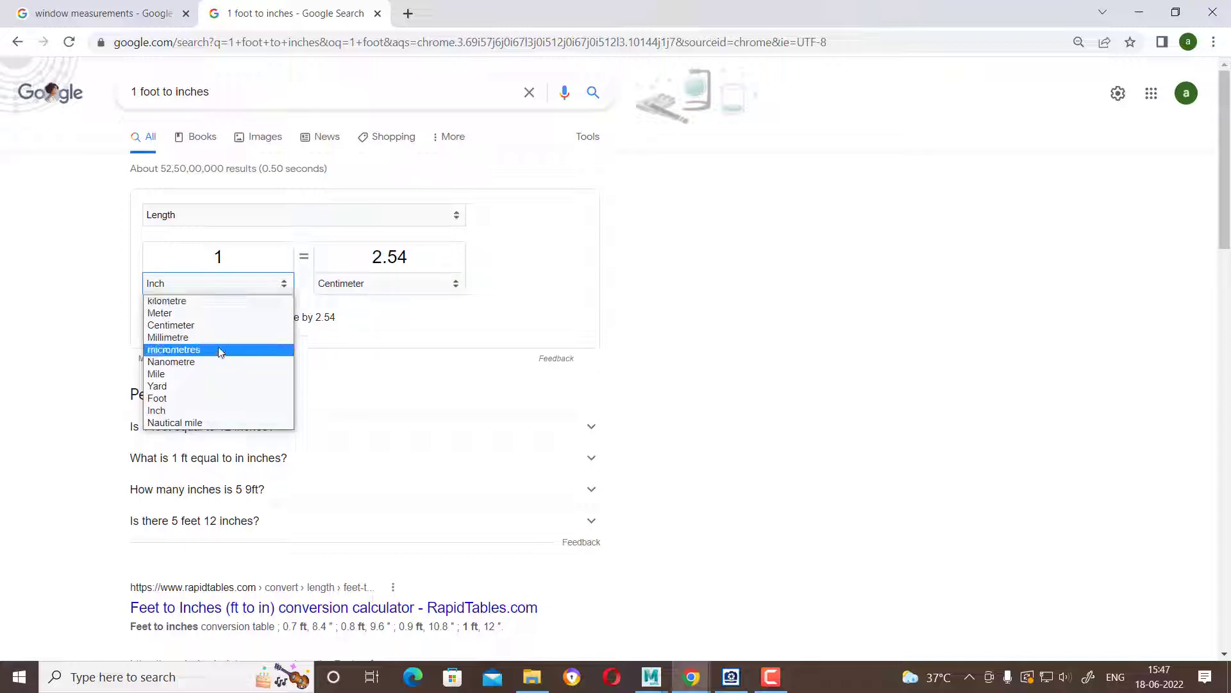
left_click(219, 325)
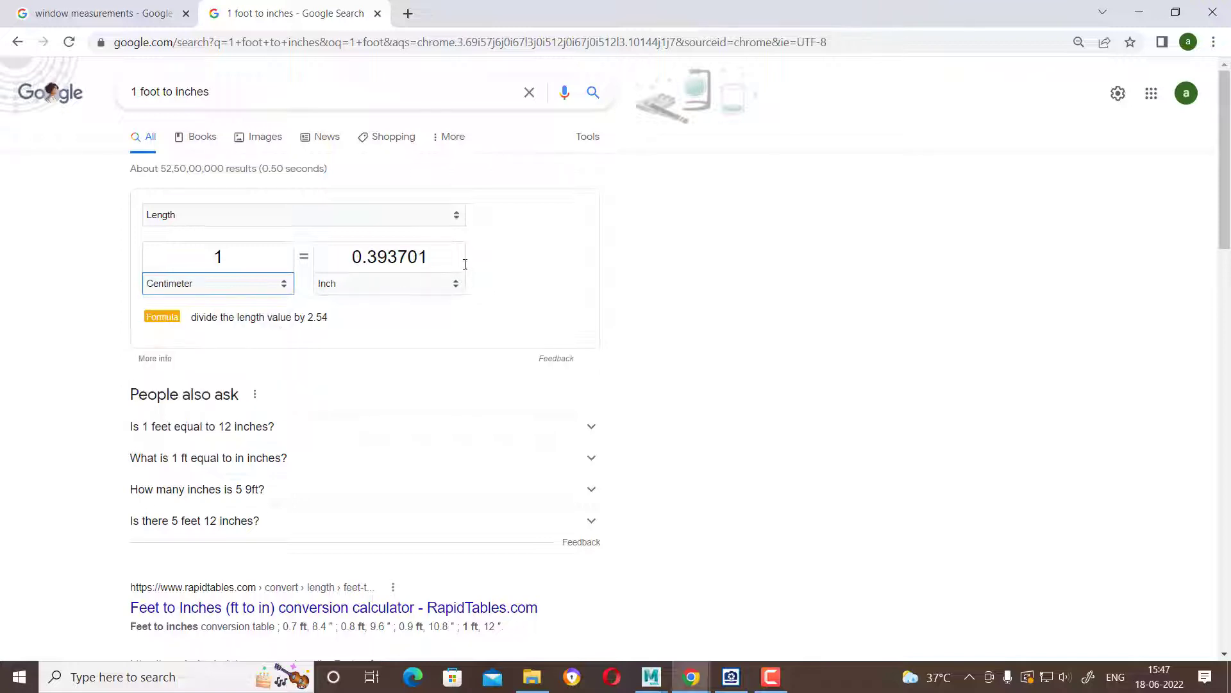
left_click(427, 289)
left_click(398, 338)
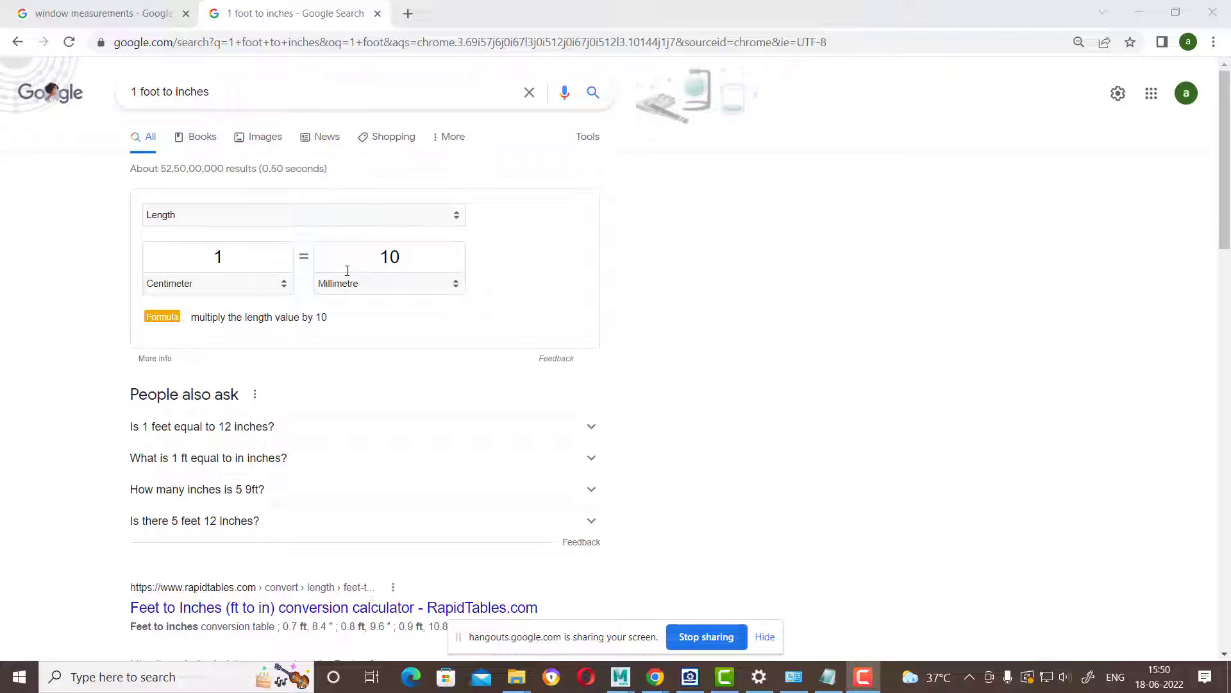
Switch the converter to convert feet to centimetres.
left_click(234, 257)
double_click(234, 257)
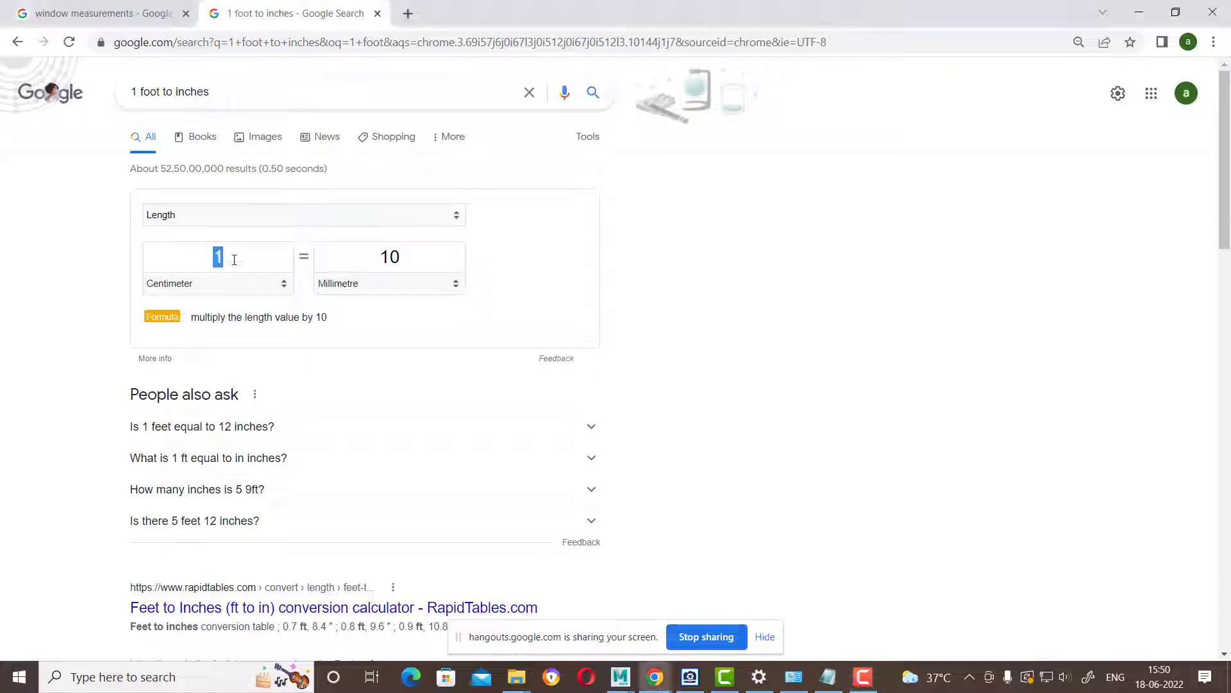
left_click(247, 284)
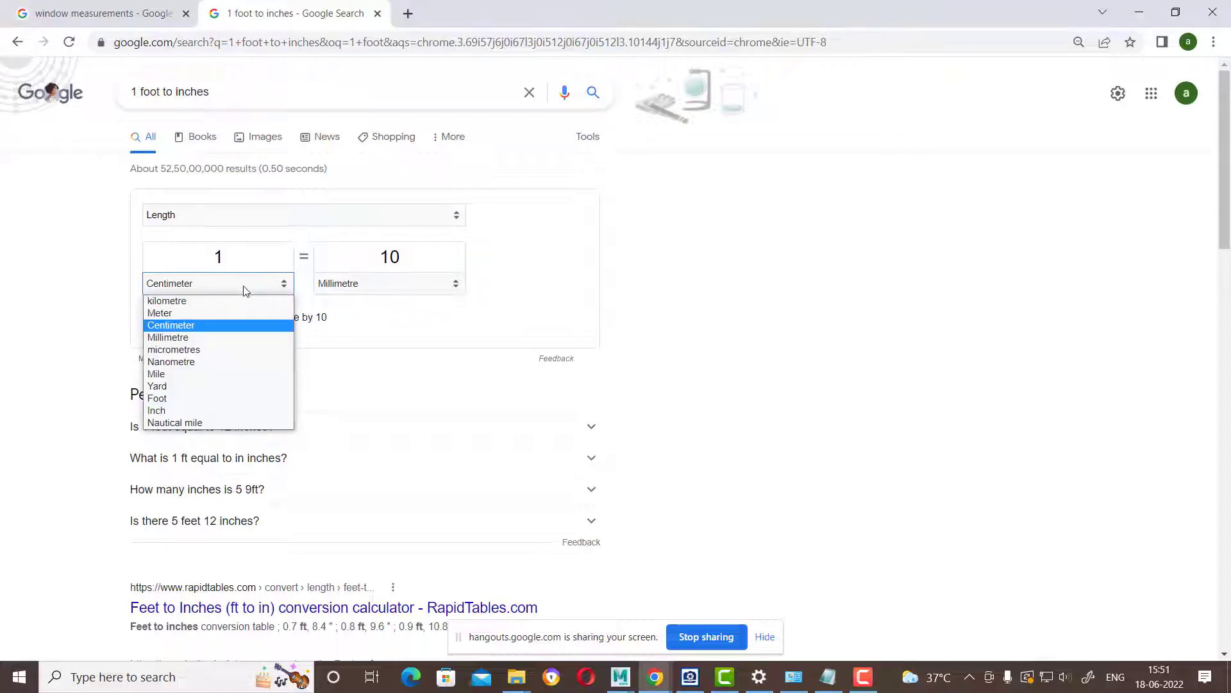
left_click(218, 398)
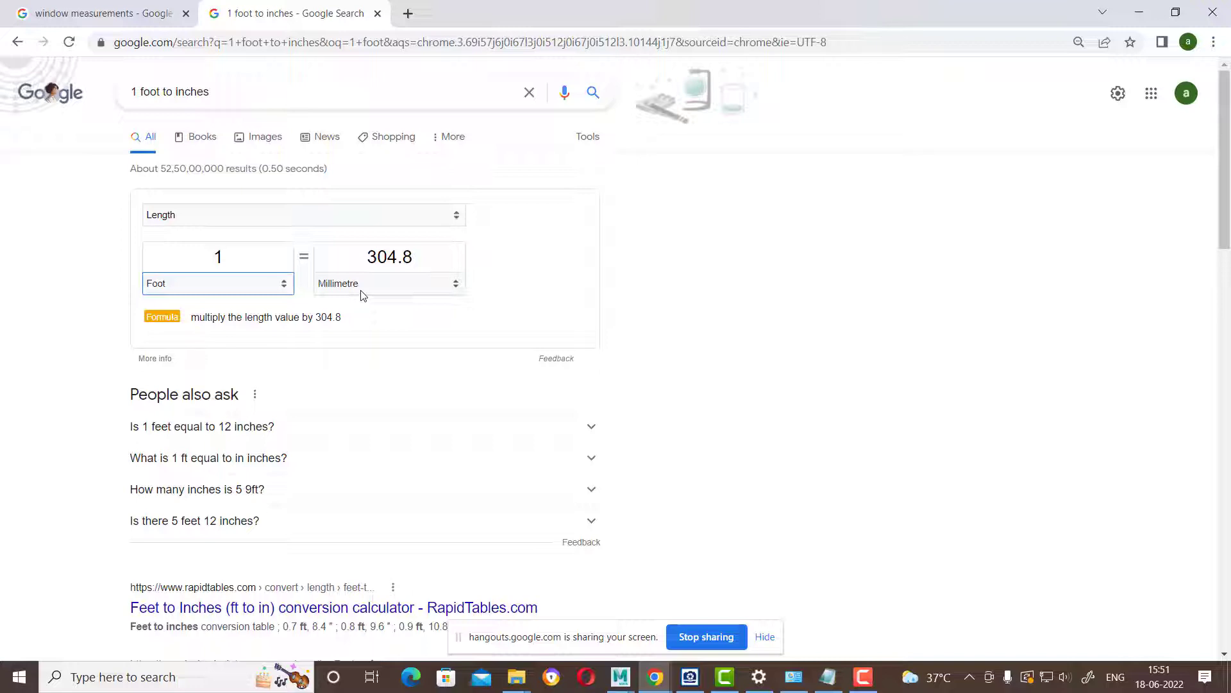
left_click(372, 286)
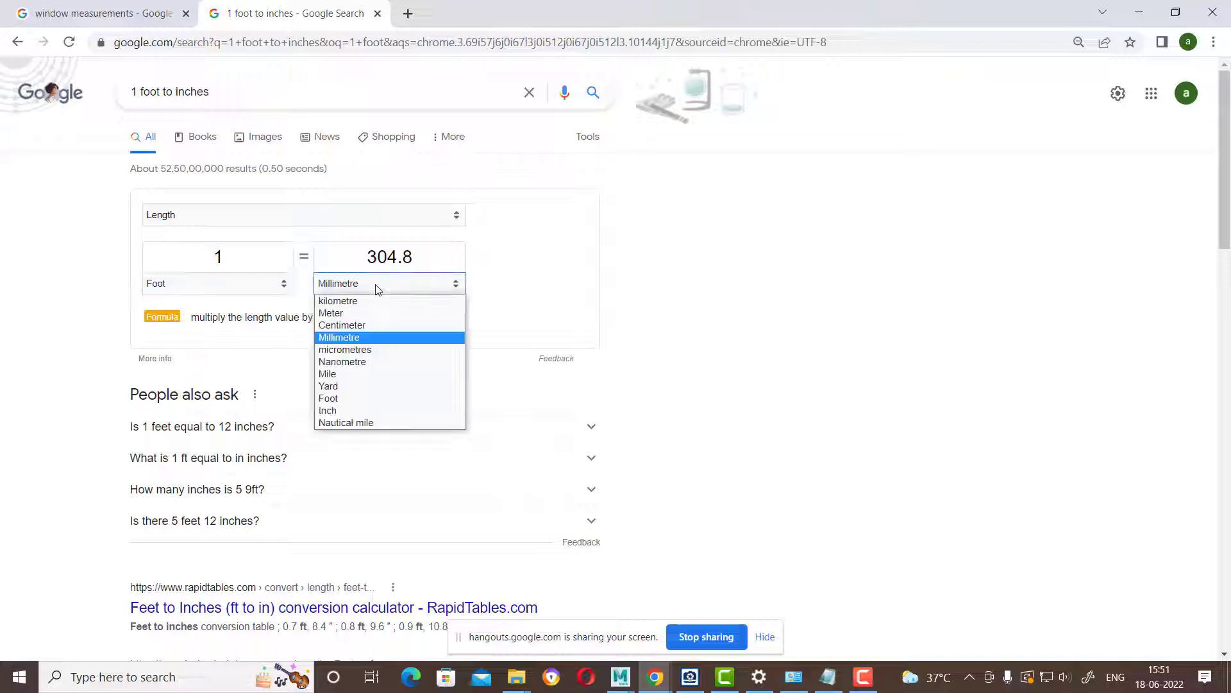
left_click(363, 325)
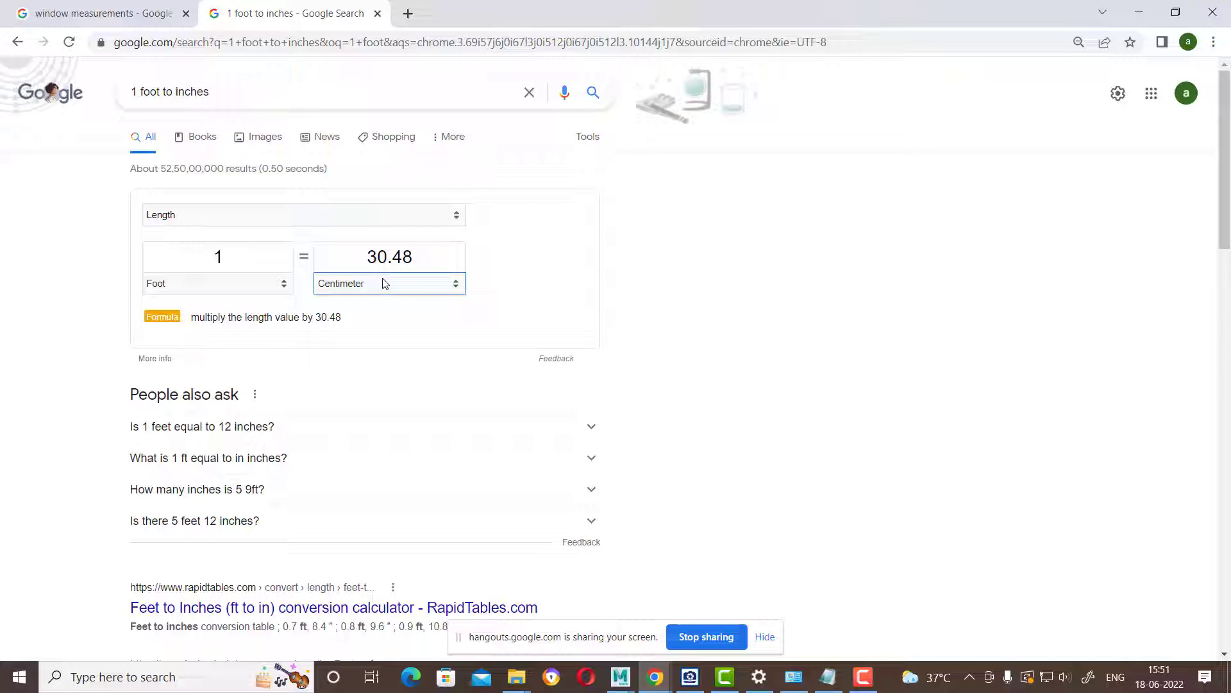
Change the converter to yards to feet, showing 1 Yard = 3 Foot.
left_click(383, 283)
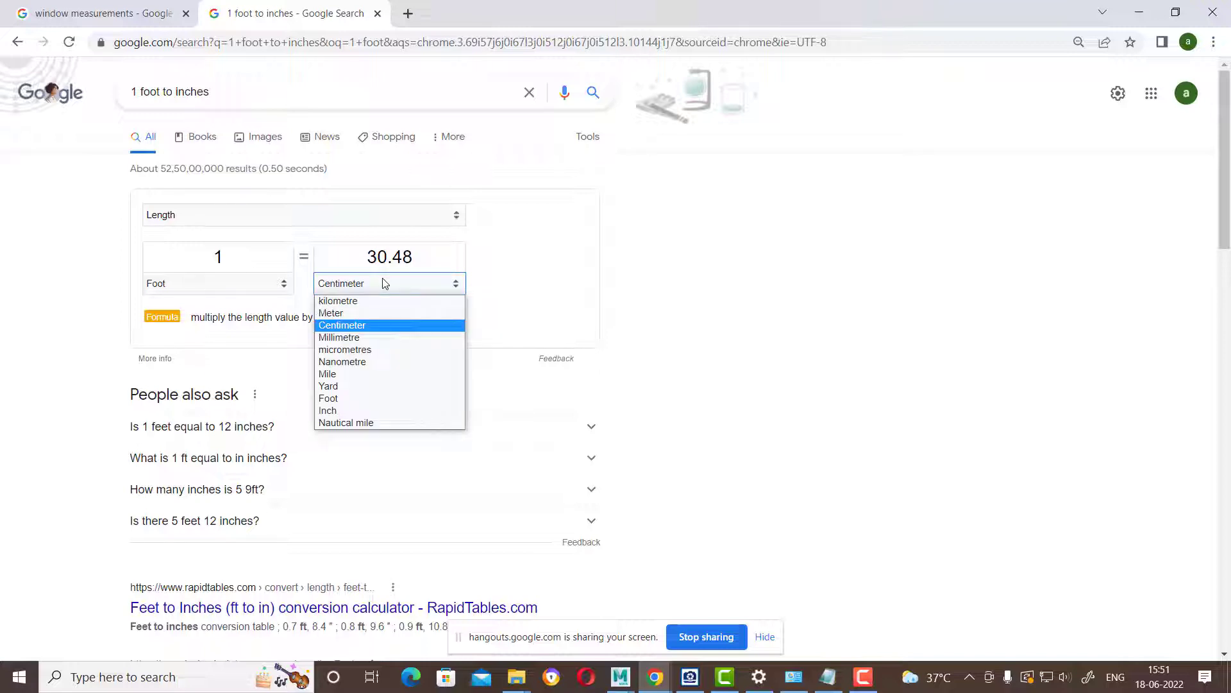
left_click(209, 287)
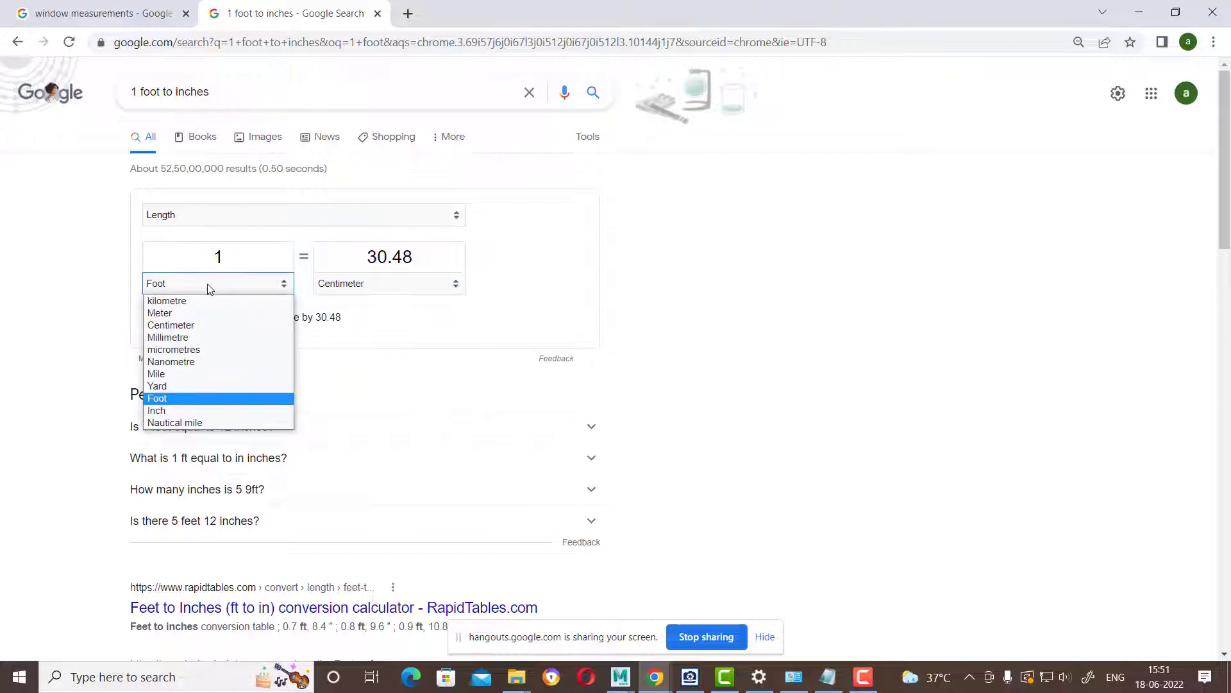
left_click(191, 386)
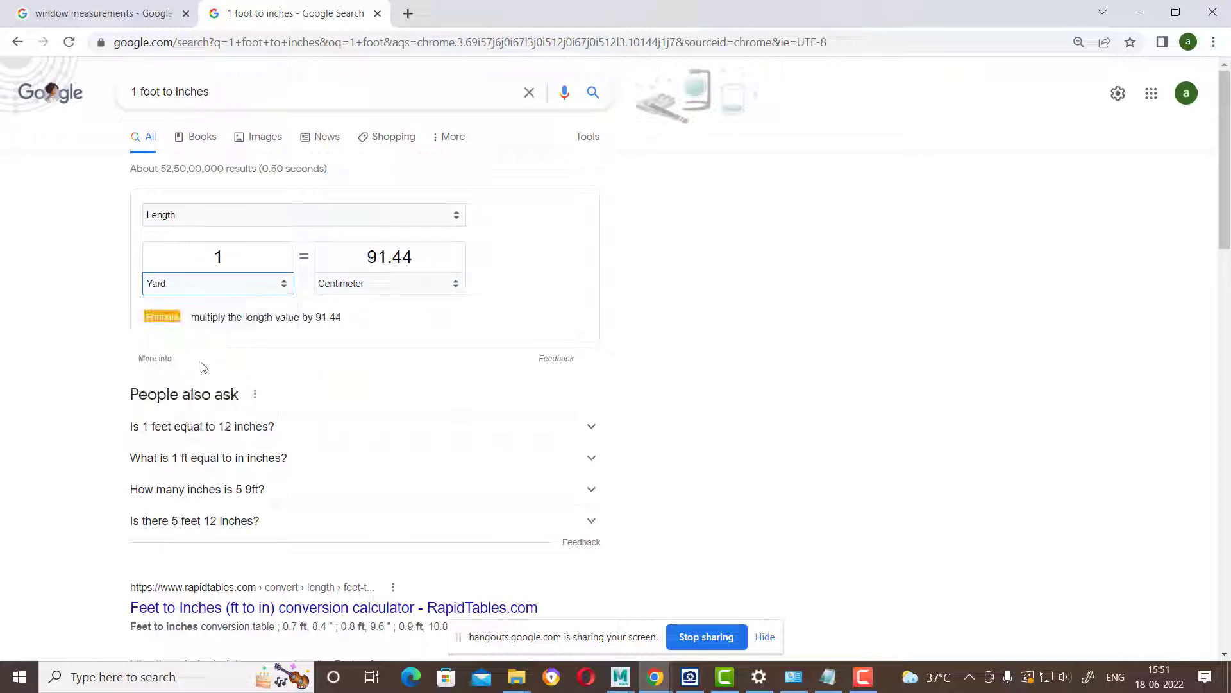
left_click(225, 283)
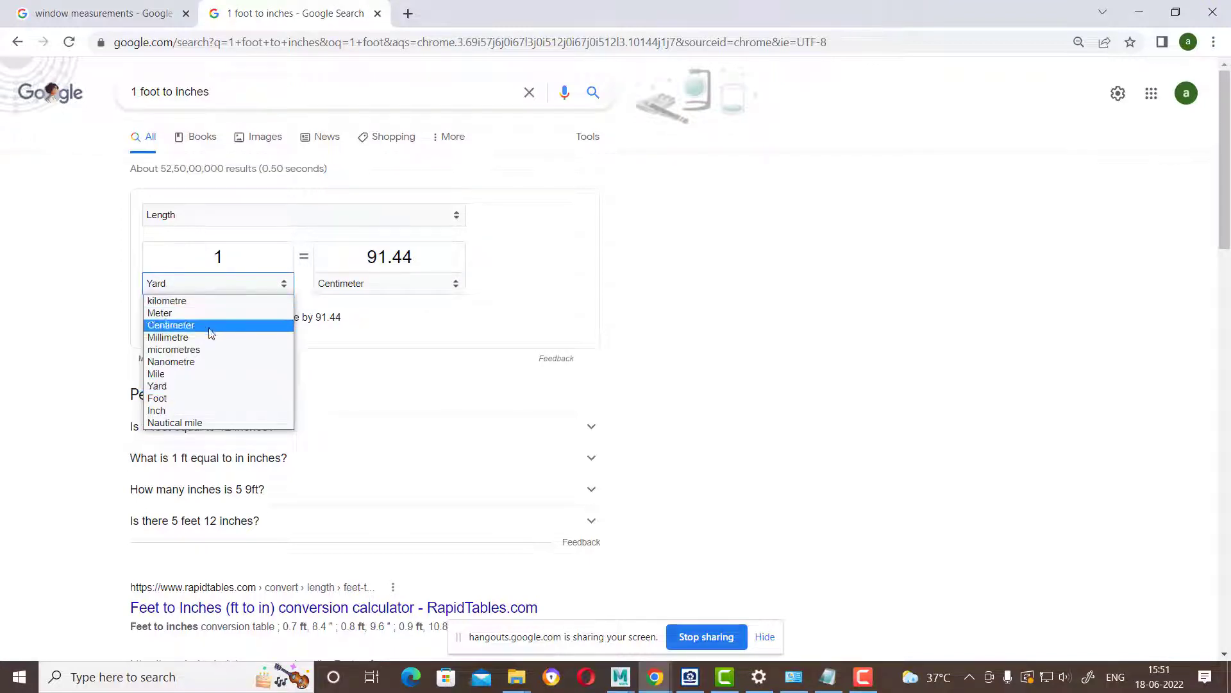
left_click(198, 387)
left_click(378, 282)
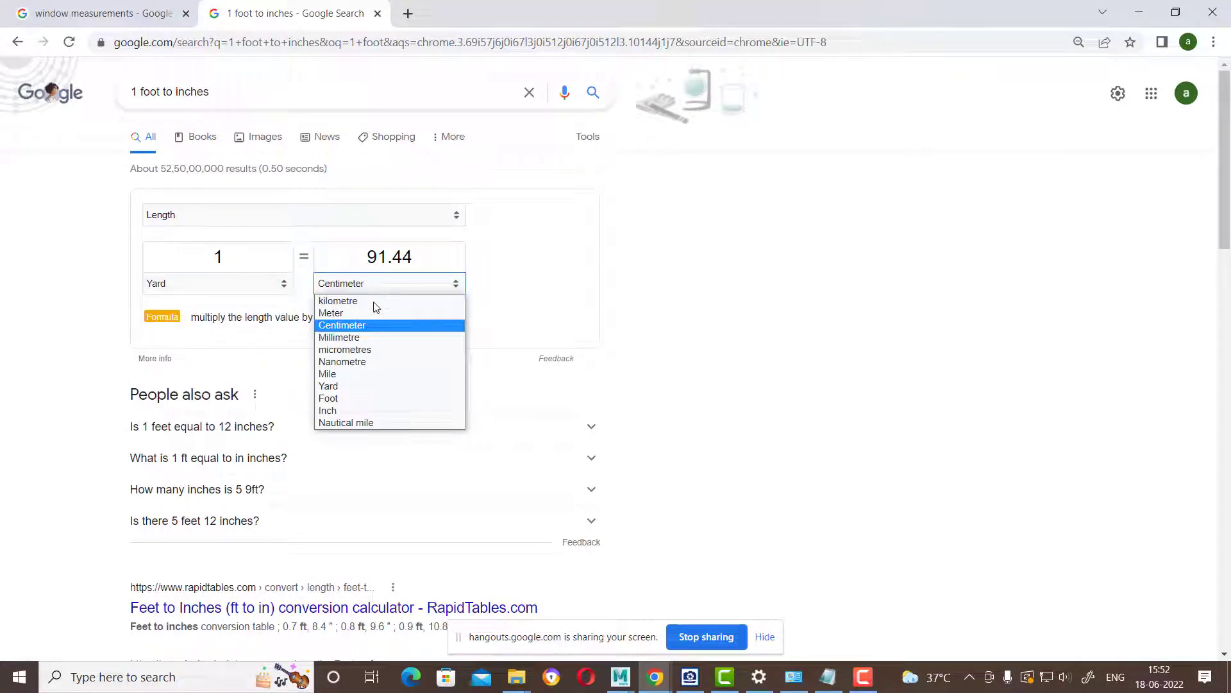
left_click(353, 398)
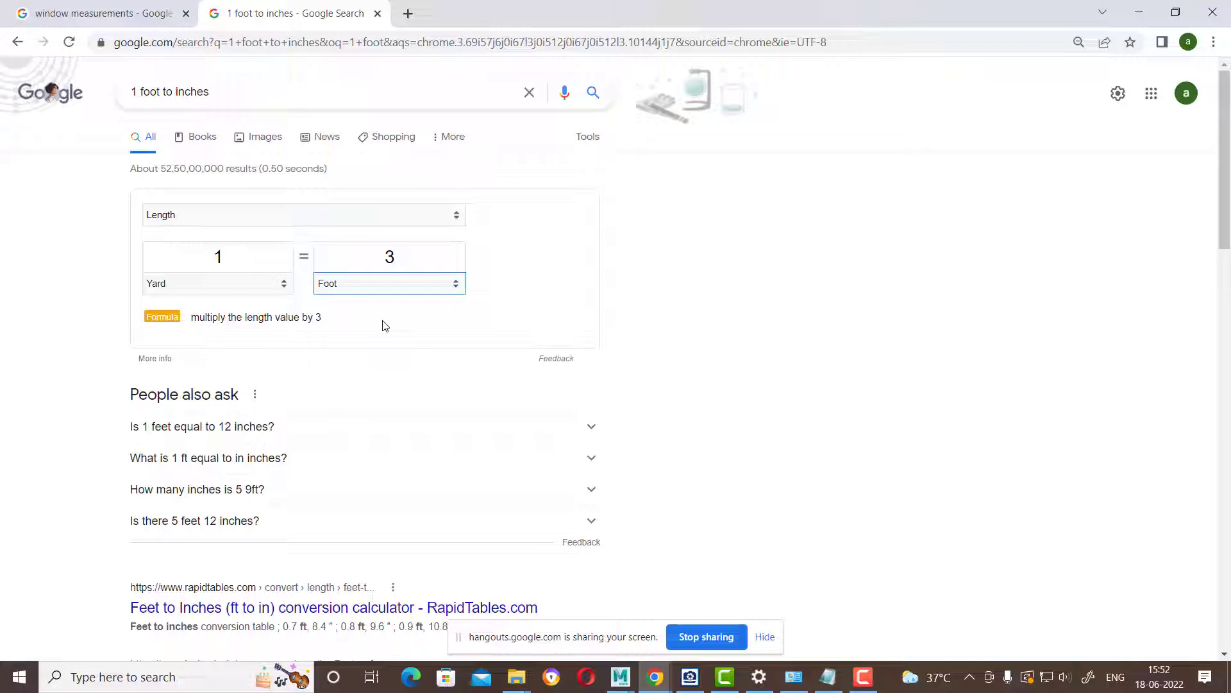
Bring the search results back to the front, leaving the Yard unit unchanged.
left_click(863, 677)
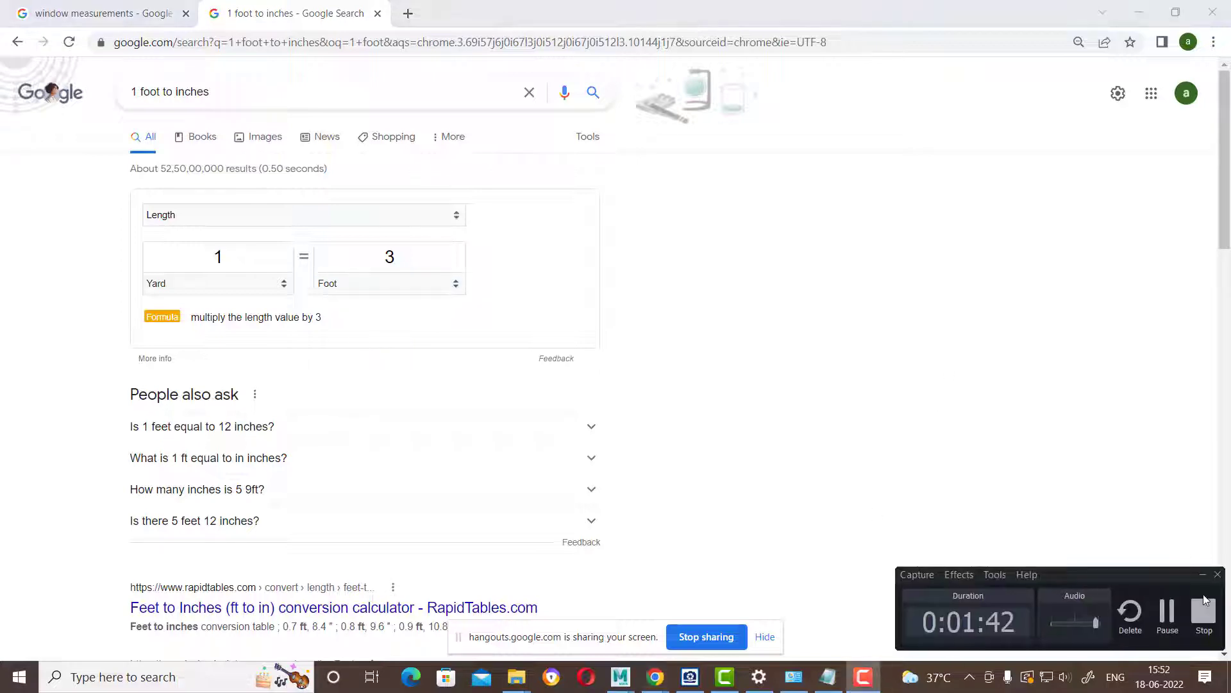
left_click(1202, 574)
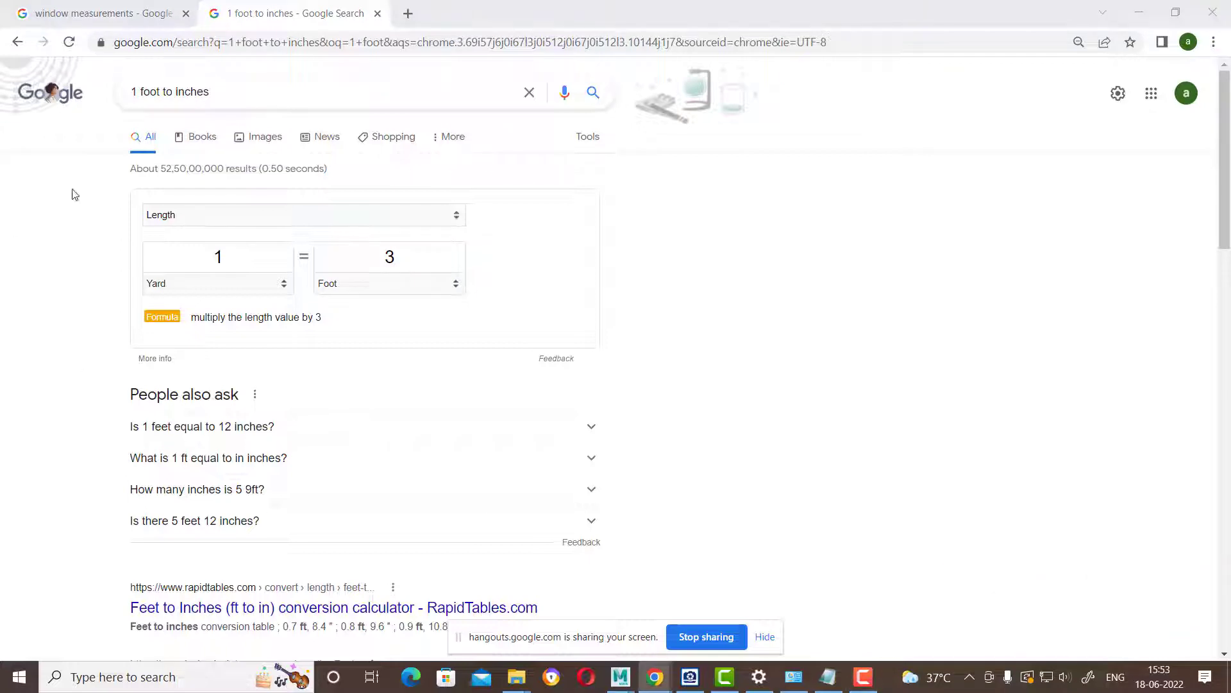
left_click(206, 280)
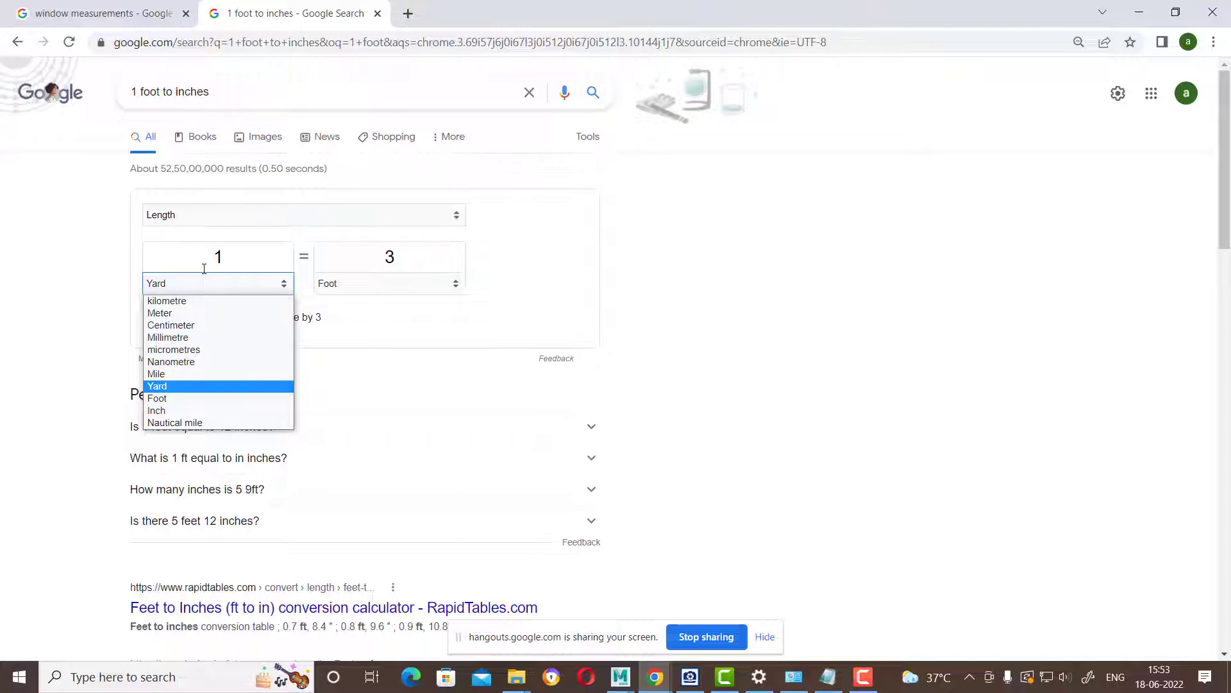
left_click(895, 276)
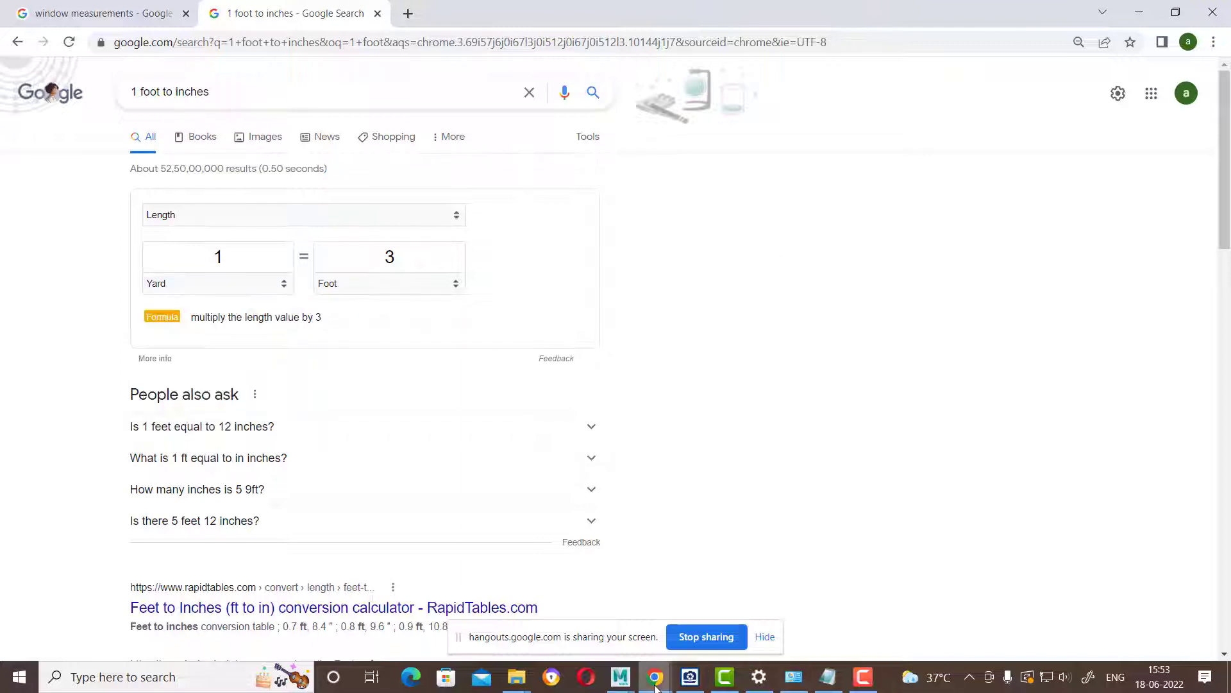
Preview the Measure Horizontally and valance window measurement images in Google Images.
left_click(120, 7)
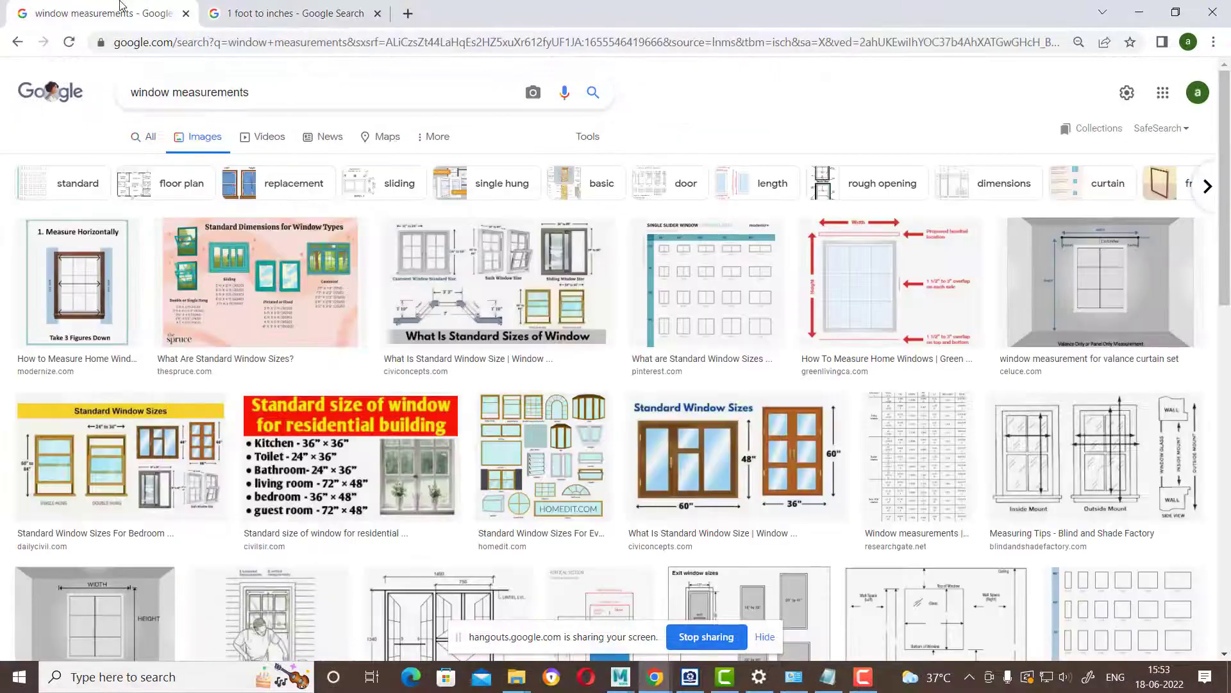
left_click(71, 296)
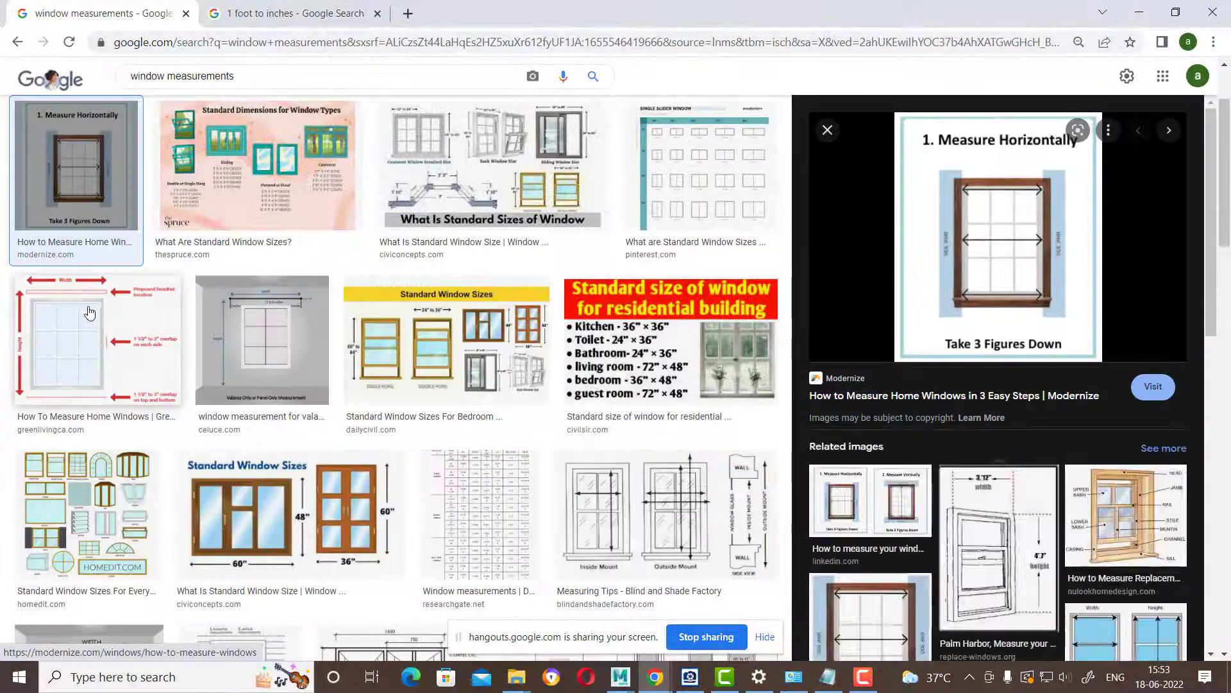
left_click(863, 677)
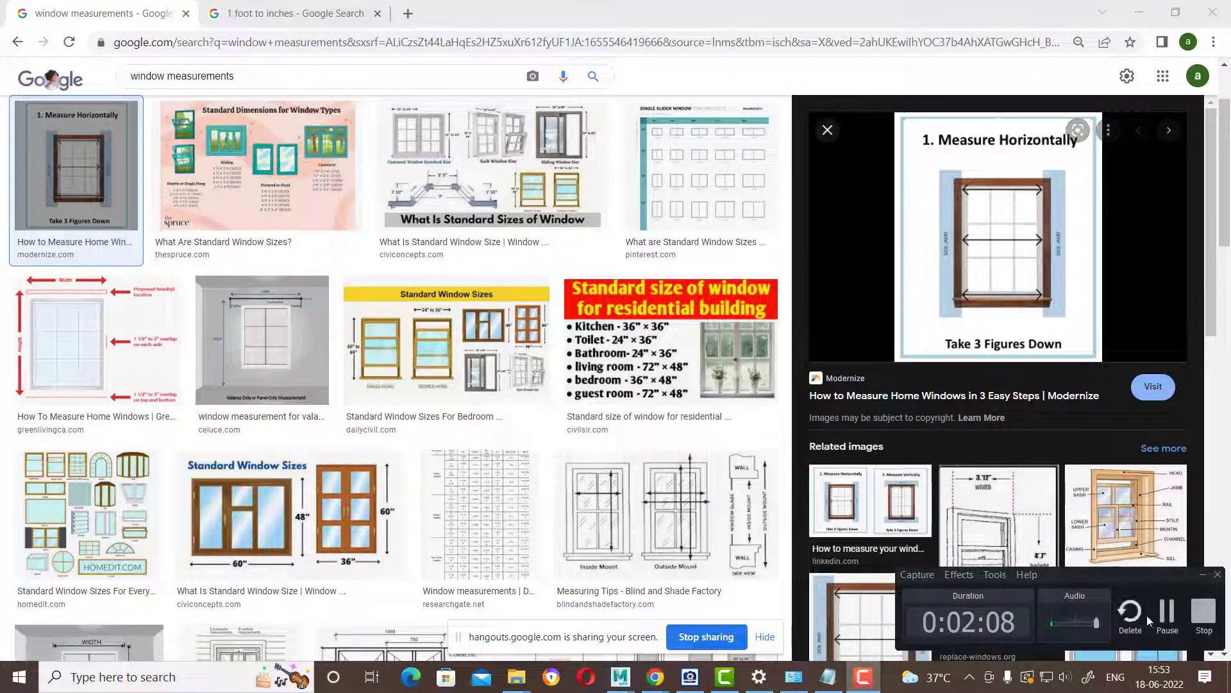
left_click(655, 677)
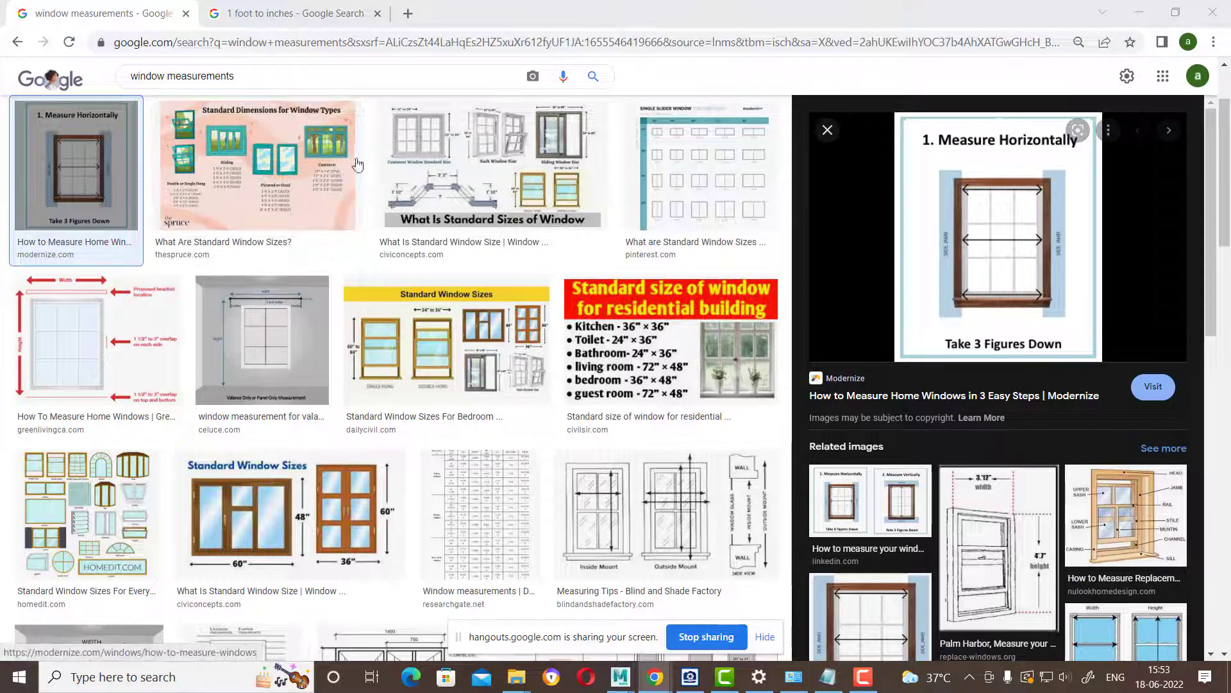
left_click(296, 339)
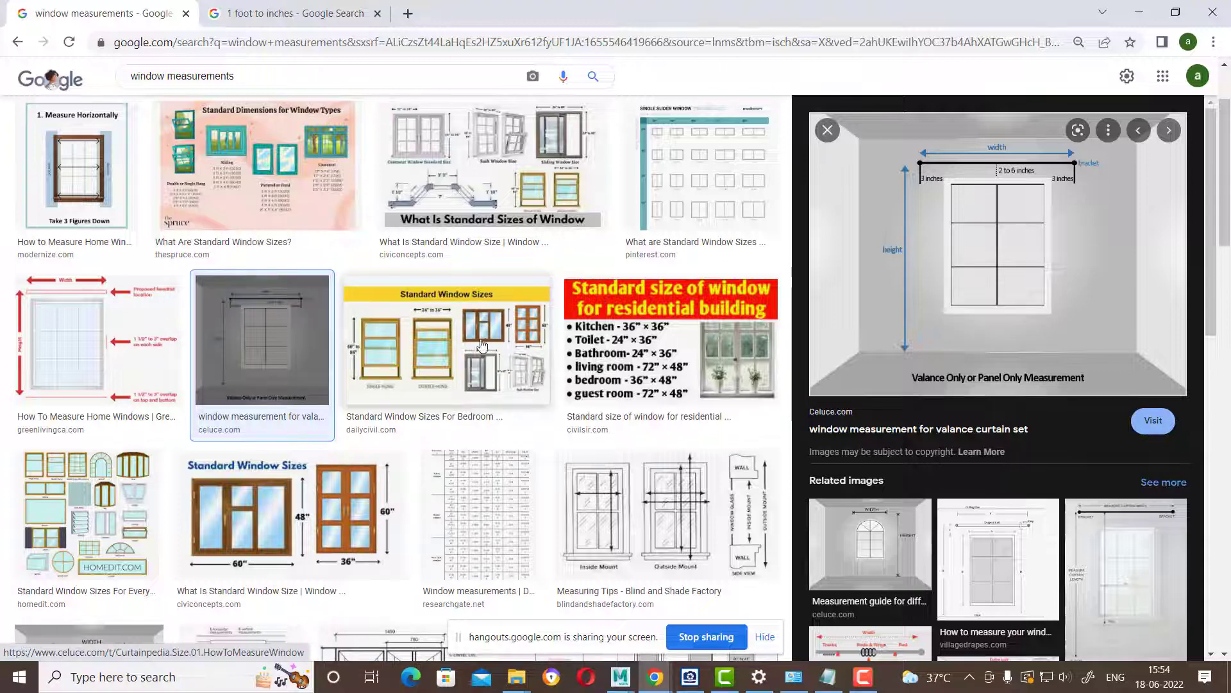
Study the Standard Window Sizes chart (60", 48", 36"), then search Windows for calculator.
left_click(257, 536)
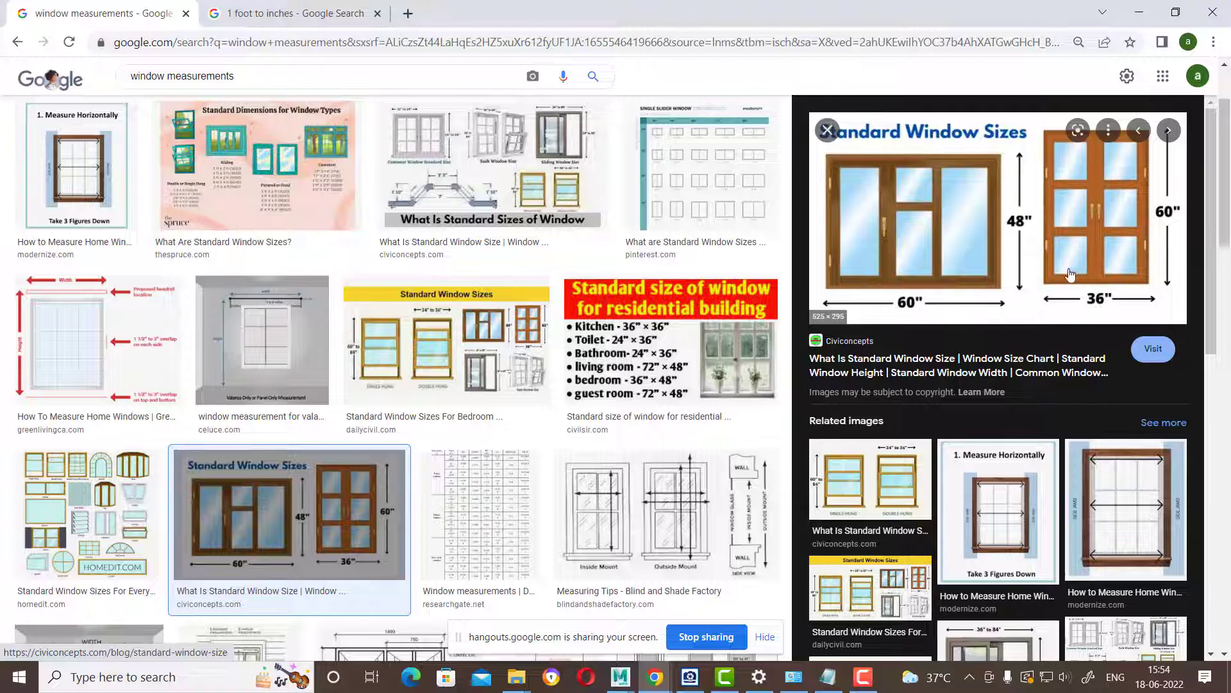
scroll(1016, 475, "down", 3)
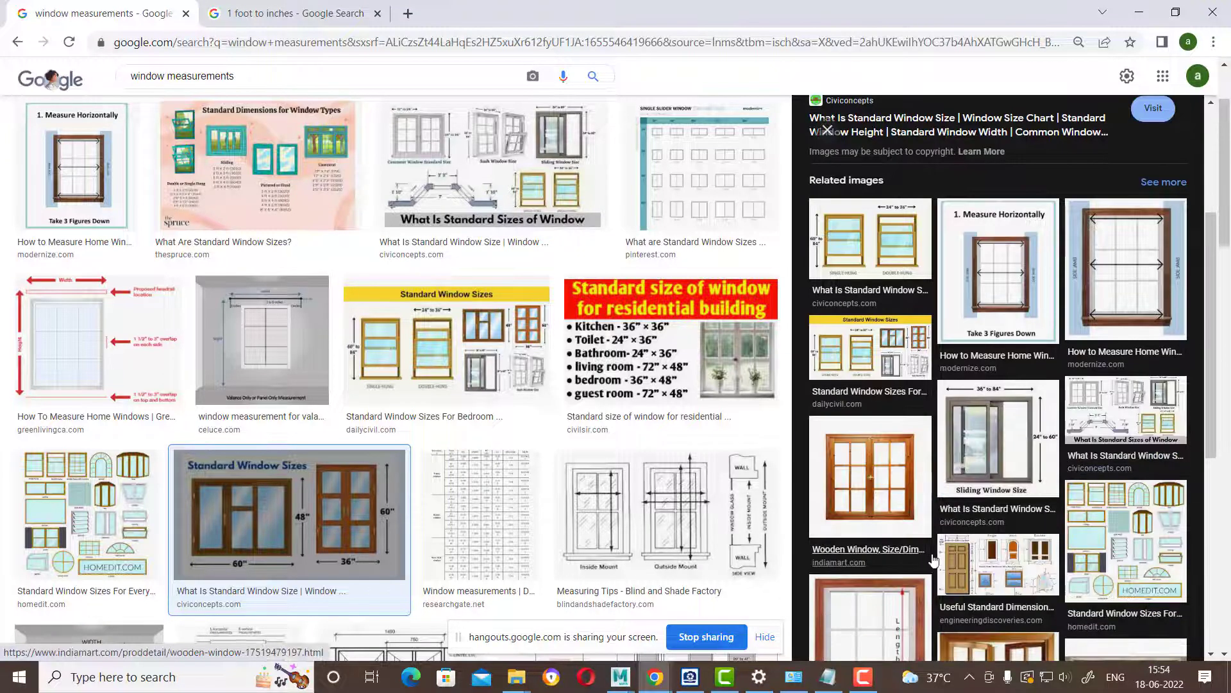
scroll(934, 561, "down", 3)
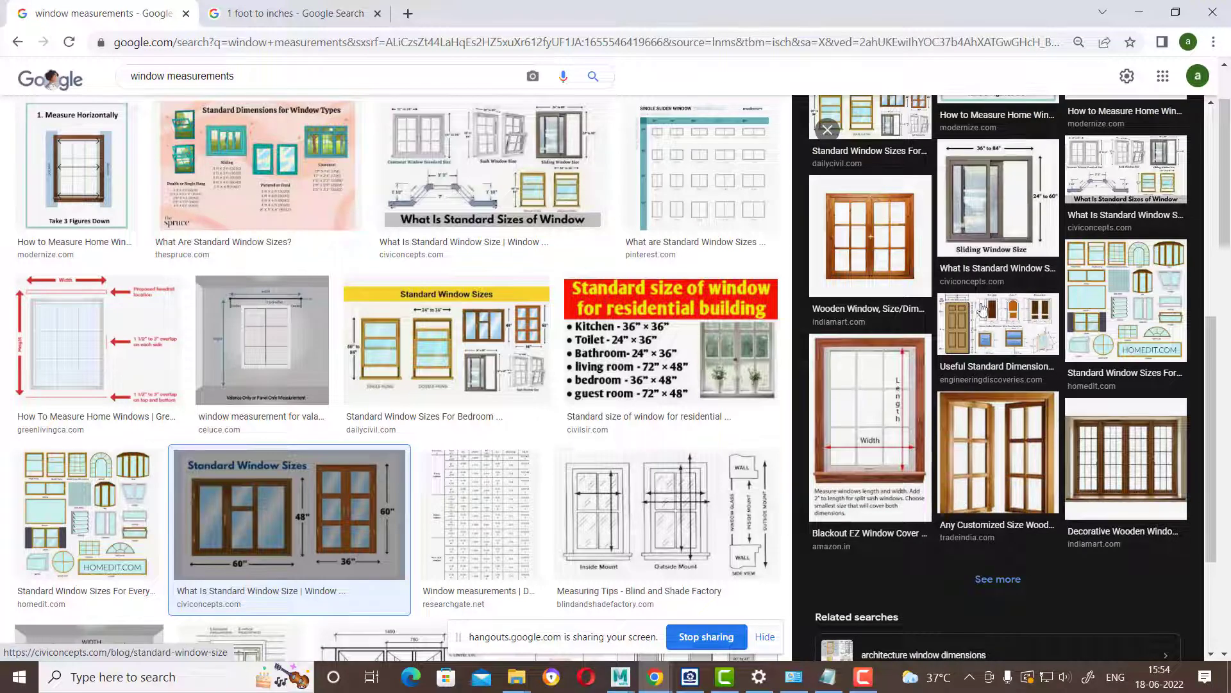
scroll(1019, 288, "up", 6)
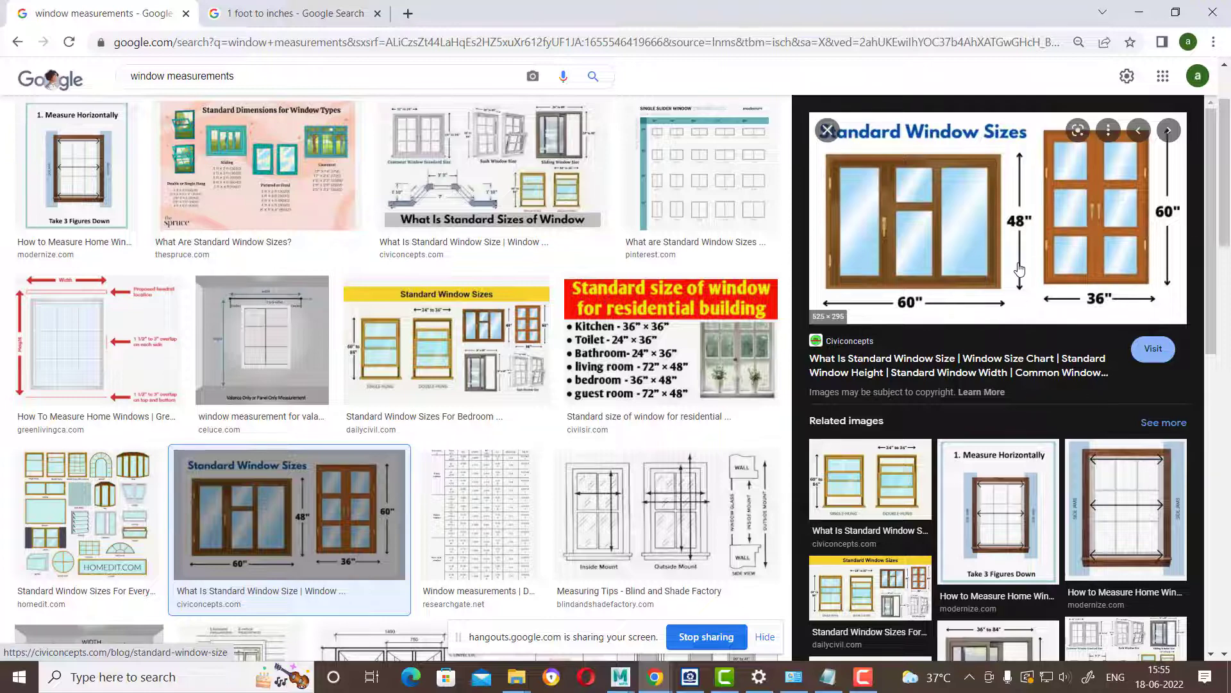
key("super")
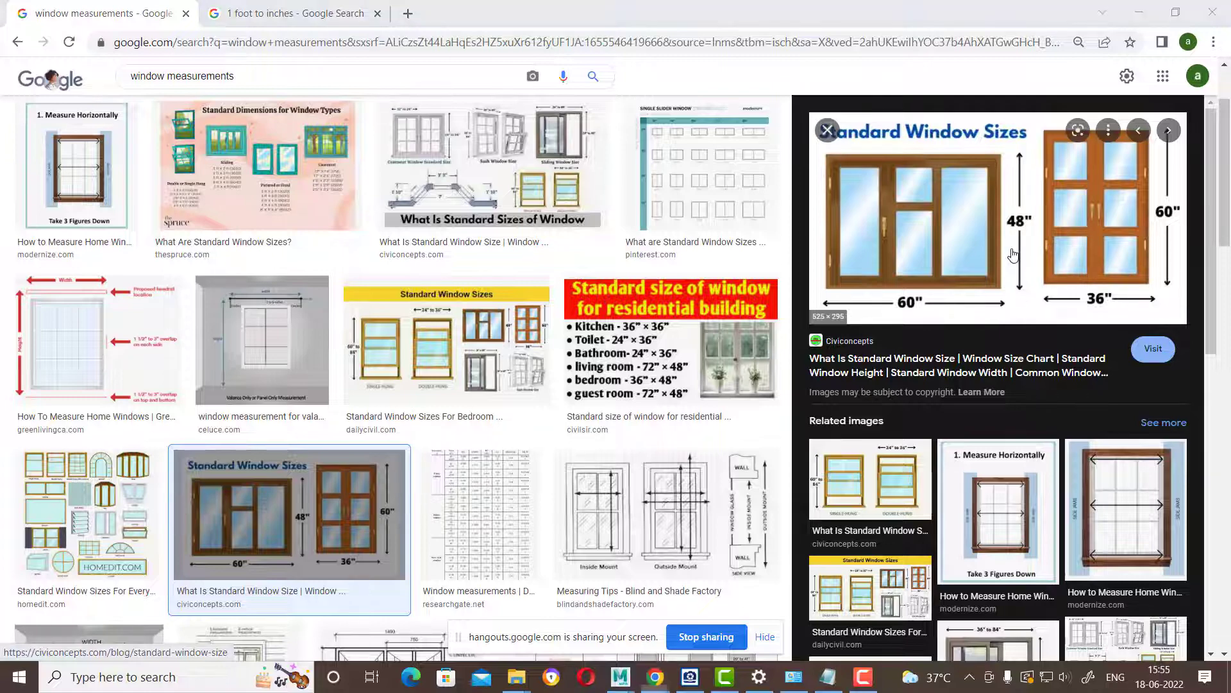
type("cal")
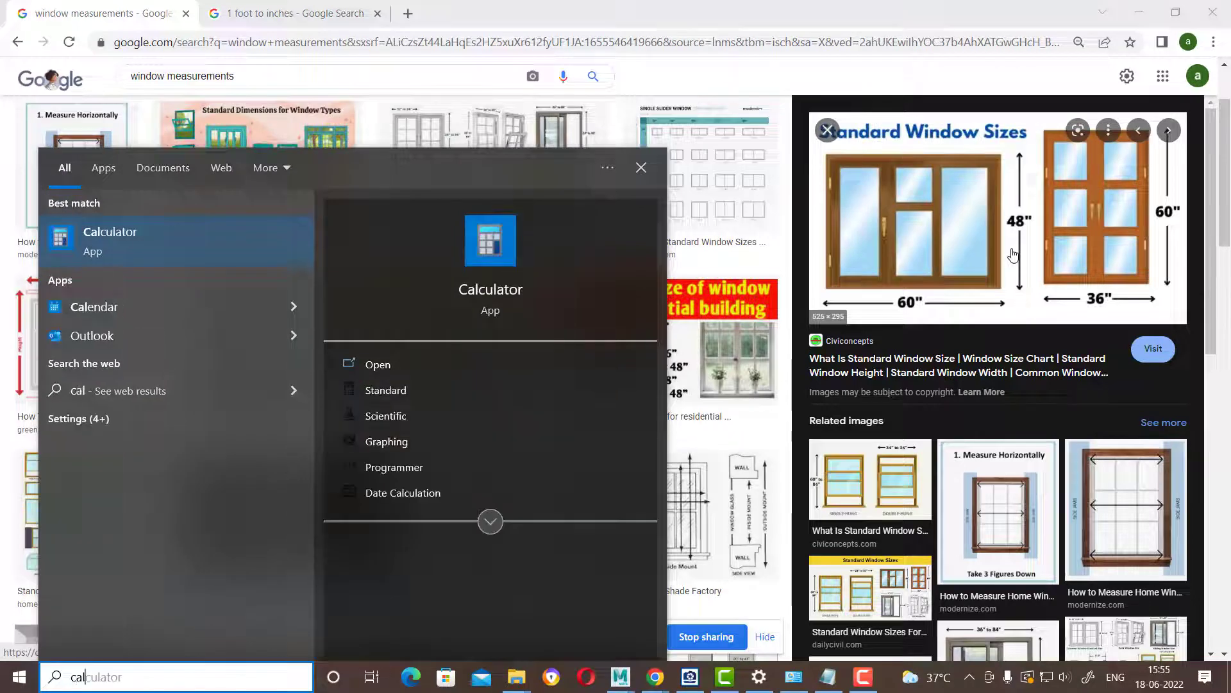
type("culator")
Compute 48 ÷ 12 = 4 in Calculator to convert 48 inches to feet.
left_click(133, 255)
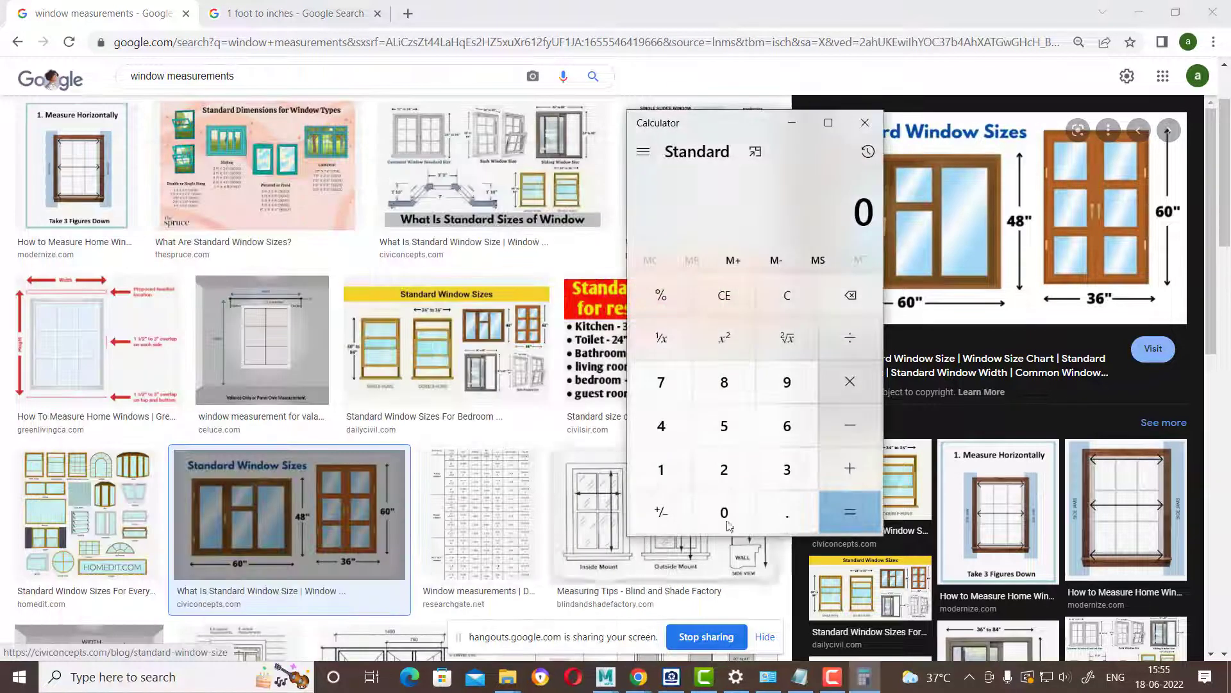
left_click(667, 431)
left_click(735, 388)
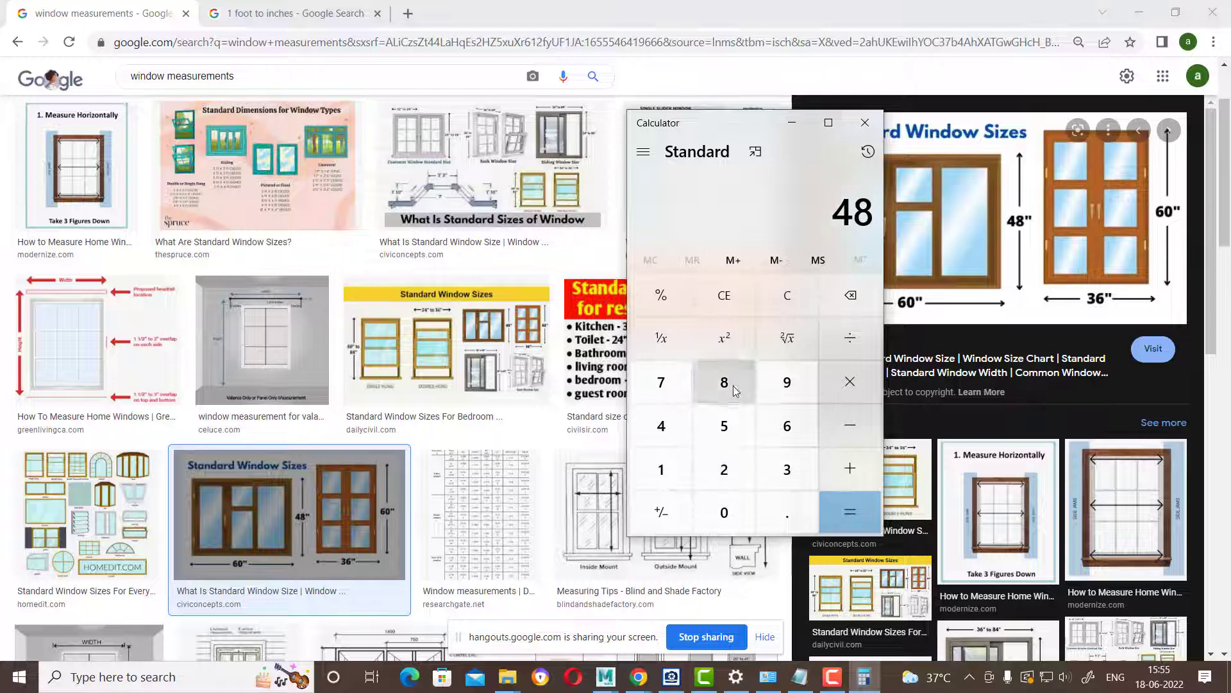
left_click(840, 340)
left_click(668, 474)
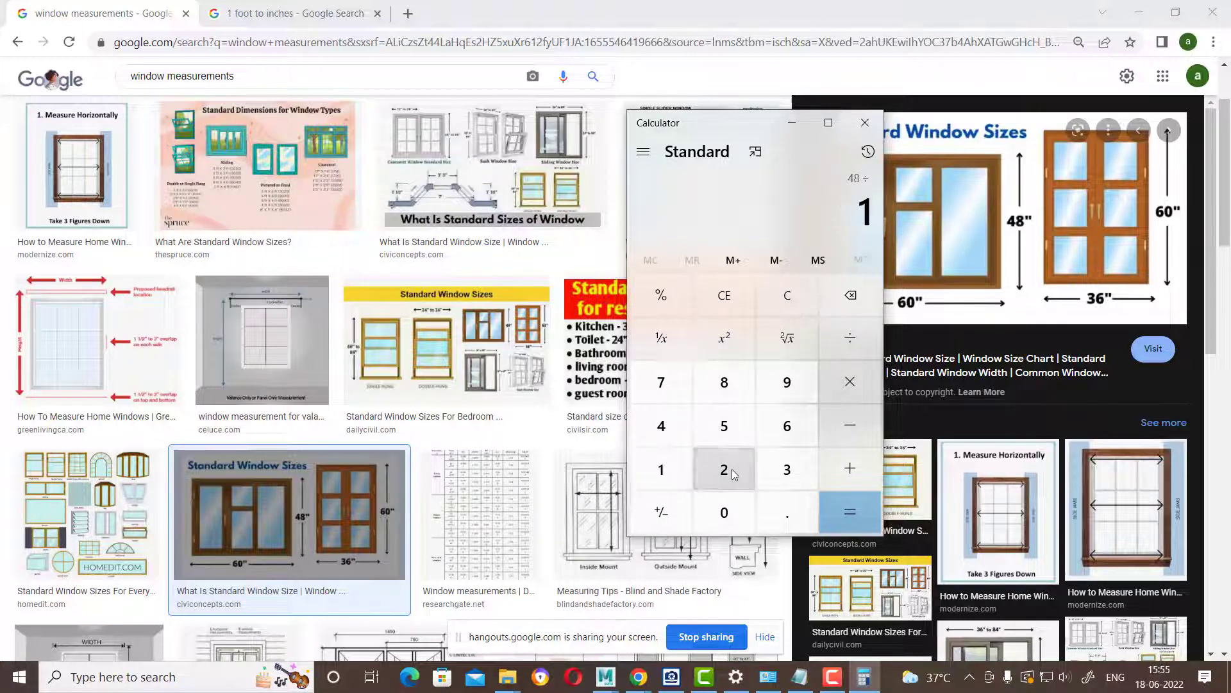
left_click(733, 469)
left_click(841, 502)
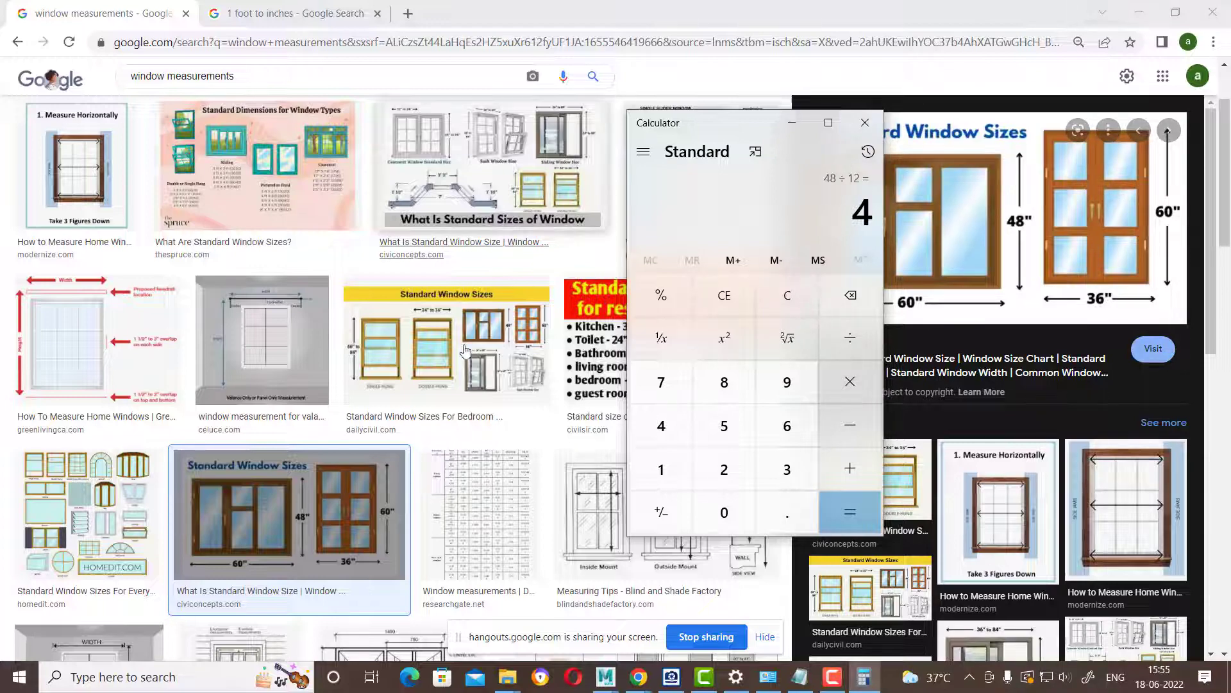
Browse more window images, previewing the rough opening, wikiHow frame and HC Interiors diagrams.
scroll(465, 351, "down", 5)
scroll(411, 465, "down", 2)
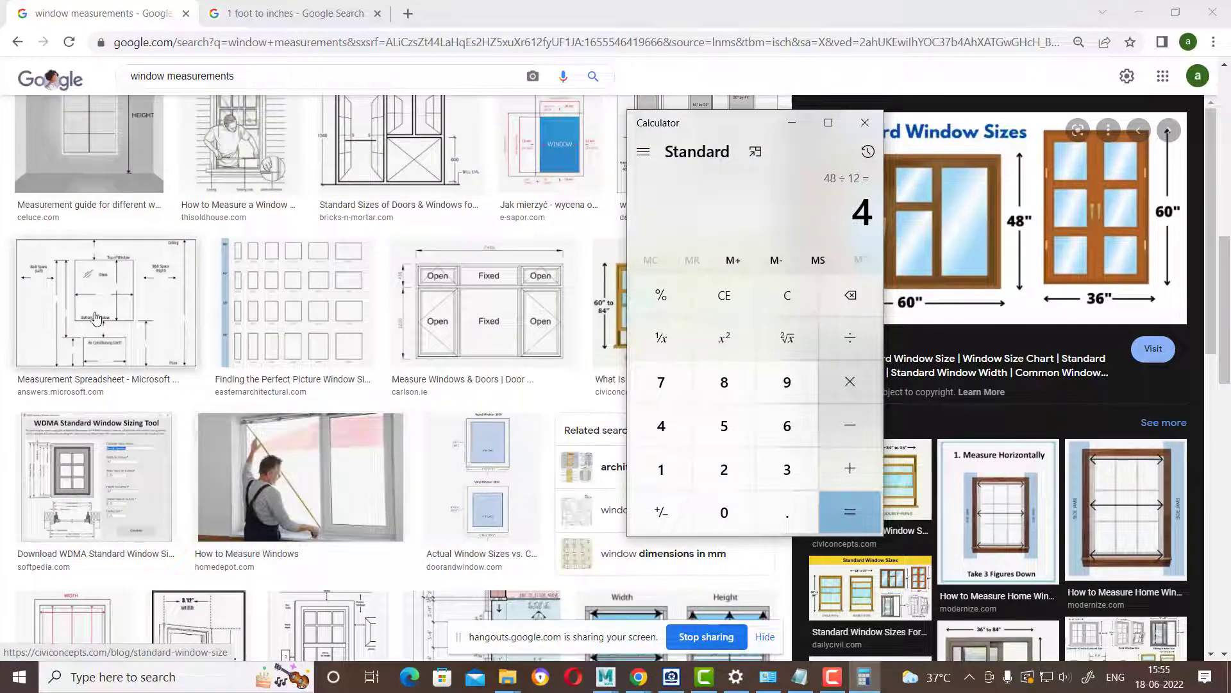
scroll(96, 319, "down", 3)
scroll(129, 398, "down", 1)
left_click(166, 463)
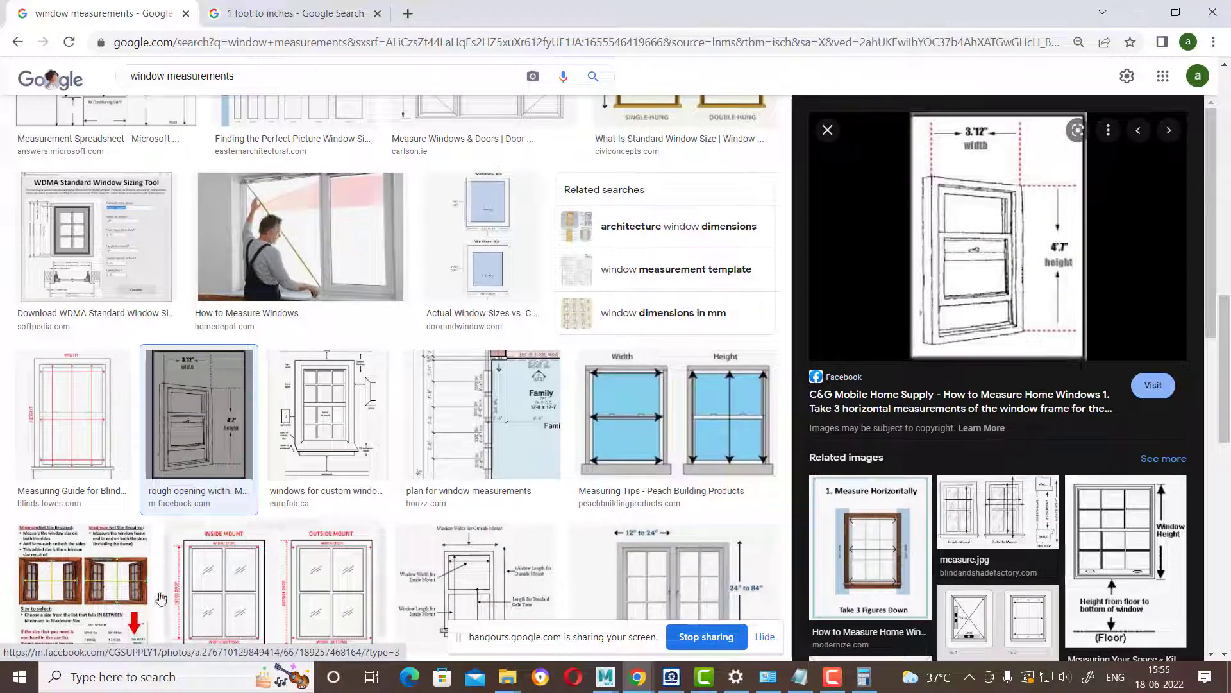
scroll(295, 449, "down", 4)
scroll(513, 359, "down", 4)
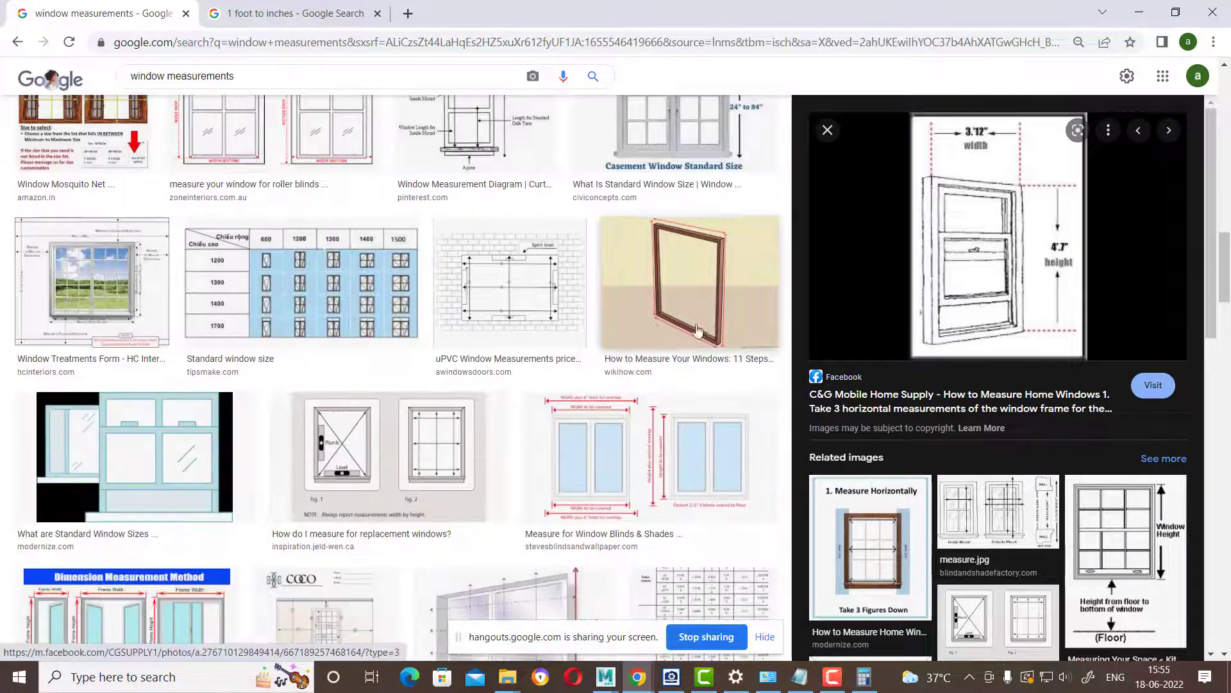
left_click(734, 290)
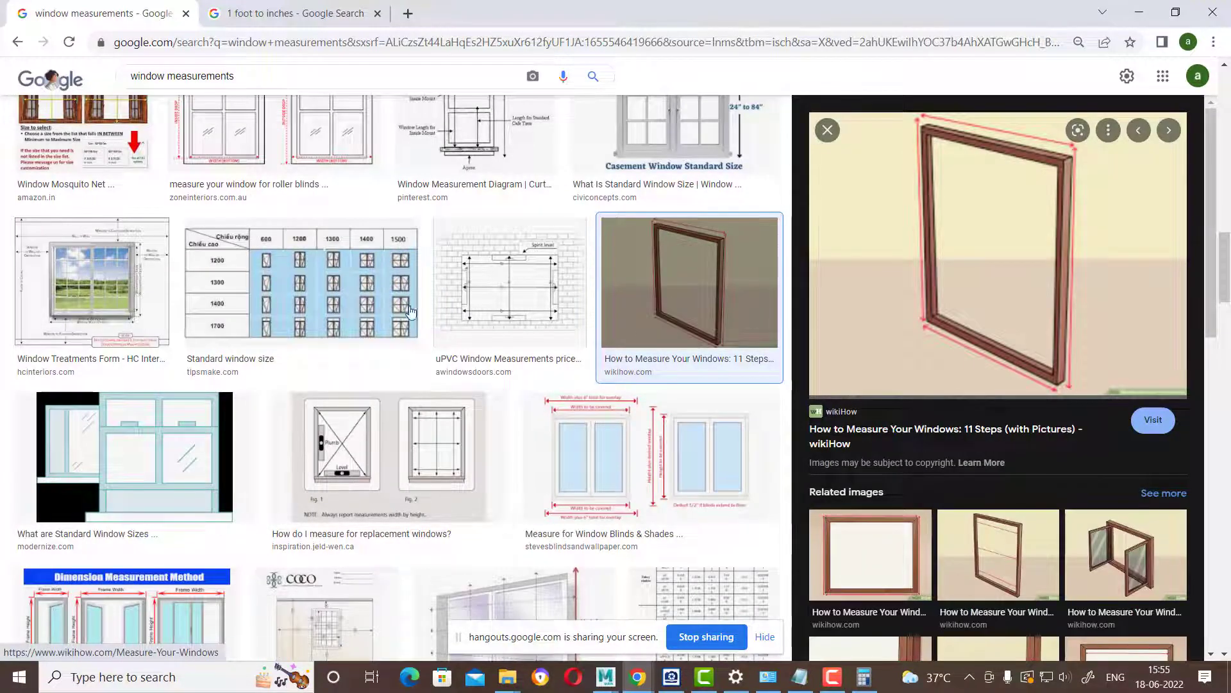
left_click(92, 283)
scroll(677, 478, "down", 3)
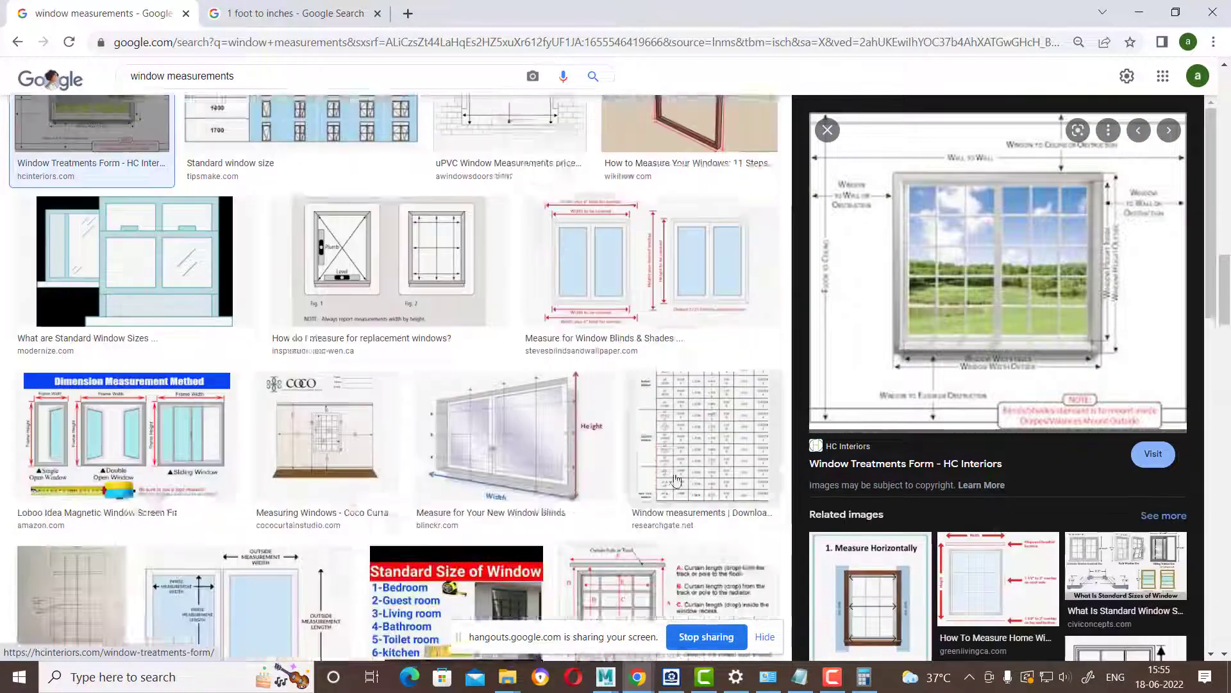
scroll(677, 477, "down", 2)
scroll(677, 478, "down", 4)
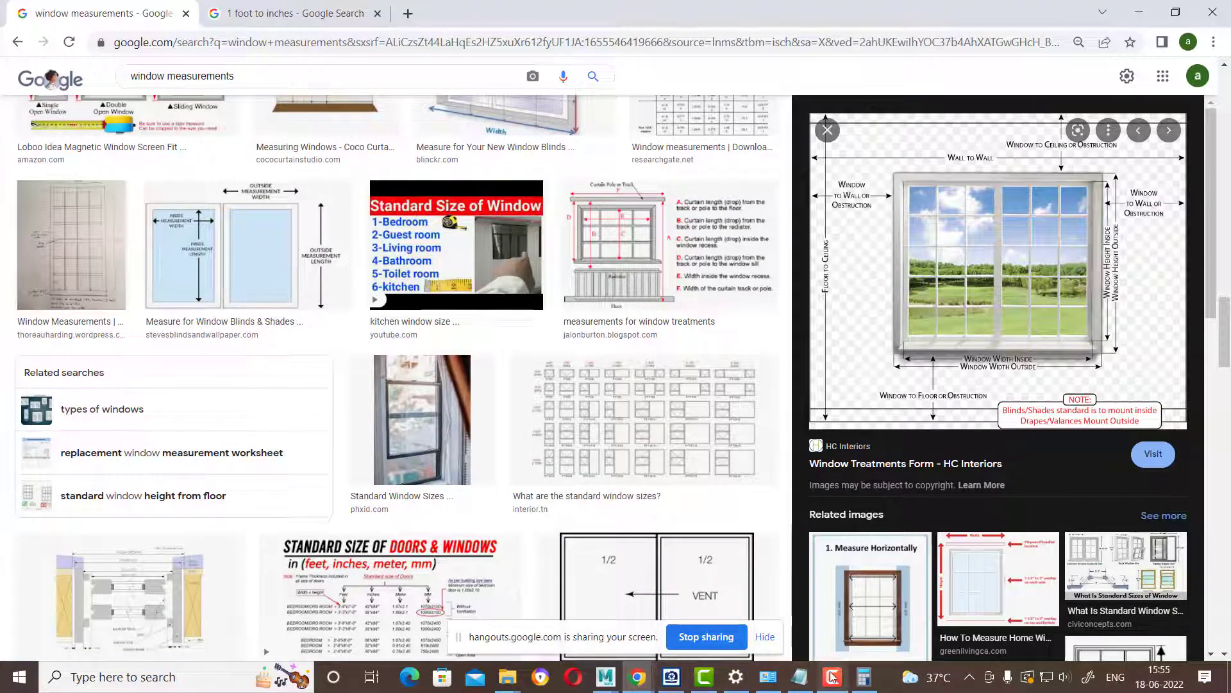
Return to the Maya scene and bring the hood frame closer into view.
left_click(605, 676)
left_click(677, 617)
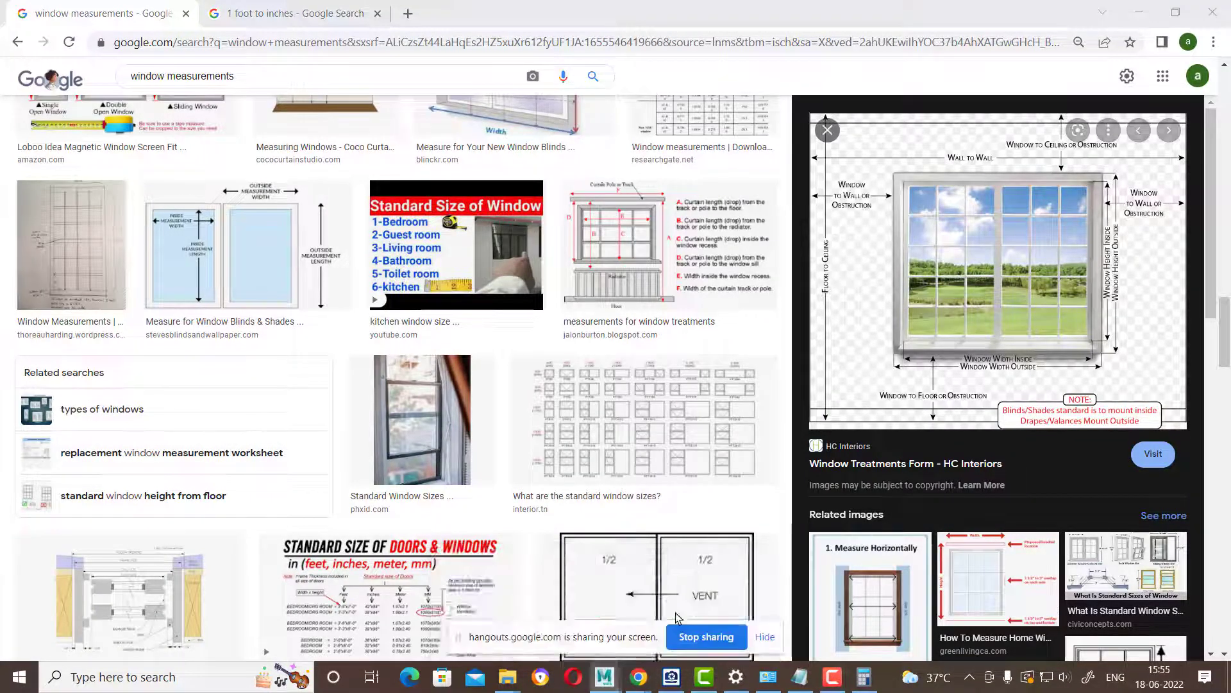
scroll(794, 264, "up", 3)
middle_click_drag(918, 374, 789, 367, "alt")
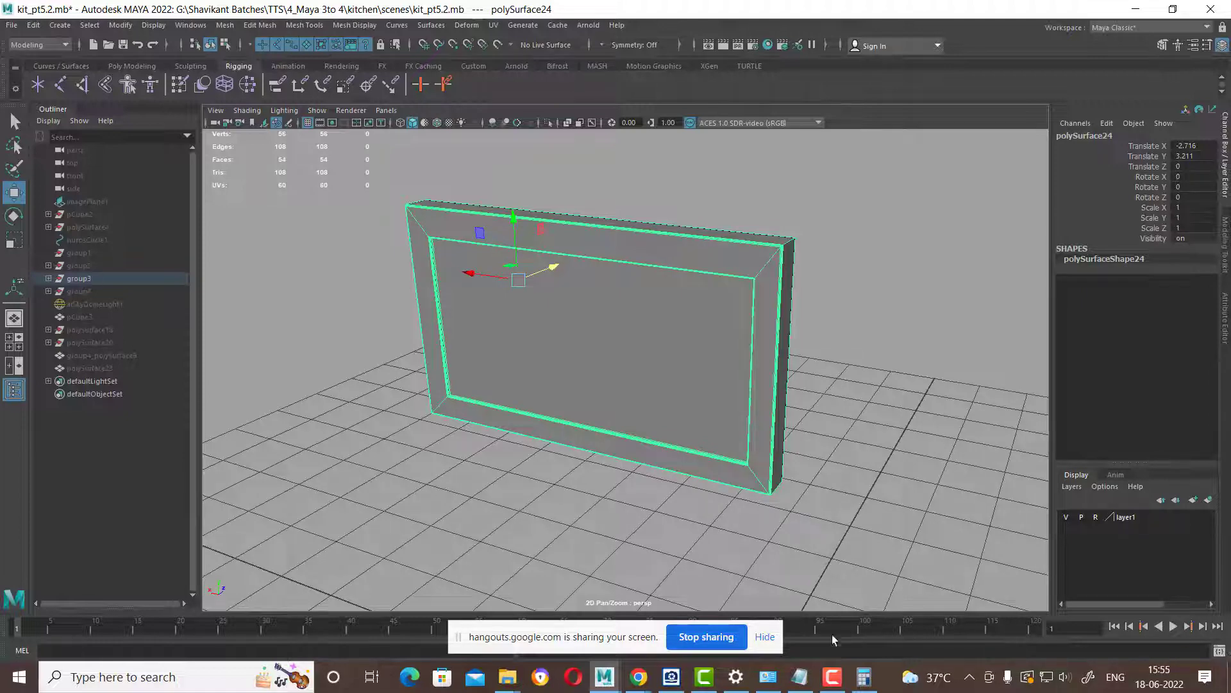
Turn on the Range Slider so the 1–120 playback range shows beneath the timeline.
left_click(764, 636)
middle_click_drag(366, 516, 391, 515, "alt")
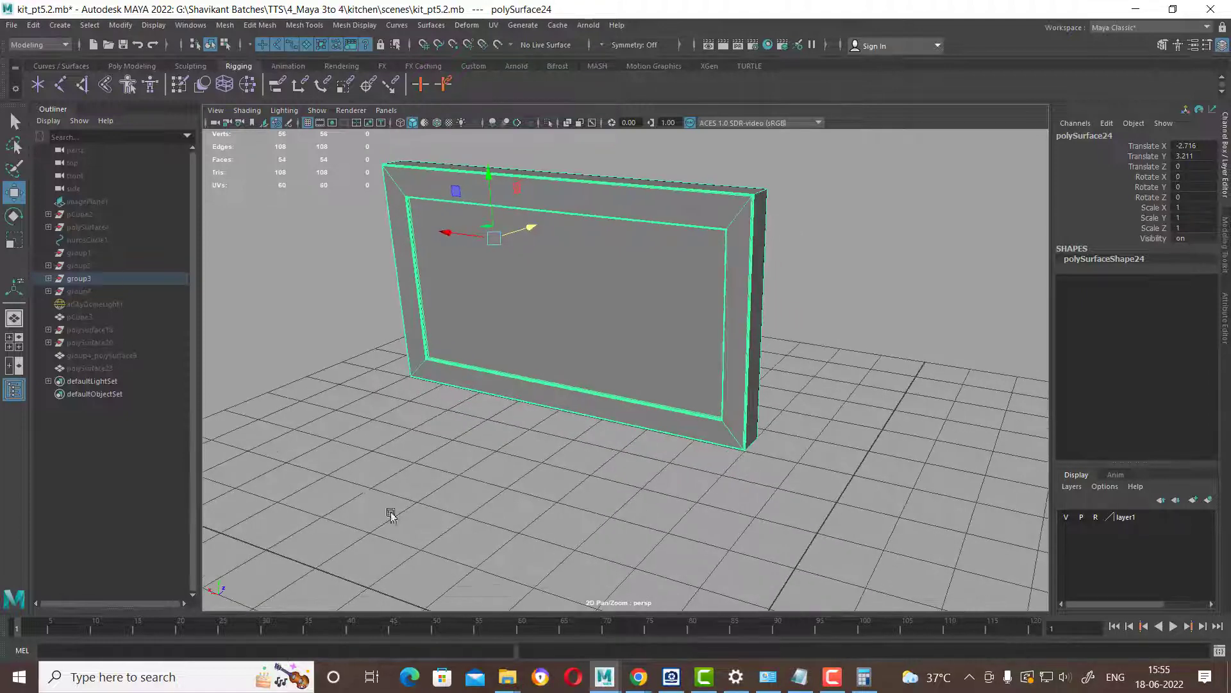
scroll(385, 481, "down", 2)
key("space")
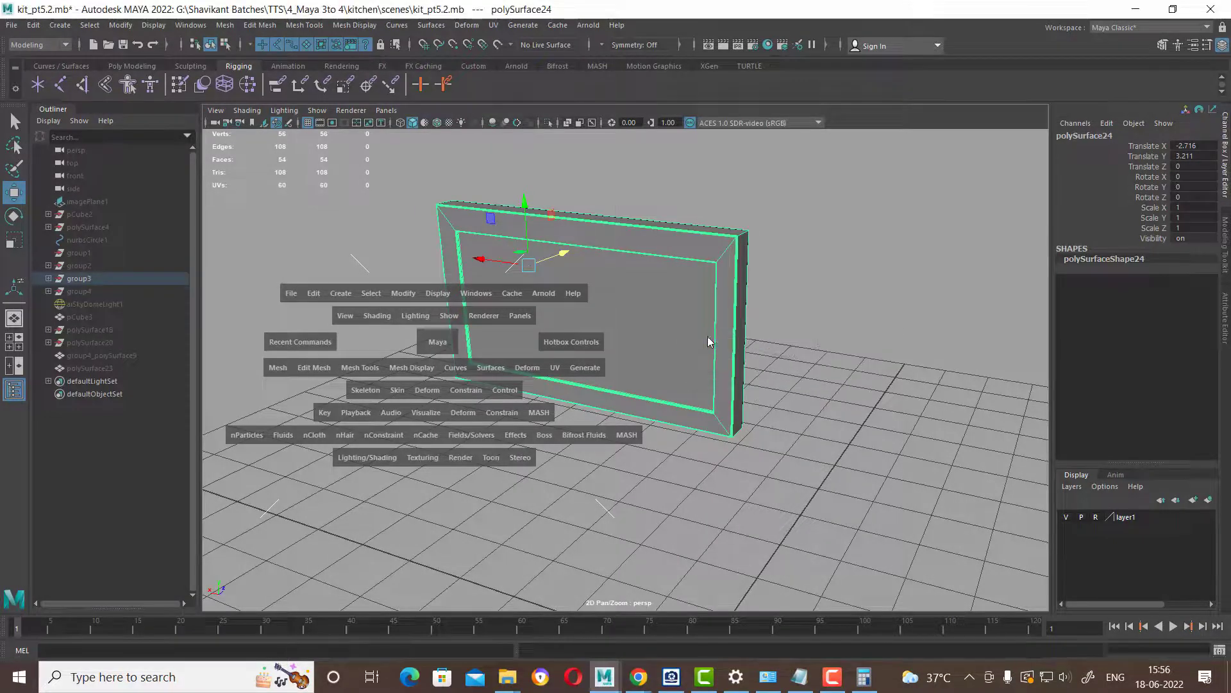
left_click(792, 366)
left_click_drag(860, 363, 799, 382)
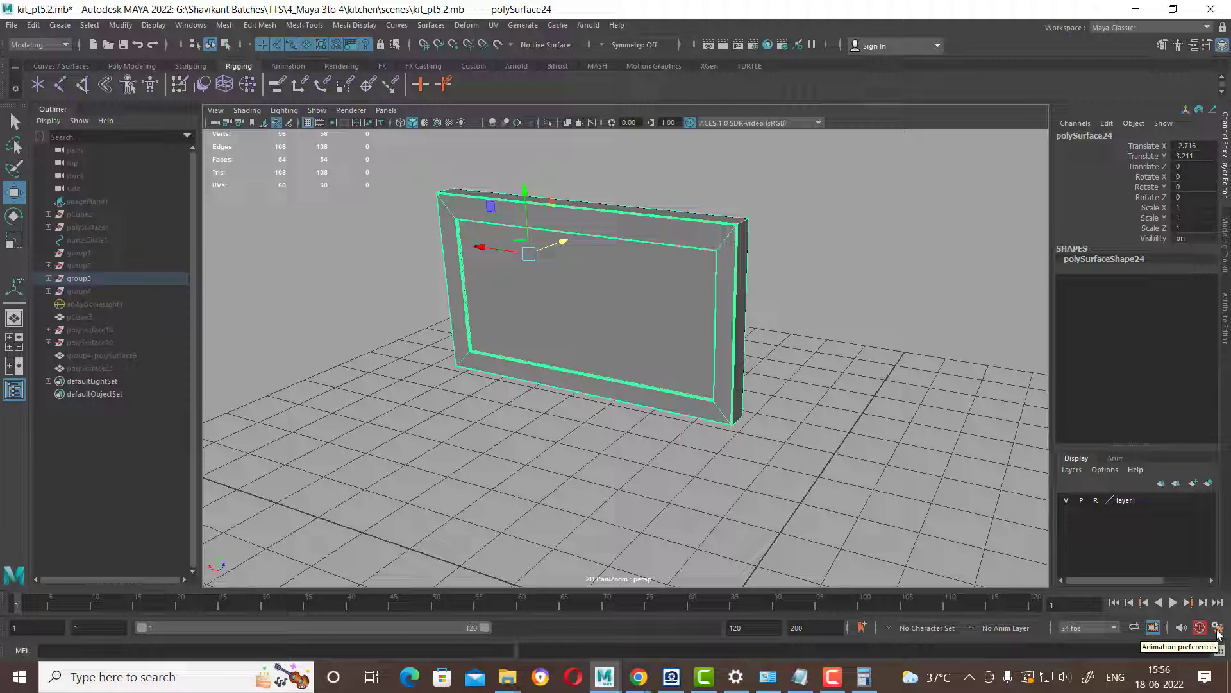
Check in Preferences that the linear working unit remains centimeter.
left_click(1218, 632)
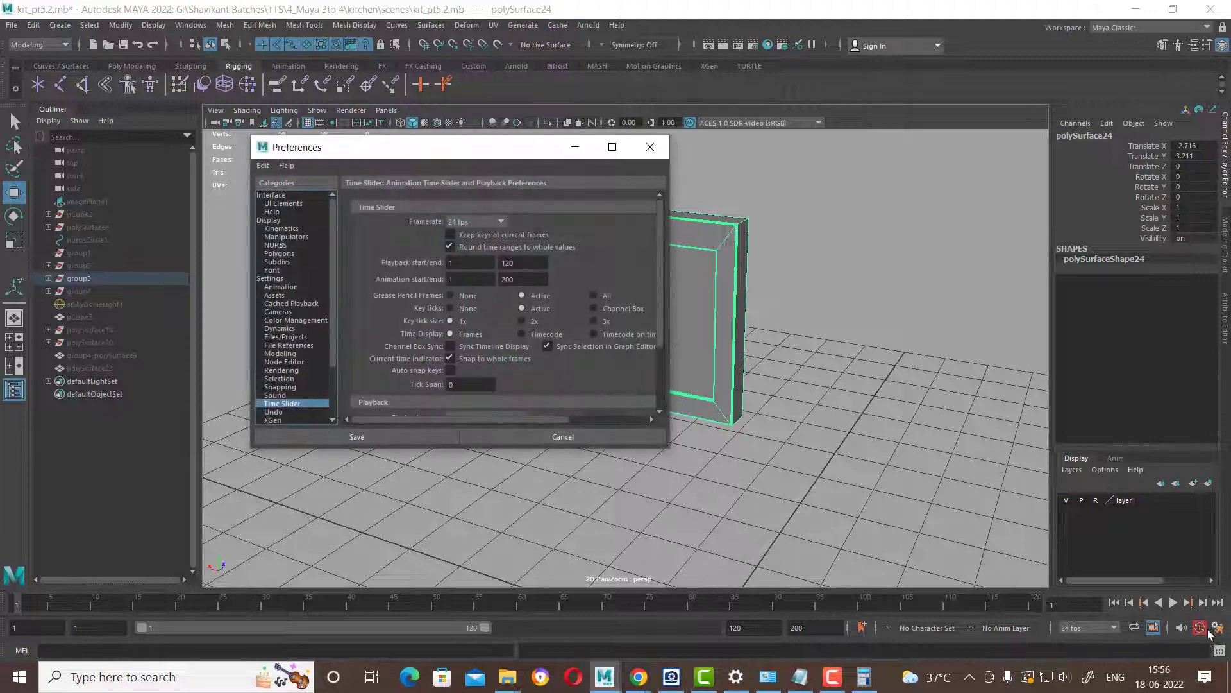
left_click(274, 280)
left_click(495, 250)
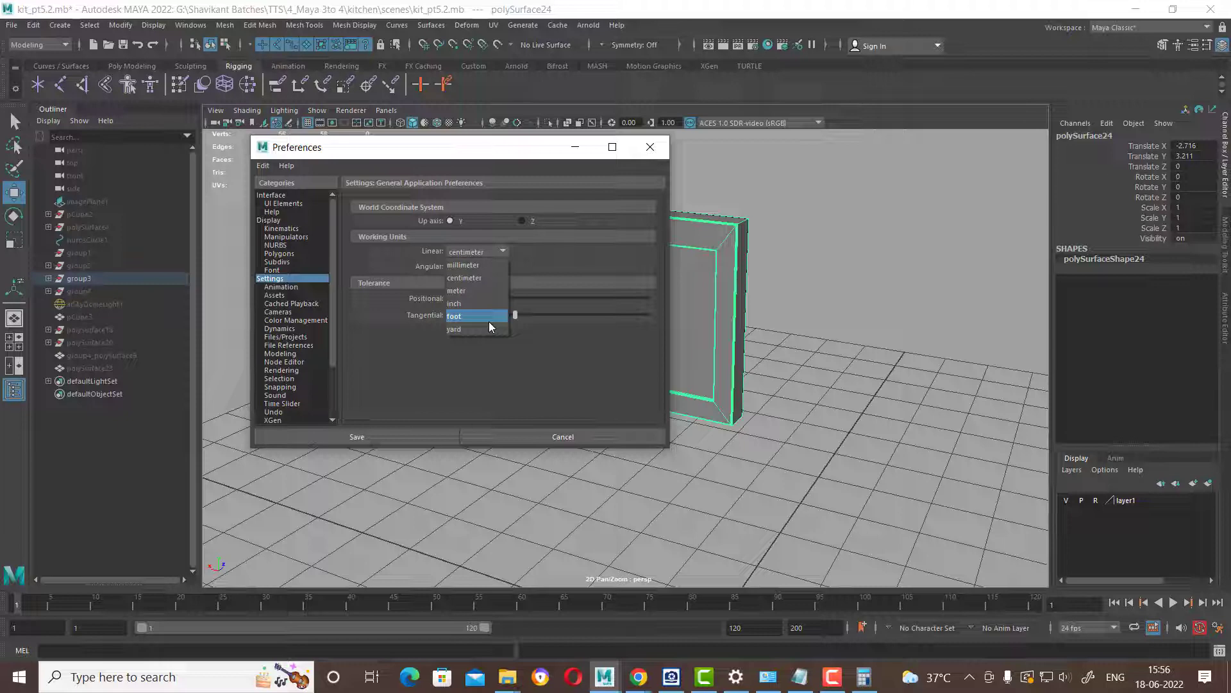
left_click(620, 259)
Cancel the preferences and reselect the hood frame, viewing it front-on.
left_click(576, 436)
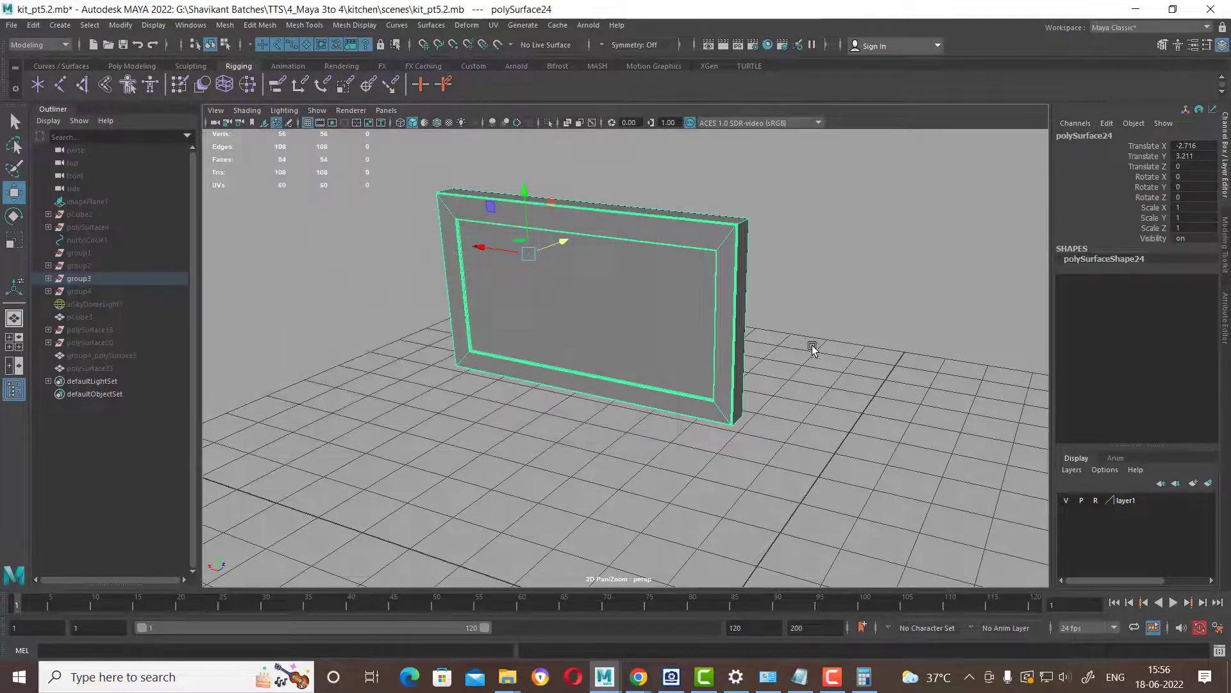
mouse_move(811, 344)
left_mouse_down("alt")
mouse_move(695, 358)
mouse_move(993, 349)
mouse_move(818, 377)
mouse_move(861, 407)
left_mouse_up("alt")
left_click(744, 355)
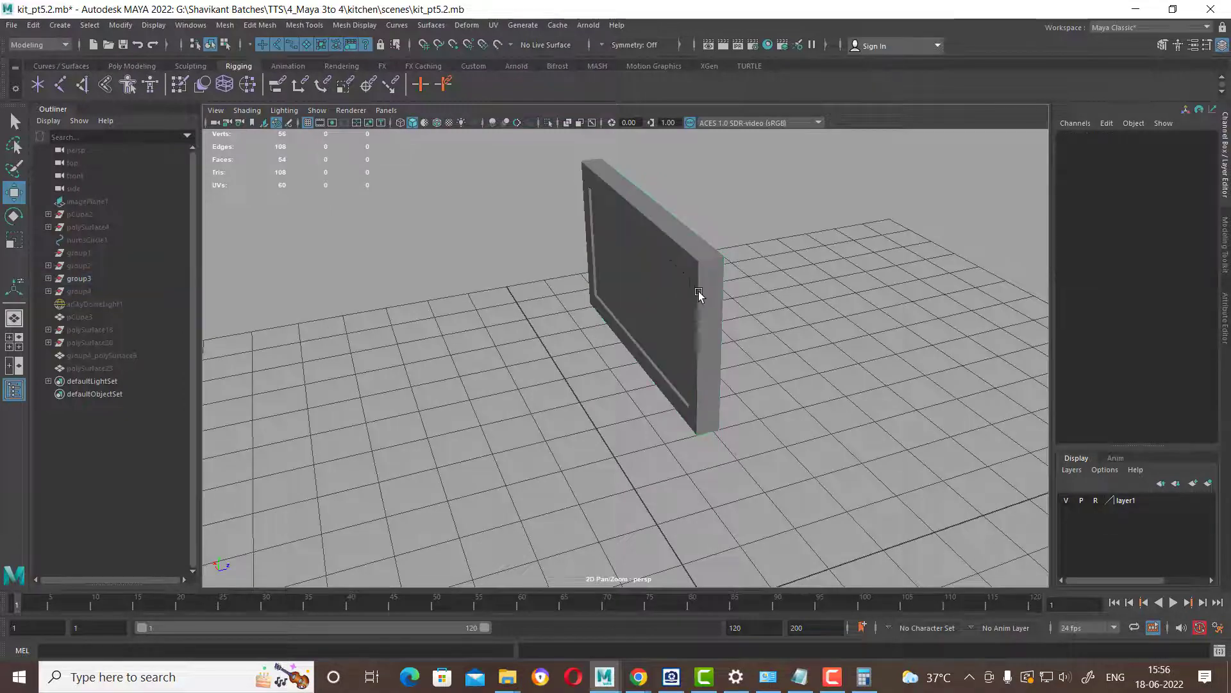
left_click(699, 295)
mouse_move(699, 295)
left_mouse_down("alt")
mouse_move(892, 266)
mouse_move(542, 269)
left_mouse_up("alt")
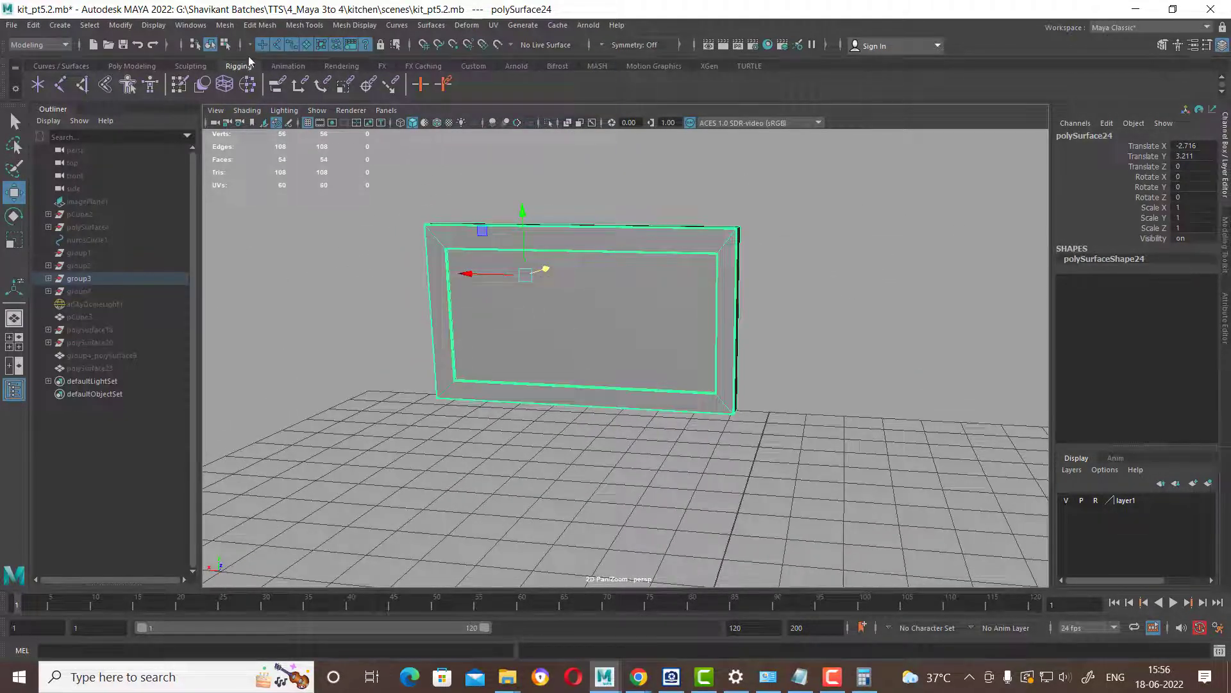
Centre polySurface24's pivot on the frame and view it edge-on.
left_click(136, 67)
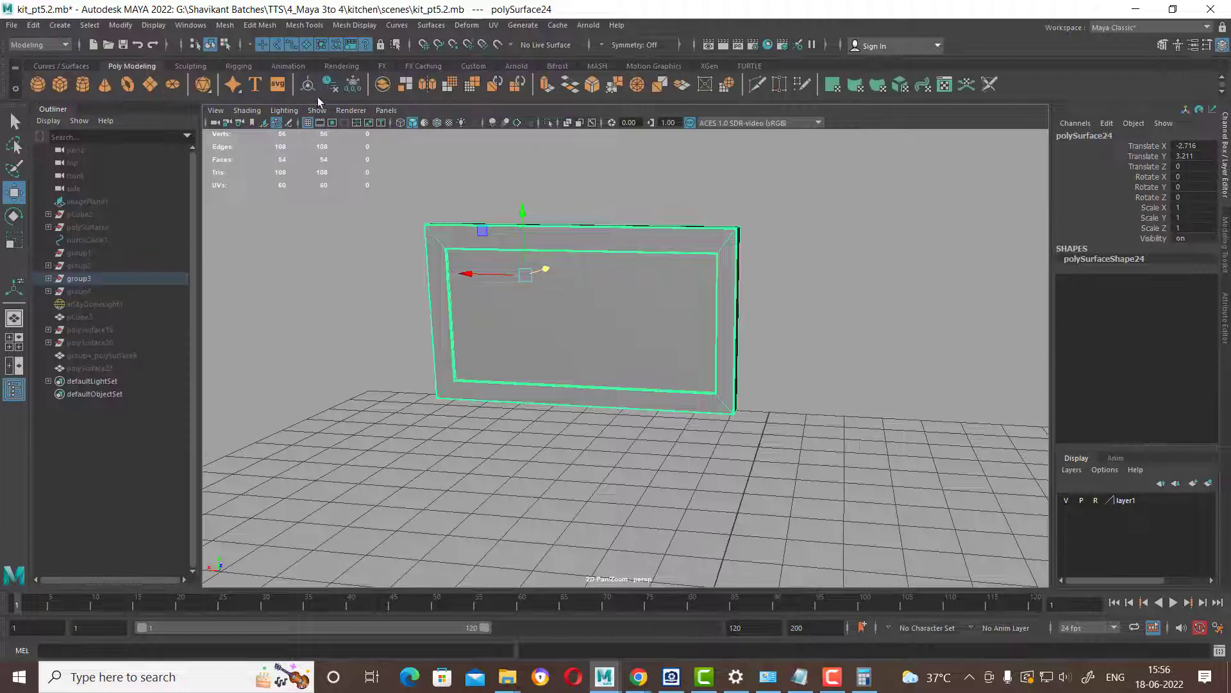
left_click(122, 25)
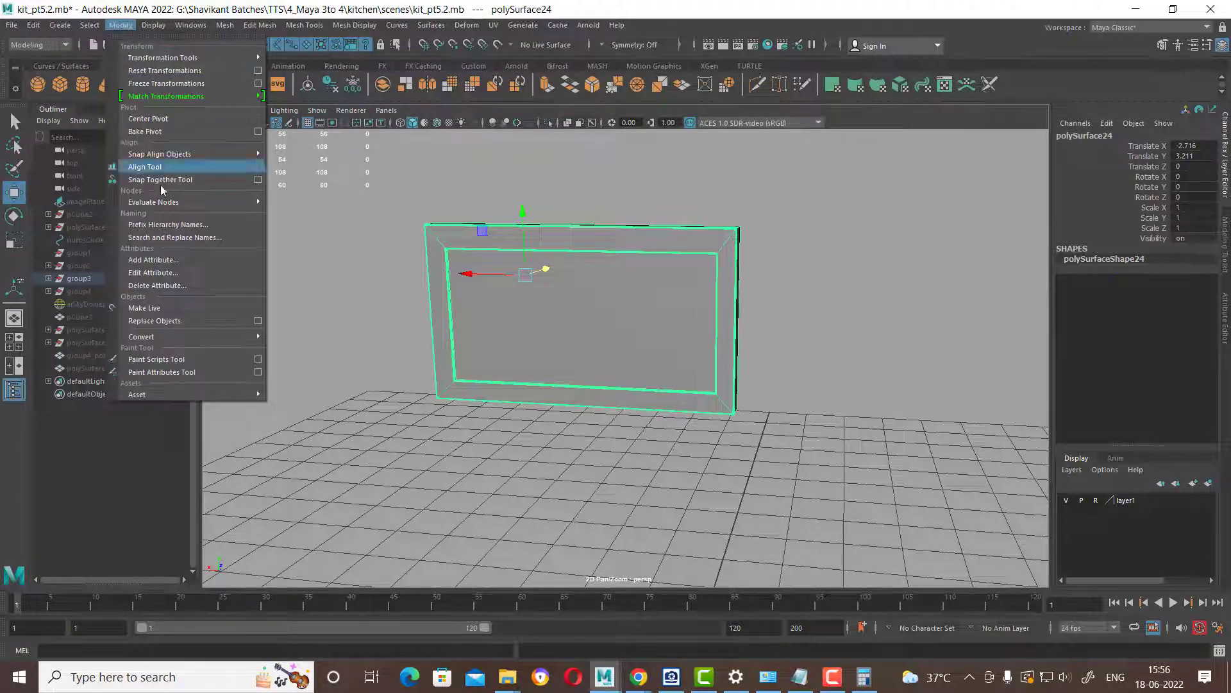
left_click(179, 118)
left_click_drag(553, 337, 724, 369, "alt")
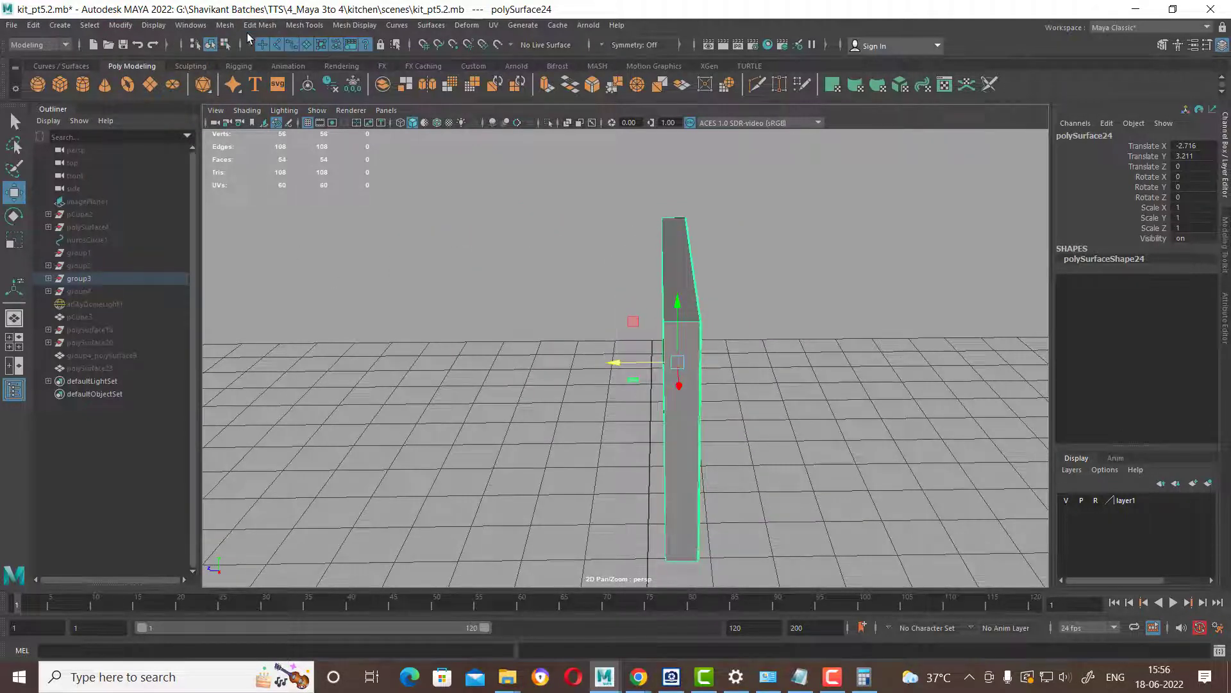
left_click(226, 26)
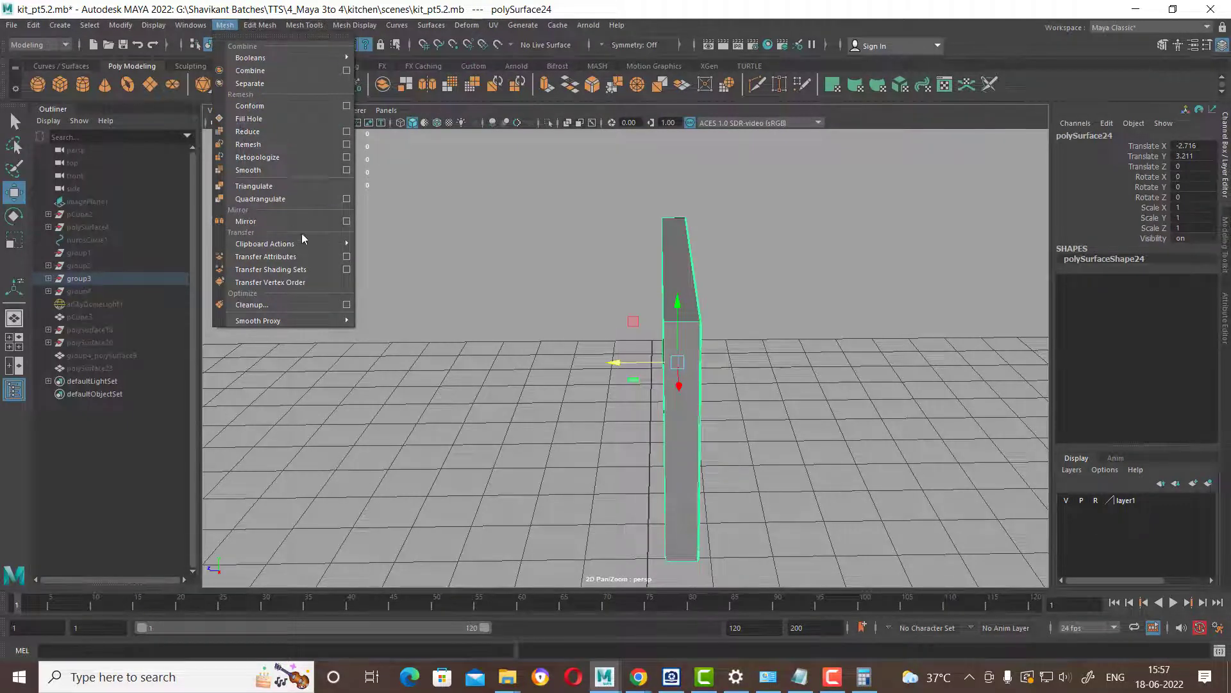
Apply Mesh > Mirror to the hood frame with the default settings.
left_click(346, 222)
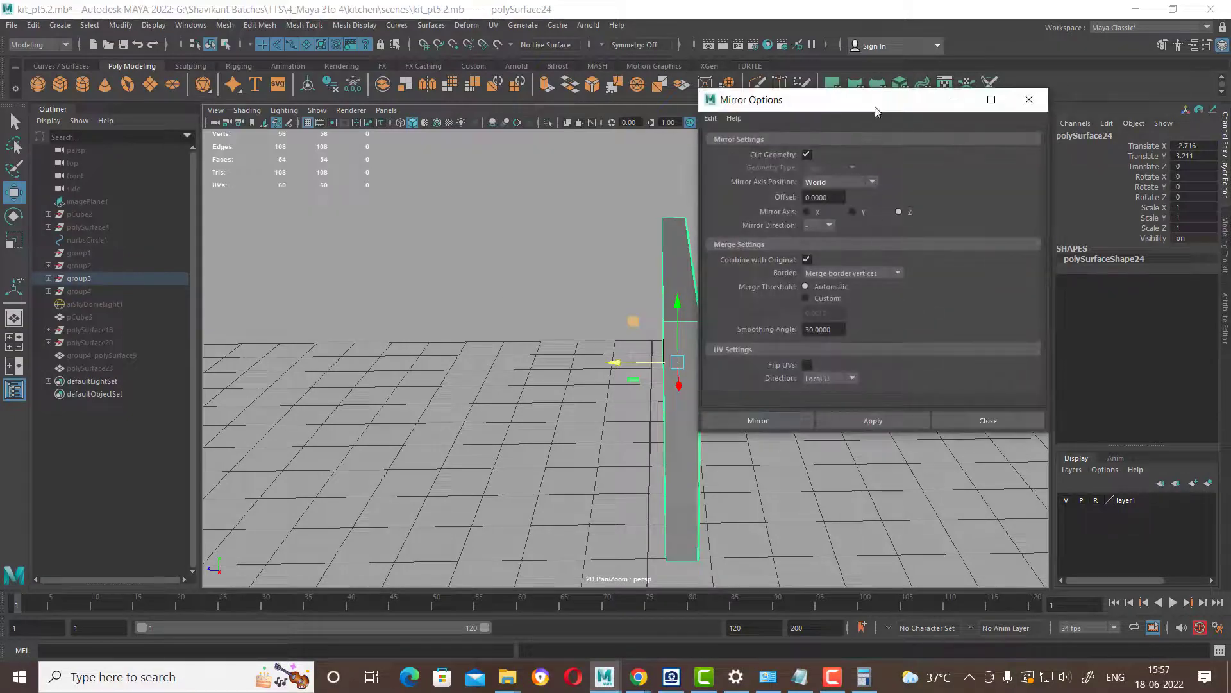
left_click_drag(876, 101, 1078, 133)
mouse_move(546, 385)
left_mouse_down("alt")
mouse_move(676, 433)
mouse_move(670, 401)
left_mouse_up("alt")
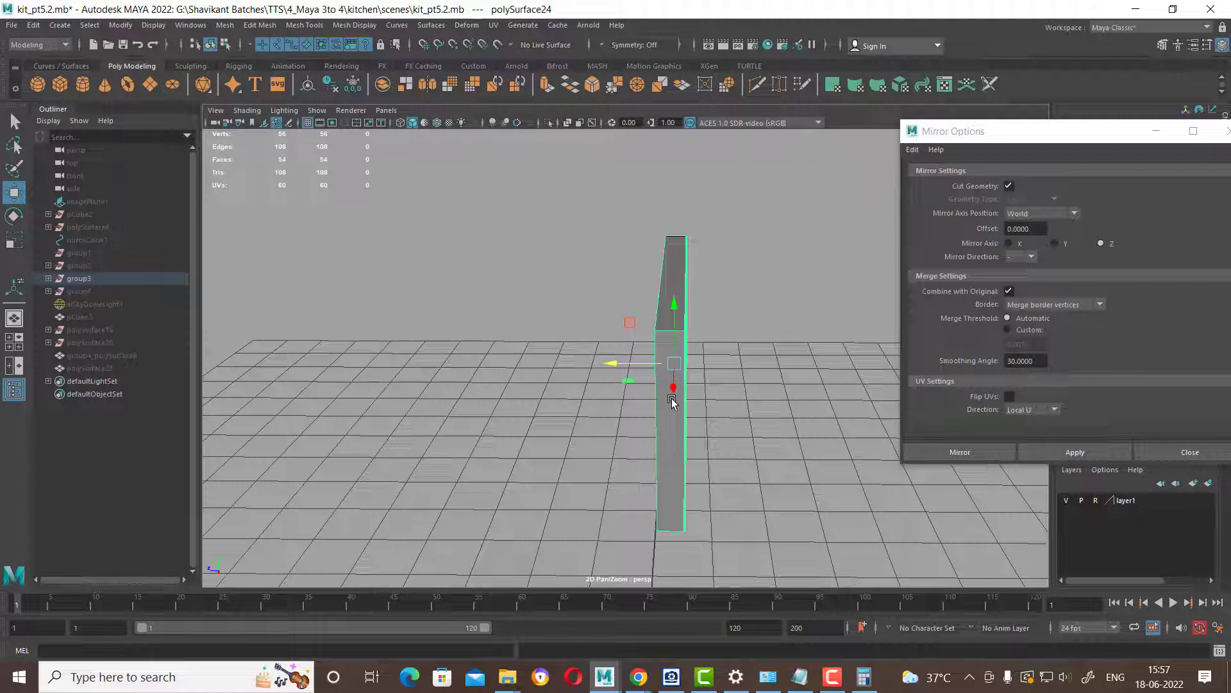
left_click(1085, 450)
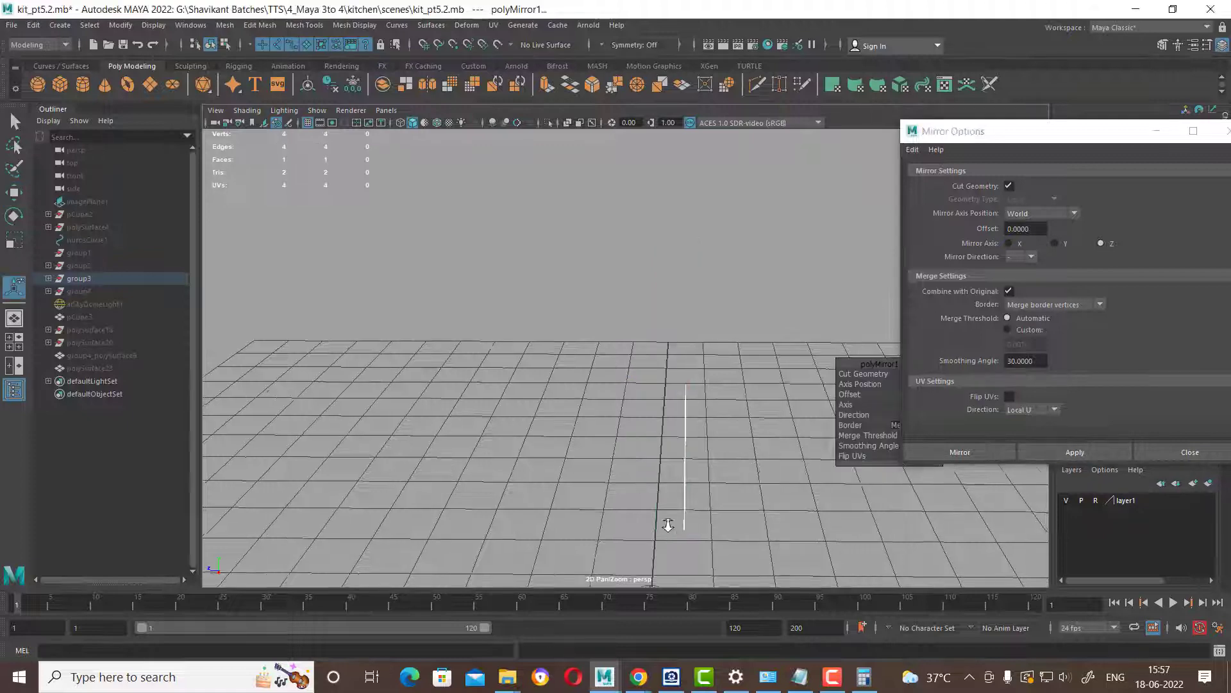
left_click_drag(667, 522, 542, 432, "alt")
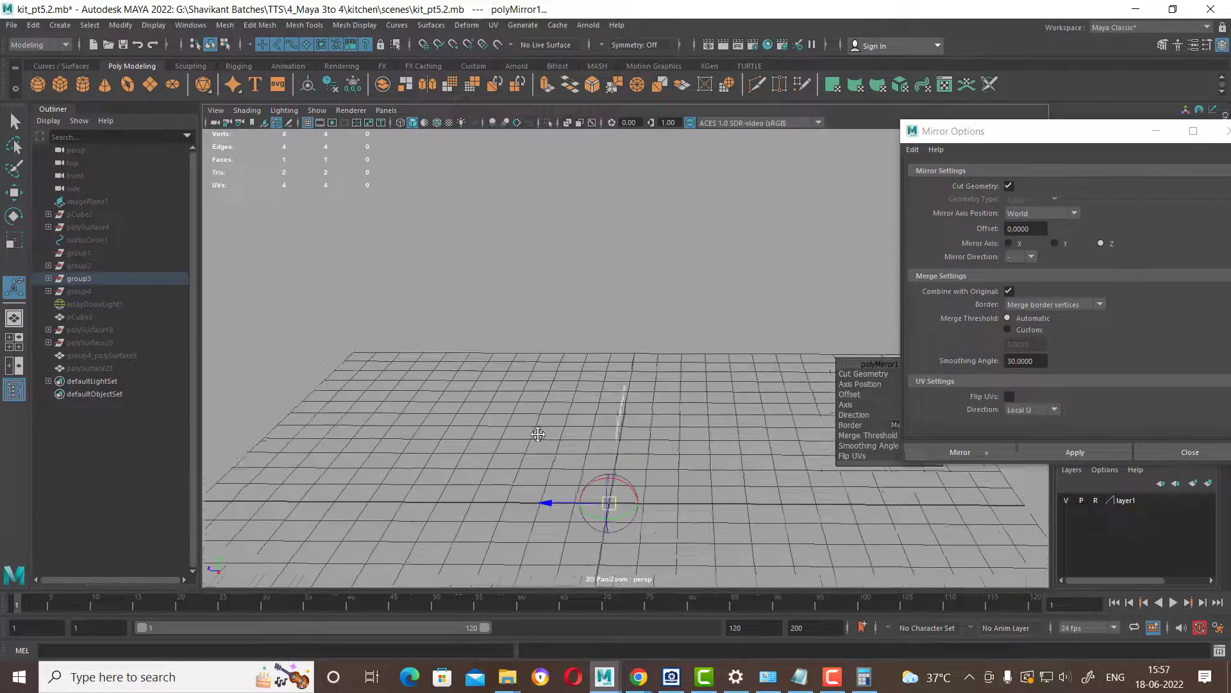
left_click(1153, 132)
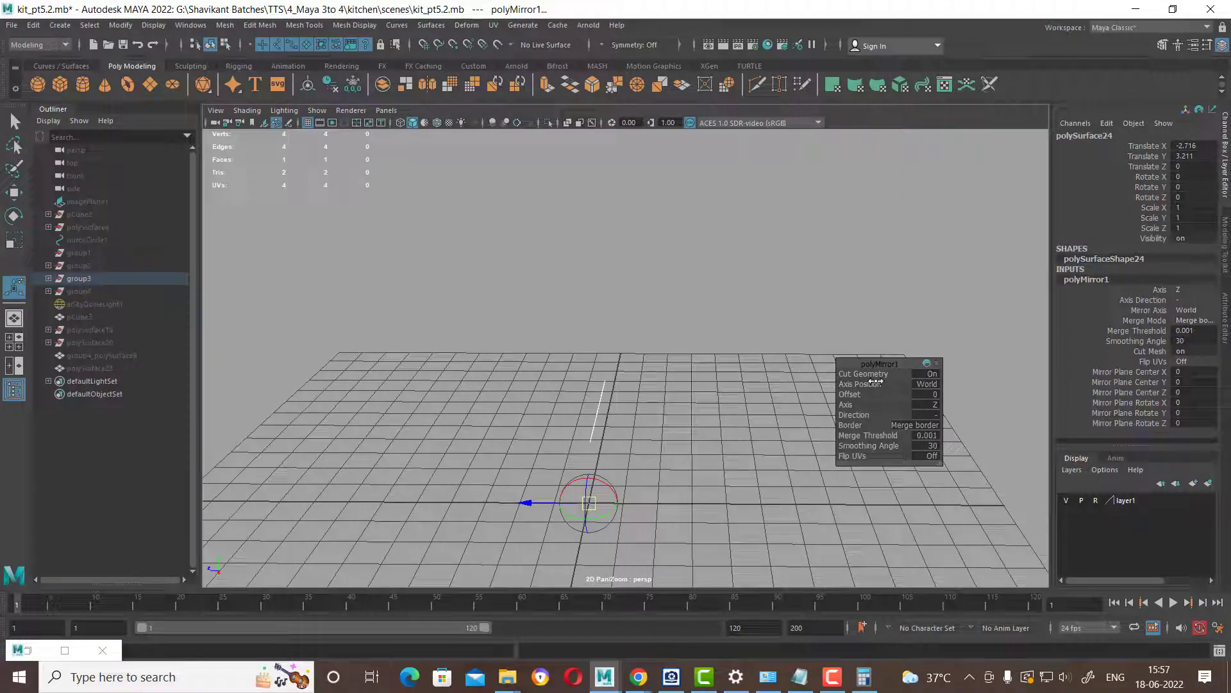
mouse_move(569, 481)
left_mouse_down("alt")
mouse_move(641, 456)
mouse_move(665, 490)
left_mouse_up("alt")
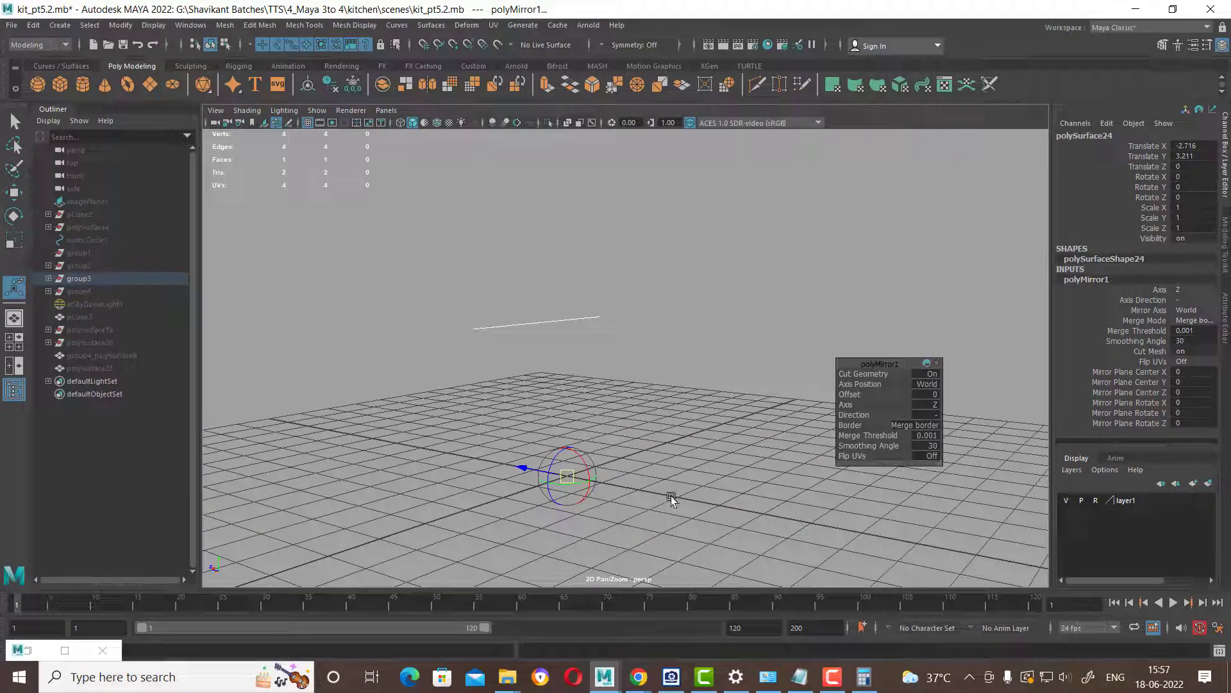
Keep the mirror axis position at World and try Y and X mirror axes.
left_click(926, 383)
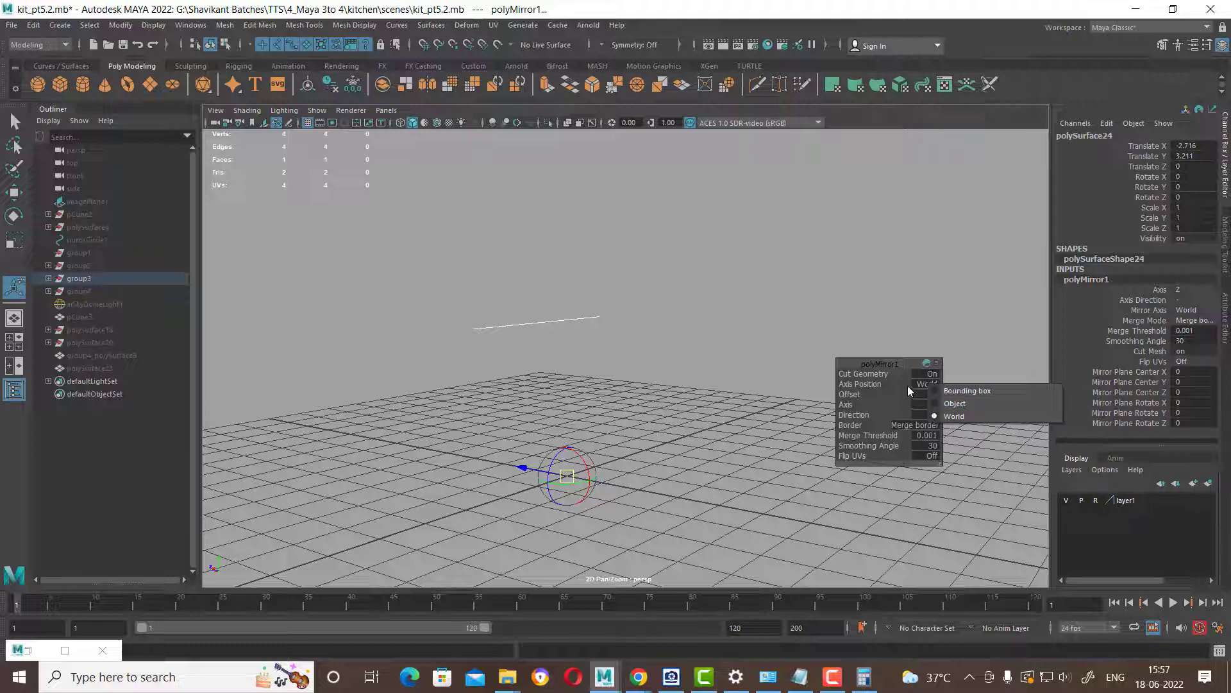
left_click(906, 405)
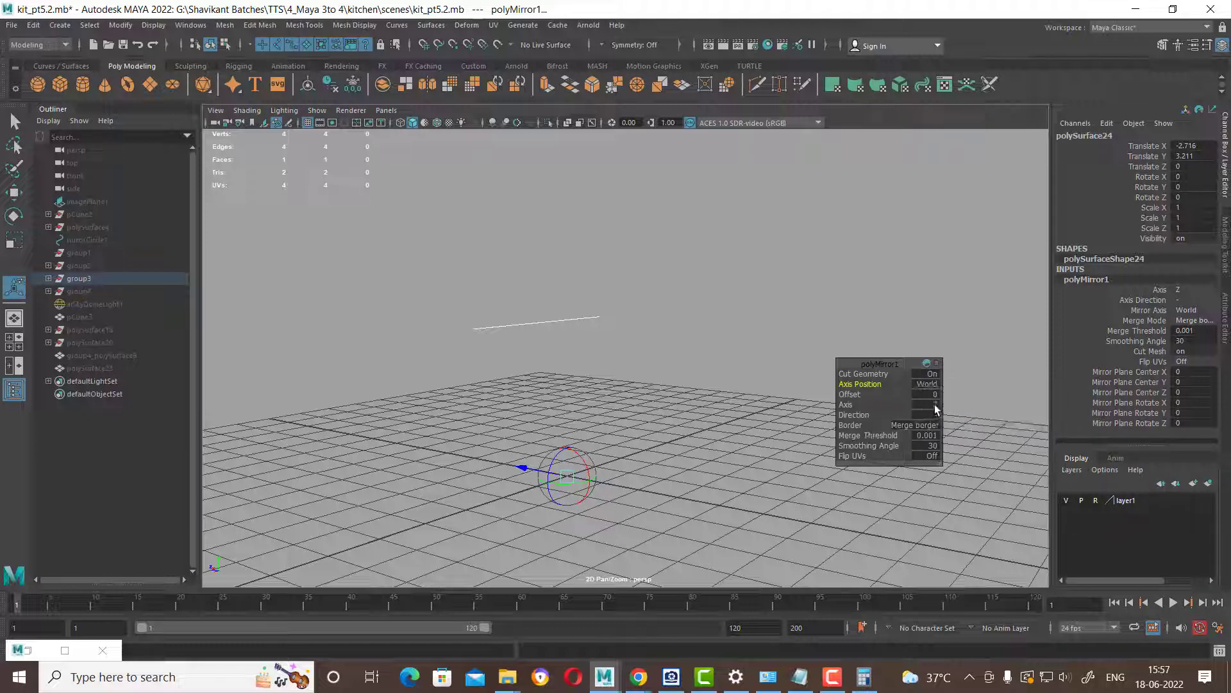
left_click(931, 410)
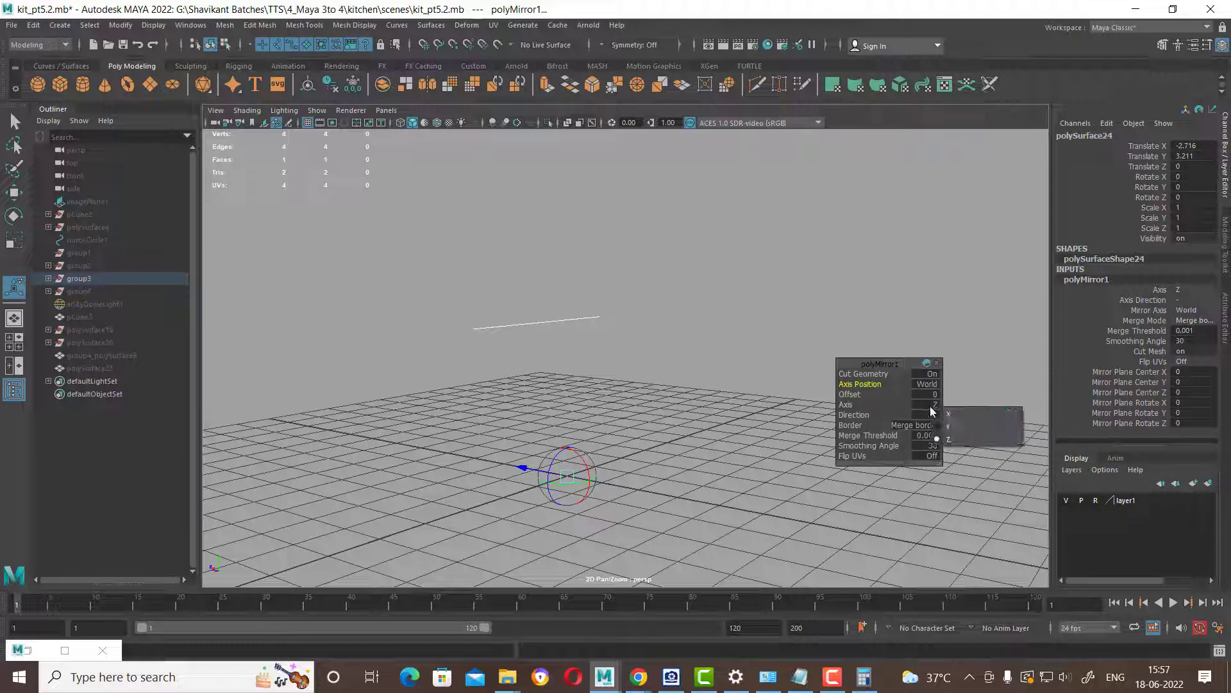
left_click(956, 428)
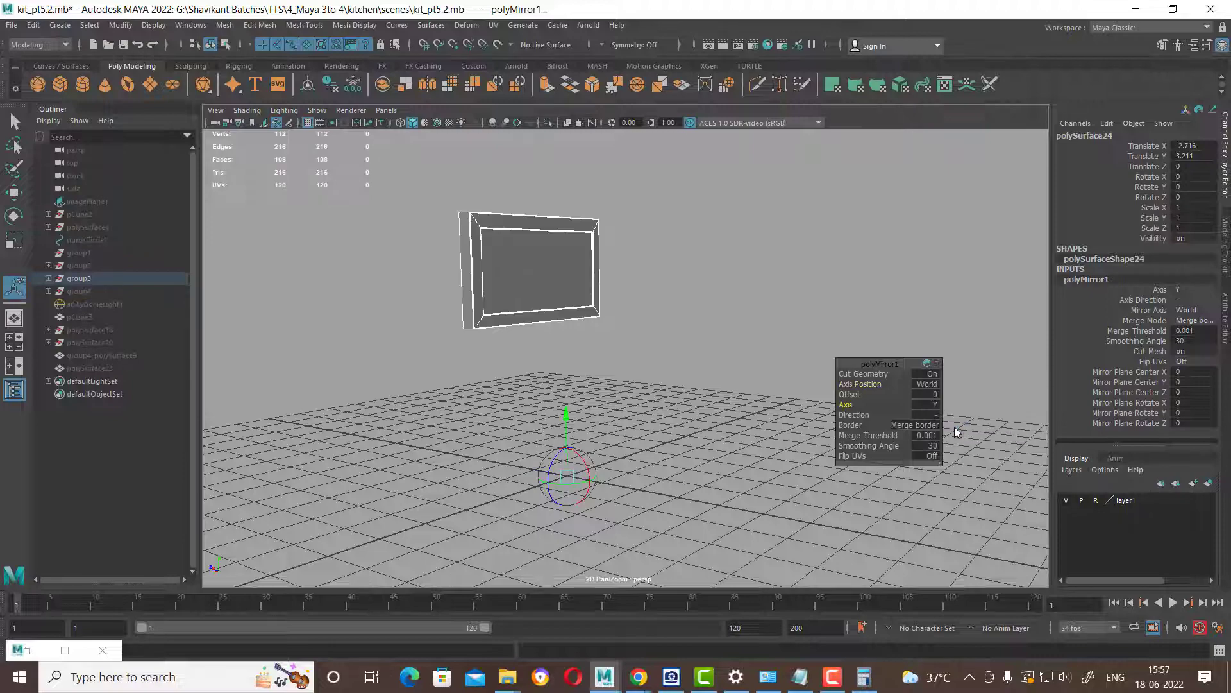
left_click_drag(956, 432, 528, 411, "alt")
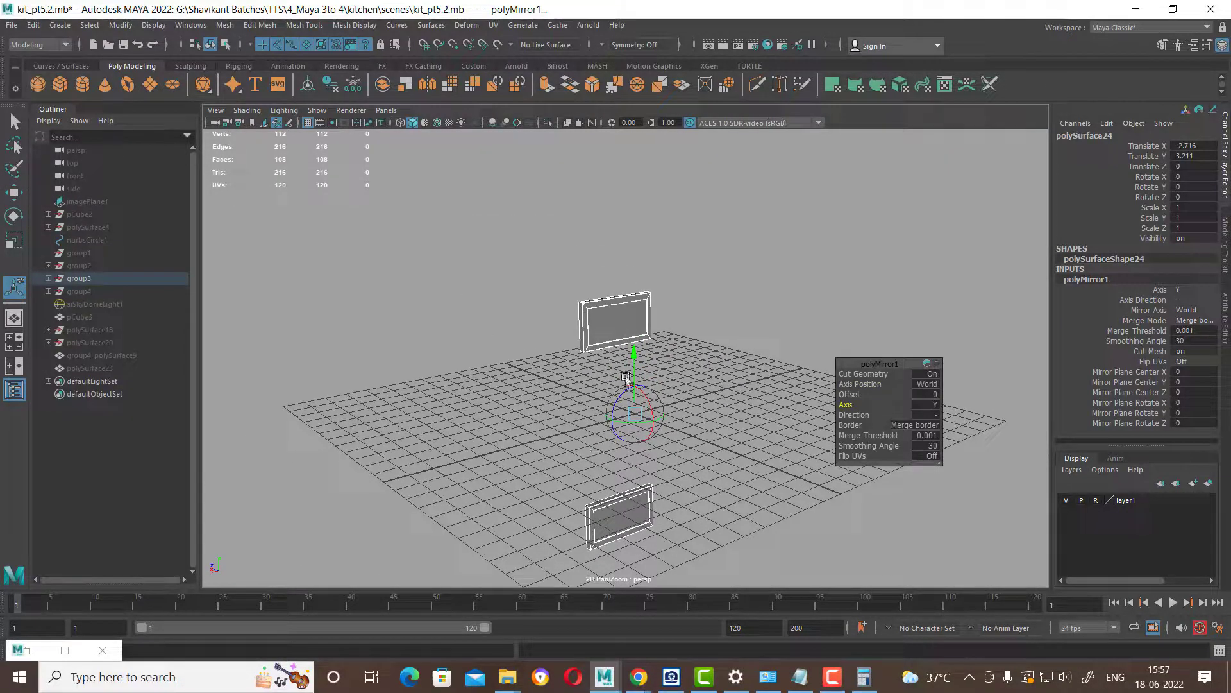
left_click(943, 410)
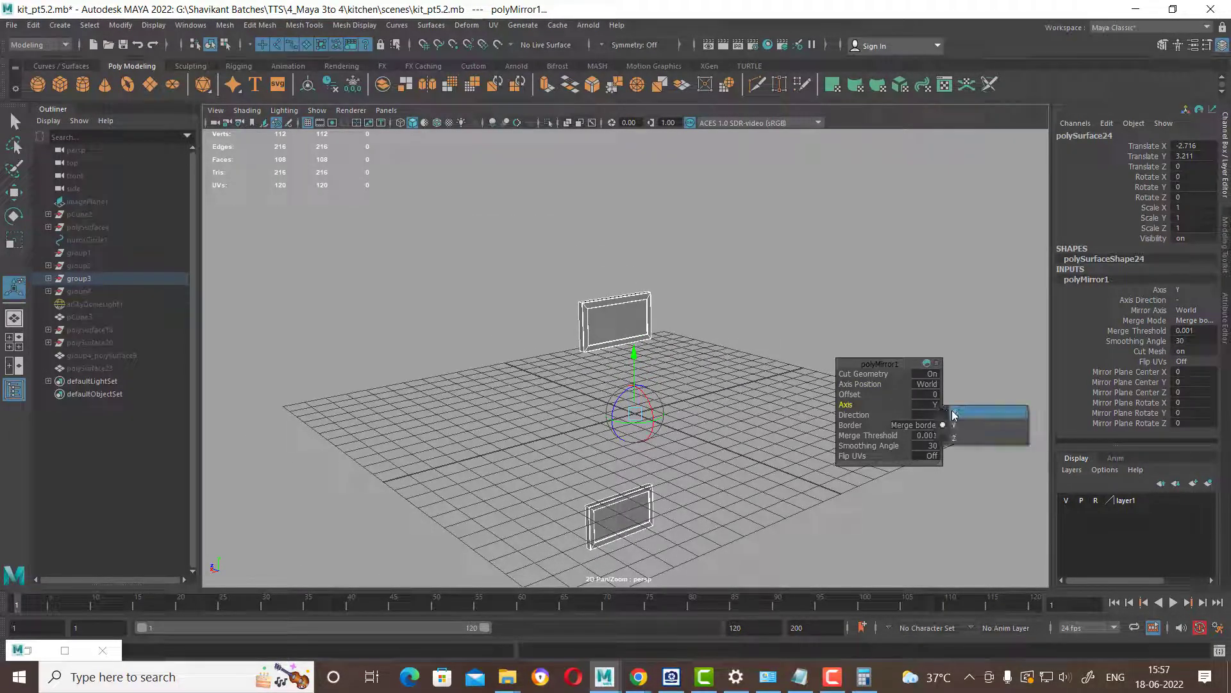
left_click(954, 415)
mouse_move(660, 343)
left_mouse_down("alt")
mouse_move(656, 306)
mouse_move(688, 300)
left_mouse_up("alt")
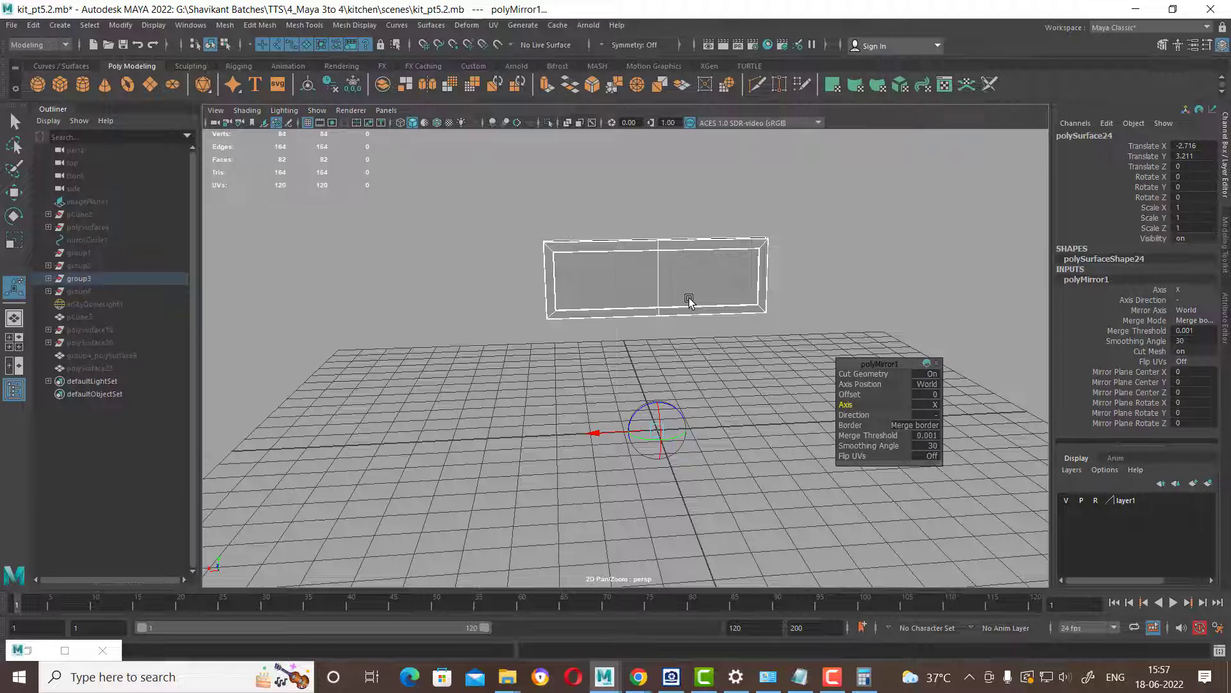
Set the mirror axis to Z with positive direction and view both slabs face-on.
left_click(937, 406)
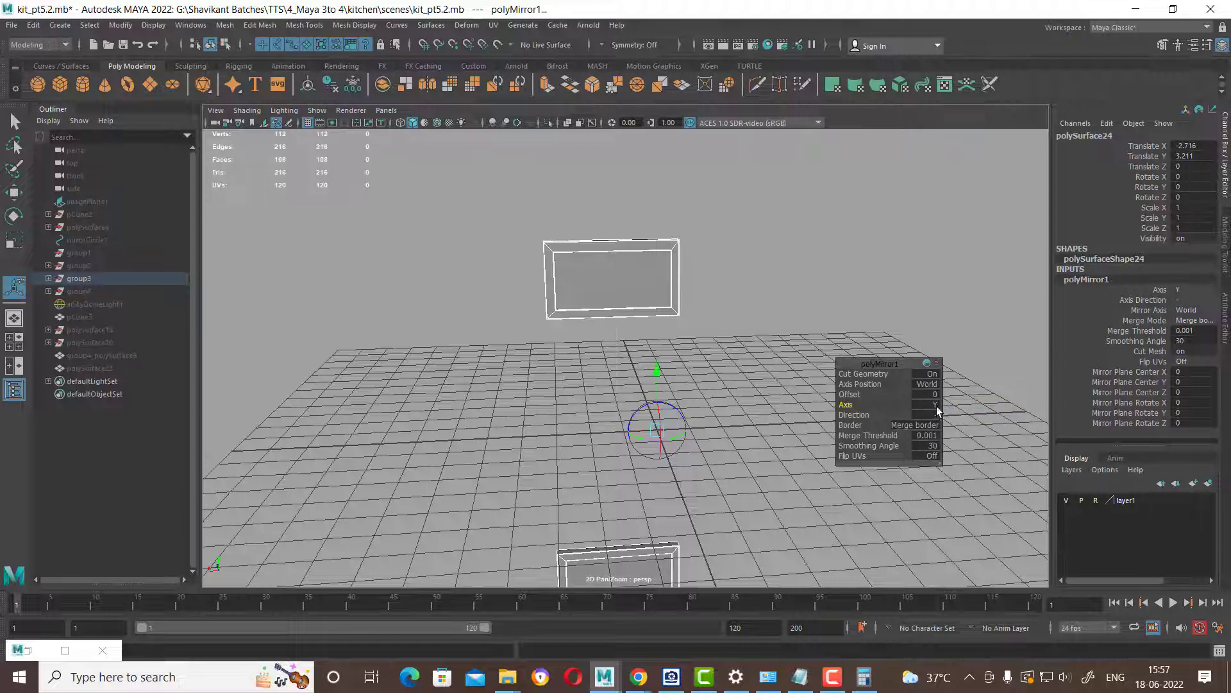
left_click(936, 406)
left_click(964, 430)
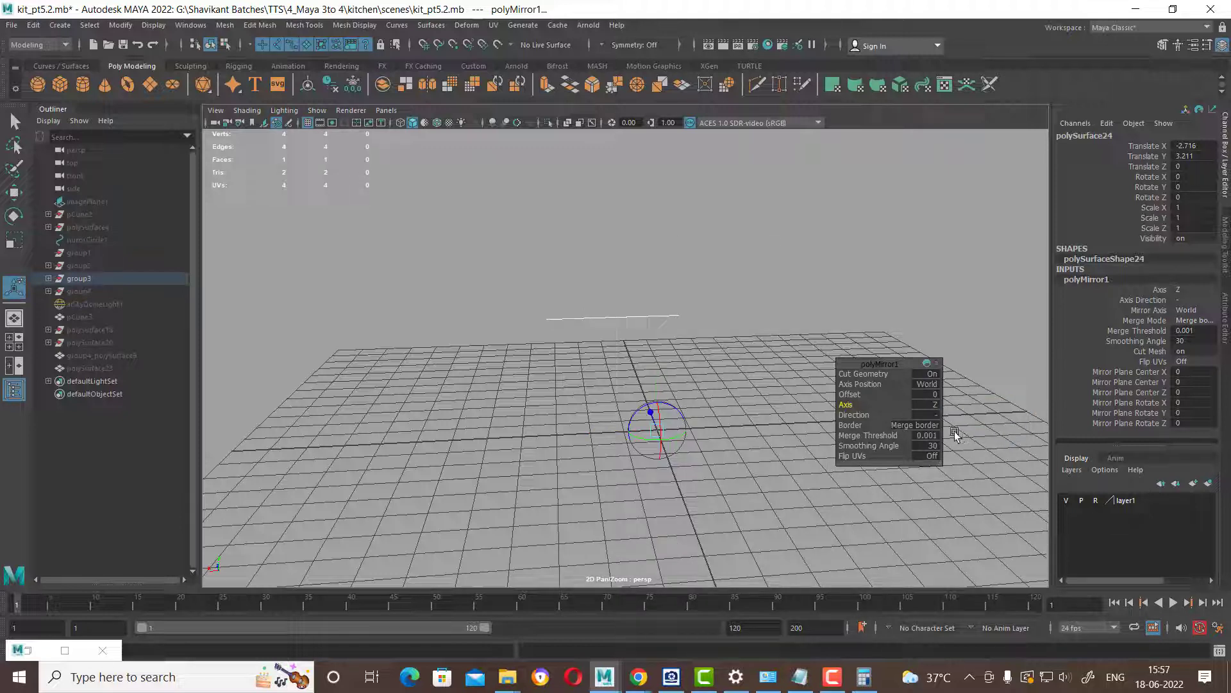
left_click(933, 416)
left_click(949, 426)
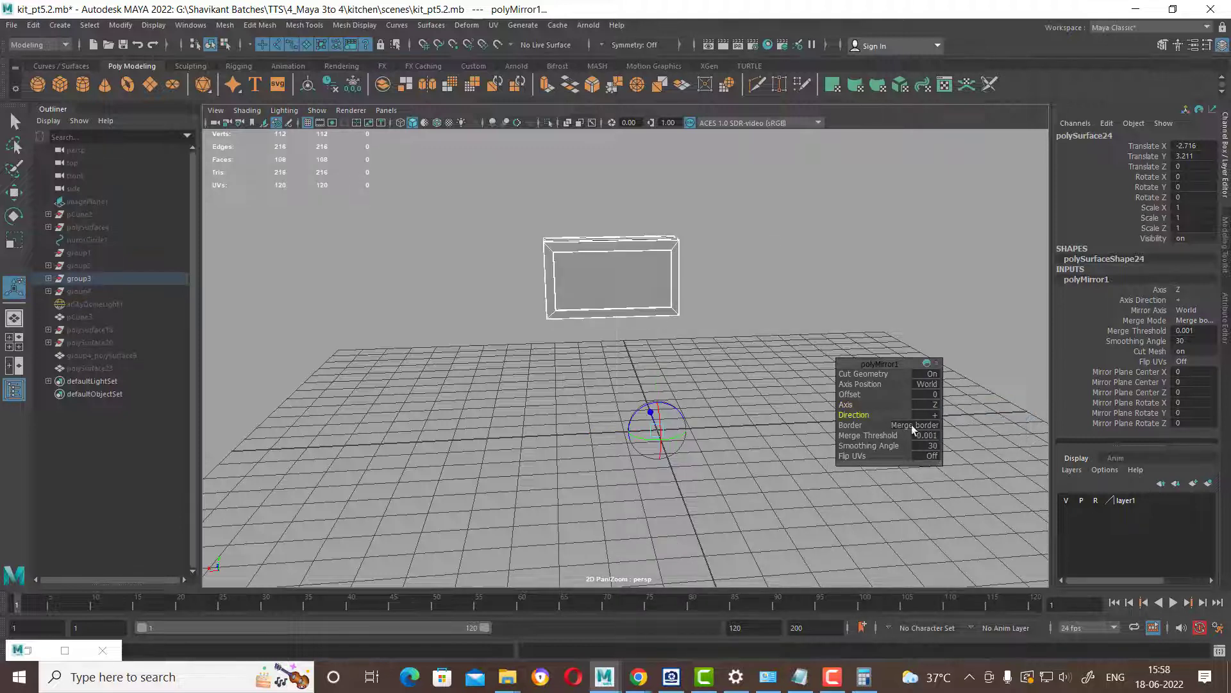
left_click_drag(911, 424, 674, 426, "alt")
right_click_drag(674, 426, 710, 485, "alt")
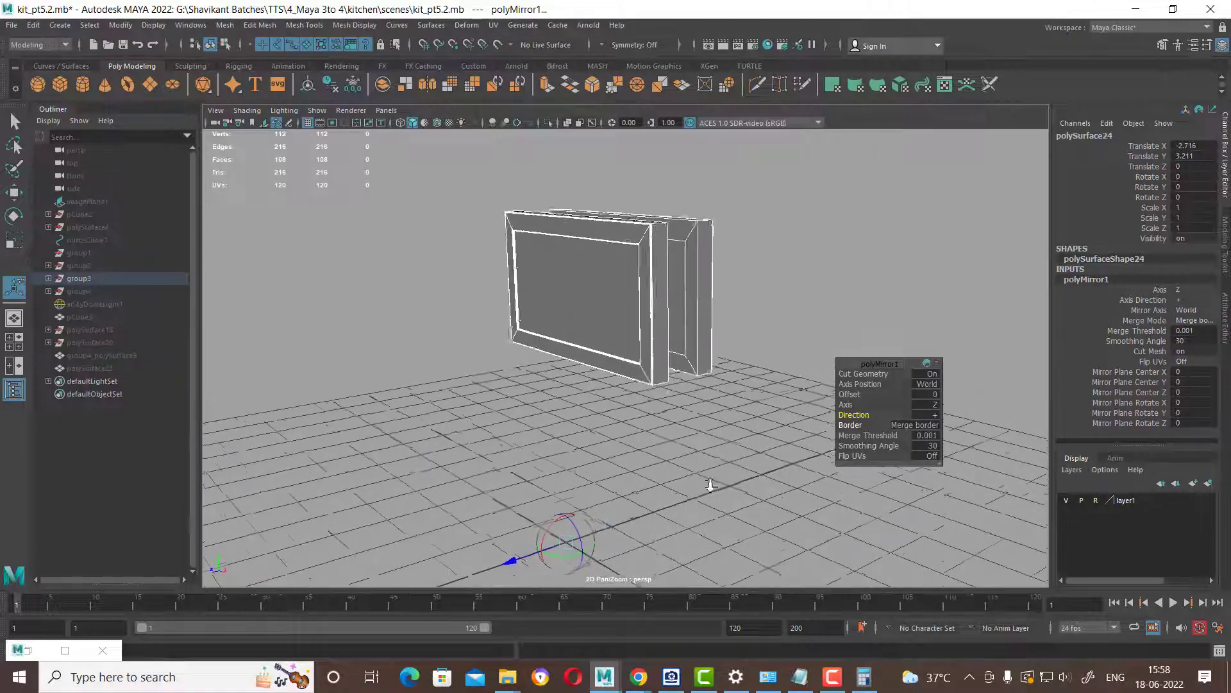
scroll(710, 486, "up", 3)
mouse_move(594, 375)
left_mouse_down("alt")
mouse_move(441, 283)
mouse_move(798, 448)
mouse_move(767, 449)
mouse_move(652, 393)
mouse_move(763, 429)
left_mouse_up("alt")
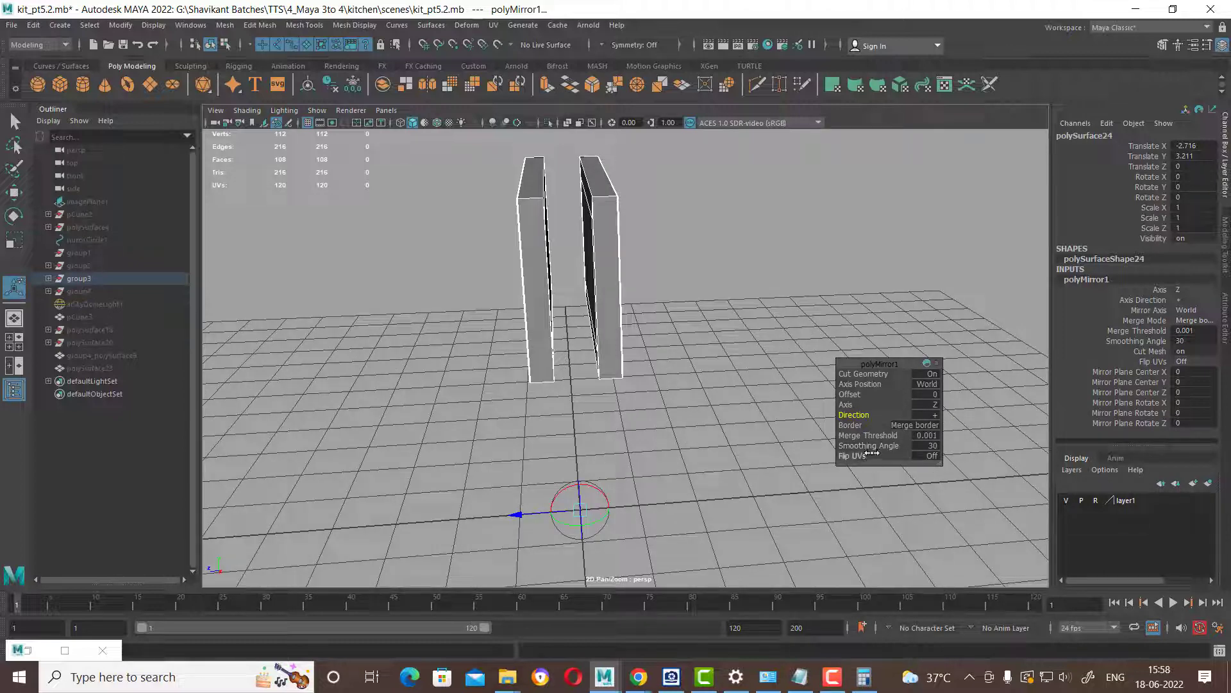
key("alt")
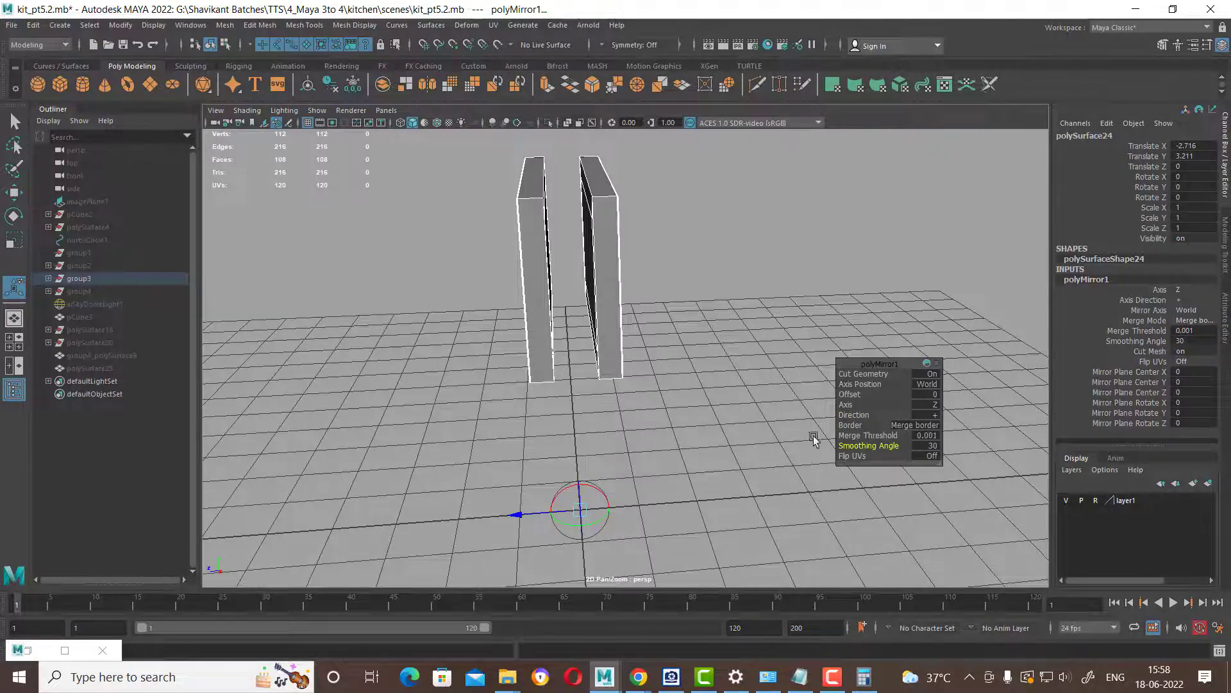
mouse_move(814, 441)
left_mouse_down("alt")
mouse_move(787, 403)
mouse_move(723, 481)
mouse_move(737, 460)
mouse_move(588, 414)
left_mouse_up("alt")
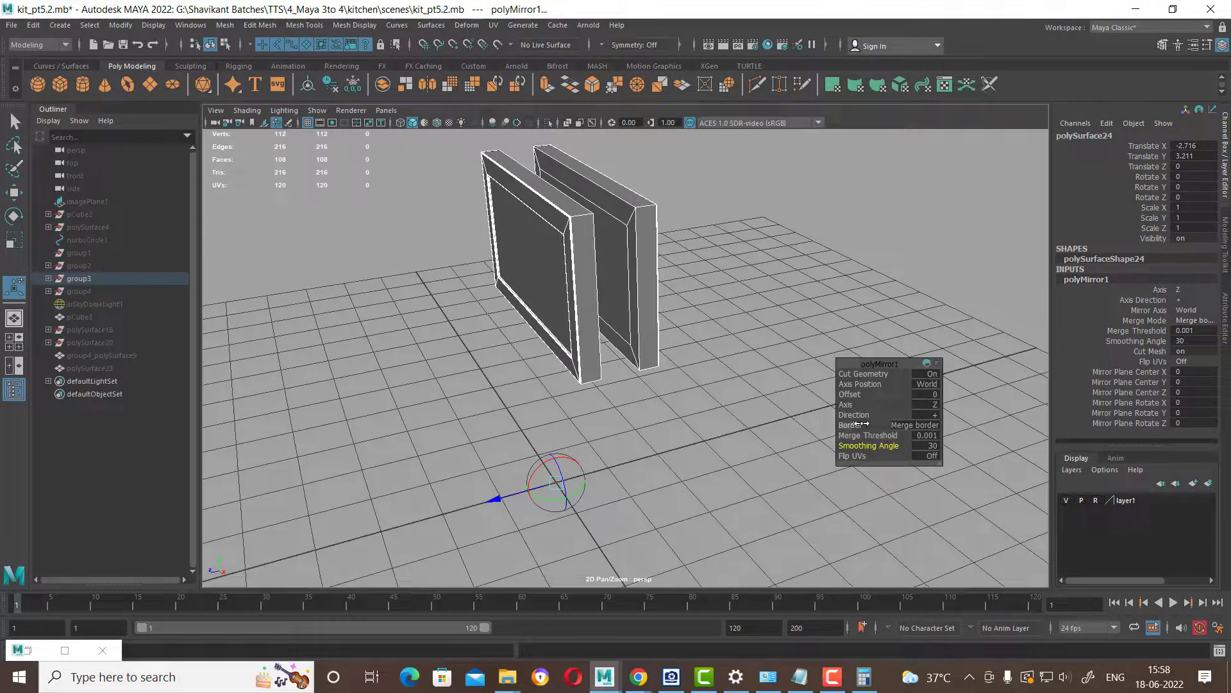
left_click(914, 425)
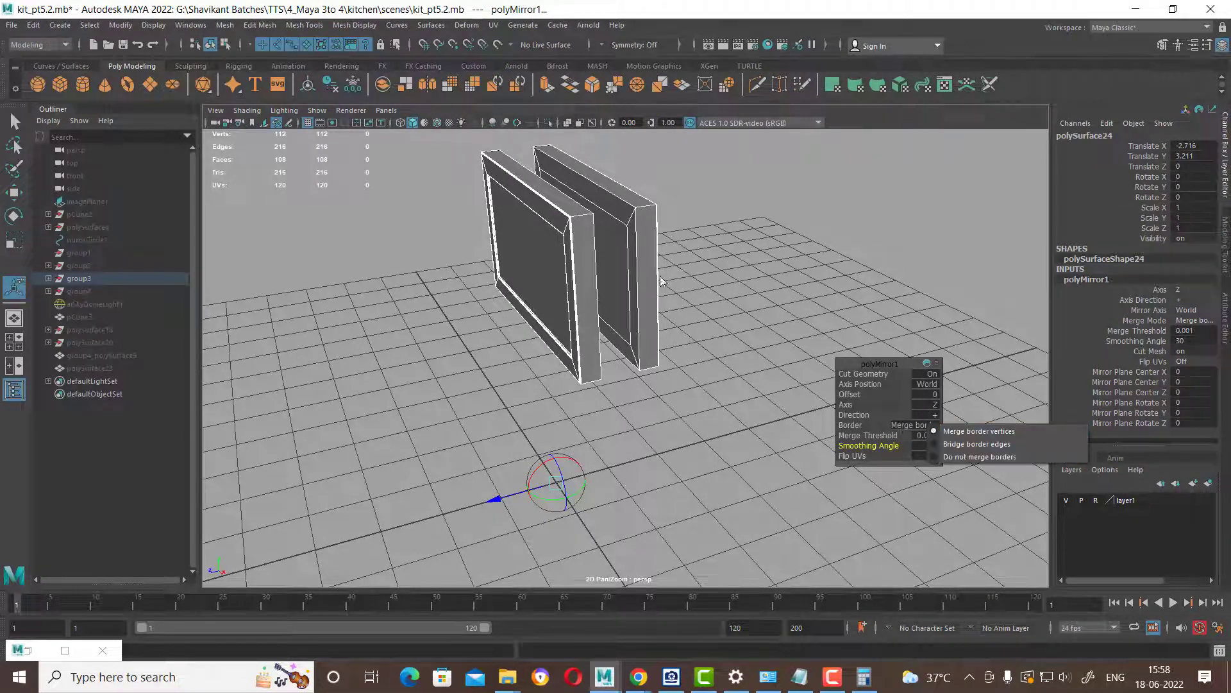
left_click(499, 499)
left_click_drag(499, 498, 512, 491)
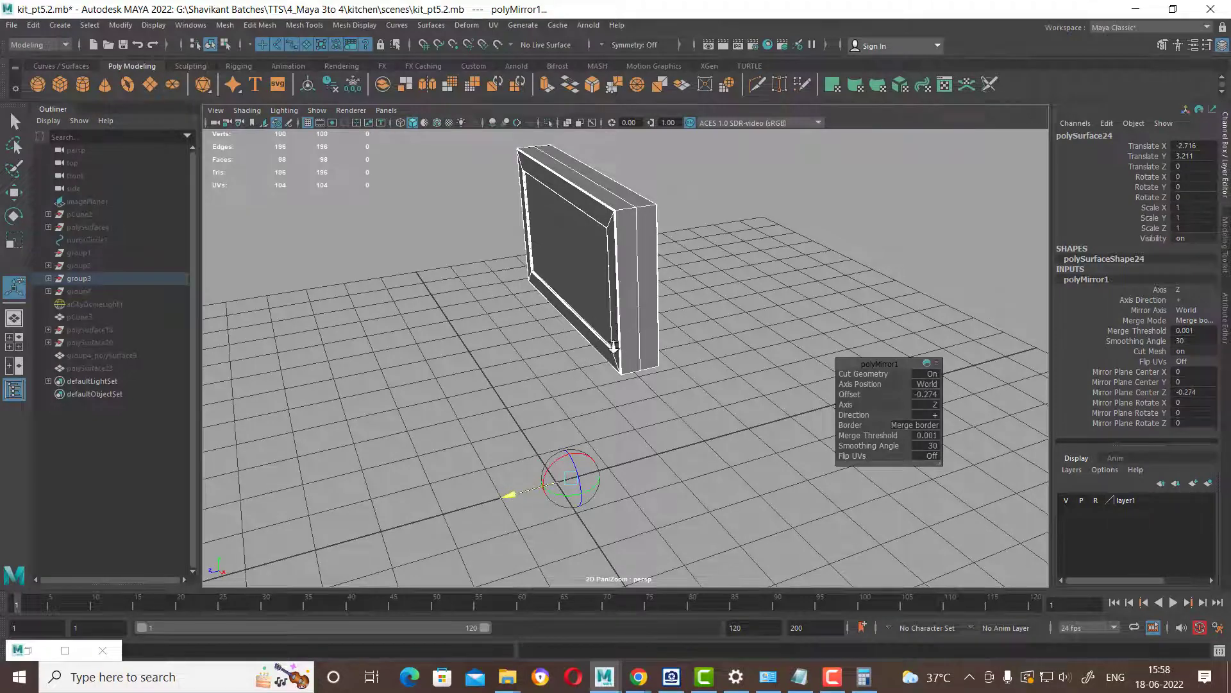
scroll(633, 363, "up", 3)
mouse_move(634, 363)
left_mouse_down("alt")
mouse_move(666, 368)
mouse_move(644, 323)
left_mouse_up("alt")
key("4")
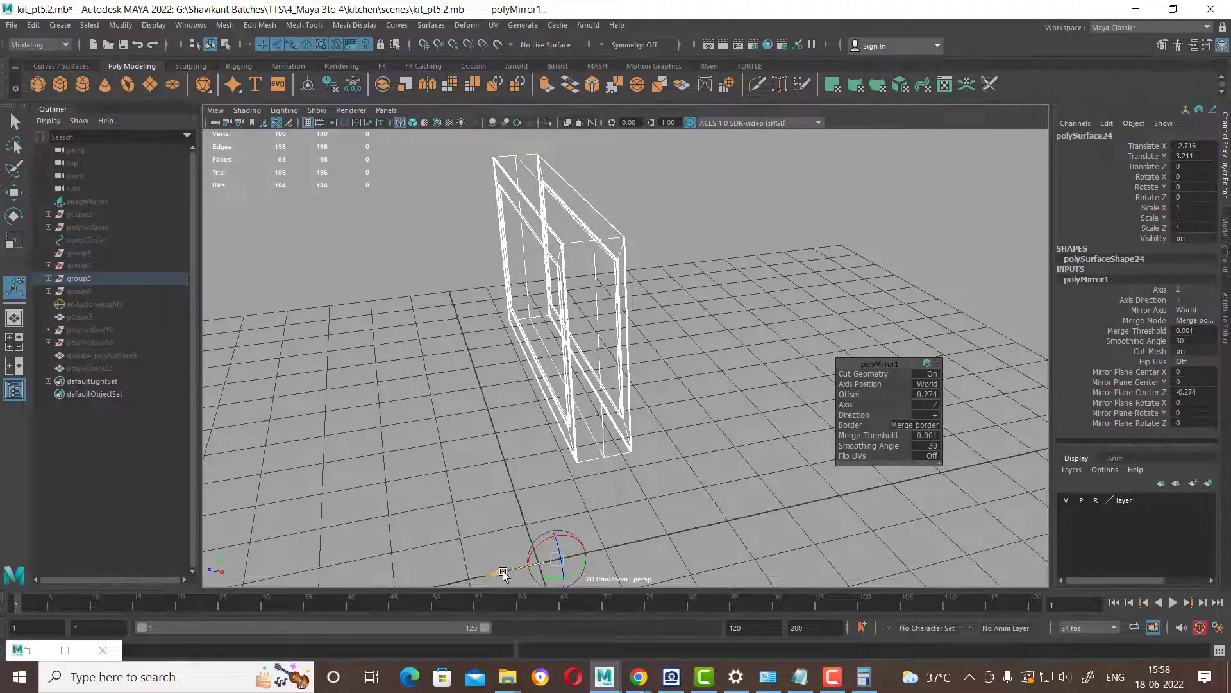
left_click_drag(502, 572, 502, 572)
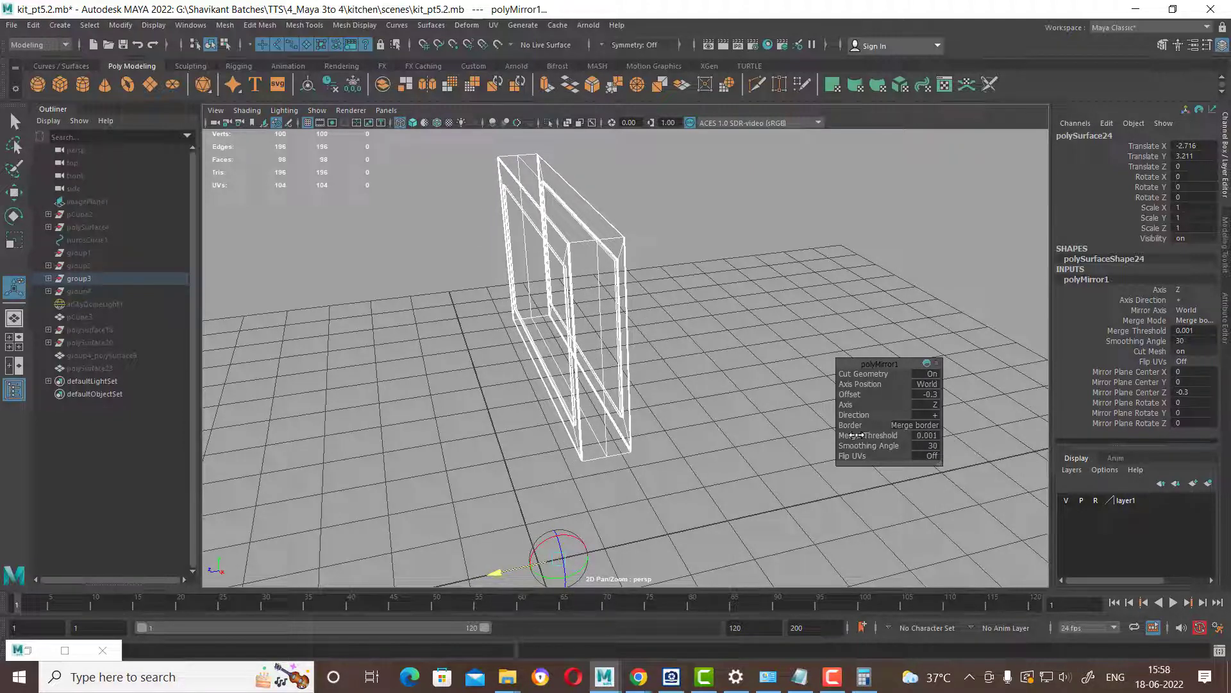
left_click_drag(690, 434, 558, 420, "alt")
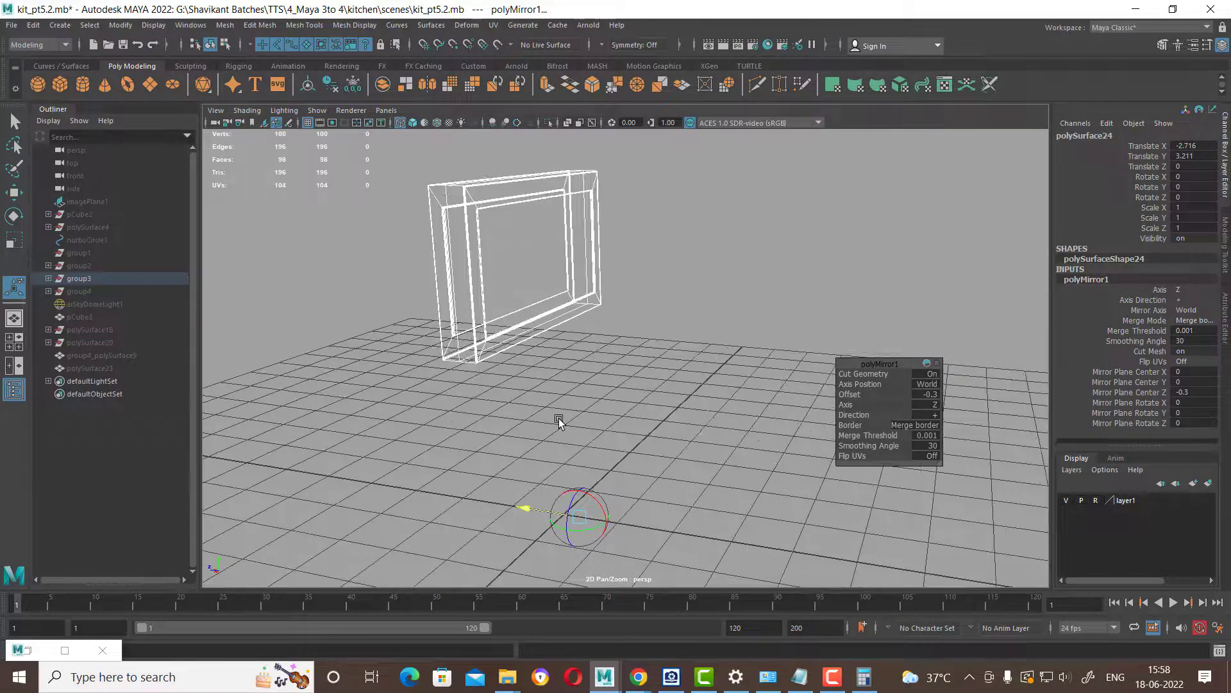
Select the frame slab, shade it with wireframe, and pick its inner centre face.
right_click(509, 256)
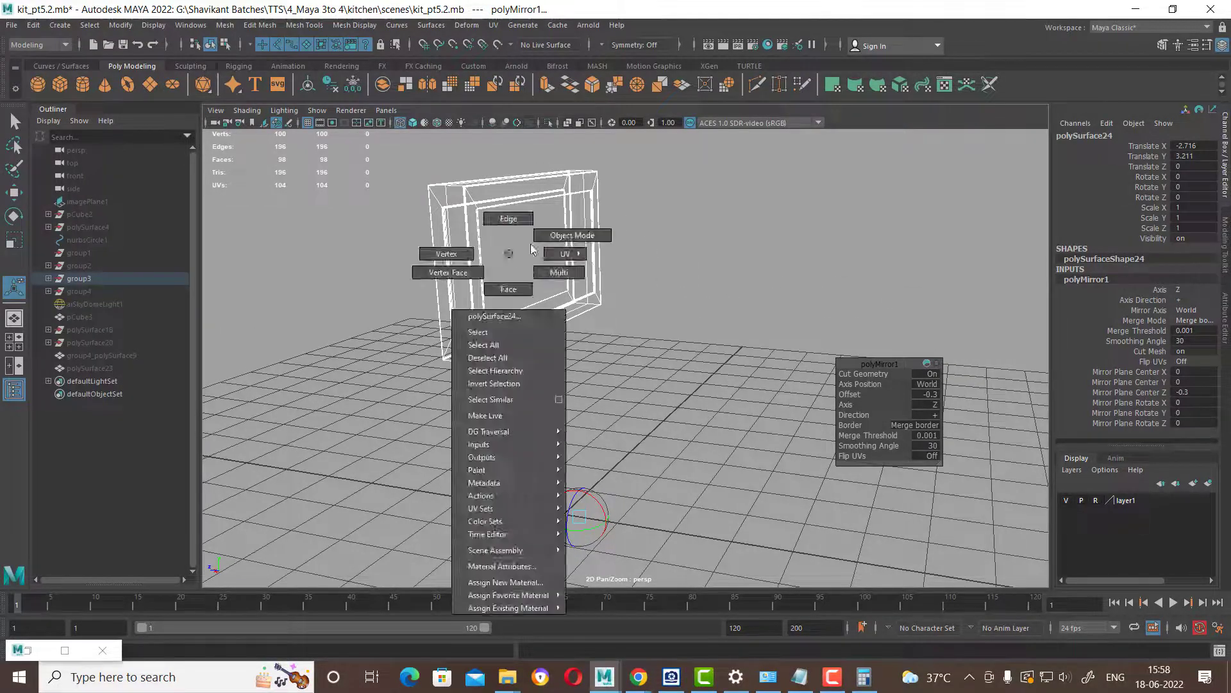
left_click(660, 244)
left_click(576, 264)
key("5")
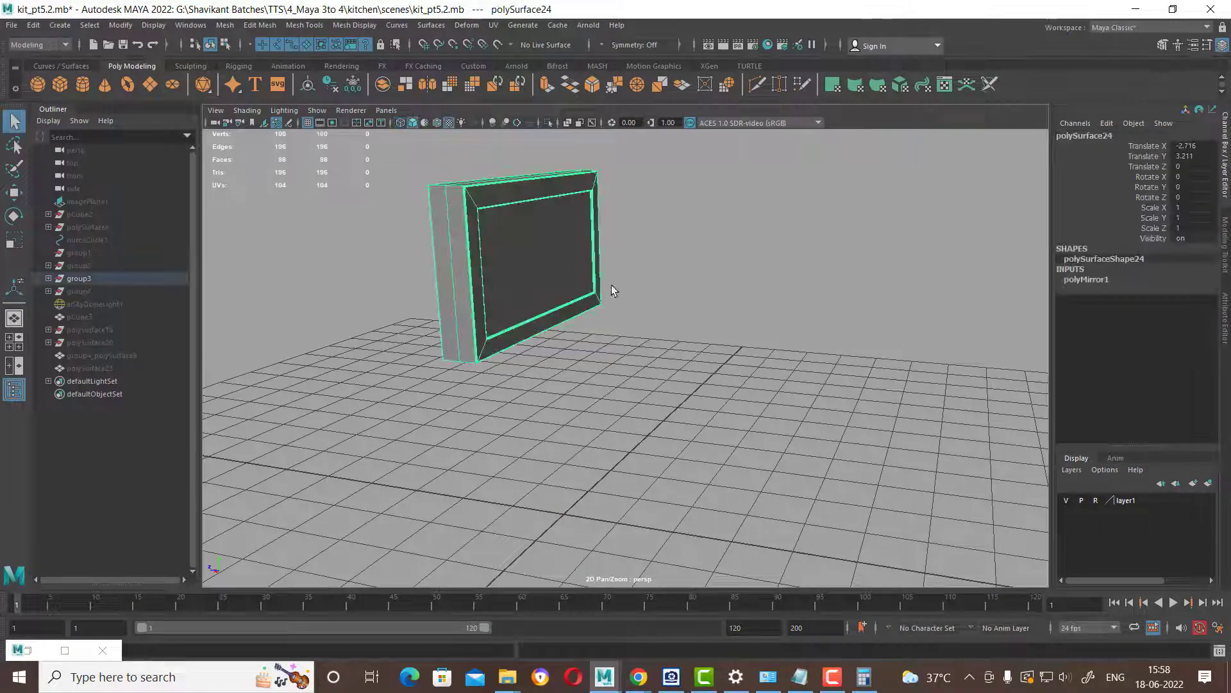
mouse_move(611, 291)
left_mouse_down("alt")
mouse_move(544, 308)
mouse_move(640, 415)
left_mouse_up("alt")
mouse_move(641, 415)
right_mouse_down("alt")
mouse_move(741, 447)
mouse_move(610, 333)
mouse_move(737, 407)
right_mouse_up("alt")
mouse_move(737, 406)
left_mouse_down("alt")
mouse_move(674, 448)
mouse_move(734, 383)
left_mouse_up("alt")
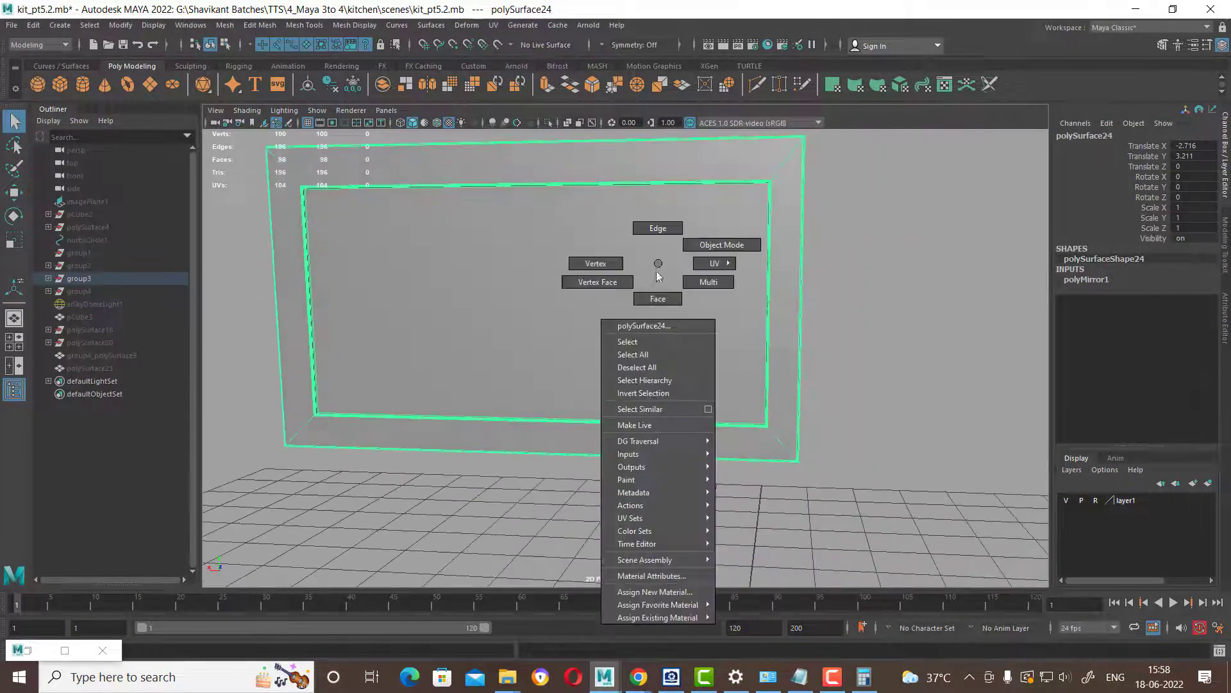
right_click_drag(660, 266, 646, 311)
left_click(514, 314)
mouse_move(819, 340)
right_mouse_down("alt")
mouse_move(599, 358)
mouse_move(660, 388)
right_mouse_up("alt")
left_click_drag(660, 387, 853, 376, "alt")
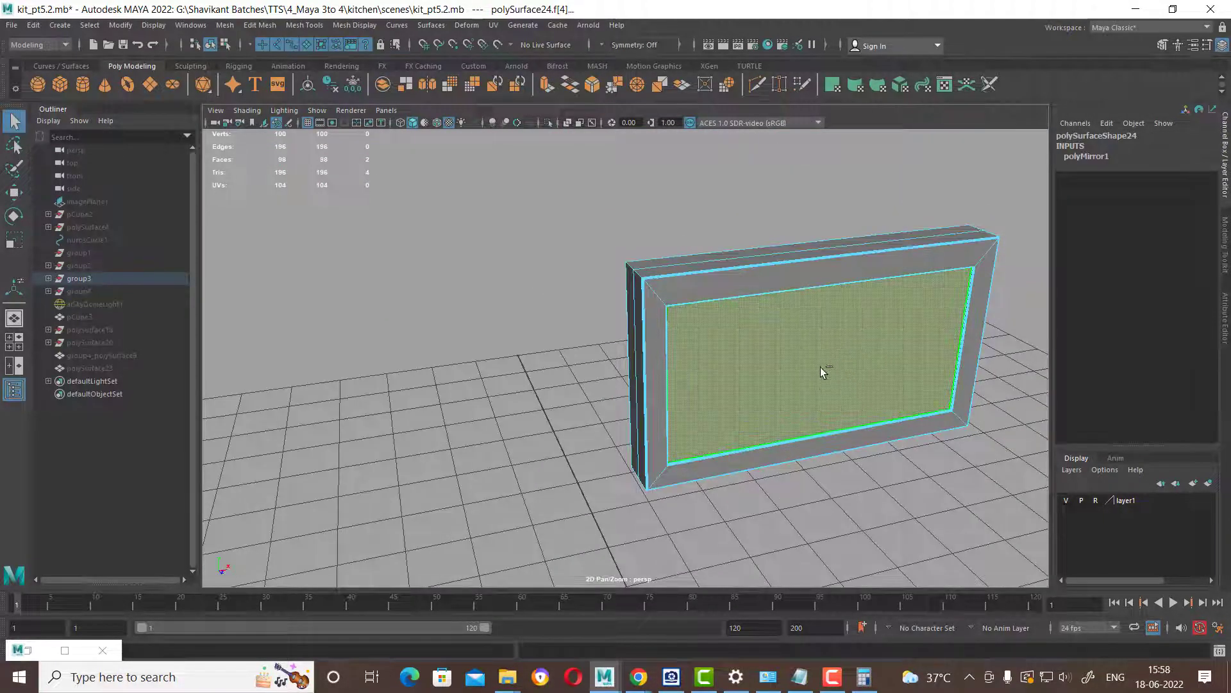
left_click_drag(703, 390, 665, 333, "alt")
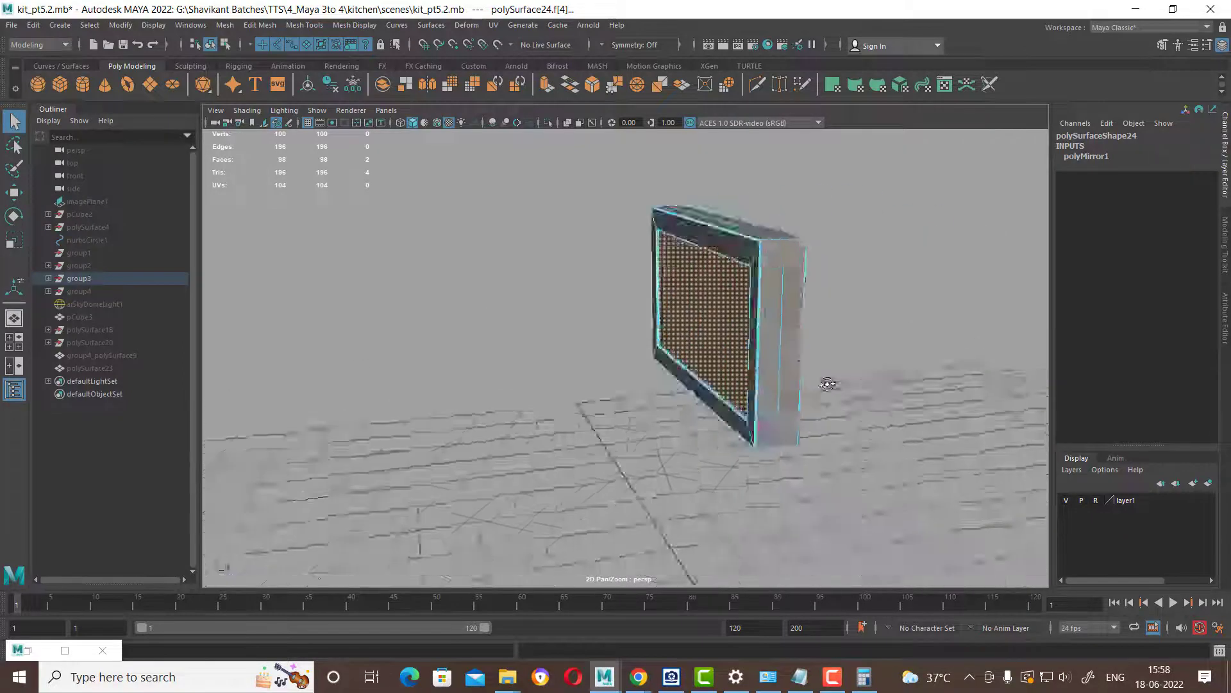
Bridge the frame's front and back openings to form inner walls.
right_click(637, 294, "shift")
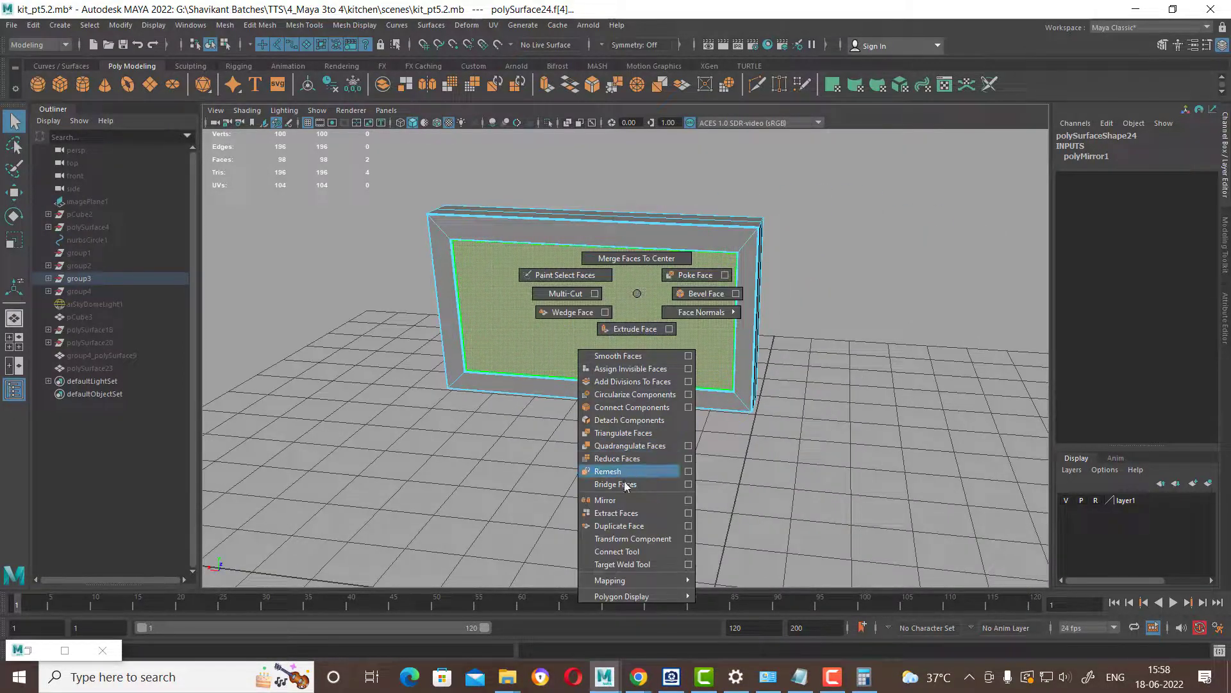
right_click_drag(638, 296, 627, 493, "shift")
mouse_move(627, 493)
left_mouse_down("alt")
mouse_move(680, 461)
mouse_move(789, 515)
left_mouse_up("alt")
scroll(793, 512, "up", 3)
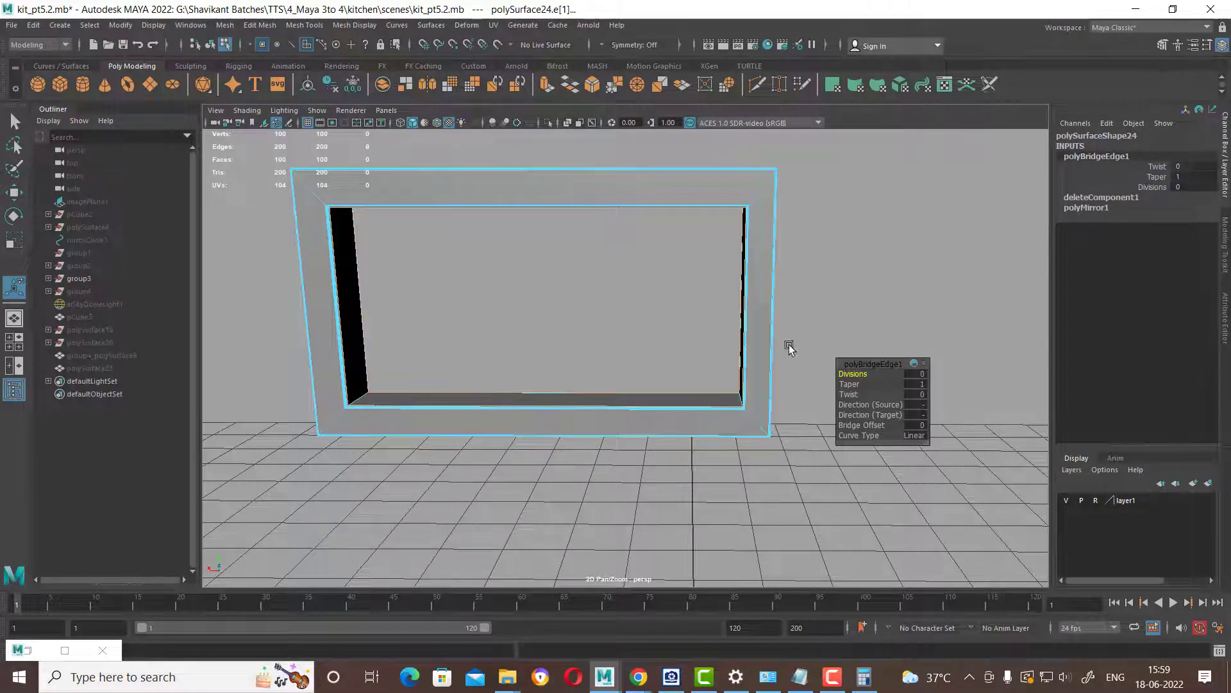
mouse_move(687, 336)
left_mouse_down("alt")
mouse_move(668, 408)
mouse_move(580, 186)
left_mouse_up("alt")
right_click_drag(564, 220, 633, 198)
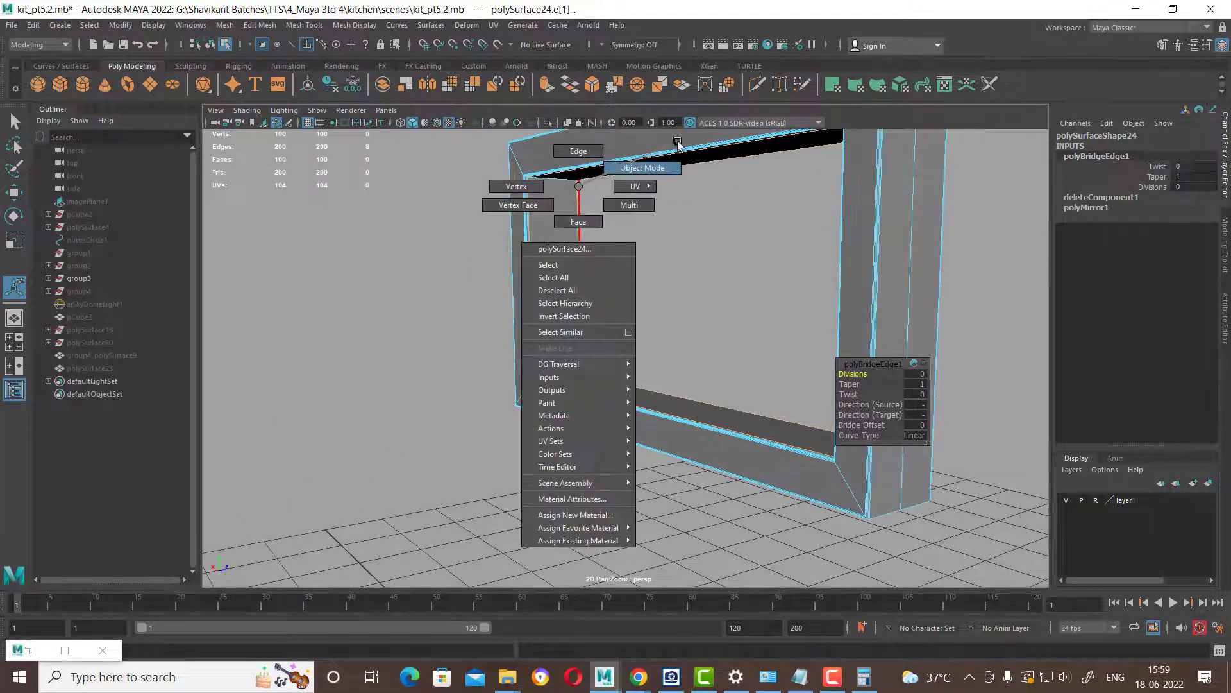
Clear the selection and show all the kitchen cabinets again around the frame.
left_click(693, 307)
scroll(736, 405, "up", 5)
scroll(737, 405, "down", 5)
mouse_move(736, 405)
left_mouse_down("alt")
mouse_move(742, 357)
mouse_move(682, 391)
mouse_move(743, 361)
mouse_move(761, 333)
left_mouse_up("alt")
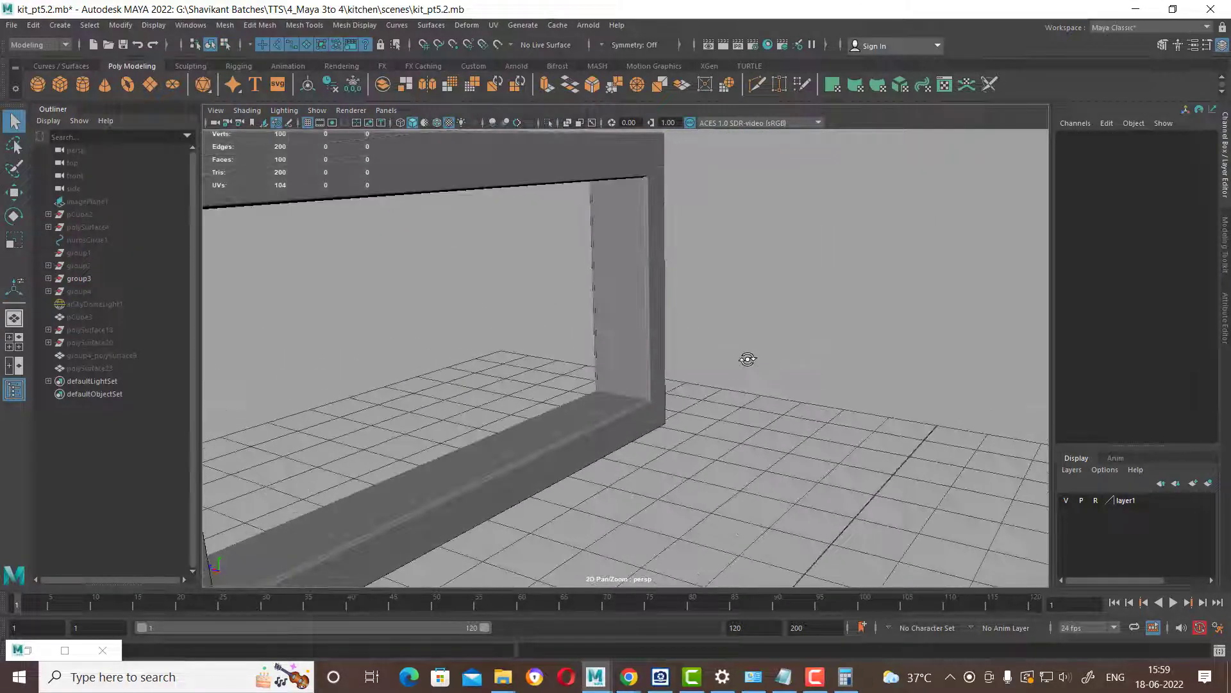
key("ctrl+shift+h")
key("alt+b")
mouse_move(761, 333)
right_mouse_down("alt")
mouse_move(722, 385)
mouse_move(753, 426)
right_mouse_up("alt")
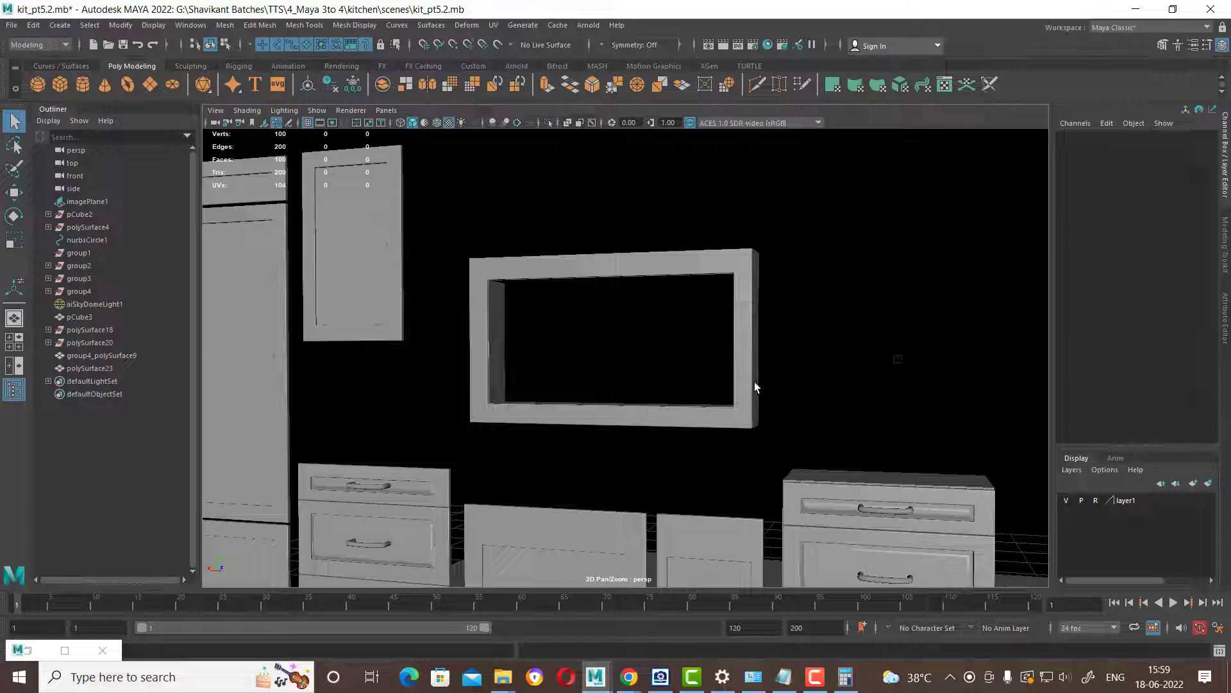
Compare hood frame polySurface24 against the blueprint in the four-view layout, selecting it in front view, then deselecting.
key("space")
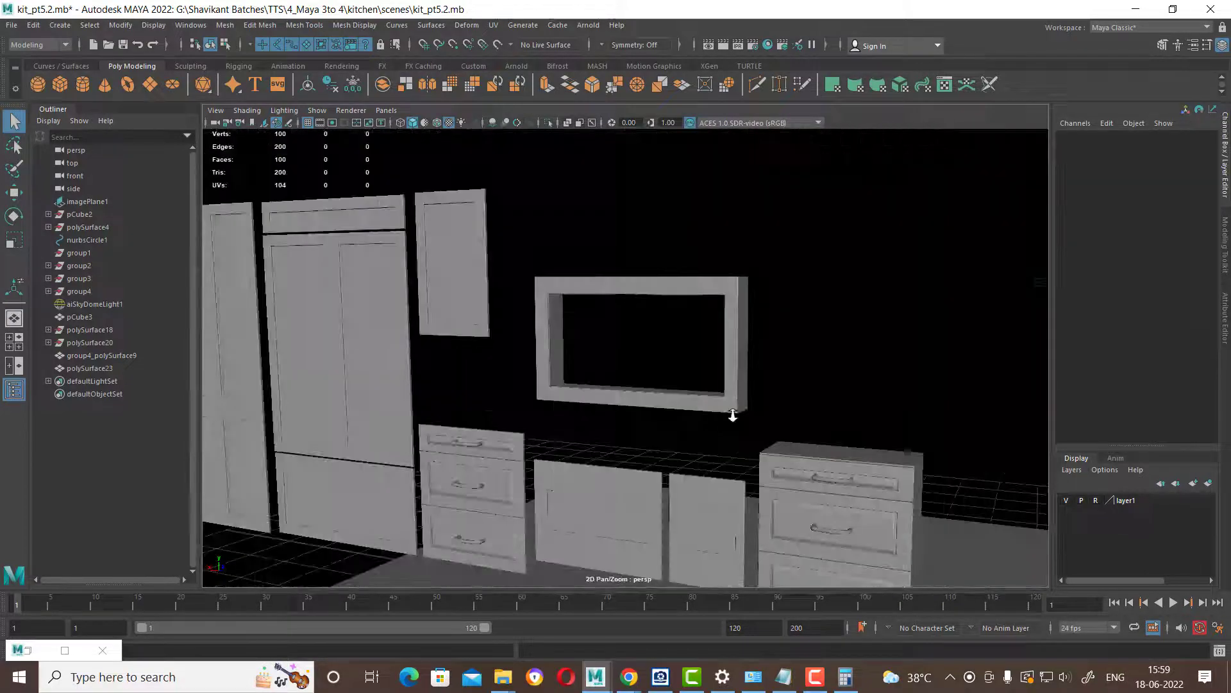
scroll(497, 439, "up", 1)
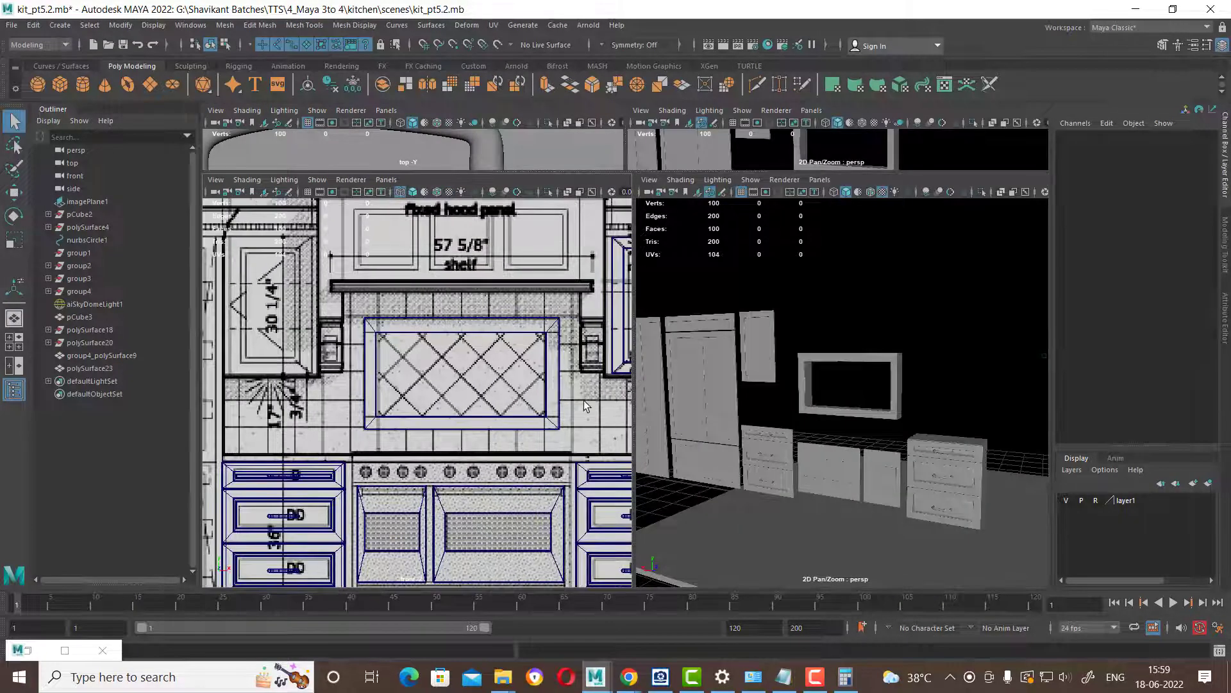
left_click_drag(584, 400, 530, 444)
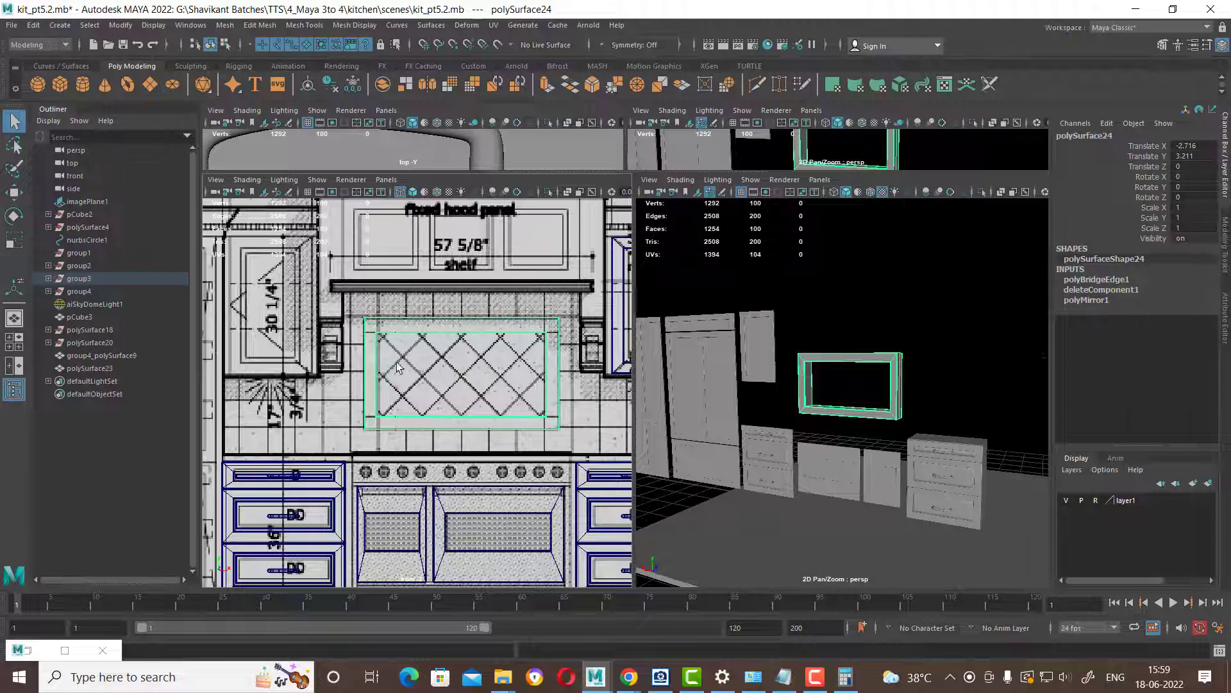
scroll(478, 370, "down", 3)
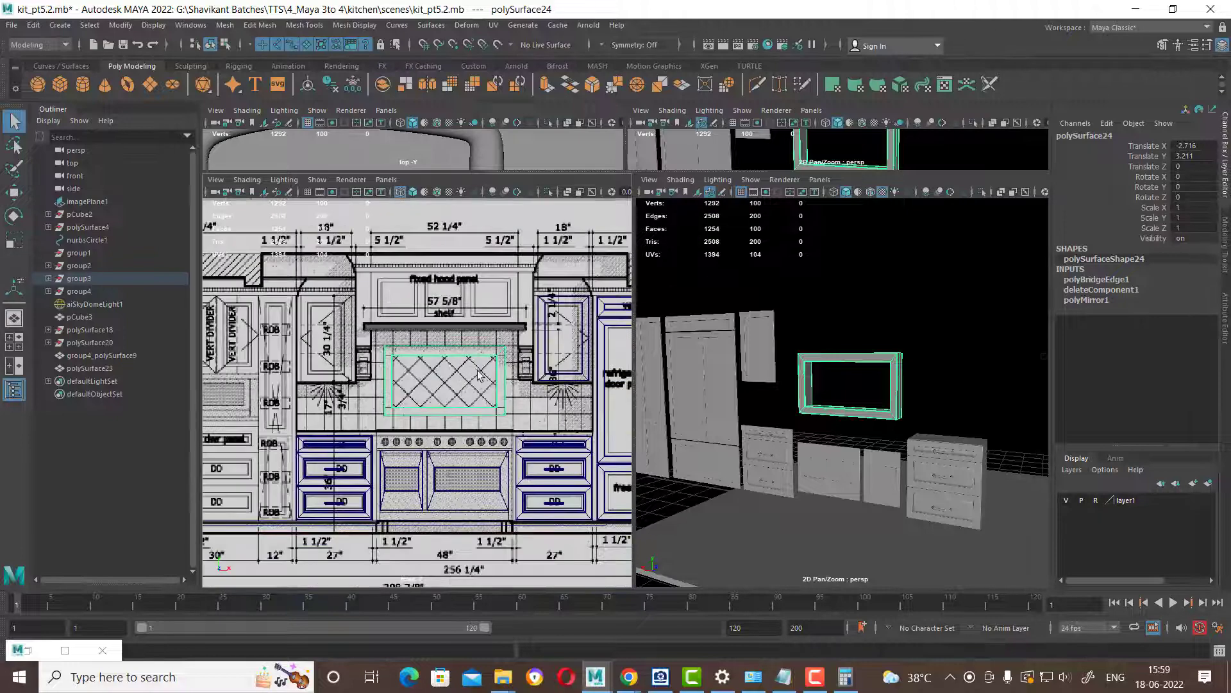
scroll(478, 370, "up", 1)
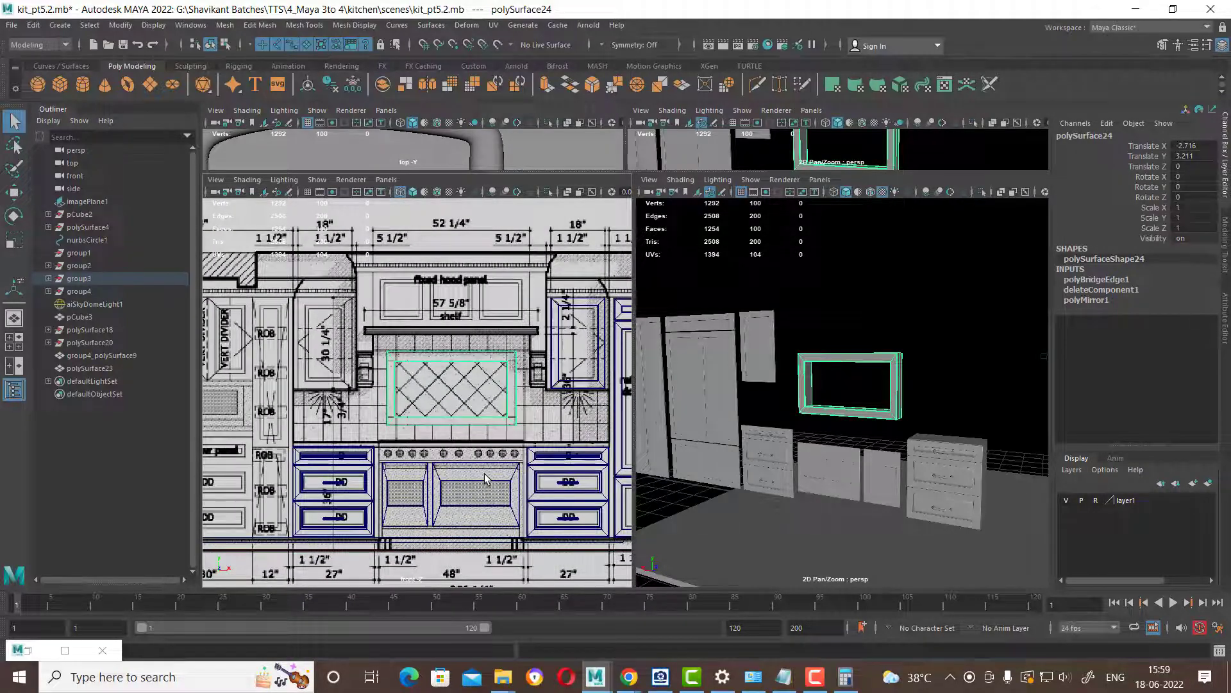
left_click(400, 292)
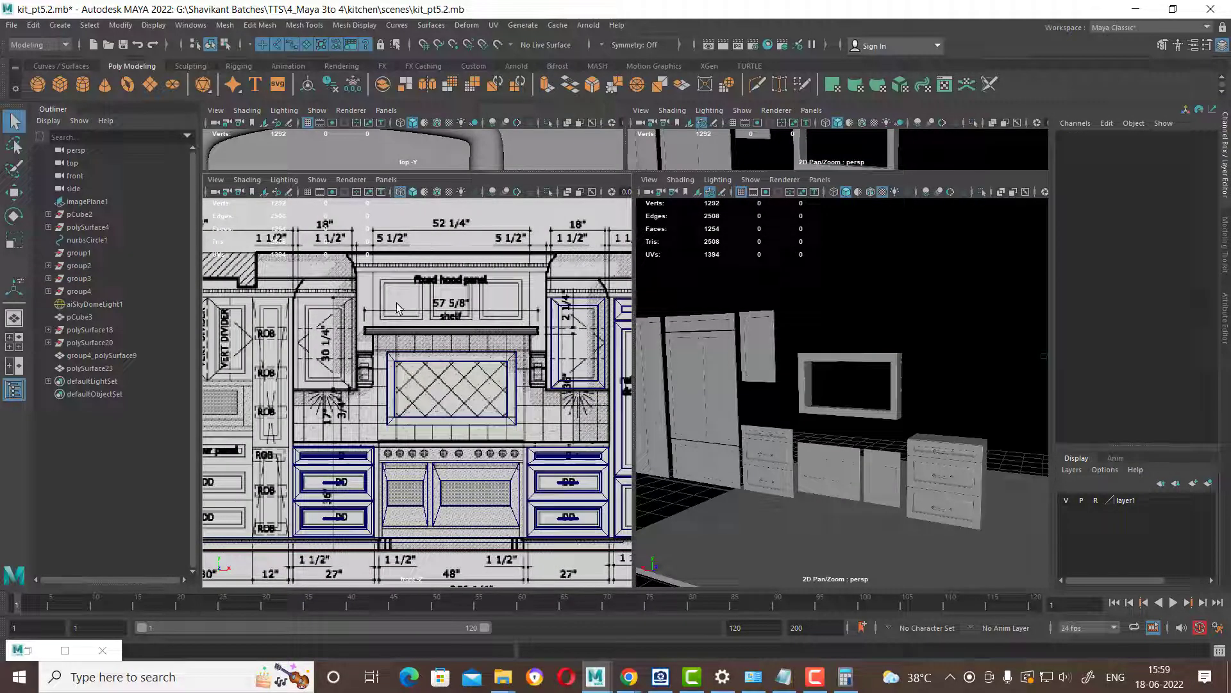
Separate the drawer unit group4_polySurface9 into pieces and select the bottom drawer front.
left_click(593, 505)
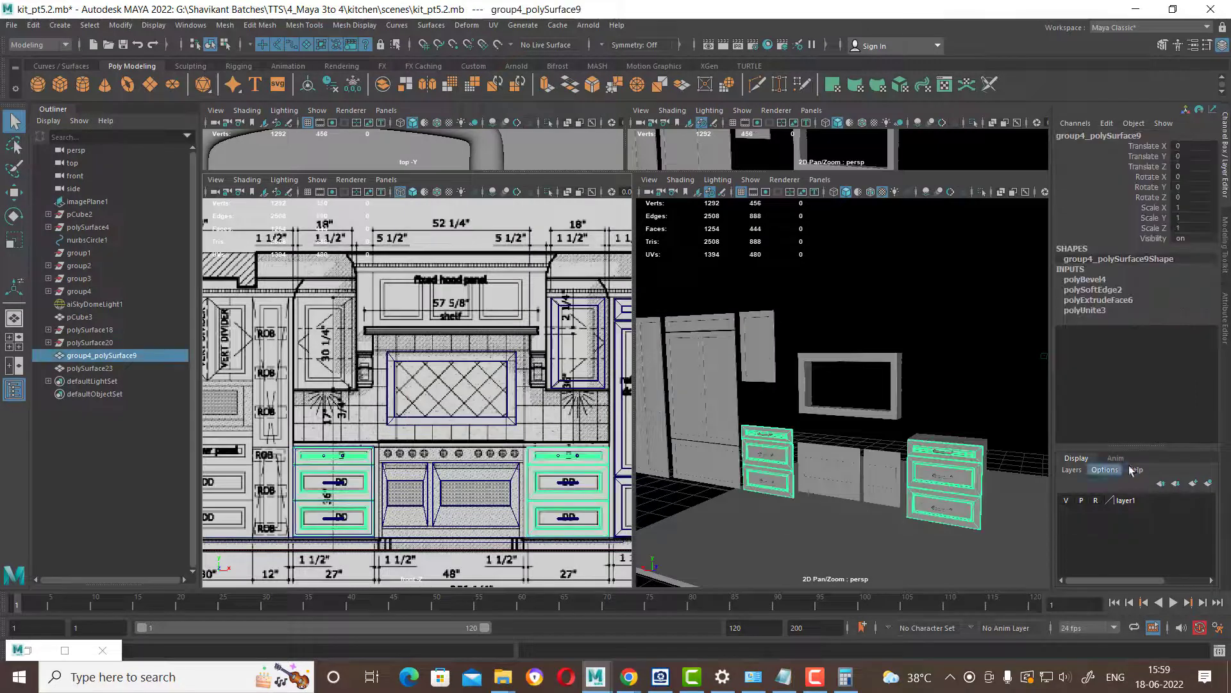
left_click_drag(985, 421, 972, 454, "alt")
right_click_drag(954, 398, 962, 599, "shift")
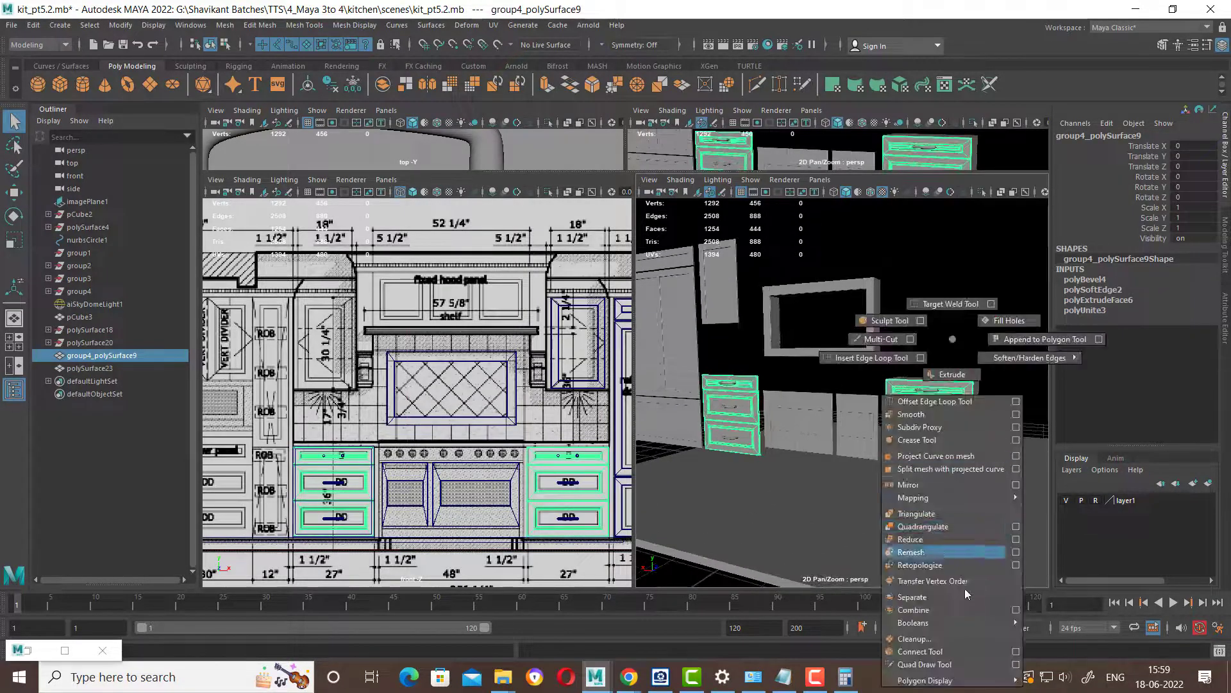
left_click(966, 470)
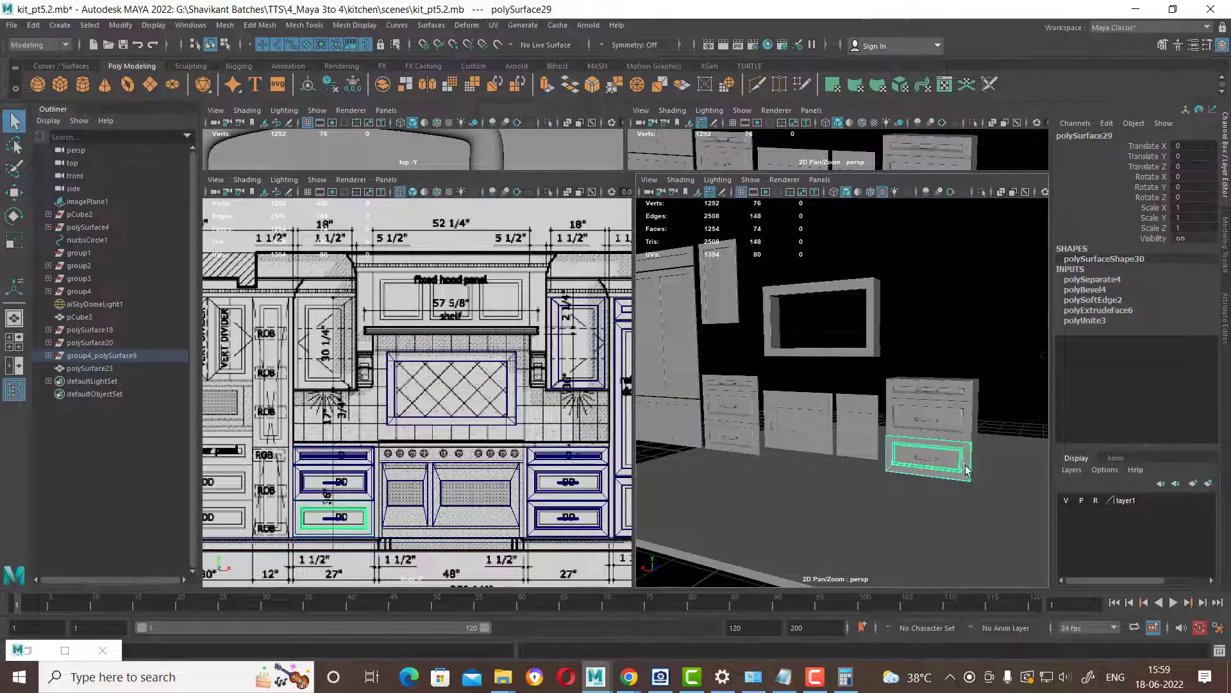
key("w")
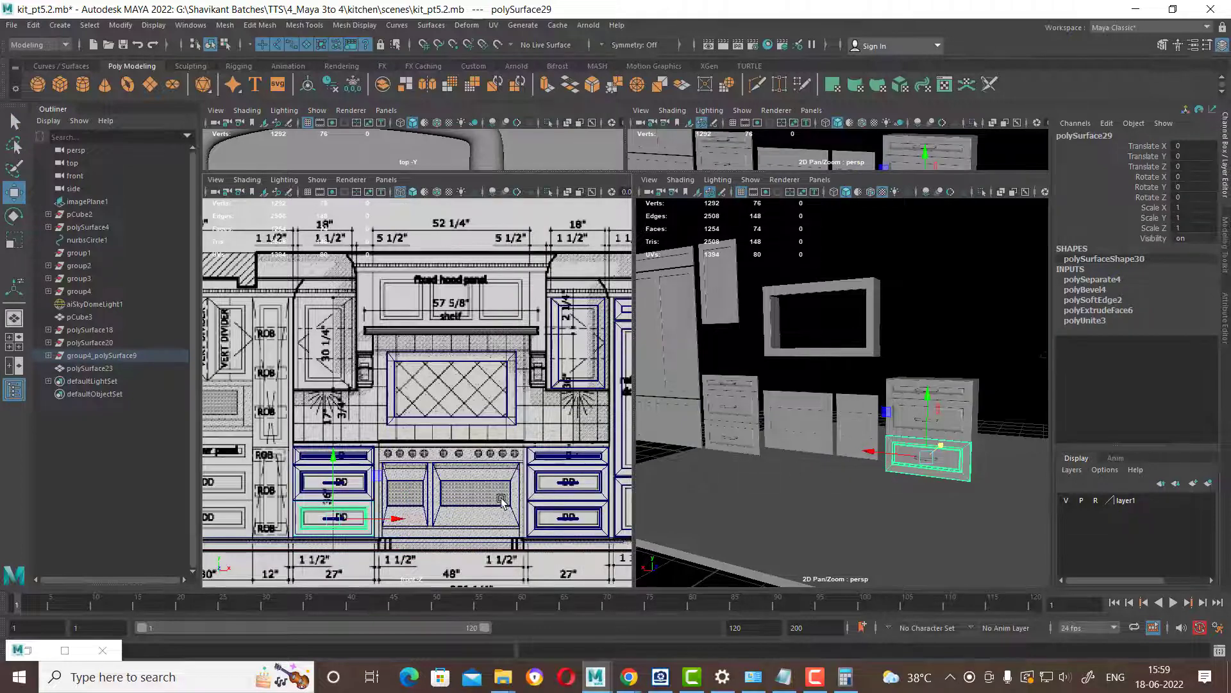
Duplicate the bottom drawer front in front view and place the copy on the hood panel's left inset.
key("space")
scroll(677, 359, "down", 3)
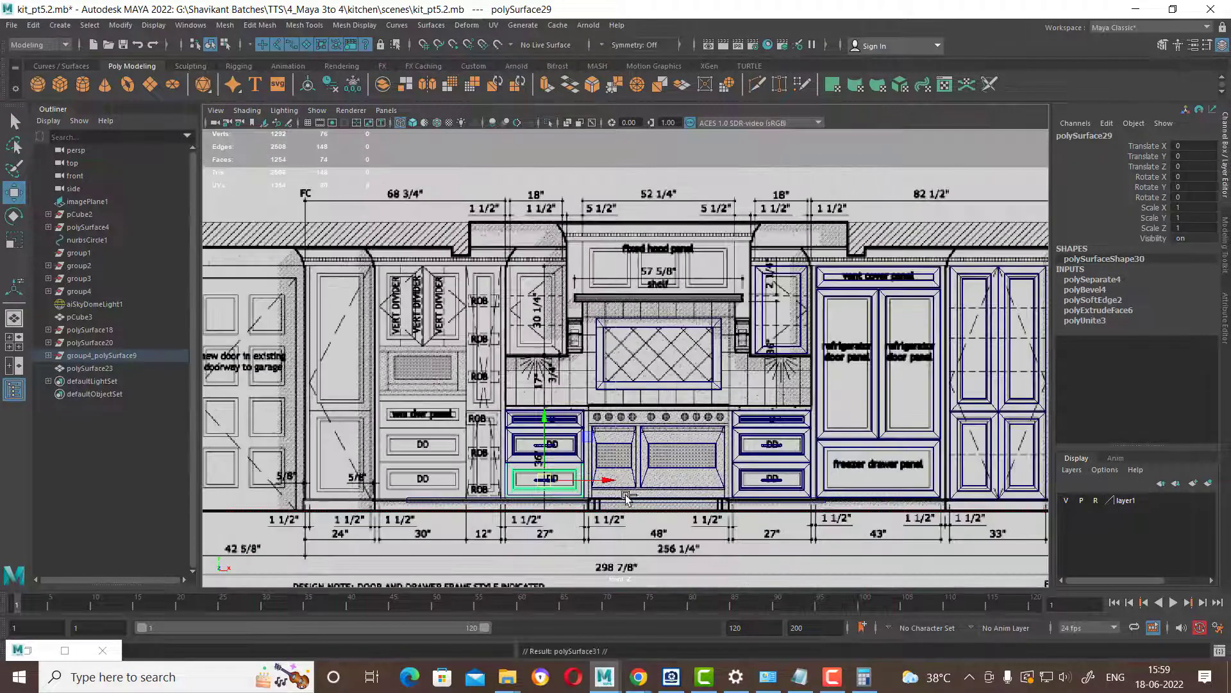
key("ctrl+d")
mouse_move(546, 479)
left_mouse_down()
mouse_move(627, 284)
mouse_move(617, 270)
left_mouse_up()
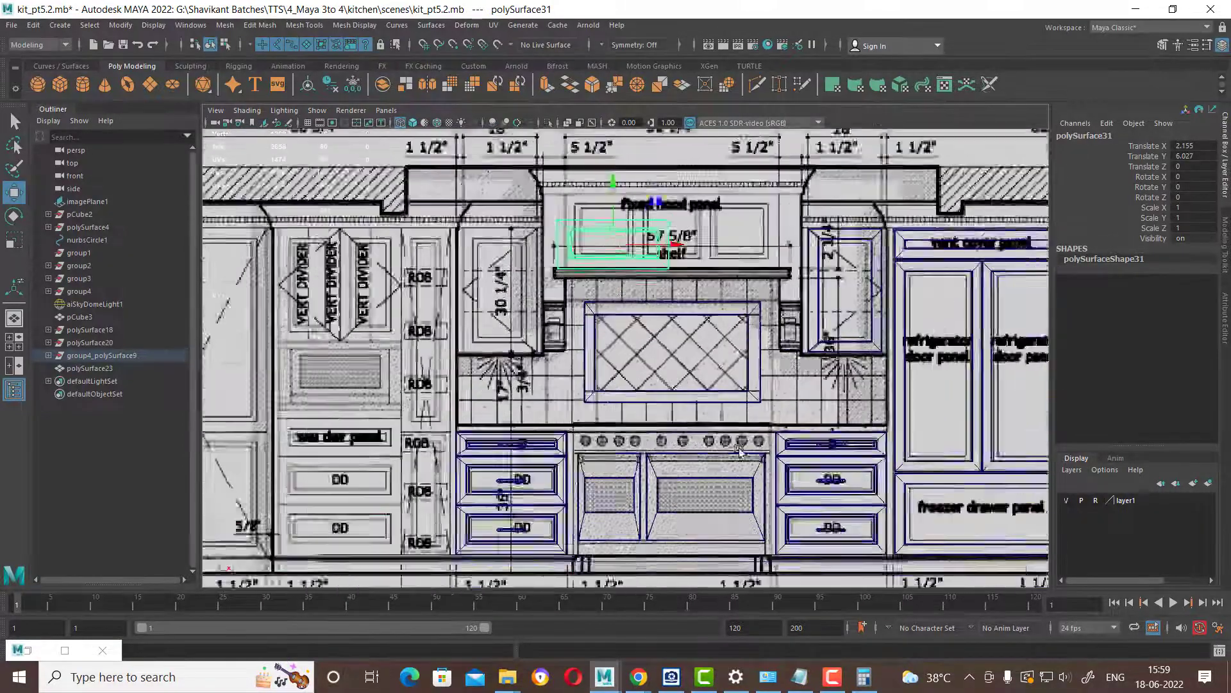
scroll(641, 320, "up", 2)
scroll(654, 346, "up", 3)
scroll(658, 358, "up", 3)
left_click_drag(657, 357, 671, 337)
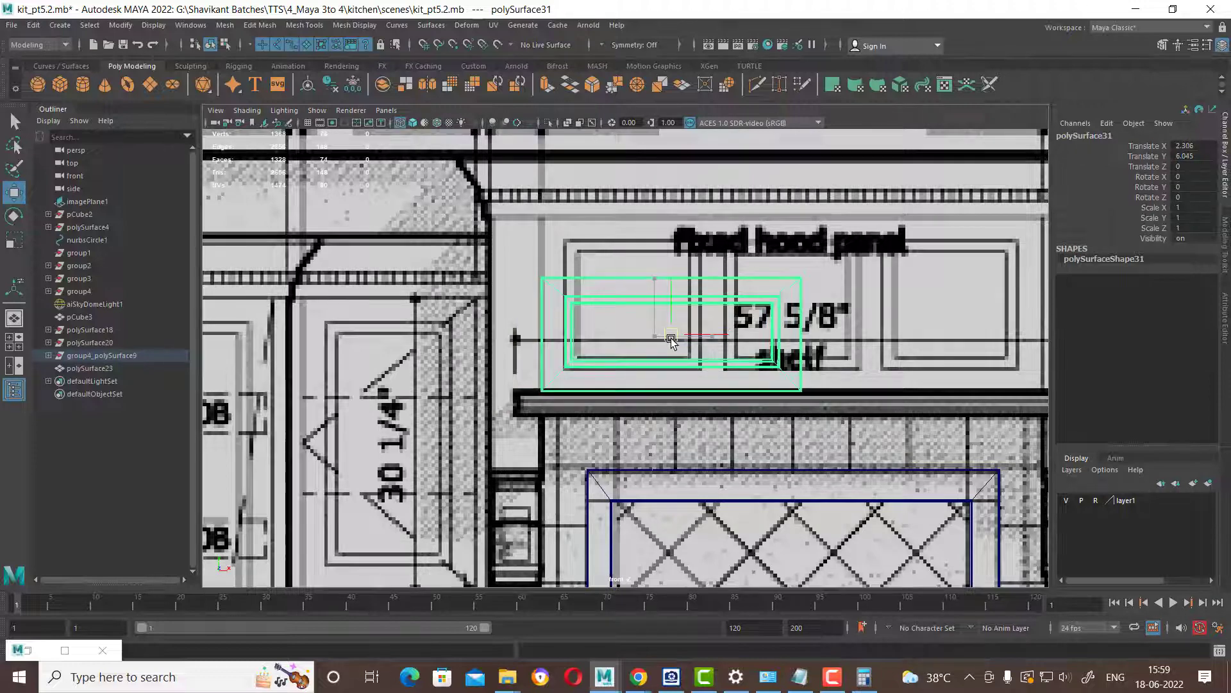
Reshape the copy's vertices, raising its top edge to the panel top and narrowing its right side.
right_click_drag(630, 282, 471, 260)
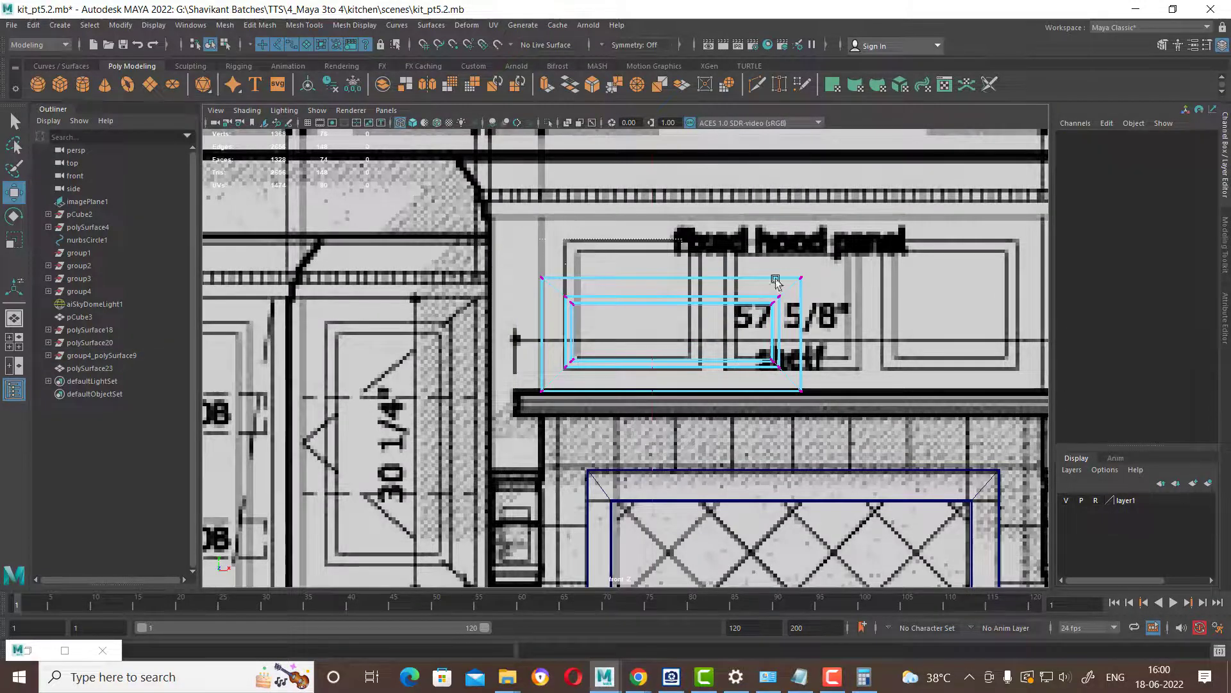
left_click_drag(526, 260, 872, 315)
left_click_drag(683, 240, 685, 177)
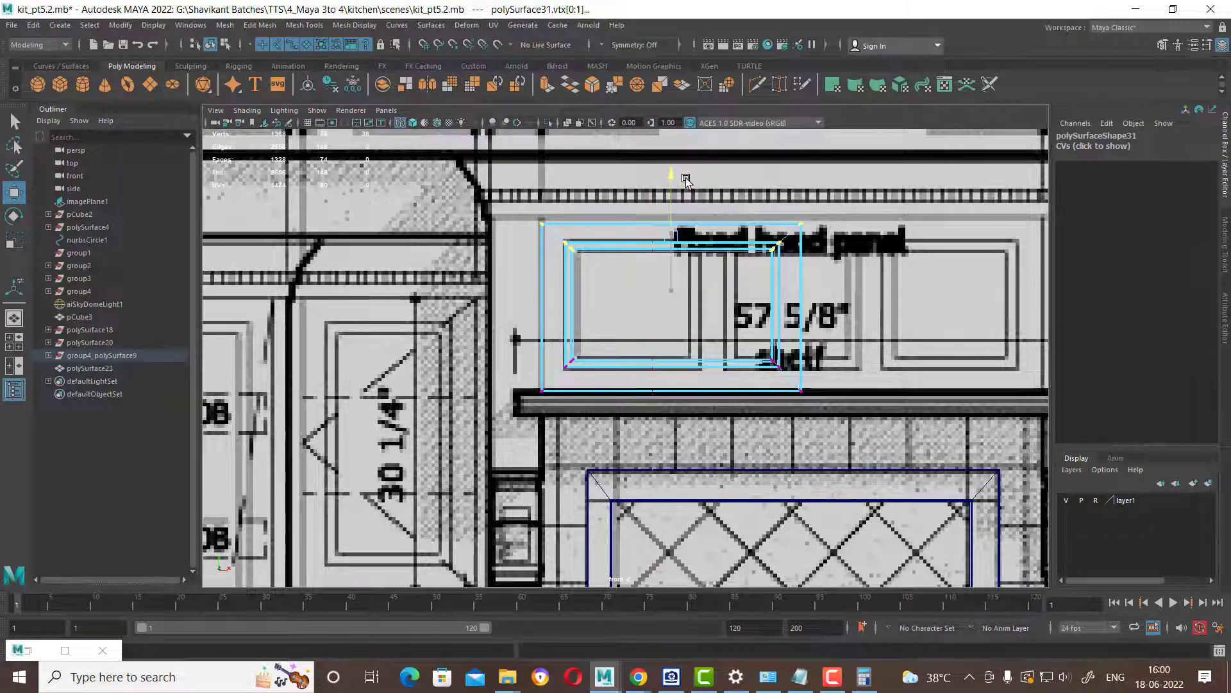
left_click_drag(891, 200, 787, 405)
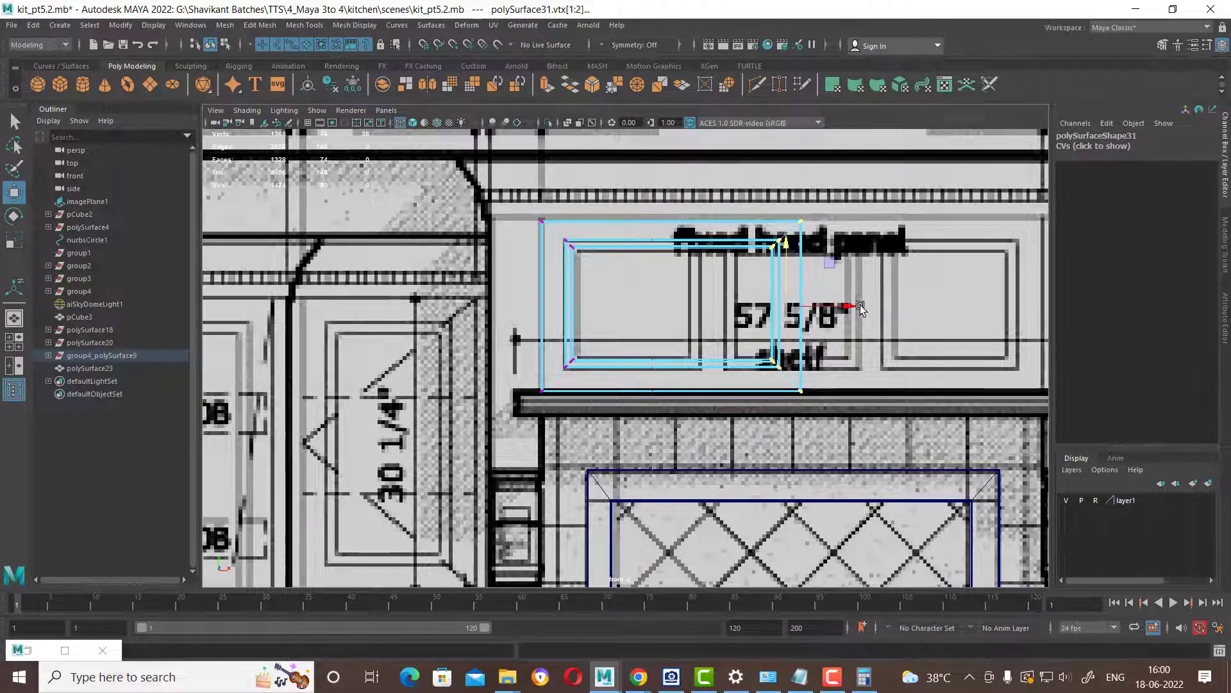
left_click_drag(850, 307, 759, 307)
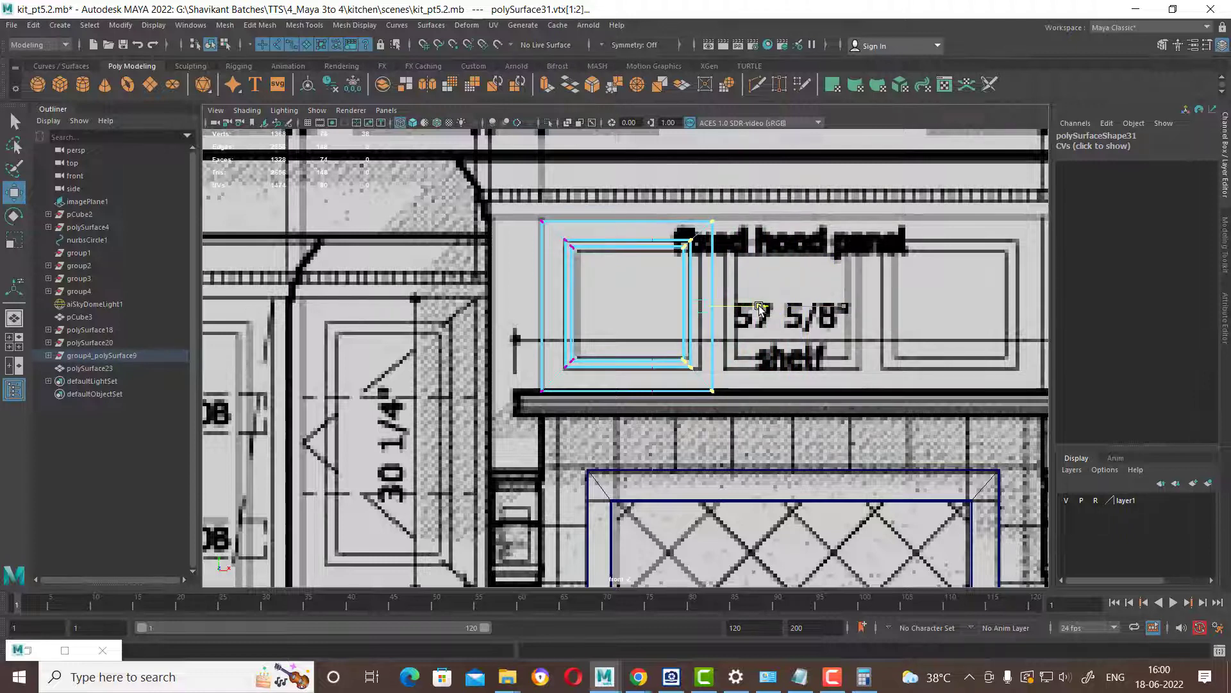
left_click_drag(758, 307, 768, 307)
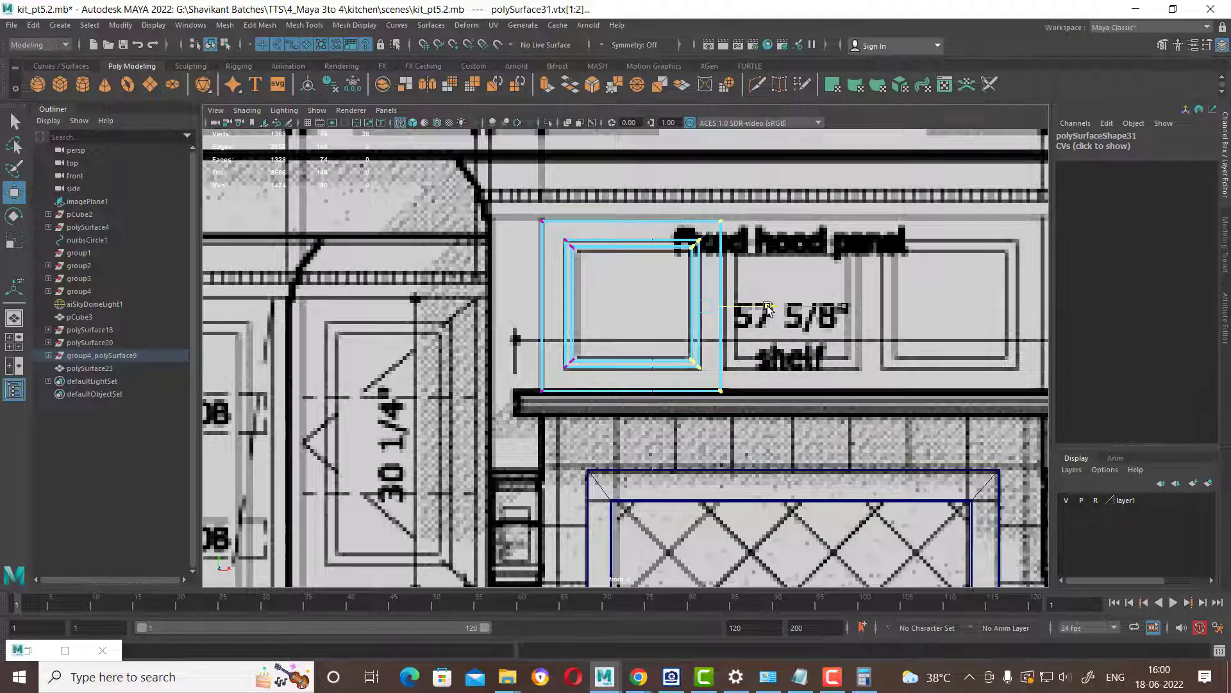
Recentre the front view and return to Object Mode with the hood panel frame selected.
scroll(768, 308, "down", 3)
middle_click_drag(827, 365, 731, 365, "alt")
scroll(798, 359, "up", 2)
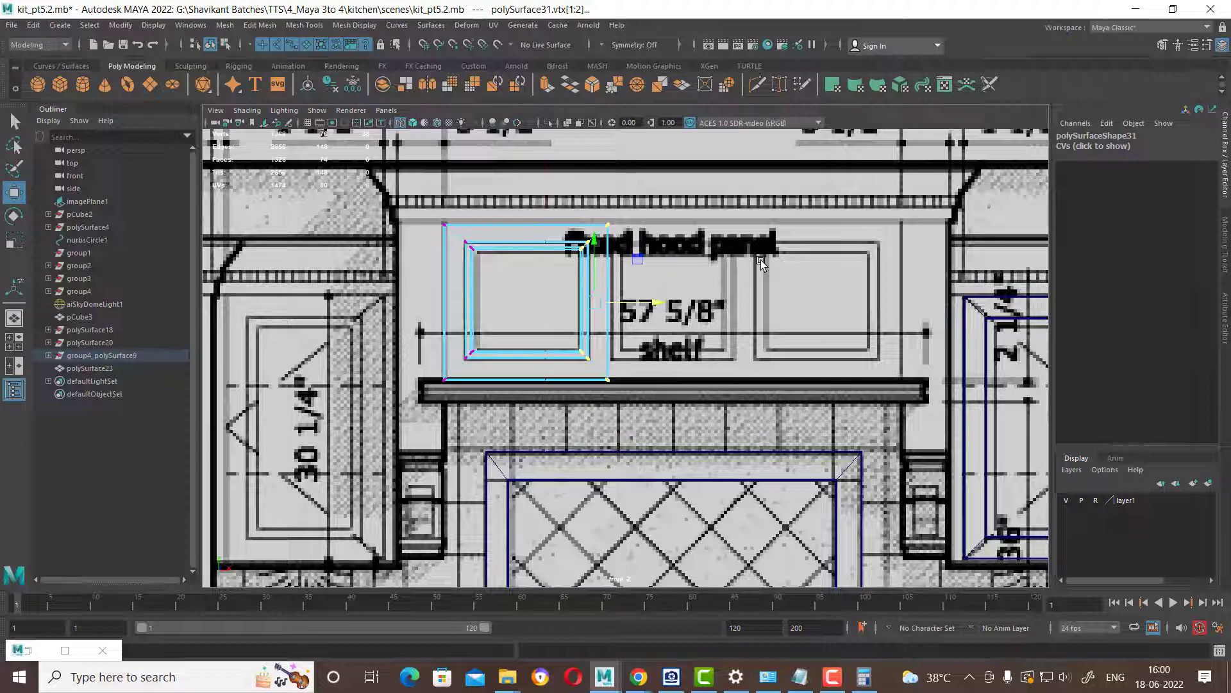
scroll(853, 517, "down", 5)
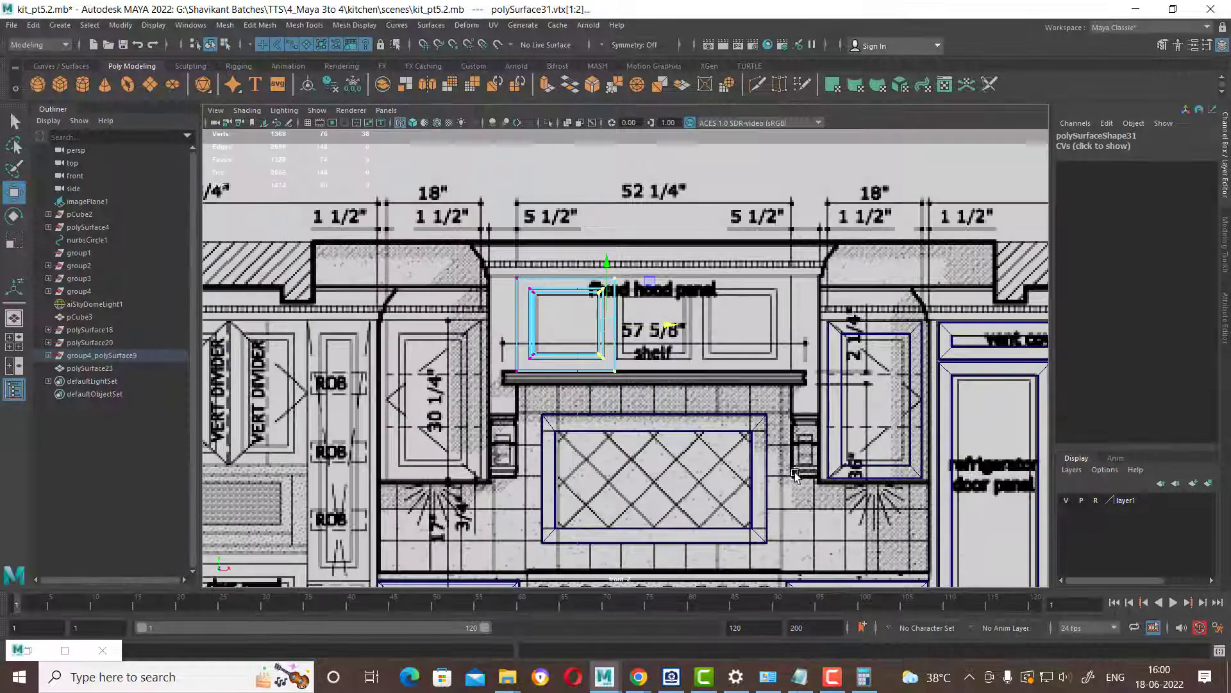
scroll(753, 491, "up", 3)
scroll(770, 478, "down", 2)
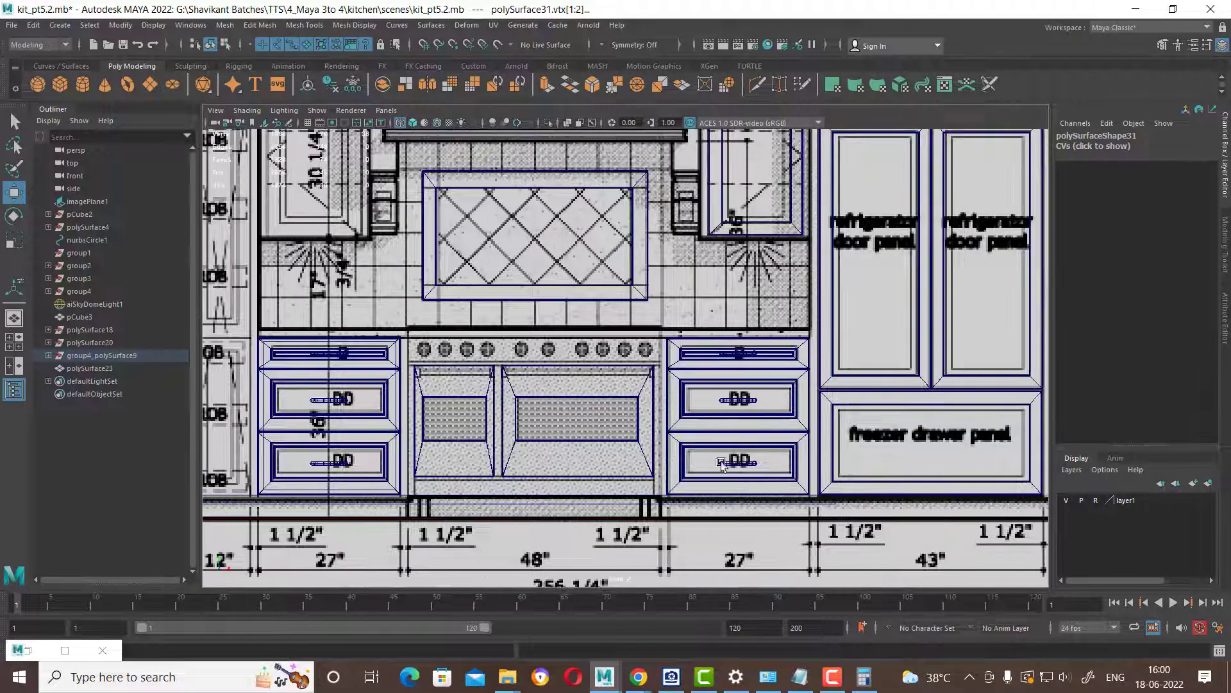
scroll(576, 385, "up", 2)
right_click_drag(576, 385, 580, 360)
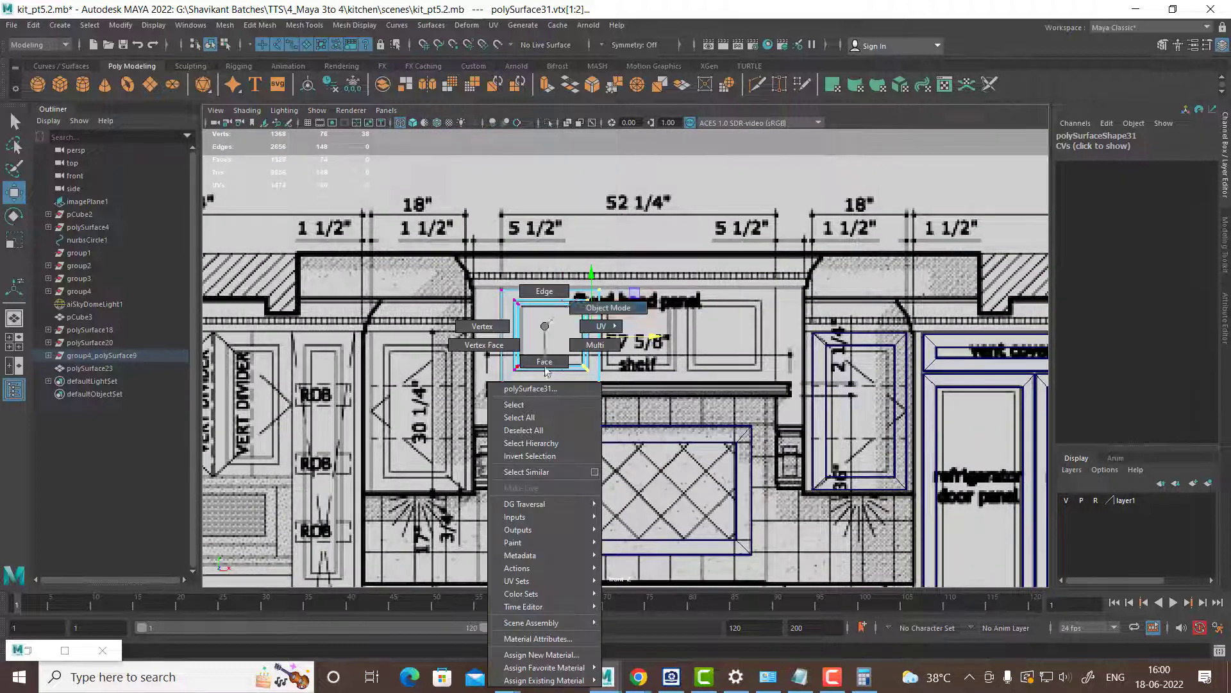
left_click(576, 374)
left_click(576, 374)
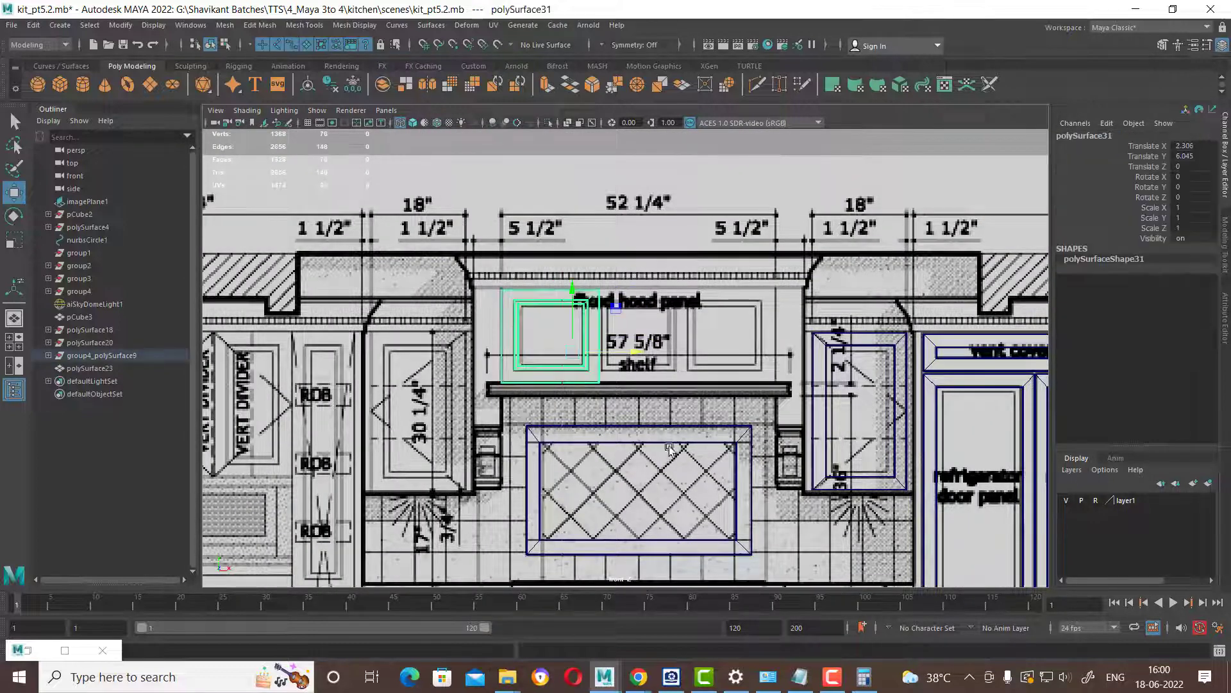
Hide the lower right drawer model and pCube3, then reselect hood panel frame polySurface31.
scroll(764, 474, "up", 1)
scroll(773, 385, "up", 1)
scroll(780, 411, "up", 1)
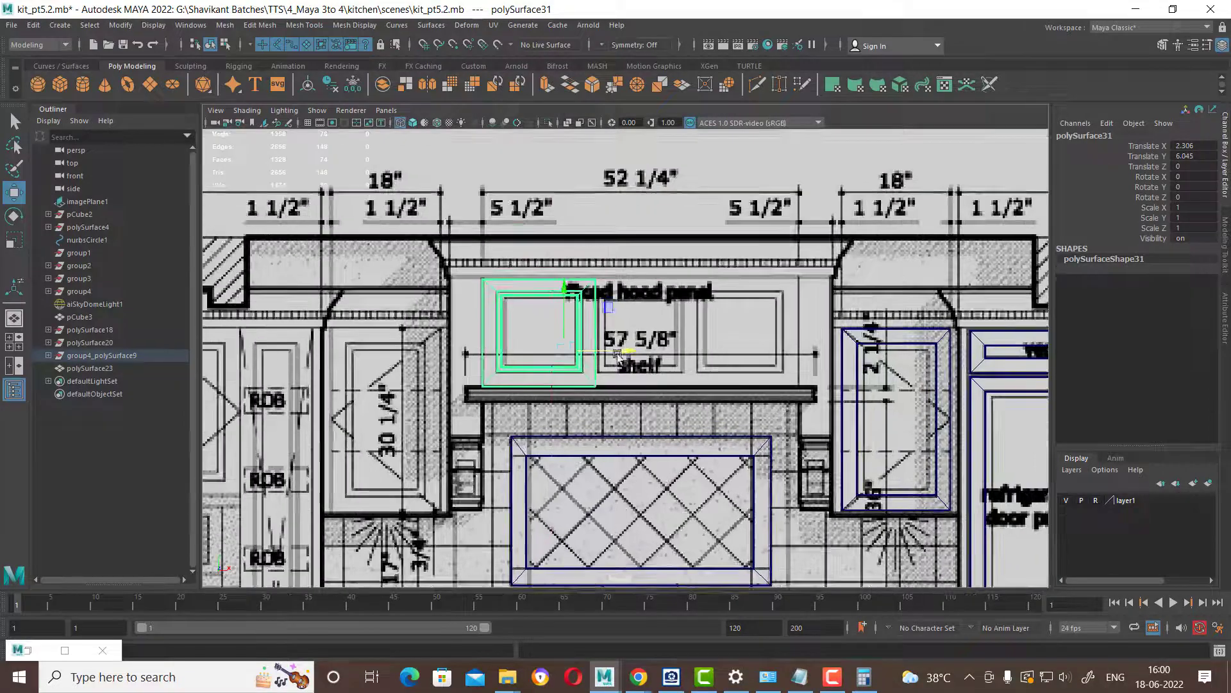
scroll(559, 179, "down", 1)
scroll(560, 179, "down", 1)
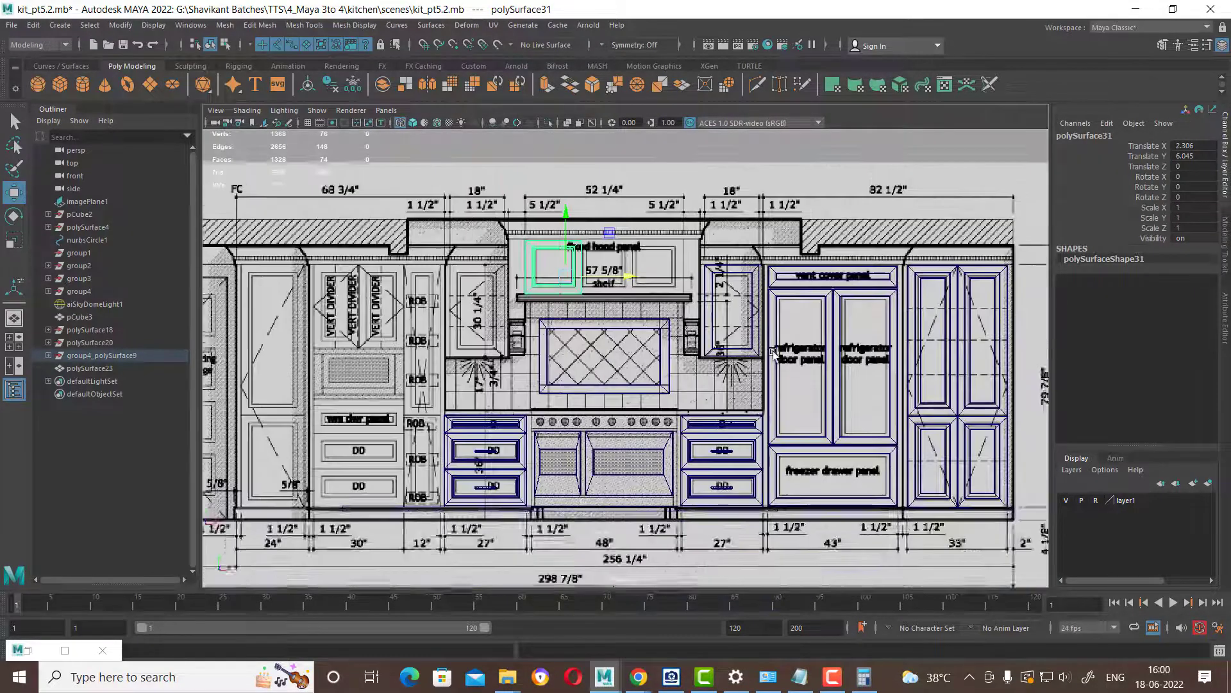
left_click_drag(754, 424, 761, 545)
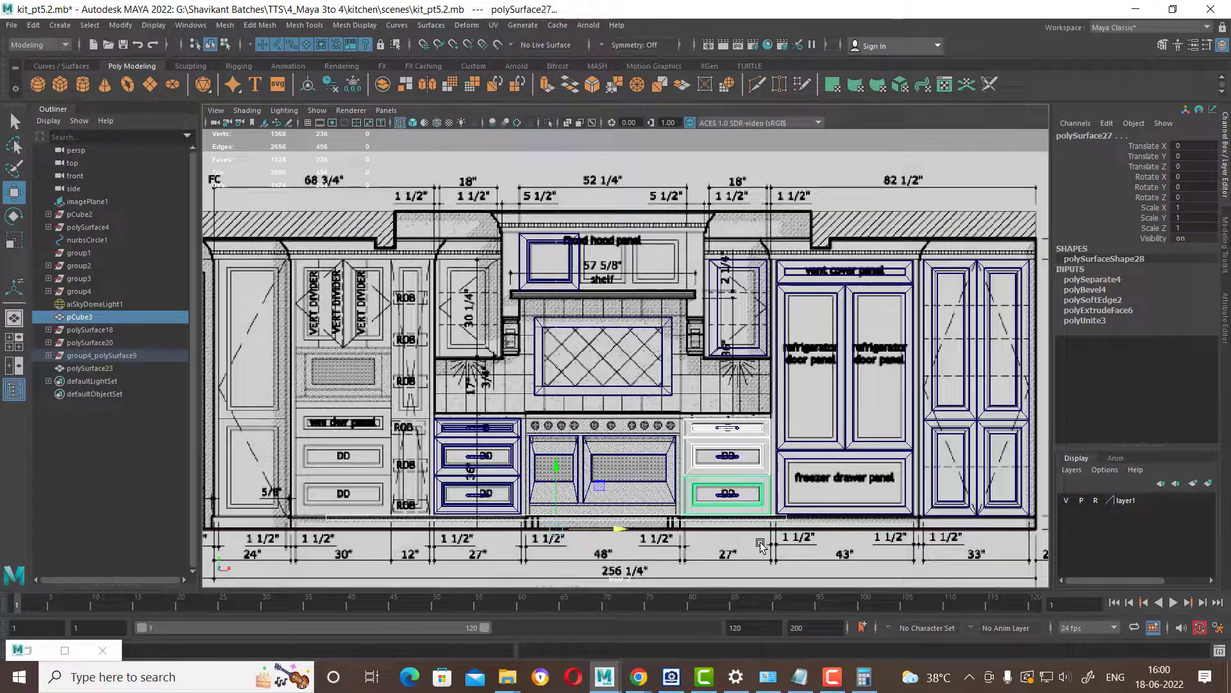
key("ctrl+h")
scroll(747, 467, "up", 2)
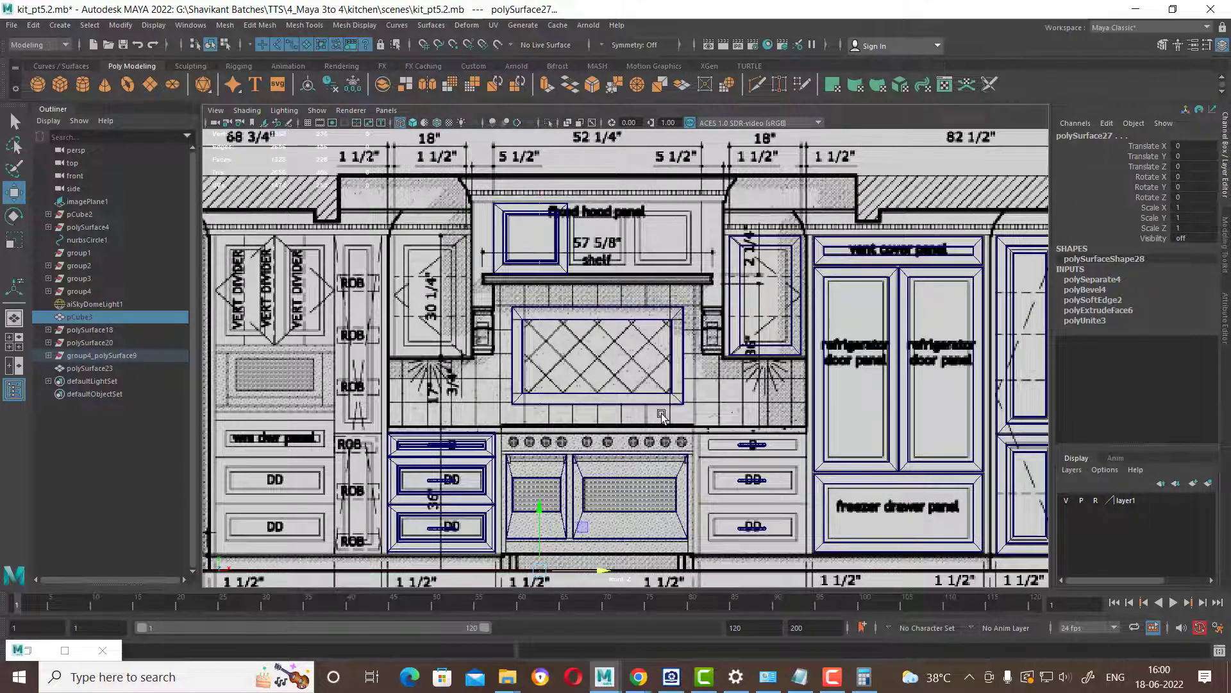
scroll(667, 385, "up", 2)
scroll(681, 356, "up", 2)
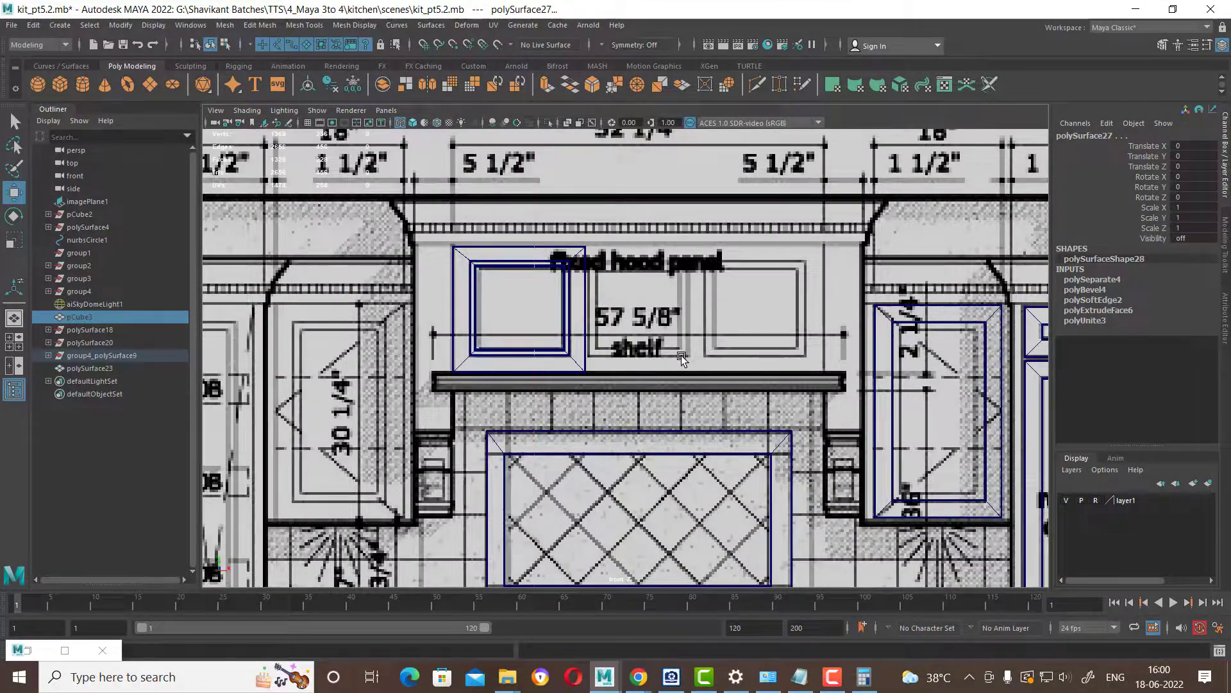
key("ctrl+h")
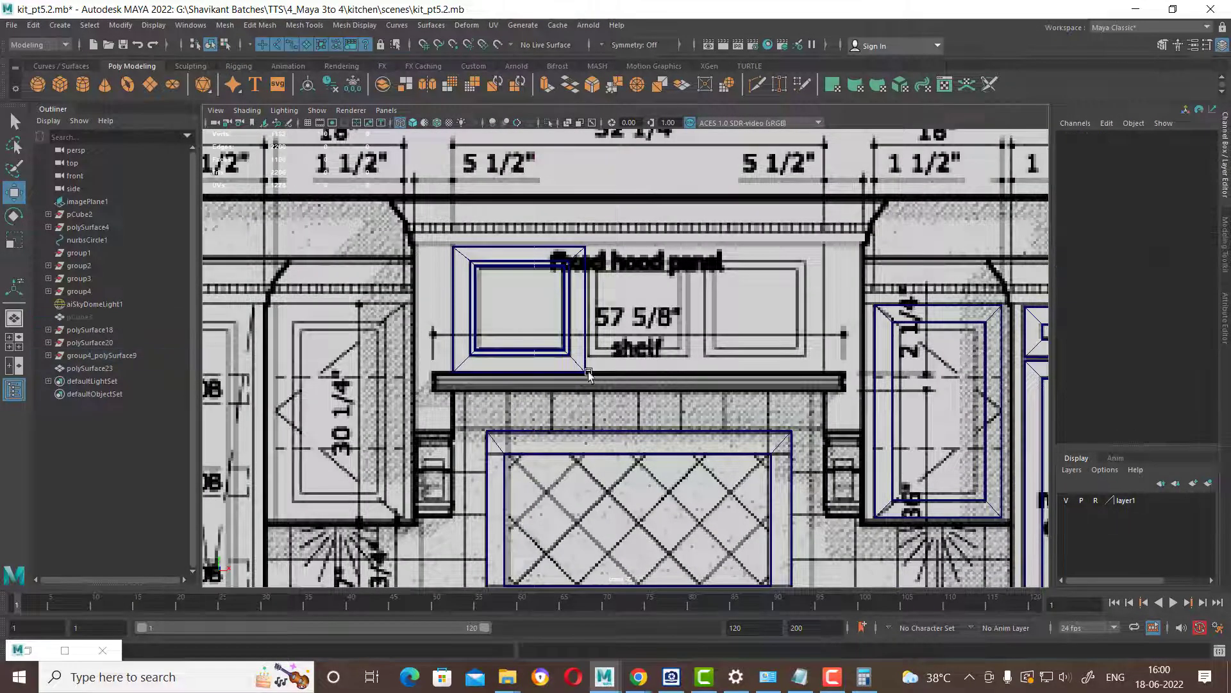
left_click(588, 374)
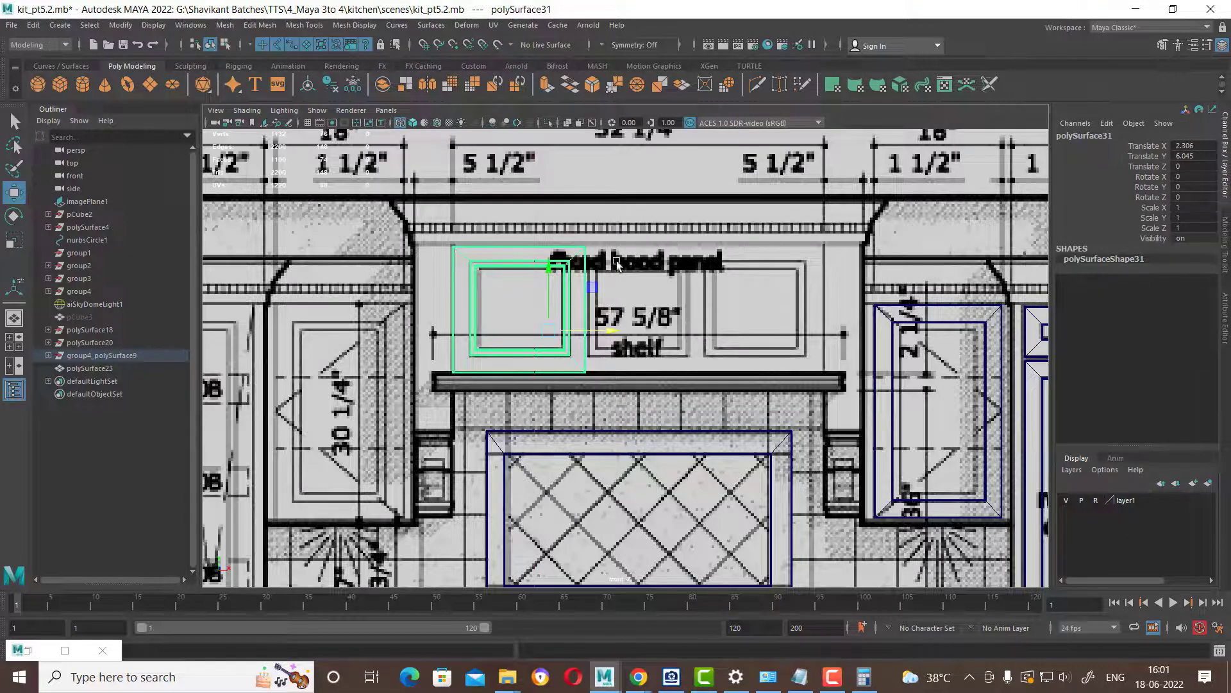
Stretch polySurface31's right vertices across the hood, moving its inner right edge back over the left inset.
right_click_drag(516, 268, 516, 221)
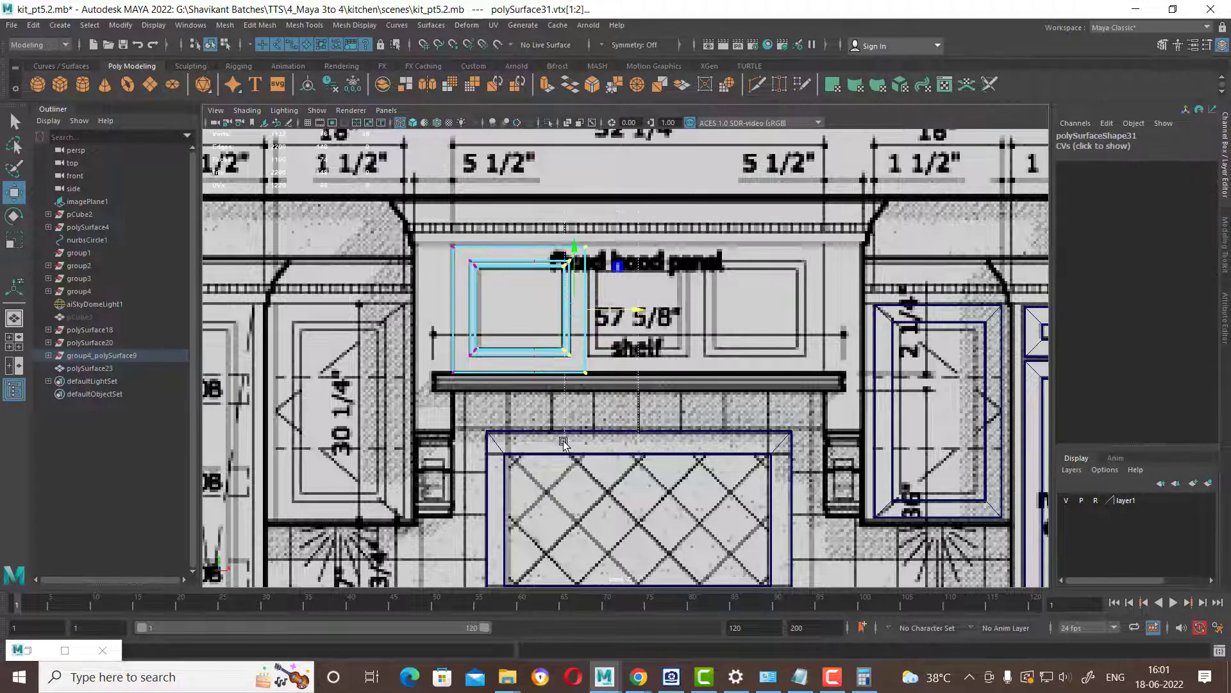
left_click_drag(642, 315, 875, 311)
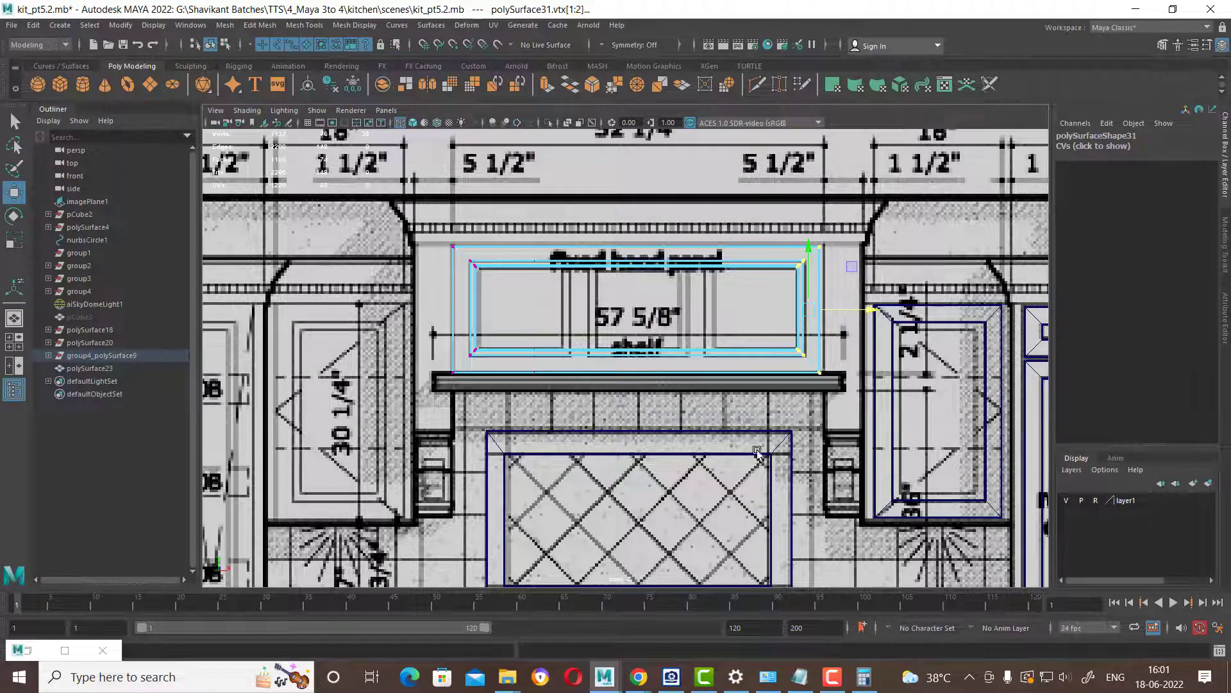
scroll(757, 451, "up", 2)
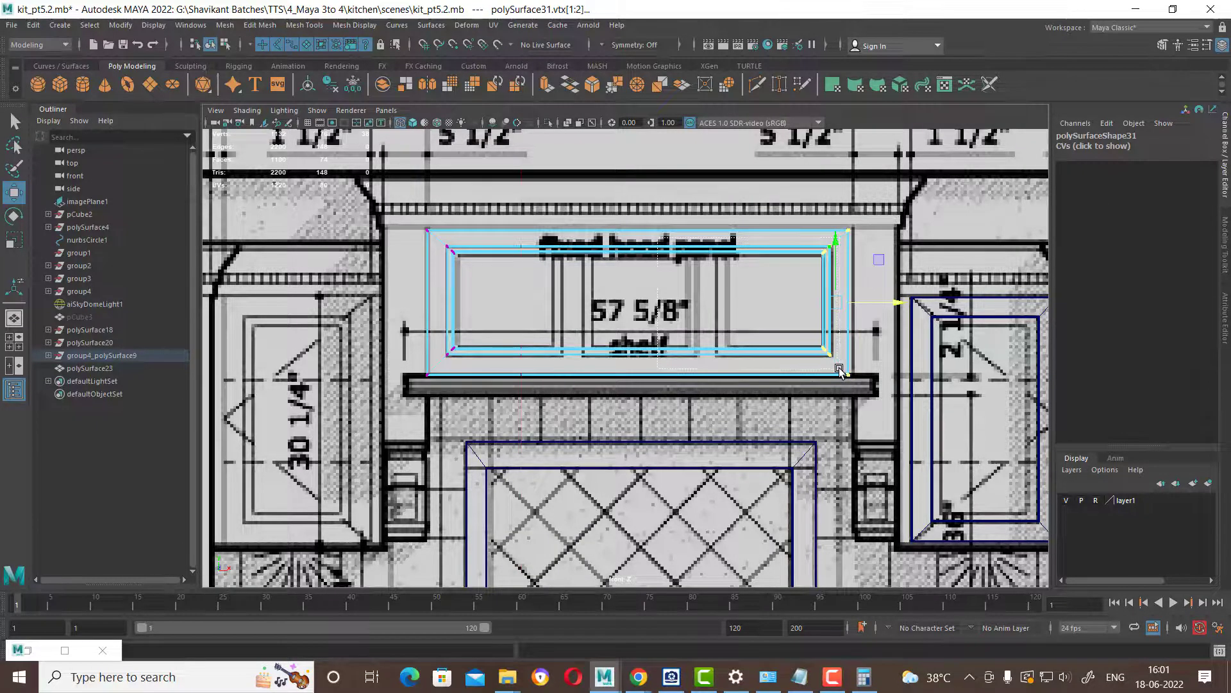
left_click_drag(859, 301, 635, 300)
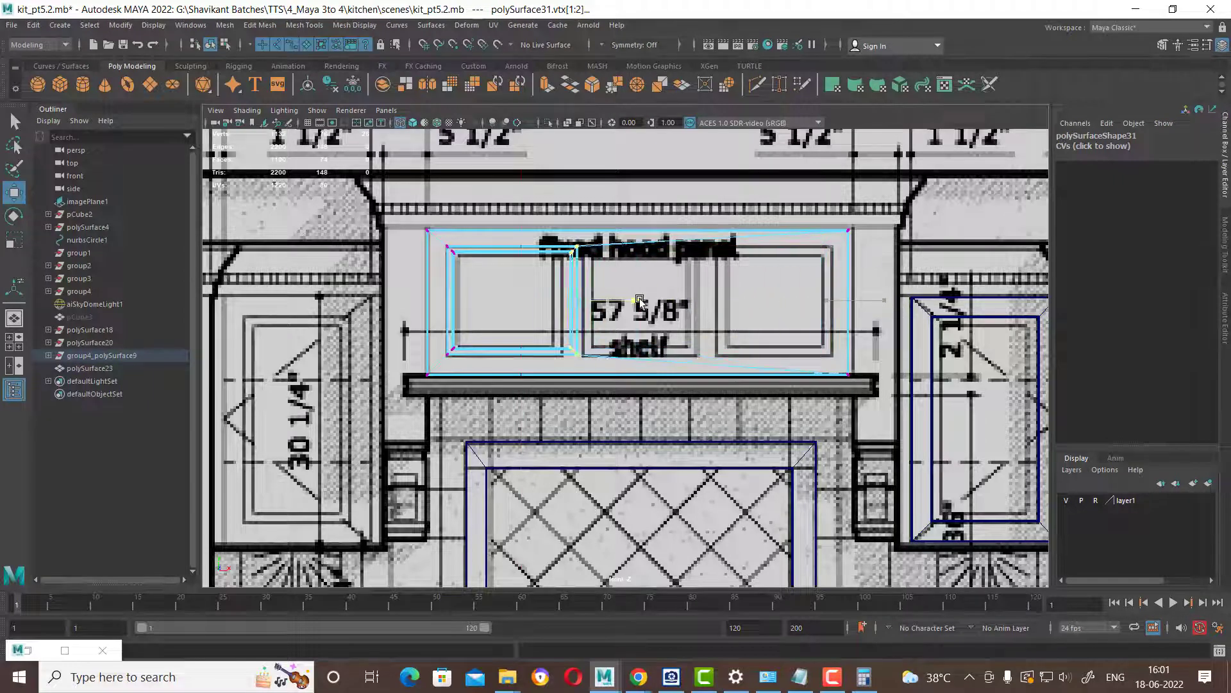
key("ctrl+z")
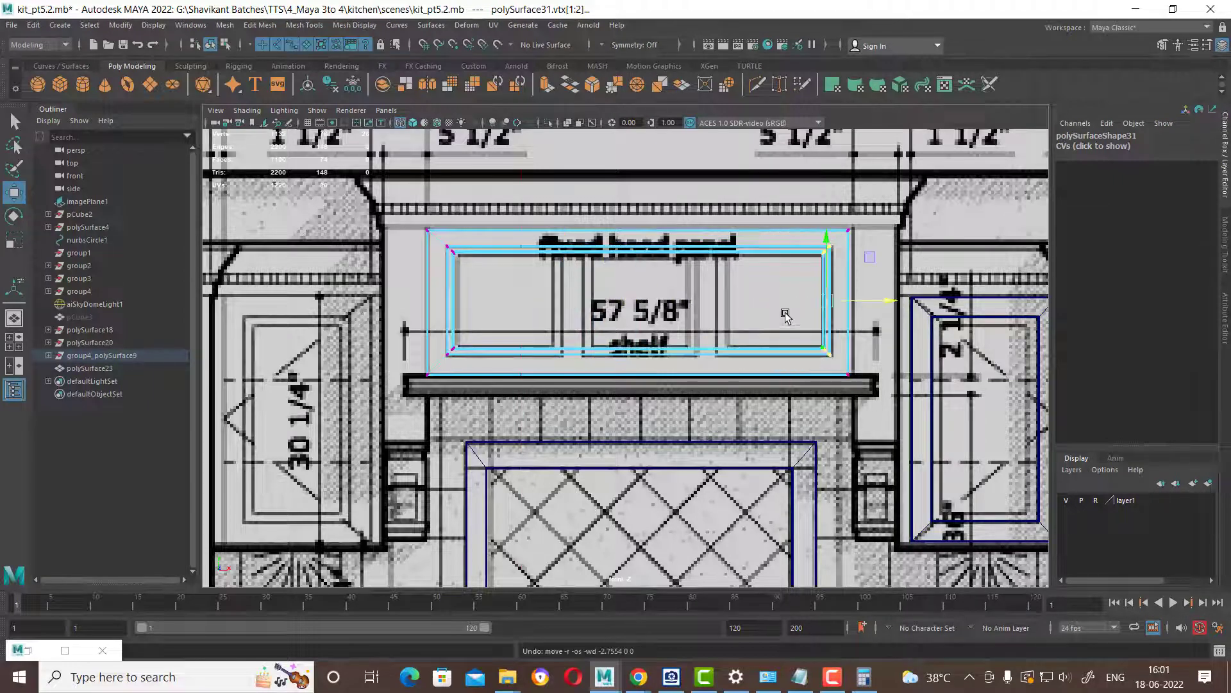
left_click_drag(900, 301, 622, 309)
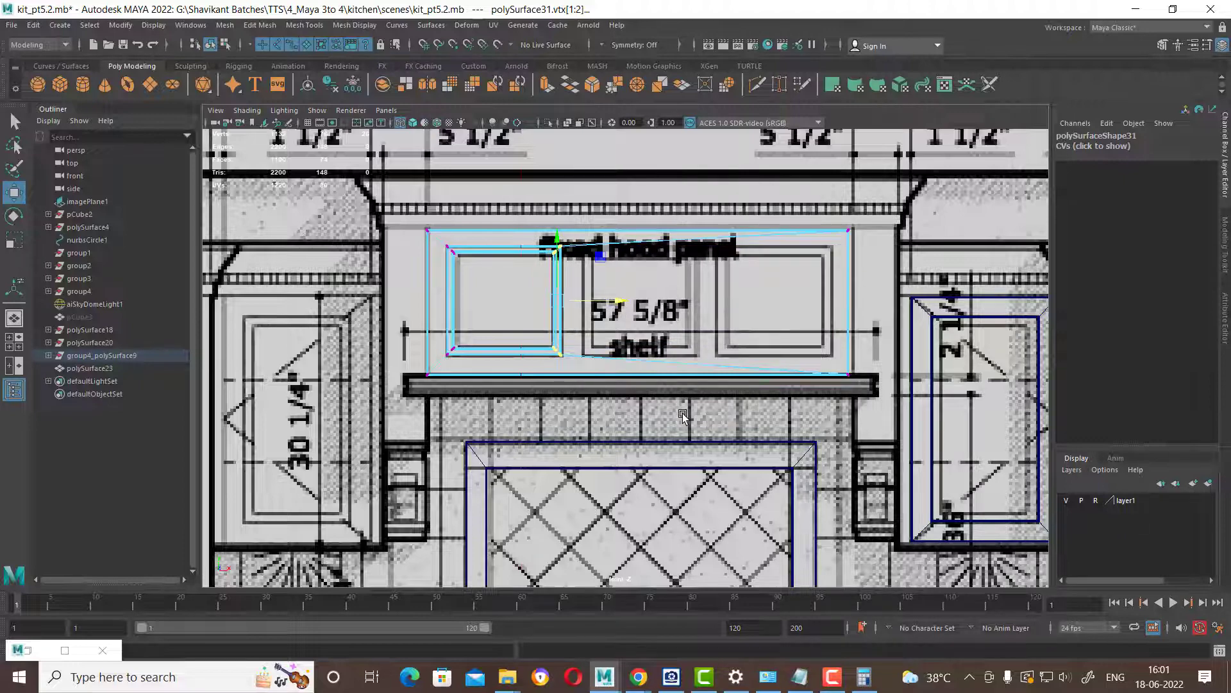
key("space")
key("space")
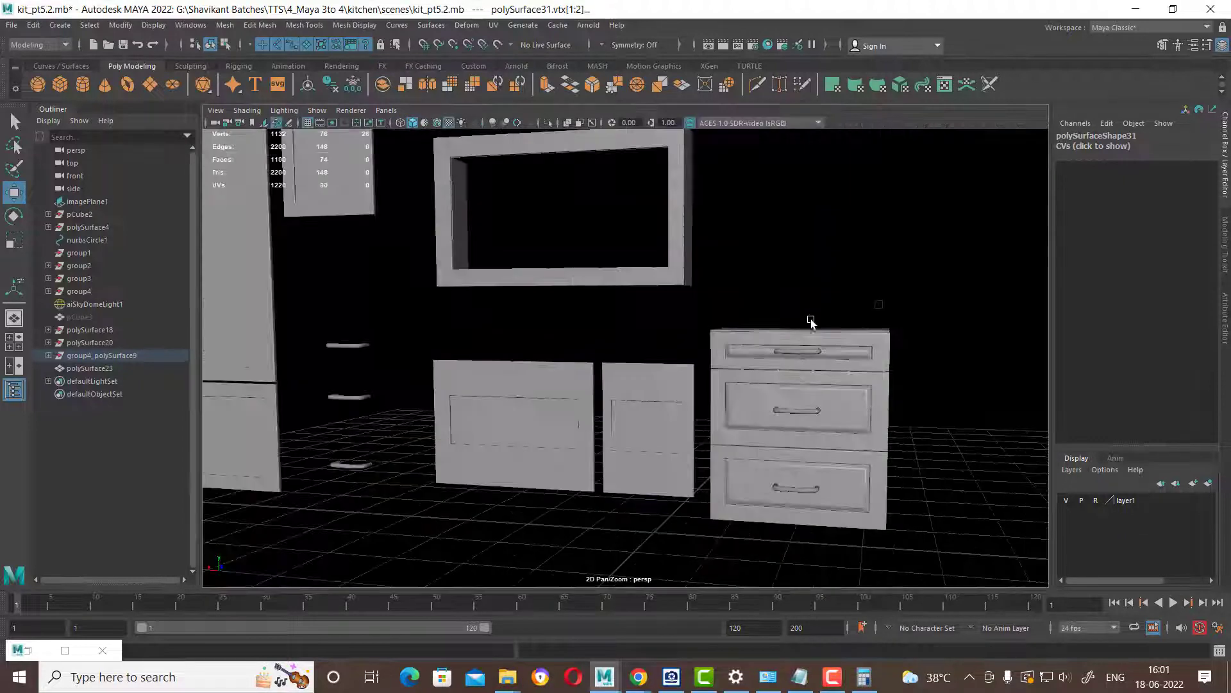
left_click_drag(811, 320, 791, 399, "alt")
key("F8")
left_click(744, 255)
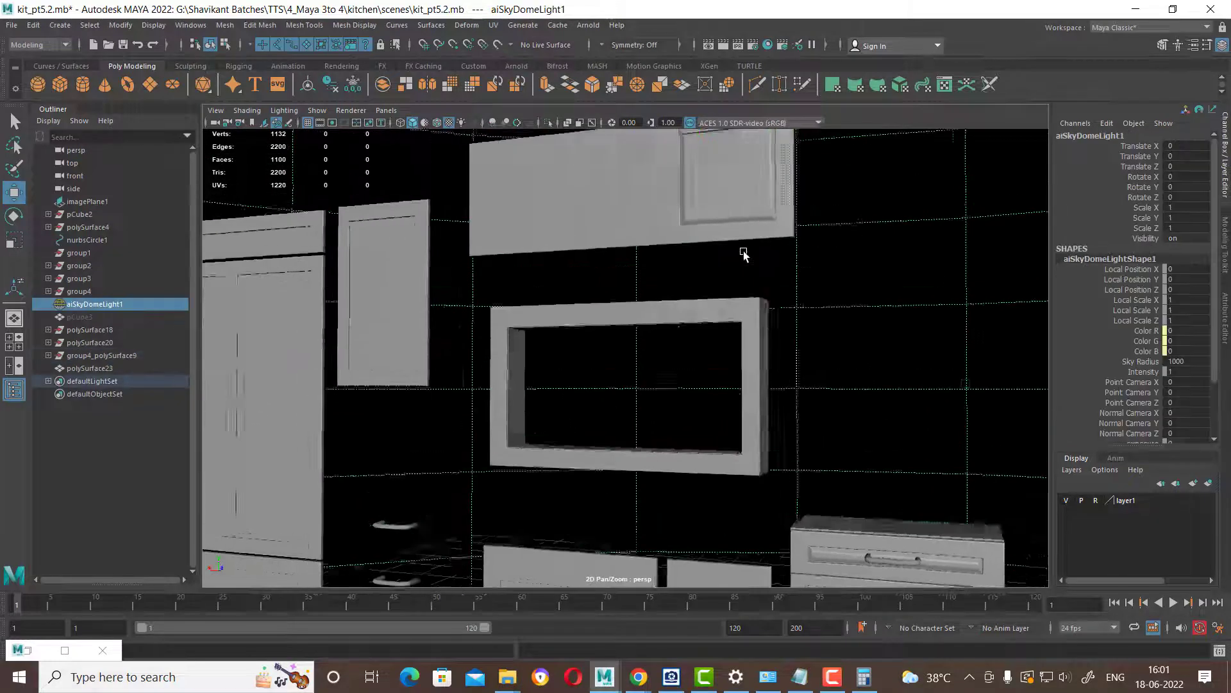
mouse_move(744, 255)
left_mouse_down("alt")
mouse_move(868, 366)
mouse_move(843, 361)
left_mouse_up("alt")
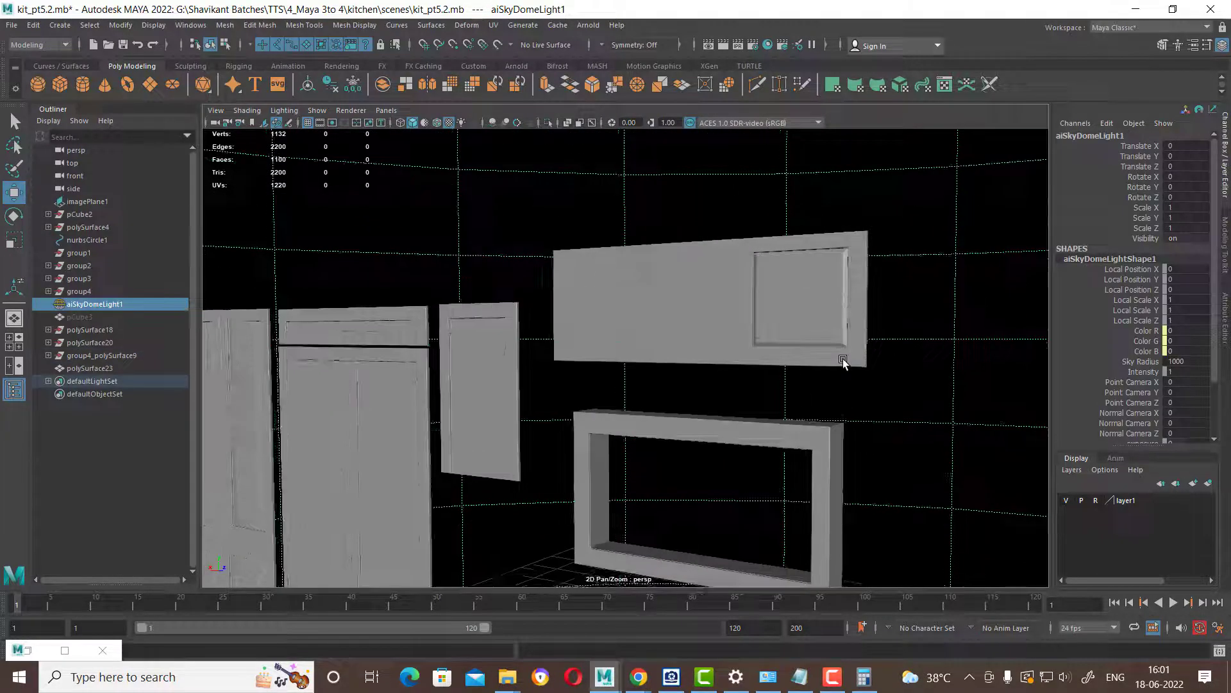
left_click(803, 331)
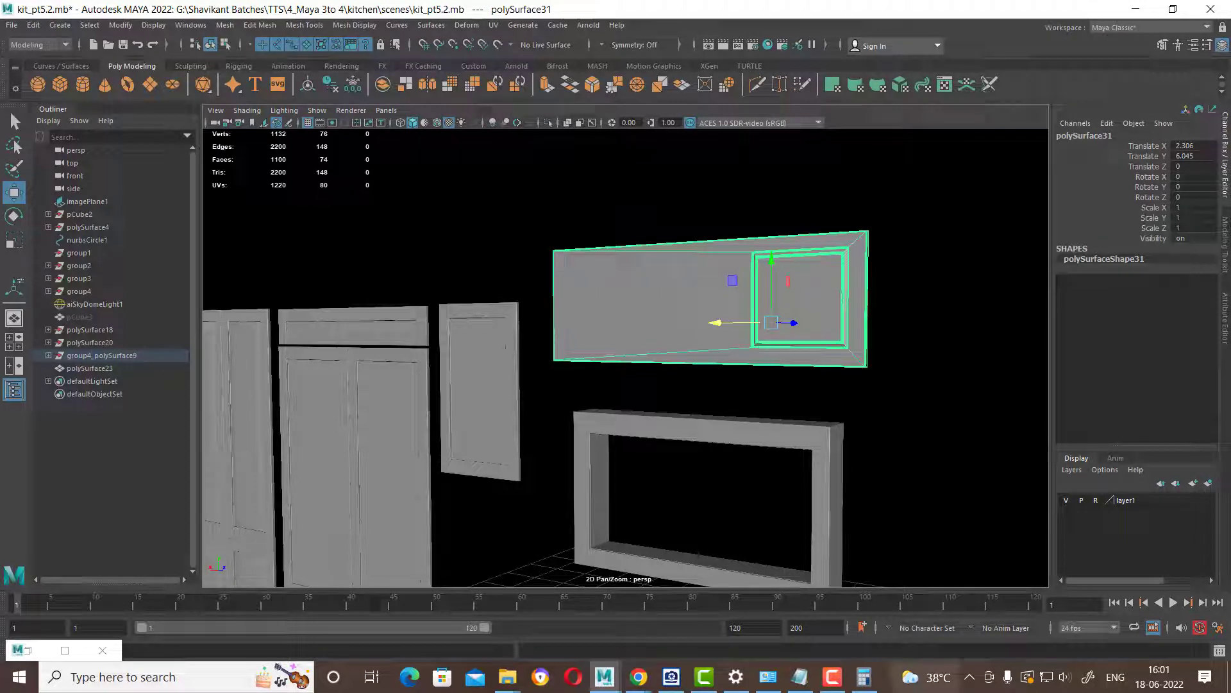
Undo the inner-vertex move so polySurface31's opening again spans all three blueprint insets.
left_click(832, 677)
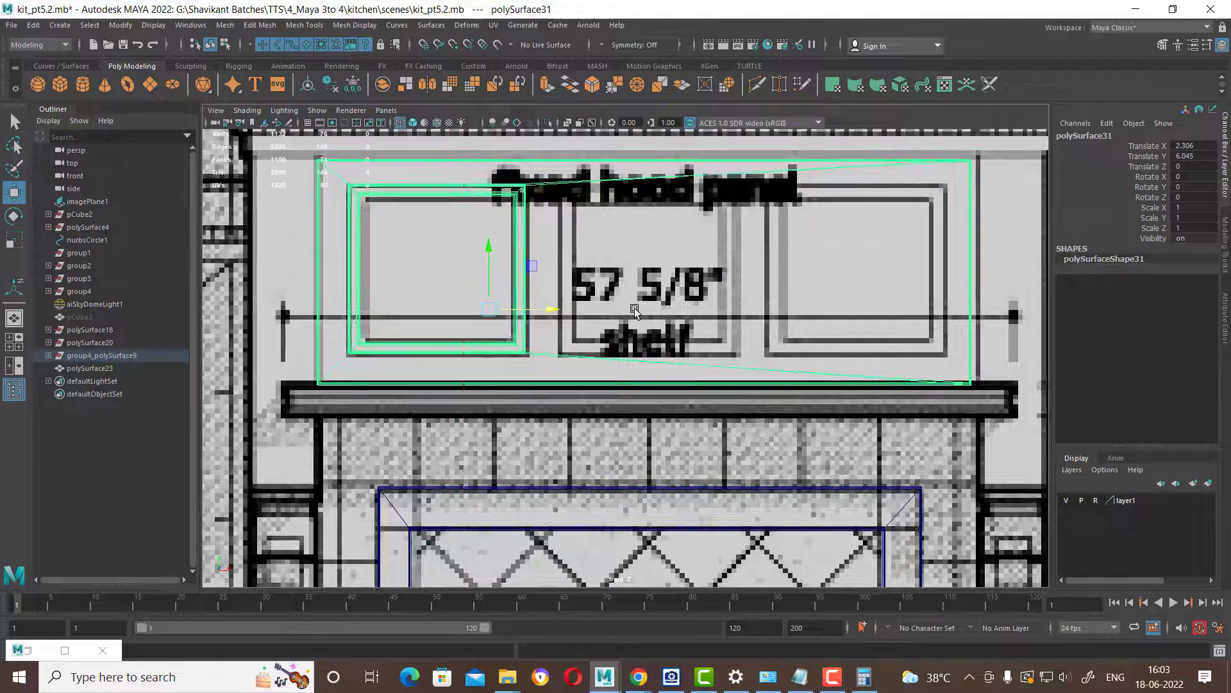
key("ctrl+z")
key("ctrl+z")
key("ctrl+z")
key("ctrl+z")
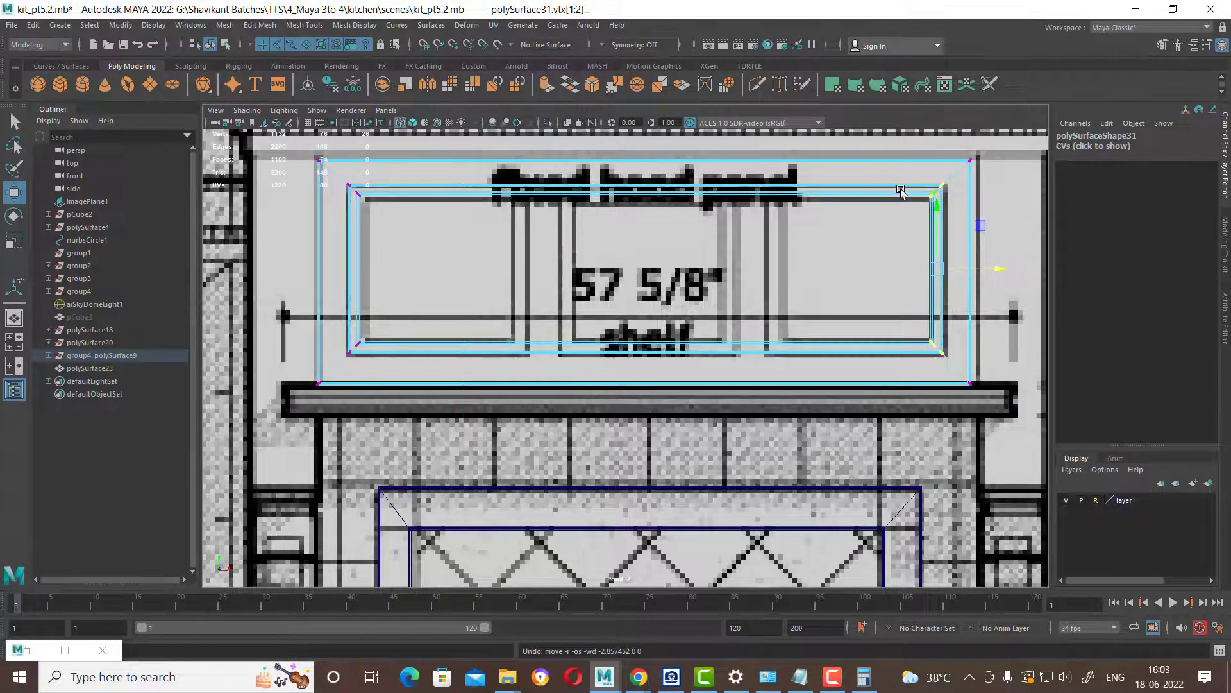
Select the hood panel's inner recessed face in face selection mode.
right_click_drag(860, 185, 870, 184)
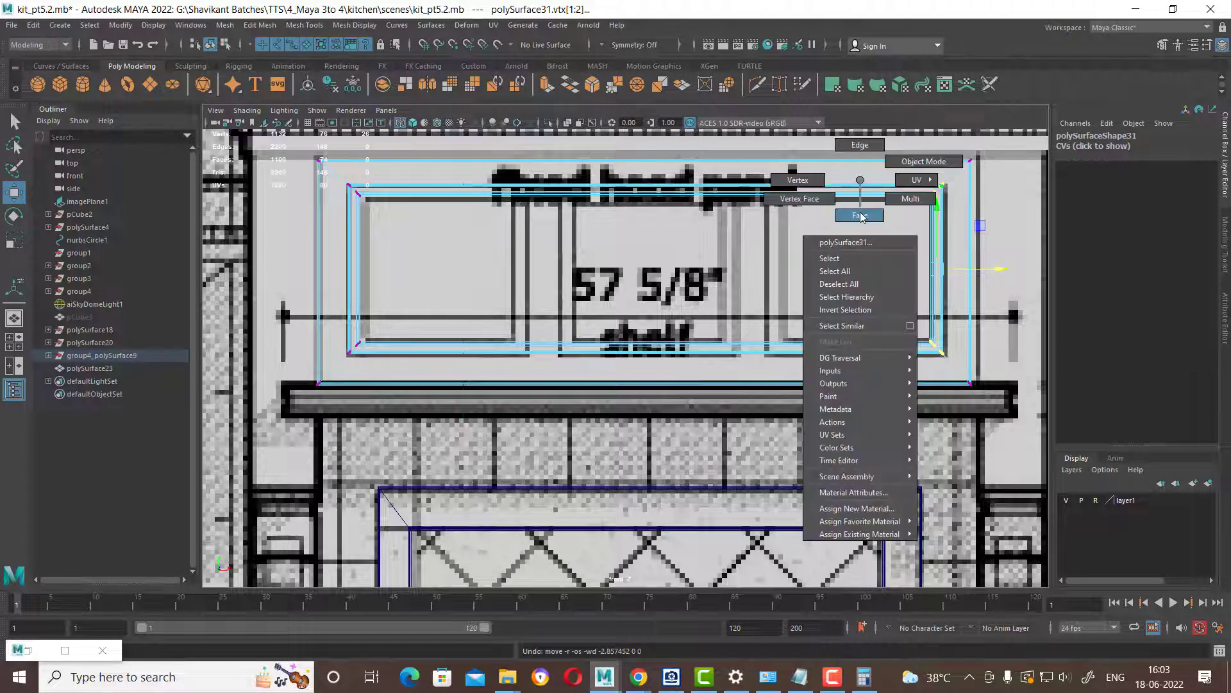
left_click(817, 234)
key("space")
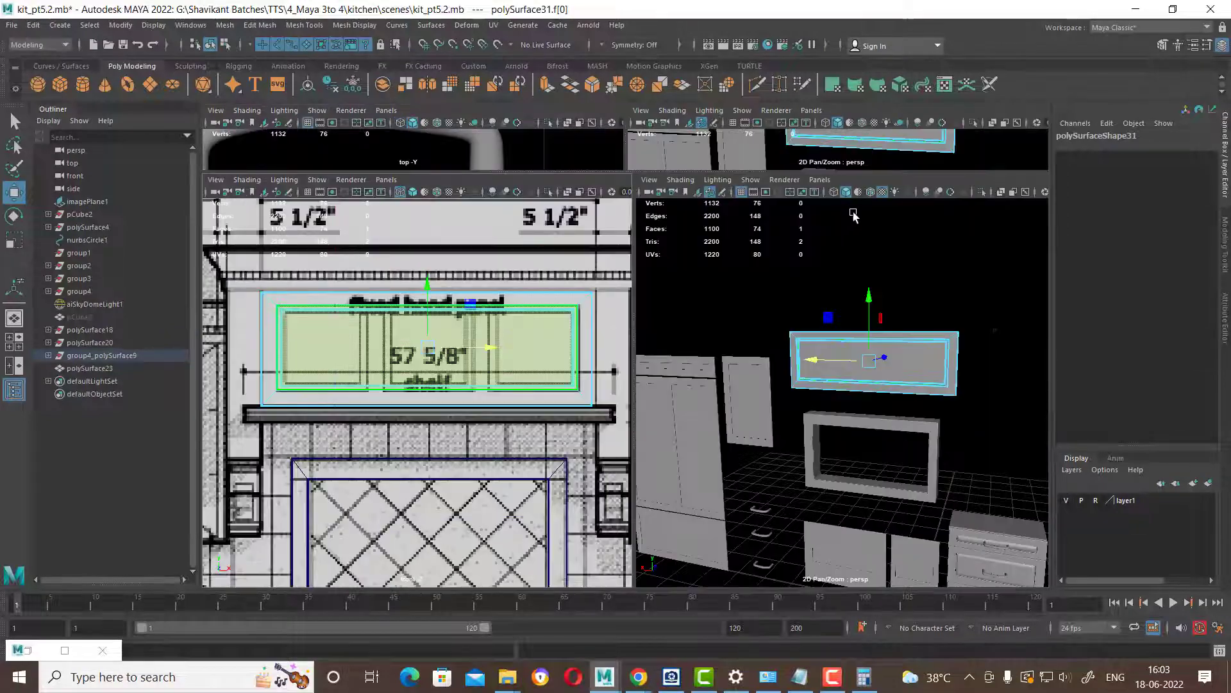
key("space")
scroll(899, 358, "up", 3)
left_click(794, 274)
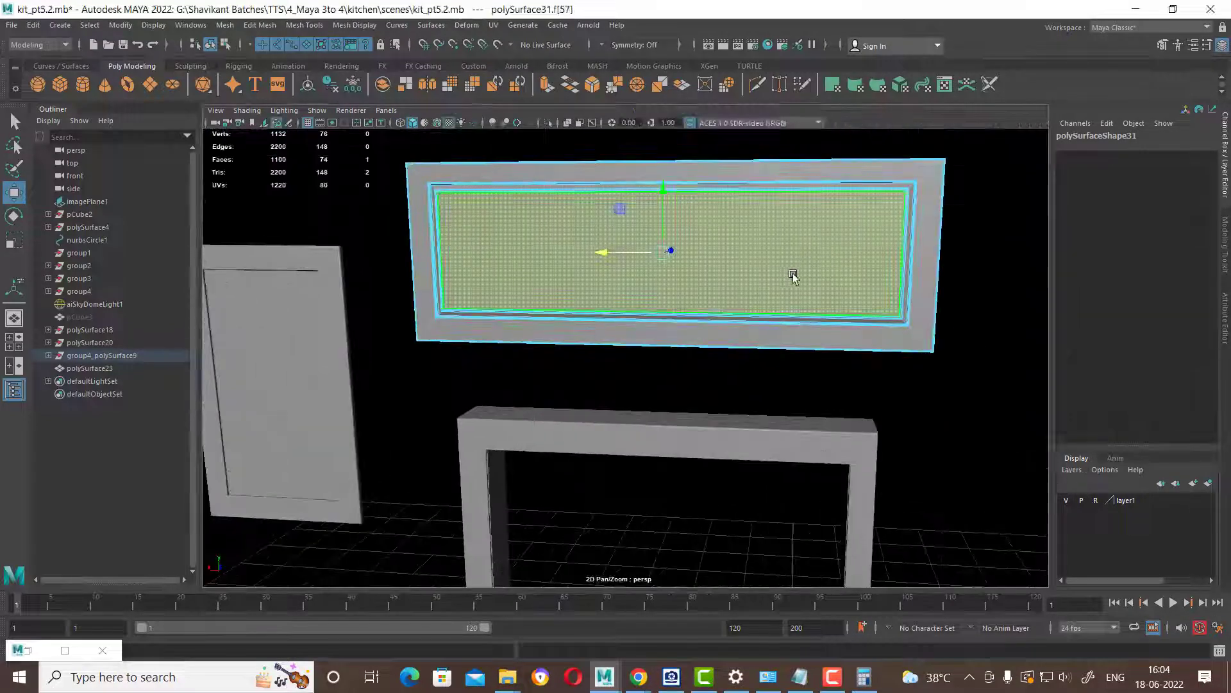
scroll(841, 344, "up", 3)
scroll(841, 343, "down", 2)
scroll(761, 343, "down", 2)
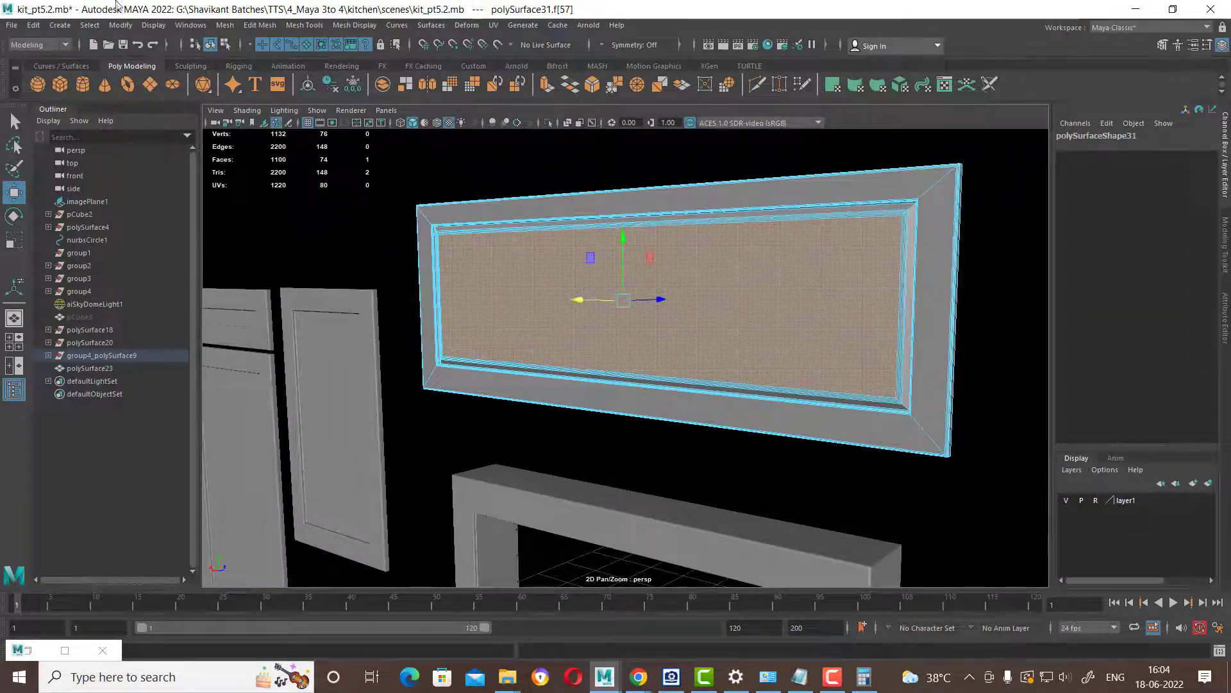
Grow the face selection outward to cover the inset frame, then shrink it back by one ring.
left_click(90, 25)
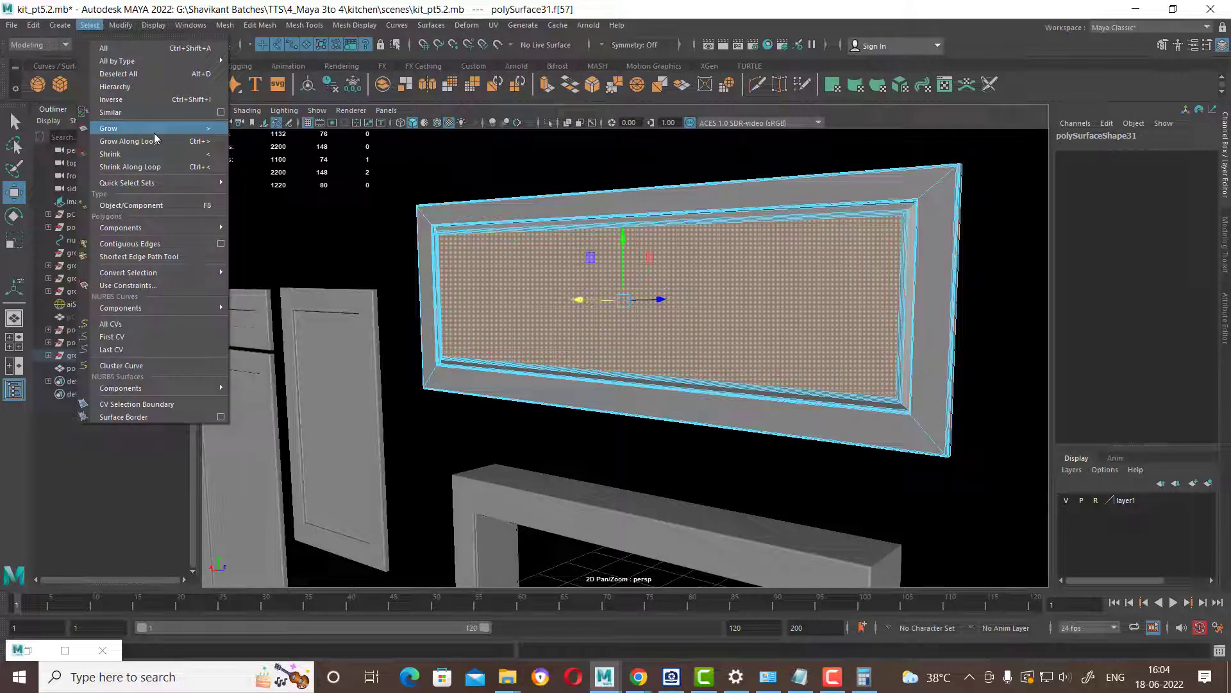
left_click(206, 132)
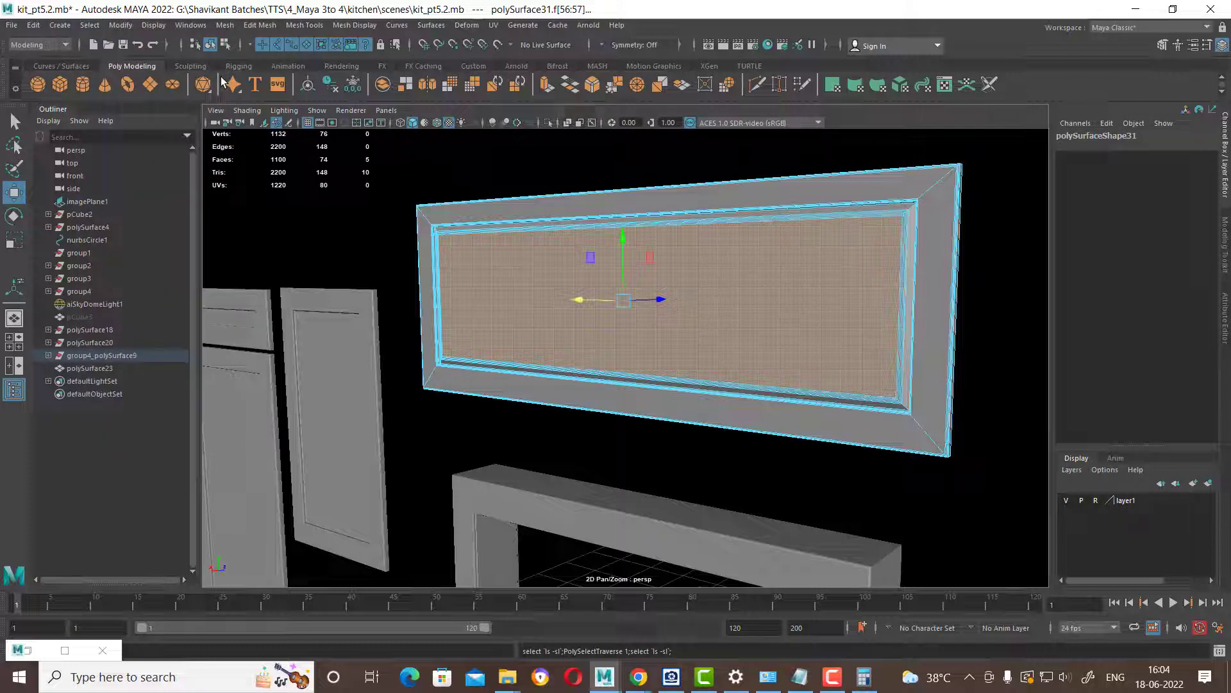
key("shift+period")
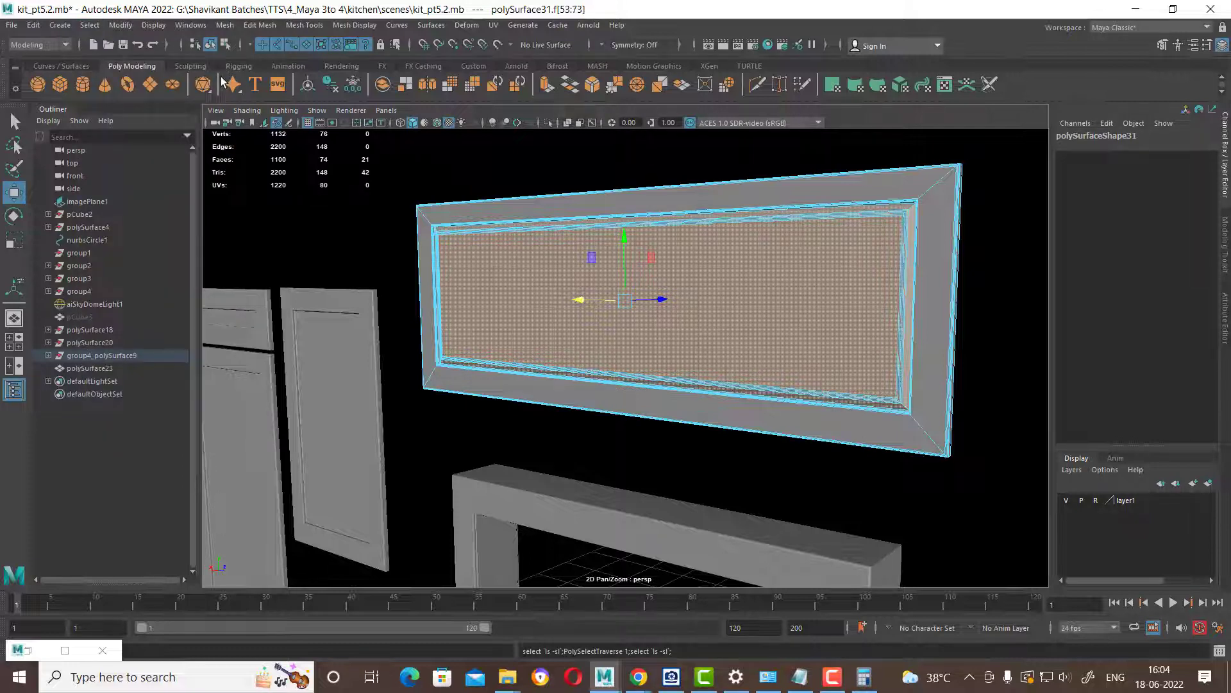
key("shift+period")
key("shift+period")
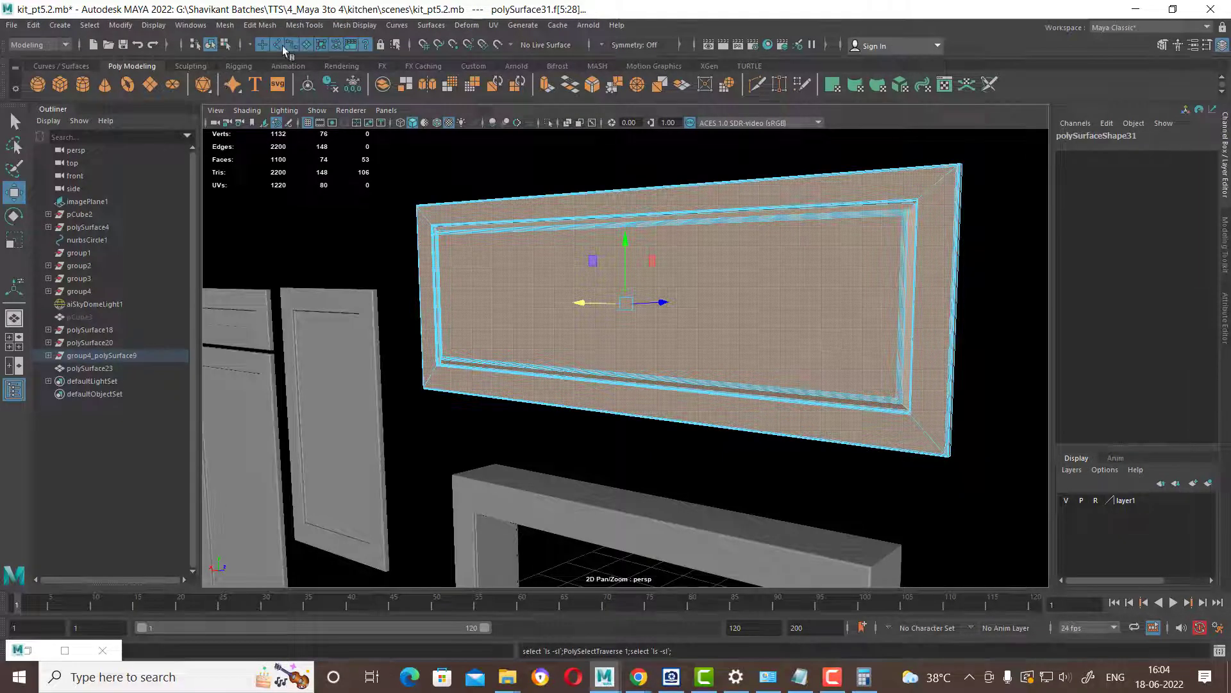
mouse_move(952, 531)
left_mouse_down("alt")
mouse_move(781, 495)
mouse_move(849, 346)
mouse_move(847, 426)
mouse_move(852, 412)
mouse_move(888, 412)
mouse_move(855, 418)
mouse_move(857, 398)
mouse_move(829, 404)
left_mouse_up("alt")
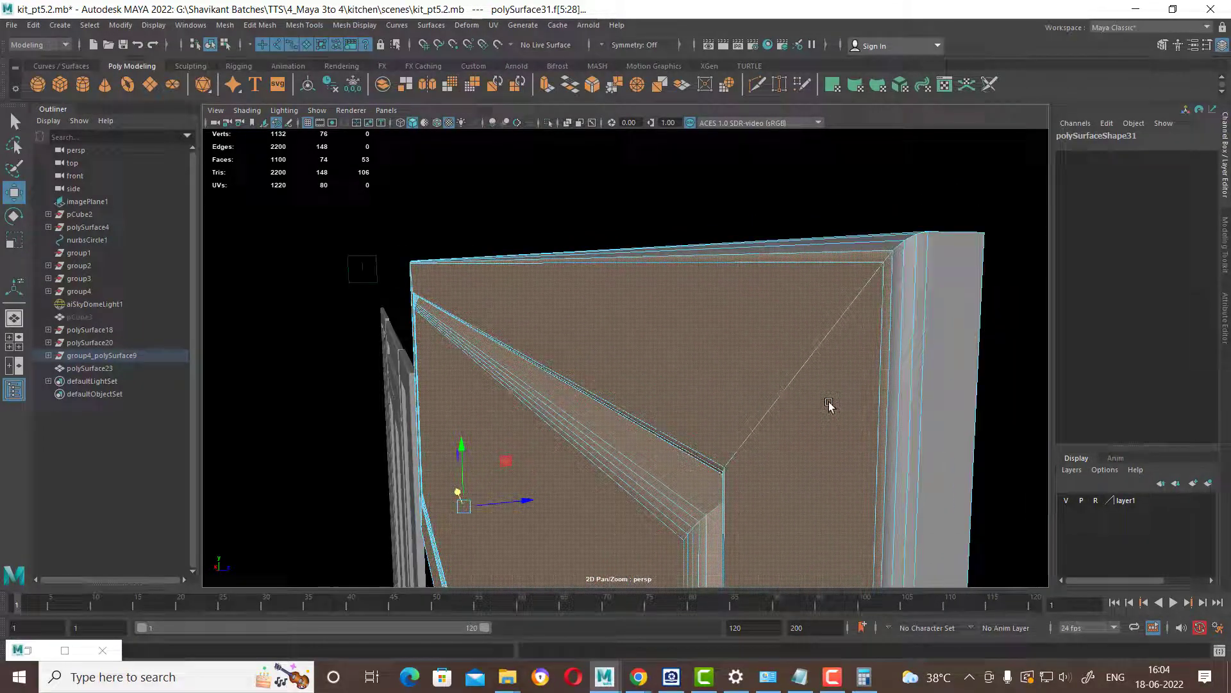
key("shift+comma")
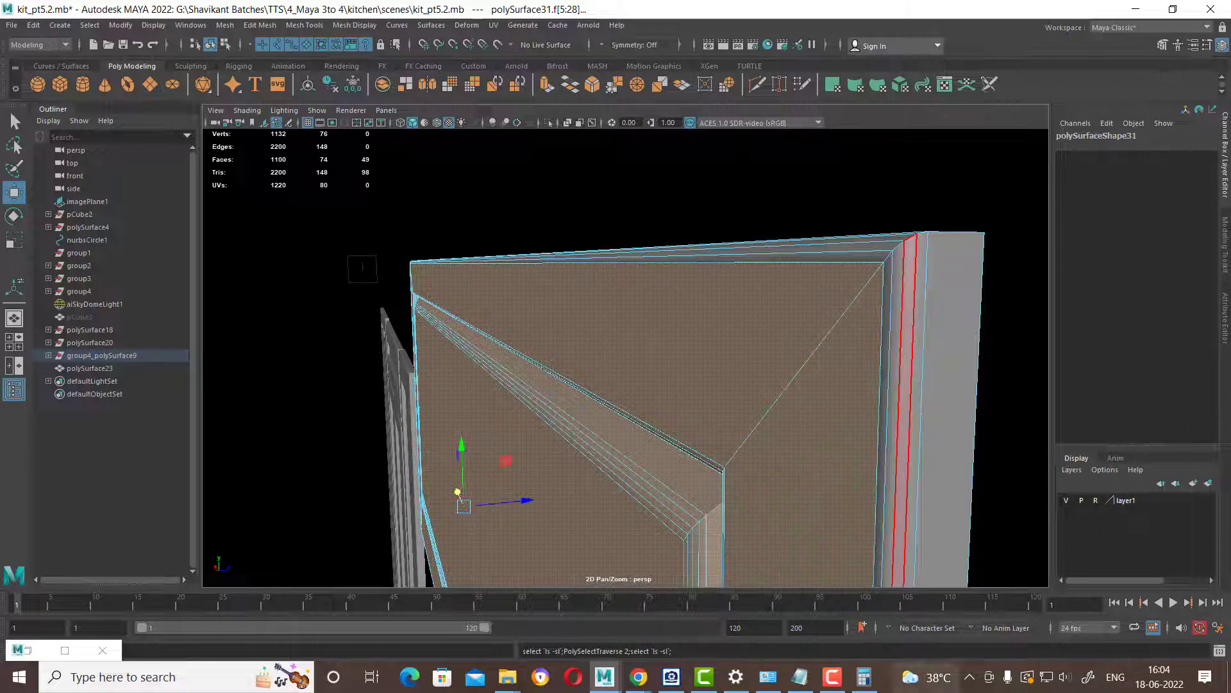
left_click(832, 676)
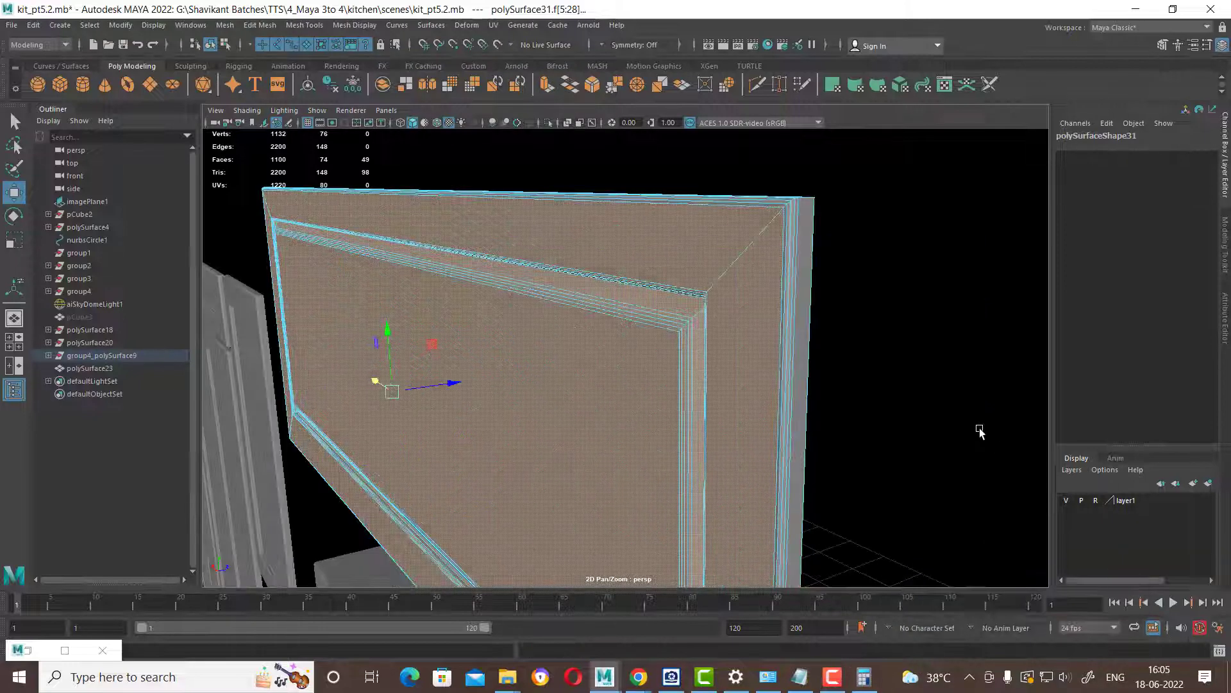
mouse_move(979, 429)
left_mouse_down("alt")
mouse_move(816, 355)
mouse_move(745, 421)
mouse_move(804, 517)
mouse_move(780, 432)
mouse_move(759, 445)
mouse_move(823, 378)
mouse_move(794, 407)
mouse_move(879, 404)
mouse_move(681, 313)
mouse_move(665, 390)
left_mouse_up("alt")
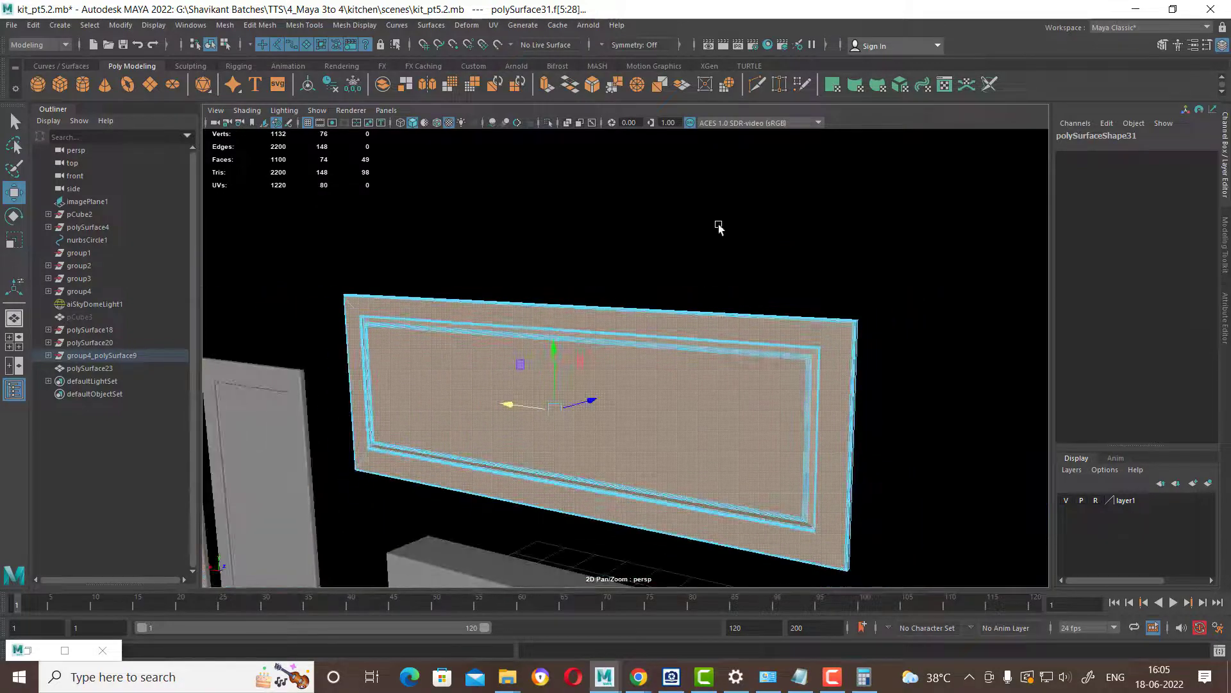
Extract the inset frame faces into polySurface33, hide the outer strip polySurface32, and select the frame.
right_click_drag(719, 226, 718, 454, "shift")
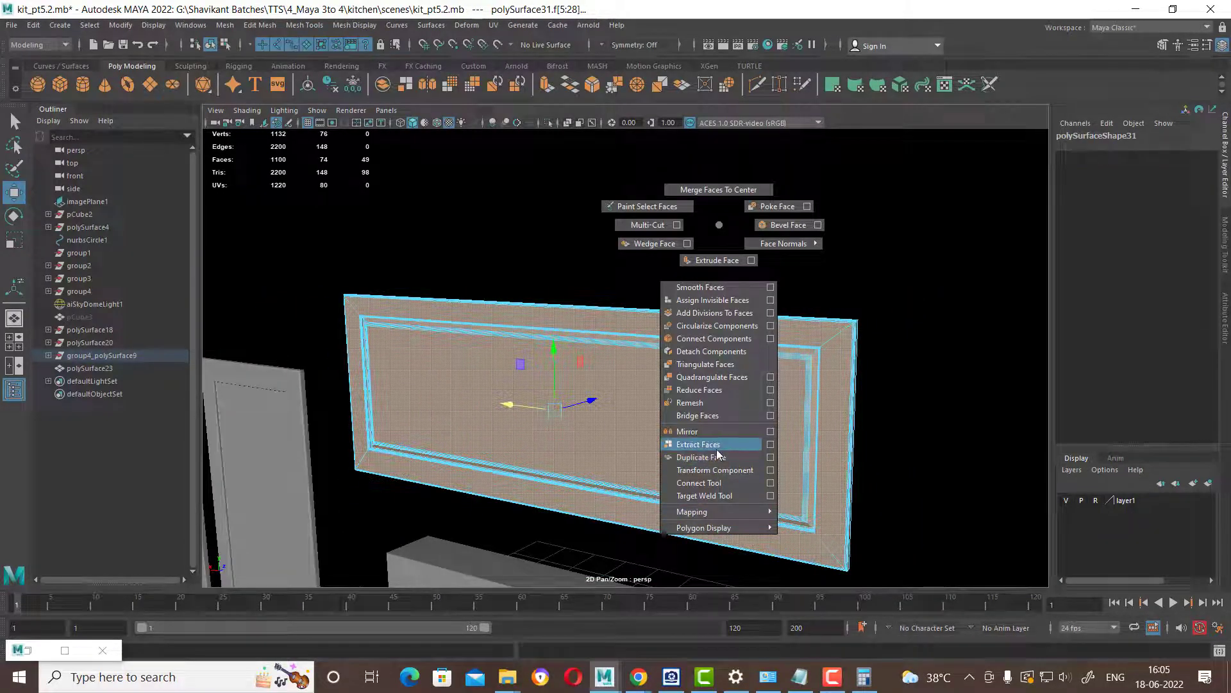
right_click_drag(710, 341, 838, 206)
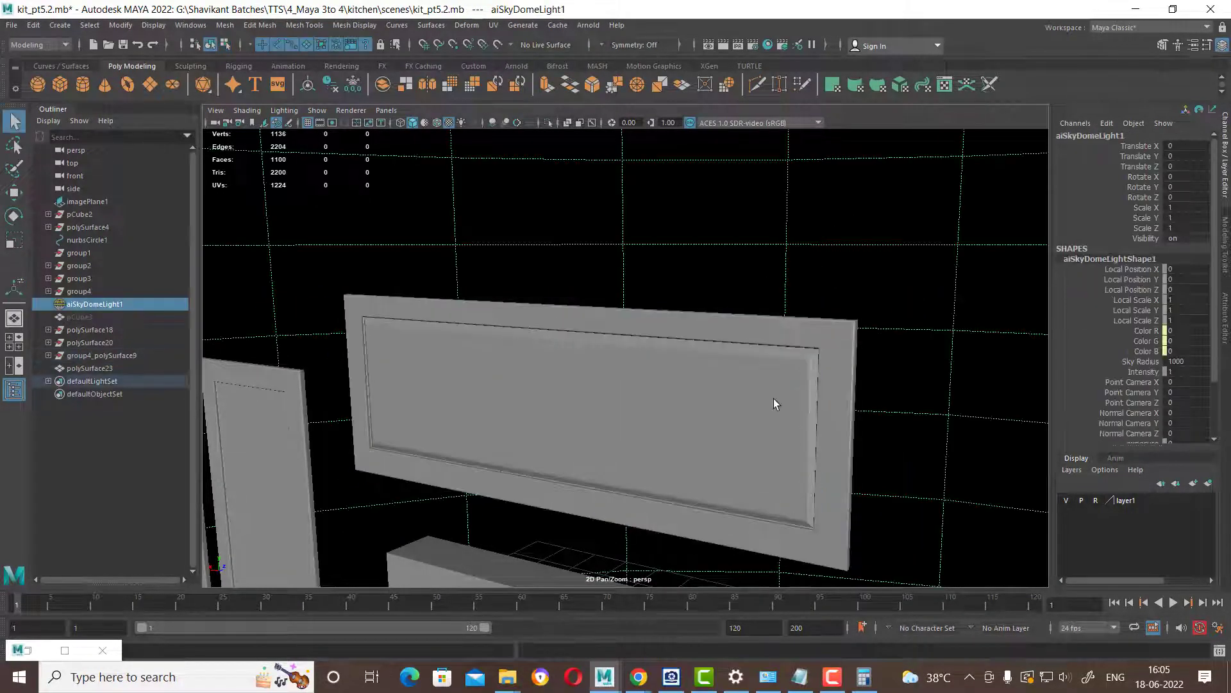
left_click_drag(869, 431, 737, 374, "alt")
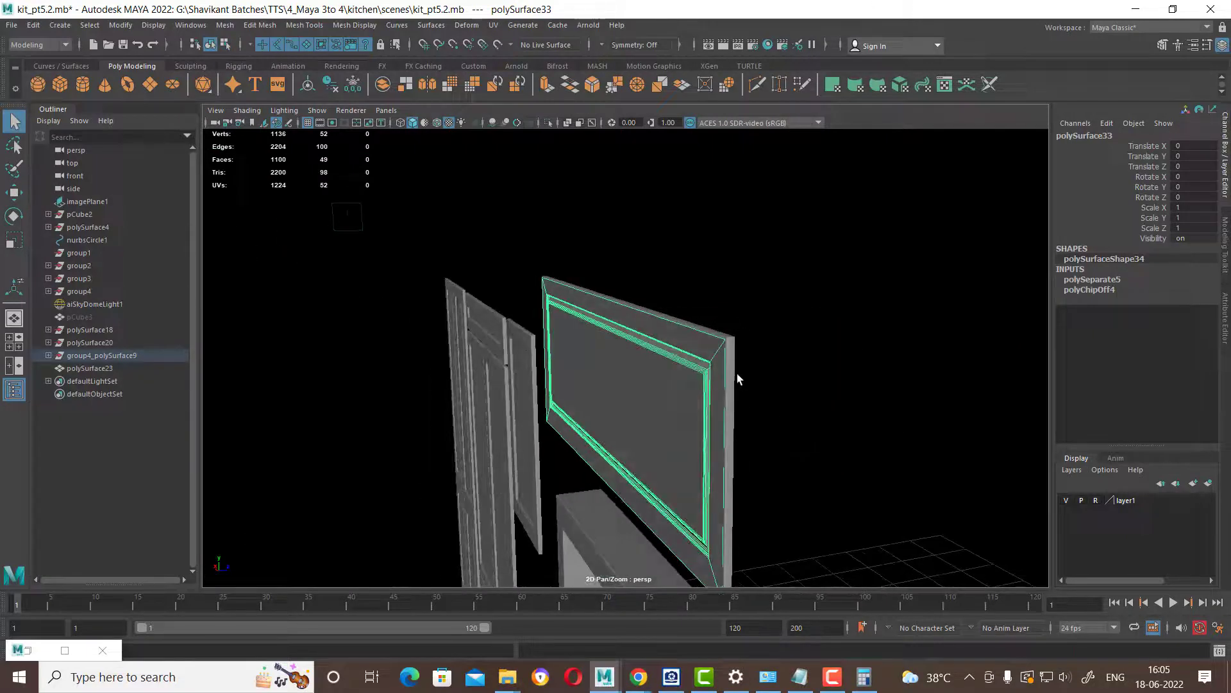
left_click(736, 372)
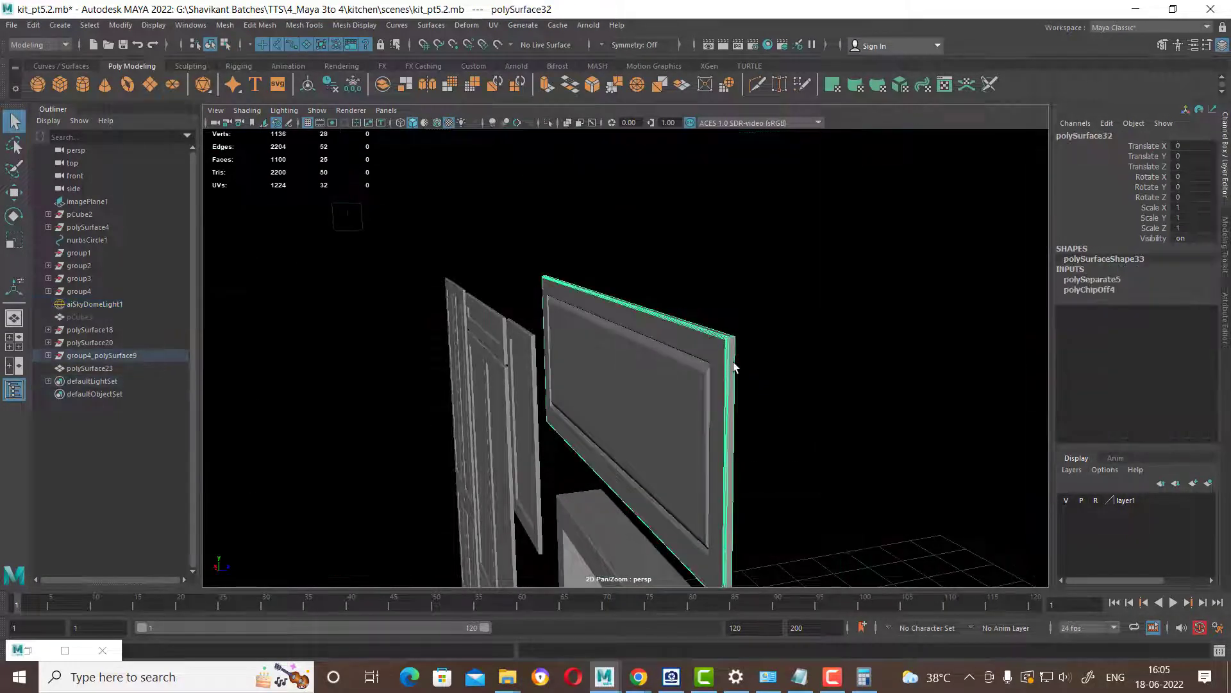
key("ctrl+h")
left_click(656, 413)
In wireframe front view, pull the inset frame's right vertices in to fit the first blueprint panel.
left_click_drag(737, 382, 744, 418)
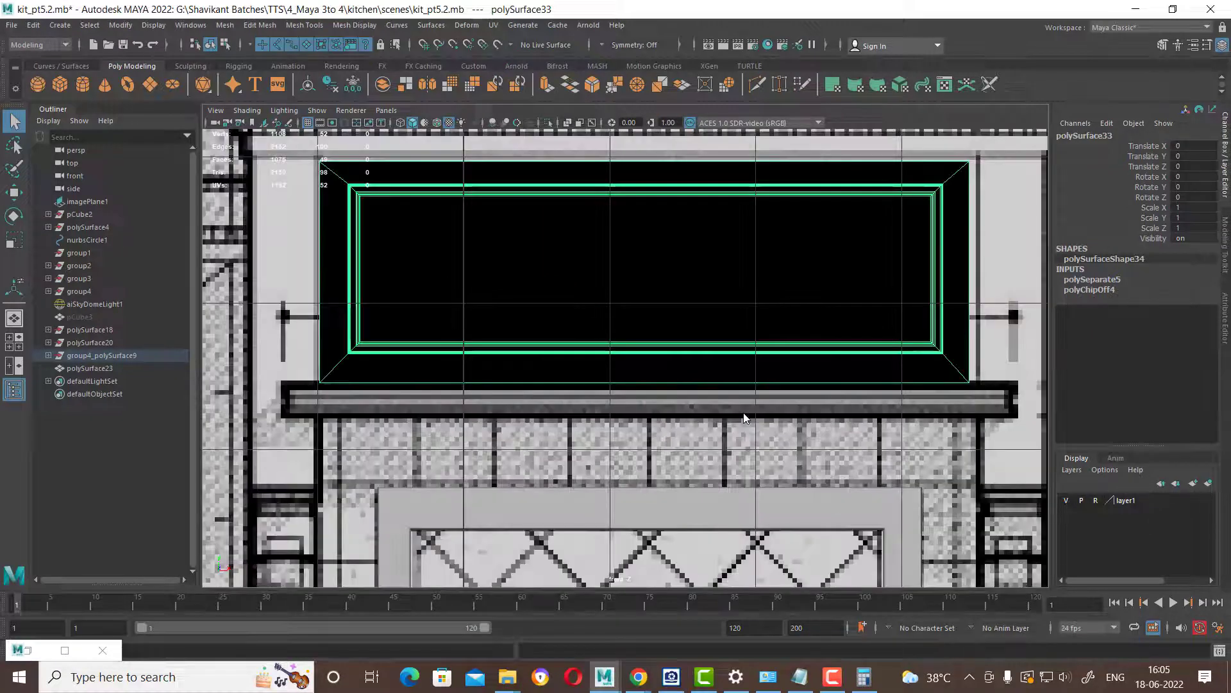
right_click_drag(907, 344, 866, 324)
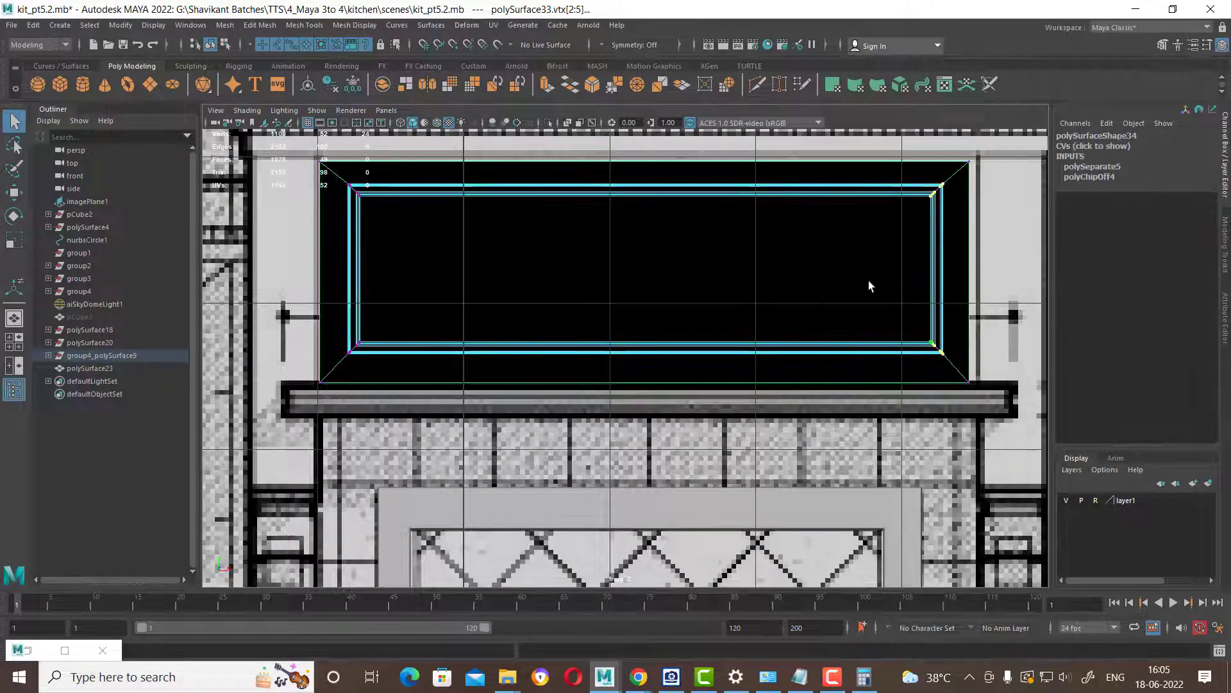
left_click_drag(955, 167, 924, 365)
middle_click_drag(938, 160, 914, 207, "alt")
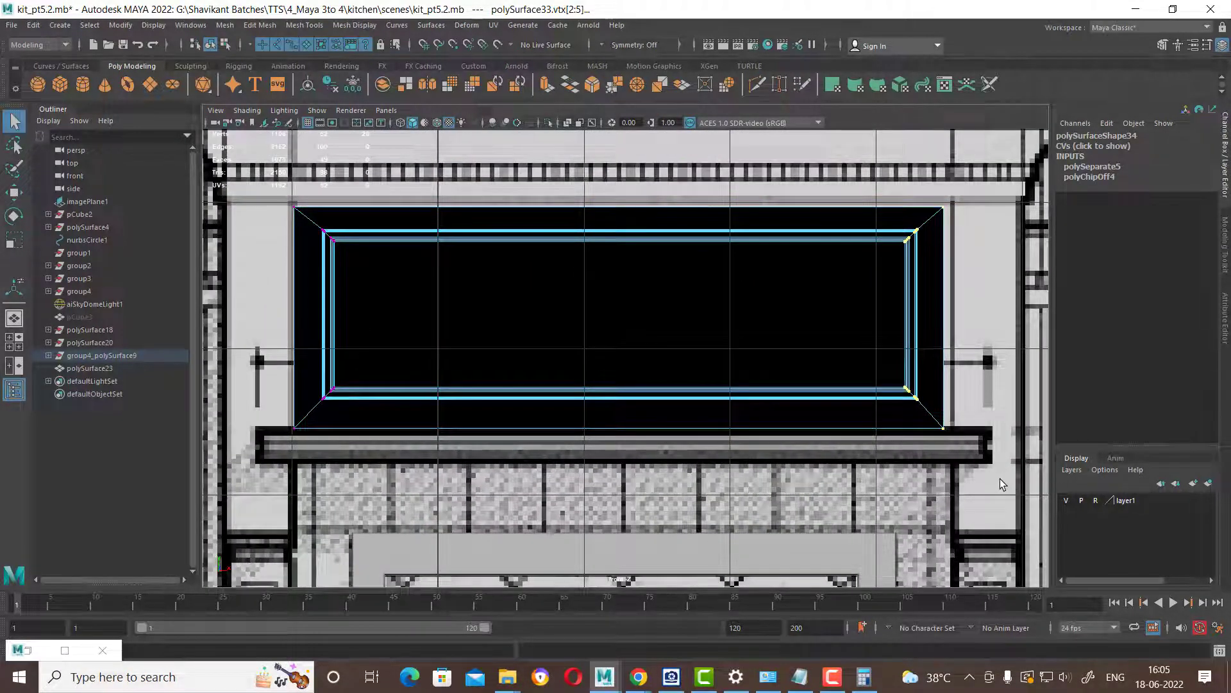
key("4")
key("w")
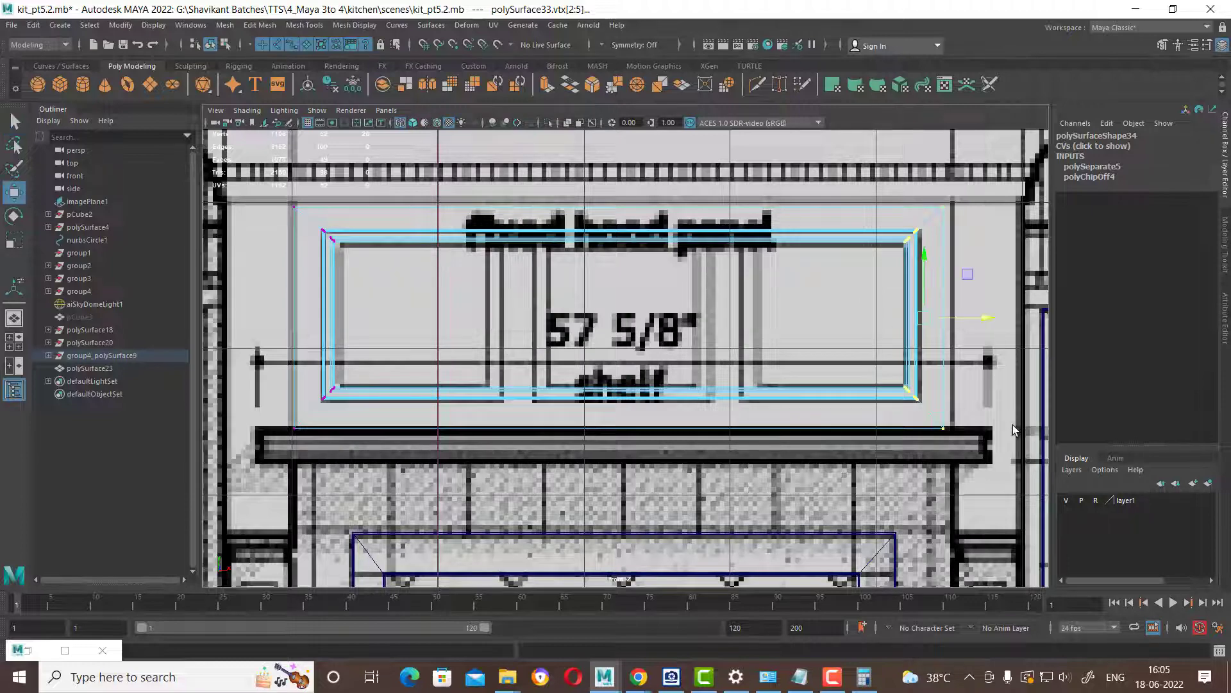
left_click_drag(988, 317, 571, 344)
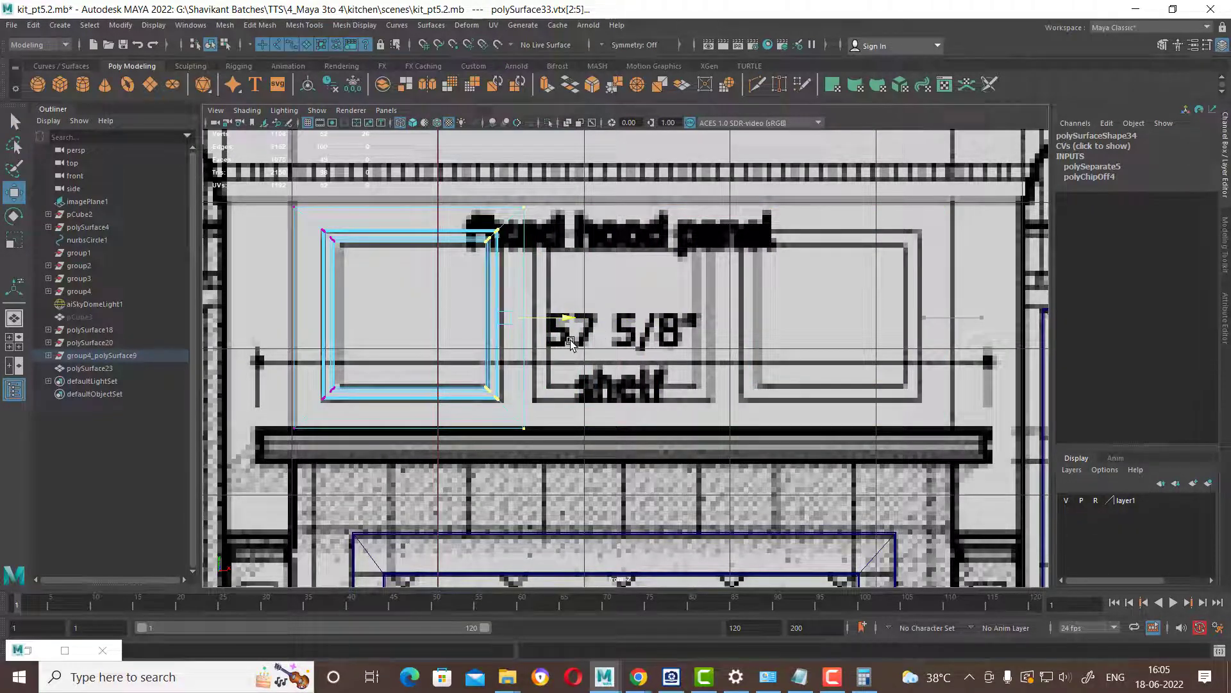
left_click_drag(570, 344, 572, 341)
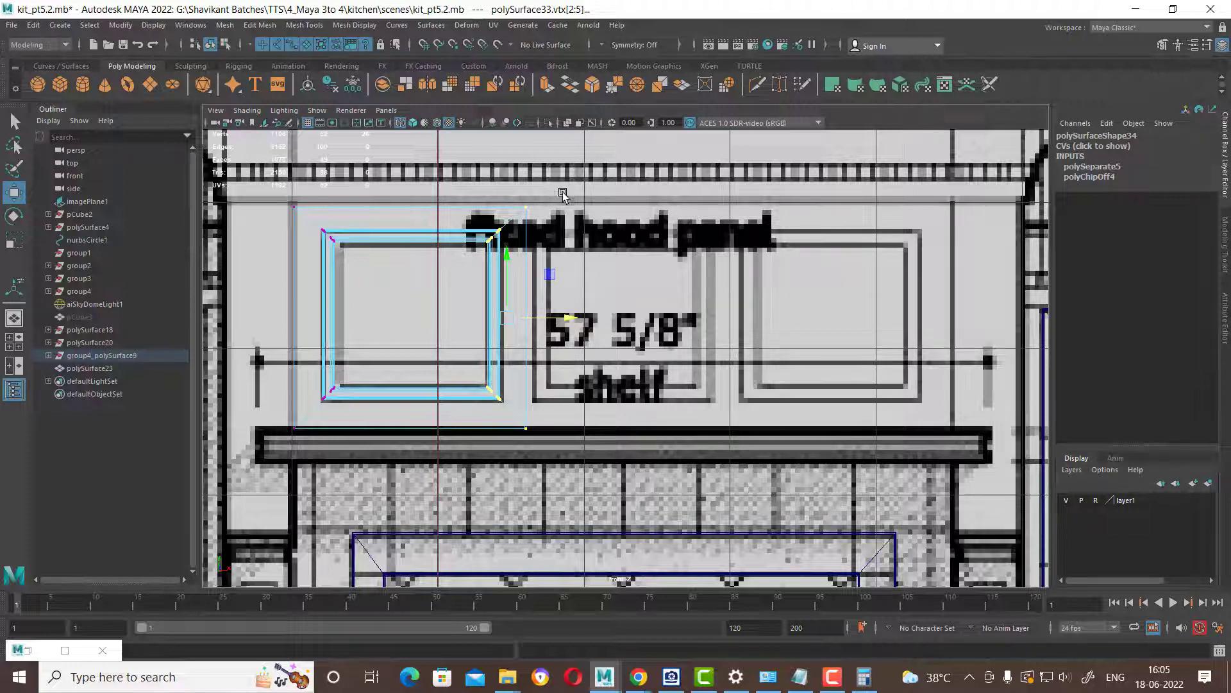
left_click_drag(511, 192, 552, 467)
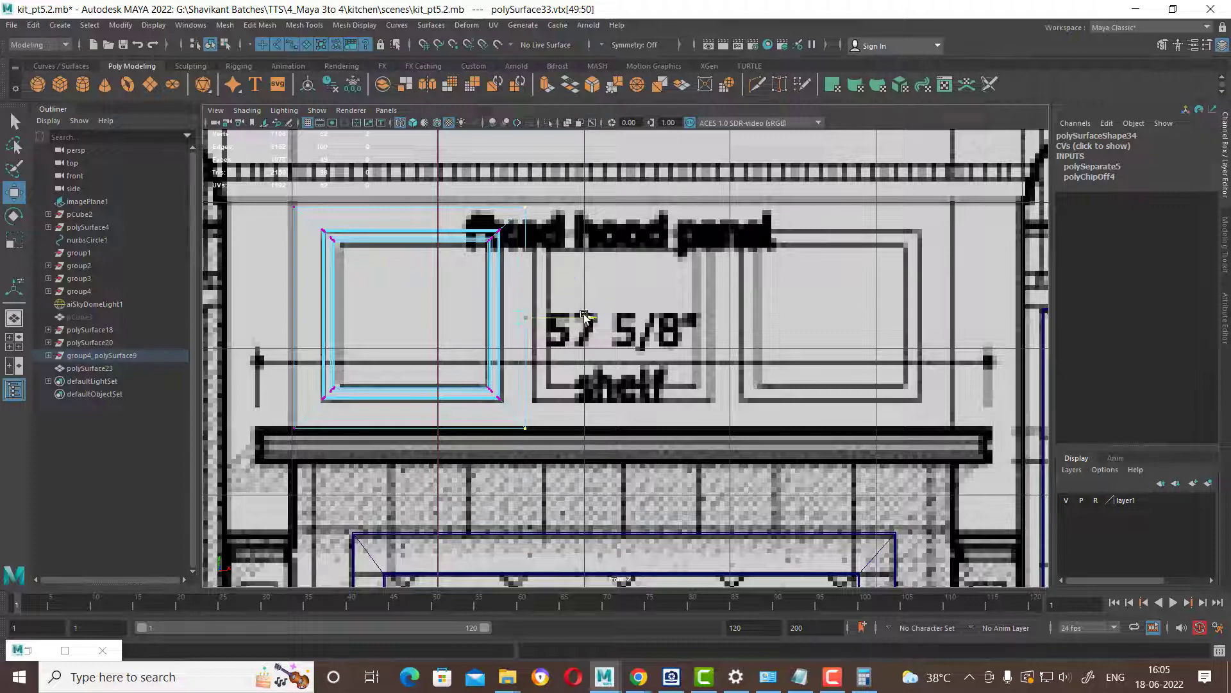
left_click_drag(585, 317, 580, 316)
Center the frame's pivot, freeze its transforms, and duplicate it over the middle blueprint panel.
right_click_drag(396, 247, 431, 235)
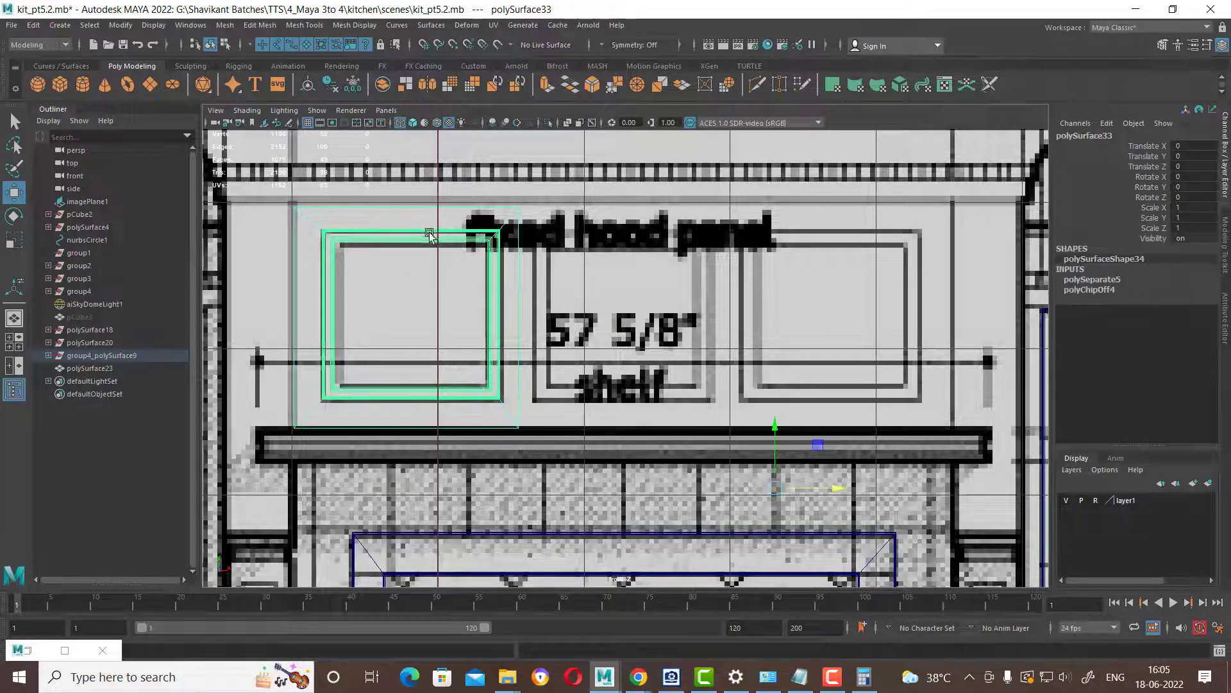
left_click(308, 84)
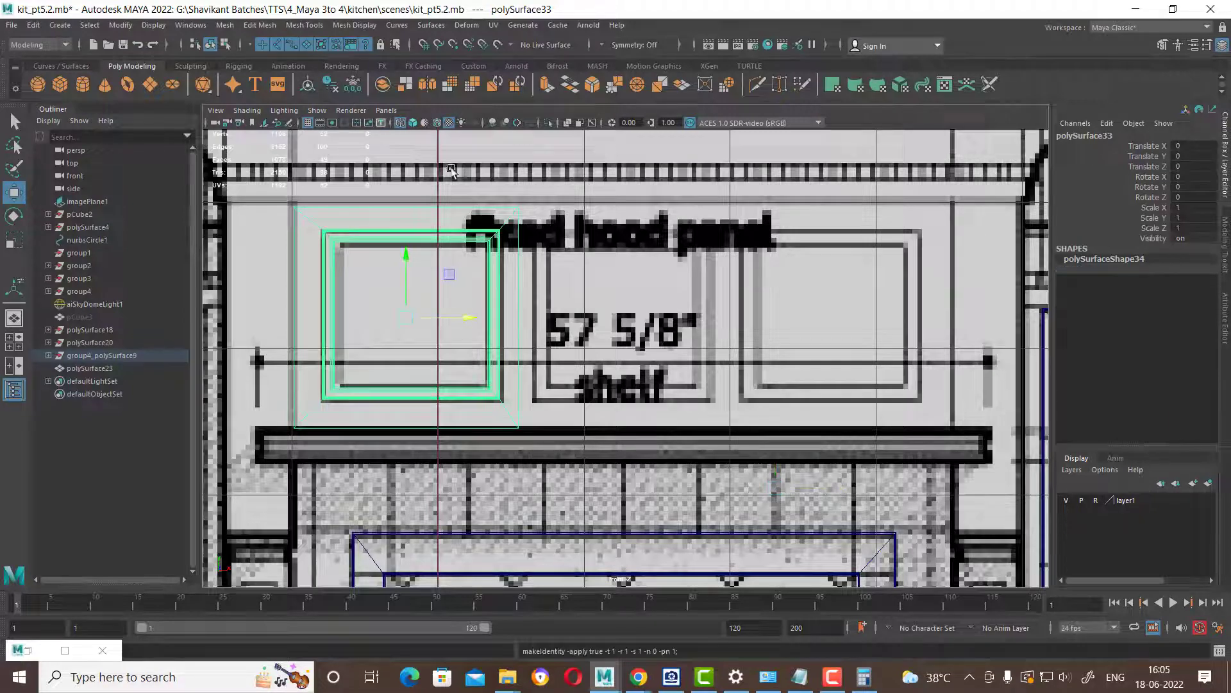
scroll(438, 346, "up", 1)
scroll(438, 346, "up", 1)
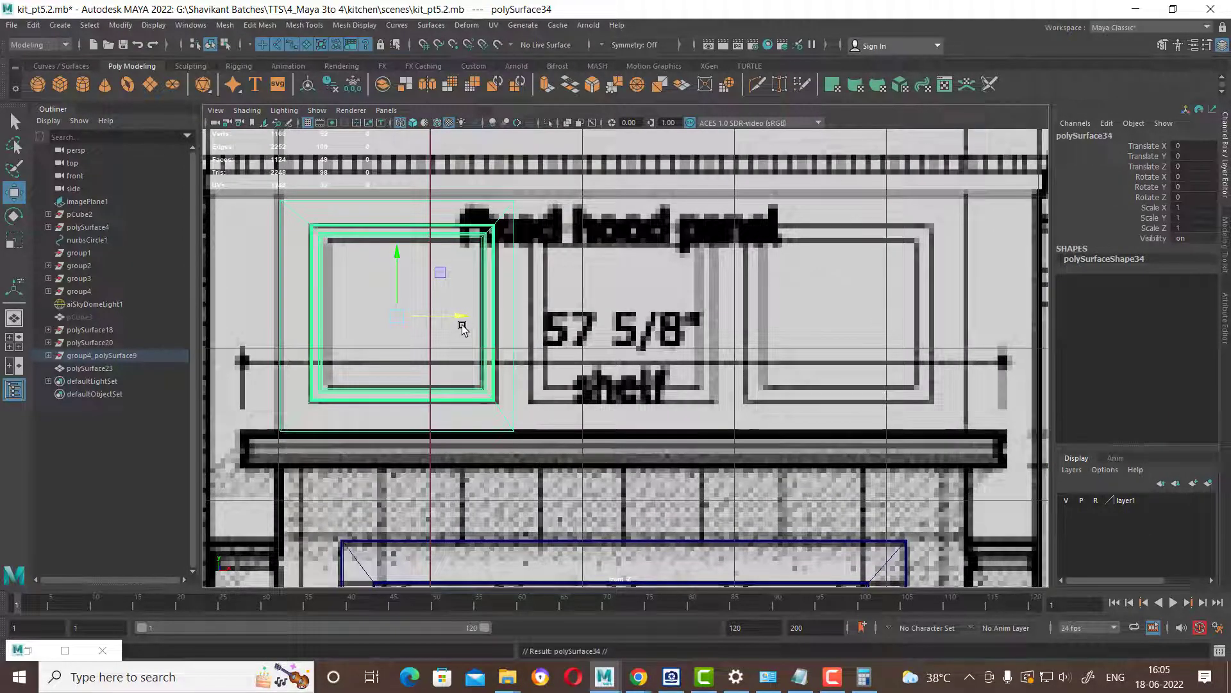
key("ctrl+d")
left_click_drag(464, 325, 683, 325)
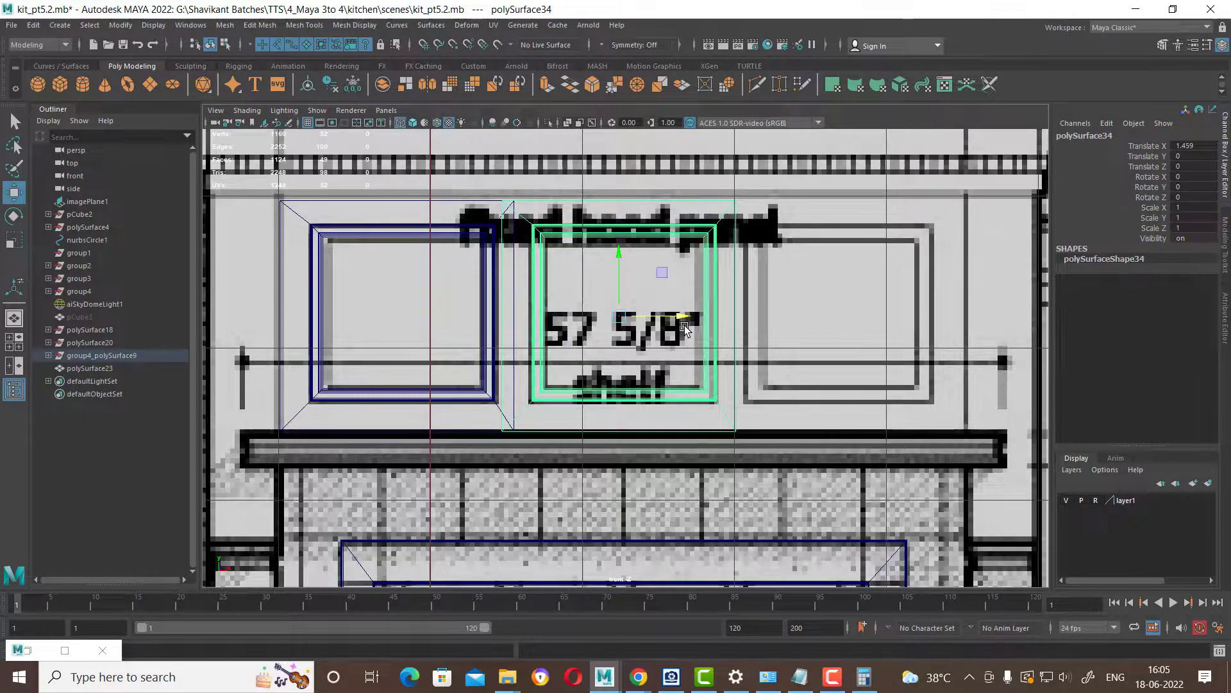
Snap the copy's right and left edge vertices onto the middle panel's blueprint lines.
right_click(603, 222)
left_click(541, 220)
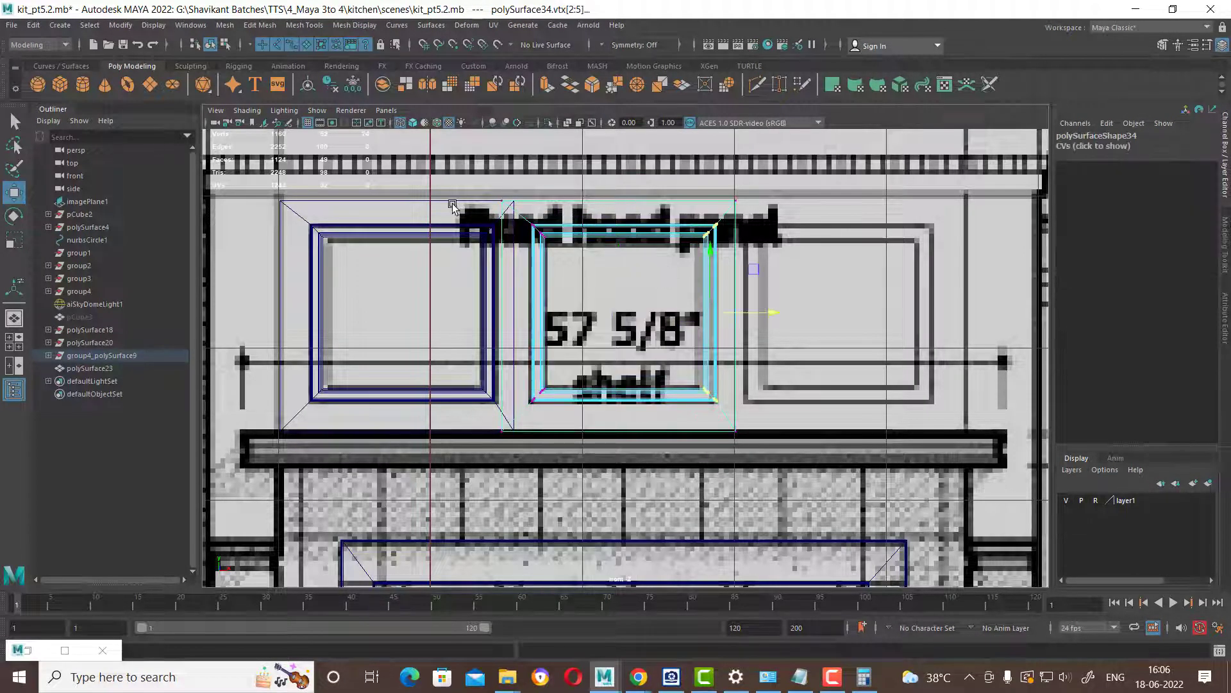
left_click_drag(492, 193, 517, 463)
scroll(518, 463, "up", 2)
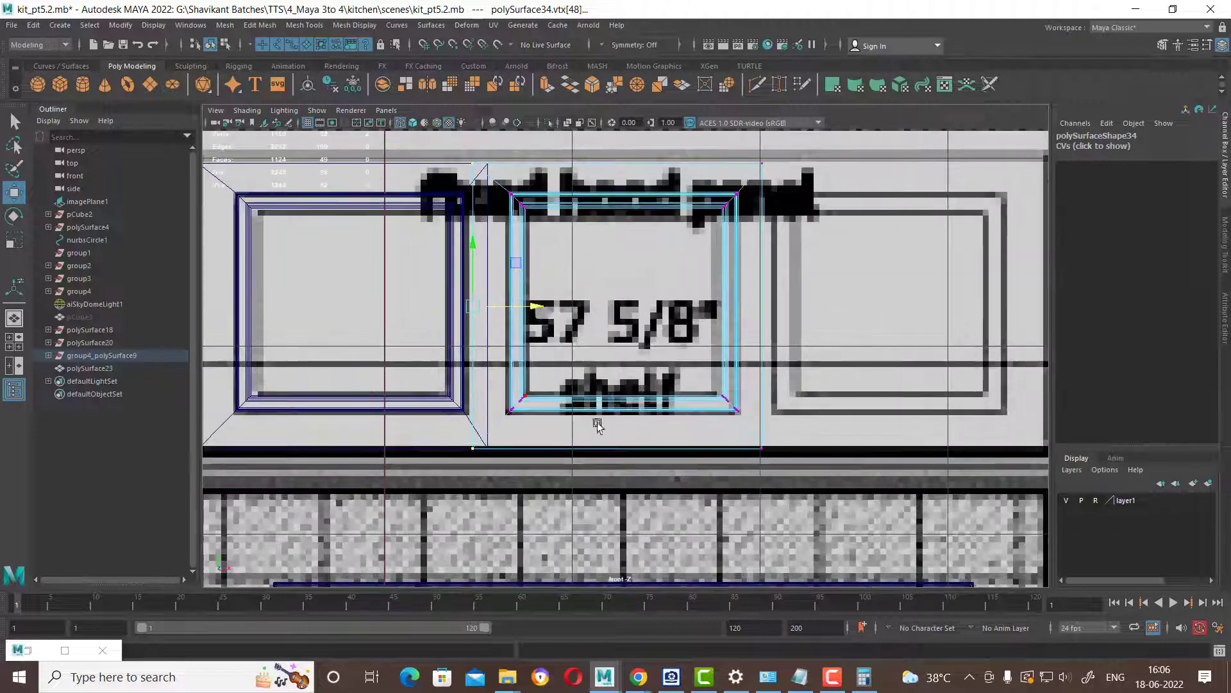
key("v")
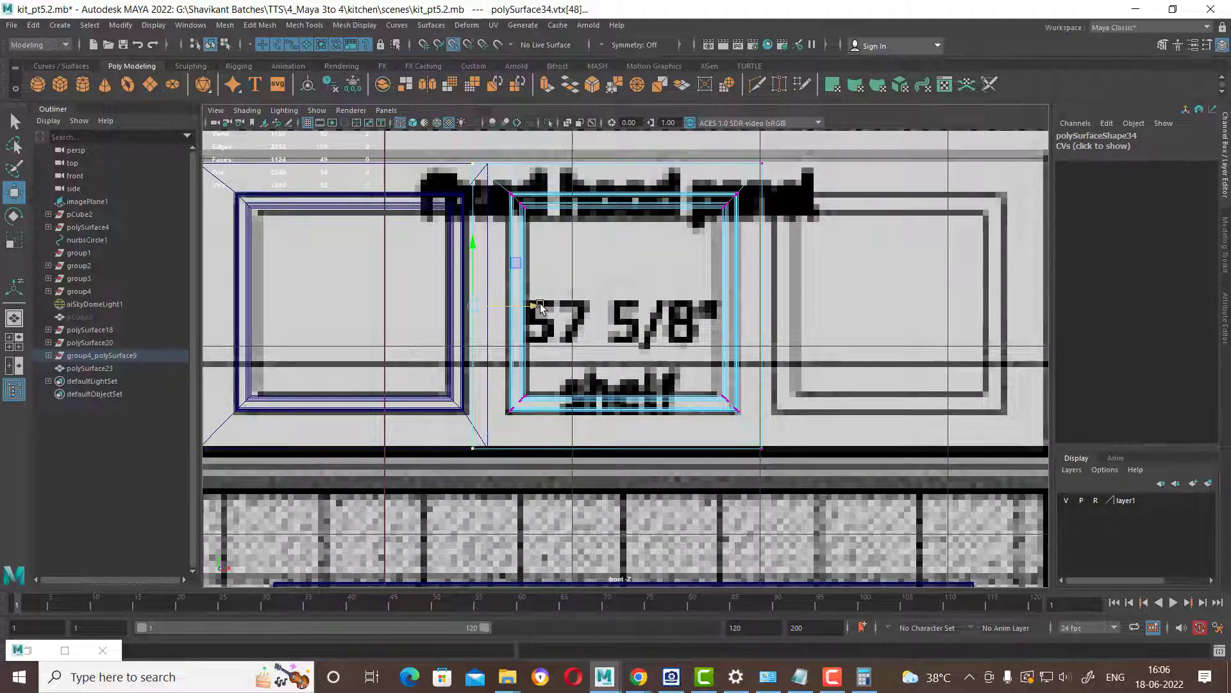
left_click_drag(541, 306, 464, 320)
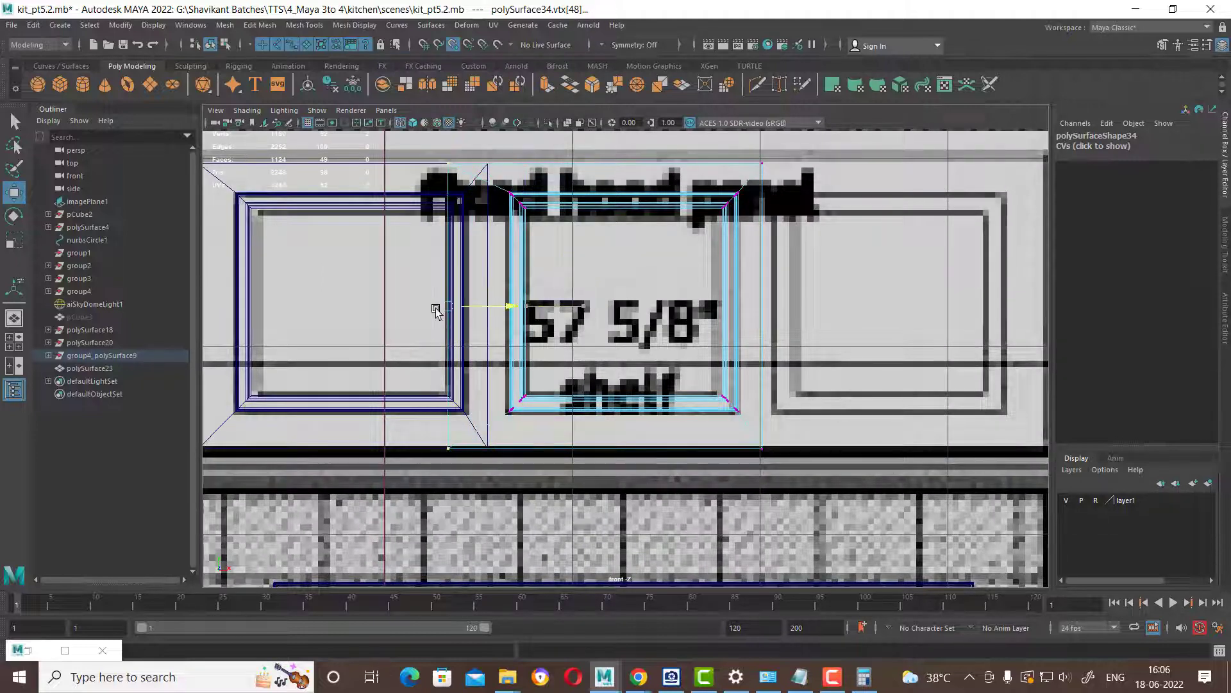
scroll(487, 282, "up", 1)
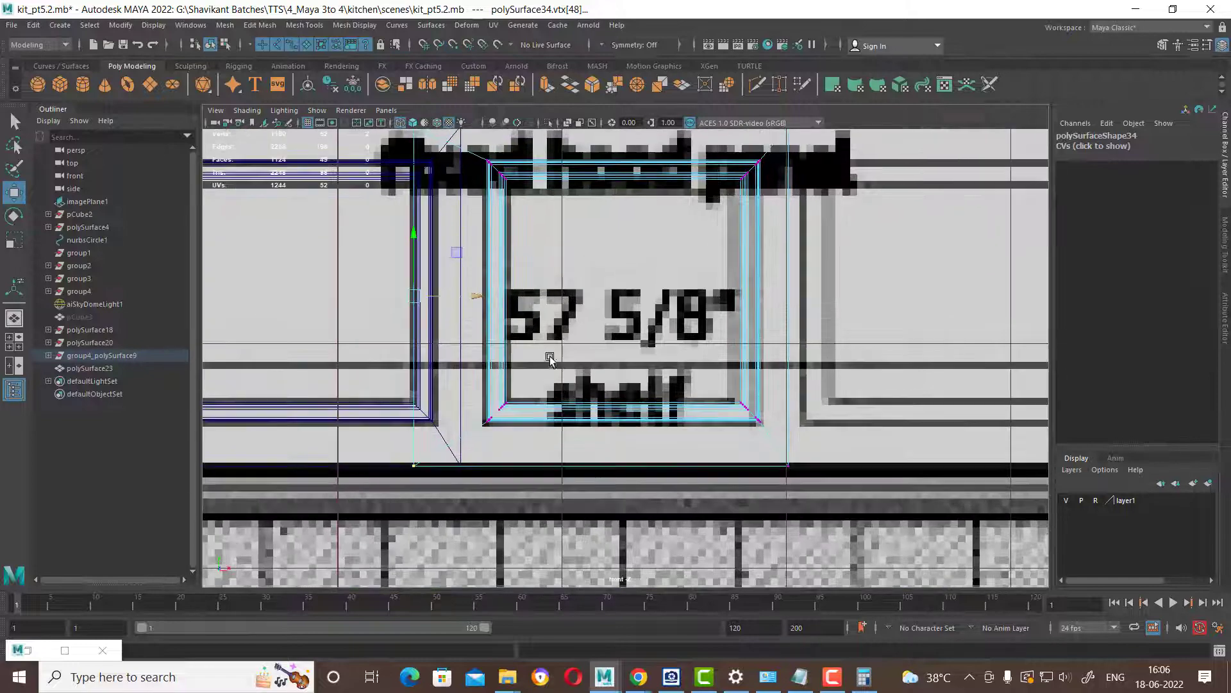
left_click_drag(503, 300, 525, 301)
Check the copy in a shaded perspective view and snap a vertex onto the wall corner.
key("space")
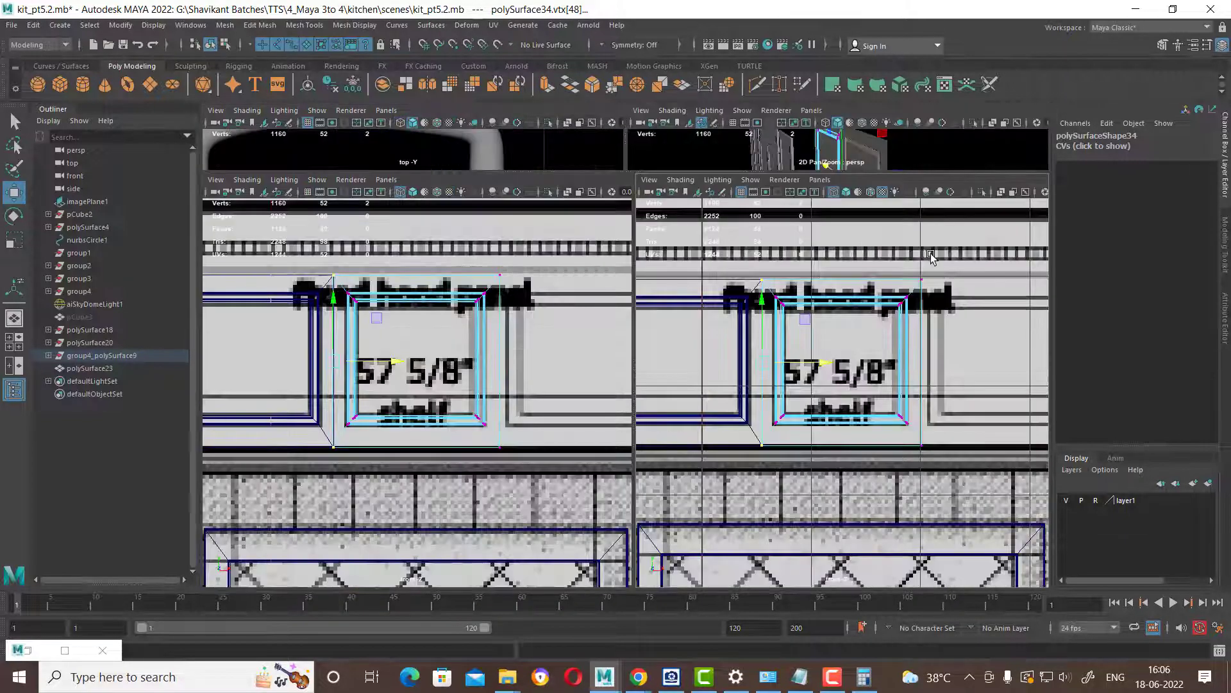
key("space")
left_click(871, 274)
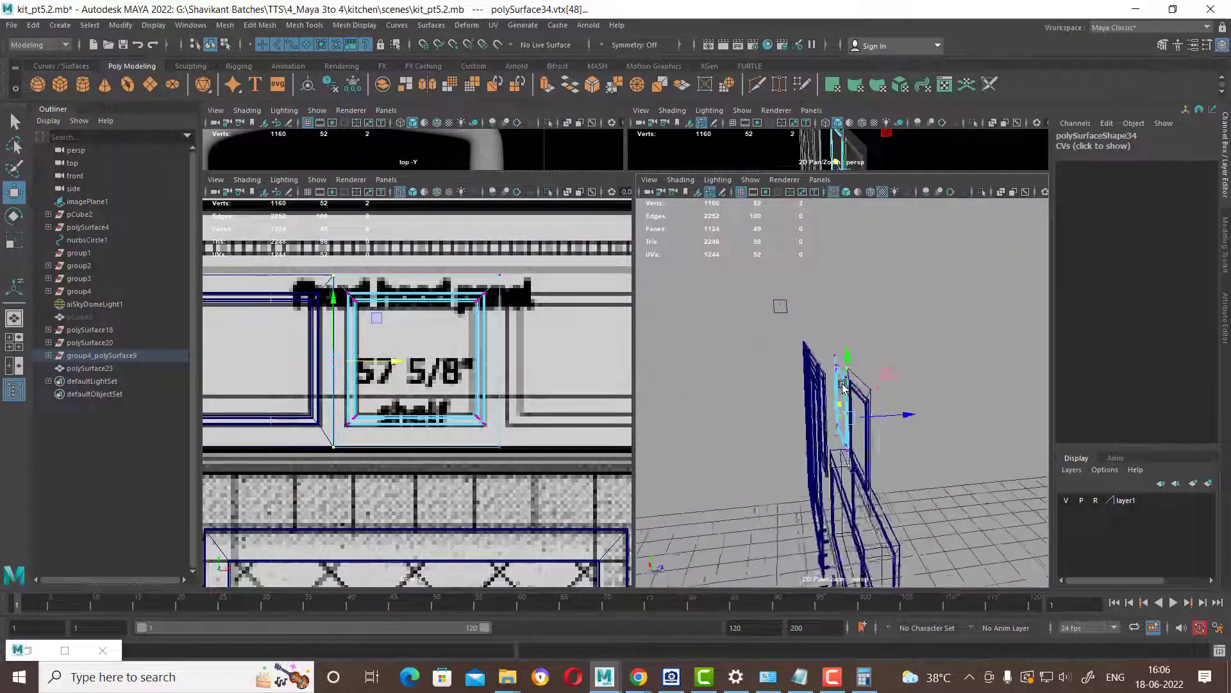
mouse_move(802, 411)
left_mouse_down("alt")
mouse_move(829, 467)
mouse_move(871, 382)
mouse_move(840, 344)
mouse_move(793, 343)
left_mouse_up("alt")
key("f")
key("5")
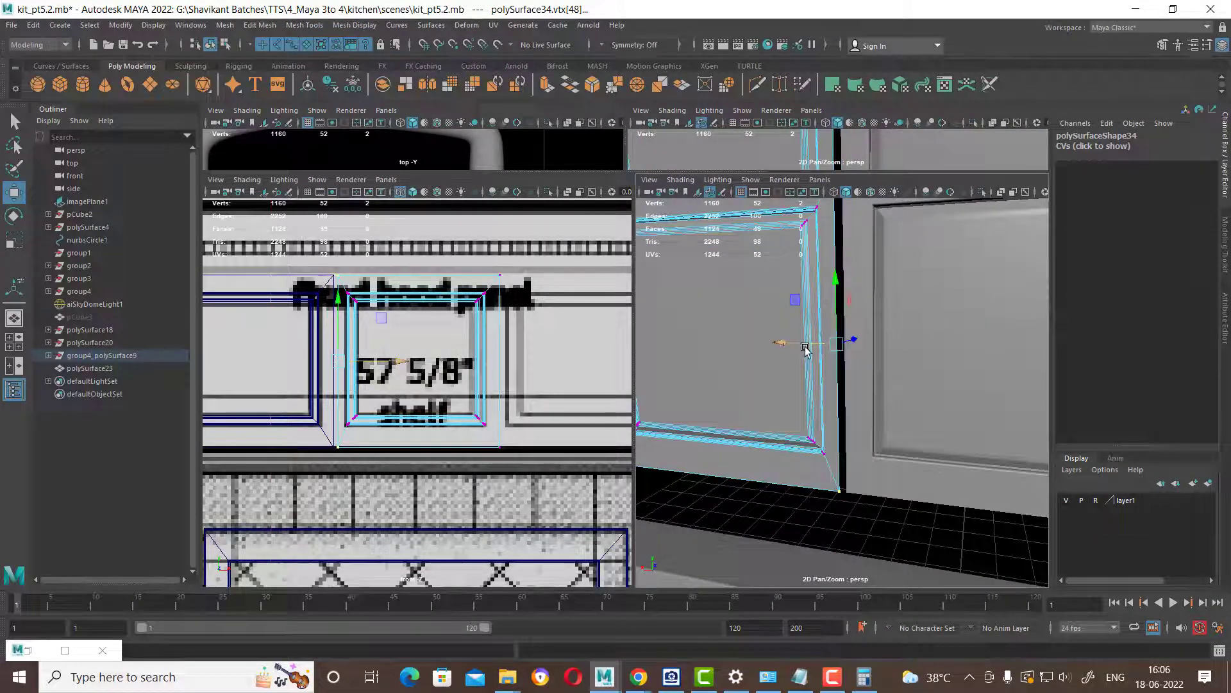
mouse_move(888, 500)
left_mouse_down("alt")
mouse_move(815, 490)
mouse_move(790, 468)
left_mouse_up("alt")
key("v")
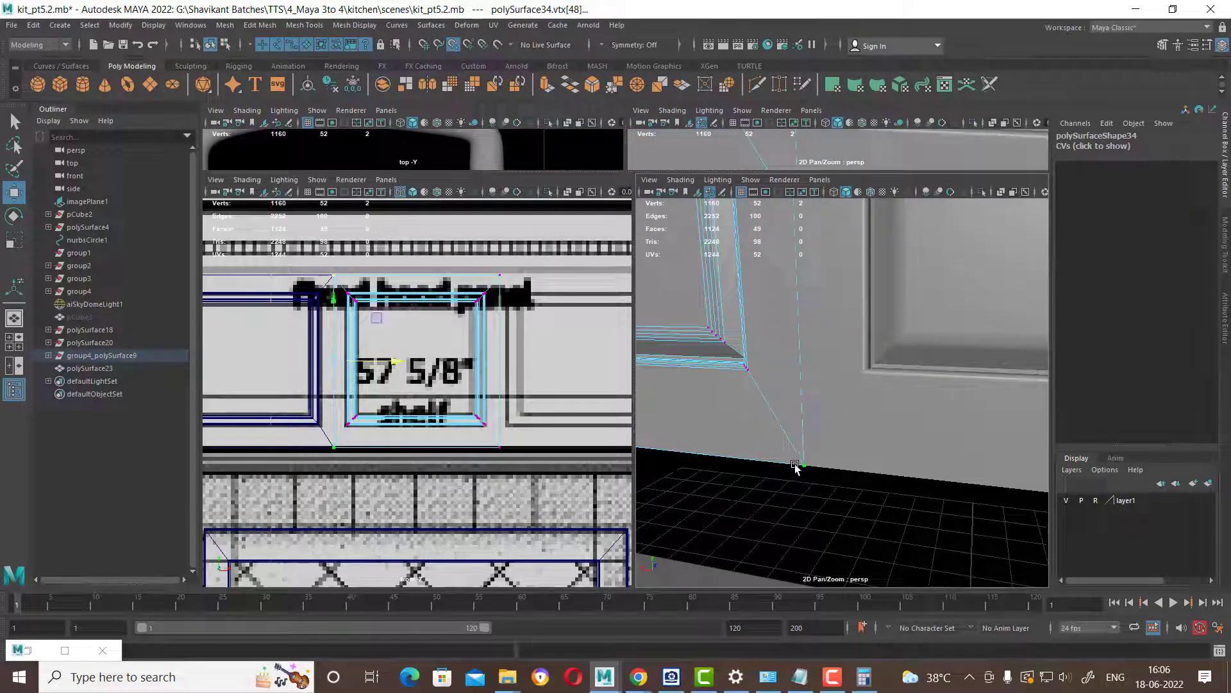
scroll(880, 480, "down", 5)
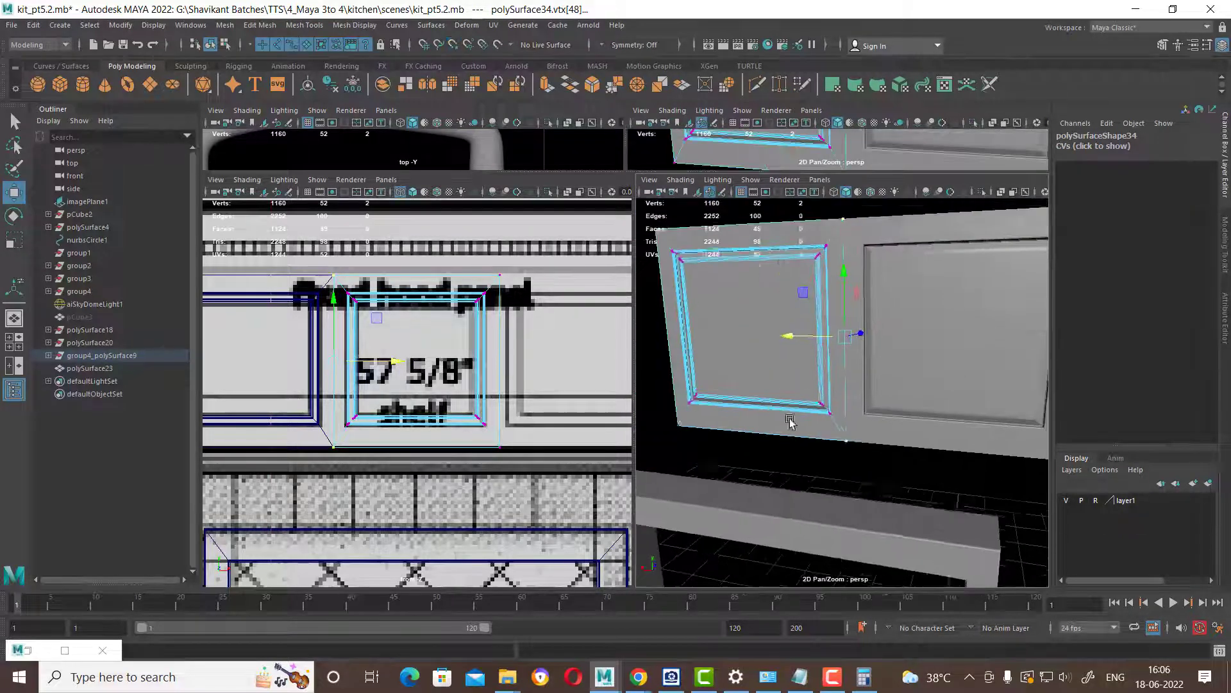
Duplicate the middle inset frame and slide the copy right into the third panel slot.
key("space")
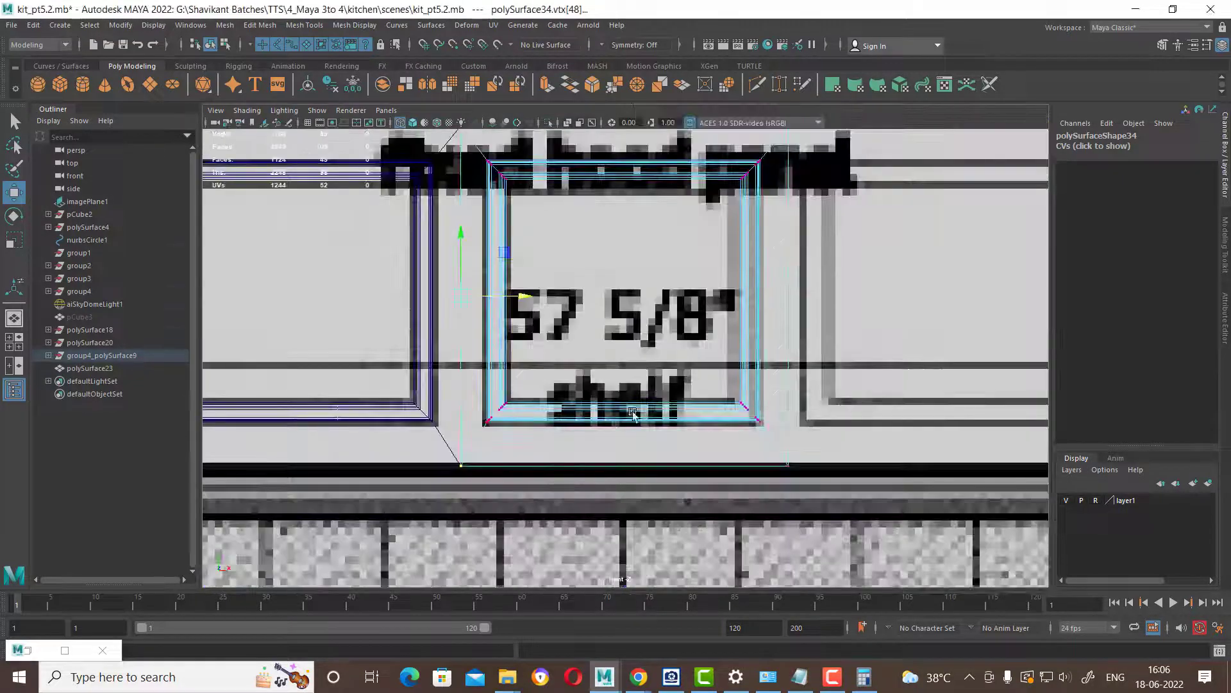
right_click_drag(628, 411, 686, 321)
scroll(731, 456, "down", 5)
scroll(483, 411, "up", 2)
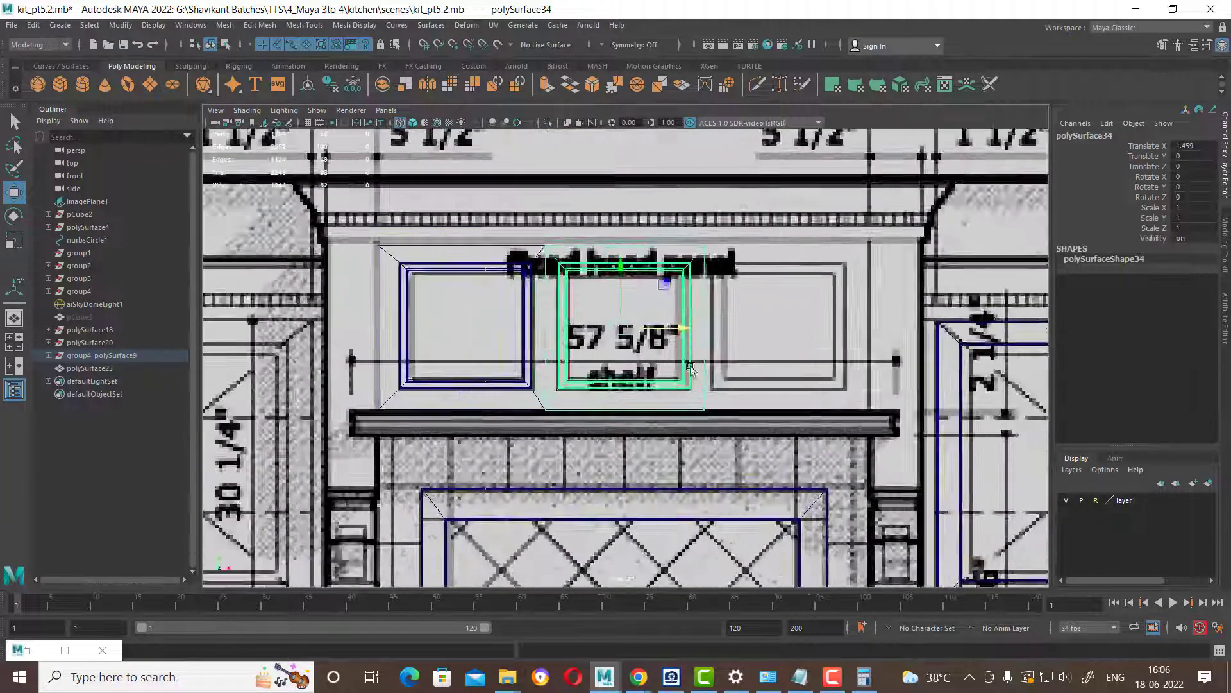
scroll(484, 412, "up", 1)
left_click(483, 411)
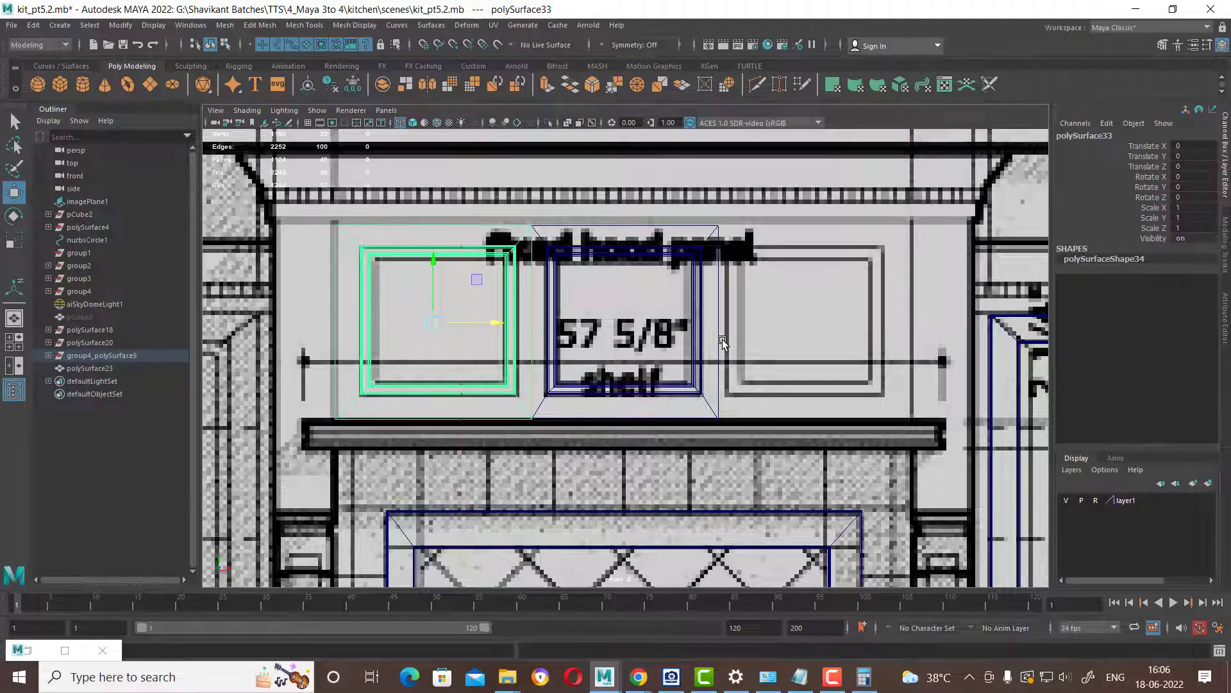
left_click(696, 344)
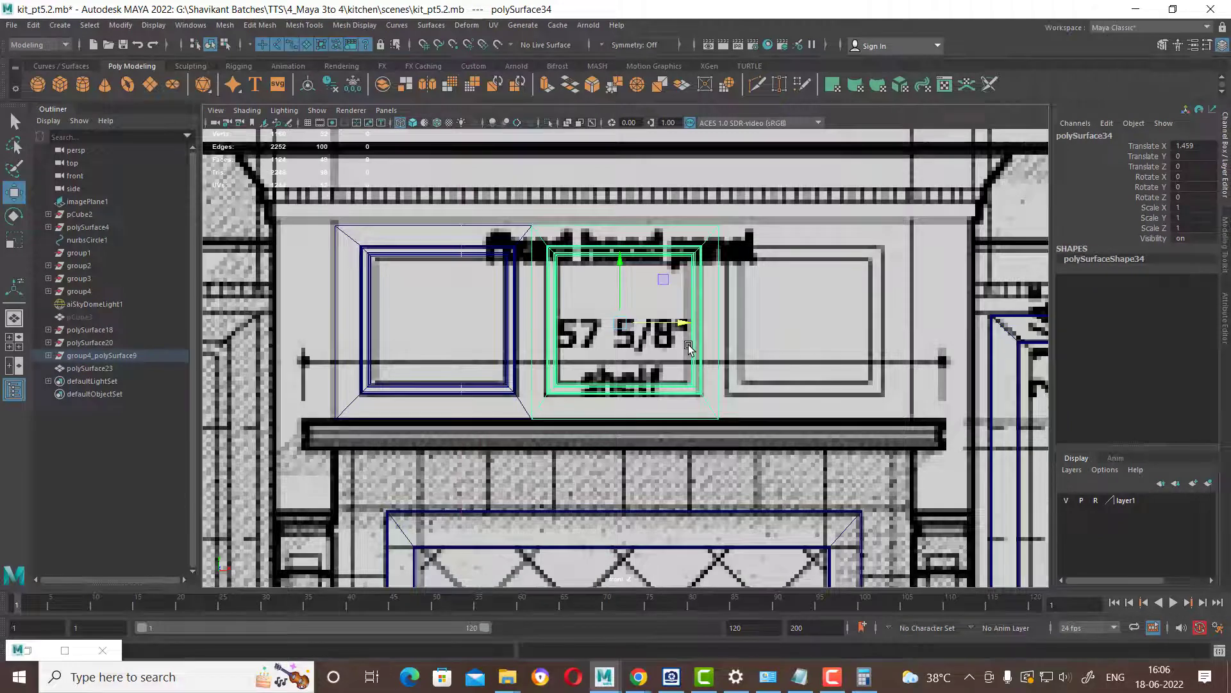
key("ctrl+d")
mouse_move(683, 327)
left_mouse_down()
mouse_move(887, 316)
mouse_move(873, 318)
left_mouse_up()
Switch the copied right-hand frame to vertex mode and select an outer corner vertex.
scroll(845, 404, "up", 2)
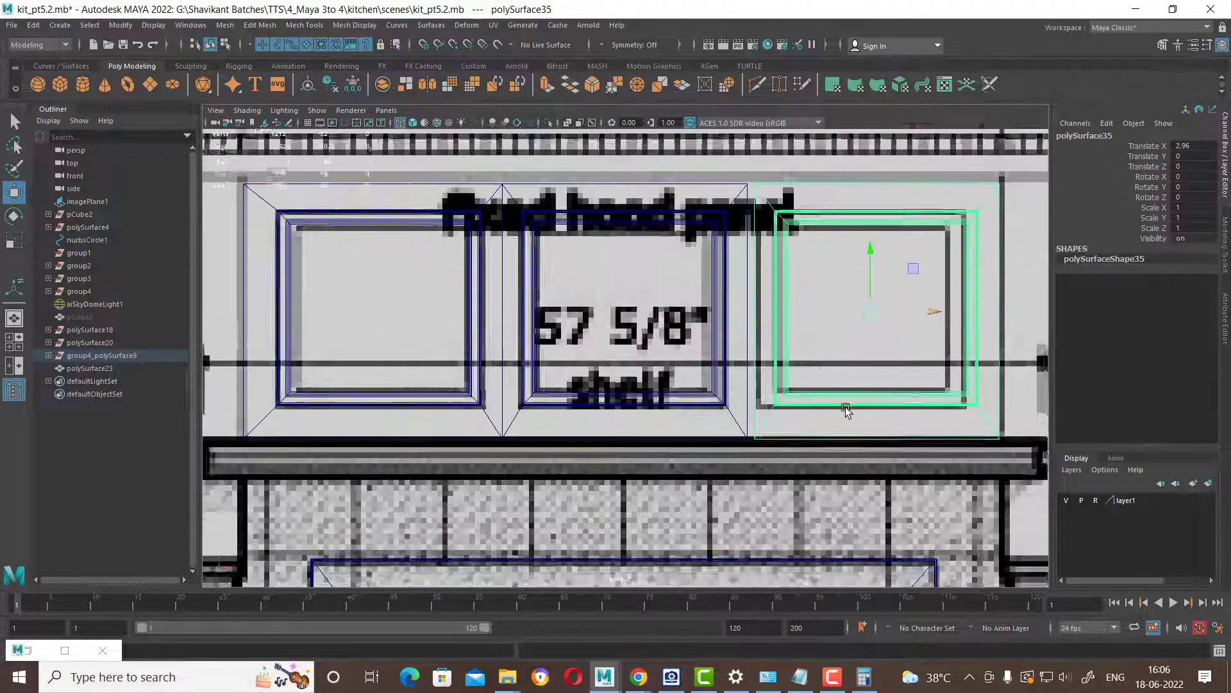
scroll(852, 393, "up", 2)
middle_click_drag(851, 392, 796, 433, "alt")
right_click_drag(795, 214, 673, 206)
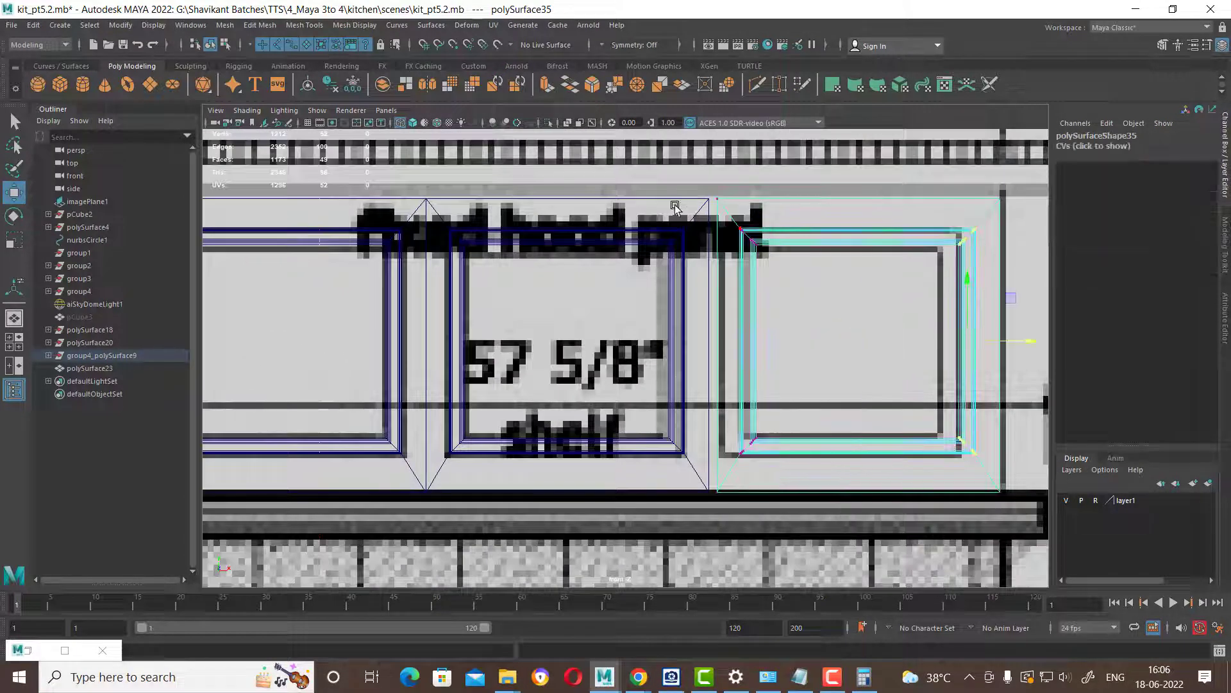
left_click_drag(1004, 208, 950, 468)
right_click_drag(731, 222, 644, 226)
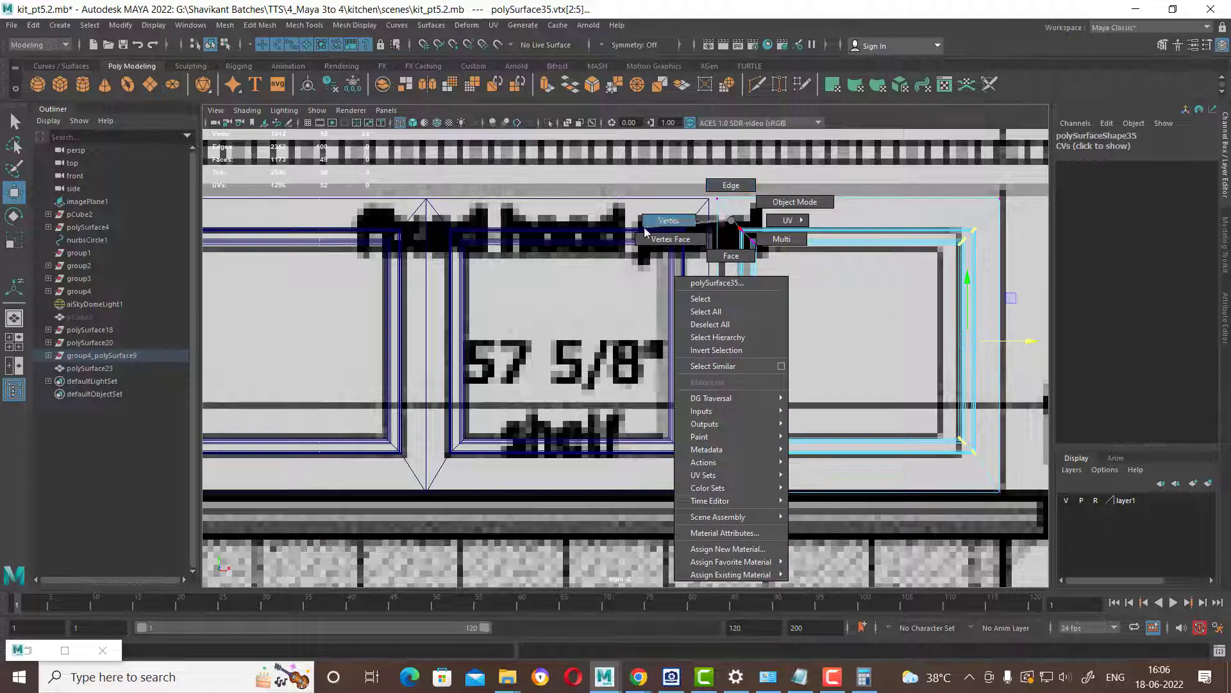
left_click_drag(709, 484, 728, 513)
Try pulling the corner vertex down to the panel's bottom edge, then undo the move.
scroll(742, 470, "up", 1)
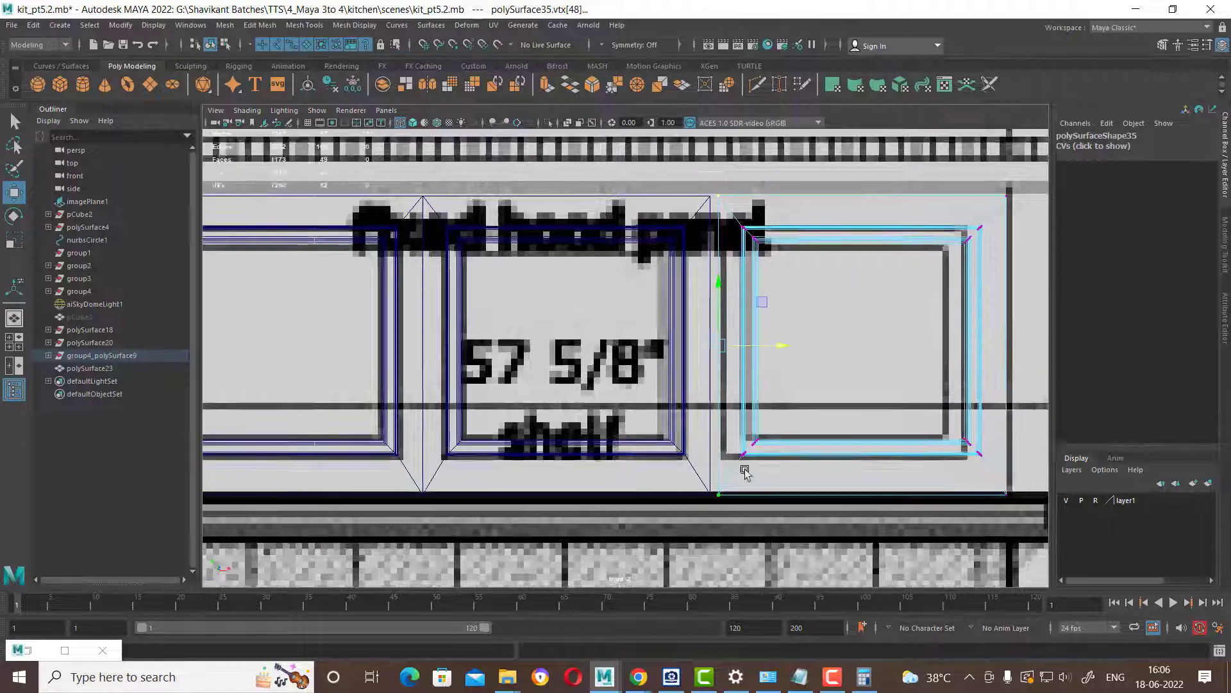
scroll(778, 474, "up", 1)
scroll(749, 507, "up", 1)
middle_click_drag(749, 507, 704, 420, "alt")
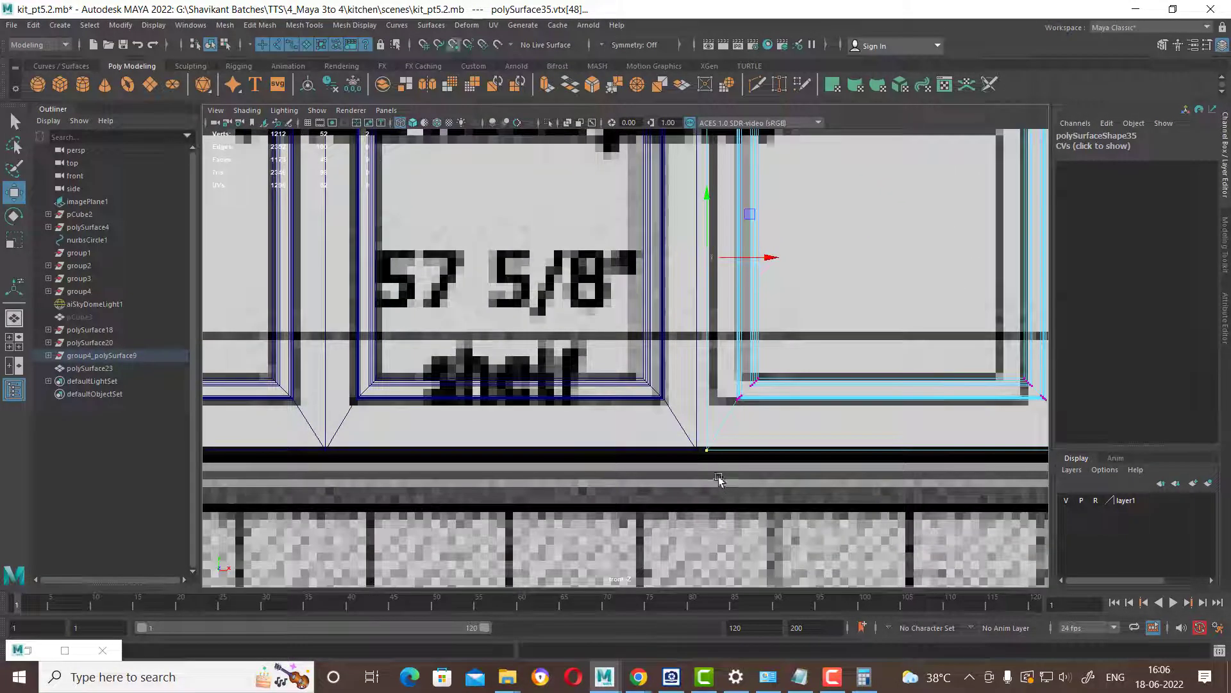
middle_click_drag(722, 477, 691, 451)
key("ctrl+z")
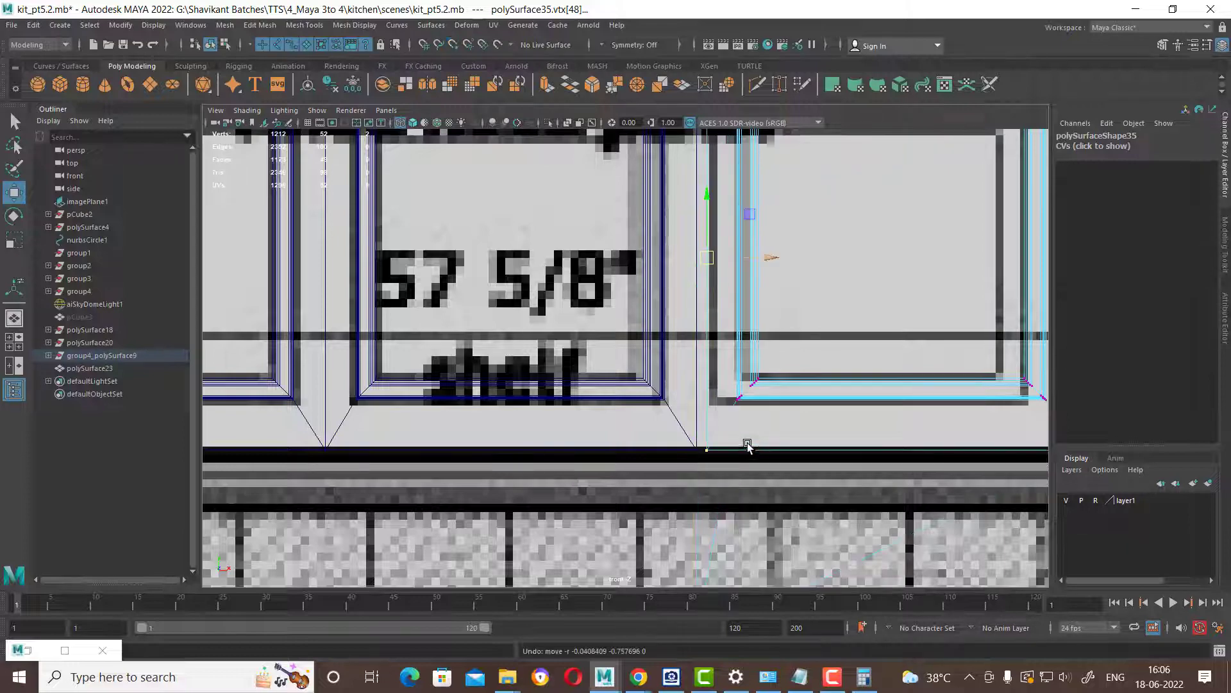
key("space")
key("space")
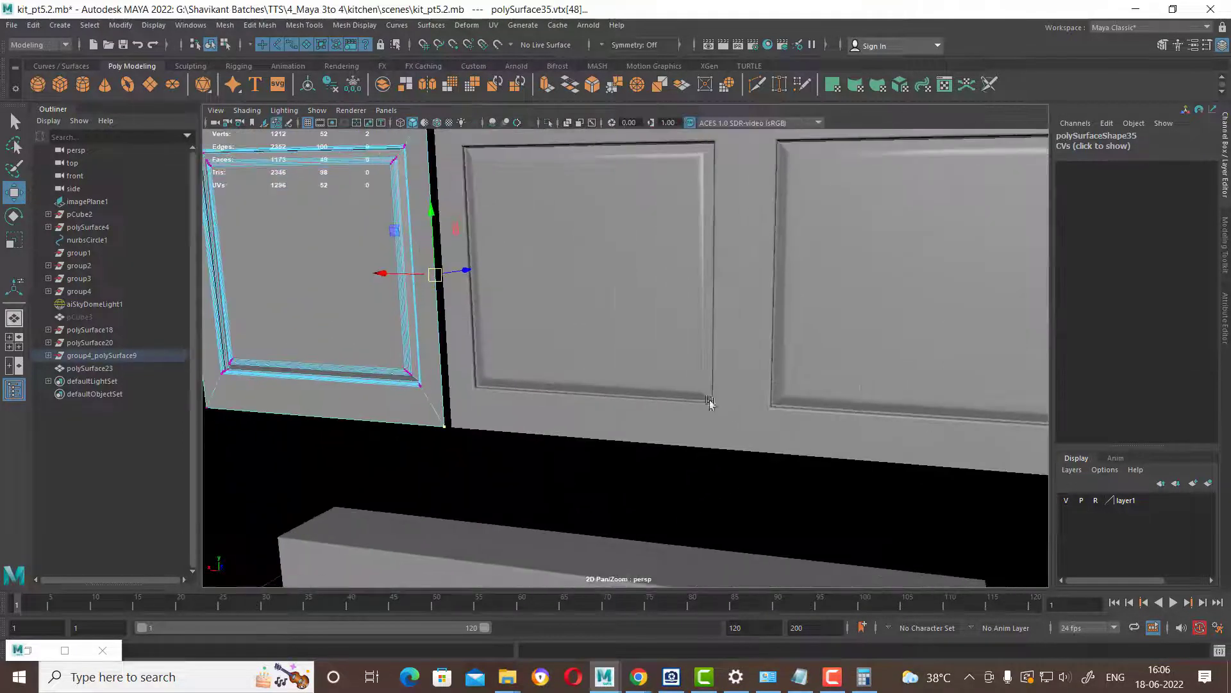
scroll(573, 438, "up", 2)
scroll(573, 438, "up", 3)
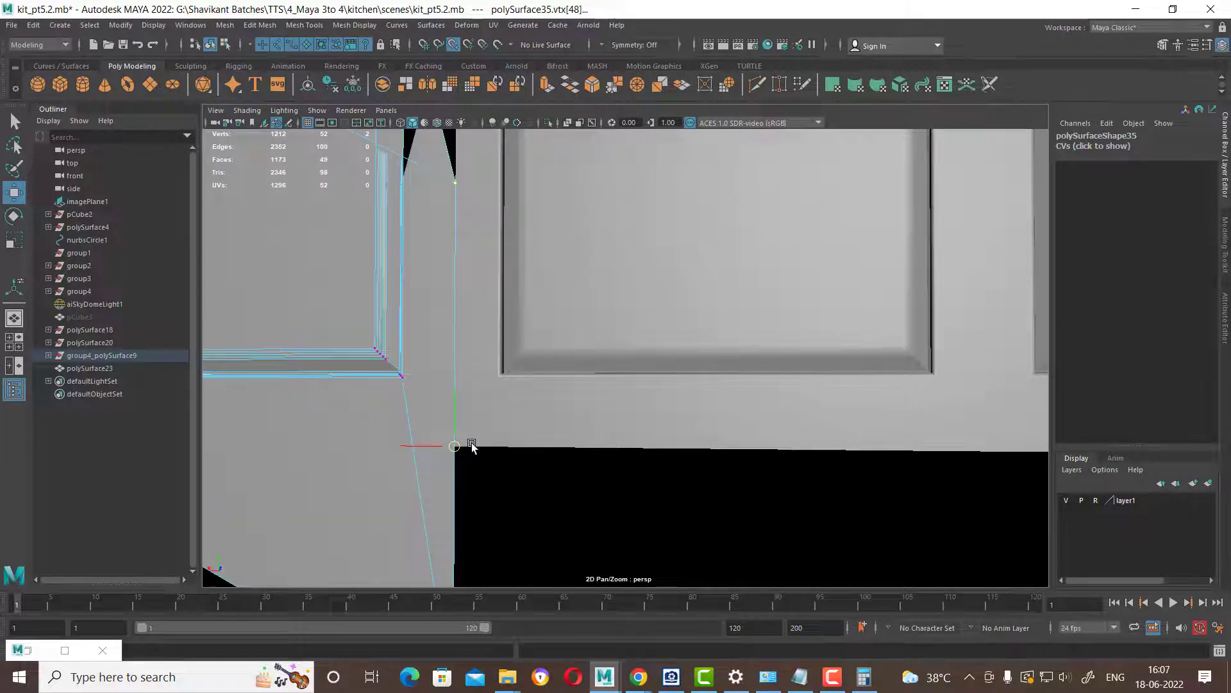
key("ctrl+z")
Snap the frame's corner vertex onto the neighbouring panel's vertex line.
mouse_move(445, 299)
left_mouse_down("alt")
mouse_move(468, 352)
mouse_move(723, 398)
mouse_move(783, 383)
mouse_move(566, 339)
mouse_move(631, 370)
mouse_move(562, 488)
mouse_move(584, 454)
left_mouse_up("alt")
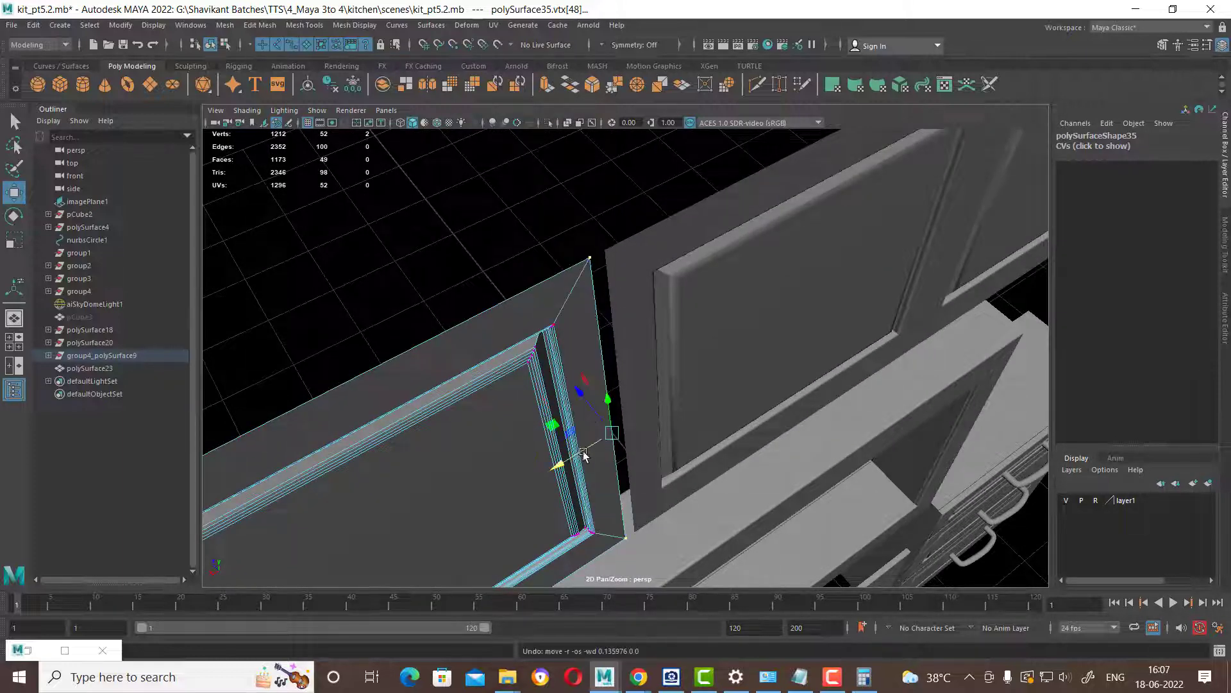
key("space")
scroll(562, 356, "up", 1)
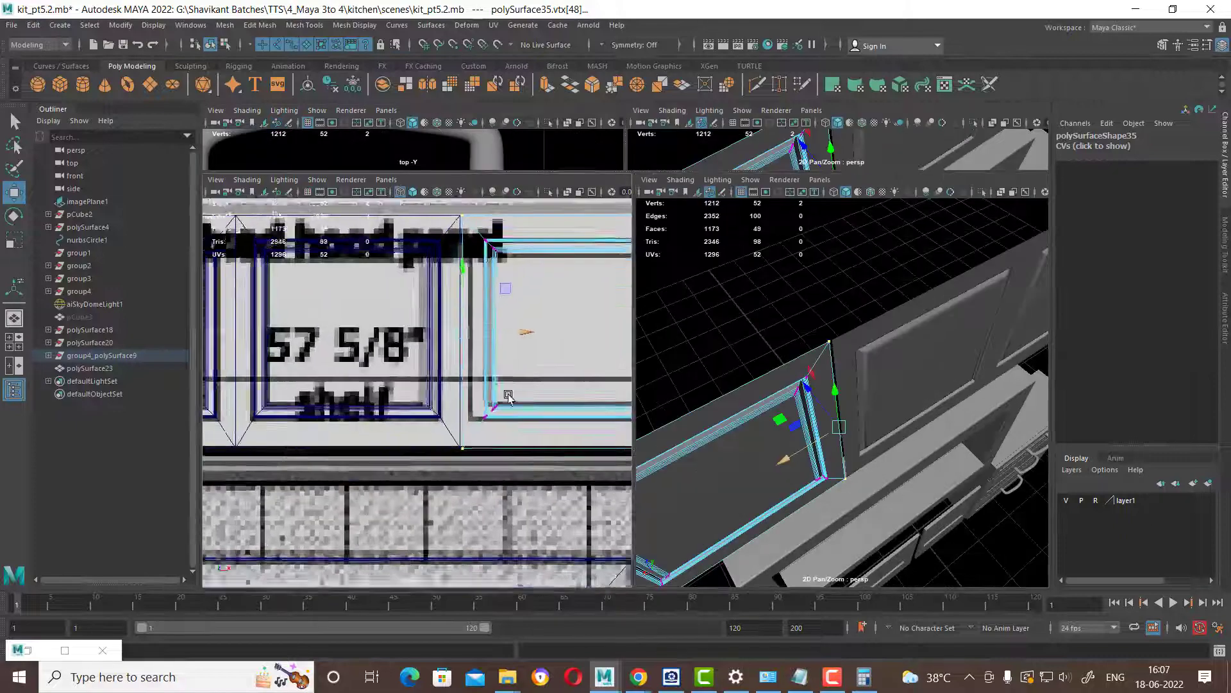
key("space")
scroll(729, 482, "up", 3)
scroll(720, 498, "up", 3)
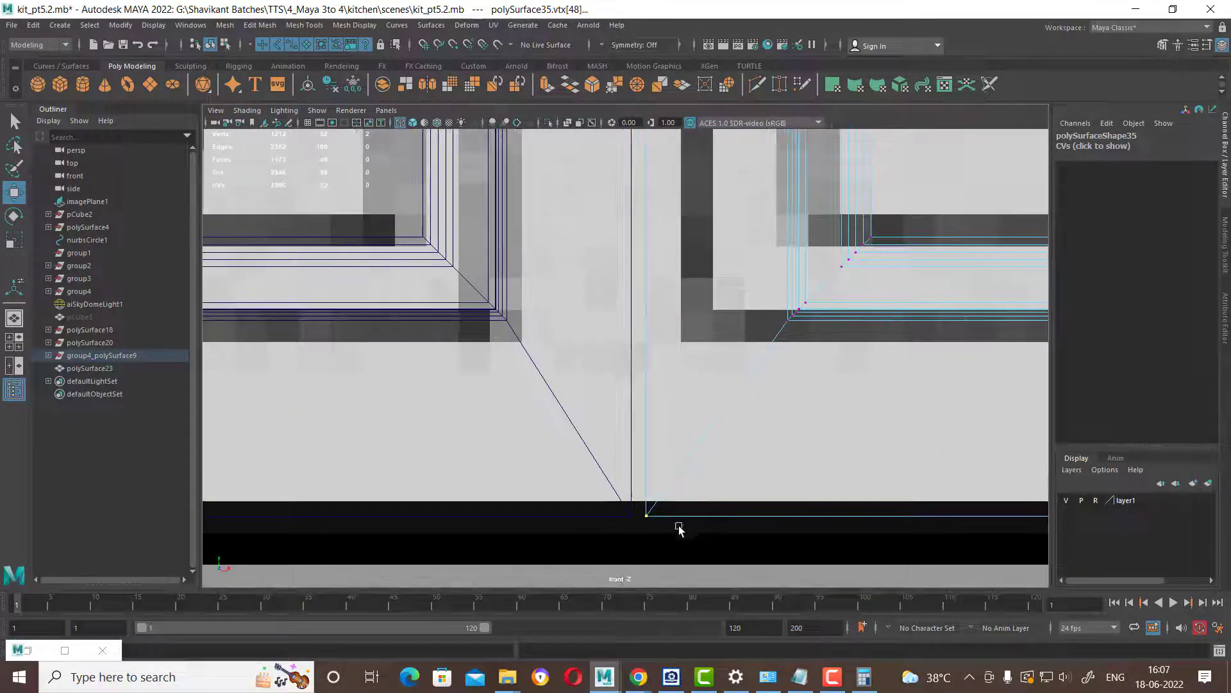
left_click_drag(645, 517, 642, 518)
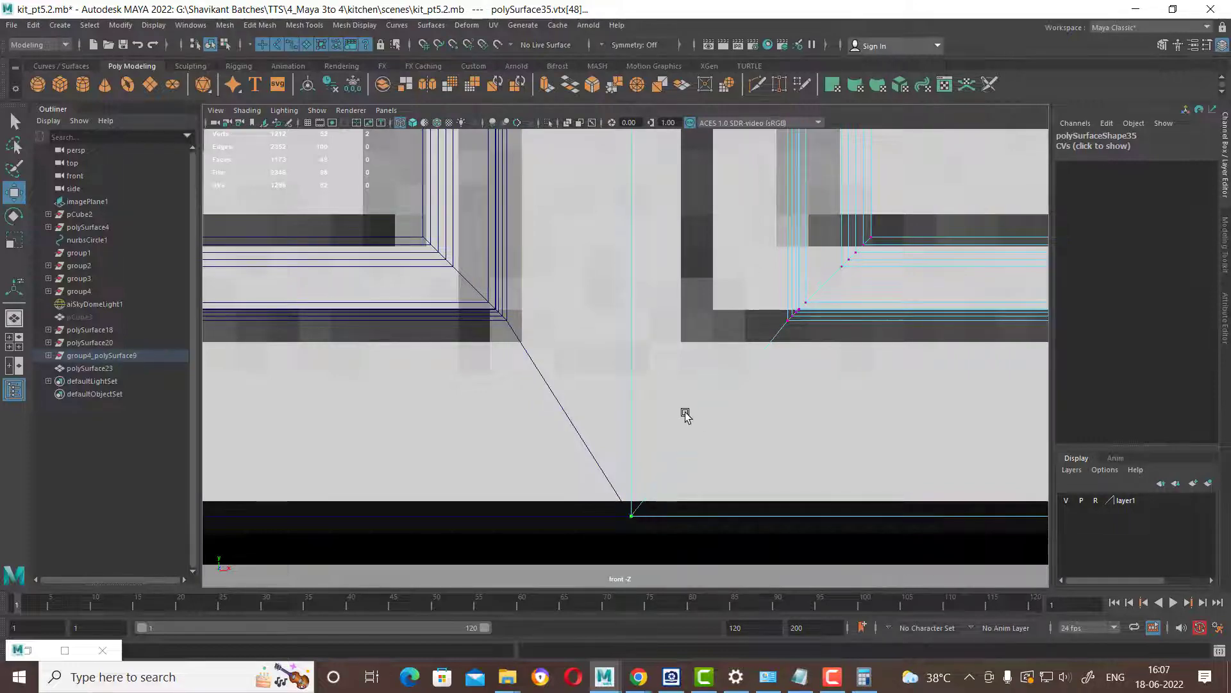
Check the aligned frame in the perspective view and return to object selection.
key("space")
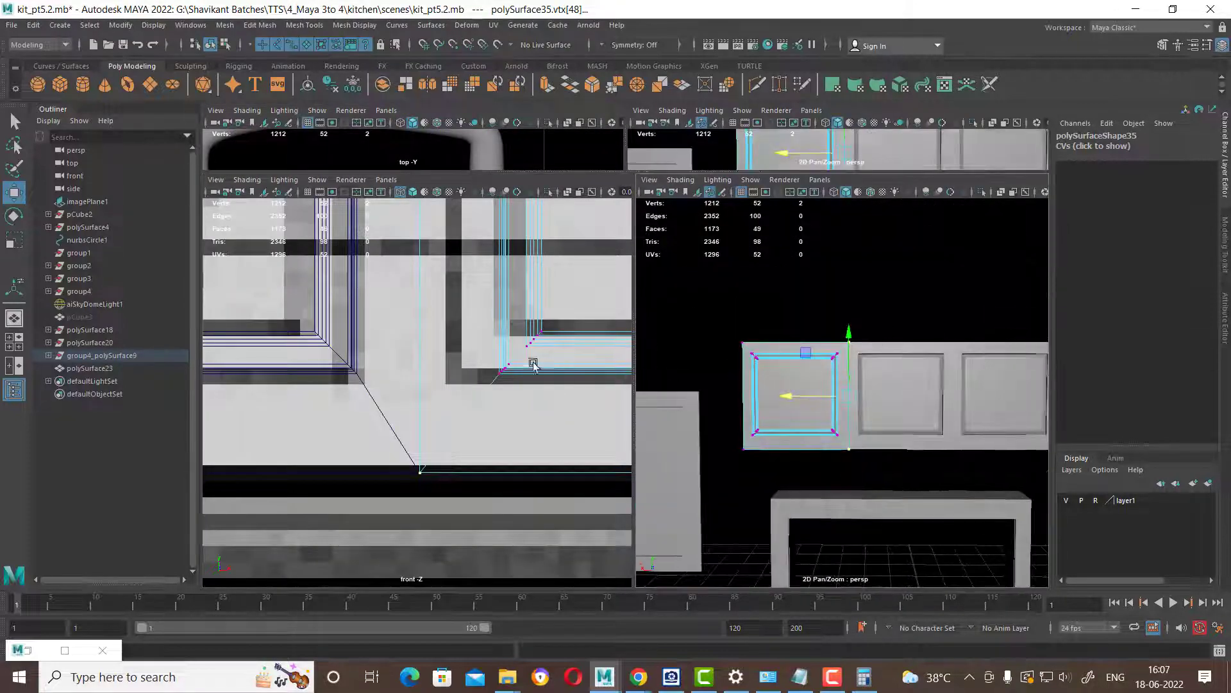
scroll(526, 359, "down", 5)
scroll(526, 360, "up", 3)
scroll(887, 421, "up", 1)
key("space")
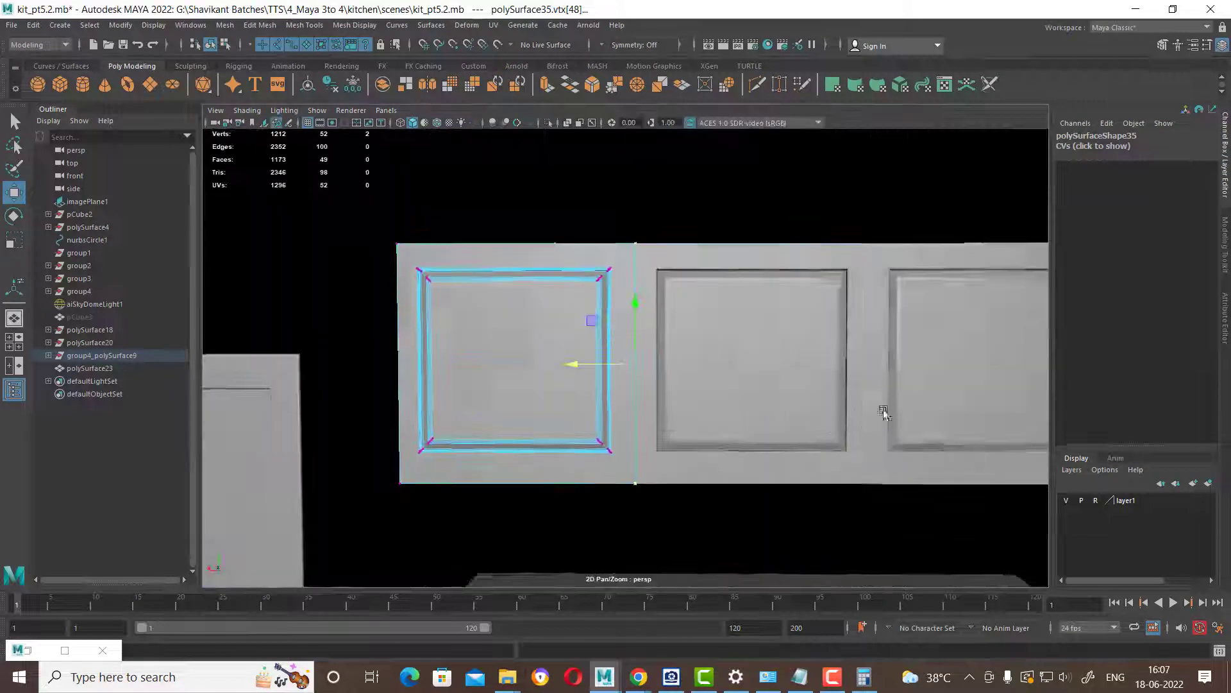
left_click_drag(887, 422, 829, 386, "alt")
right_click_drag(796, 315, 847, 266)
Select the right, middle and left hood frames and combine them into one mesh.
left_click(926, 294)
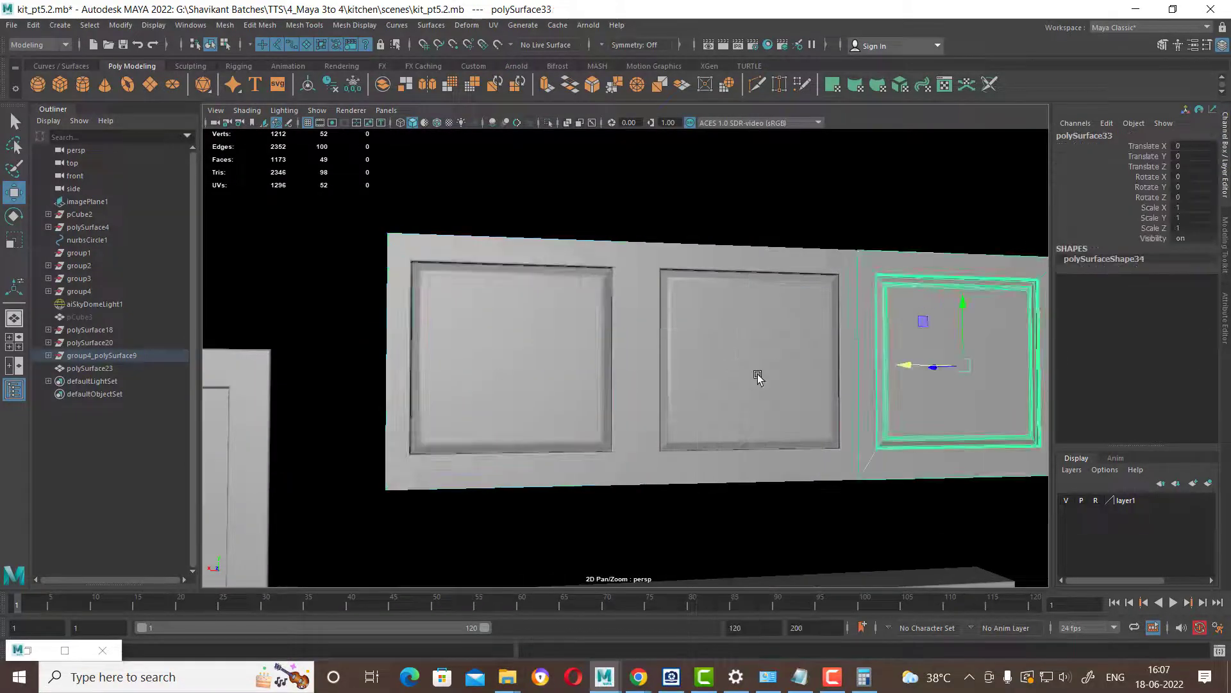
left_click(757, 375, "shift")
left_click(568, 388, "shift")
right_click_drag(801, 219, 815, 497, "shift")
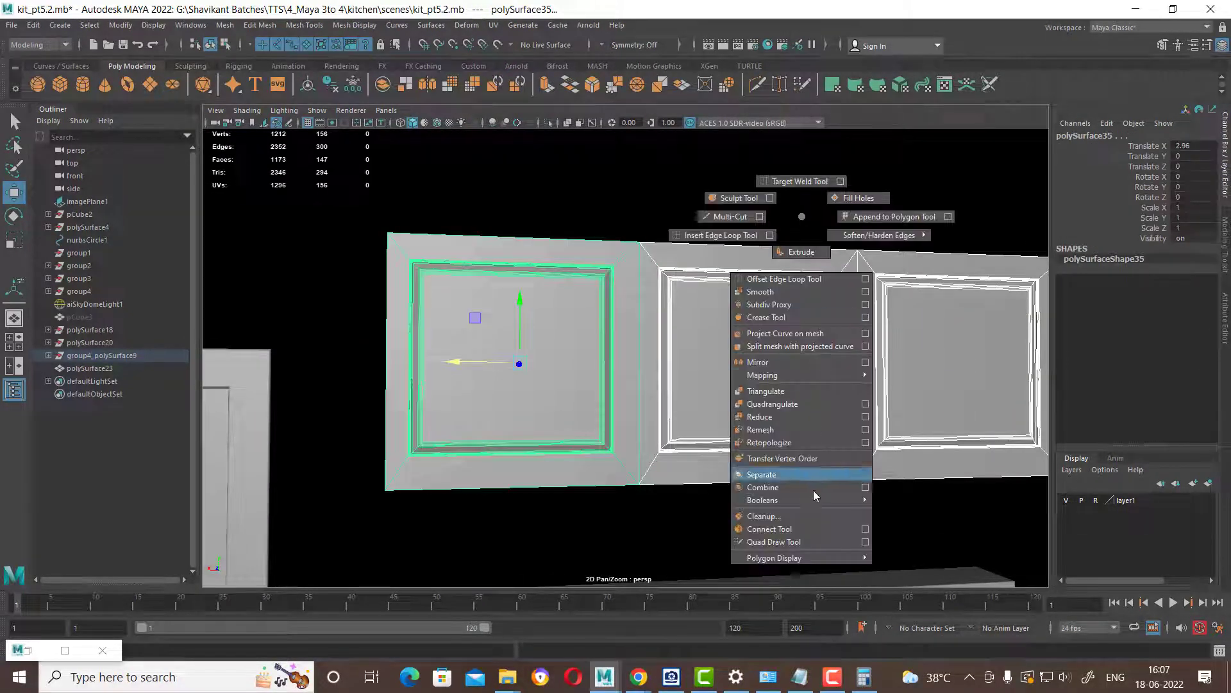
right_click_drag(830, 311, 676, 314, "alt")
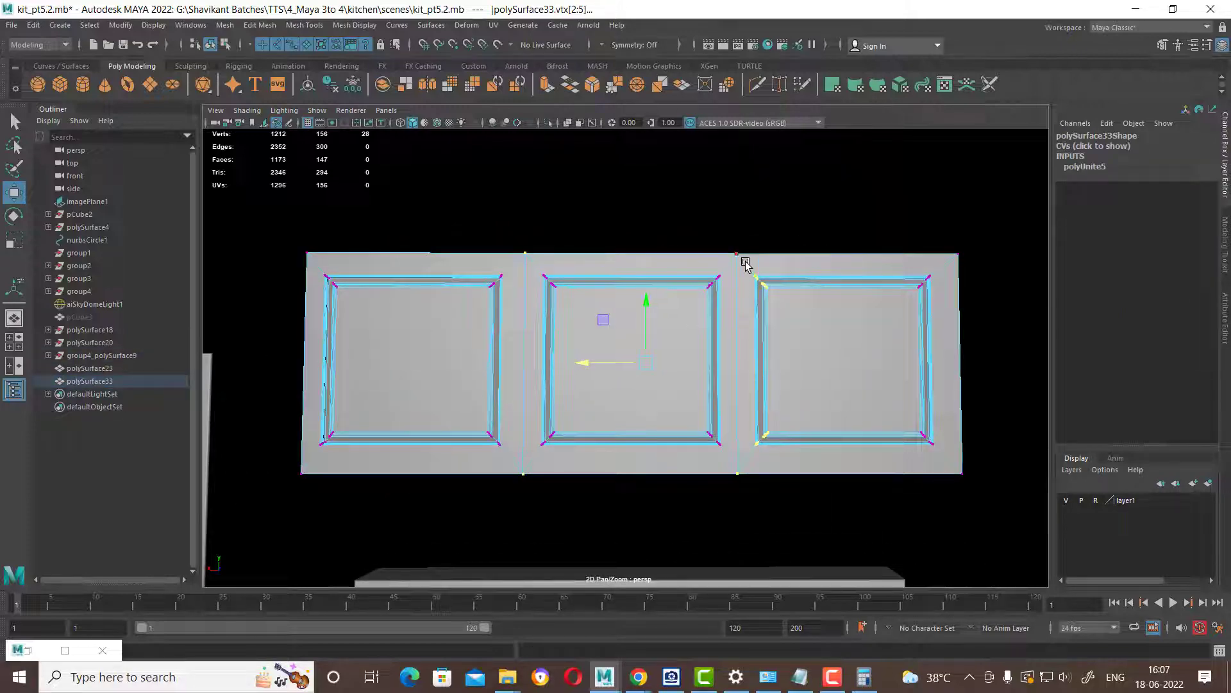
Select every vertex of the combined panel and apply Merge Vertices.
key("space")
scroll(433, 416, "up", 2)
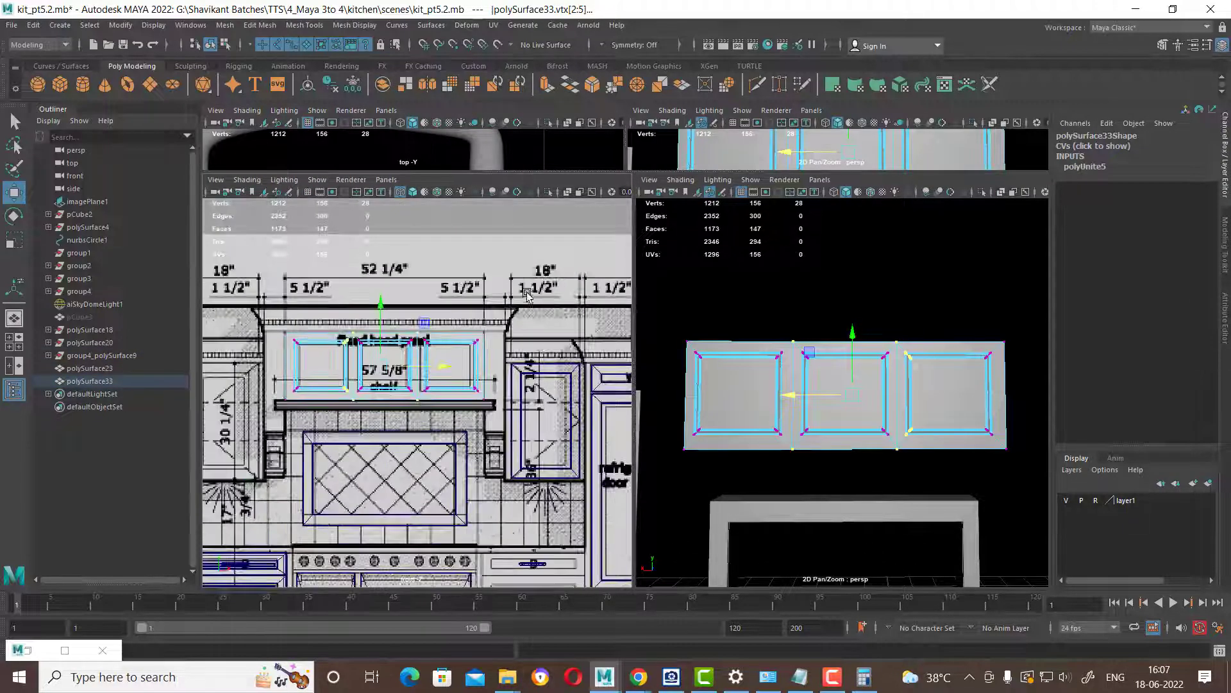
scroll(537, 296, "down", 2)
left_click_drag(532, 298, 282, 485)
key("space")
left_click_drag(898, 395, 788, 362, "alt")
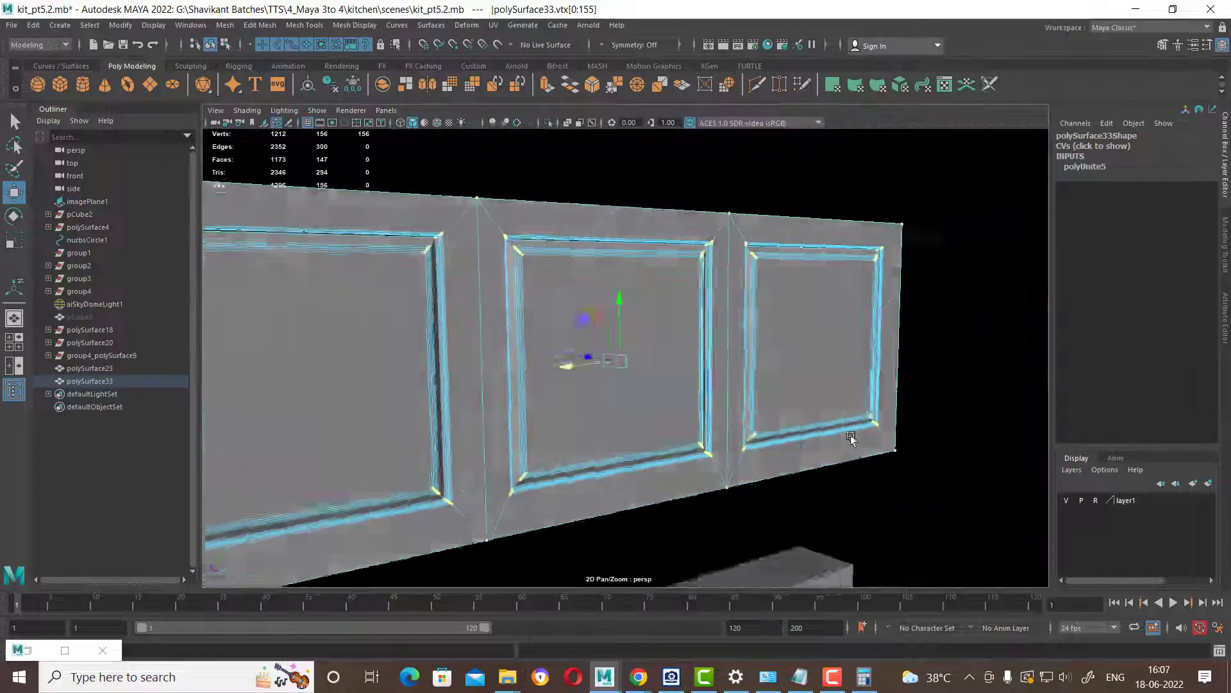
right_click_drag(788, 362, 841, 255, "shift")
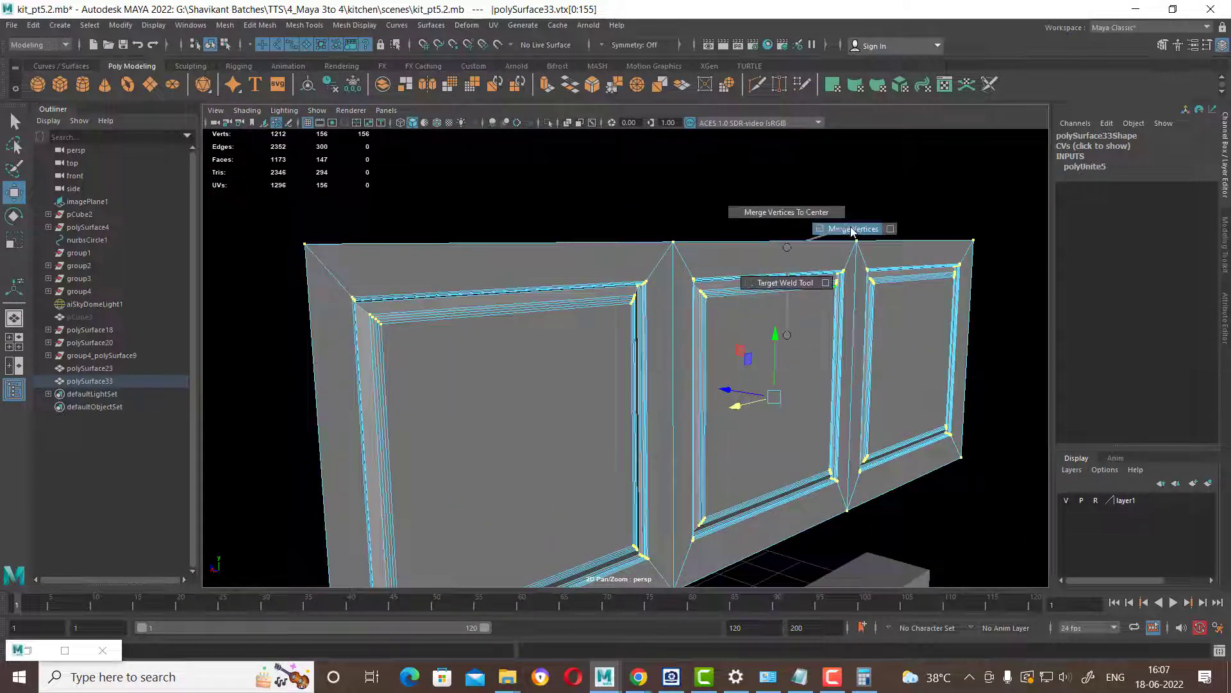
right_click_drag(686, 310, 661, 409, "alt")
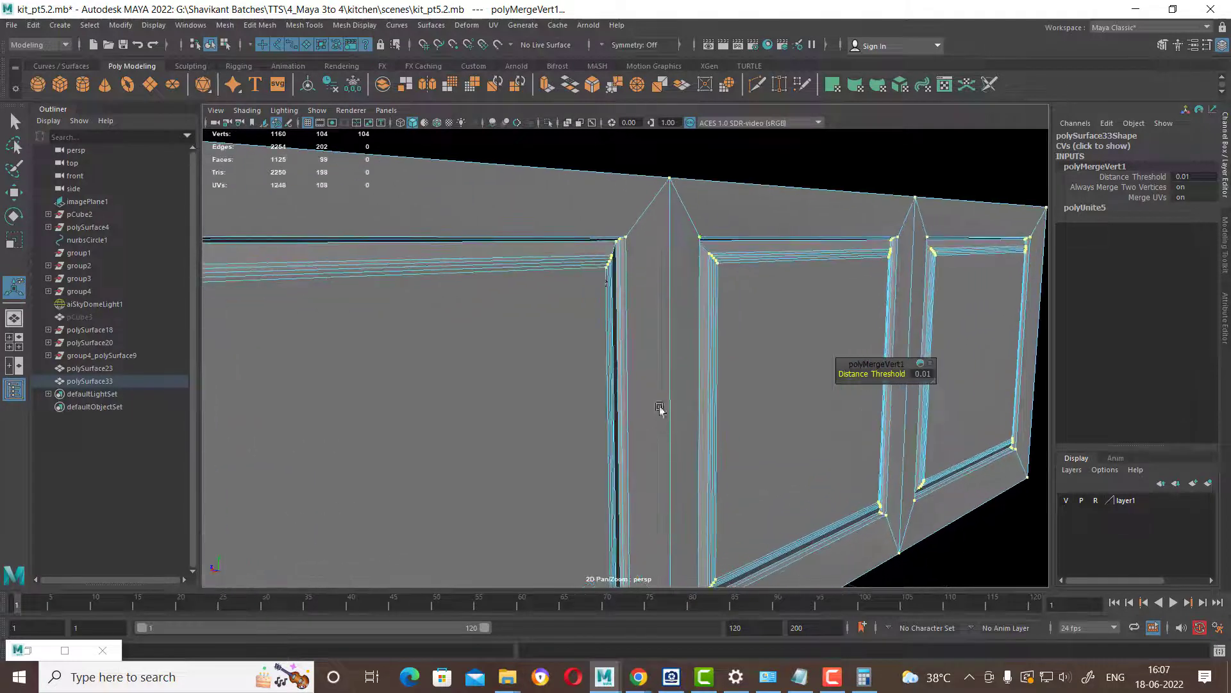
Set the merge Distance Threshold to 0.001.
left_click(923, 374)
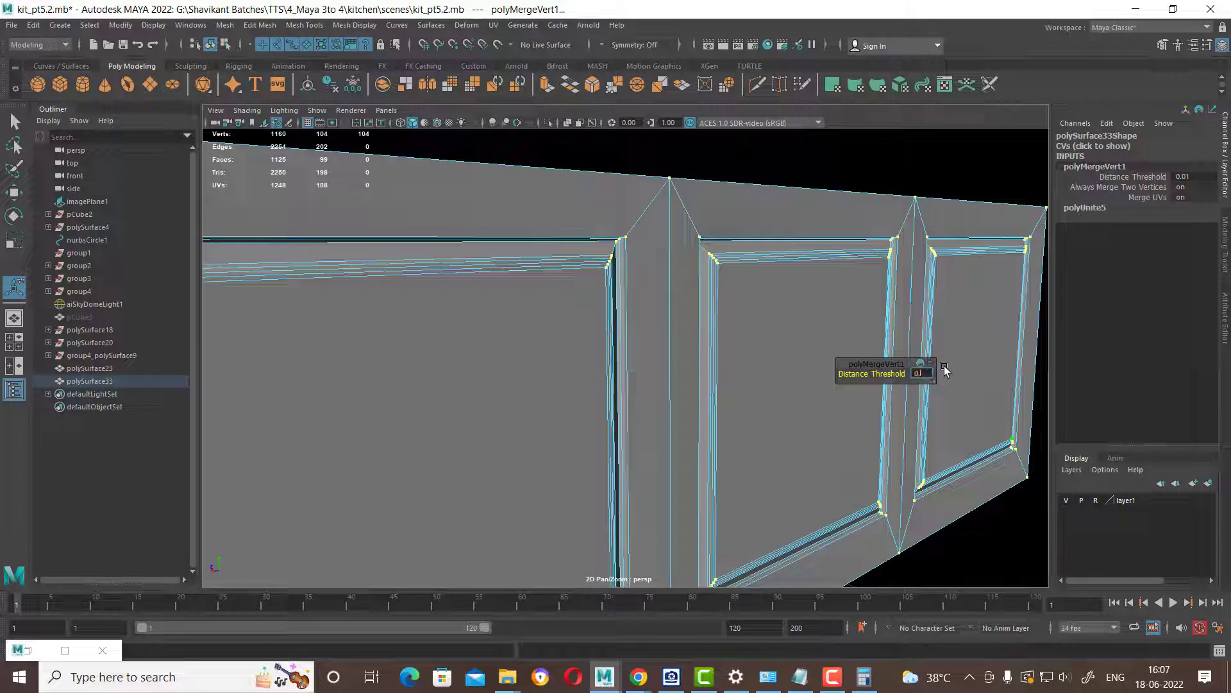
type("0.001")
key("Return")
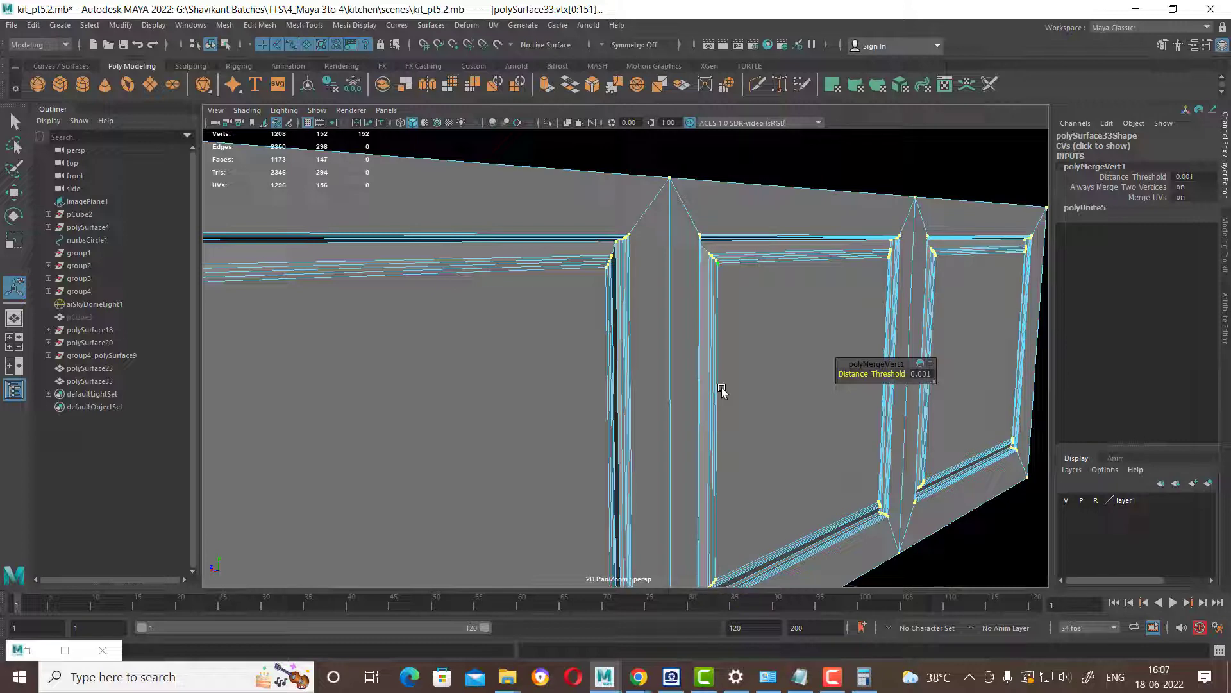
scroll(686, 385, "down", 5)
scroll(676, 344, "up", 3)
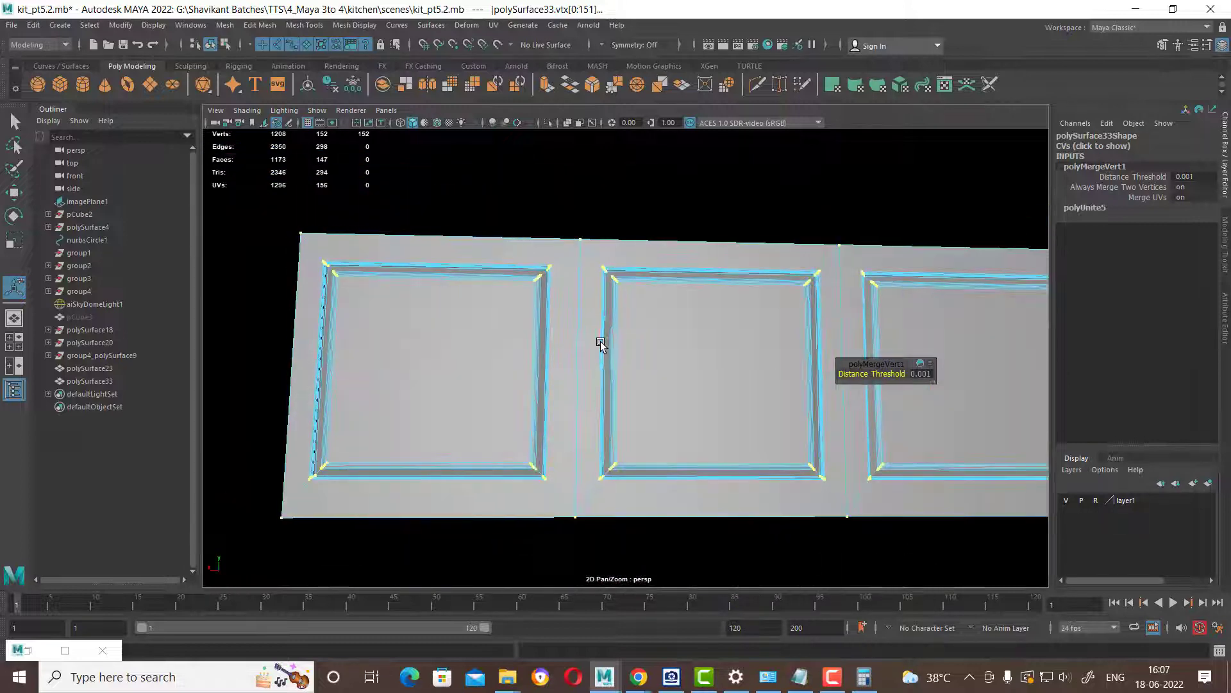
scroll(402, 355, "up", 2)
Return to object mode and inspect the welded hood panel, leaving it deselected.
key("F8")
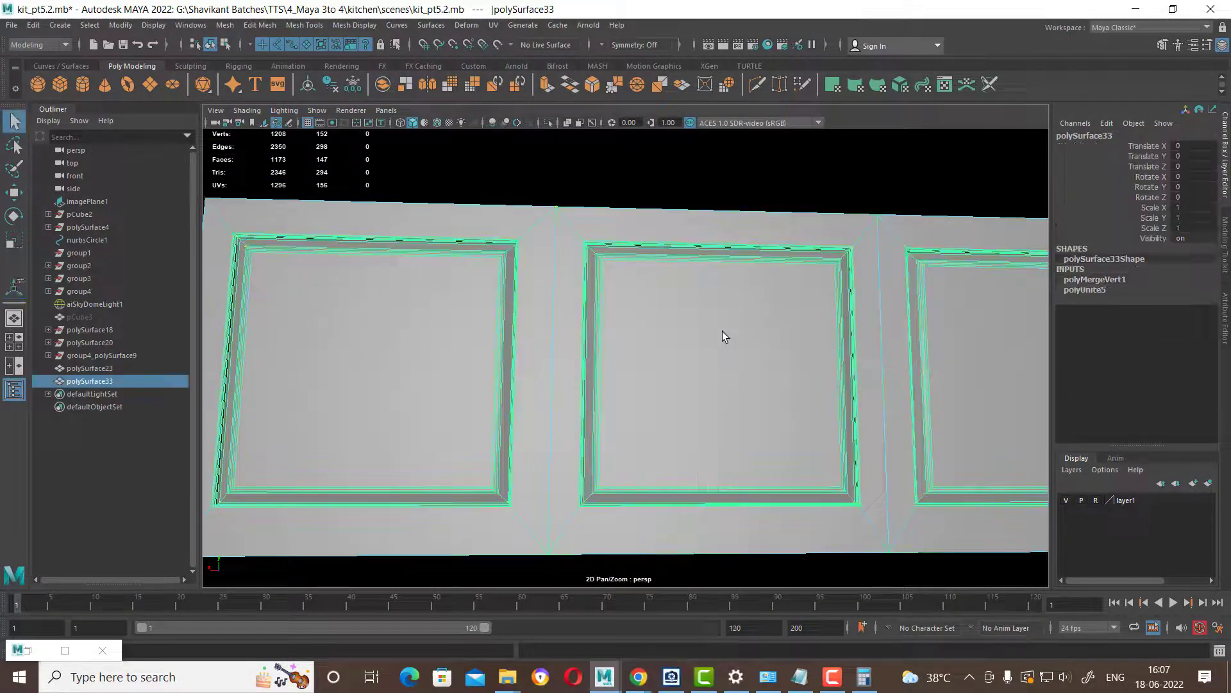
scroll(613, 385, "down", 4)
left_click(796, 184)
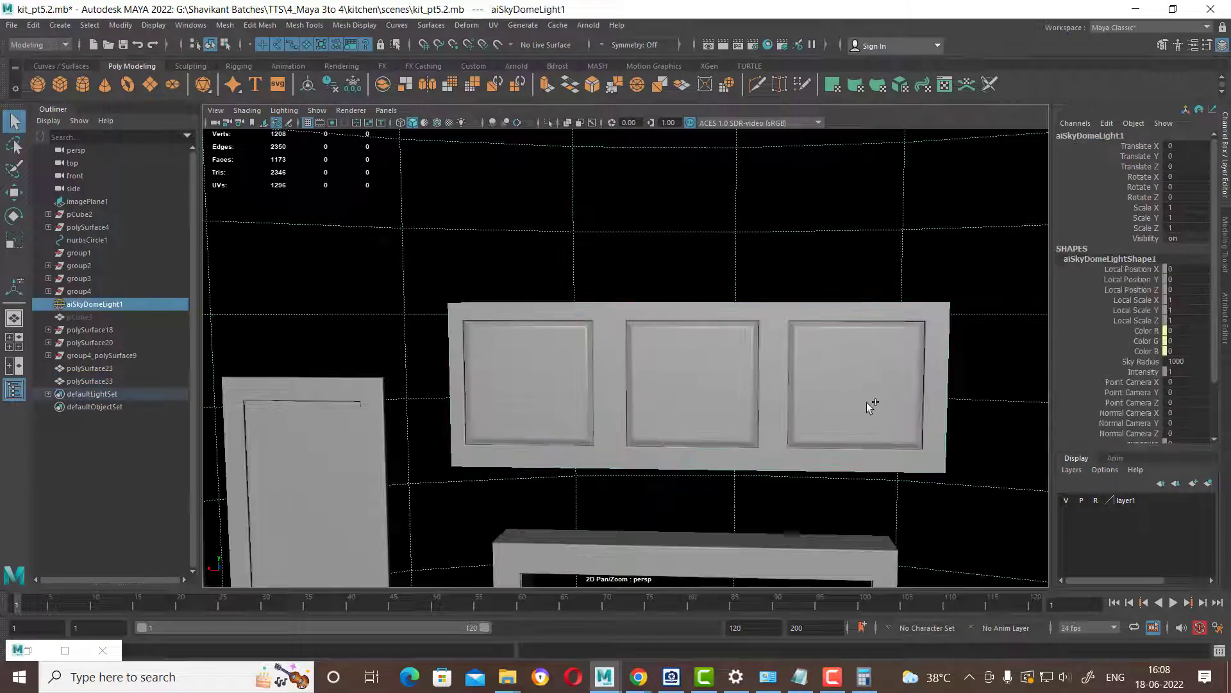
left_click(787, 410)
key("space")
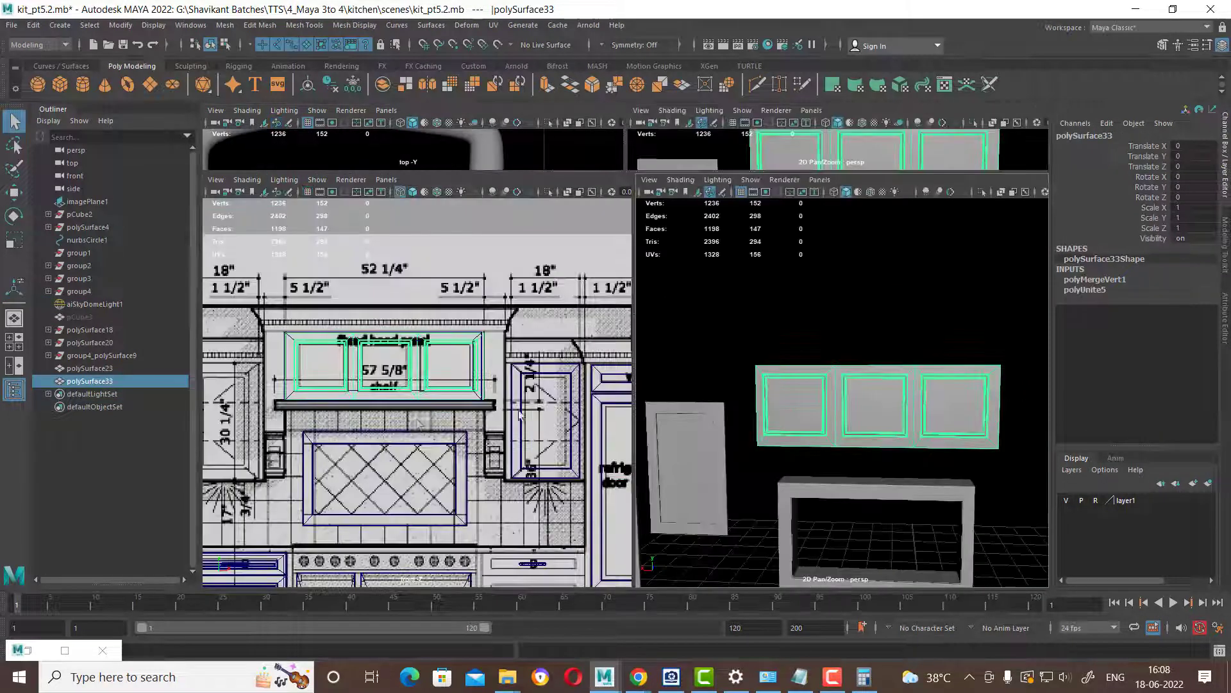
scroll(519, 414, "up", 1)
left_click(381, 357)
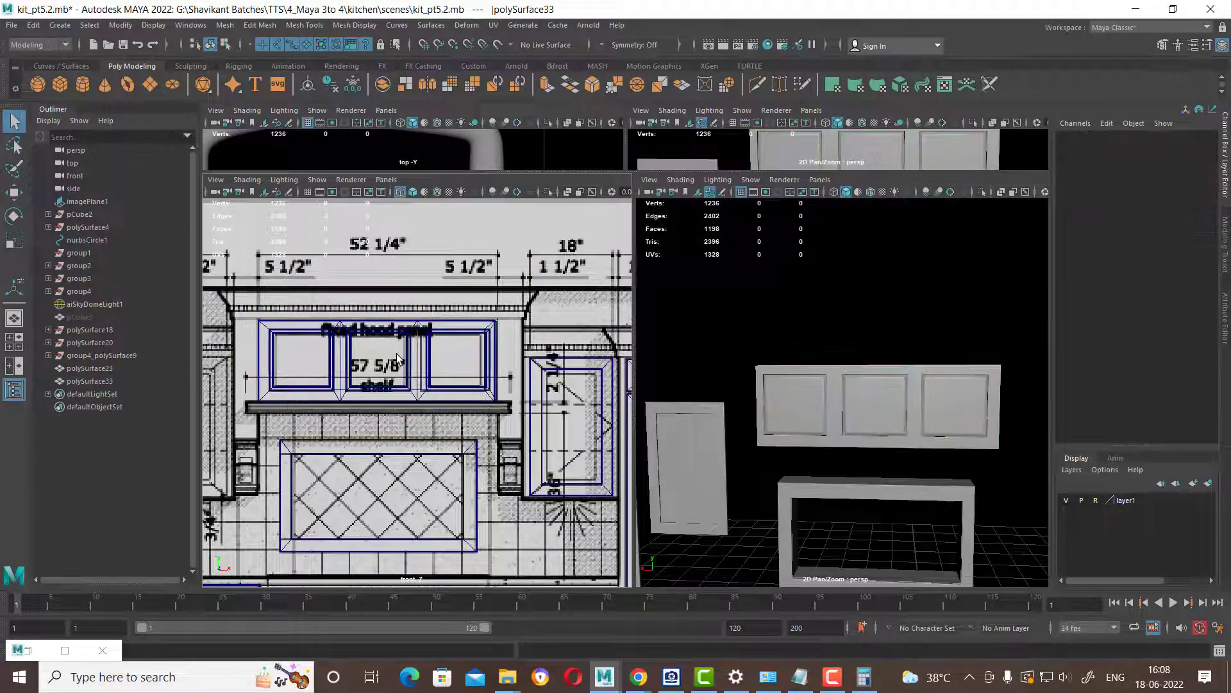
left_click_drag(882, 402, 868, 408, "alt")
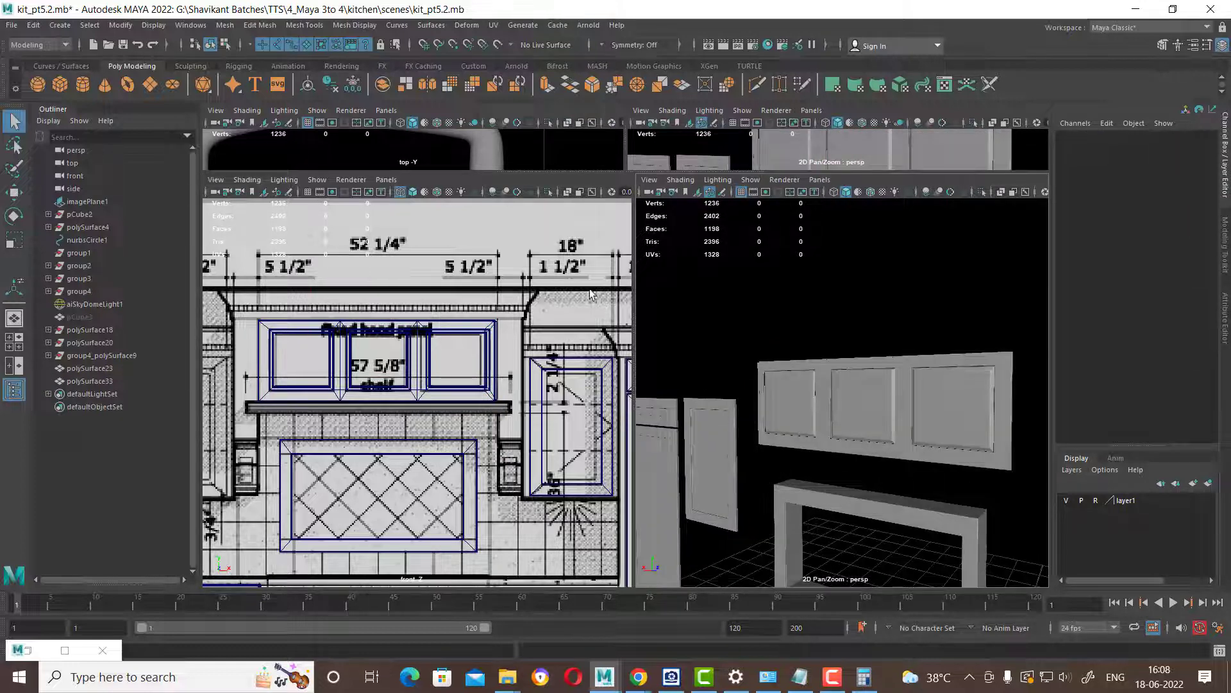